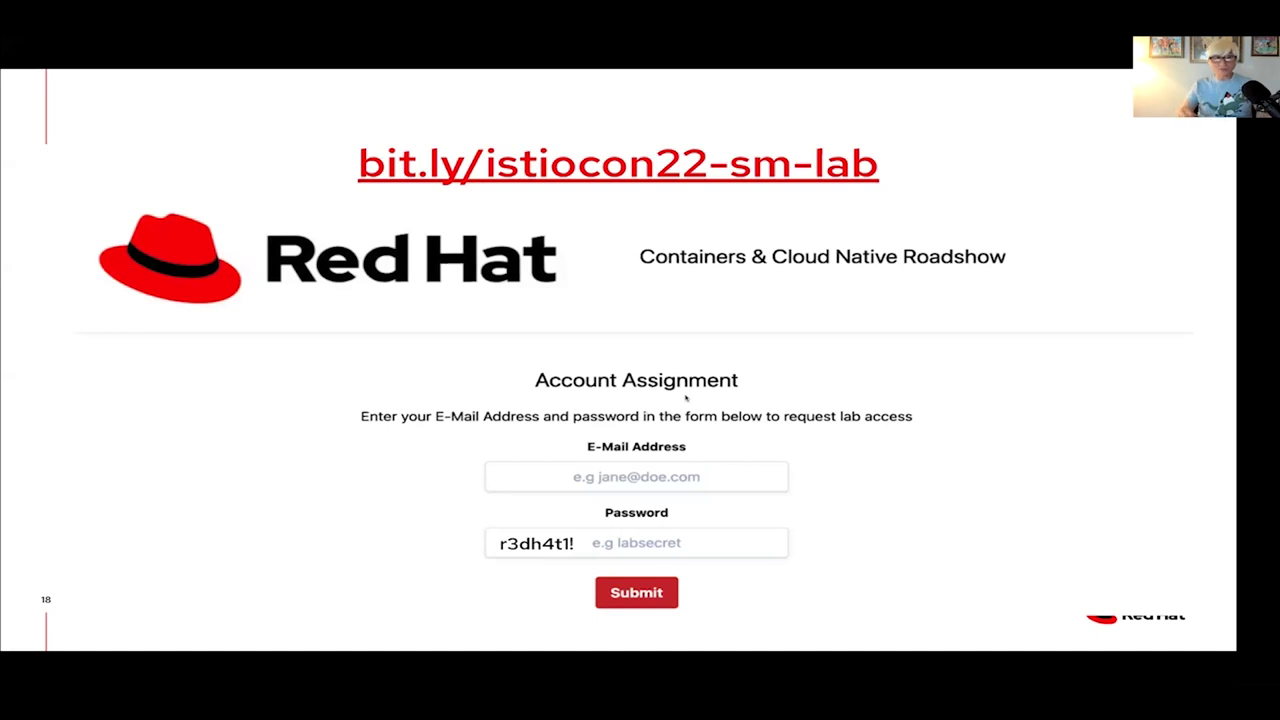
Leave the slideshow and sign in to CodeReady Workspaces with the lab user's username and password.
key(Escape)
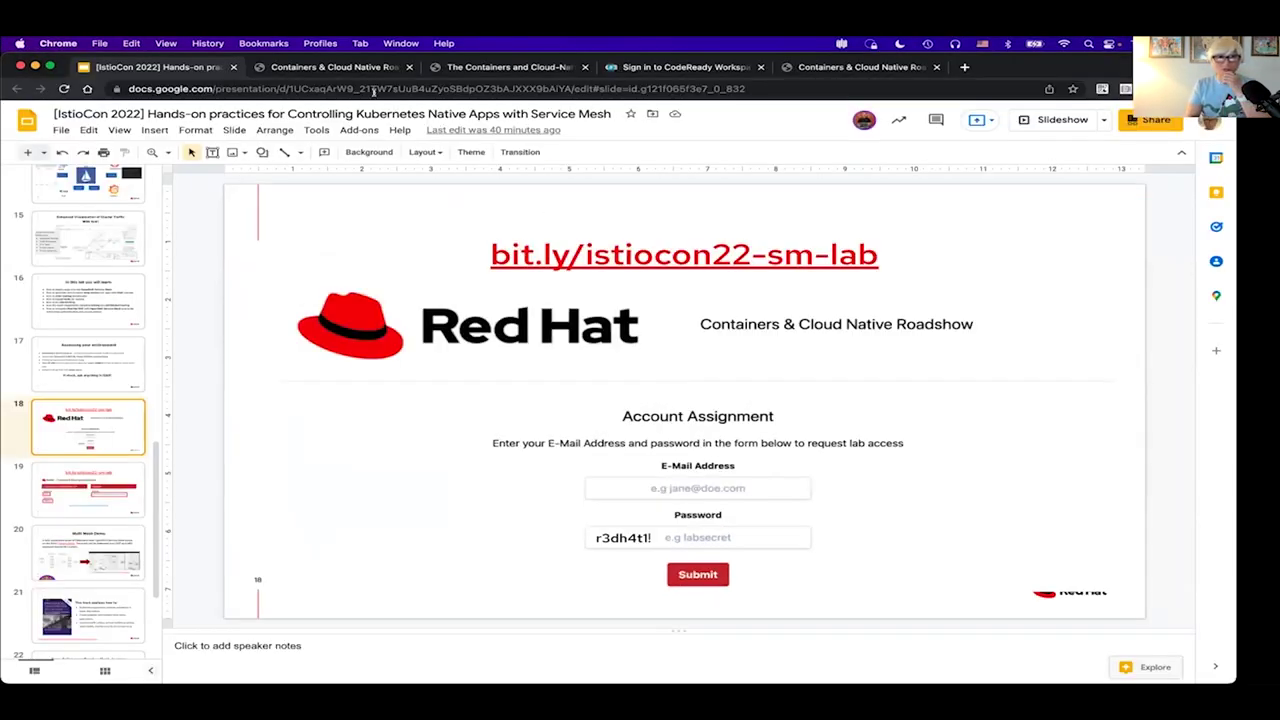
click(362, 68)
click(490, 65)
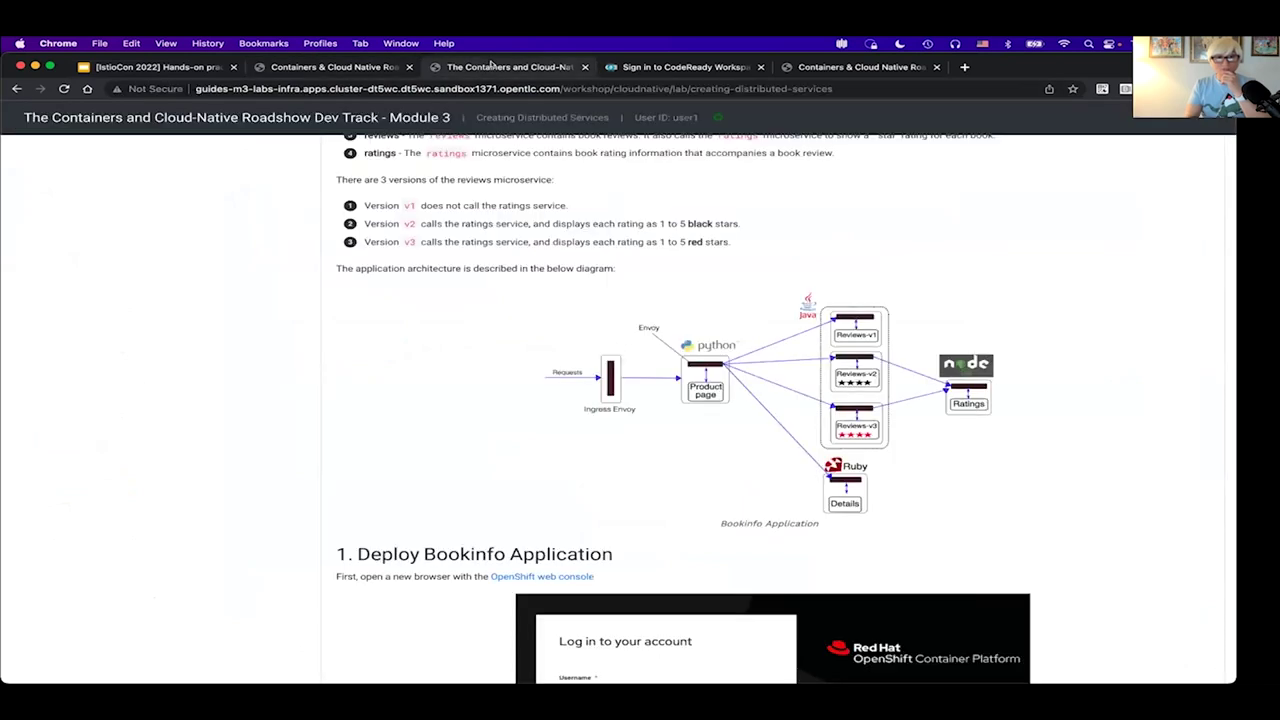
click(675, 67)
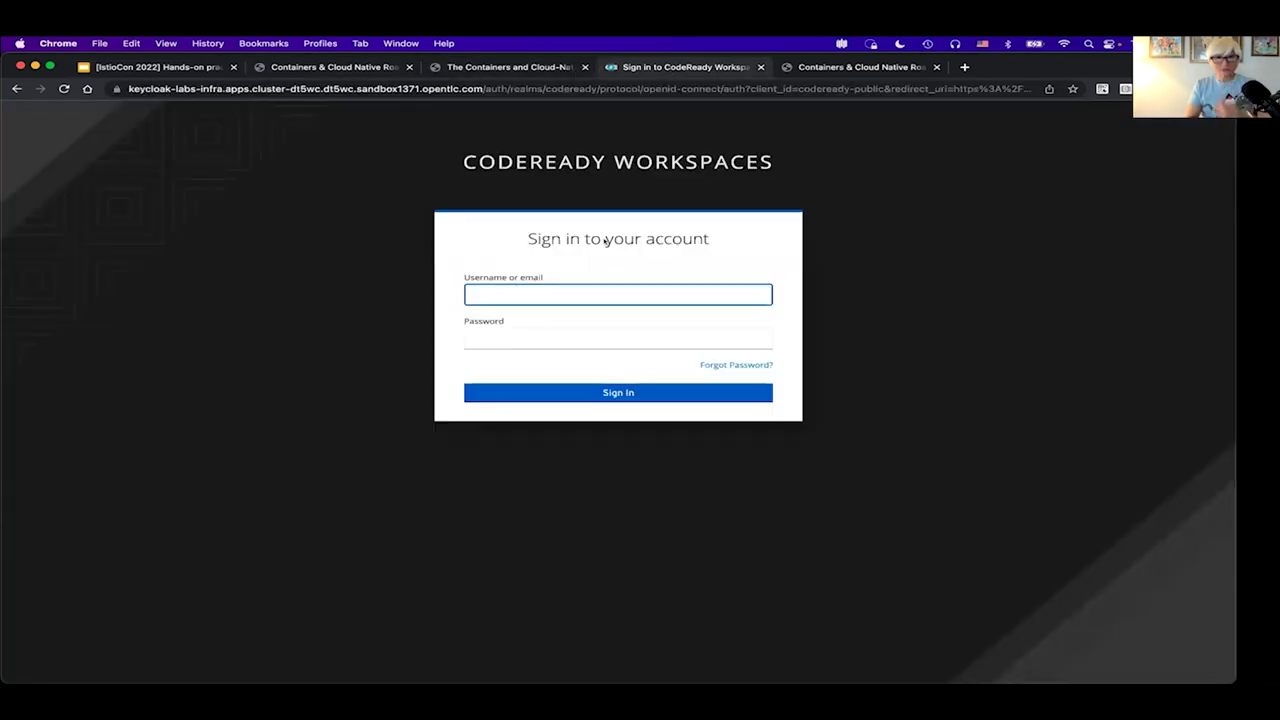
text(user1)
key(Tab)
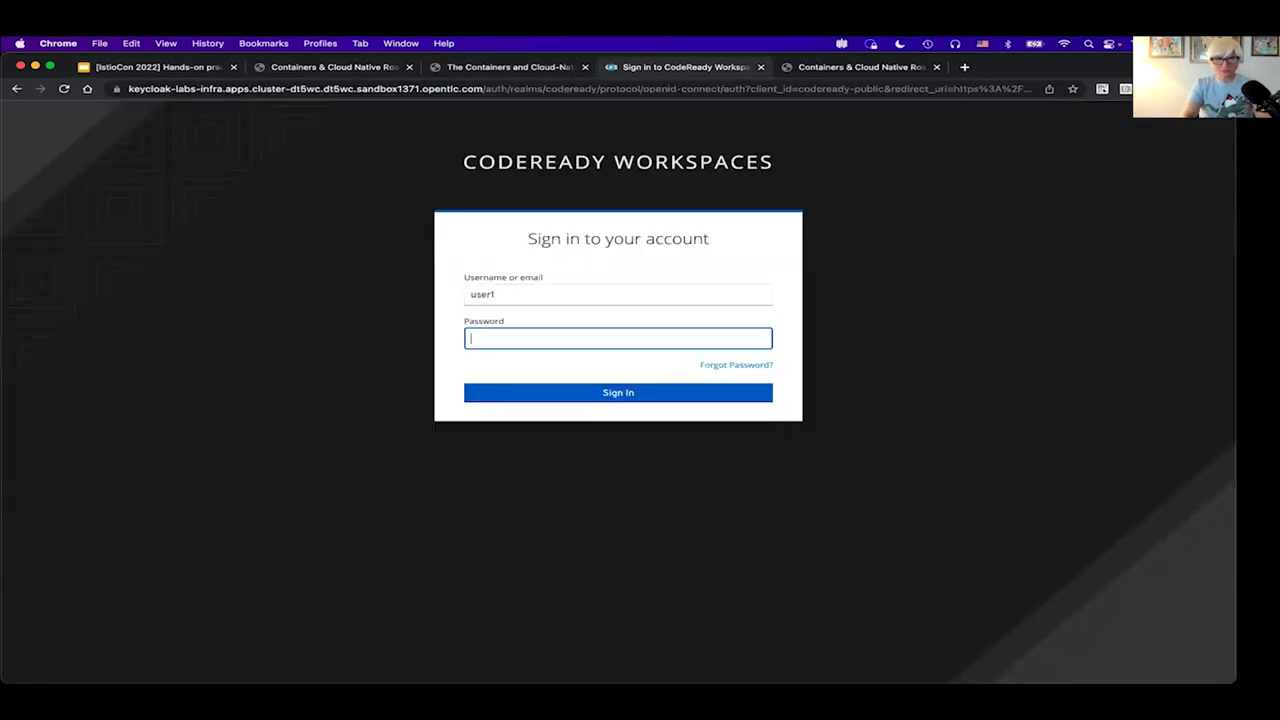
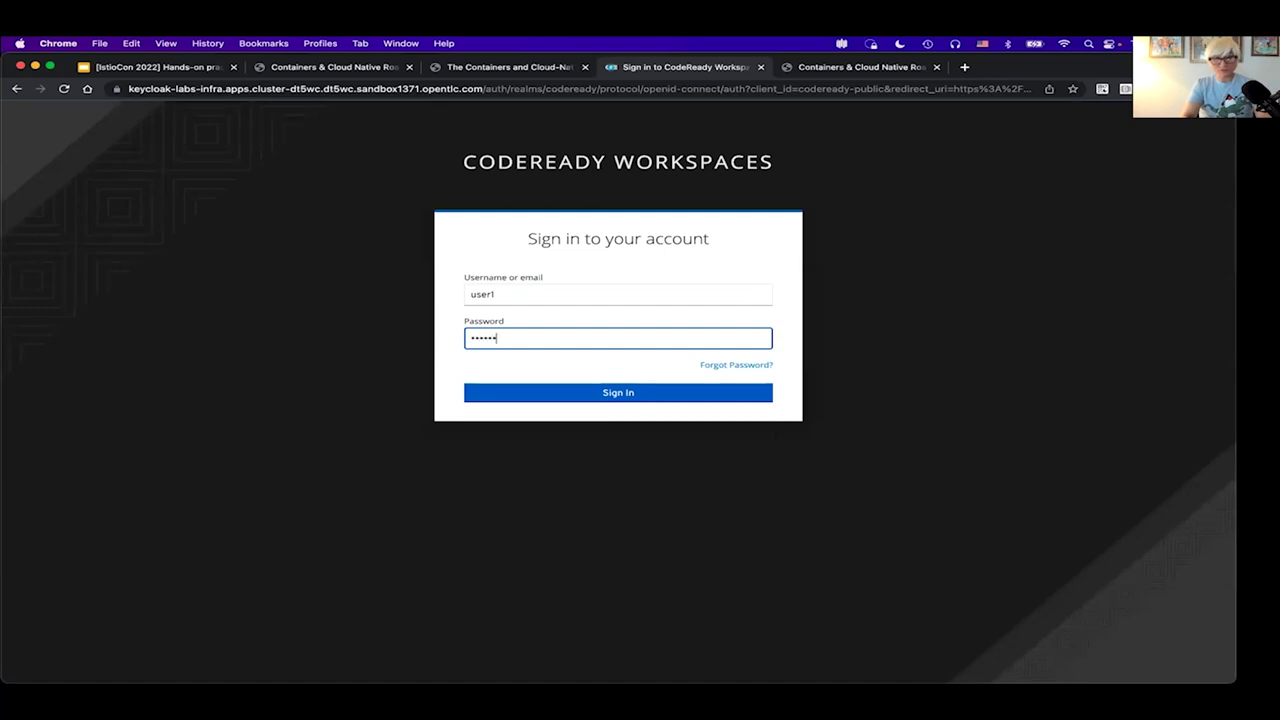
key(Return)
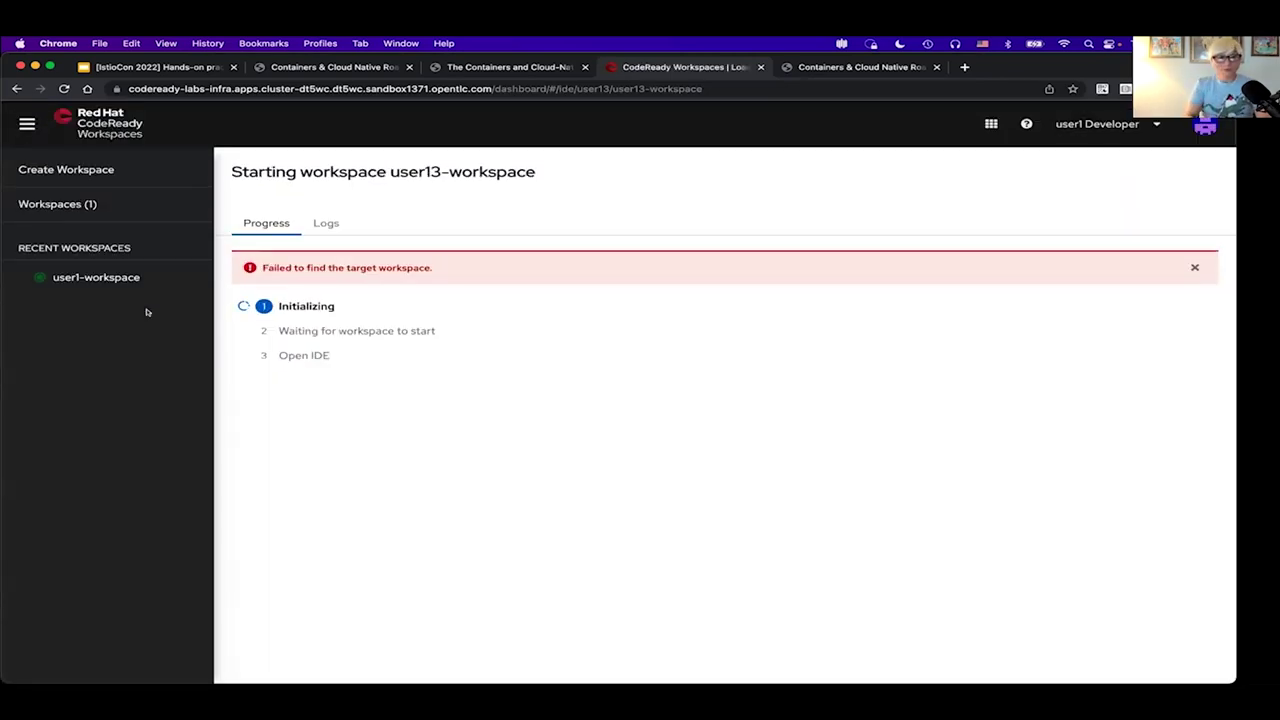
Open the existing workspace and reorder the tabs: lab guide, workspace, then credentials.
click(116, 277)
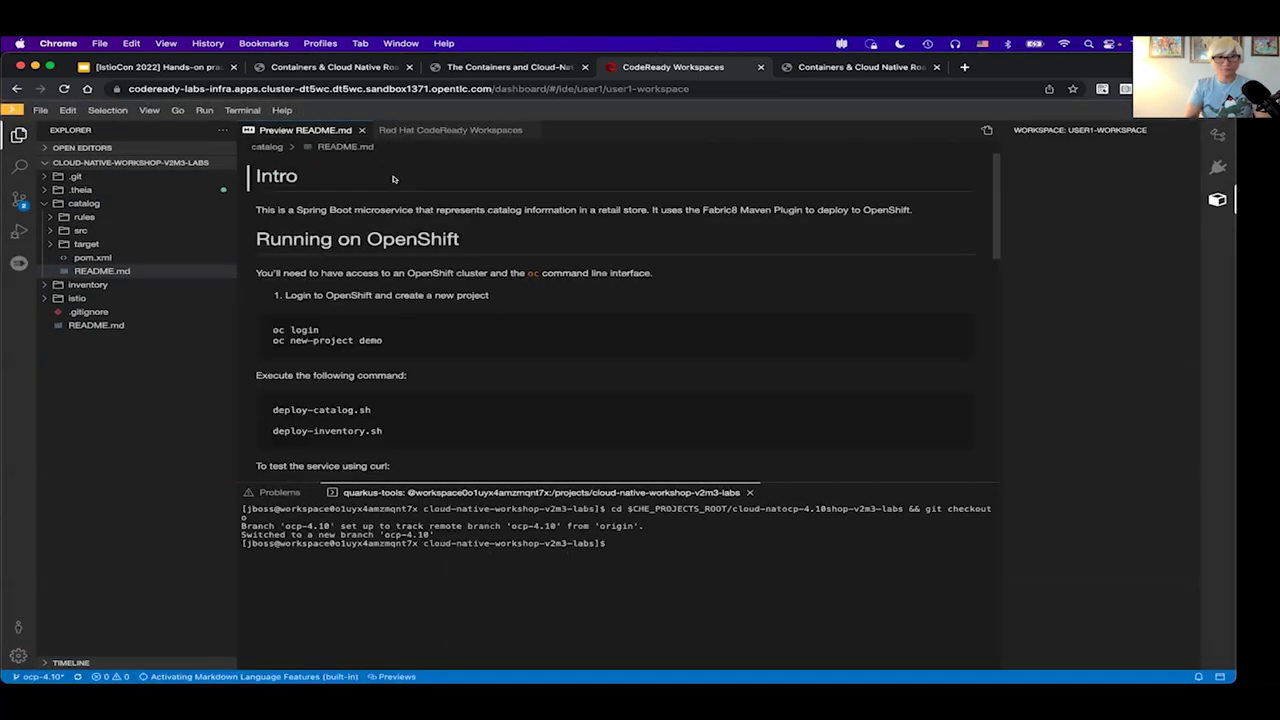
click(257, 70)
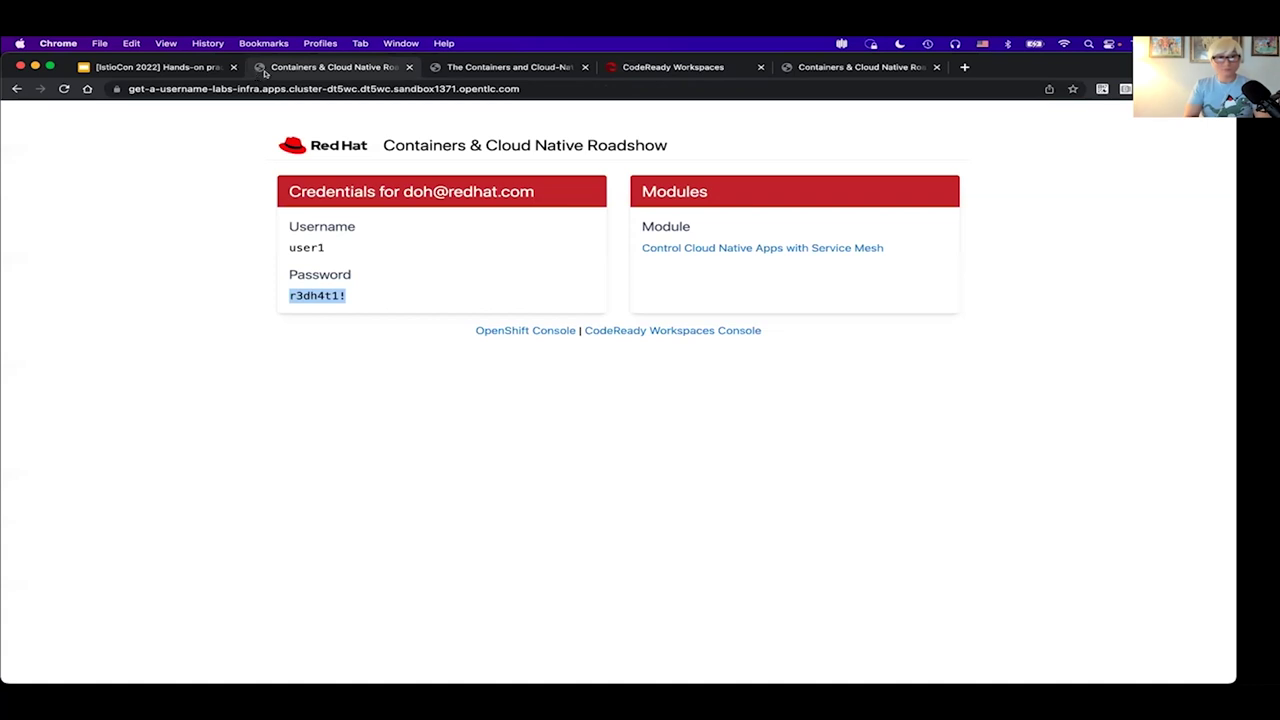
drag(257, 70, 456, 72)
drag(359, 71, 185, 67)
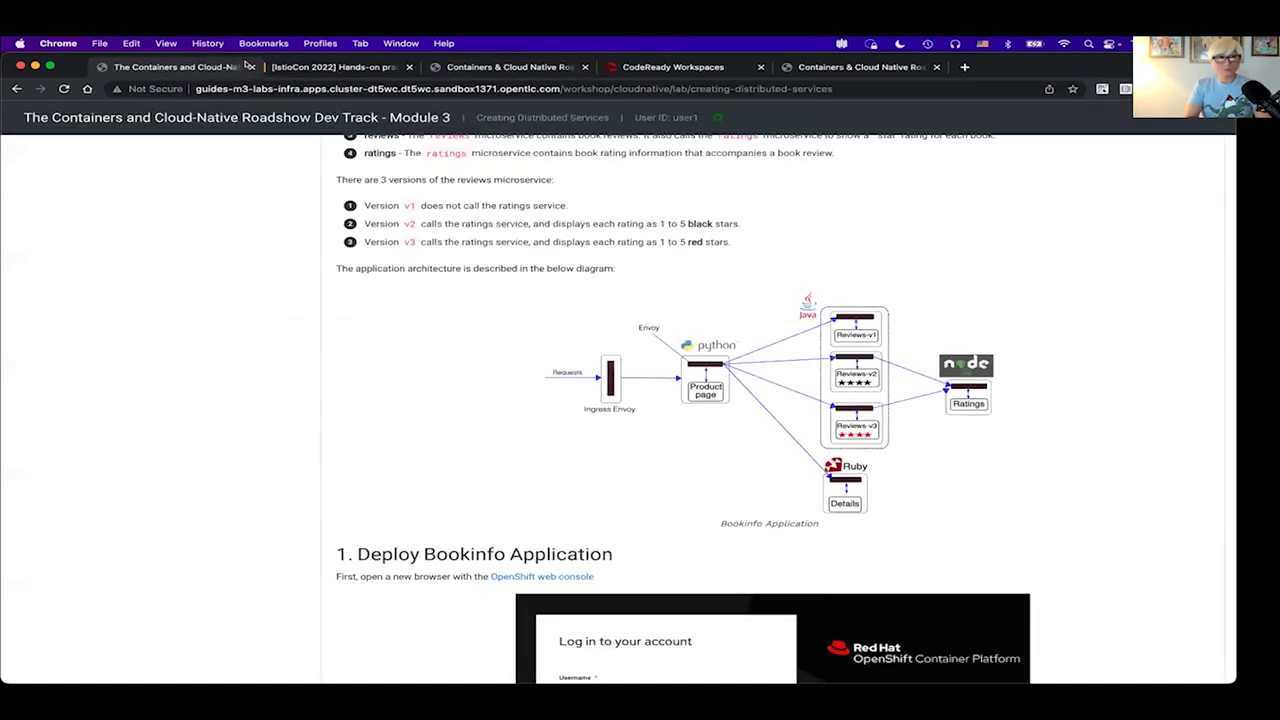
drag(650, 67, 320, 67)
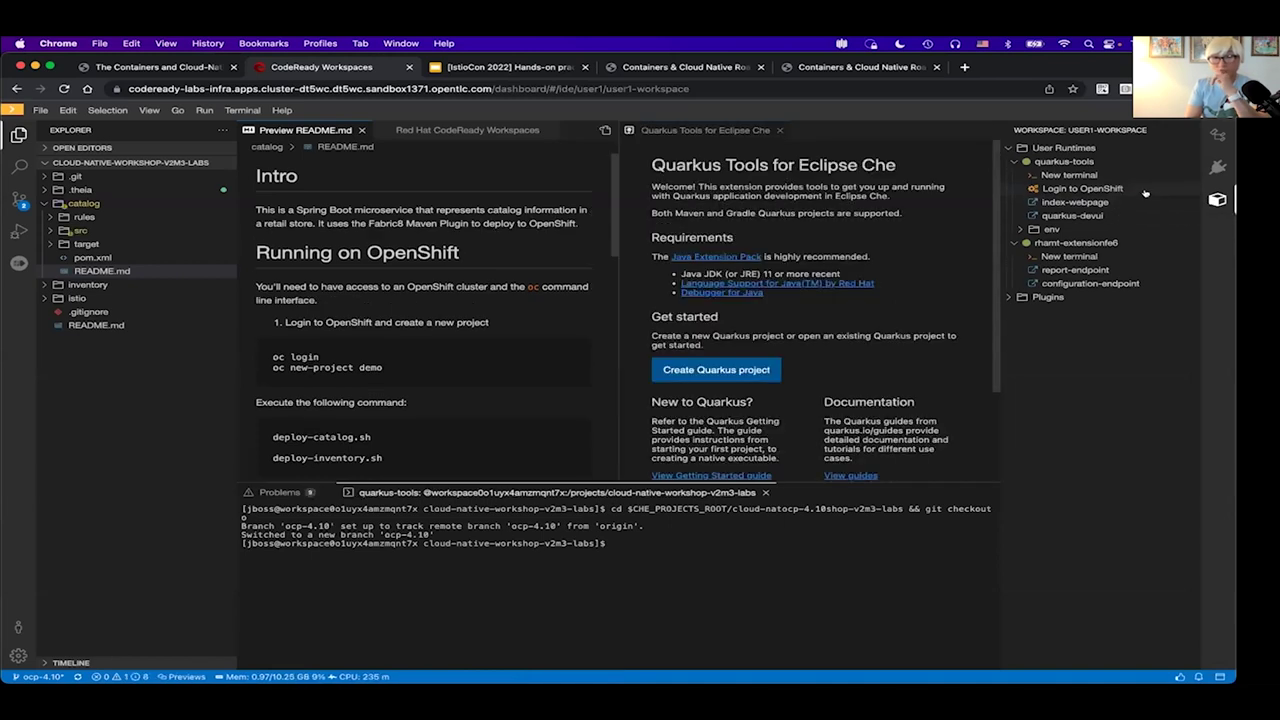
Run Login to OpenShift from a new quarkus-tools terminal, then close the welcome pages and README.
click(1083, 175)
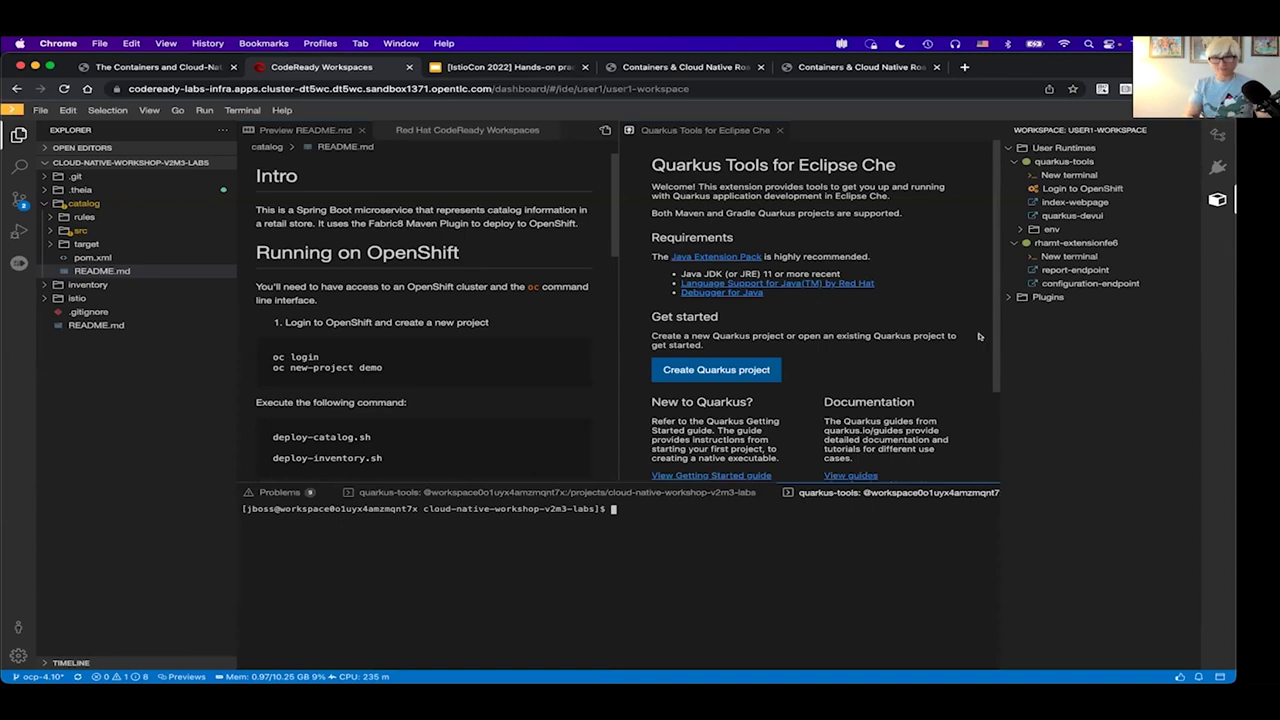
click(1094, 186)
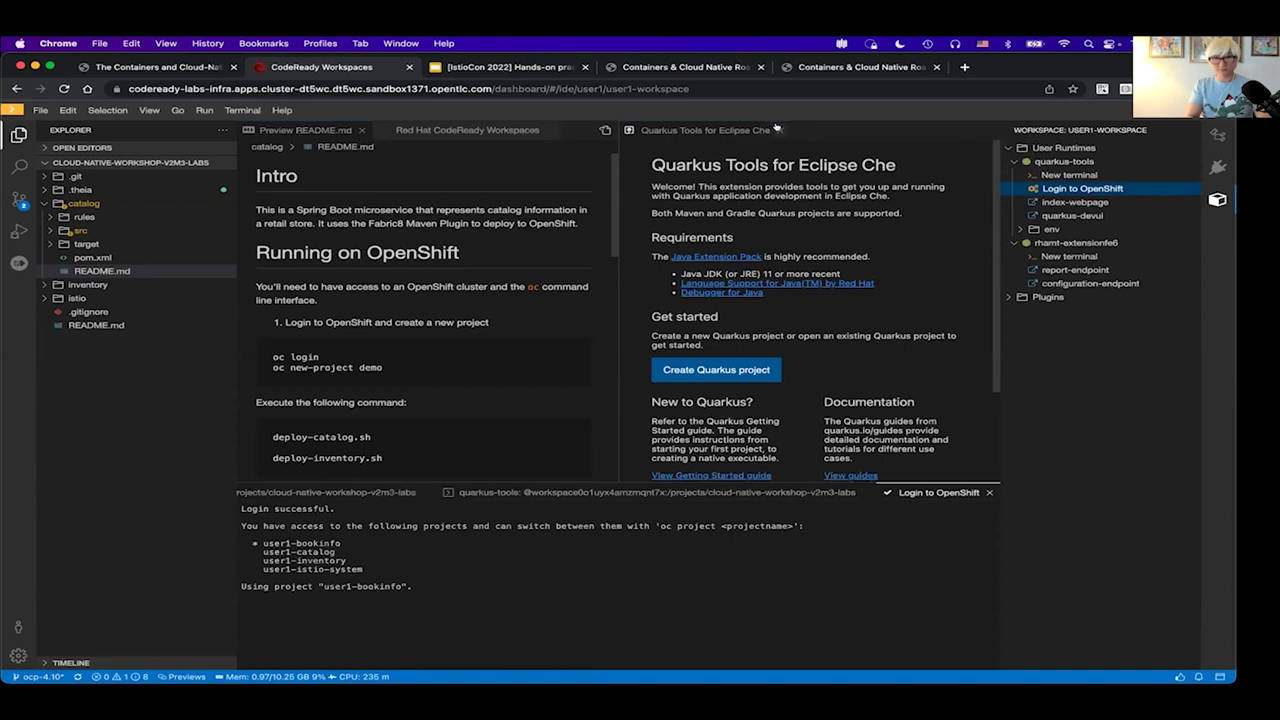
click(779, 130)
click(543, 130)
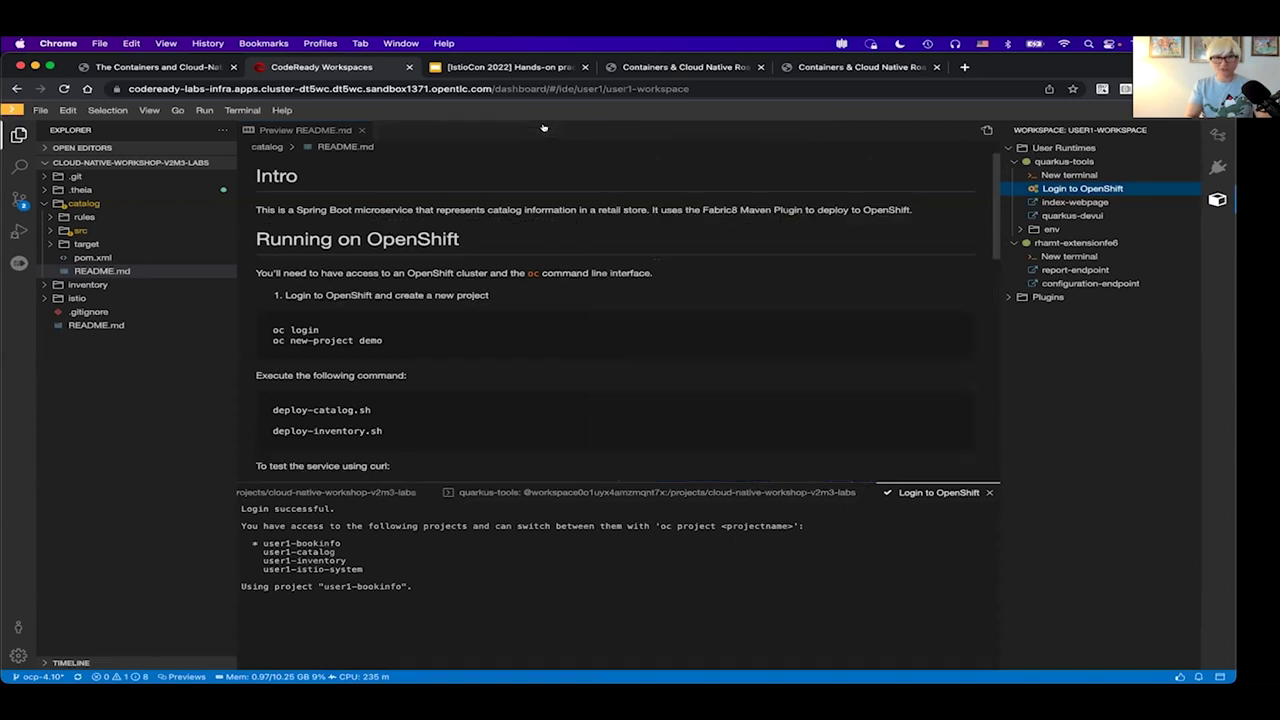
click(361, 130)
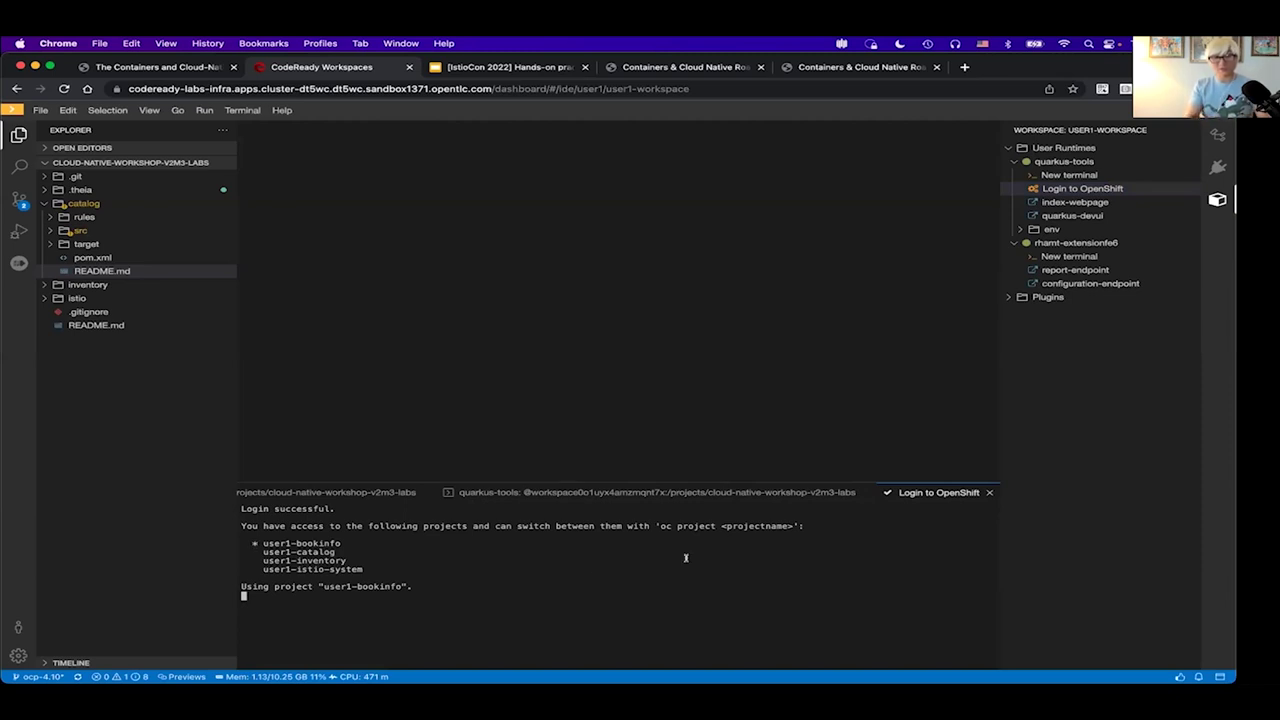
Close the finished OpenShift login terminal and return to the lab guide.
click(988, 493)
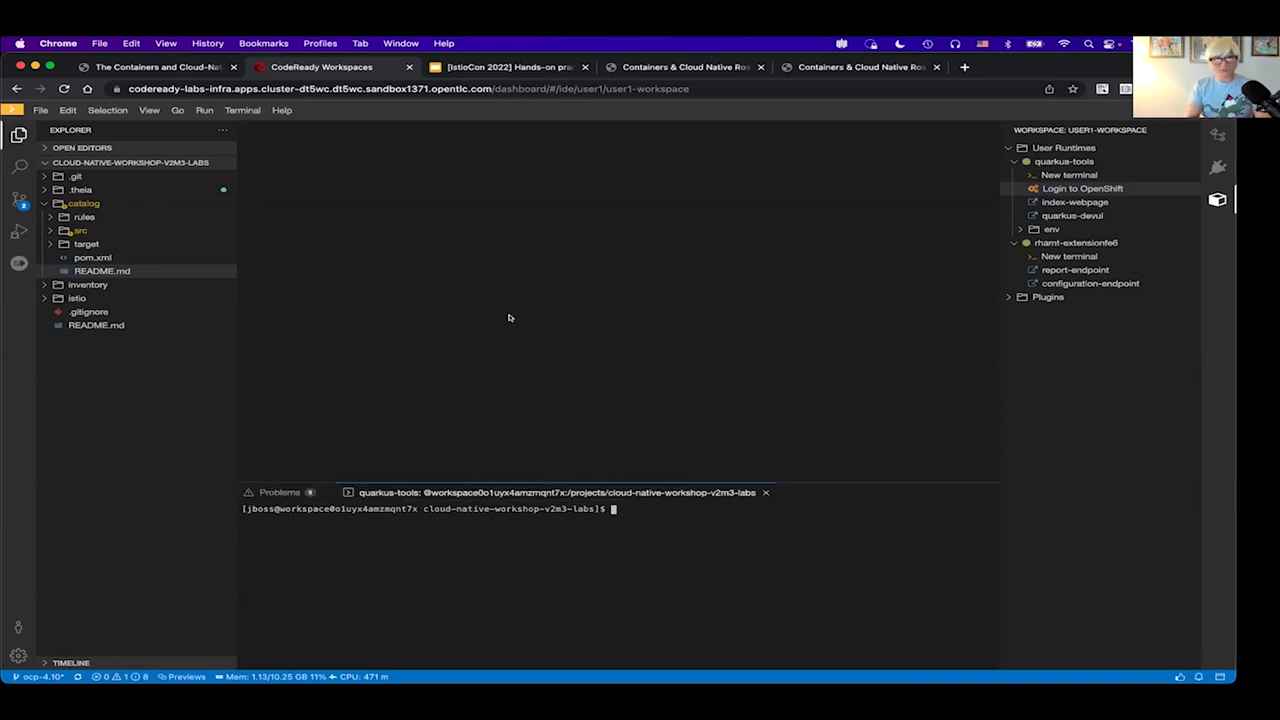
key(super+1)
scroll(406, 404, up, 5)
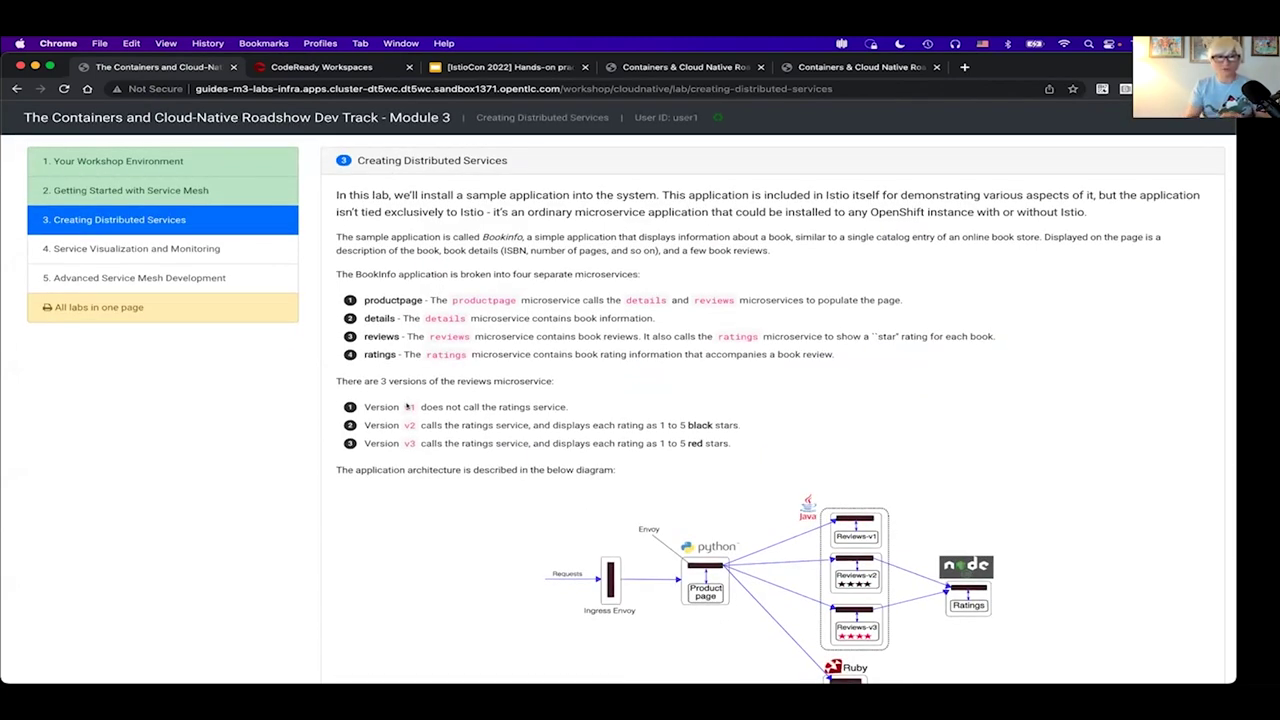
Scroll to '1. Deploy Bookinfo Application' and open its OpenShift web console link.
scroll(406, 406, down, 3)
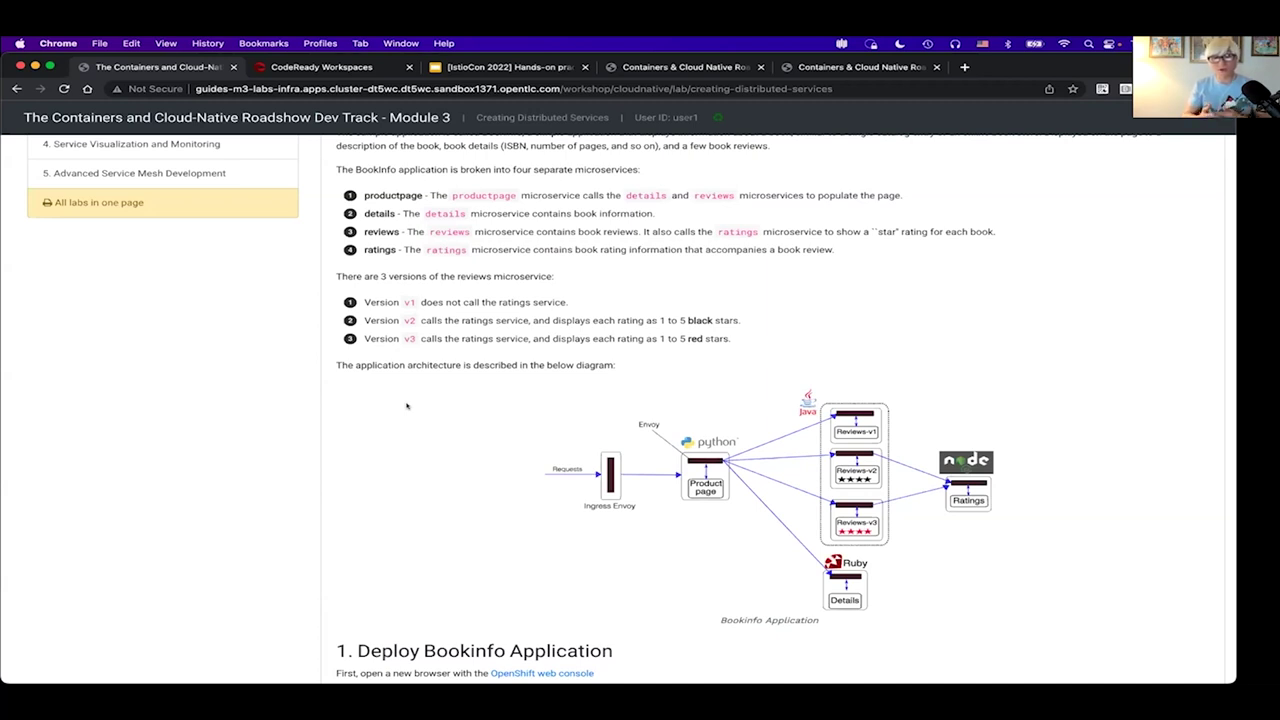
scroll(406, 405, down, 3)
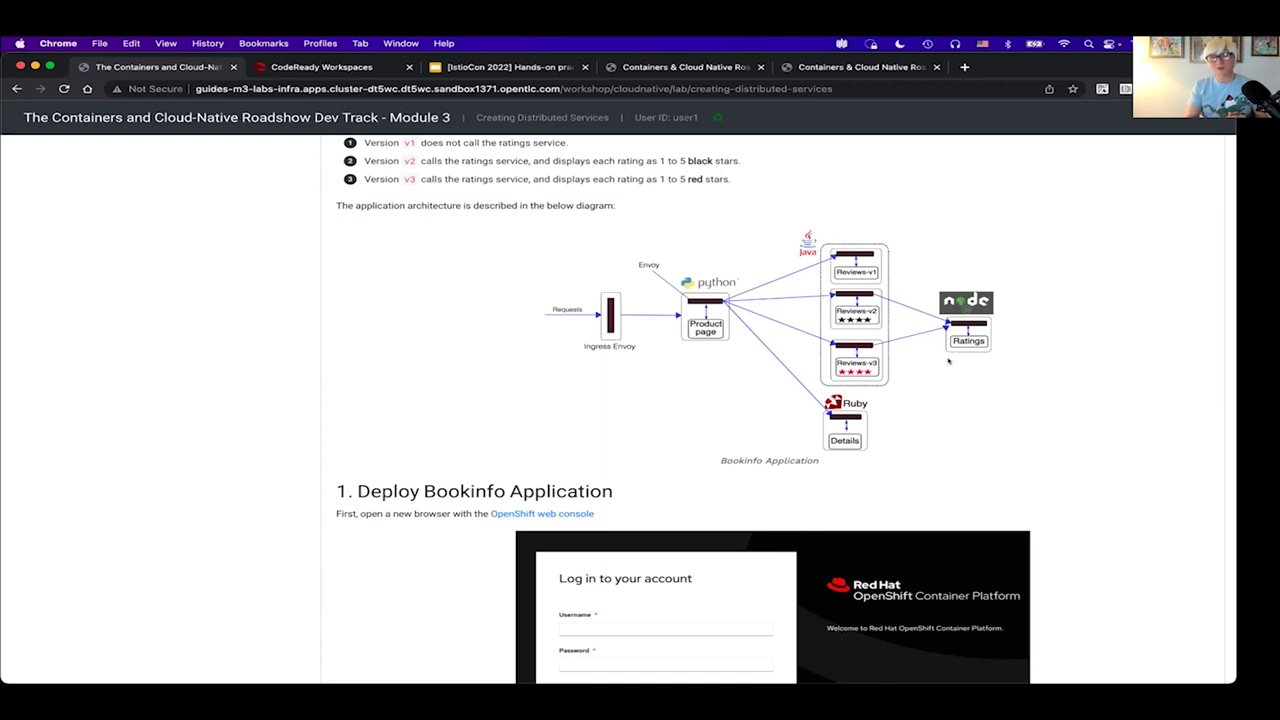
scroll(950, 362, down, 2)
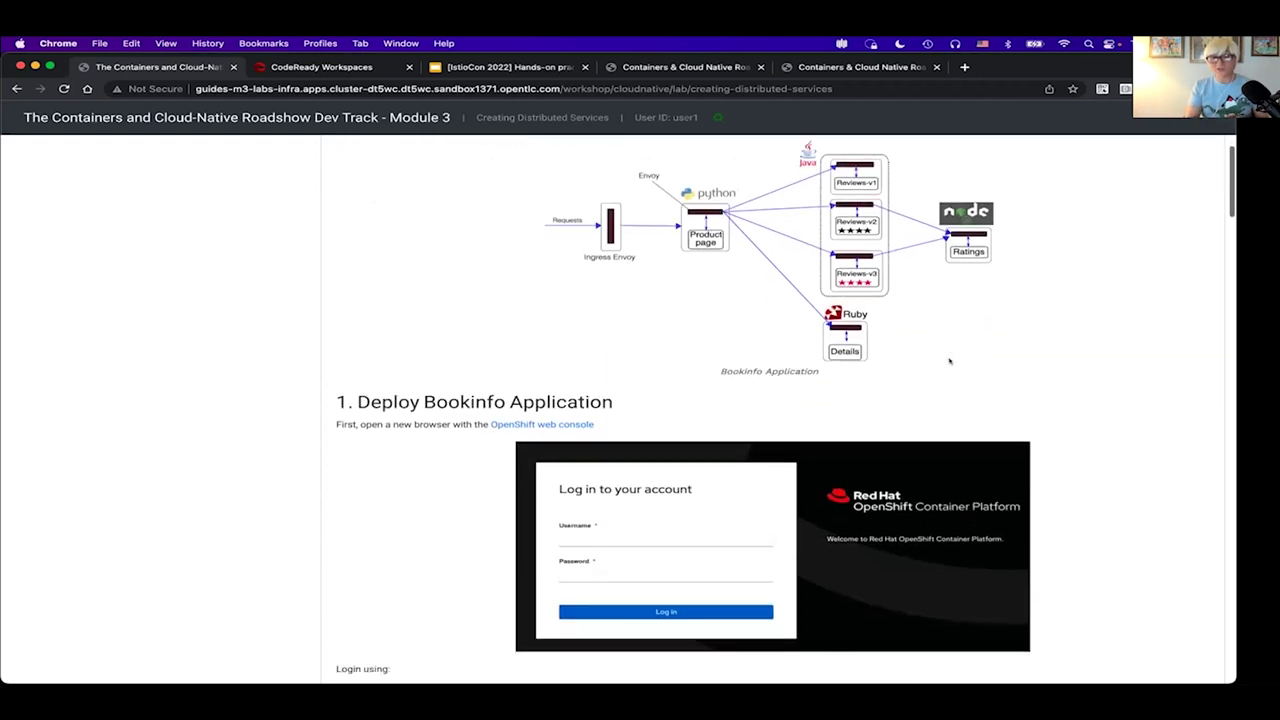
scroll(840, 368, down, 2)
scroll(840, 367, down, 3)
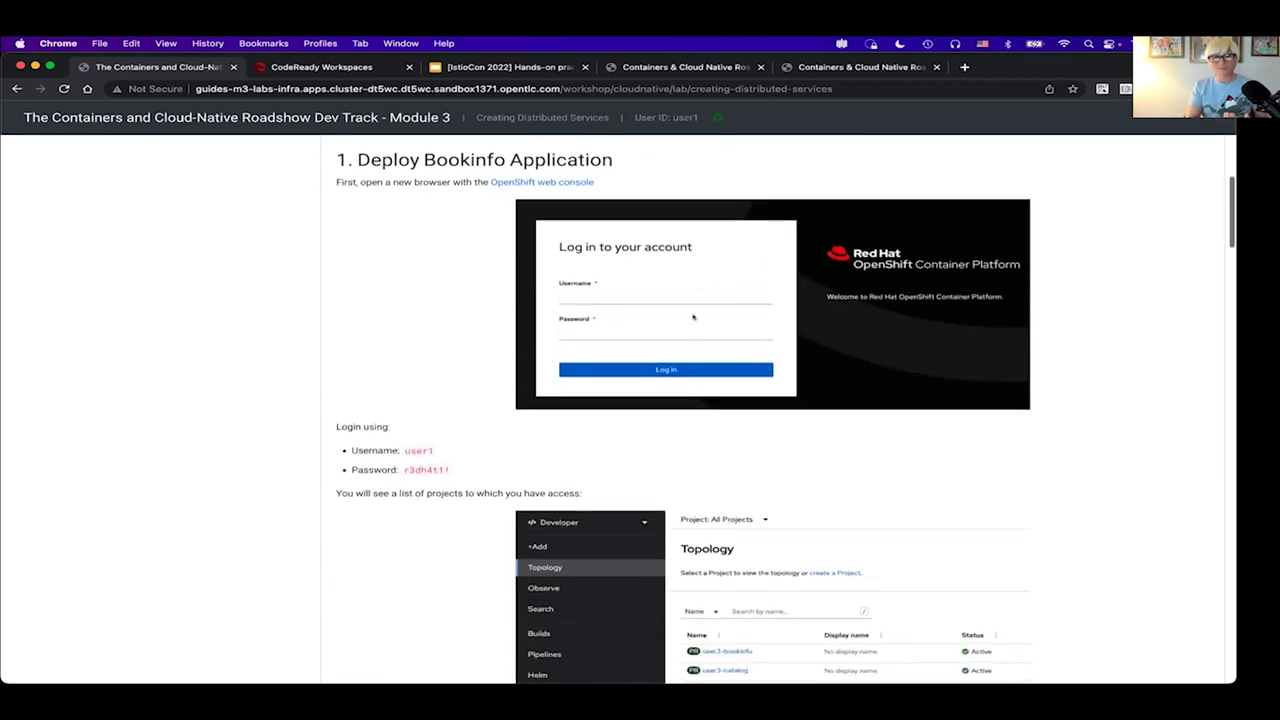
click(544, 174)
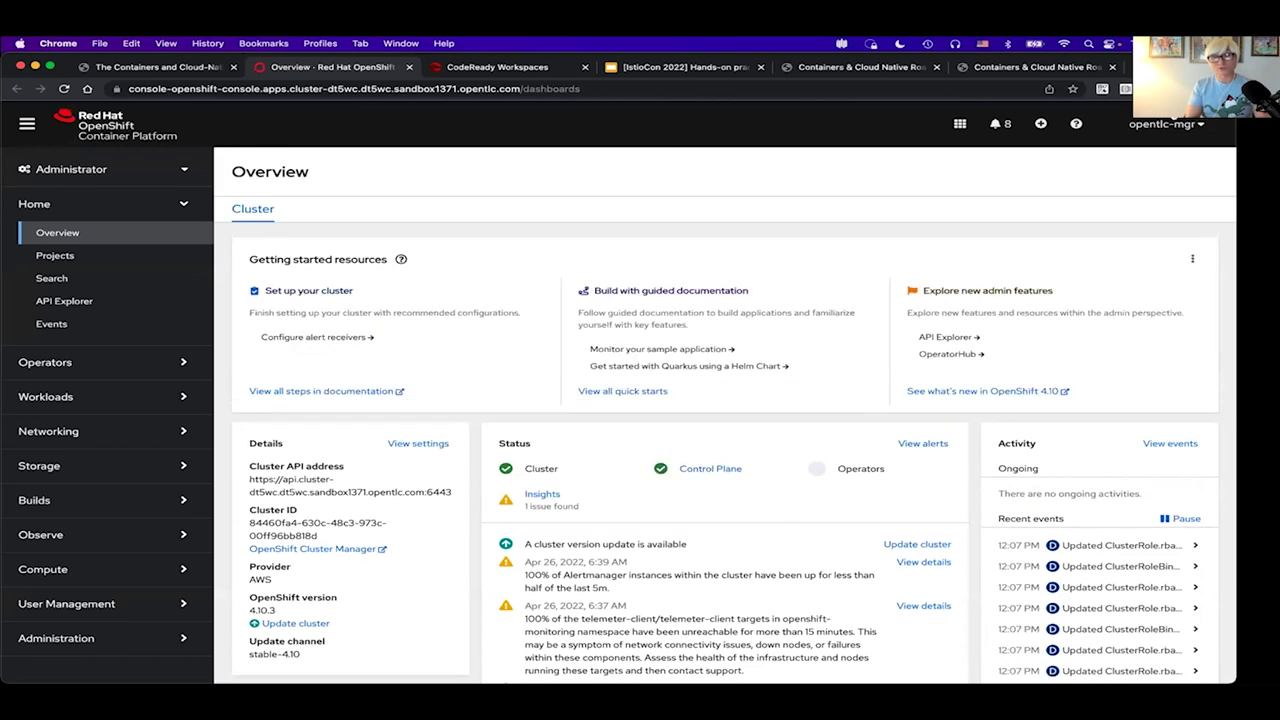
Log out of the admin session and log back in with the lab user's username and password.
click(1163, 124)
click(698, 208)
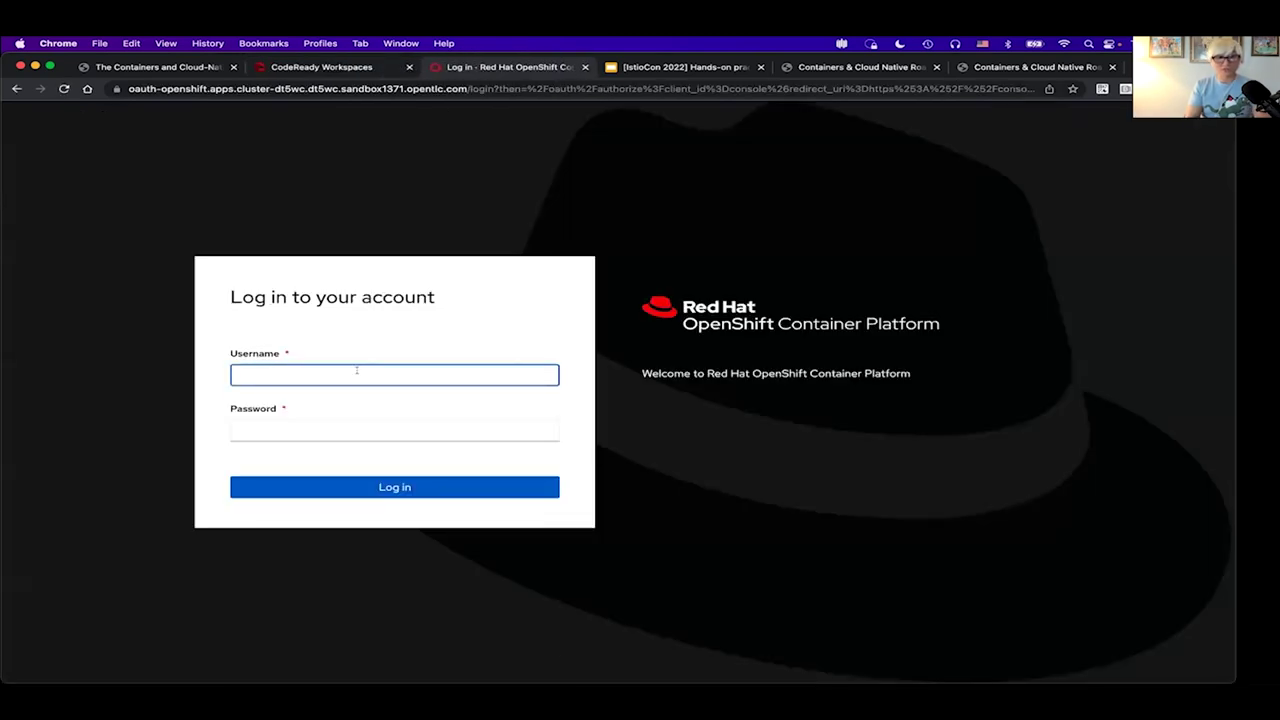
click(357, 374)
text(user1)
key(Tab)
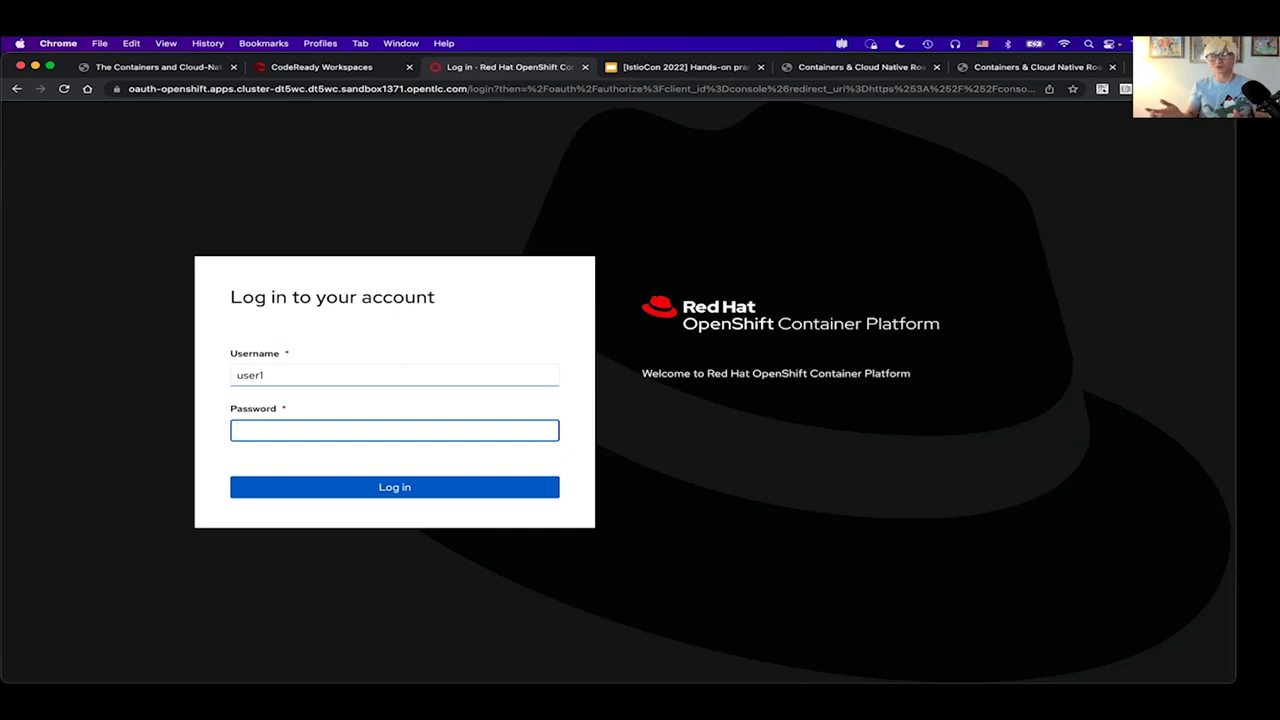
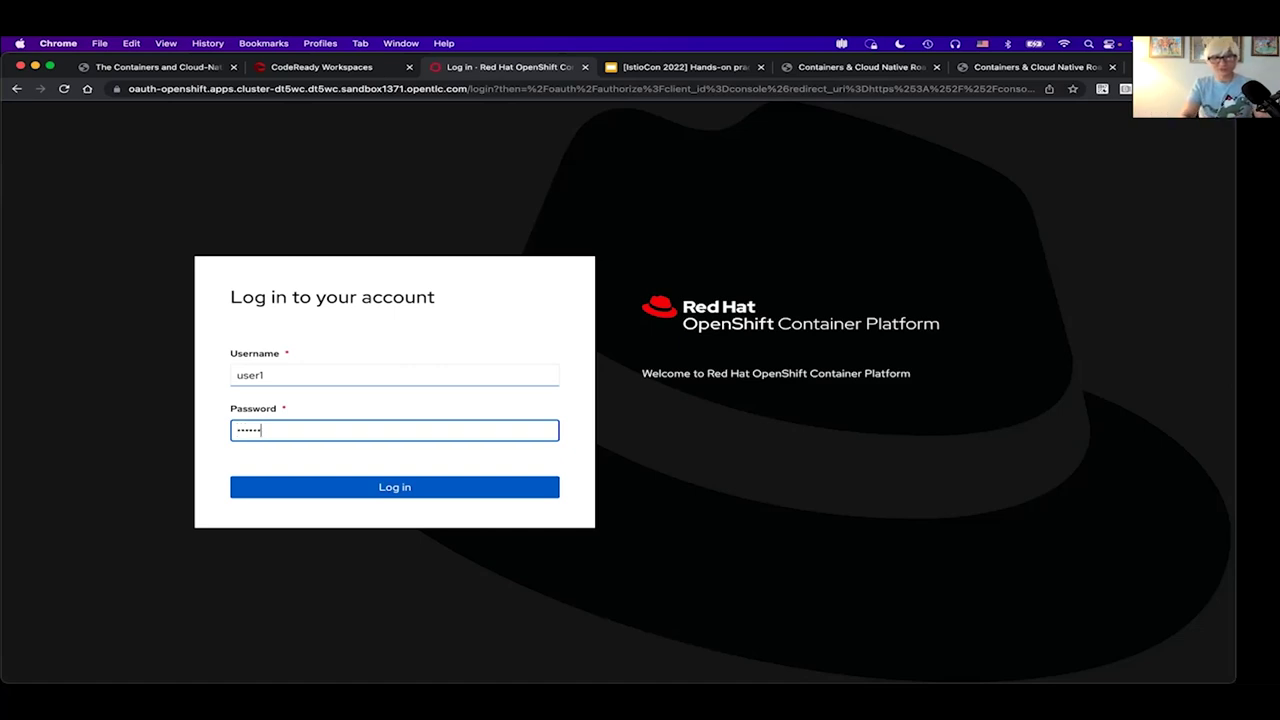
key(Return)
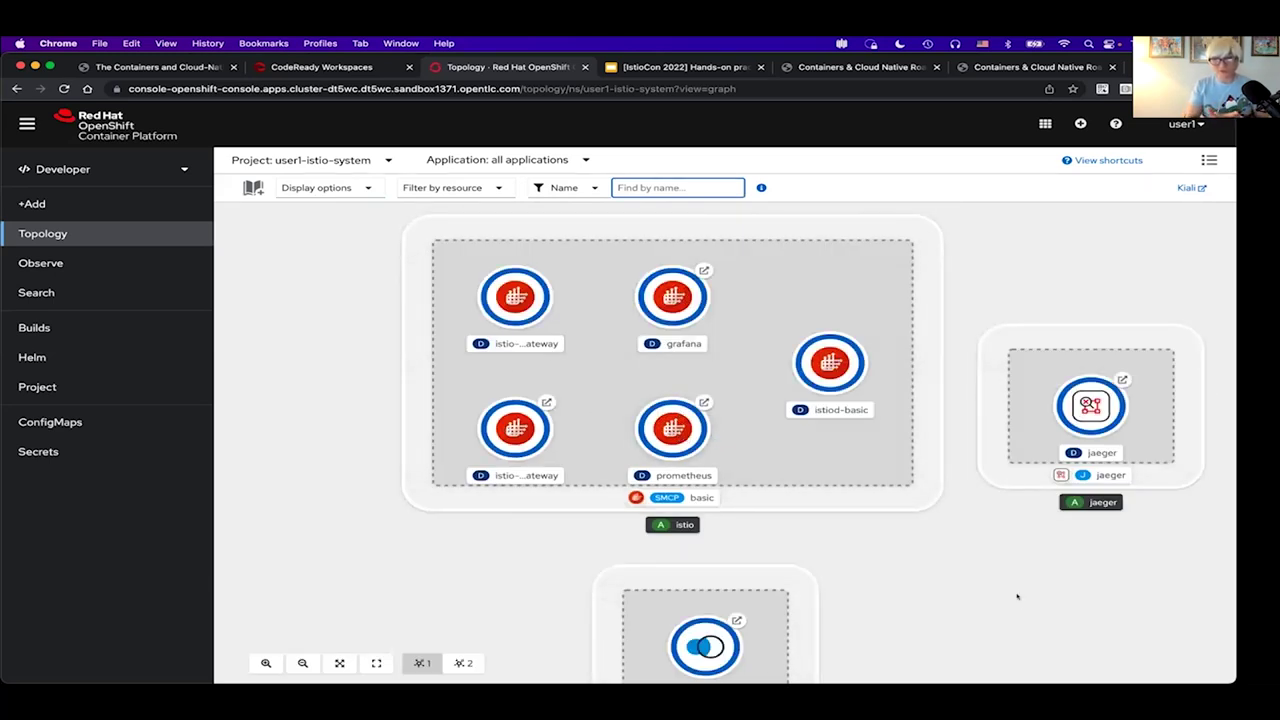
Pan around the istio-system topology, then switch the project to user1-bookinfo.
drag(1017, 597, 877, 477)
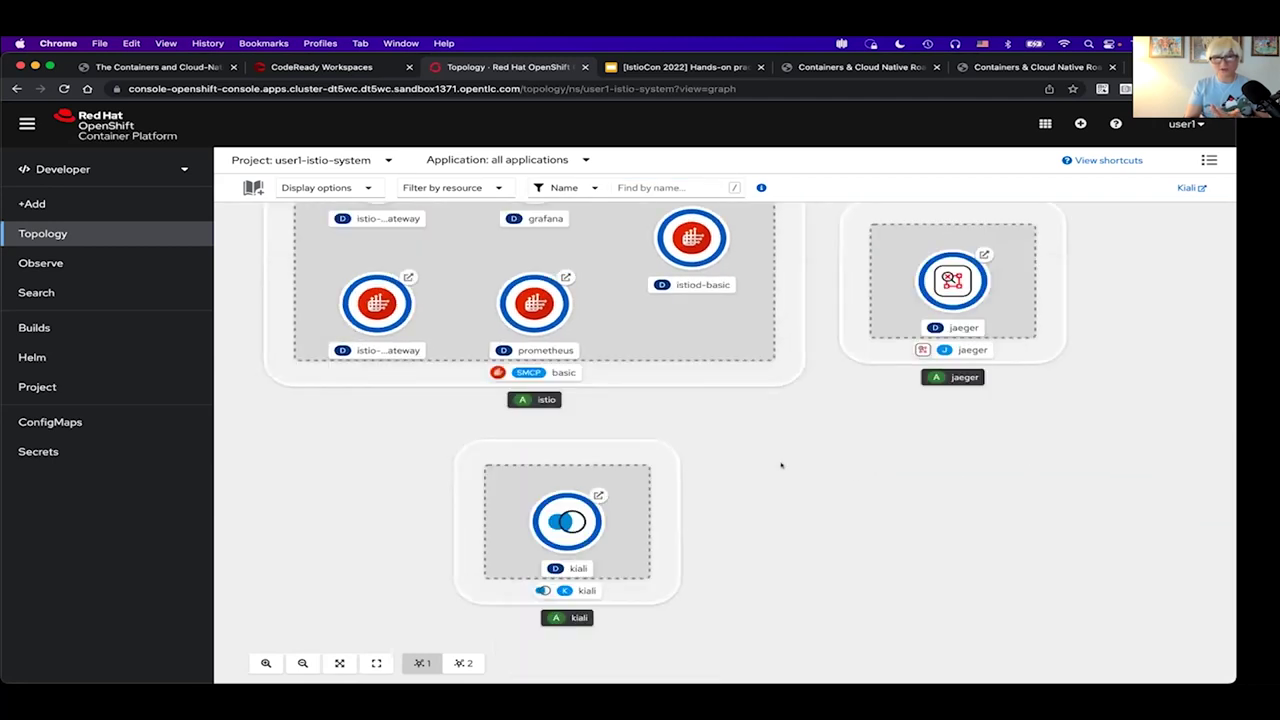
drag(781, 465, 796, 576)
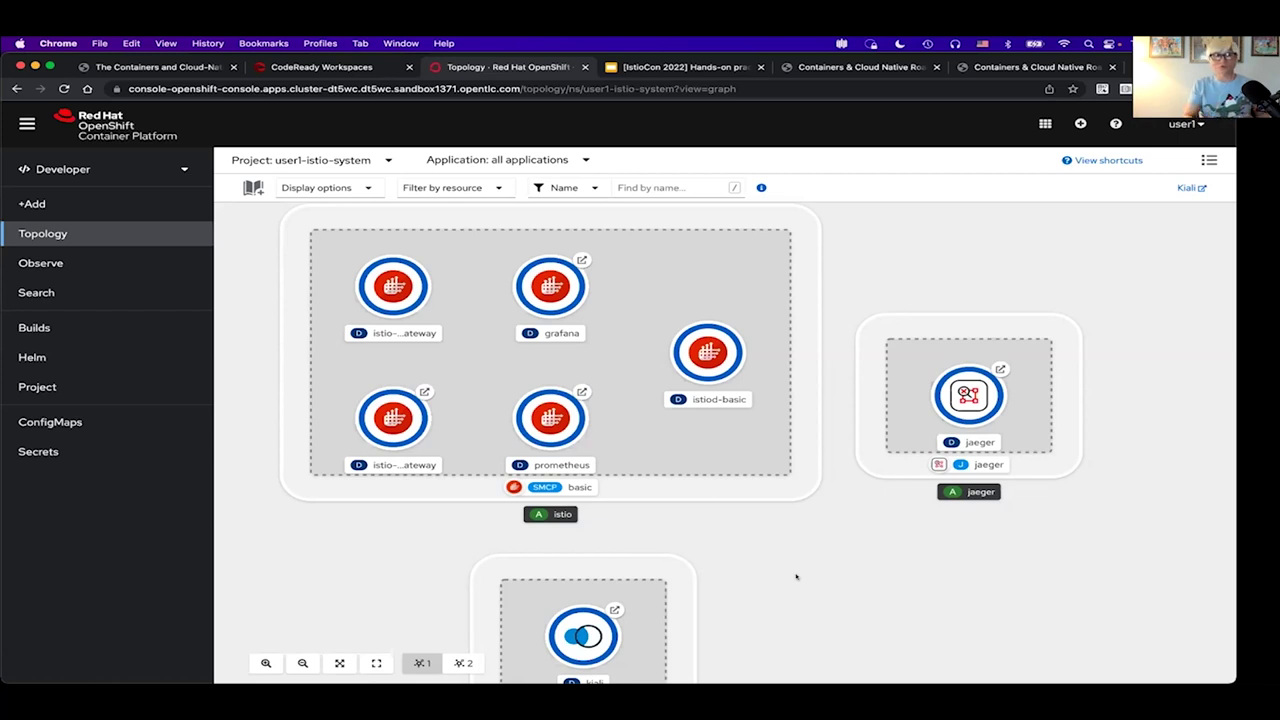
click(339, 163)
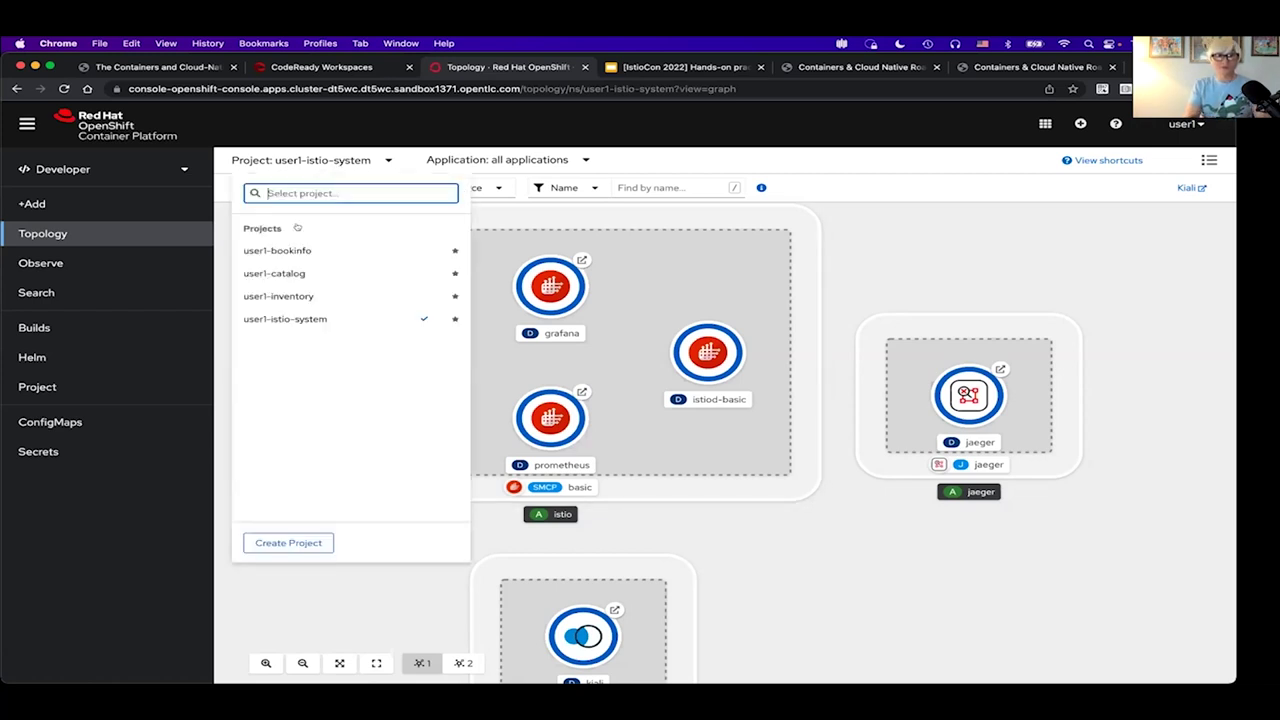
click(277, 251)
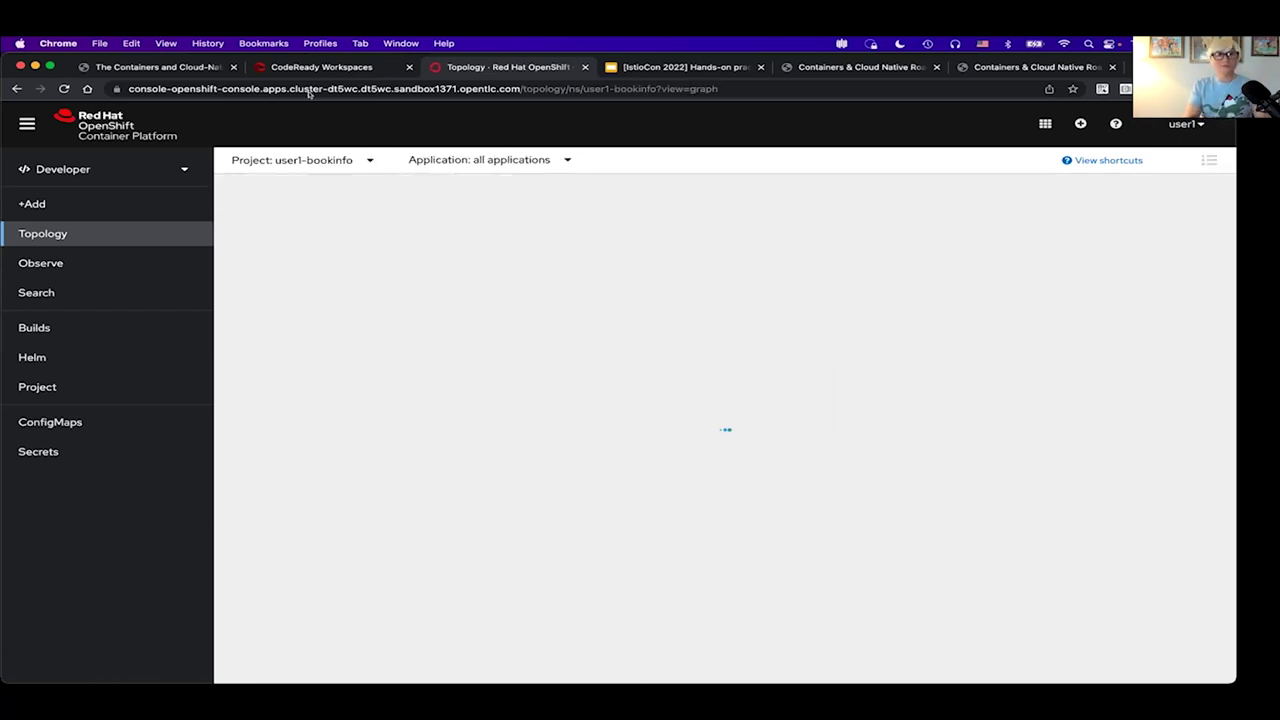
Check the empty user1-bookinfo topology, then go back to the workshop lab guide.
click(148, 67)
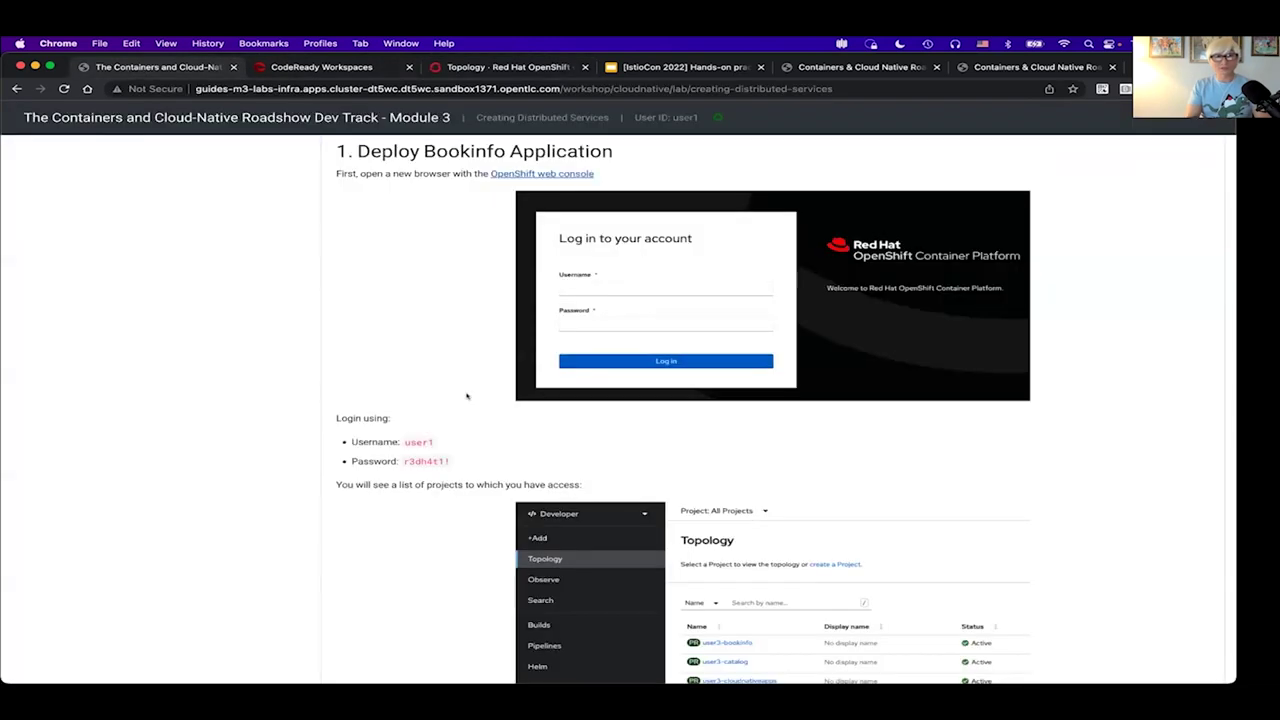
click(480, 66)
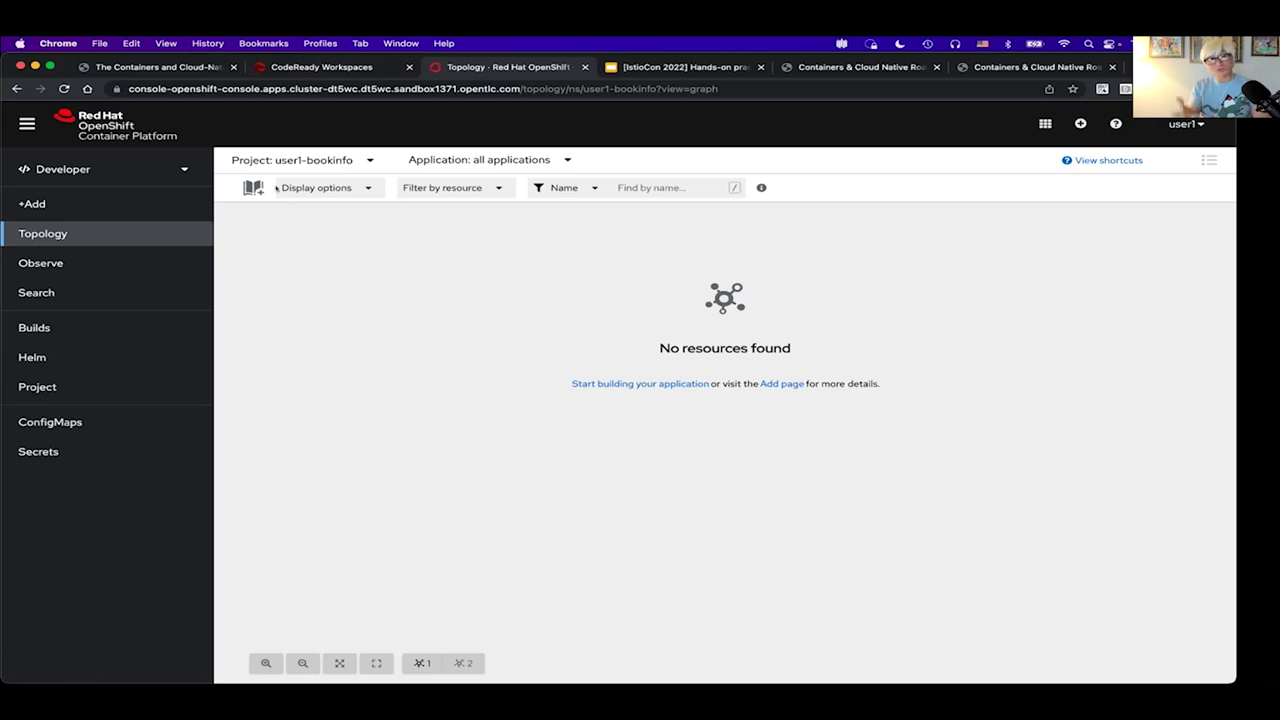
click(173, 67)
Copy the ServiceMeshMemberRoll YAML sample and return to the console's Topology view.
scroll(450, 311, down, 15)
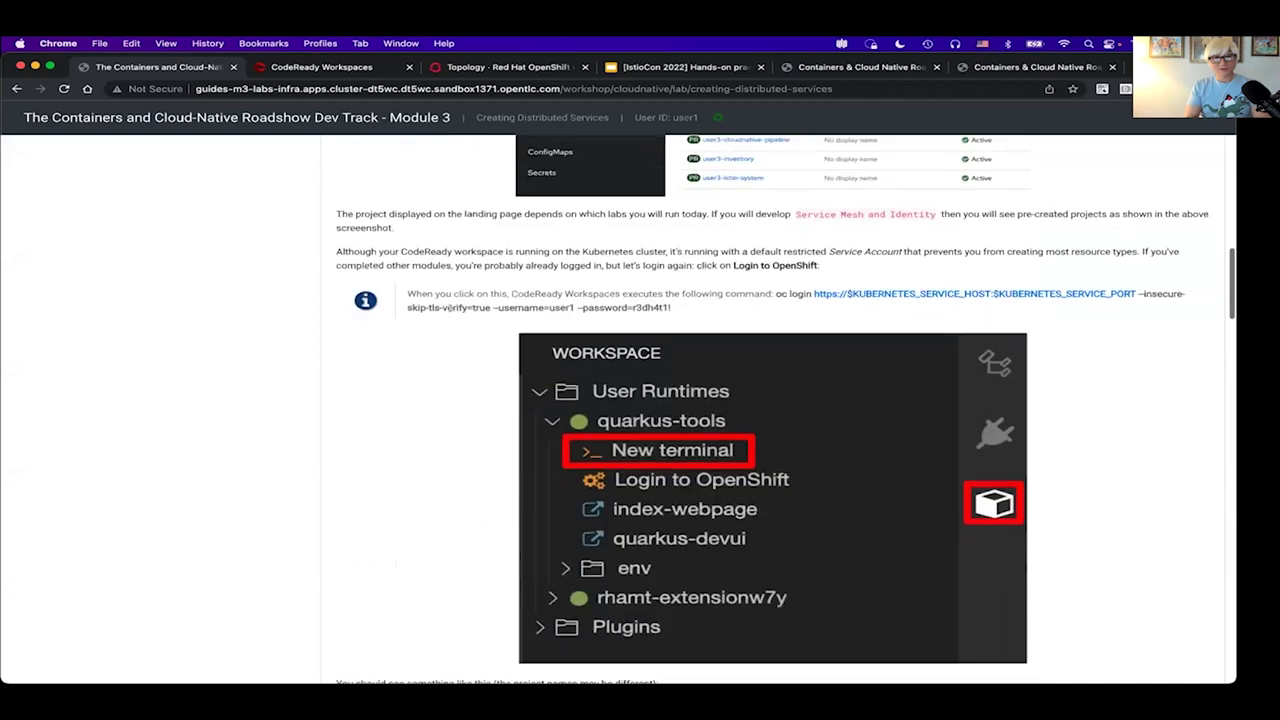
scroll(450, 311, down, 8)
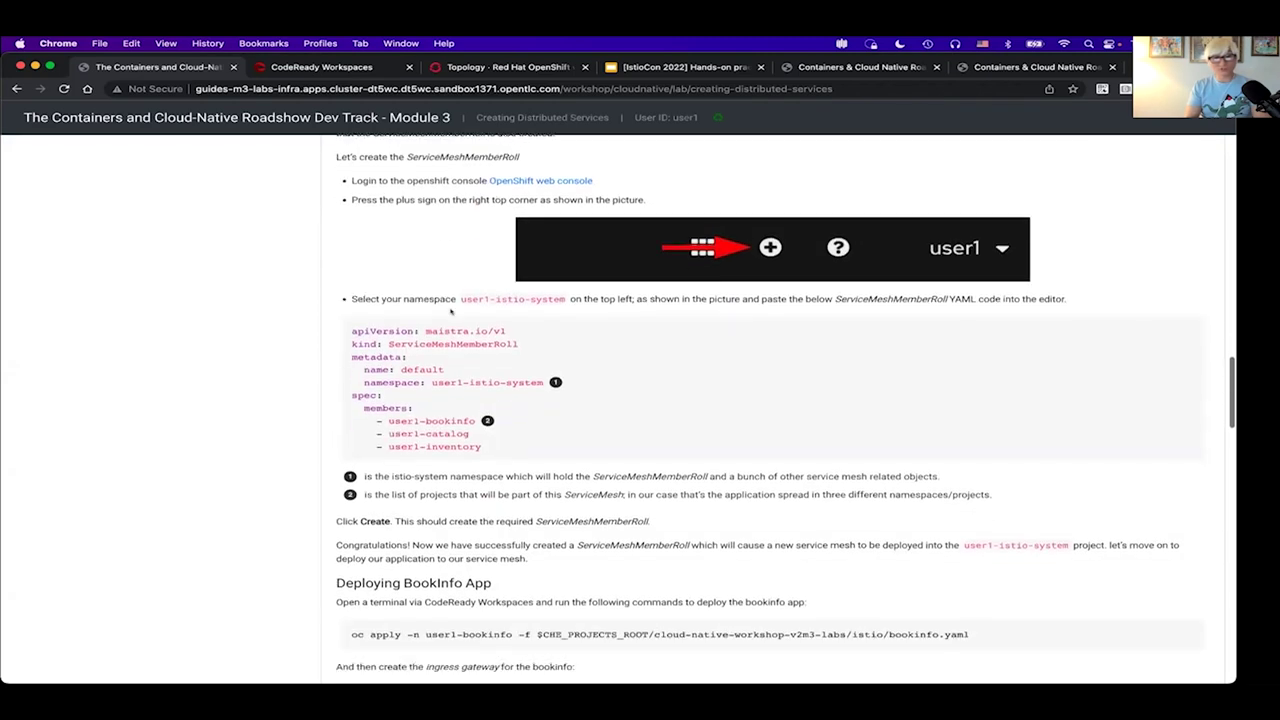
click(445, 383)
key(super+c)
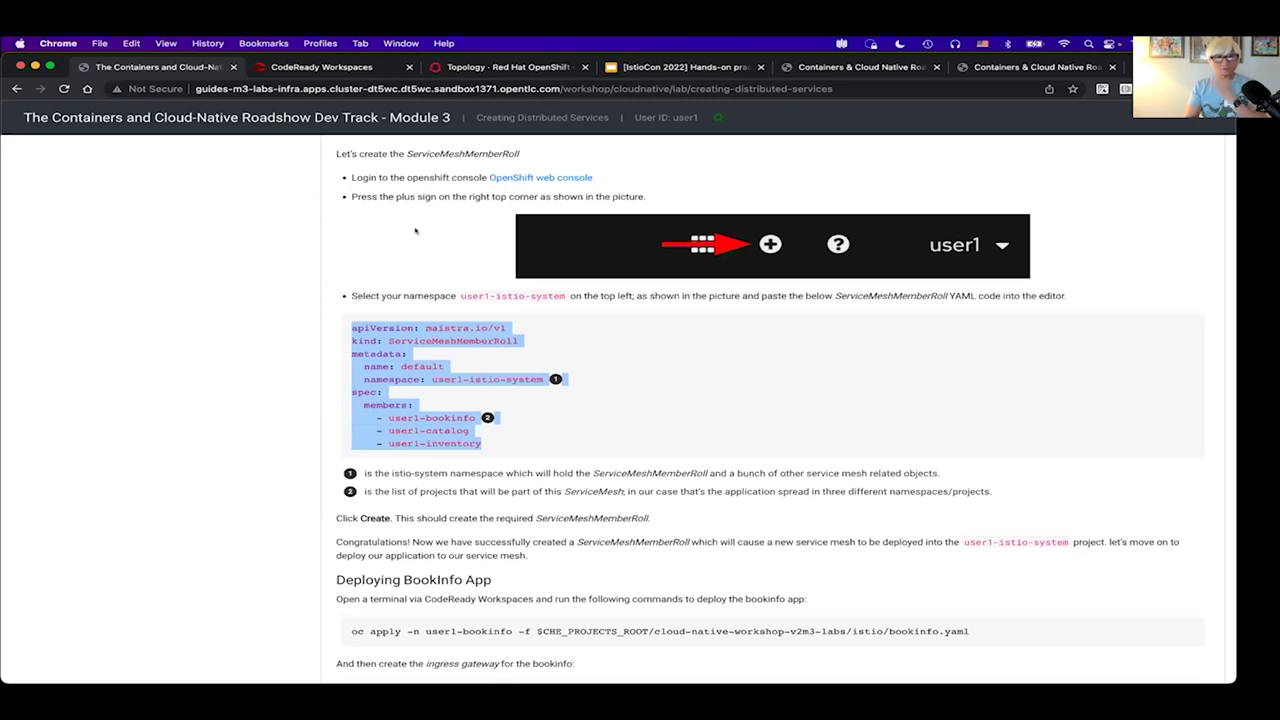
click(337, 69)
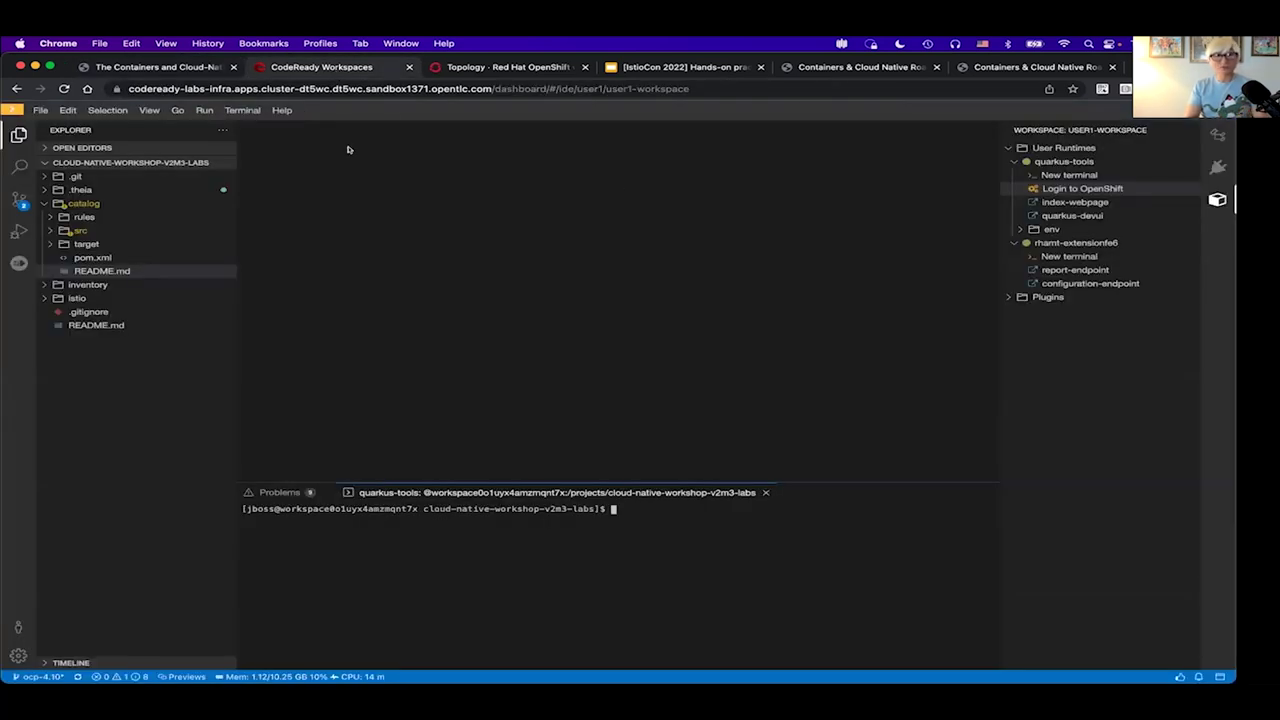
click(485, 76)
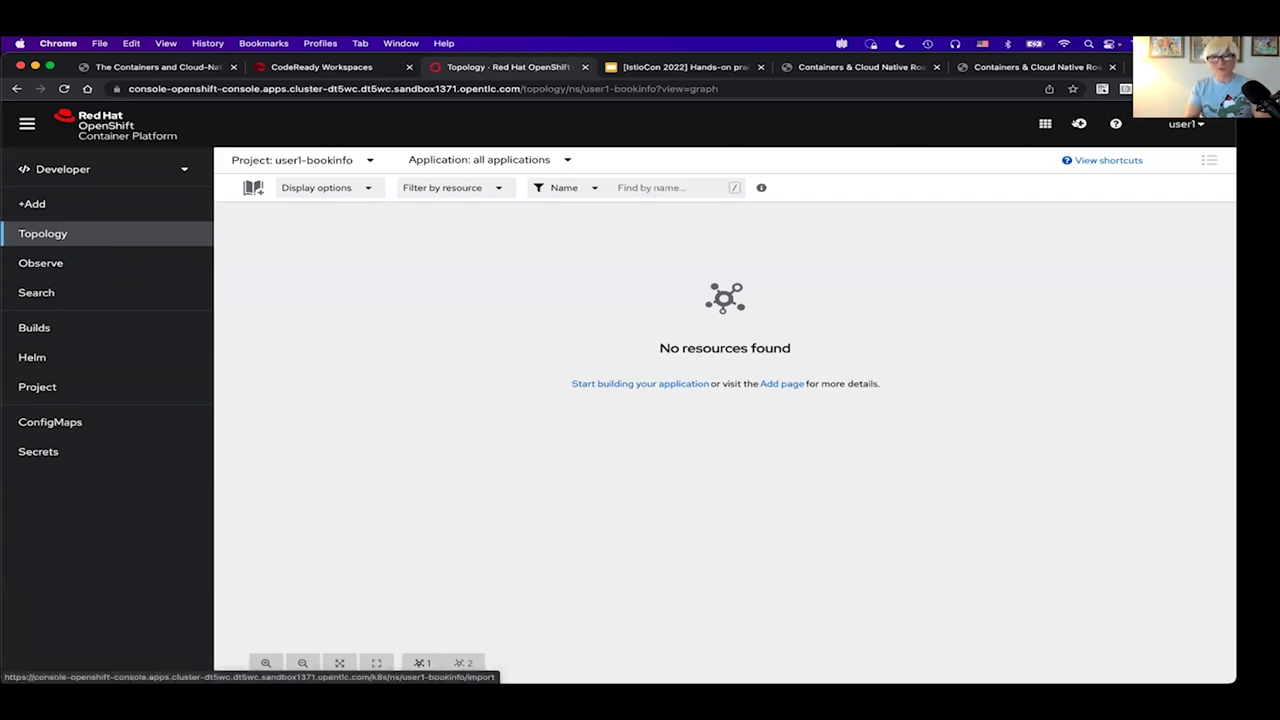
Import the pasted YAML to create ServiceMeshMemberRoll 'default' for the bookinfo, catalog and inventory projects.
click(1079, 123)
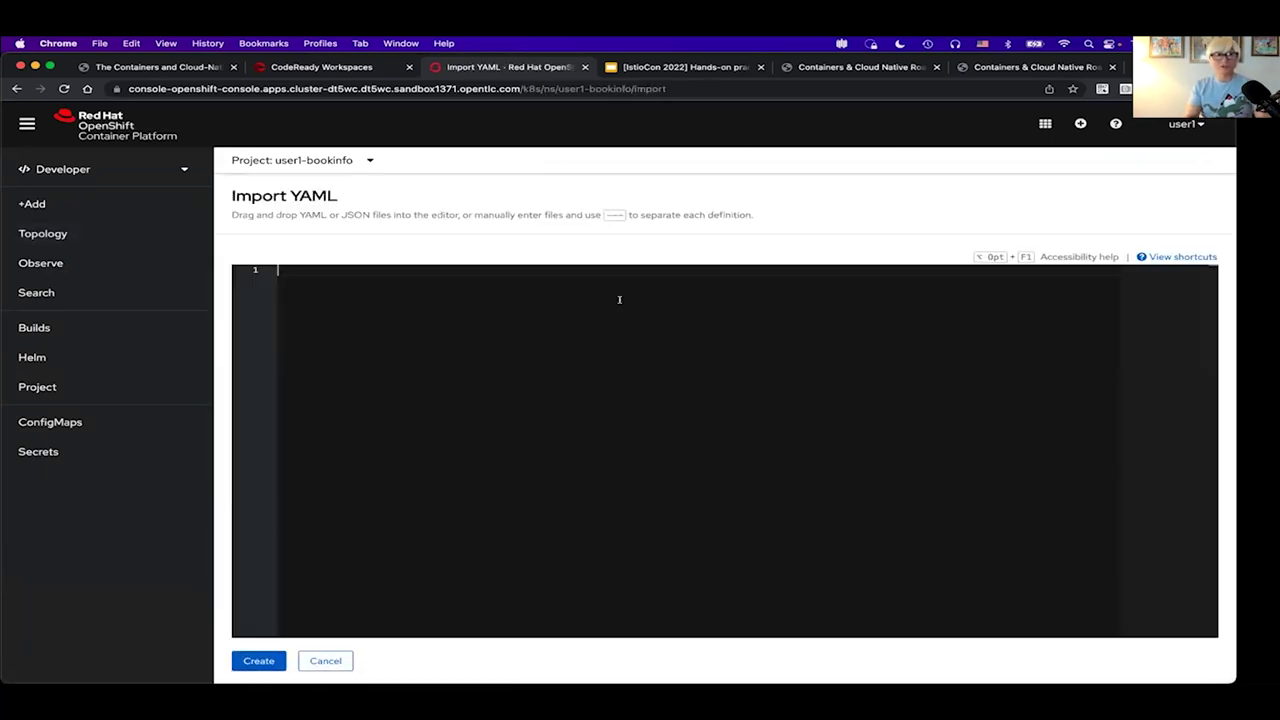
key(super+v)
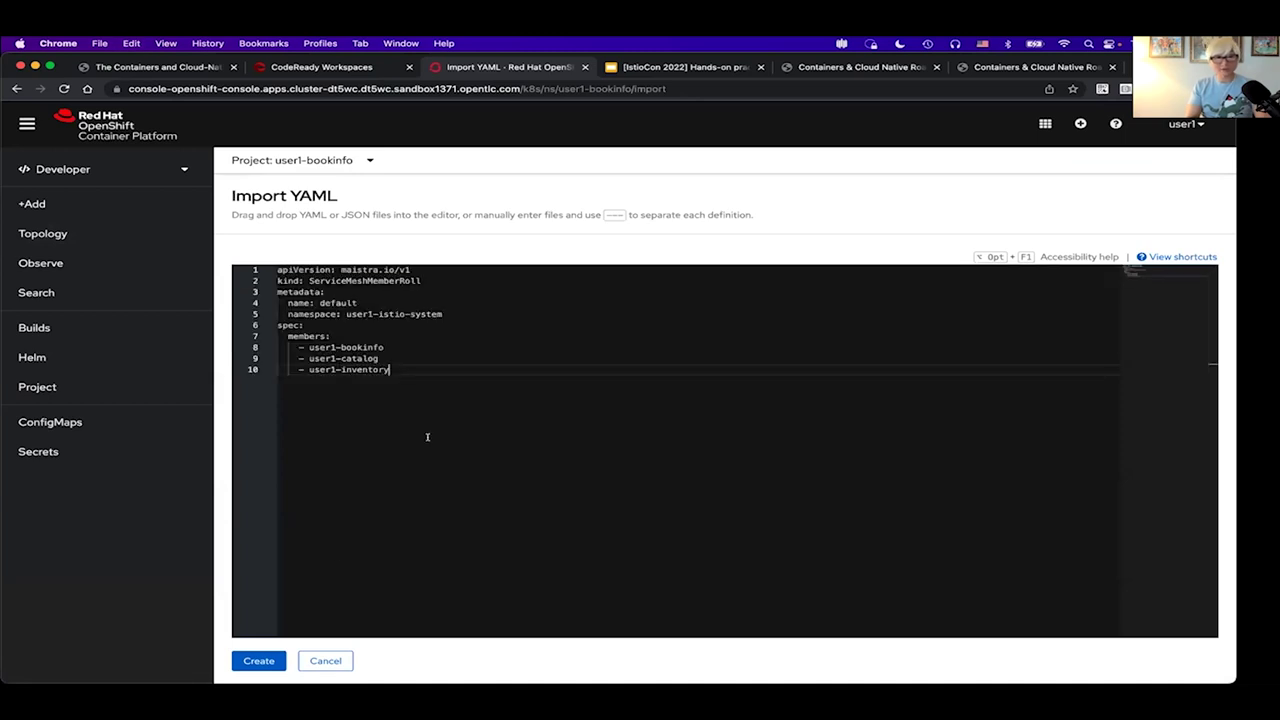
click(258, 660)
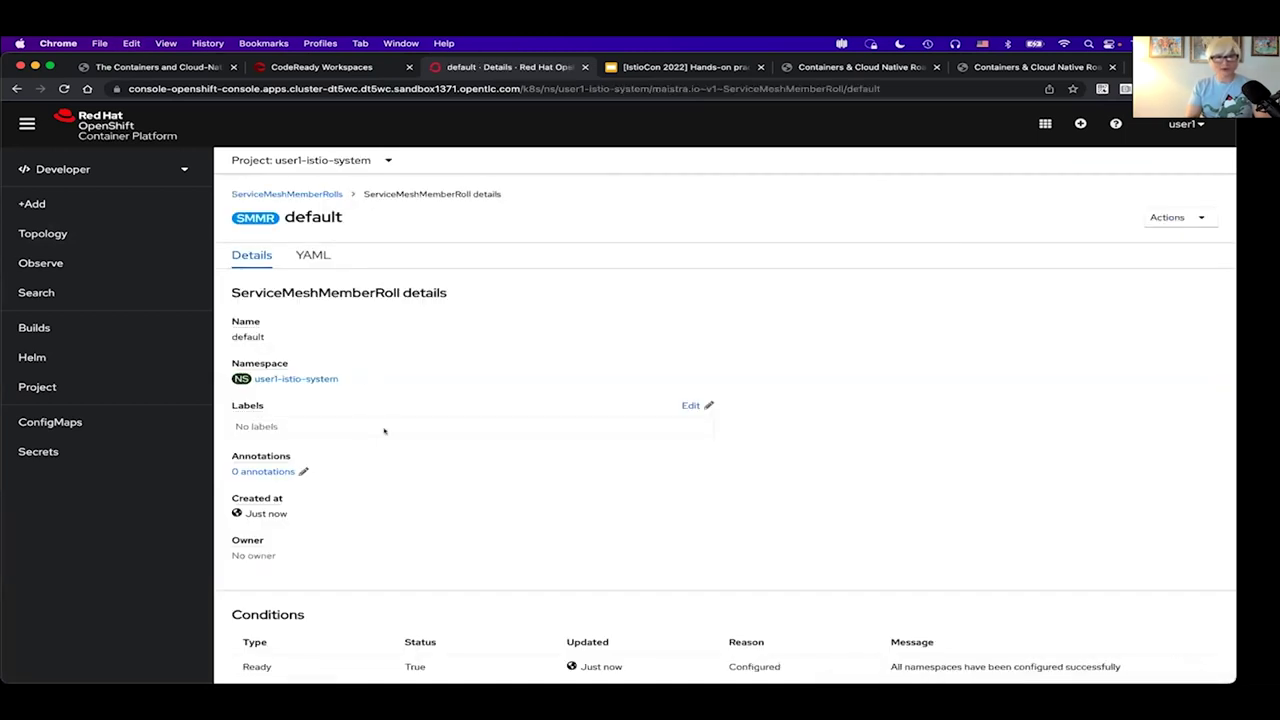
scroll(384, 431, down, 1)
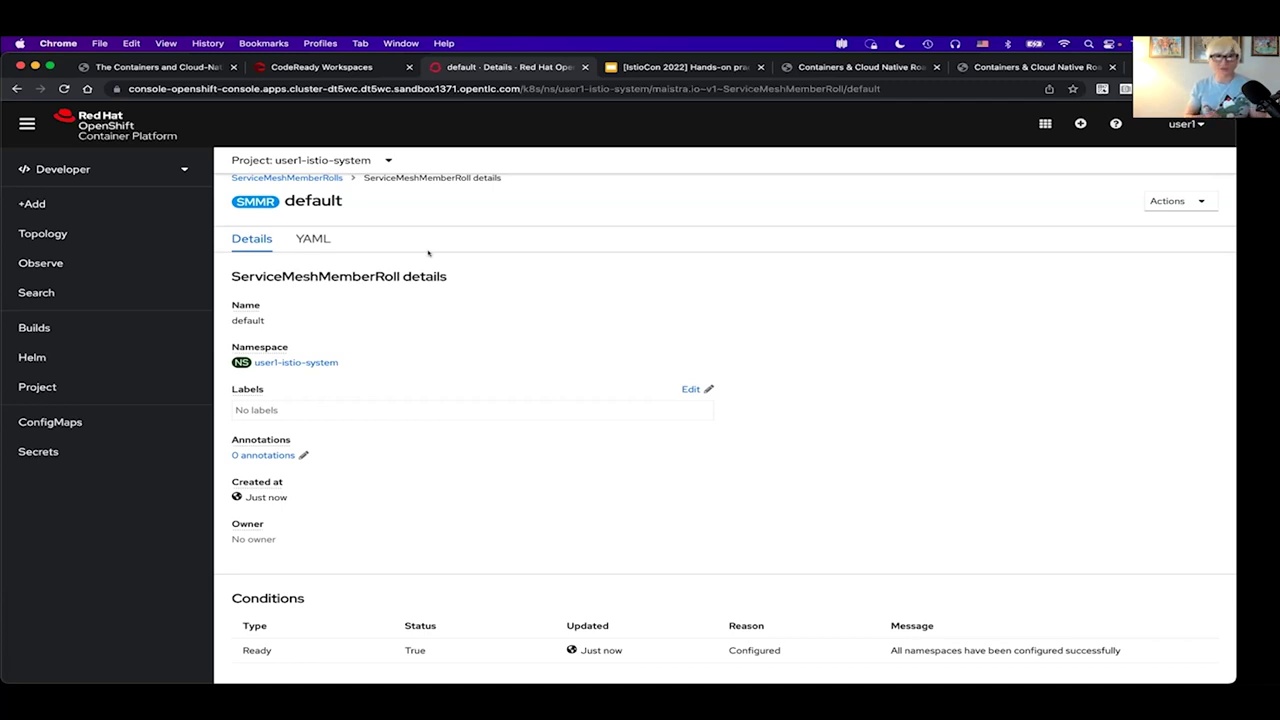
click(350, 64)
click(155, 67)
Select the first bookinfo oc apply command, then open istio/bookinfo.yaml in CodeReady Workspaces.
scroll(468, 287, down, 5)
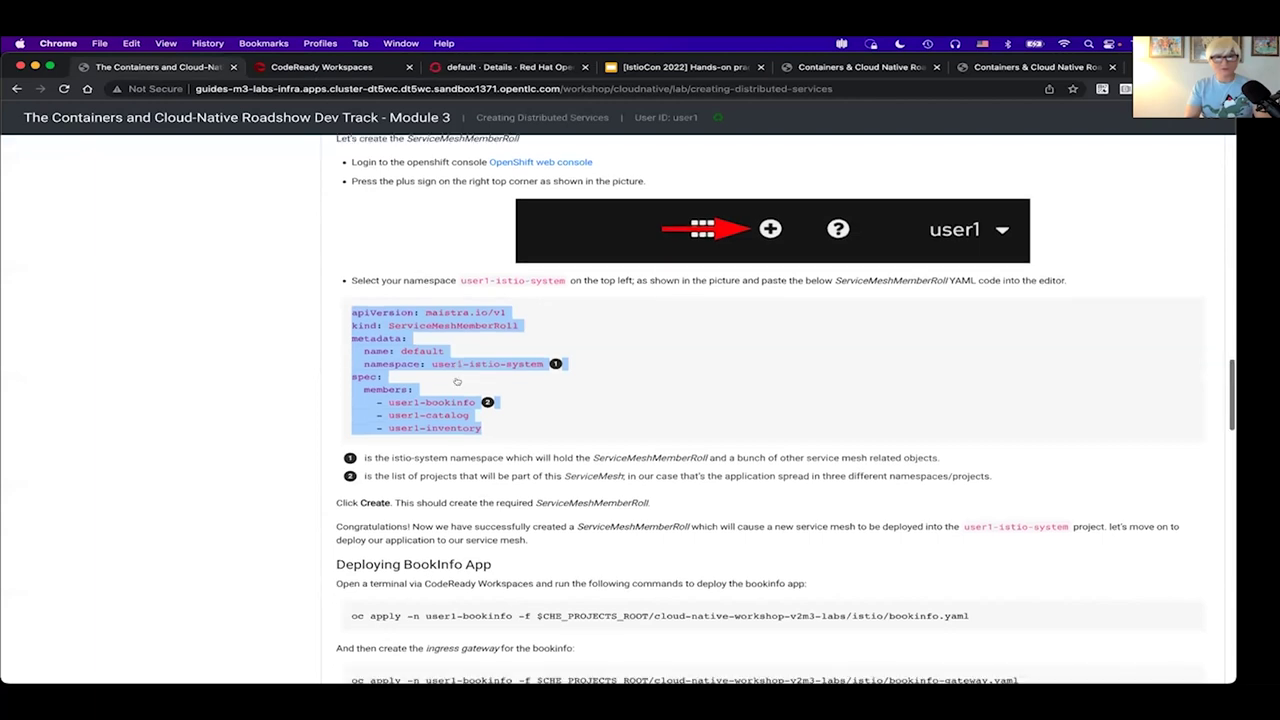
click(468, 285)
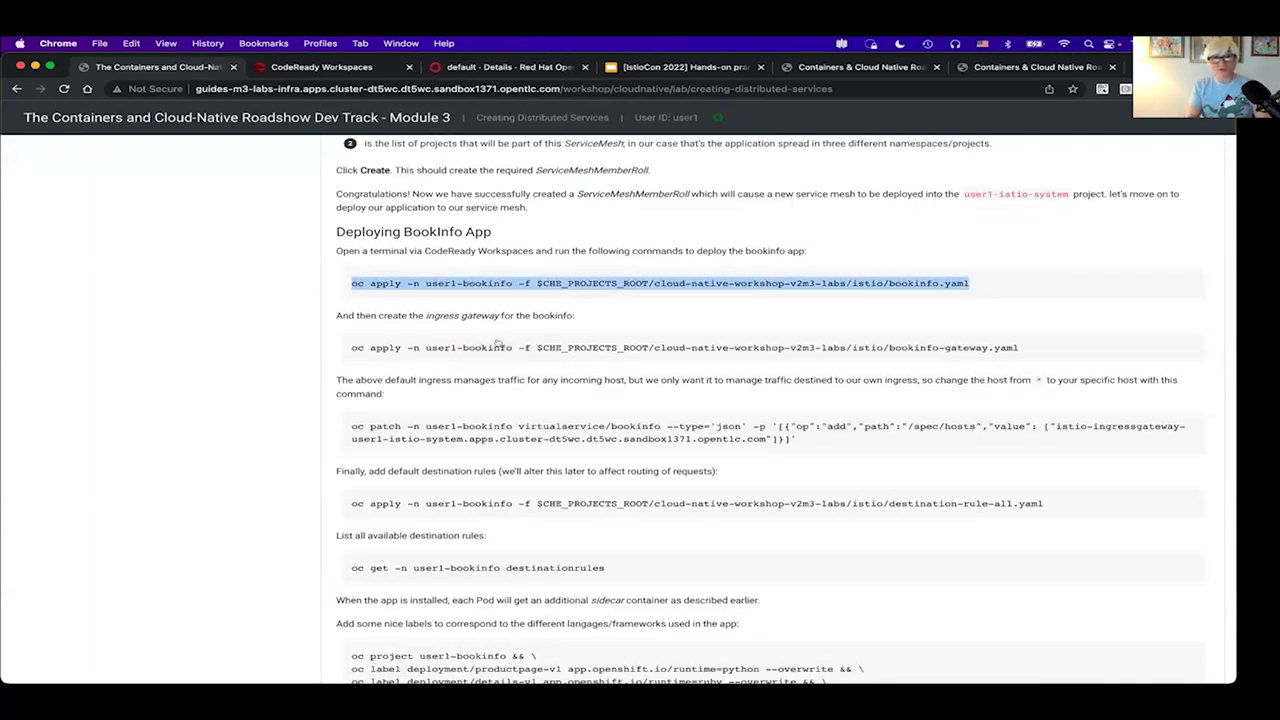
scroll(498, 344, down, 2)
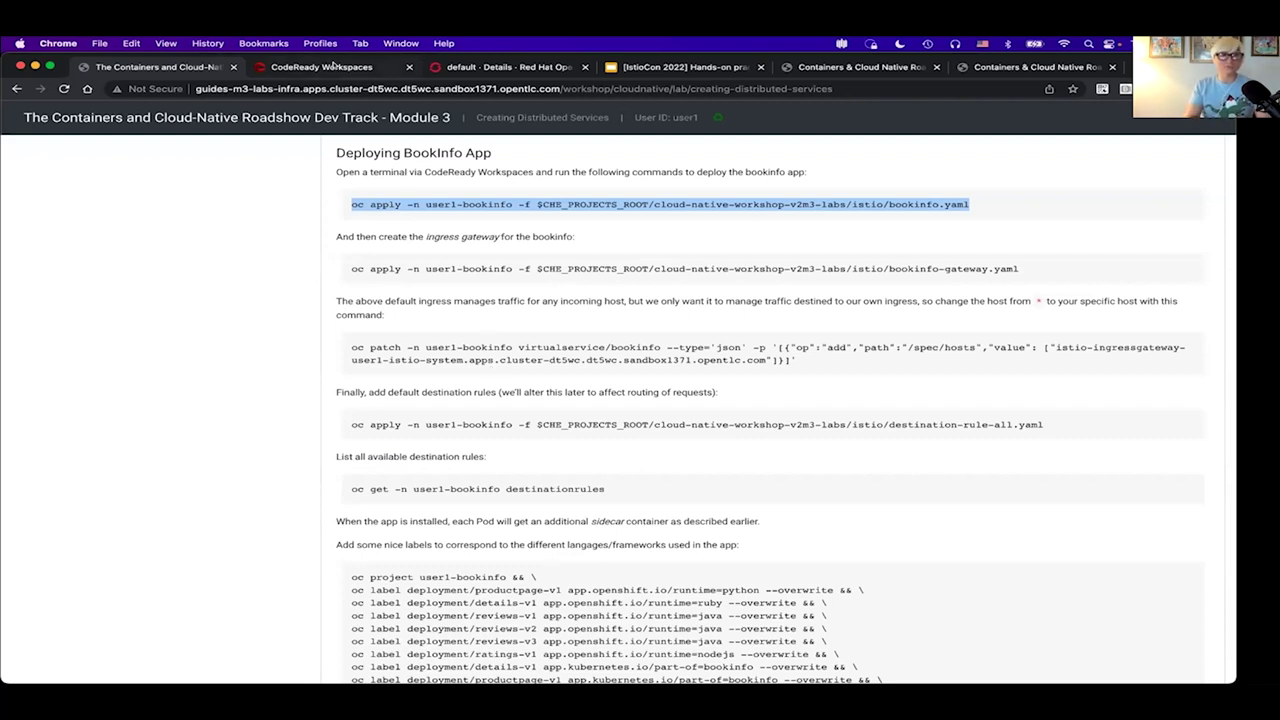
click(336, 66)
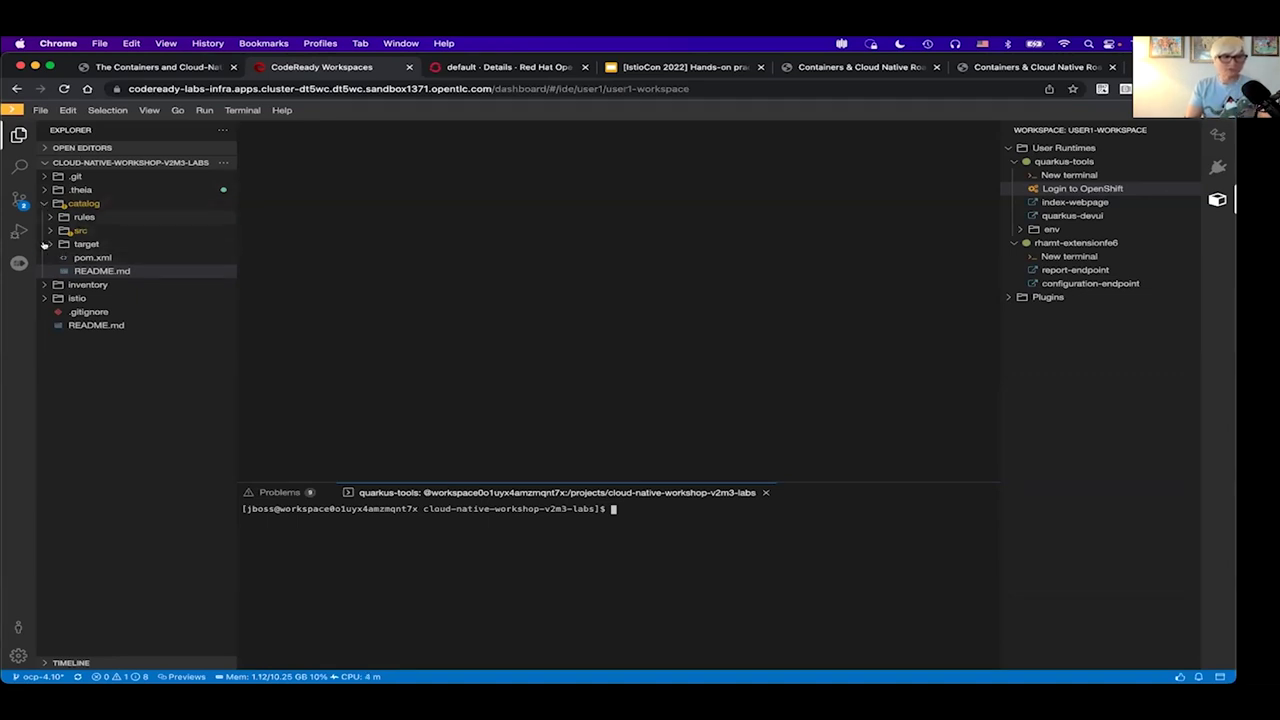
click(44, 298)
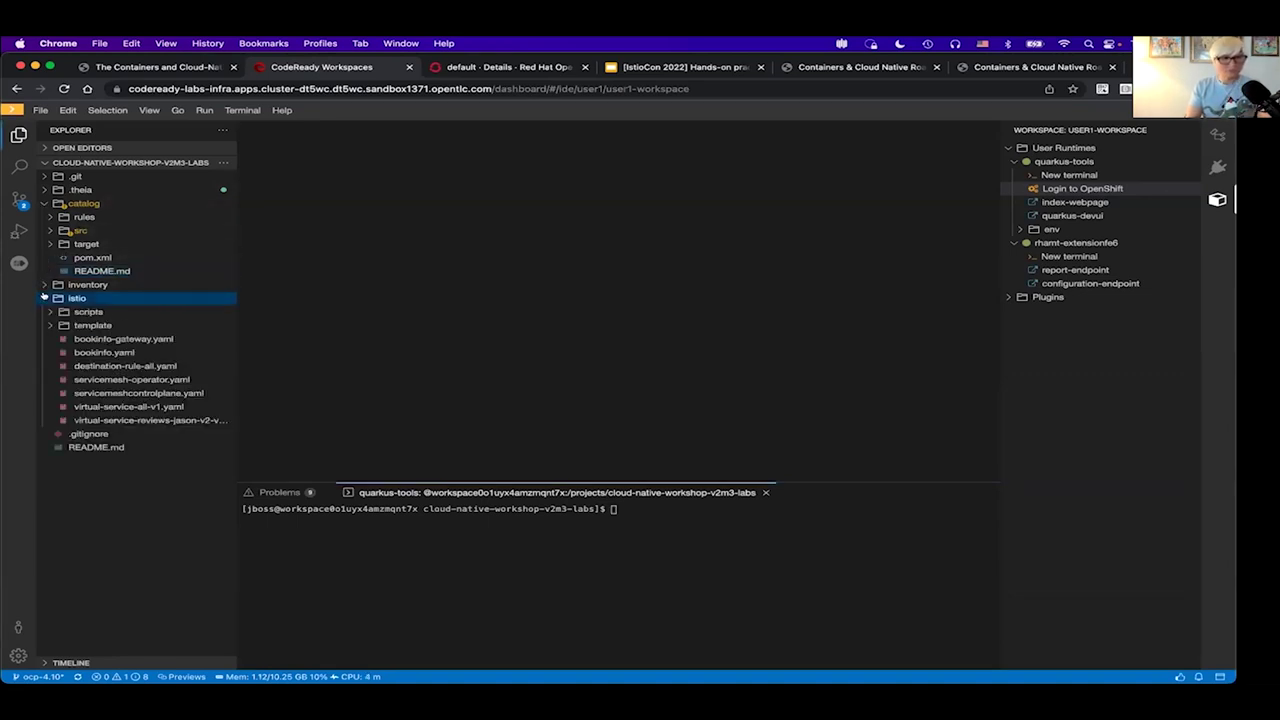
click(48, 312)
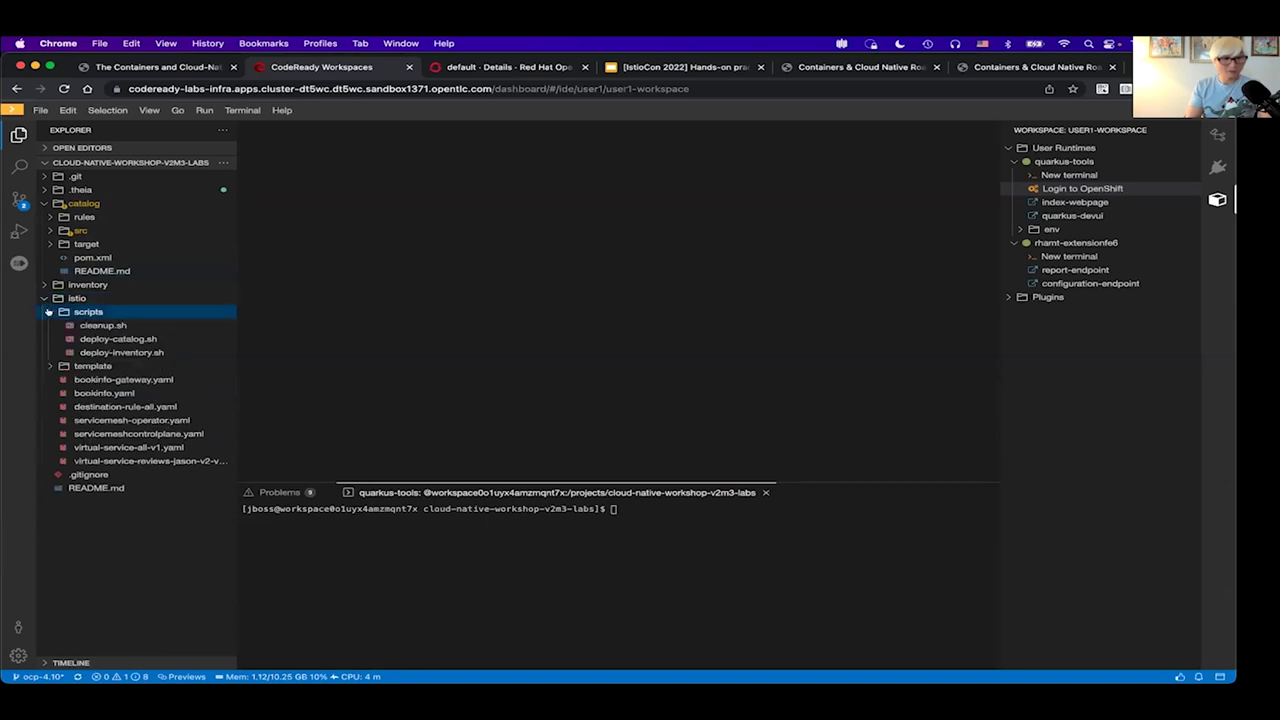
click(52, 312)
click(104, 352)
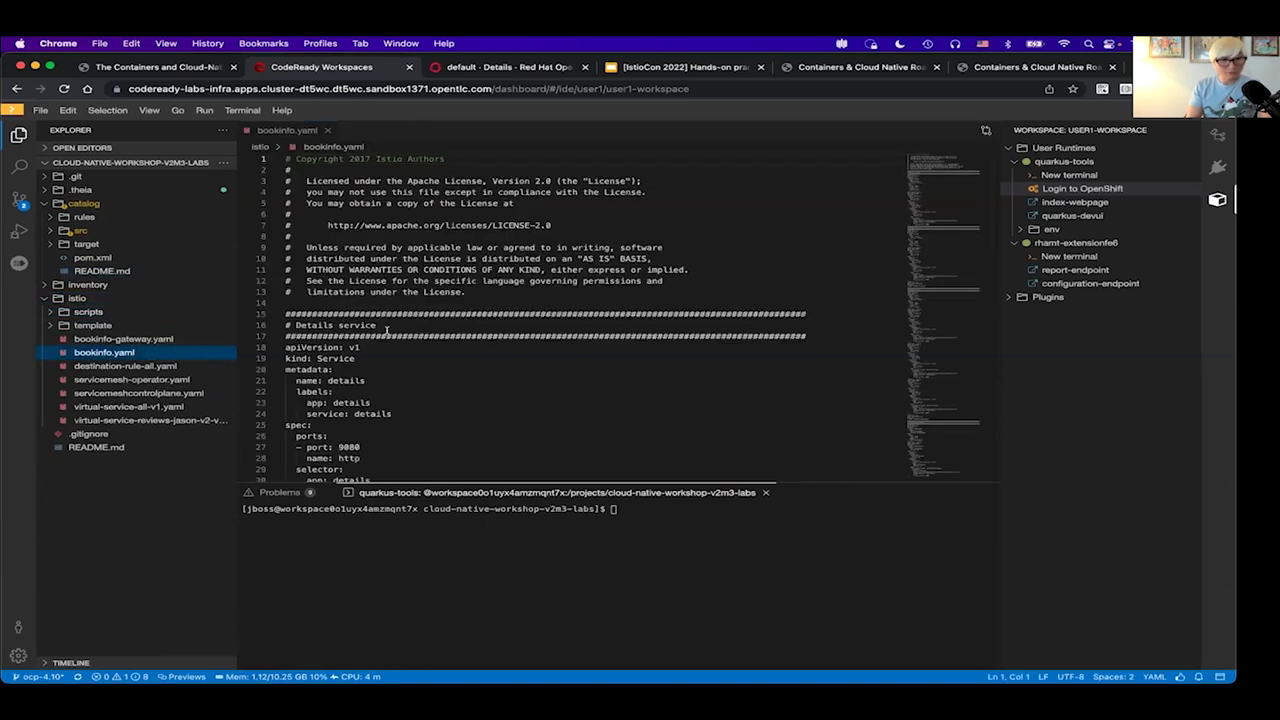
Scroll through bookinfo.yaml and inspect the ratings container image on line 100.
scroll(388, 329, down, 3)
scroll(388, 329, down, 3)
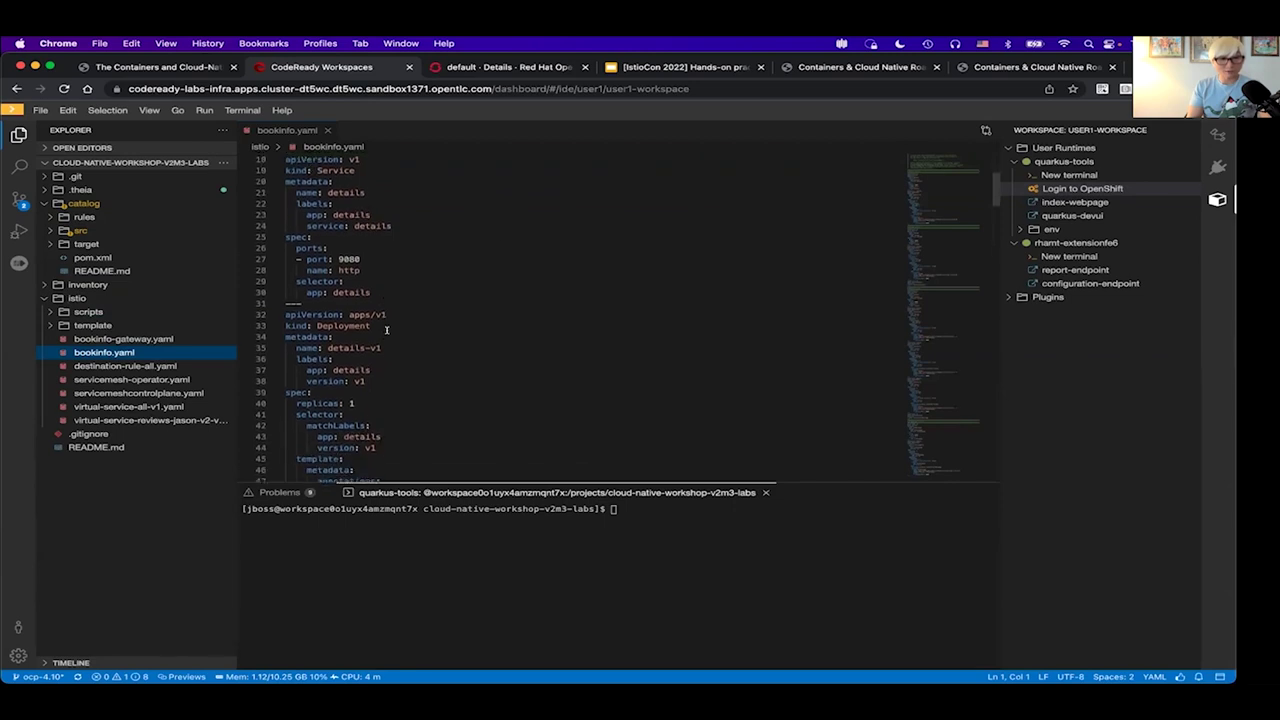
scroll(369, 278, down, 9)
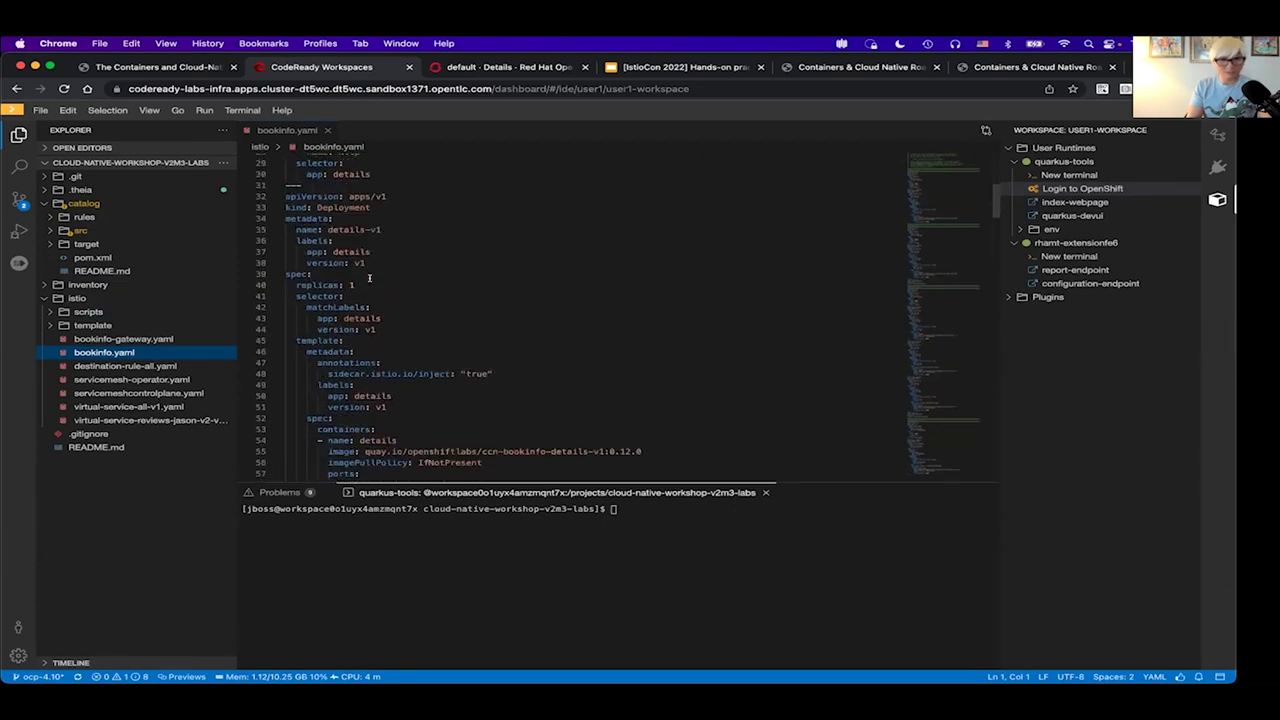
scroll(369, 278, down, 2)
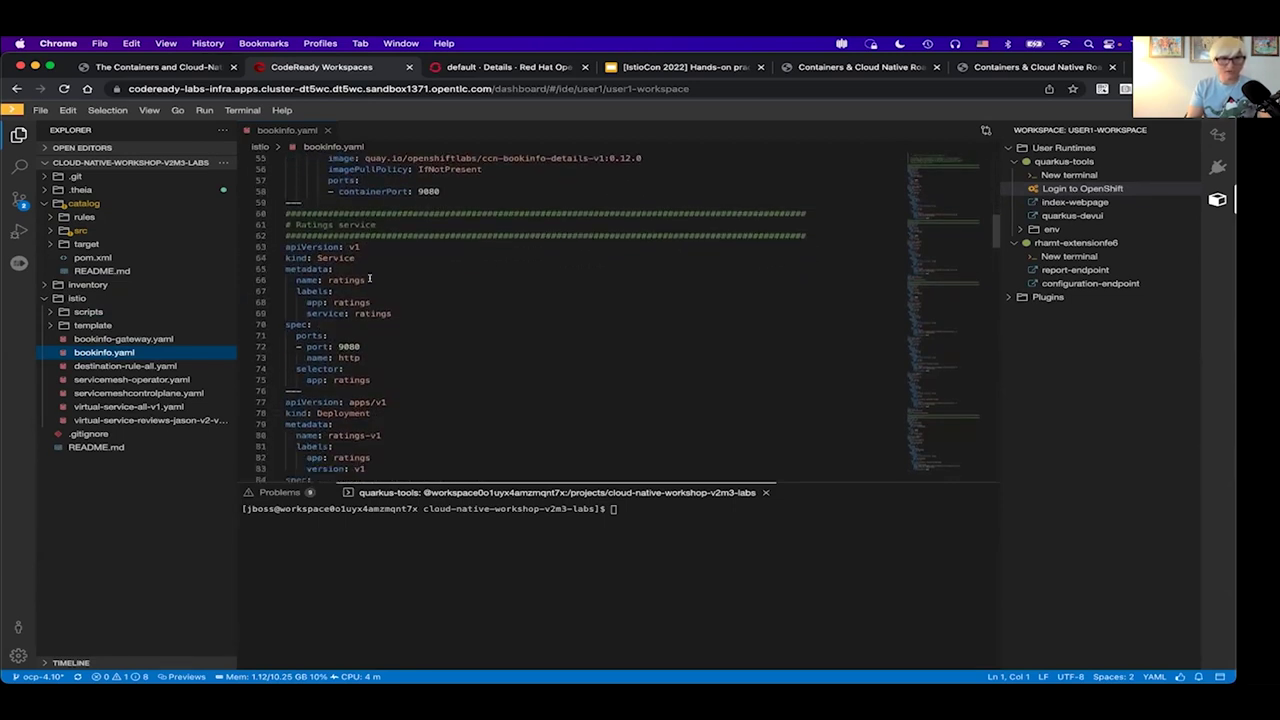
scroll(370, 279, down, 3)
scroll(372, 291, down, 2)
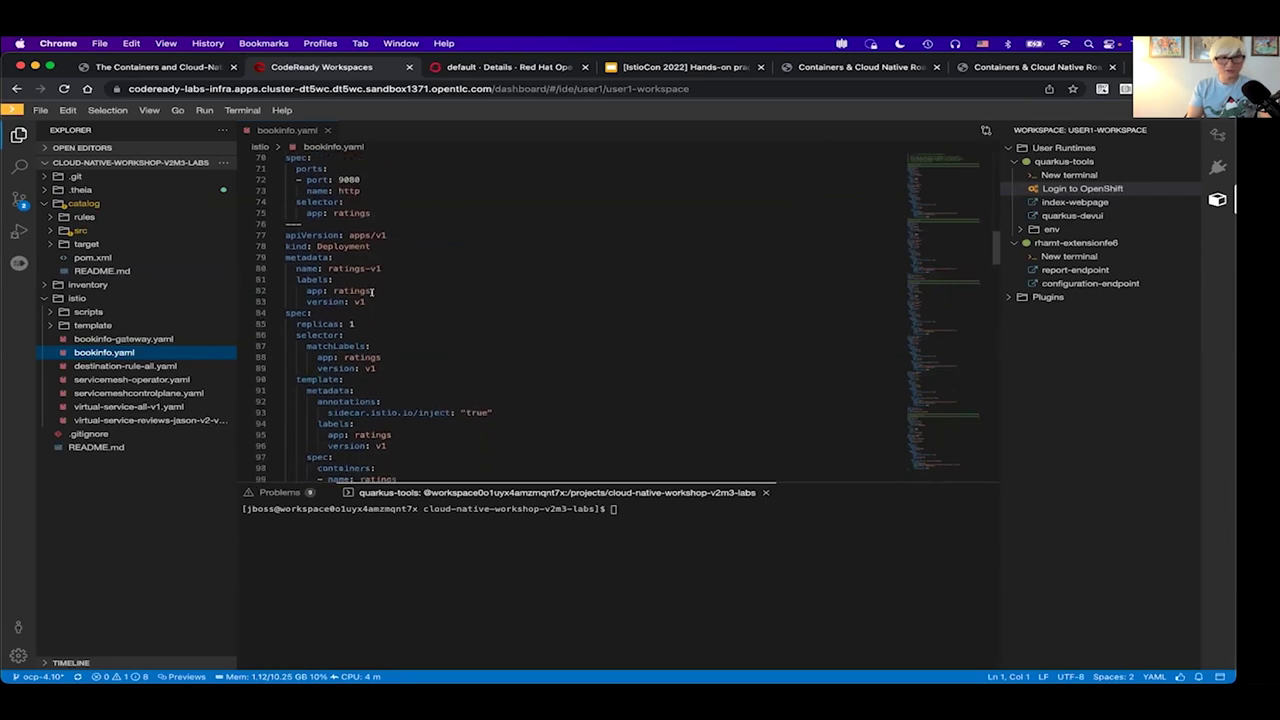
scroll(372, 291, down, 5)
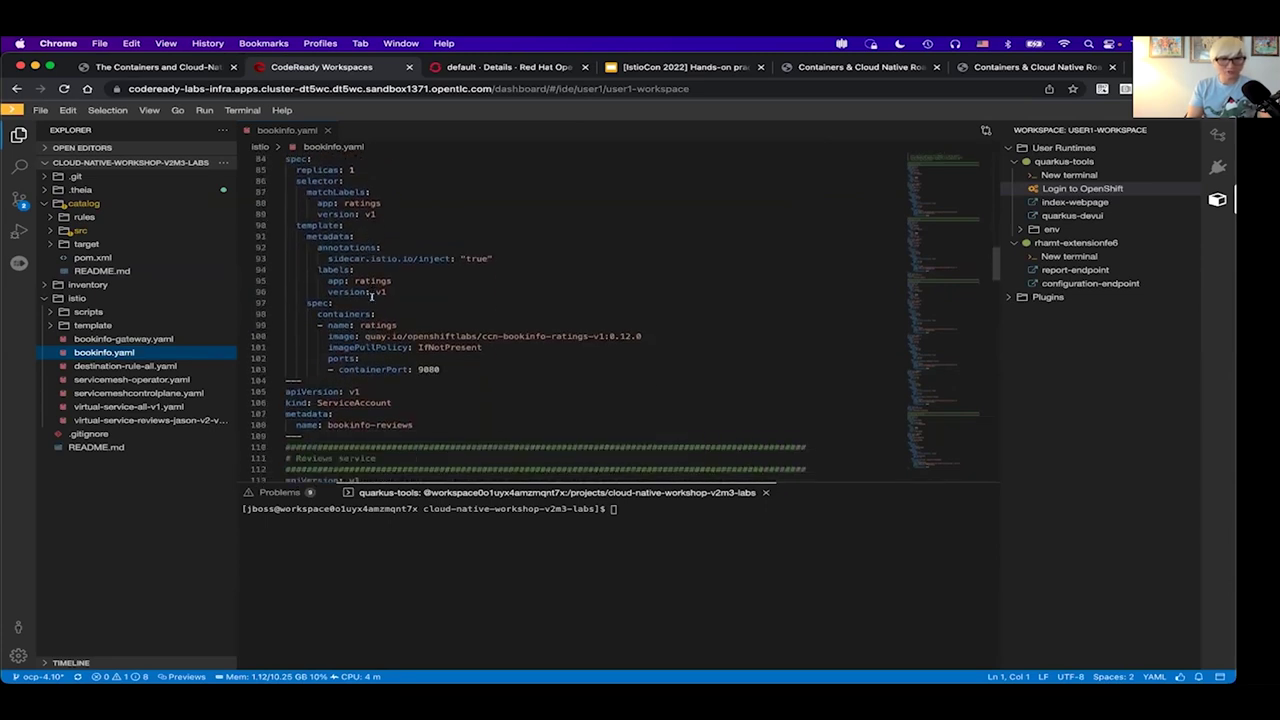
drag(365, 336, 646, 335)
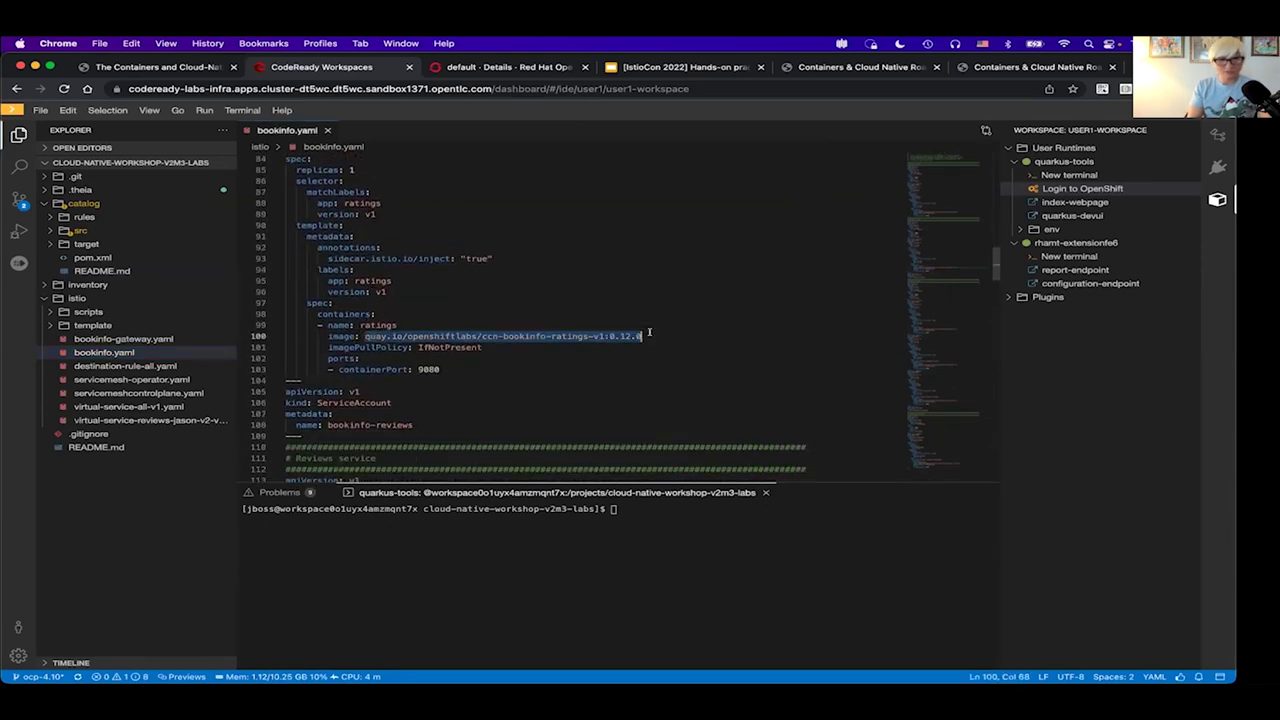
click(538, 359)
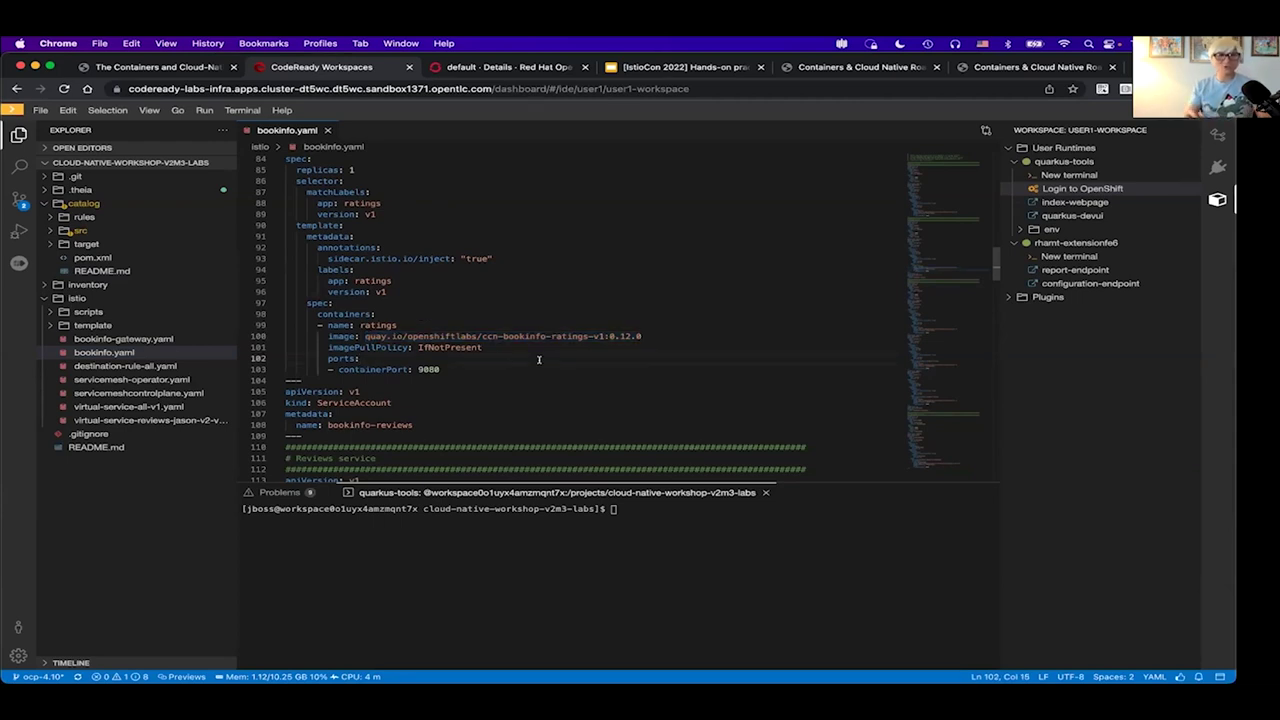
scroll(538, 359, down, 3)
scroll(538, 359, down, 4)
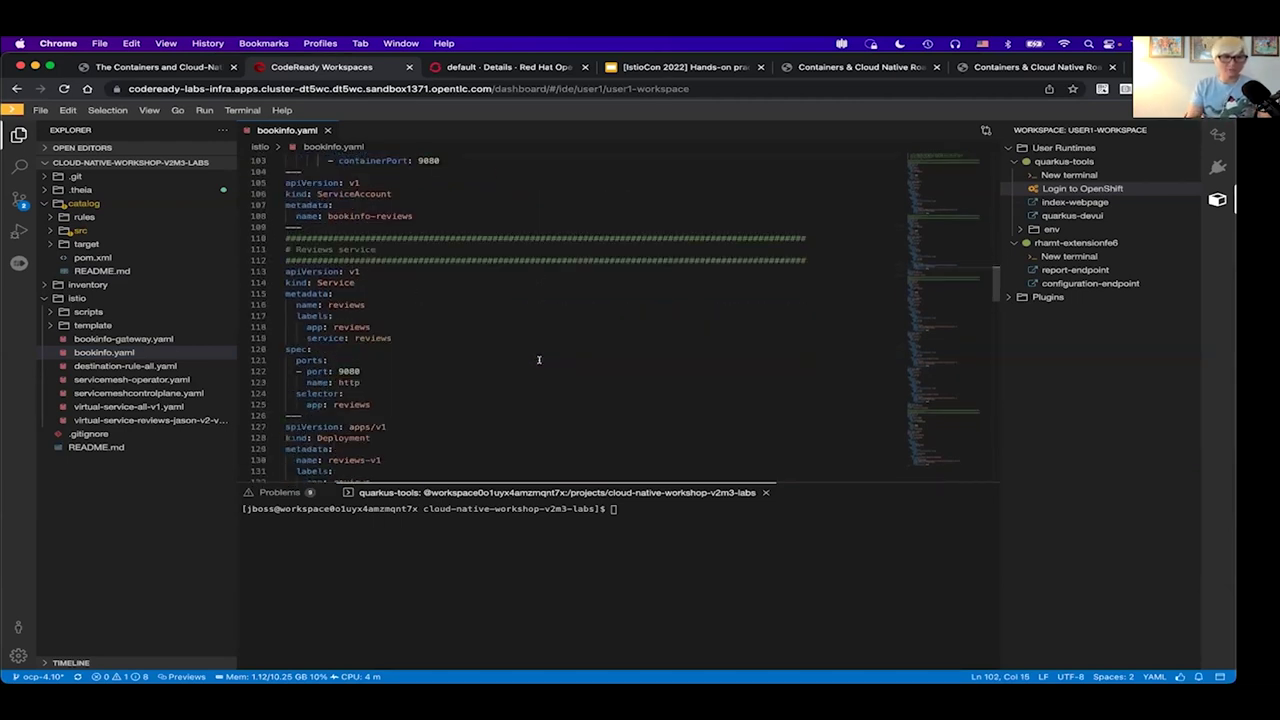
Open and review bookinfo-gateway.yaml from the istio folder.
click(145, 340)
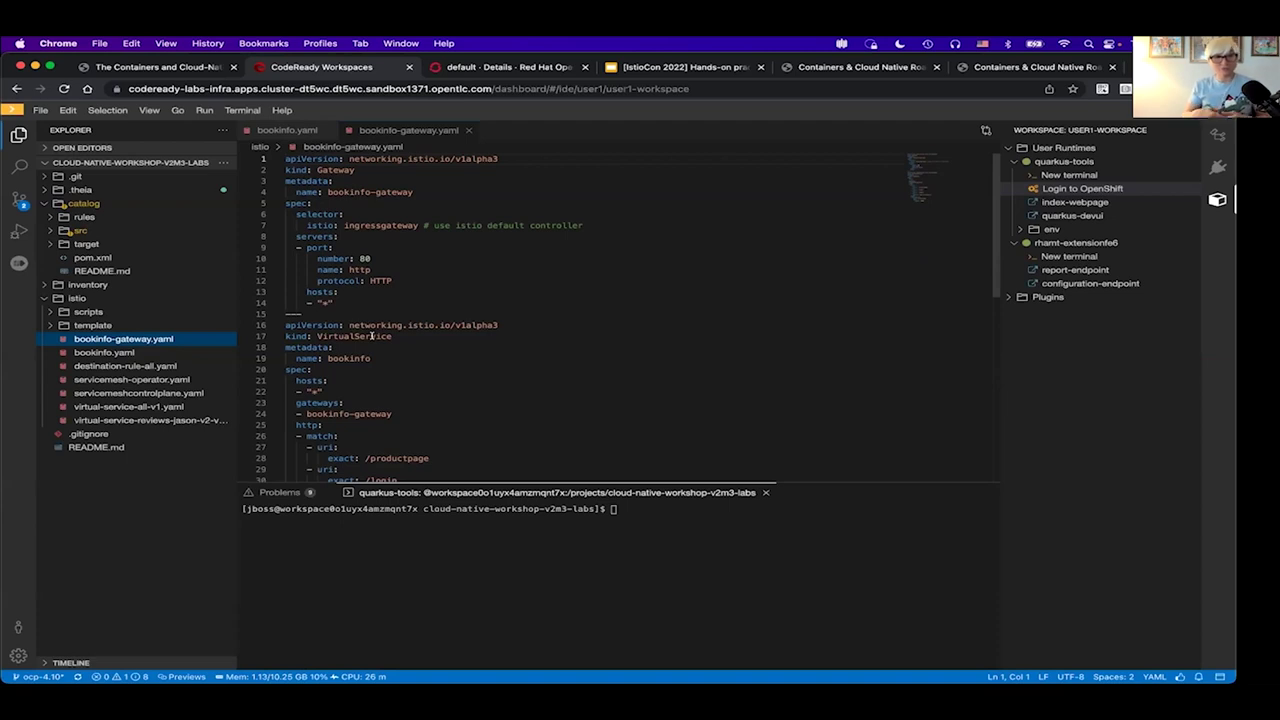
scroll(372, 336, down, 6)
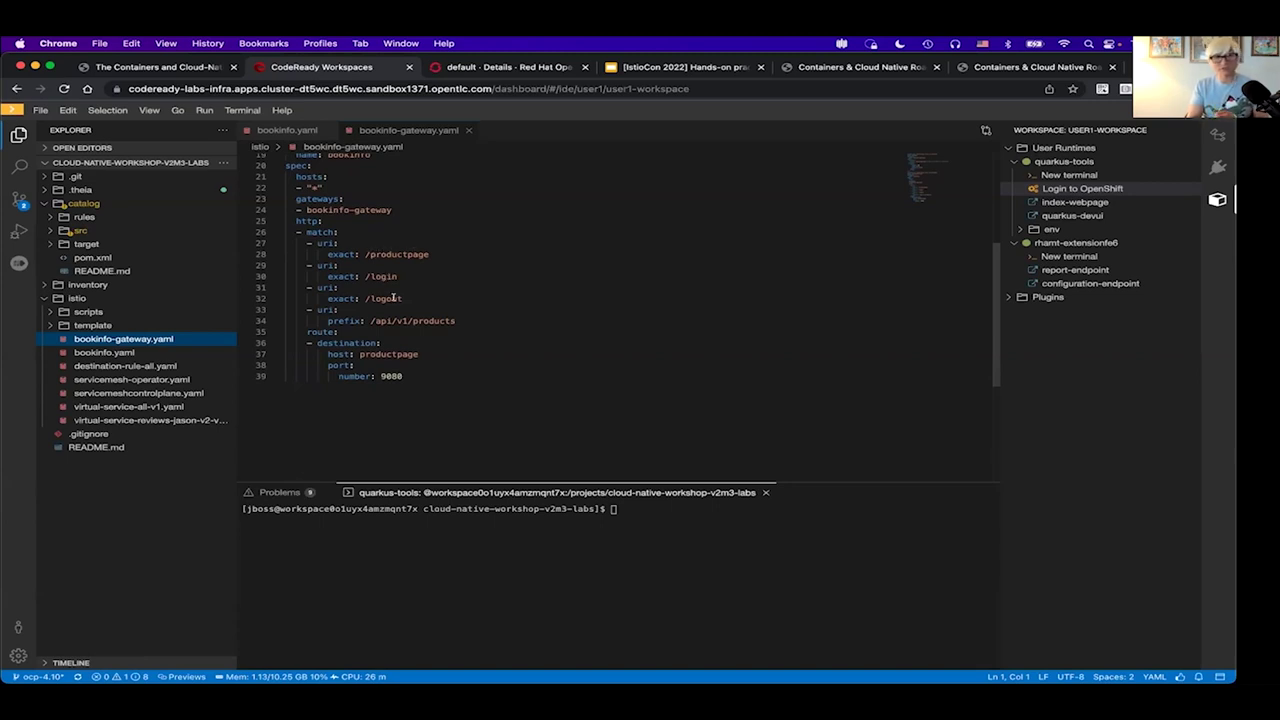
scroll(393, 298, up, 3)
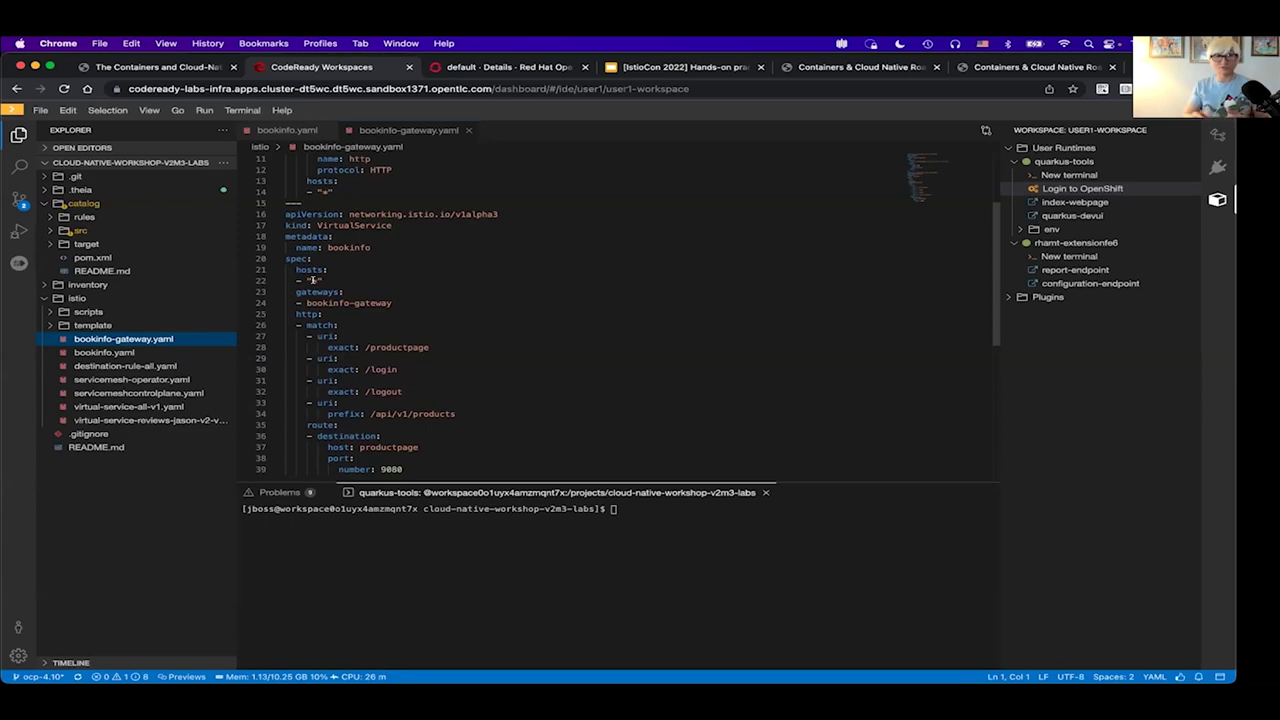
scroll(311, 281, up, 4)
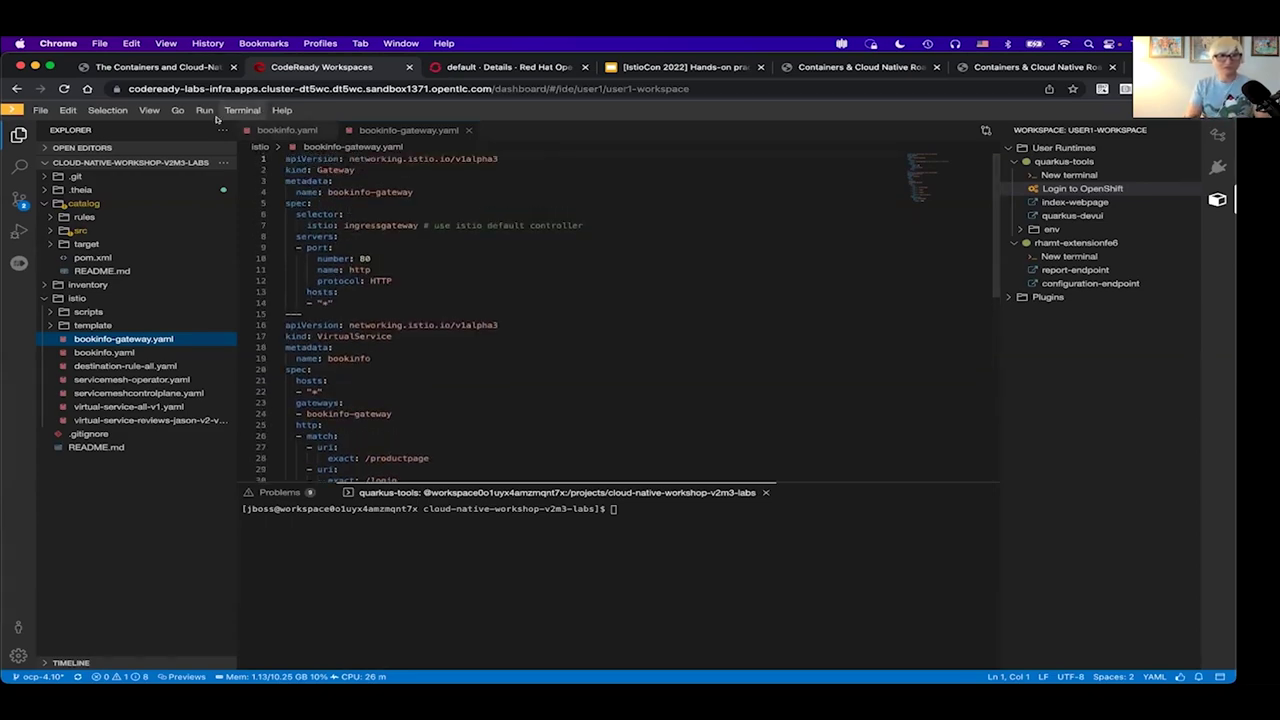
click(184, 70)
Deploy Bookinfo by running the pasted oc apply command for bookinfo.yaml in the terminal.
click(468, 70)
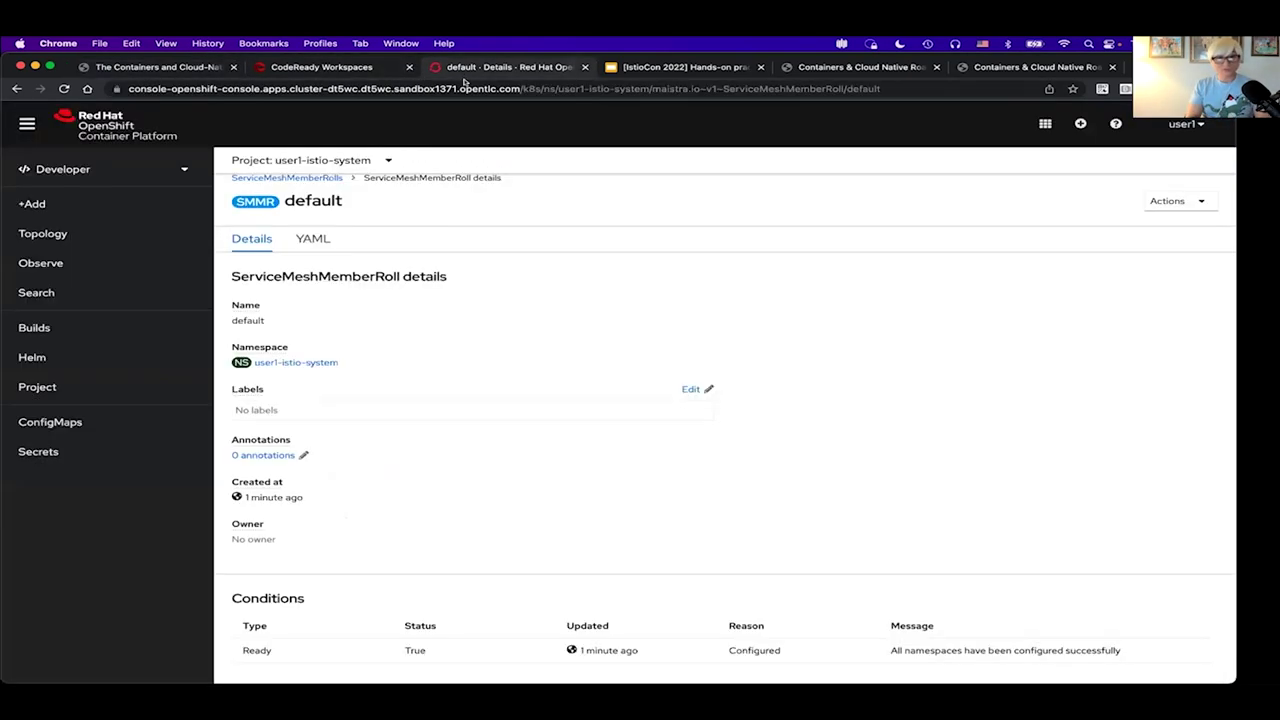
click(345, 68)
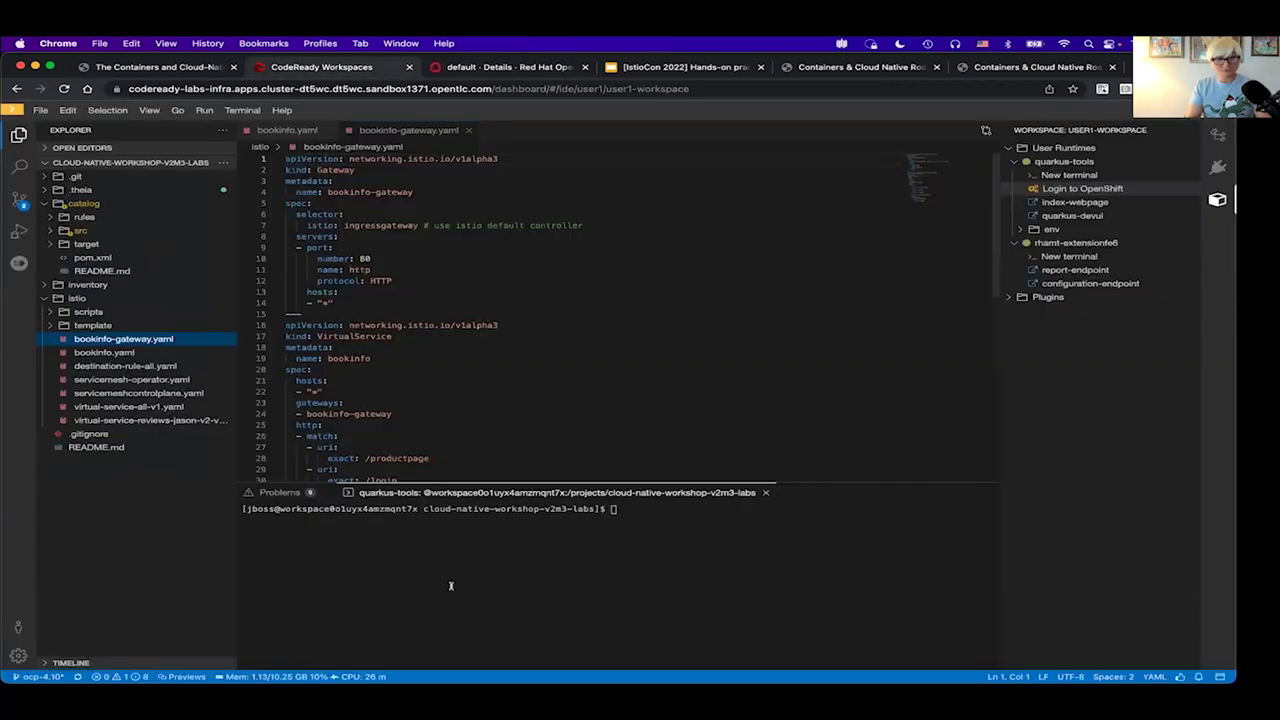
text(oc apply -n user1-bookinfo -f $CHE_PROJECTS_ROOT/cloud-native-workshop-v2m3-labs/istio/bookinfo.yaml)
key(Return)
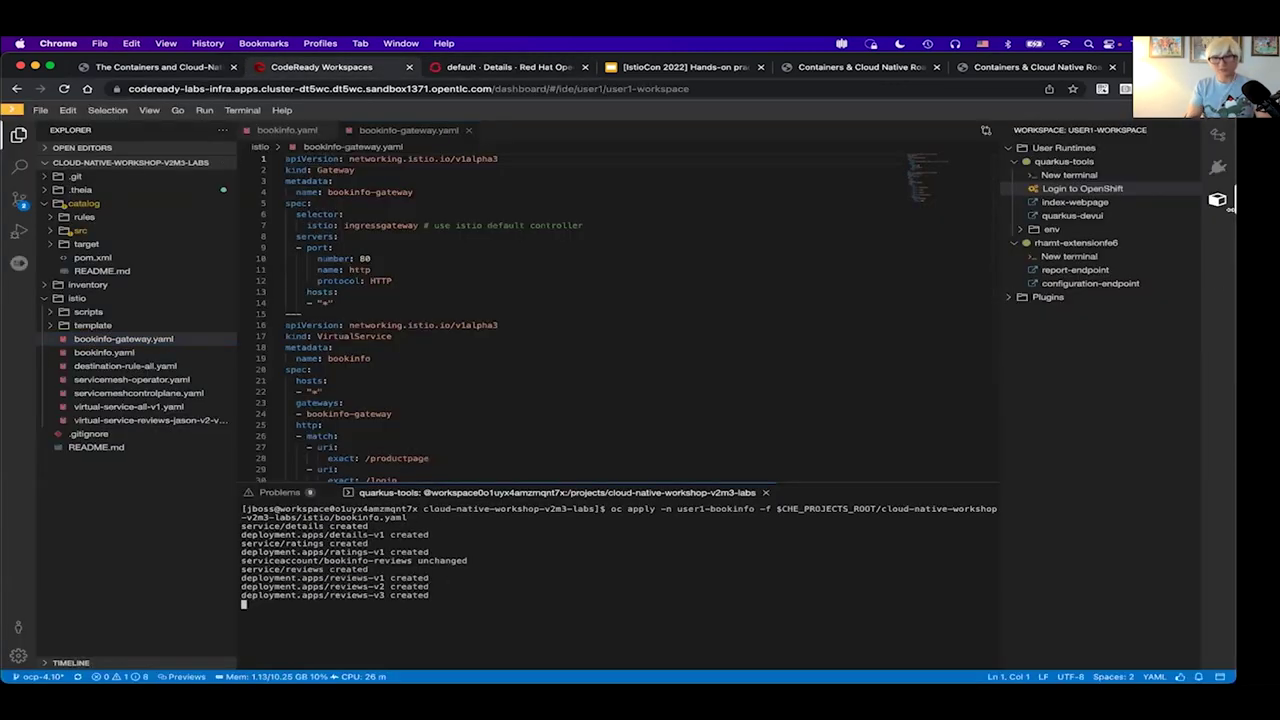
click(1217, 199)
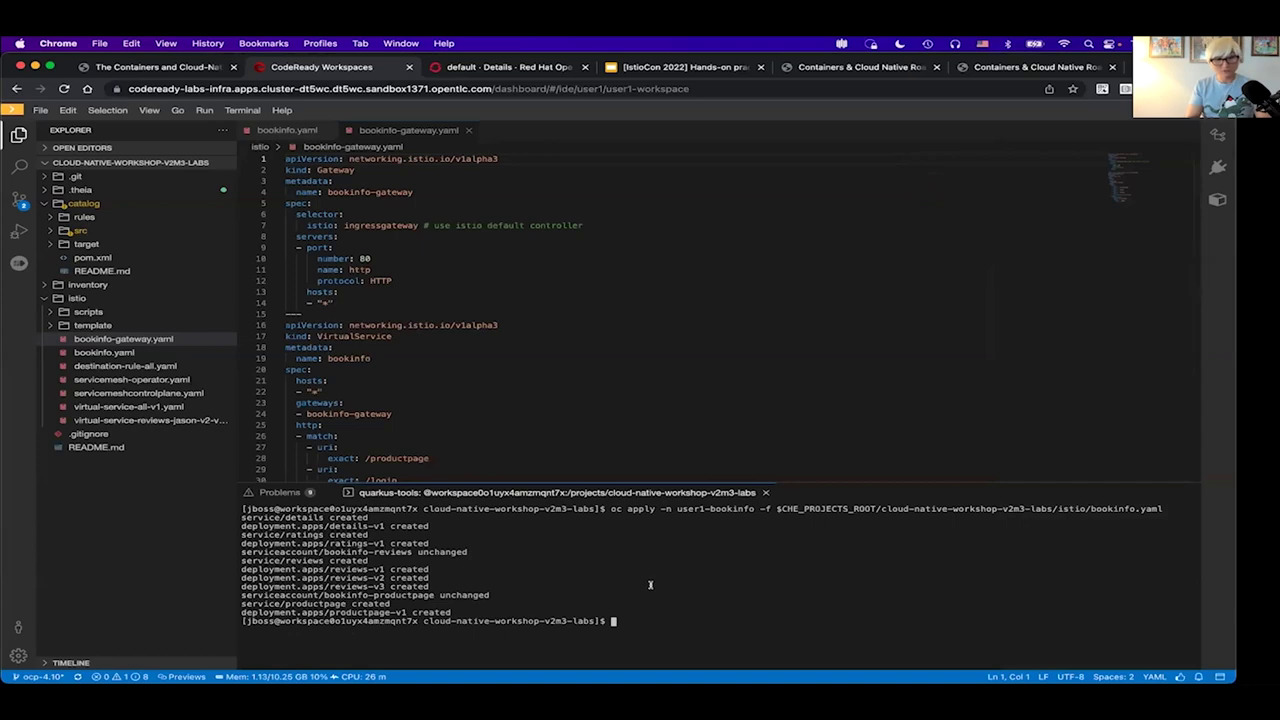
Apply bookinfo-gateway.yaml to create the Bookinfo ingress gateway.
key(super+1)
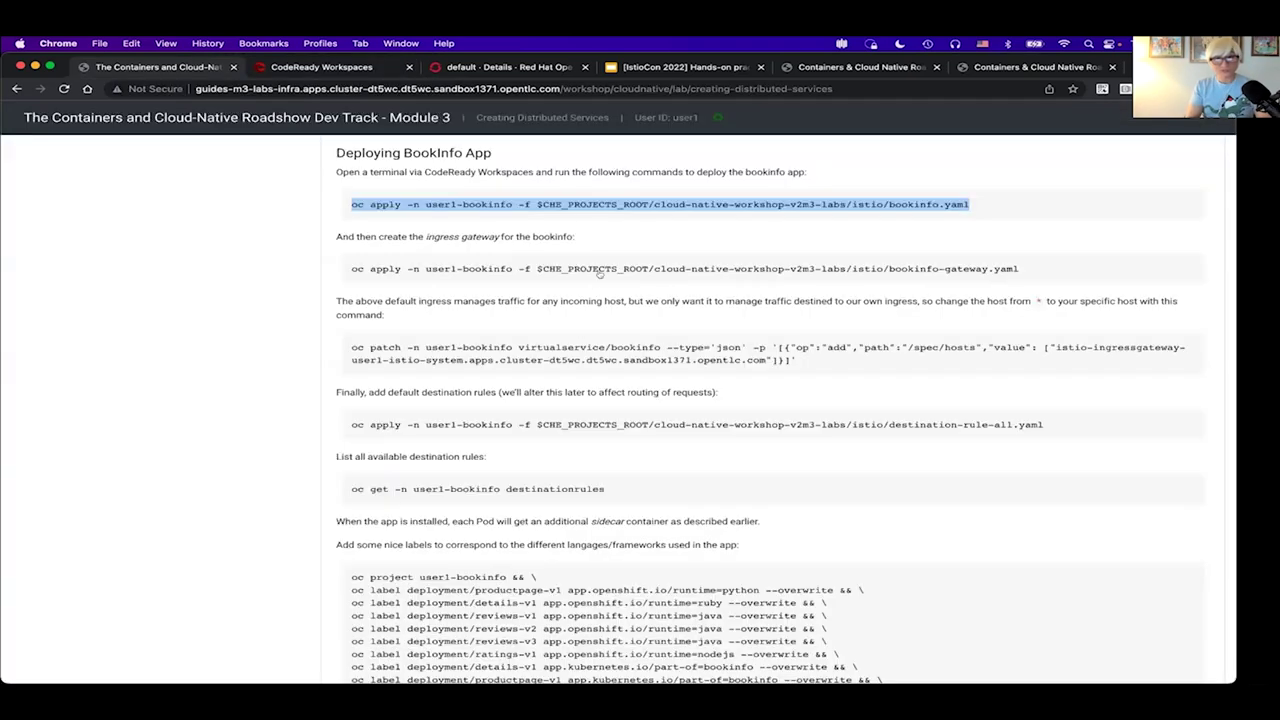
key(super+2)
text(oc apply -n user1-bookinfo -f $CHE_PROJECTS_ROOT/cloud-native-workshop-v2m3-labs/istio/bookinfo-gateway.yaml)
key(Return)
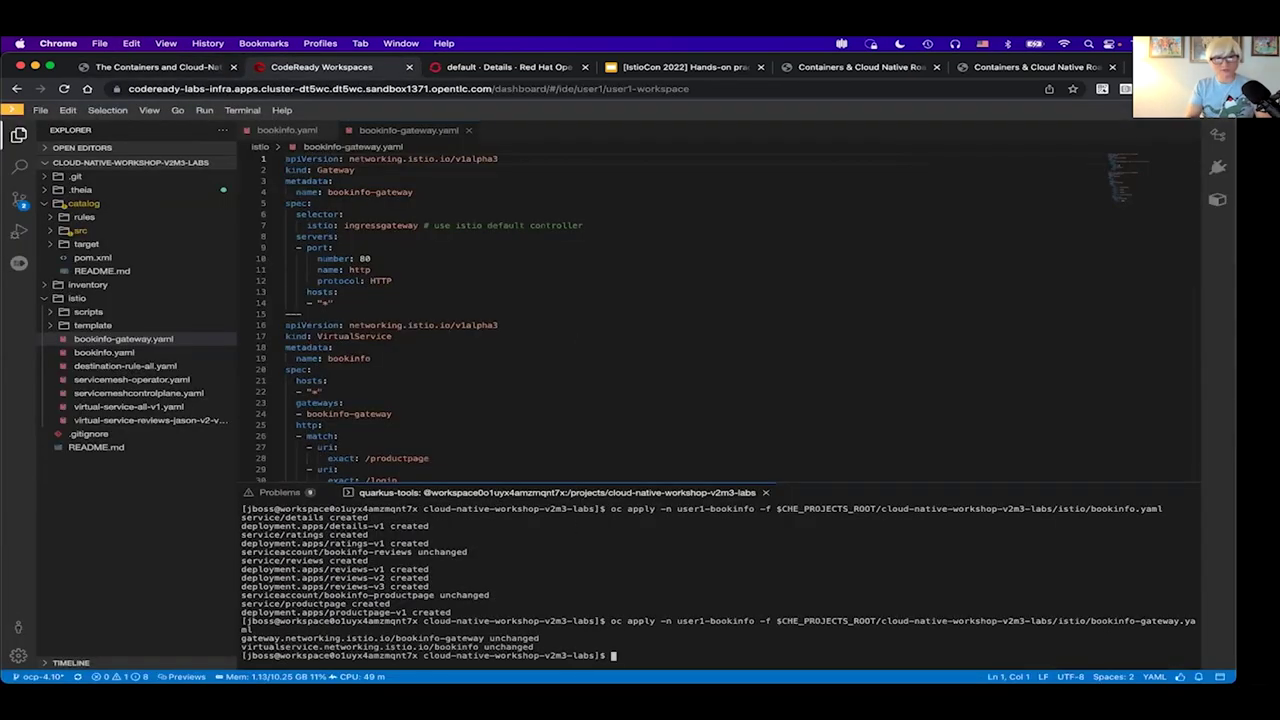
Run the oc patch command restricting the bookinfo virtual service to the user's ingress host.
key(super+1)
scroll(562, 355, down, 1)
click(562, 333)
key(super+2)
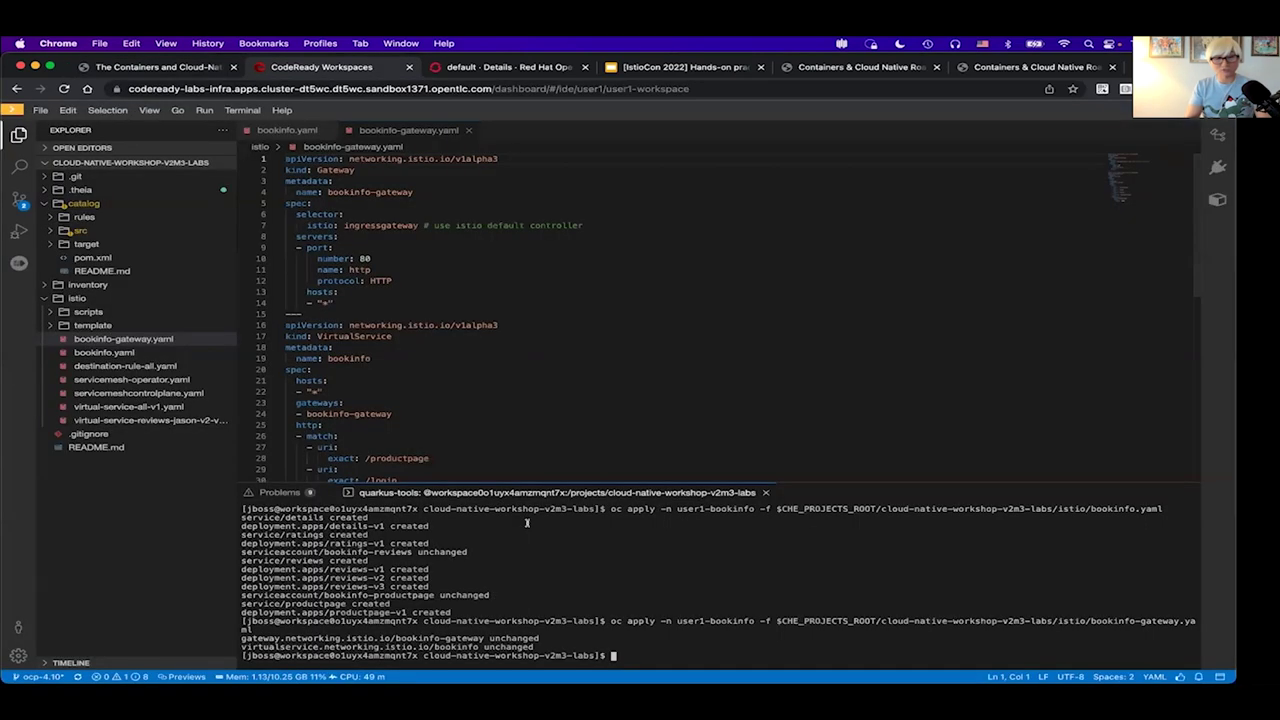
text(oc patch -n user1-bookinfo virtualservice/bookinfo --type='json' -p '[{"op":"add","path":"/spec/hosts","value": ["istio-ingressgateway-user1-istio-system.apps.cluster-dt5wc.dt5wc.sandbox1371.opentlc.com"]}]')
key(Return)
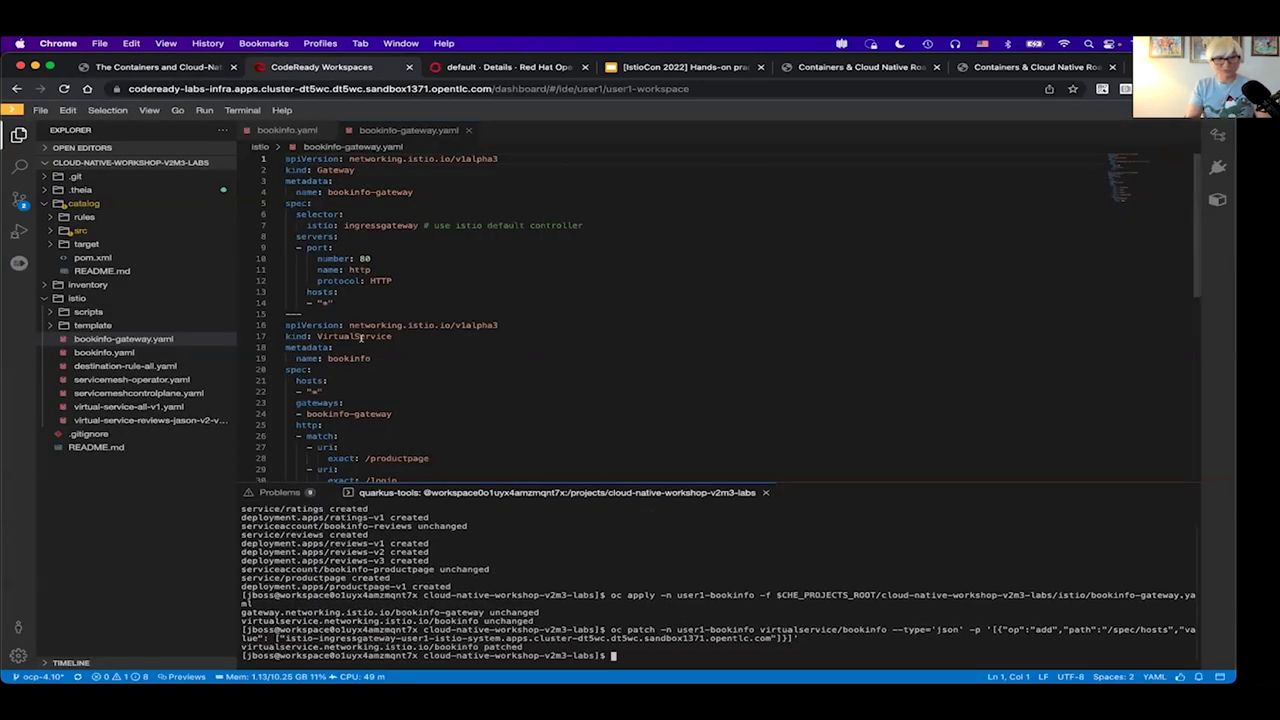
Apply destination-rule-all.yaml for the default destination rules and open that file.
key(super+1)
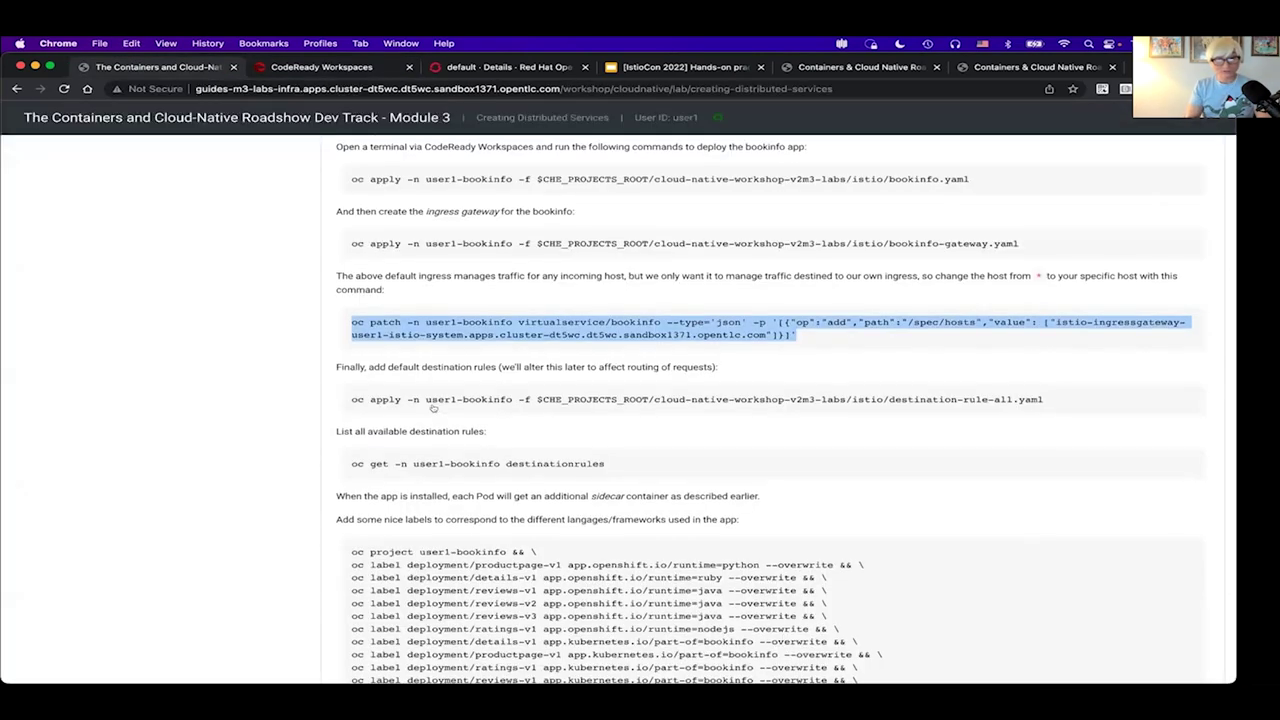
scroll(383, 330, down, 1)
click(457, 330)
key(super+c)
key(super+2)
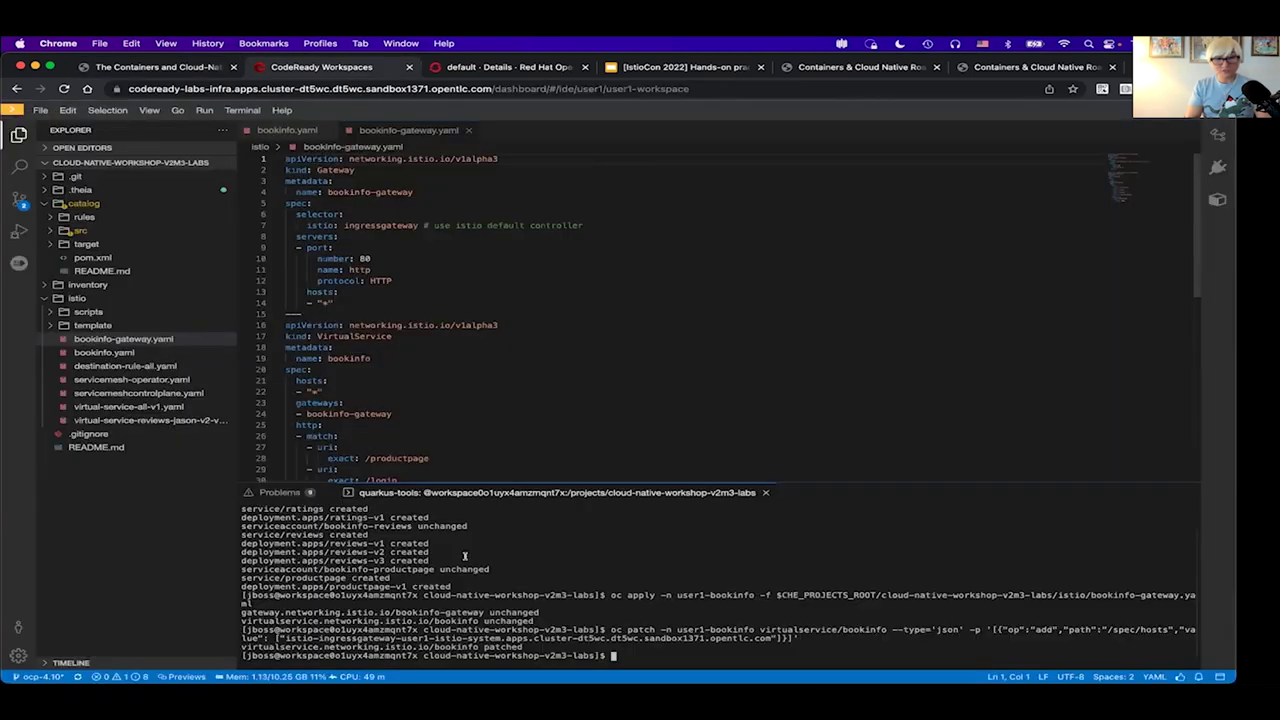
key(super+v)
key(Return)
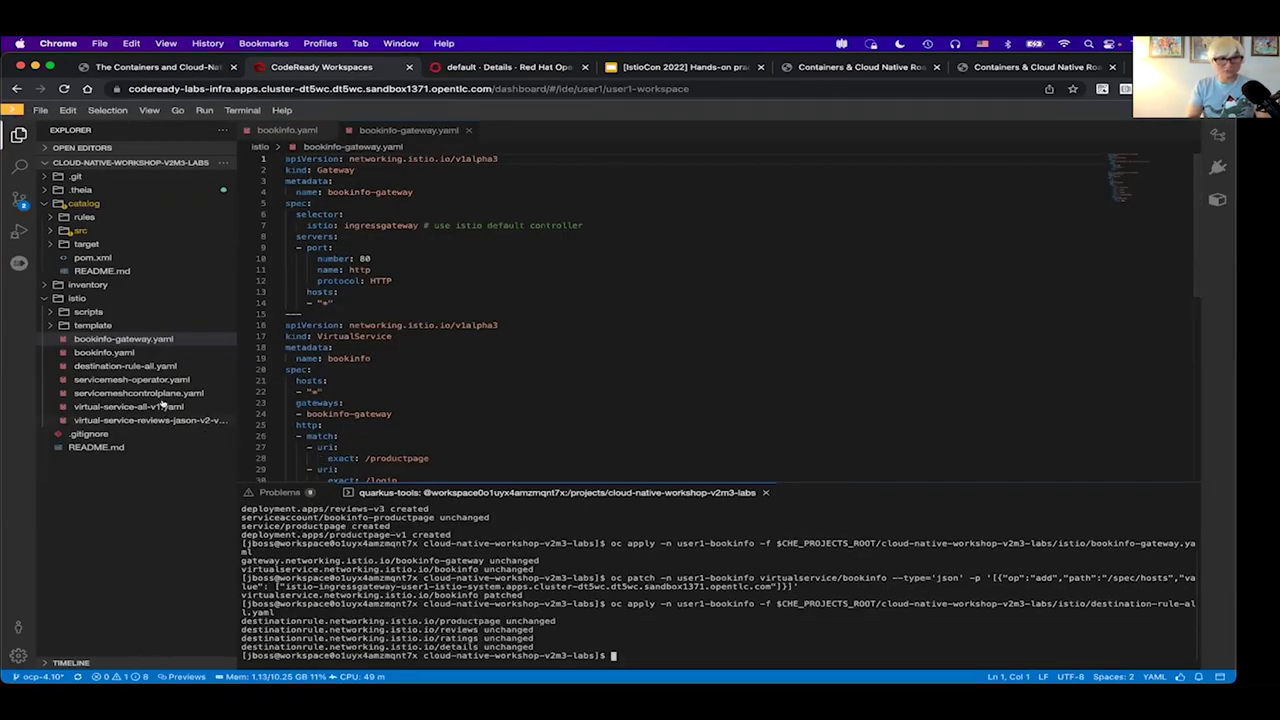
click(145, 366)
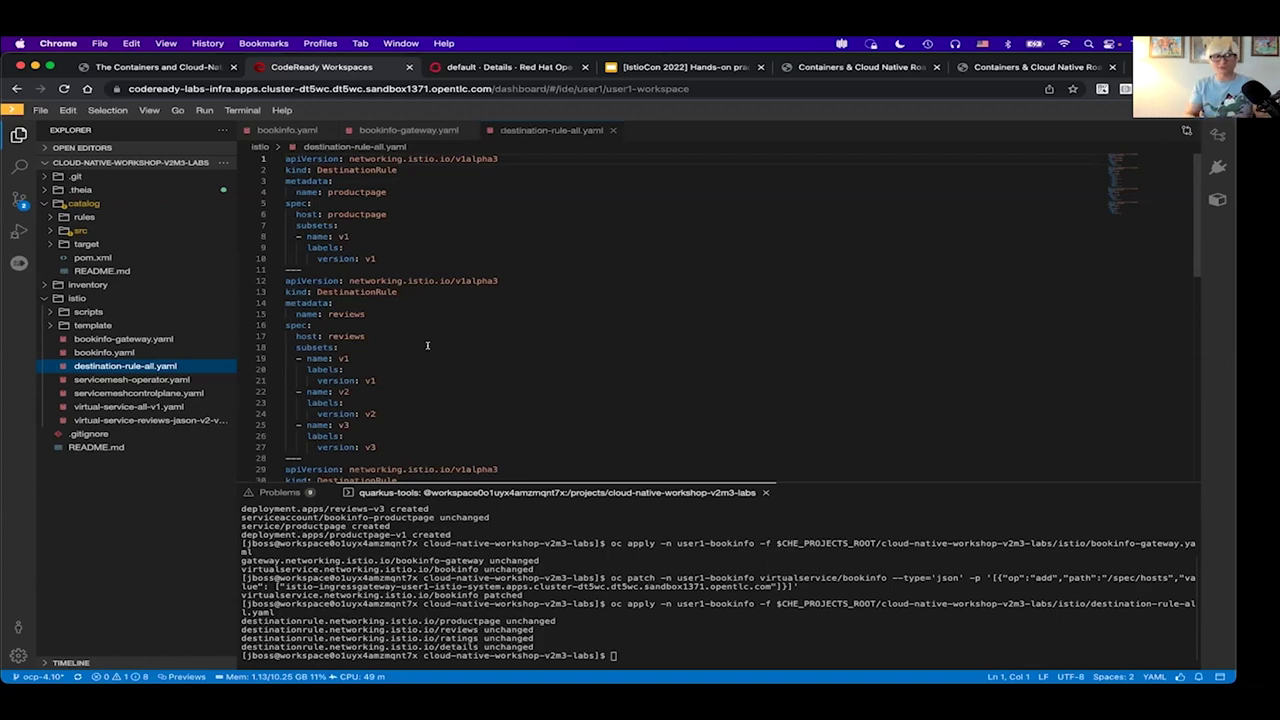
Run the guide's oc label and annotate block to tag every Bookinfo deployment with runtime and connections.
click(160, 66)
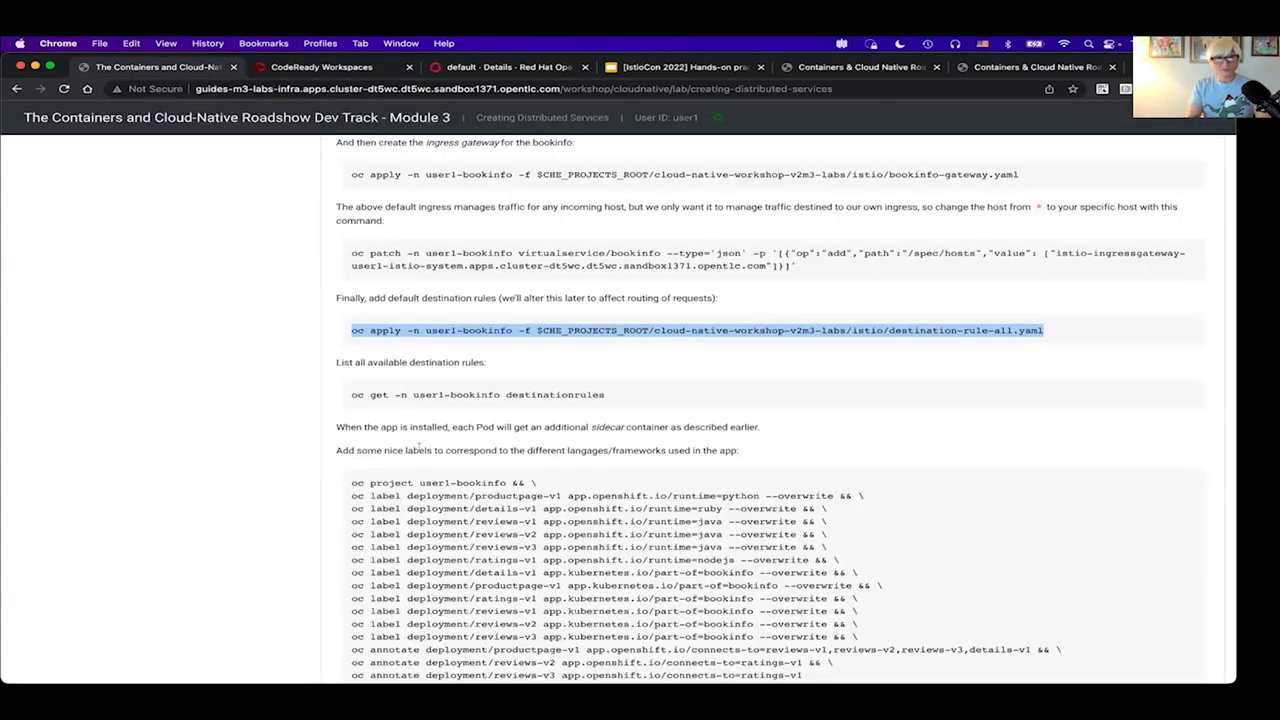
click(433, 519)
key(super+c)
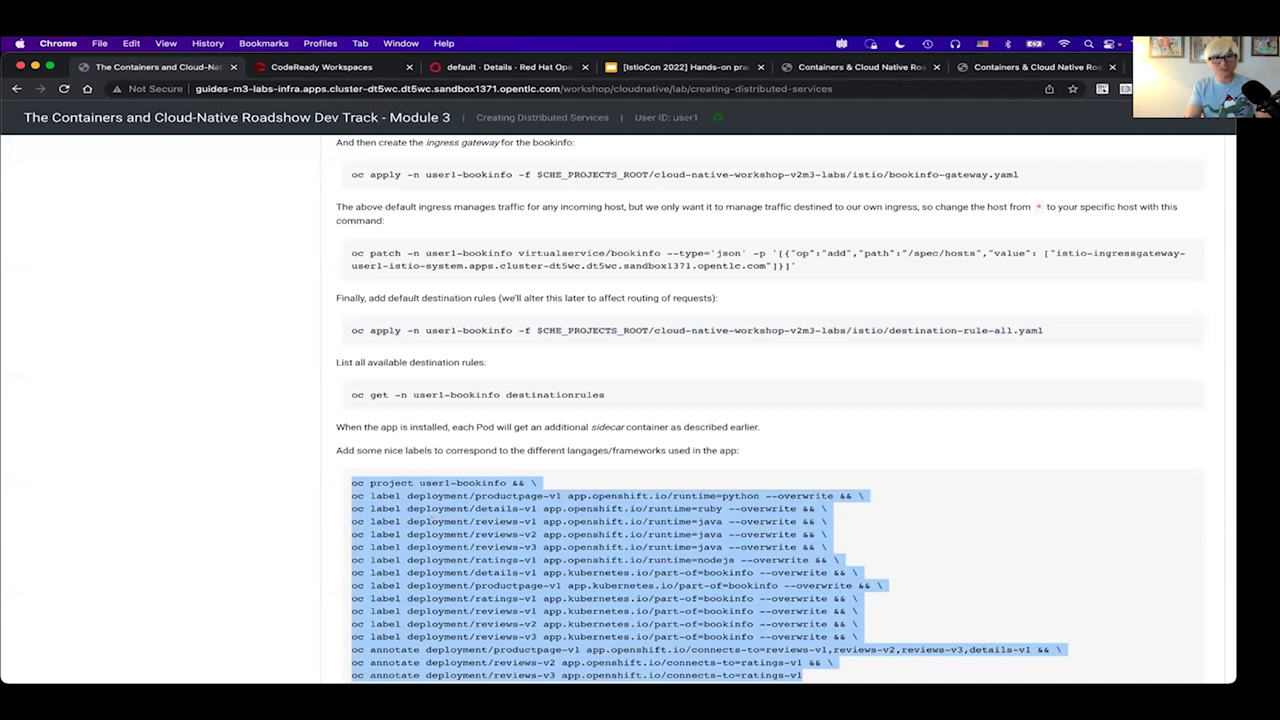
key(ctrl+Tab)
key(super+v)
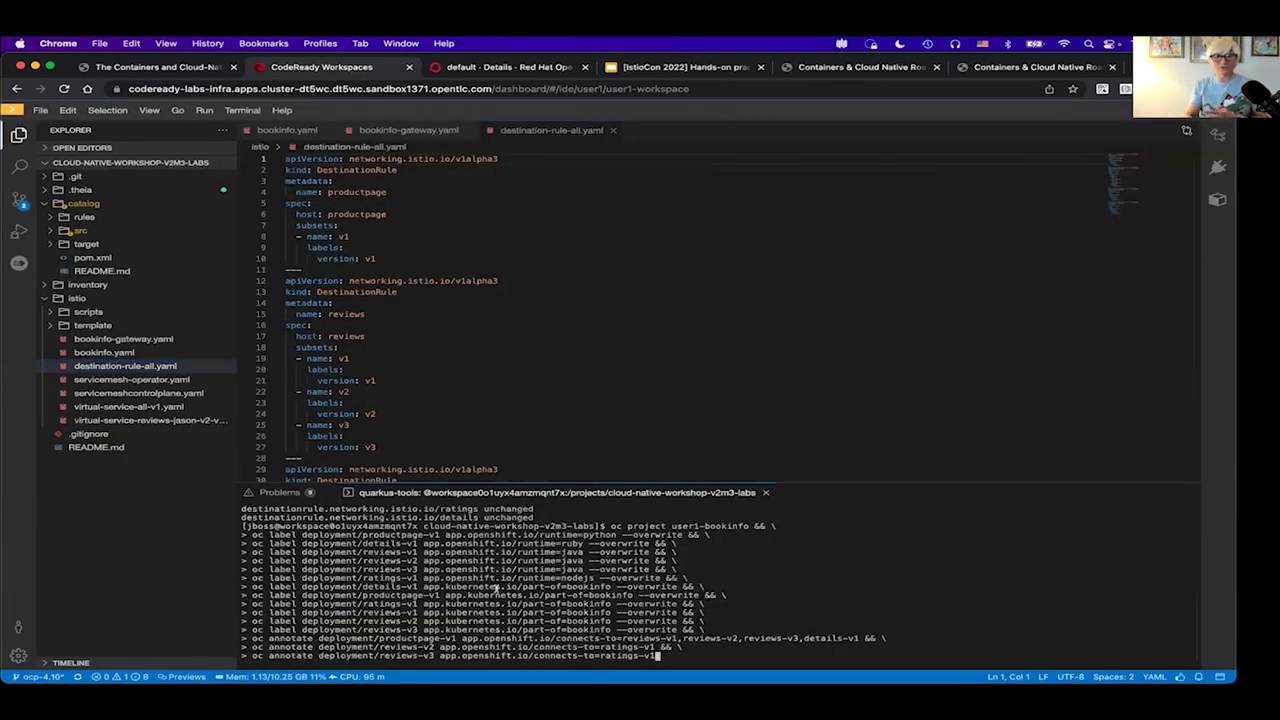
key(Return)
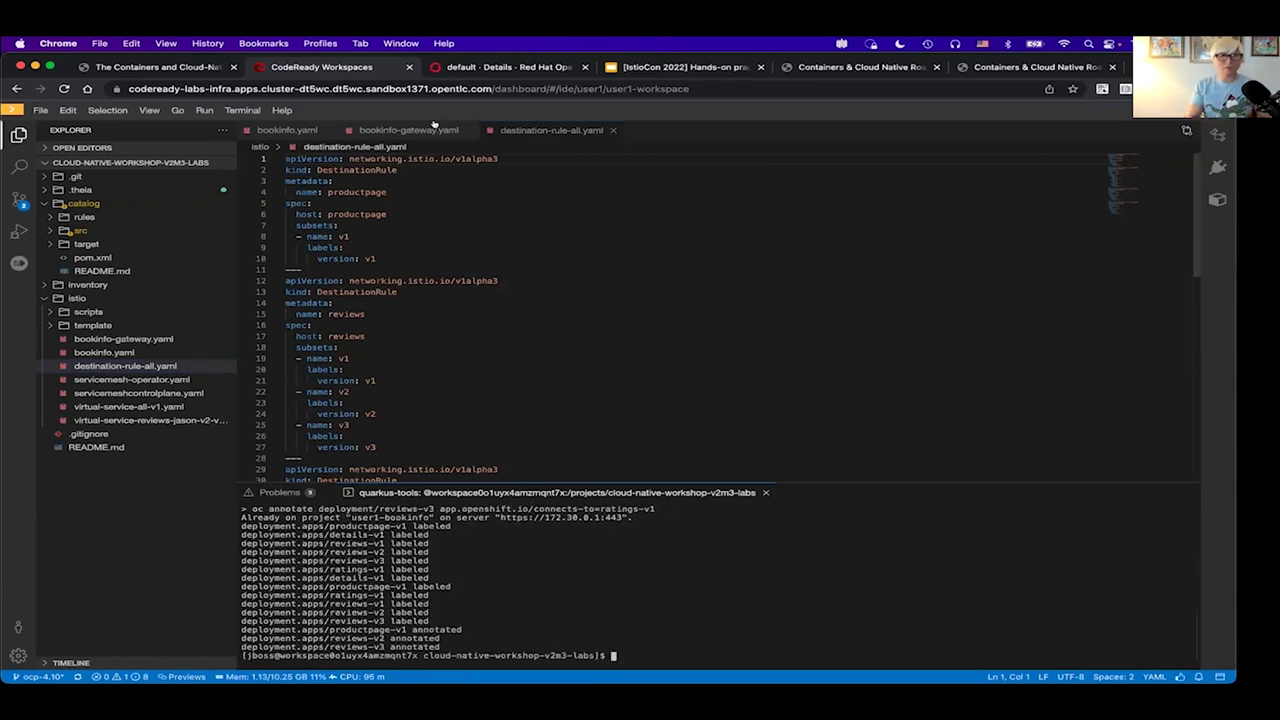
key(ctrl+Tab)
Switch to the user1-bookinfo project and zoom into its Topology graph of Bookinfo deployments.
click(306, 156)
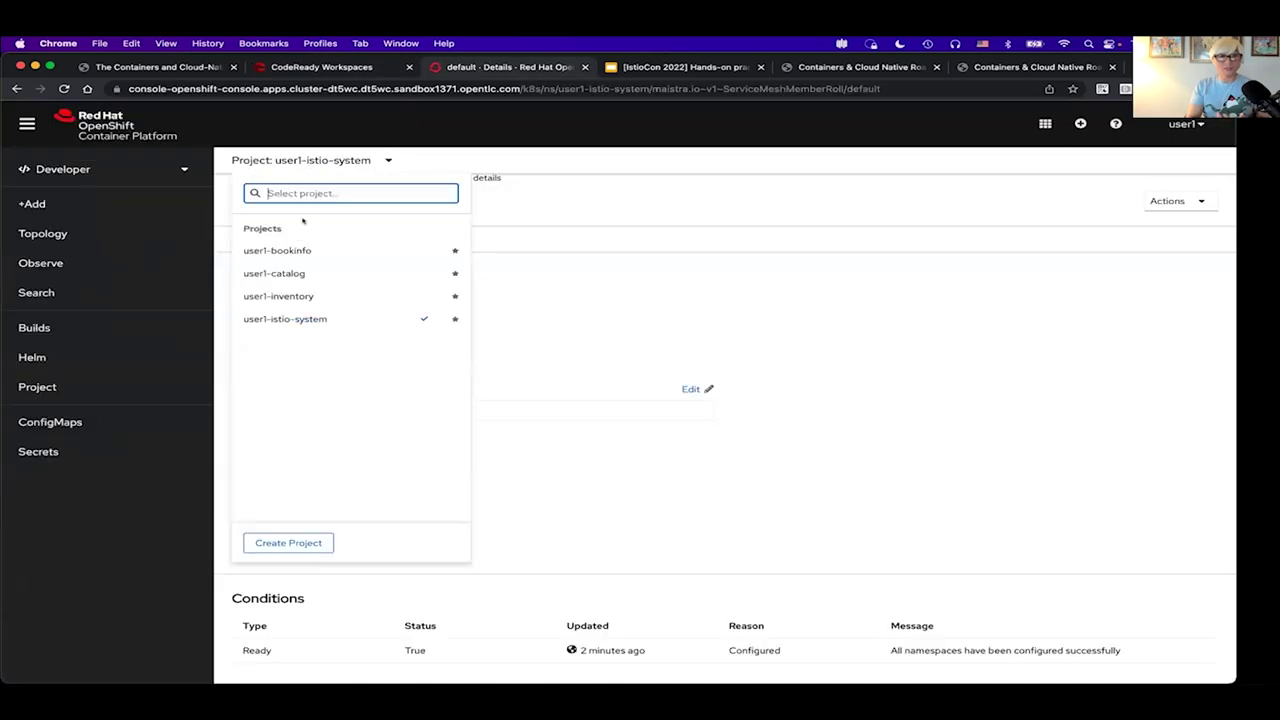
click(298, 248)
click(86, 238)
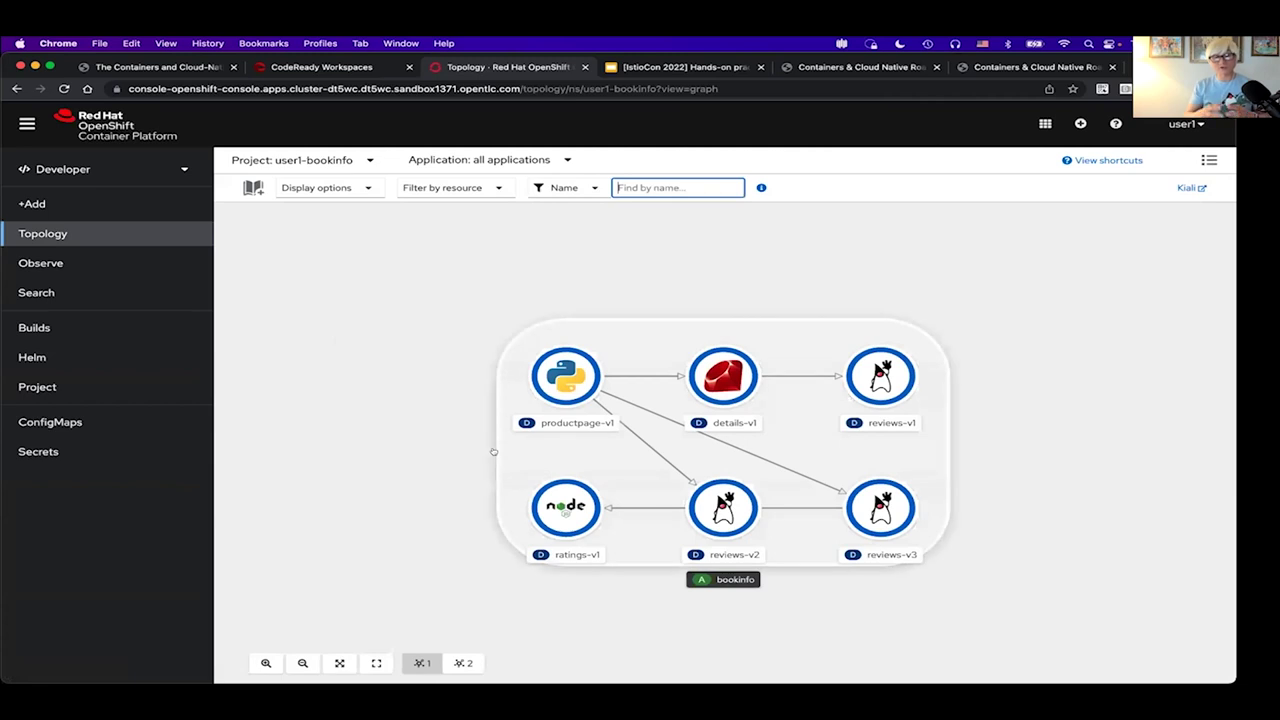
click(264, 662)
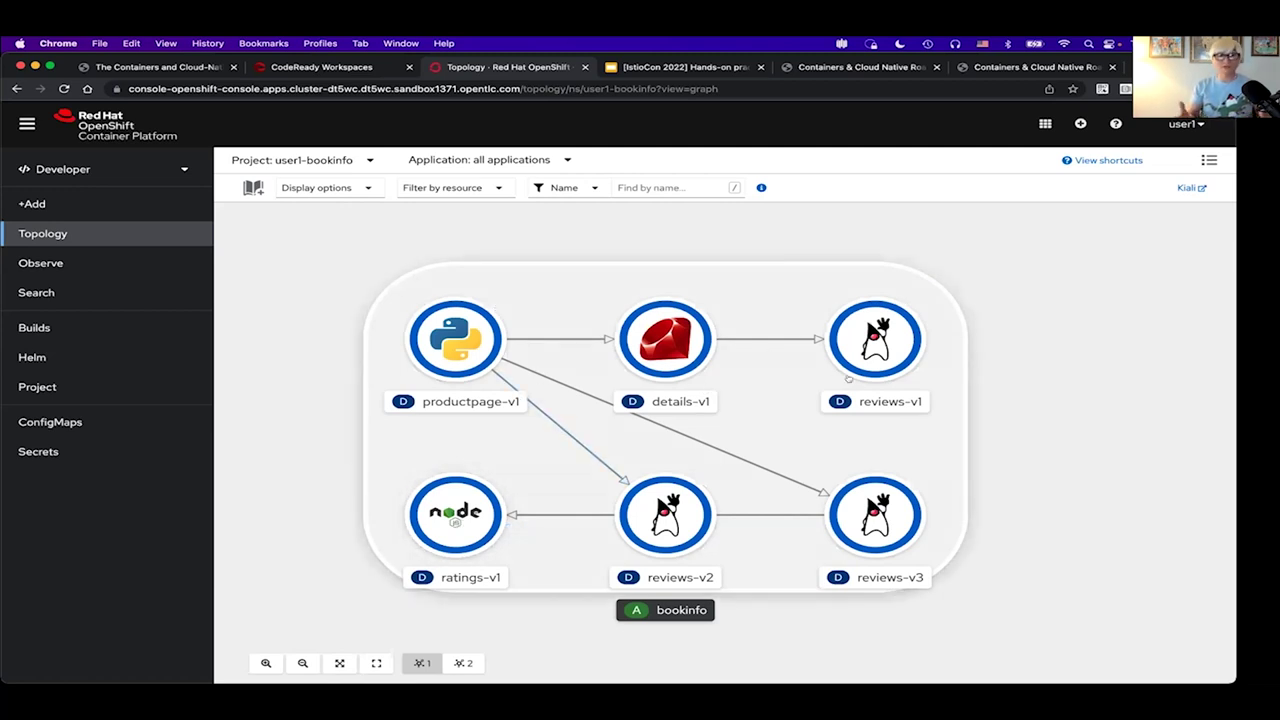
Open the Bookinfo product page from the lab guide and reload it three times.
click(152, 69)
scroll(411, 390, down, 5)
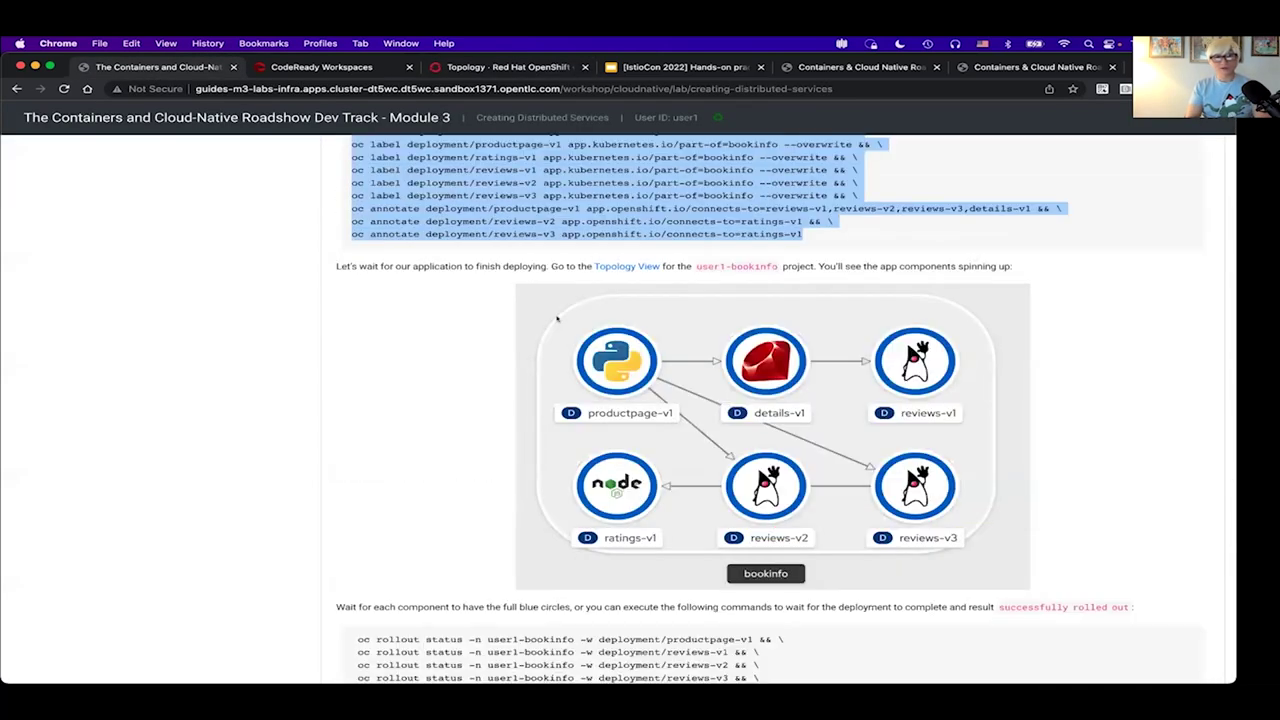
scroll(511, 407, down, 4)
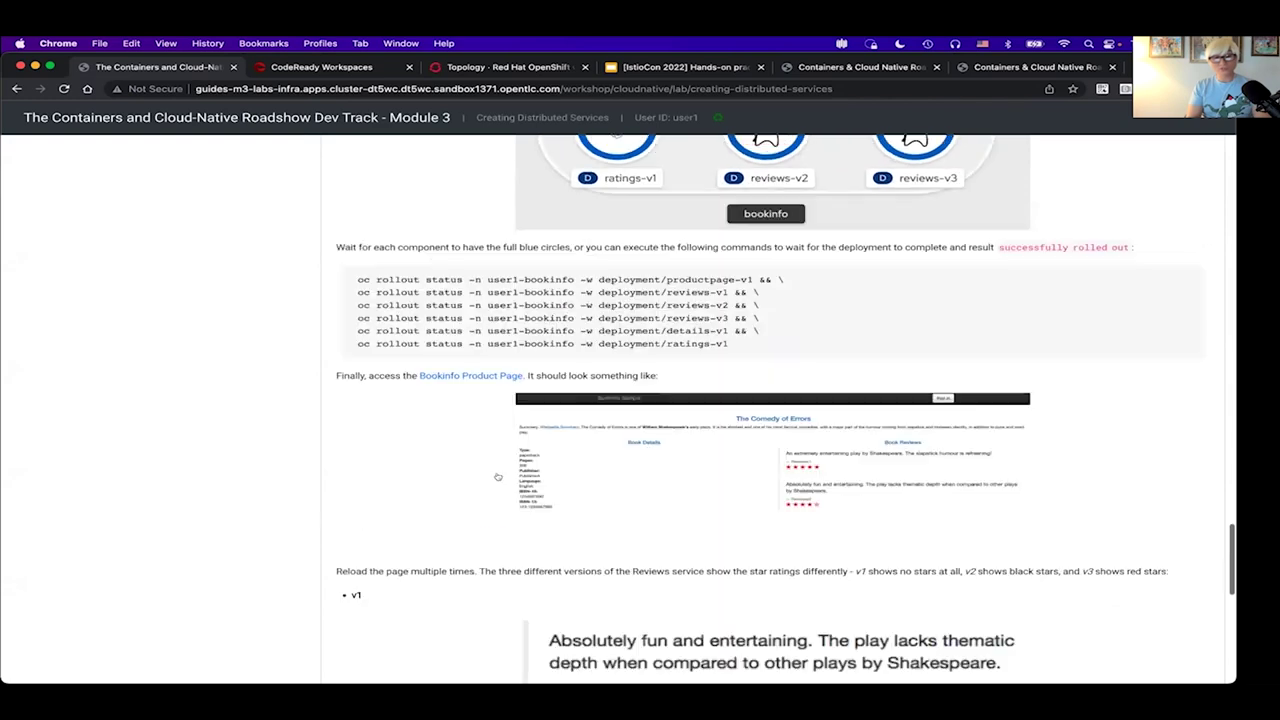
click(466, 371)
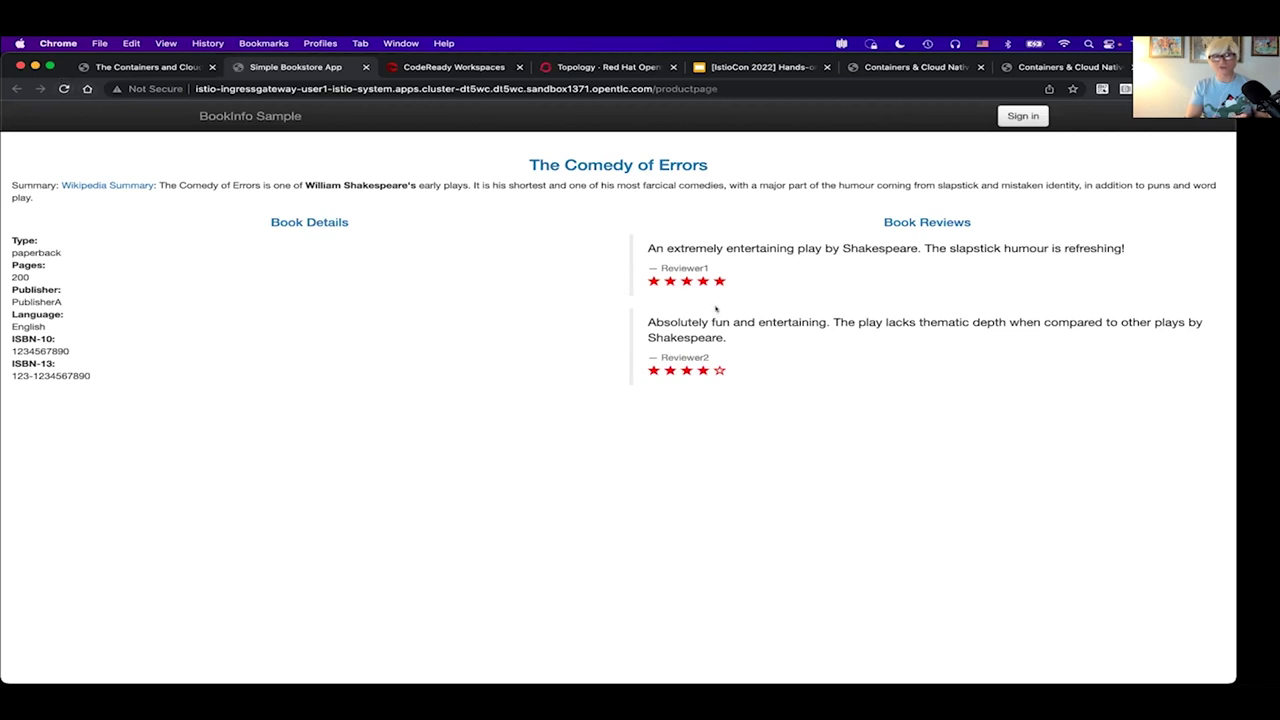
click(64, 89)
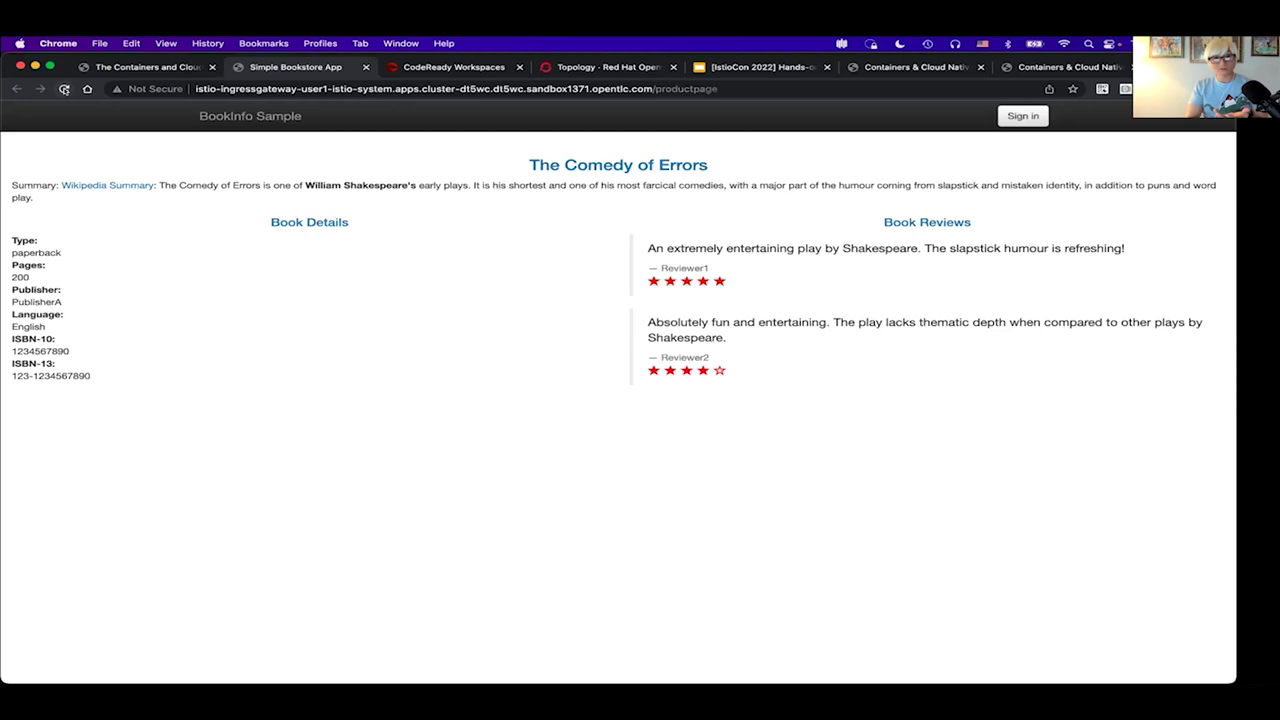
key(super+r)
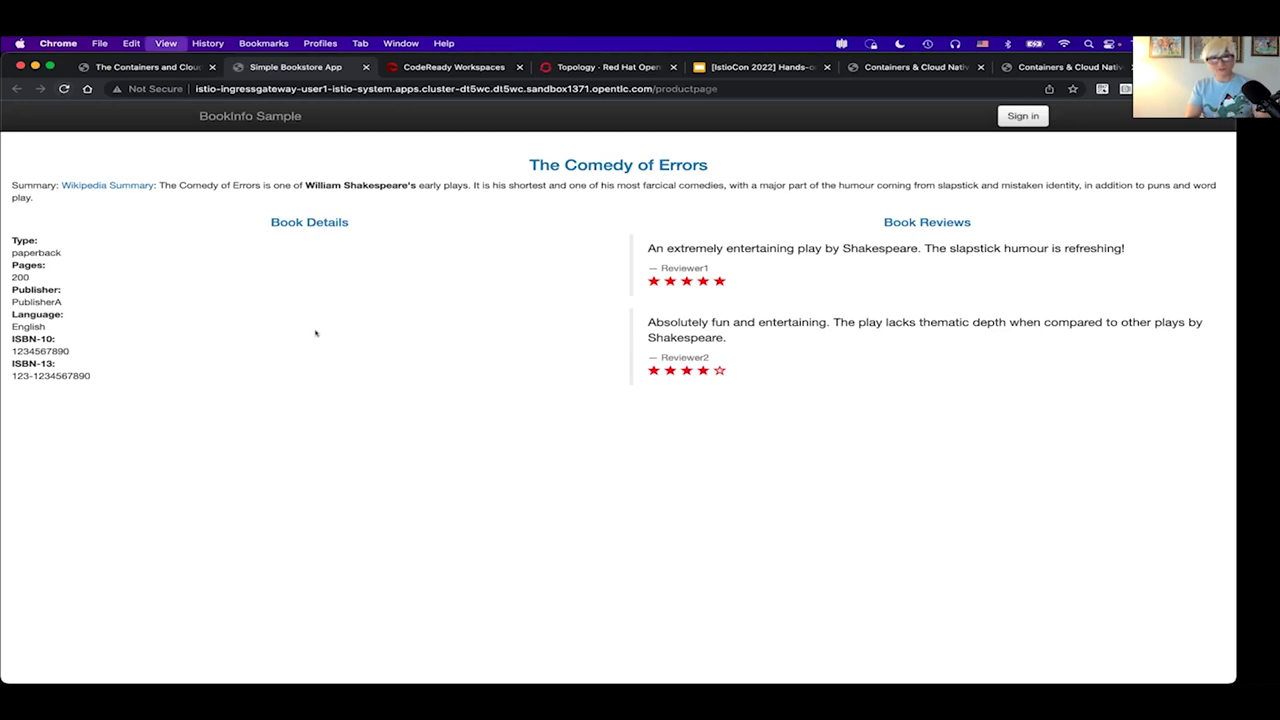
key(super+r)
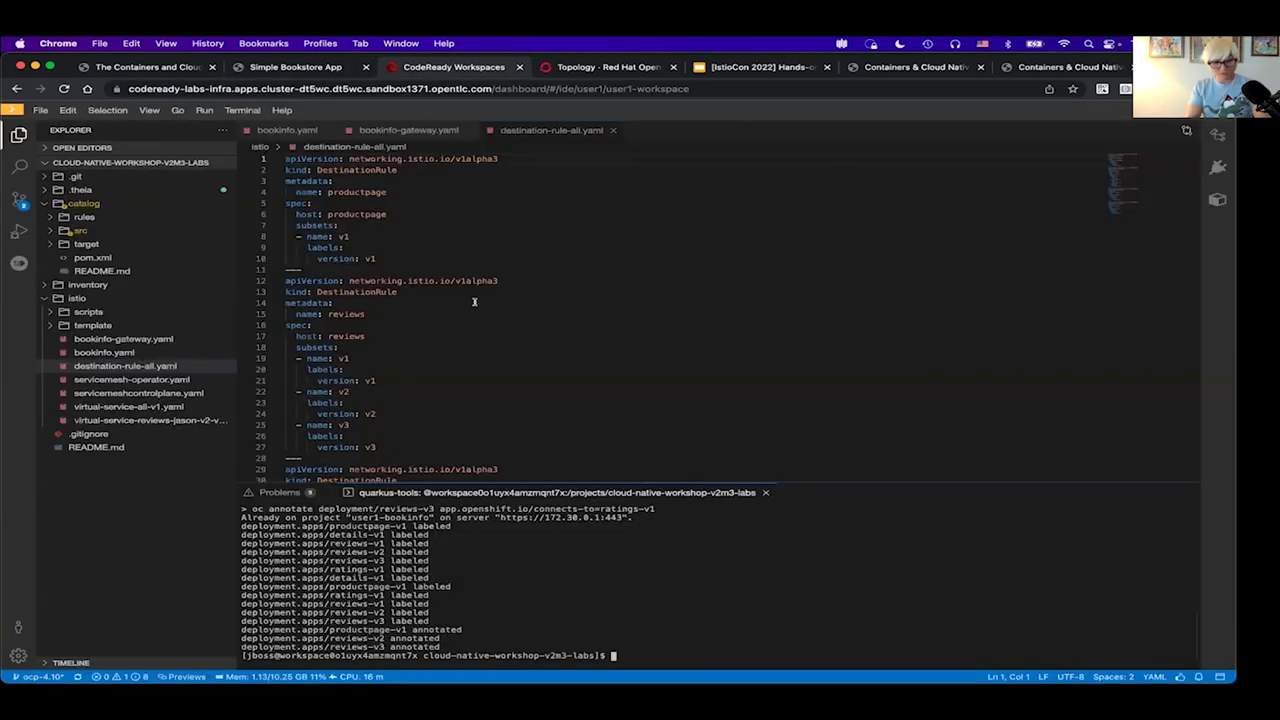
Re-copy the destination rules command from the lab guide and rerun it in the terminal.
click(452, 70)
scroll(498, 546, up, 4)
scroll(498, 546, down, 4)
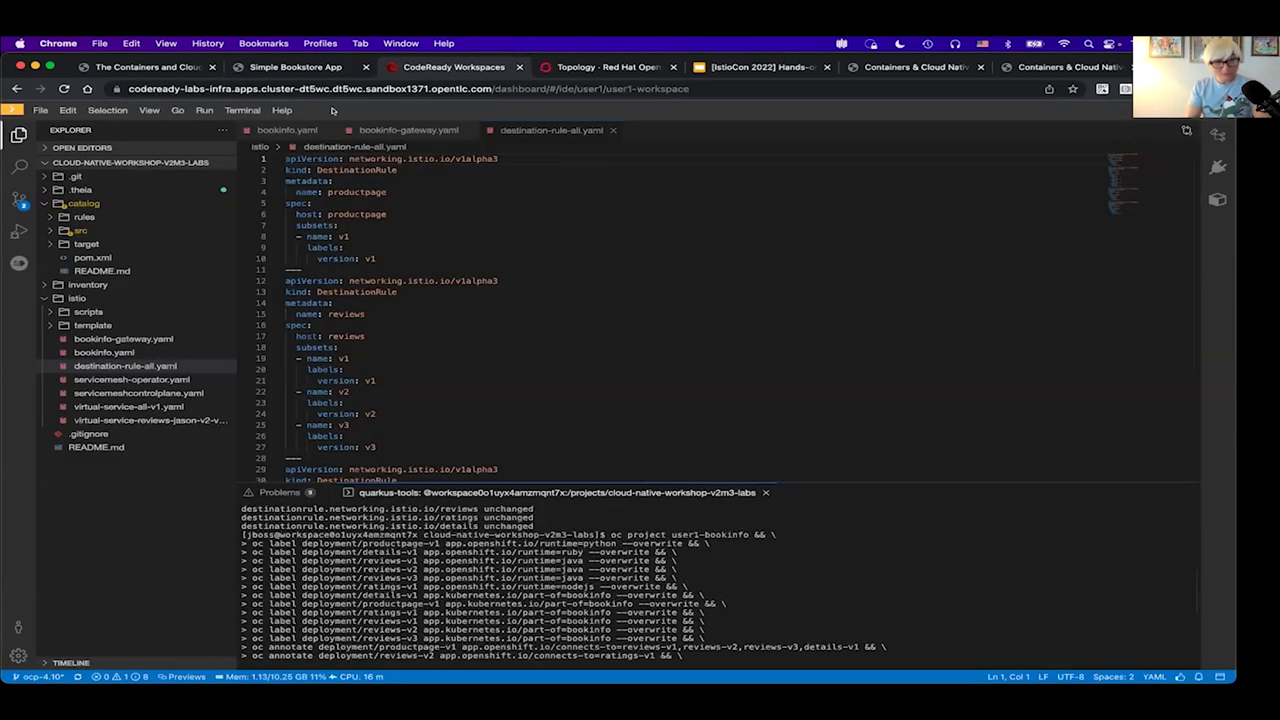
click(292, 67)
click(150, 67)
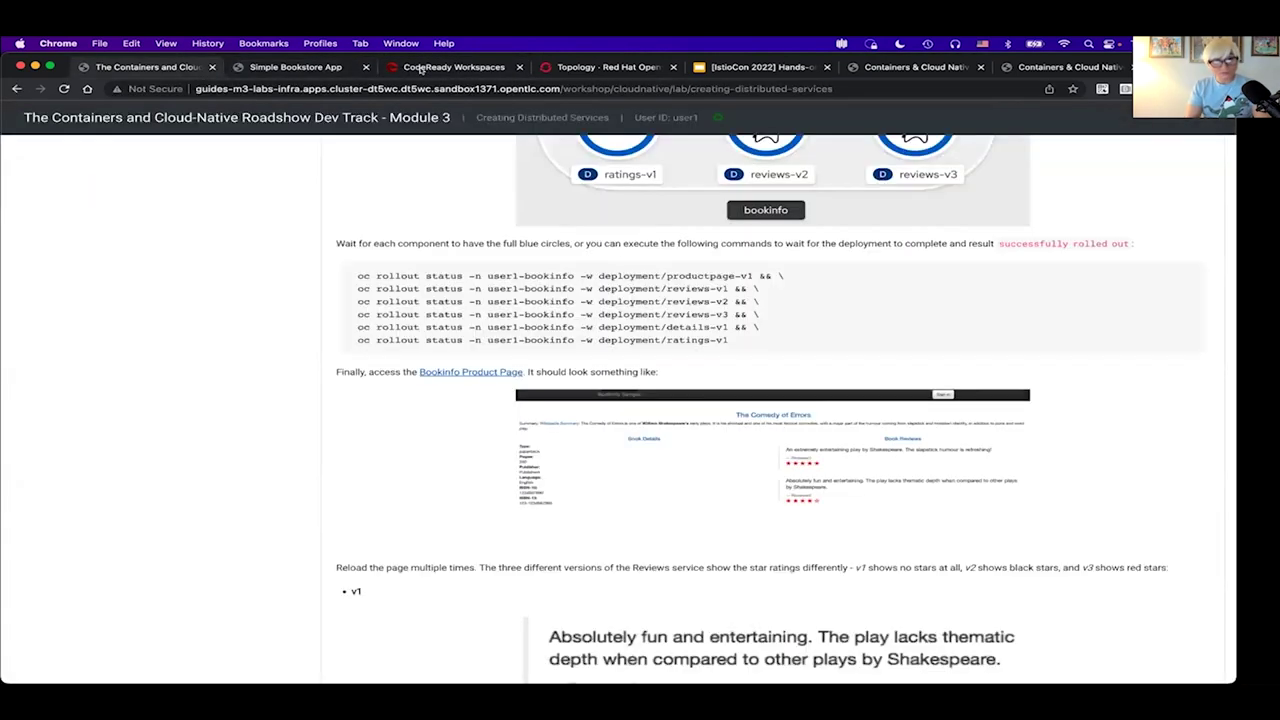
scroll(460, 275, up, 5)
scroll(460, 275, up, 5)
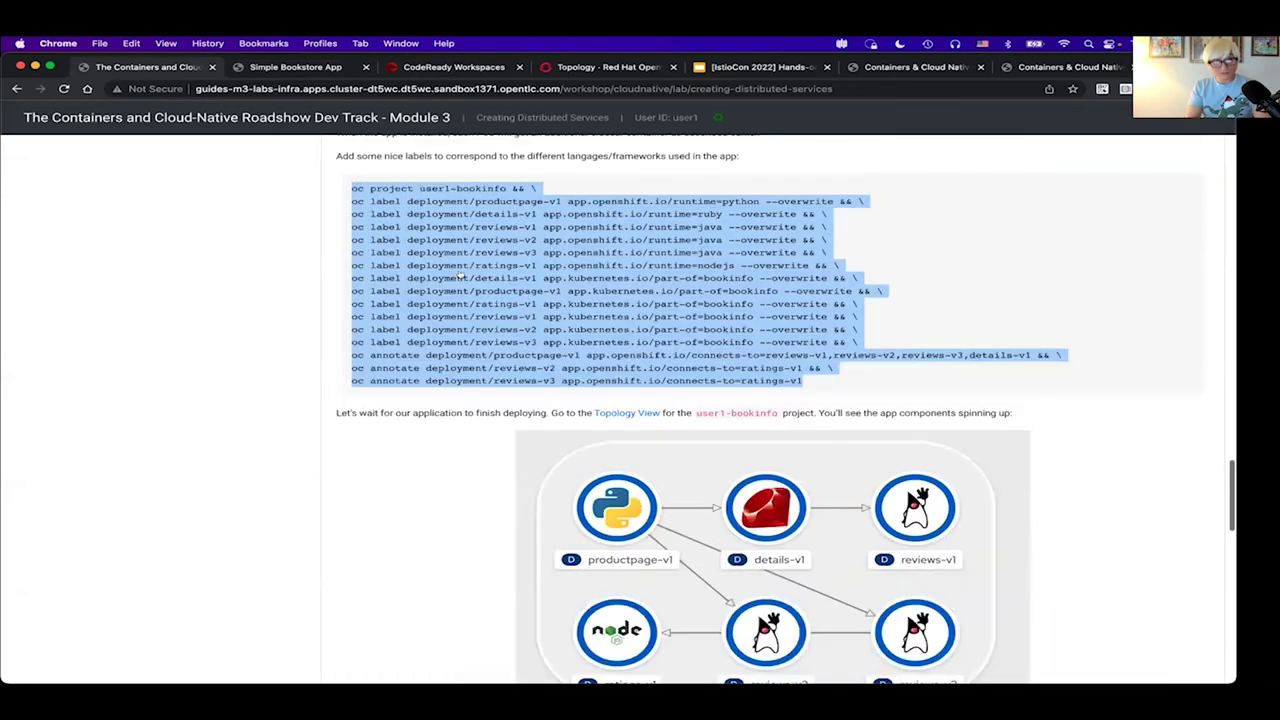
click(483, 300)
key(super+c)
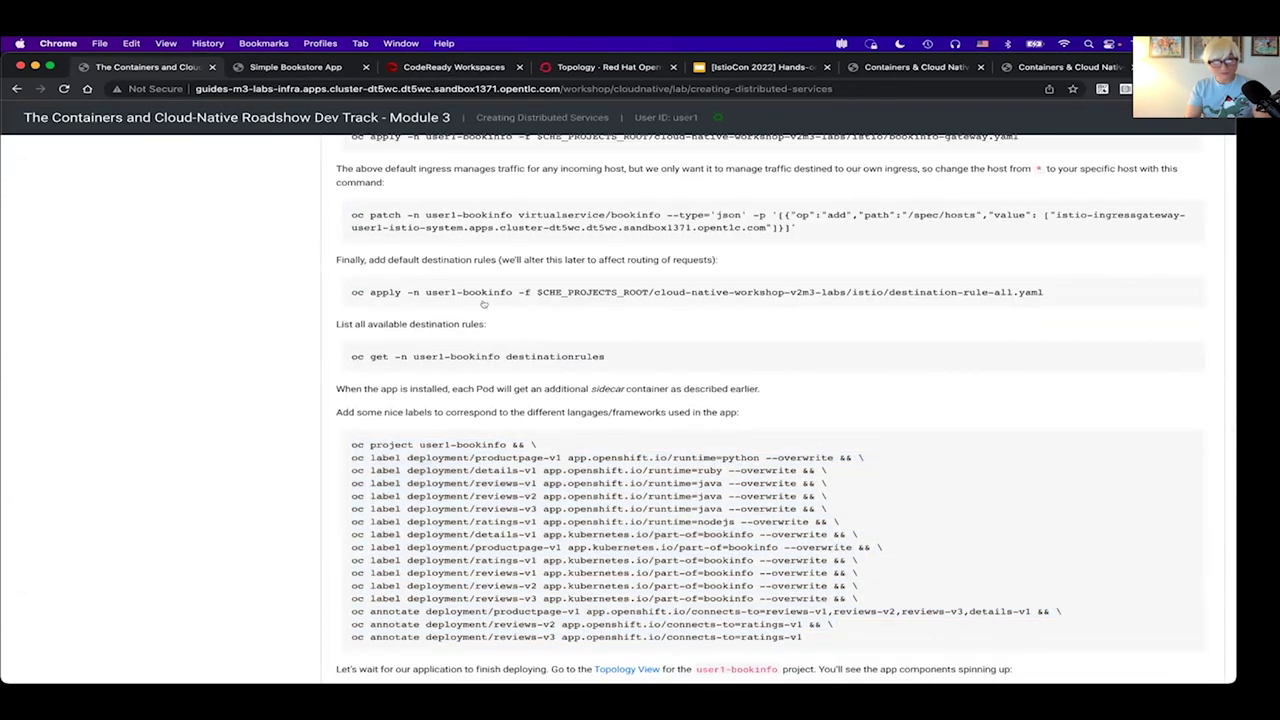
click(445, 67)
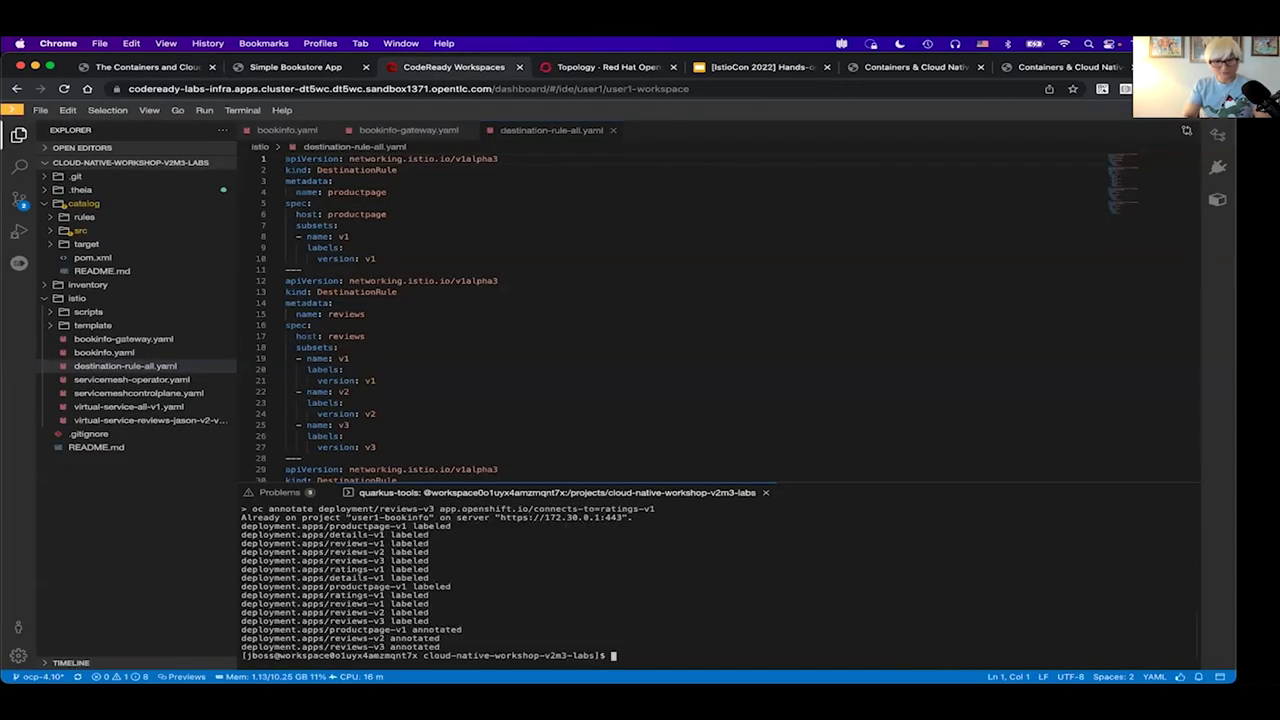
key(ctrl+l)
key(super+v)
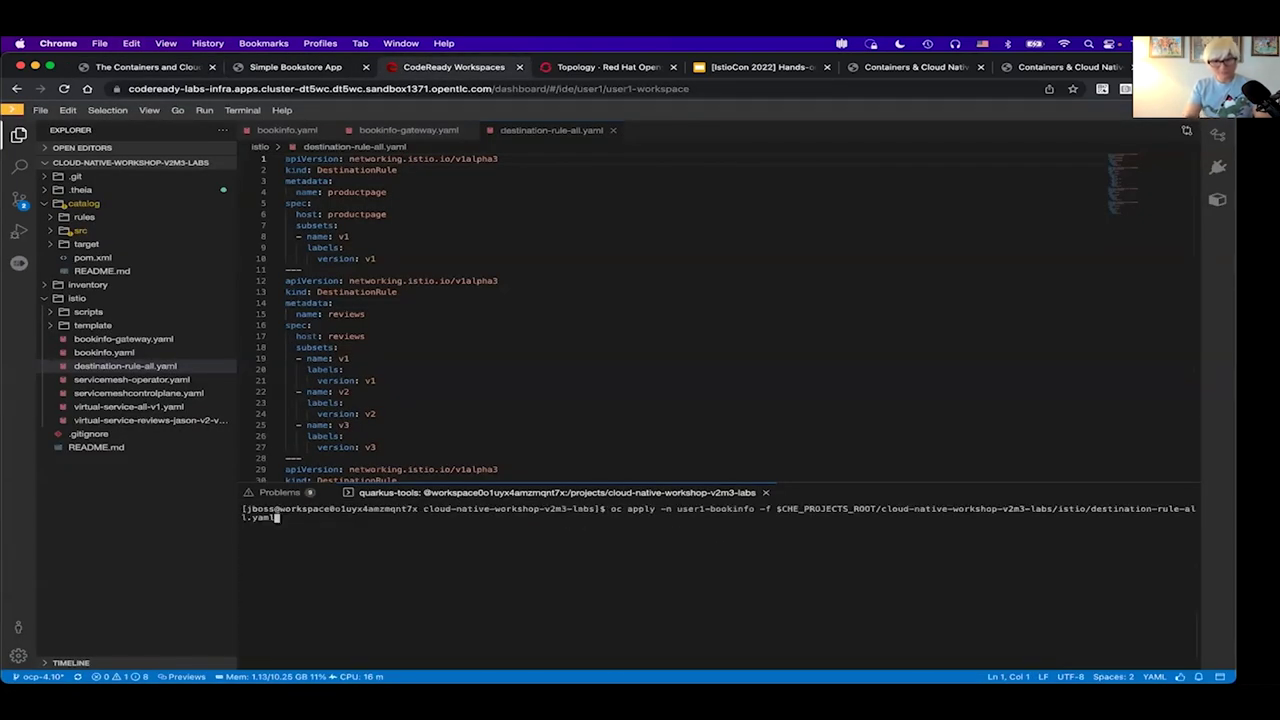
key(Return)
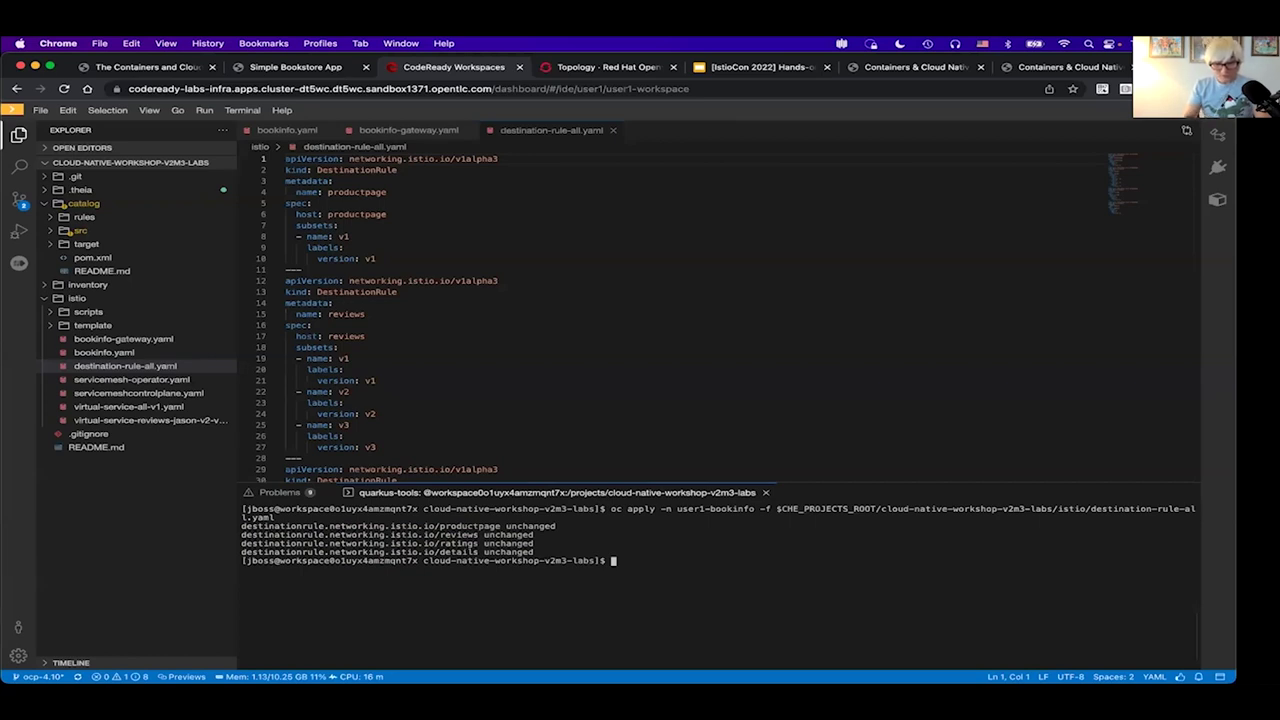
Delete the destination rules by changing the recalled oc command from apply to delete.
key(Up)
key(alt+Left)
key(alt+Left)
key(alt+Left)
key(alt+Left)
key(alt+Left)
key(alt+Left)
key(alt+Left)
key(alt+Left)
key(alt+Left)
key(alt+Left)
key(alt+Left)
key(alt+Left)
key(alt+Left)
key(alt+Left)
key(alt+Left)
key(alt+Left)
key(alt+Left)
key(alt+Left)
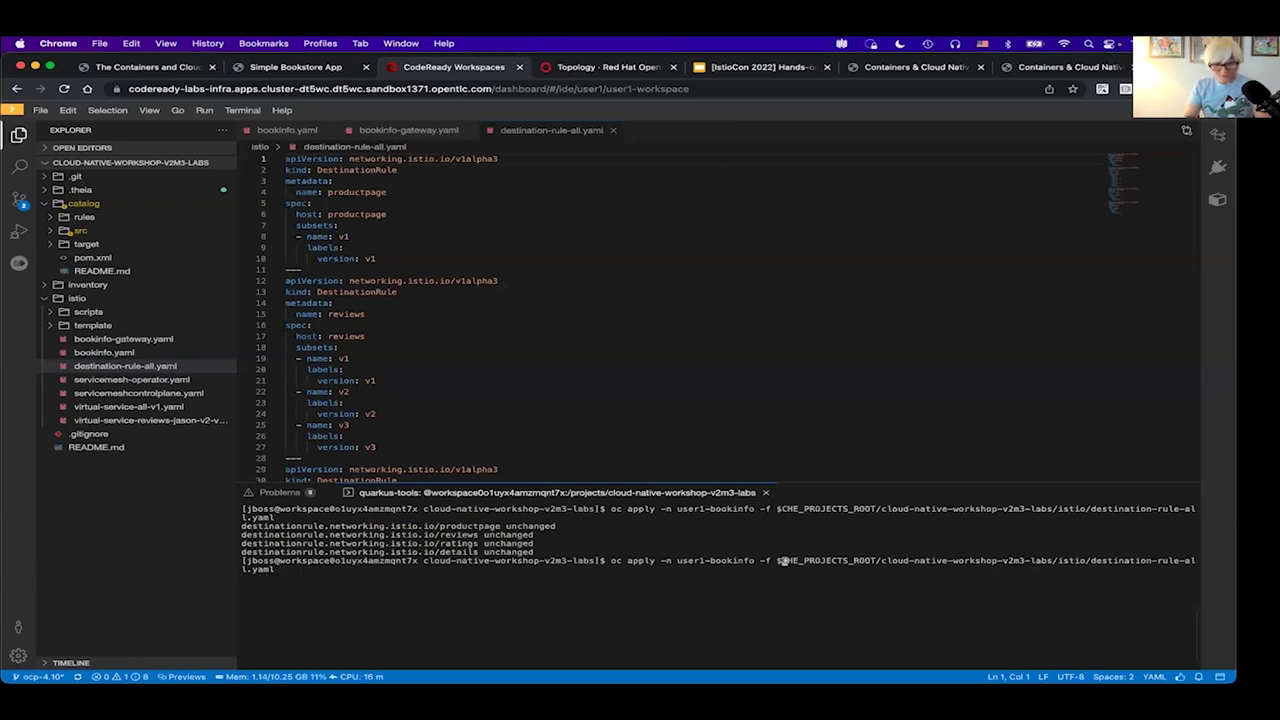
key(alt+Right)
key(BackSpace)
key(BackSpace)
key(BackSpace)
key(BackSpace)
key(BackSpace)
text(delete)
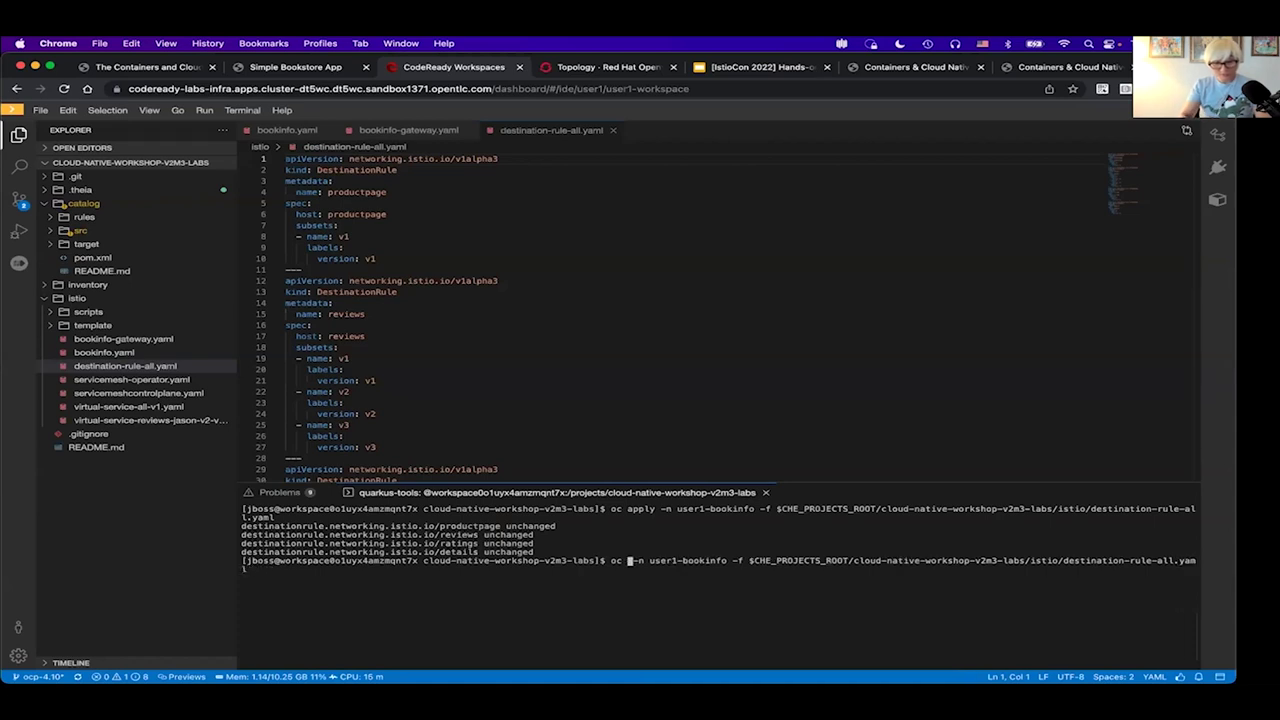
key(Return)
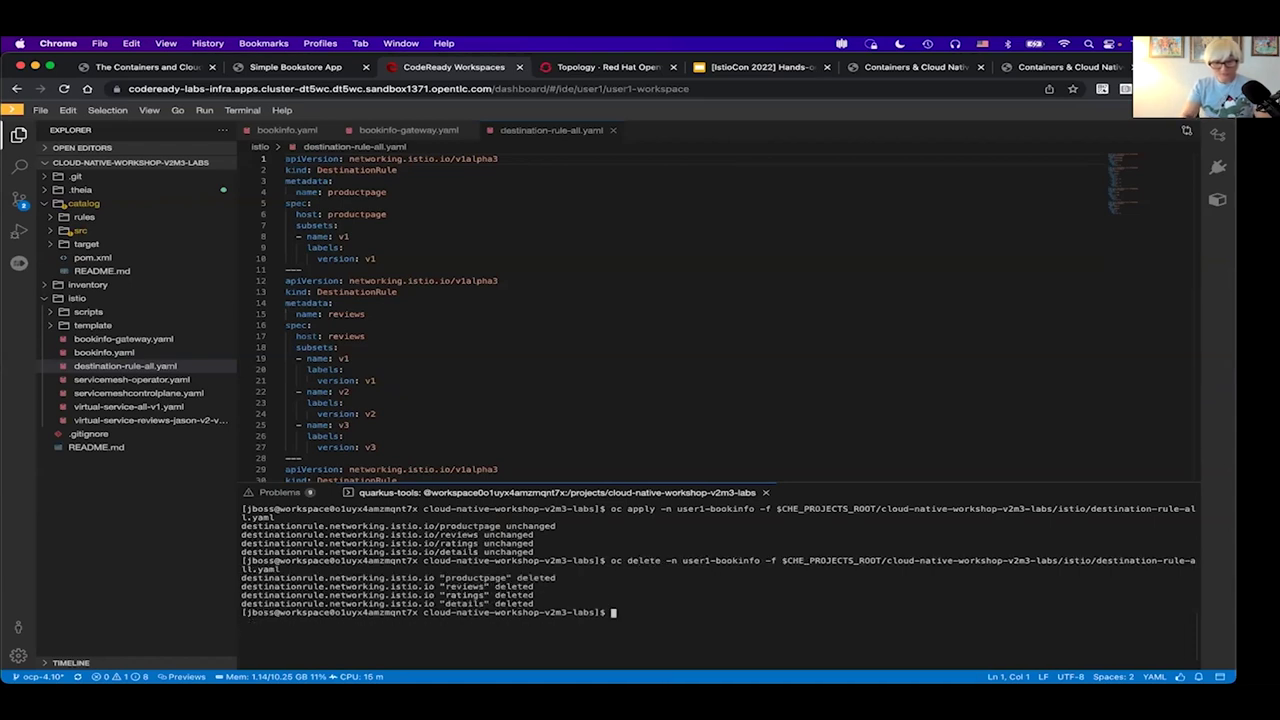
Re-create the four destination rules and reload the Bookinfo page to check the reviews.
key(ctrl+l)
key(Up)
key(Up)
key(Return)
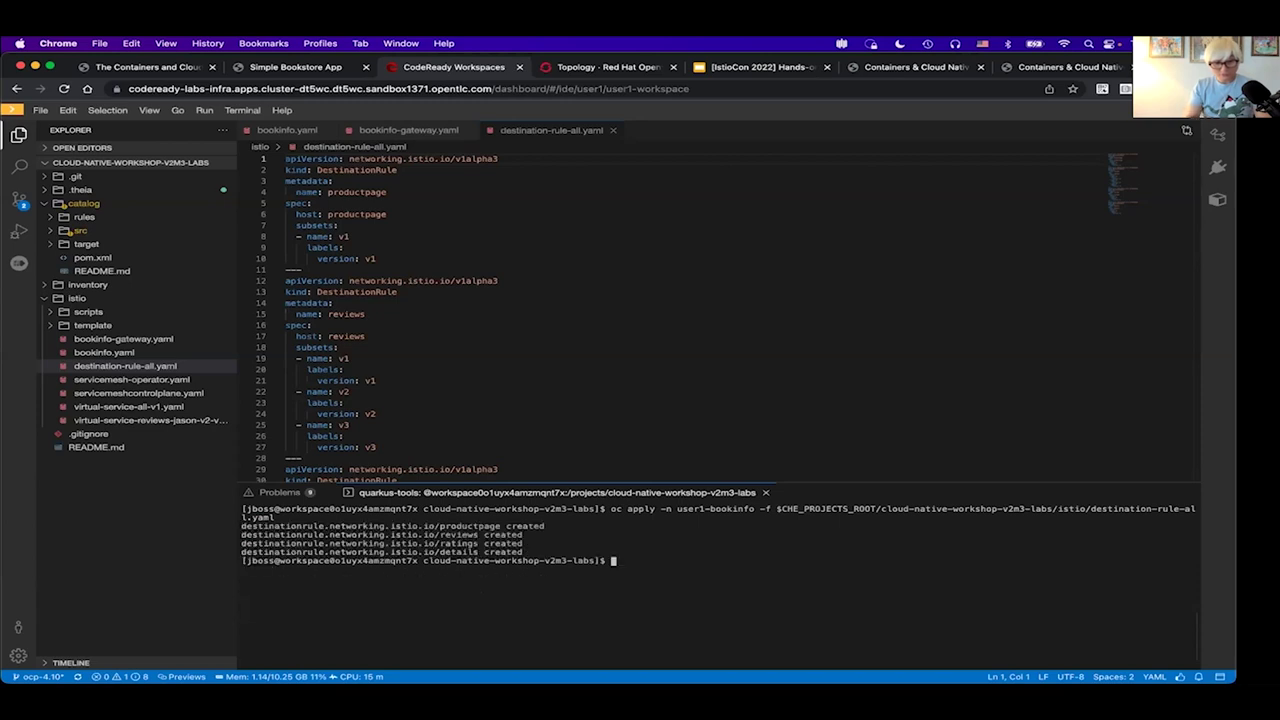
click(295, 67)
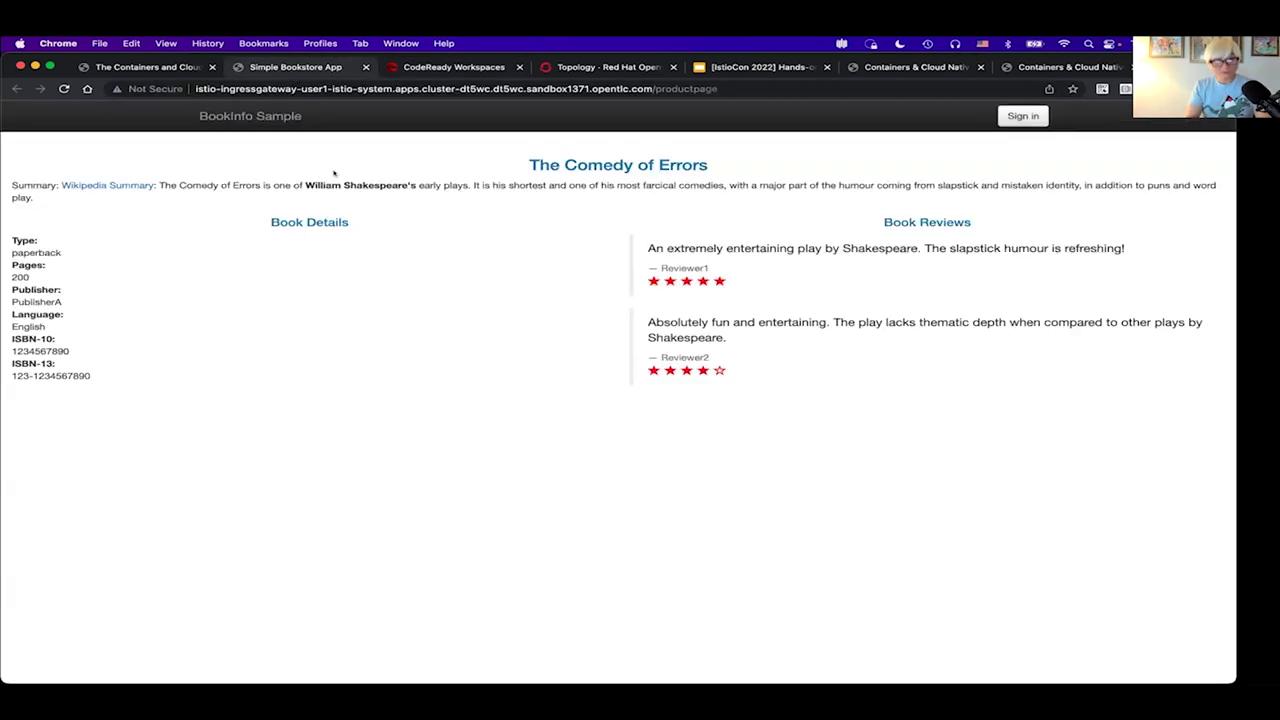
key(super+r)
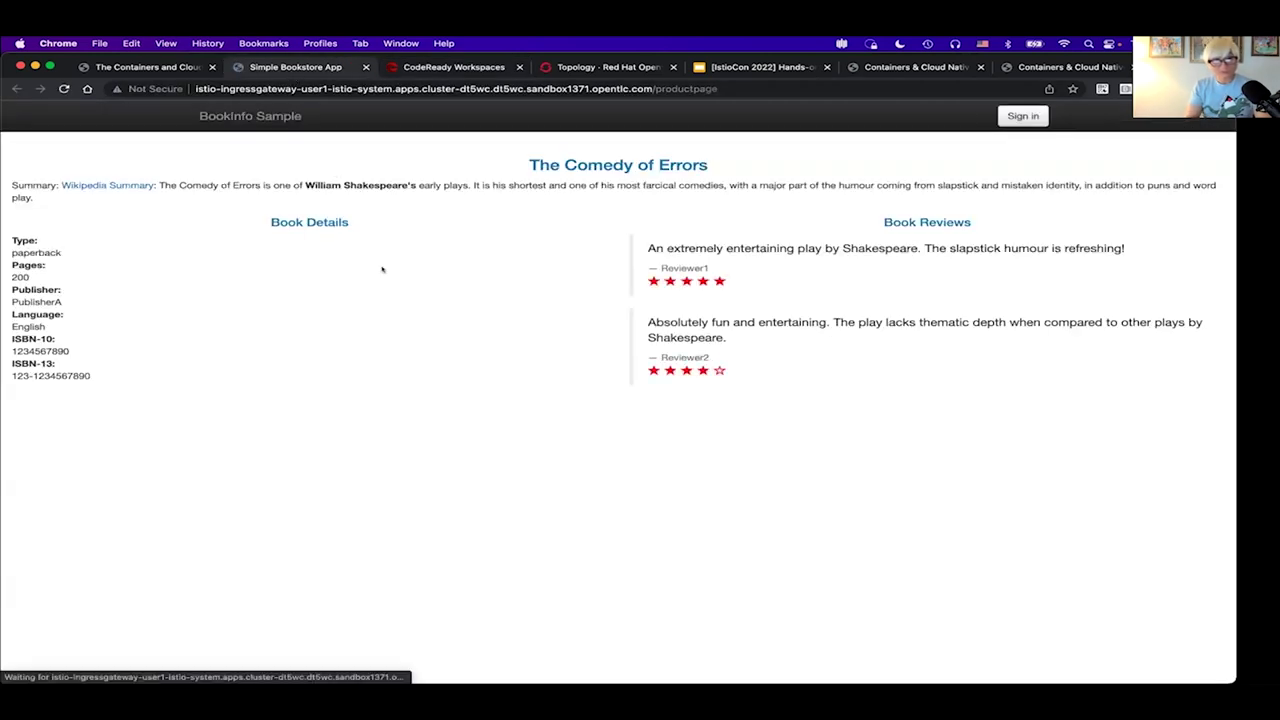
key(super+r)
key(super+r)
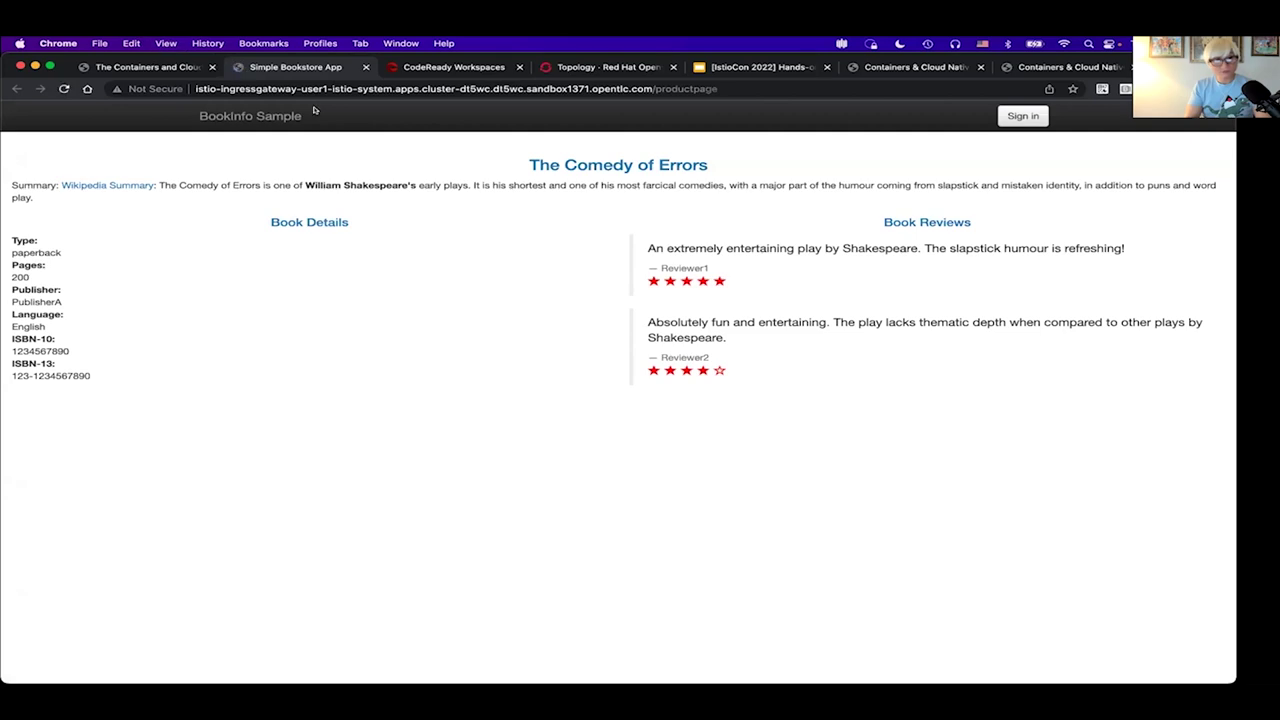
click(430, 66)
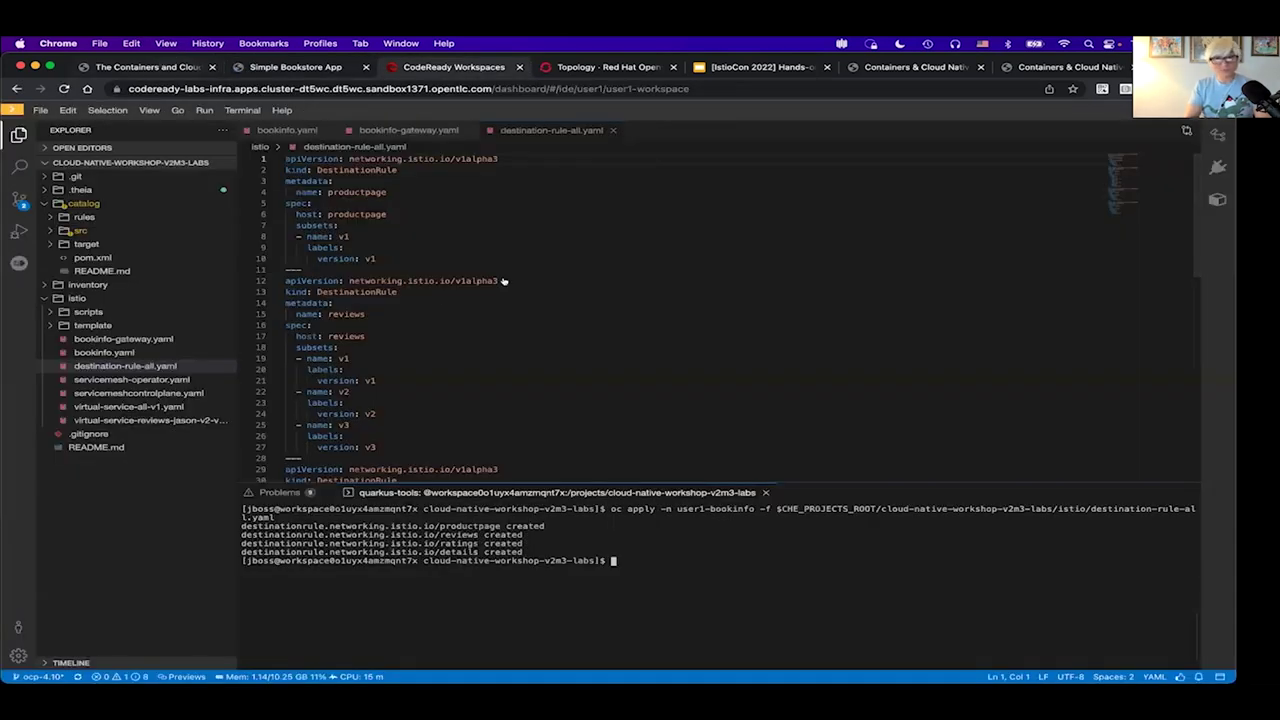
click(150, 67)
Scroll the lab guide down to the reviews oc get pods command and copy it.
scroll(505, 354, down, 10)
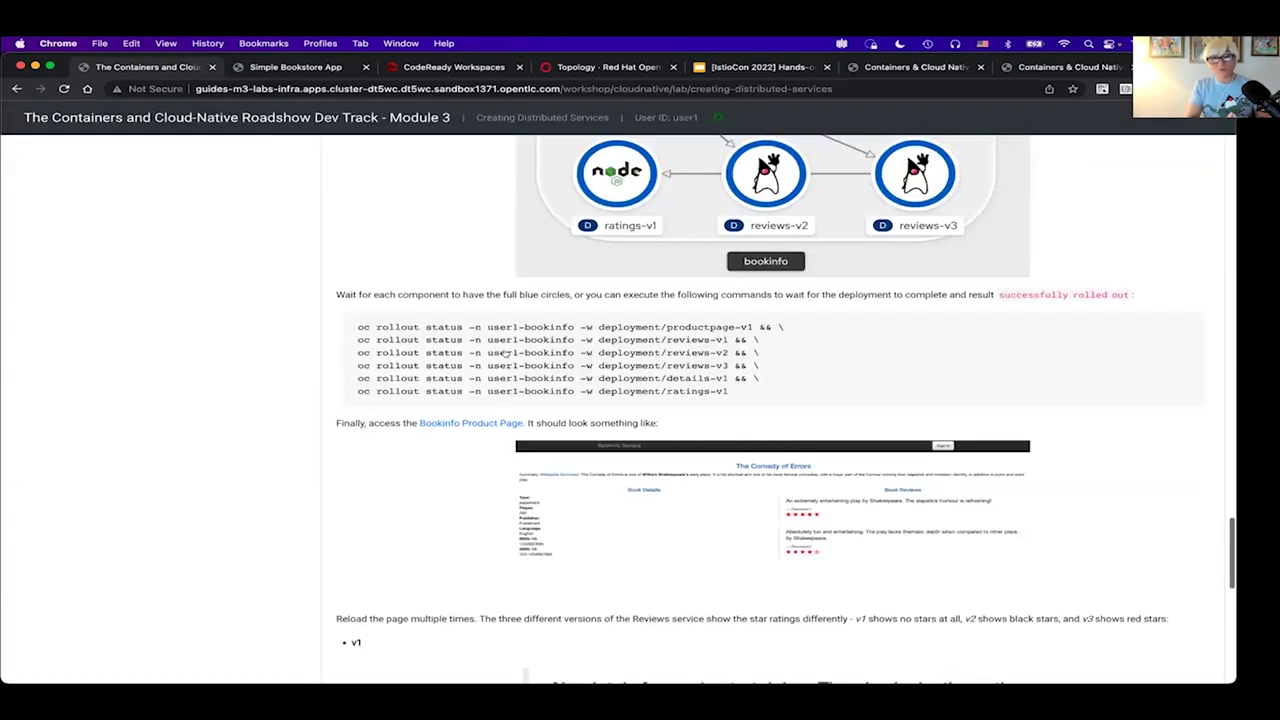
scroll(505, 353, down, 5)
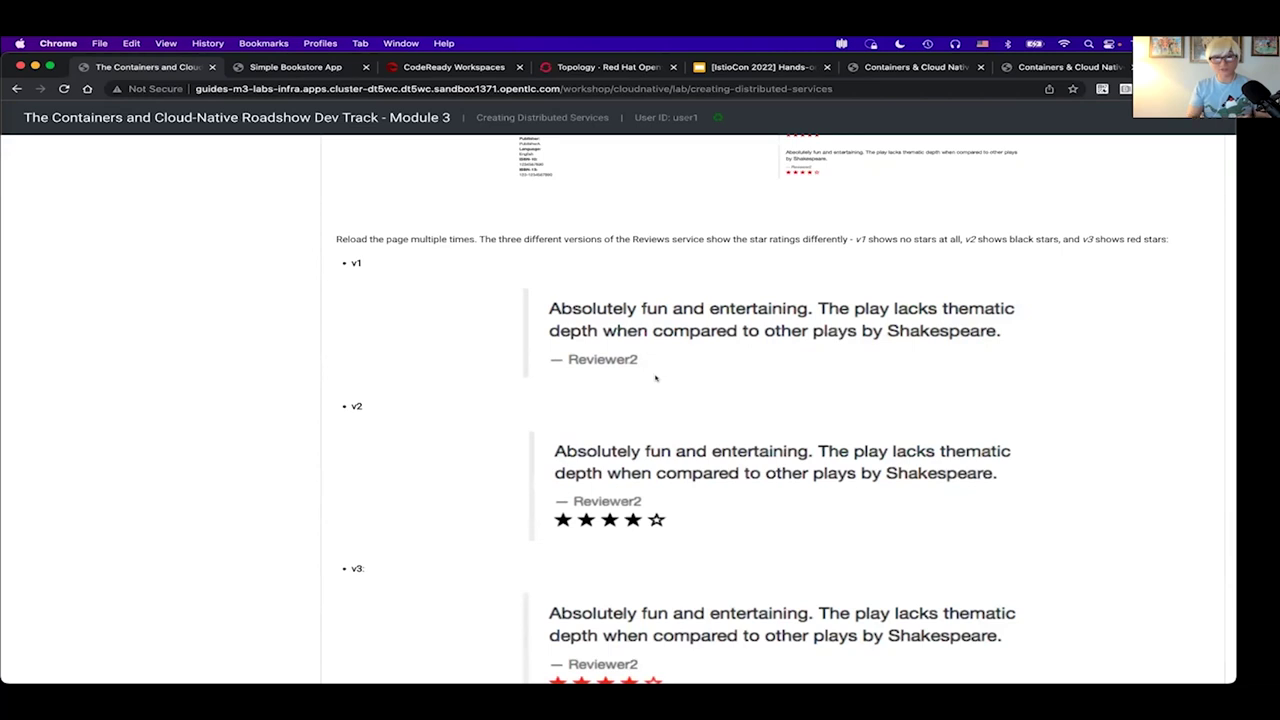
scroll(656, 378, down, 2)
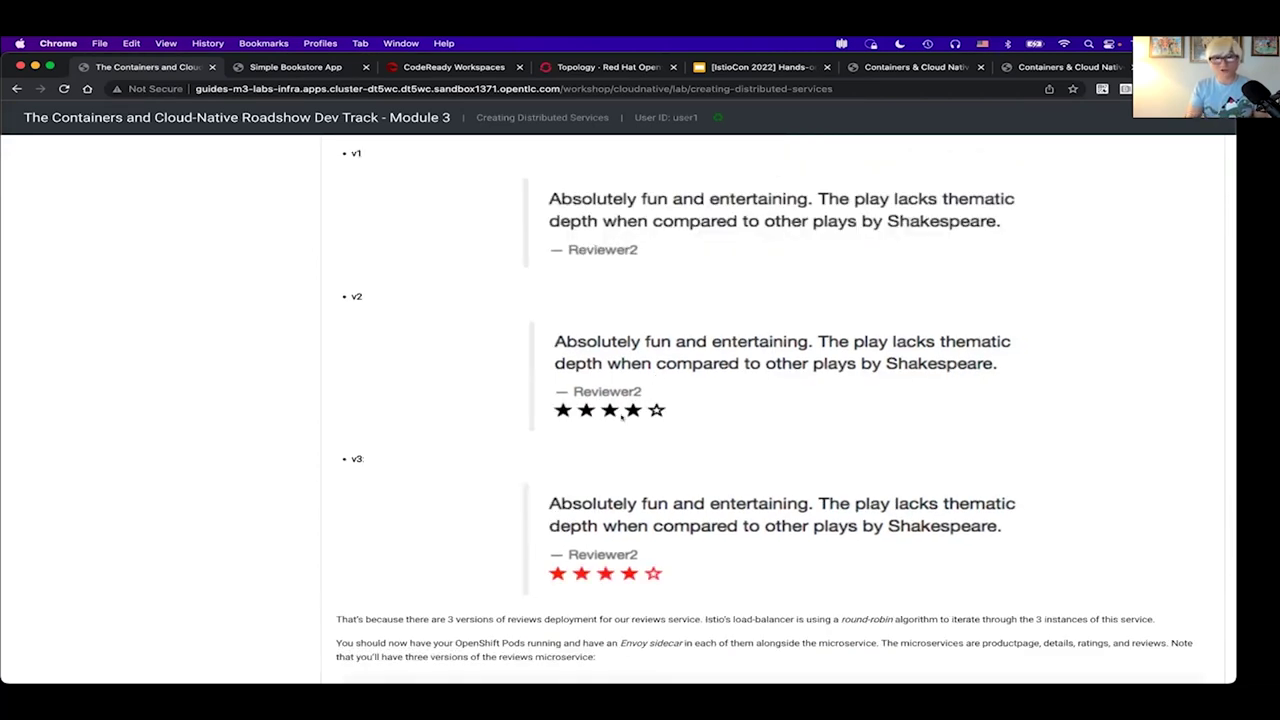
scroll(452, 448, down, 2)
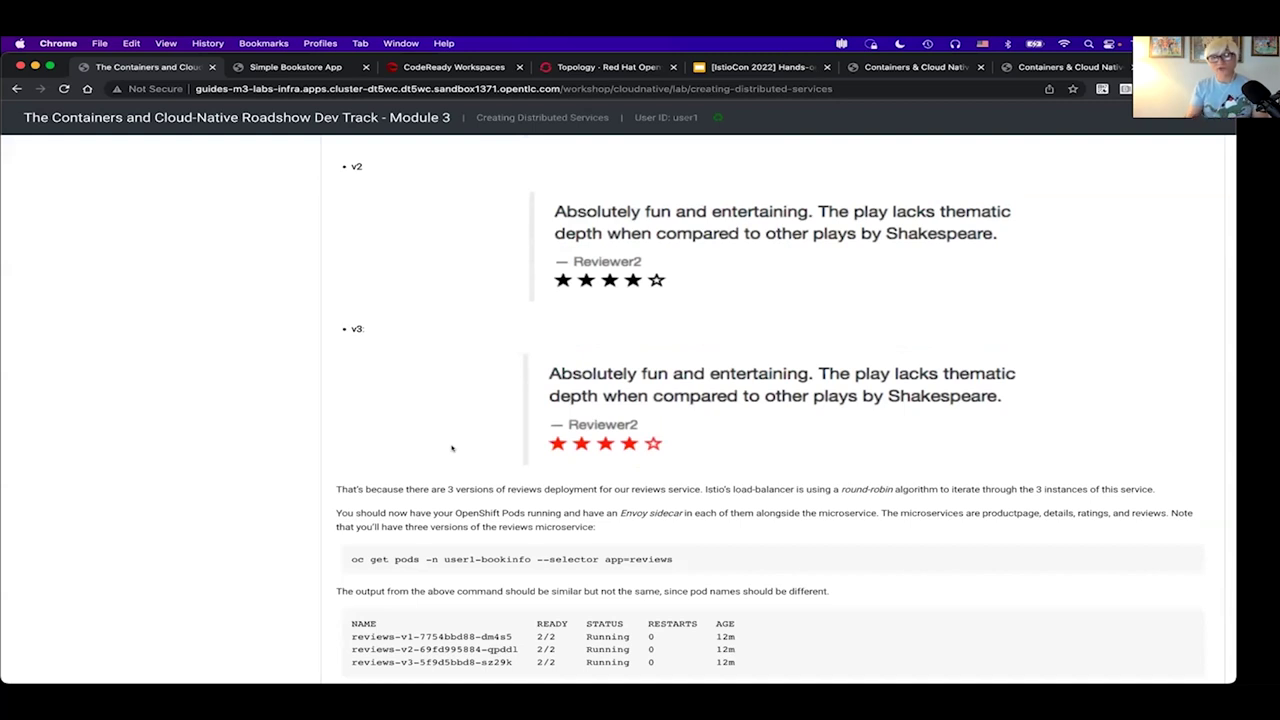
scroll(452, 448, down, 2)
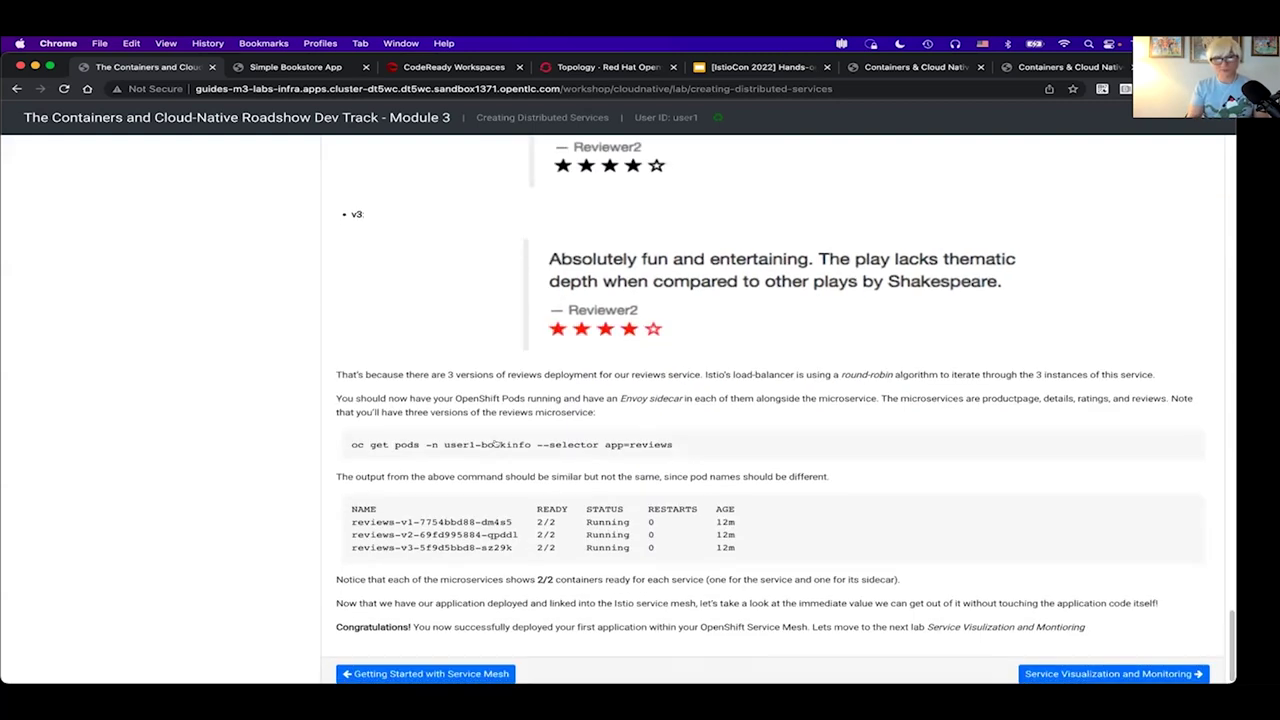
click(494, 444)
key(super+c)
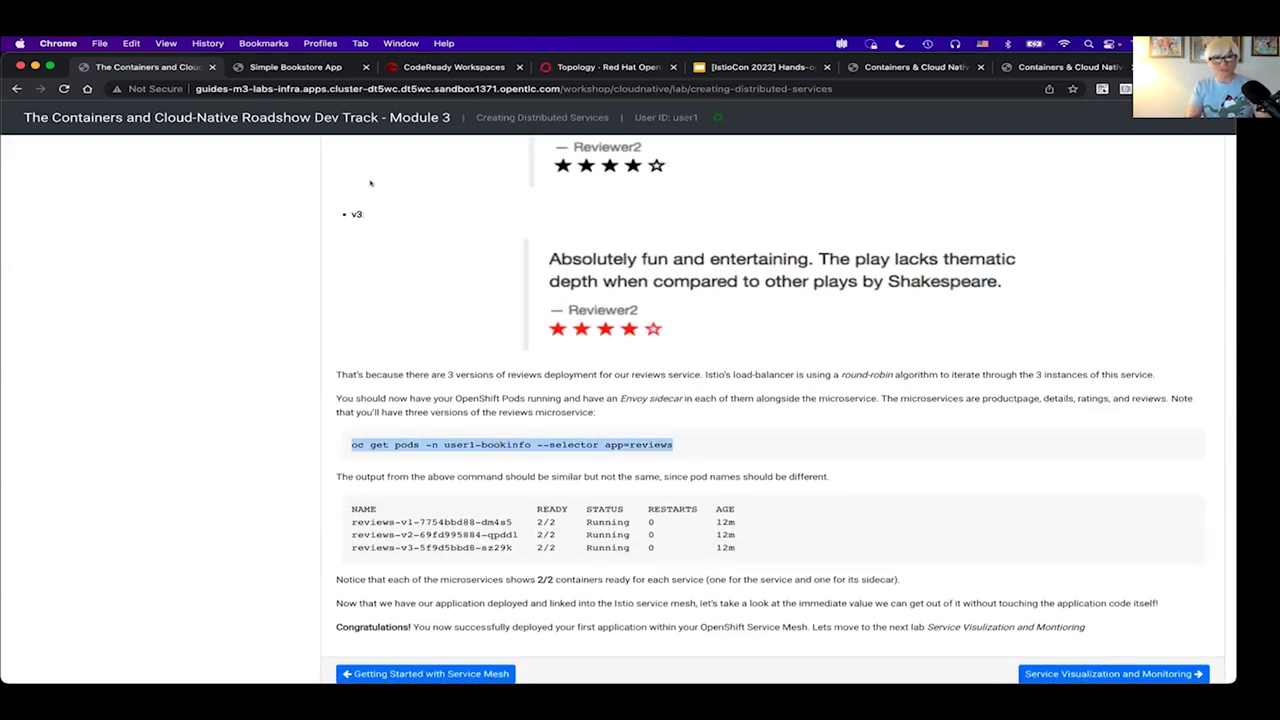
click(446, 67)
Run oc get pods for reviews, pointing out v1–v3 at 2/2 Running, then return to Bookinfo.
key(super+v)
key(Return)
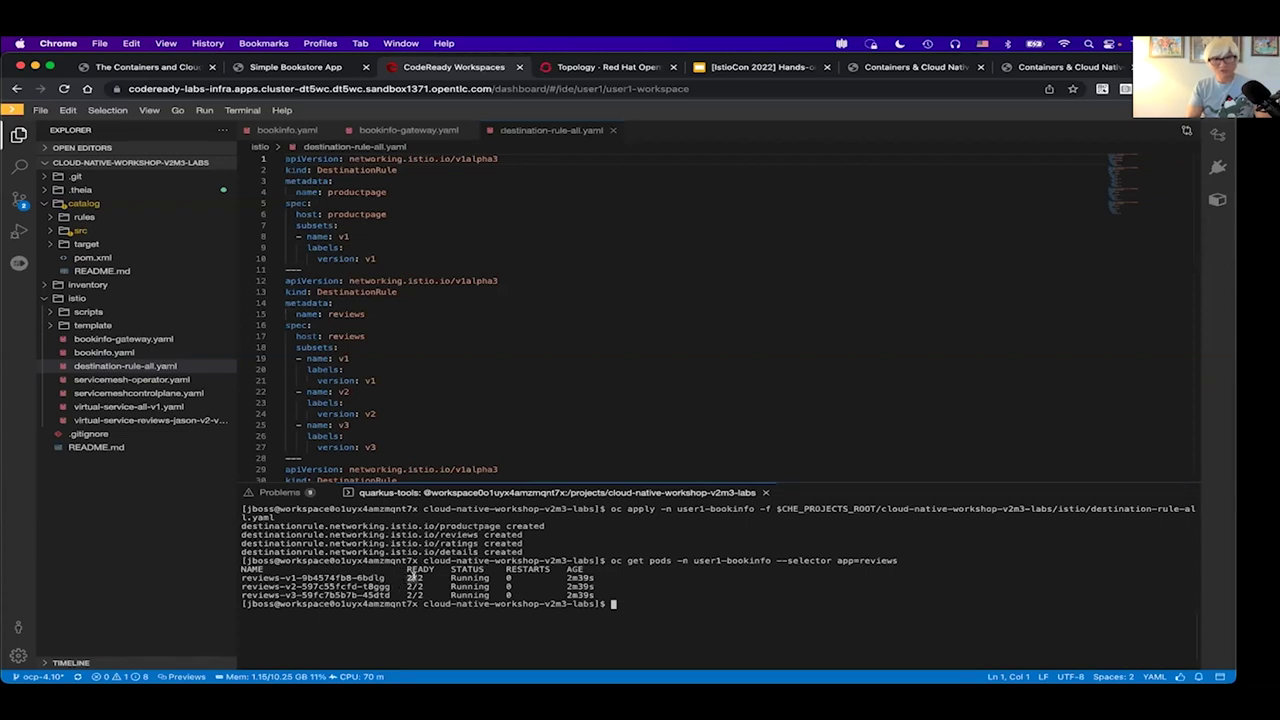
drag(414, 580, 476, 584)
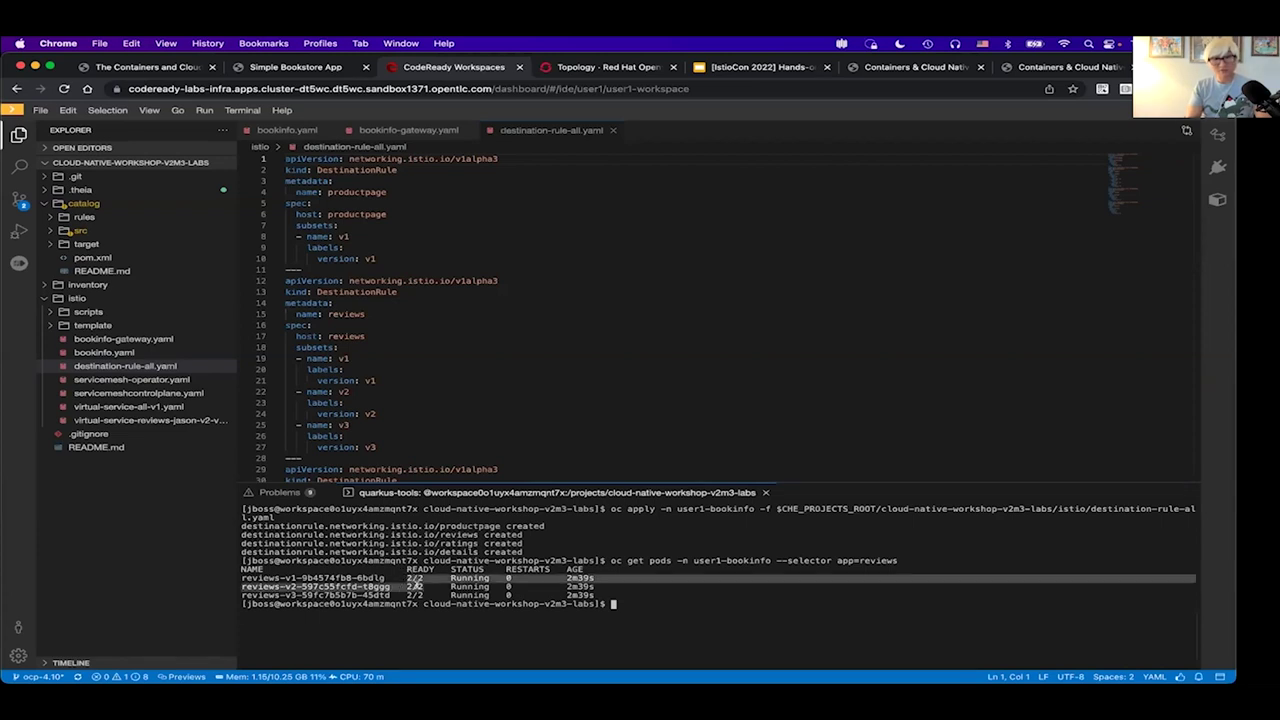
click(476, 581)
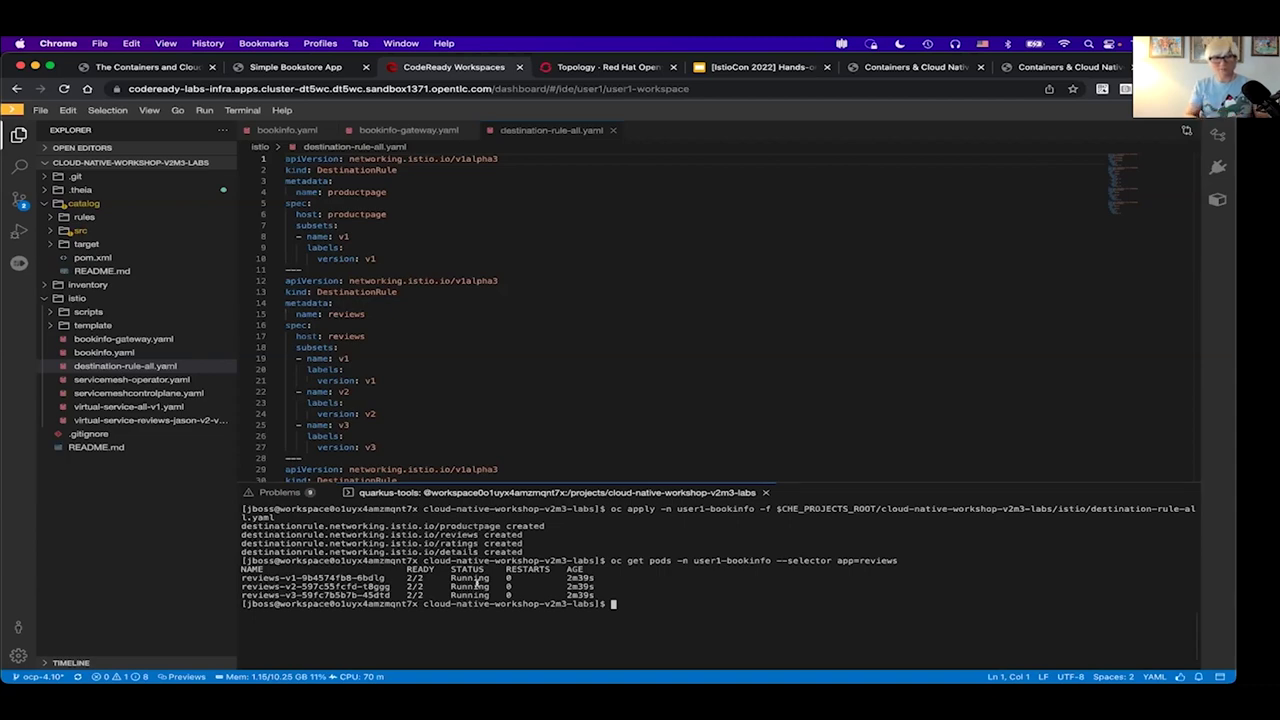
click(296, 67)
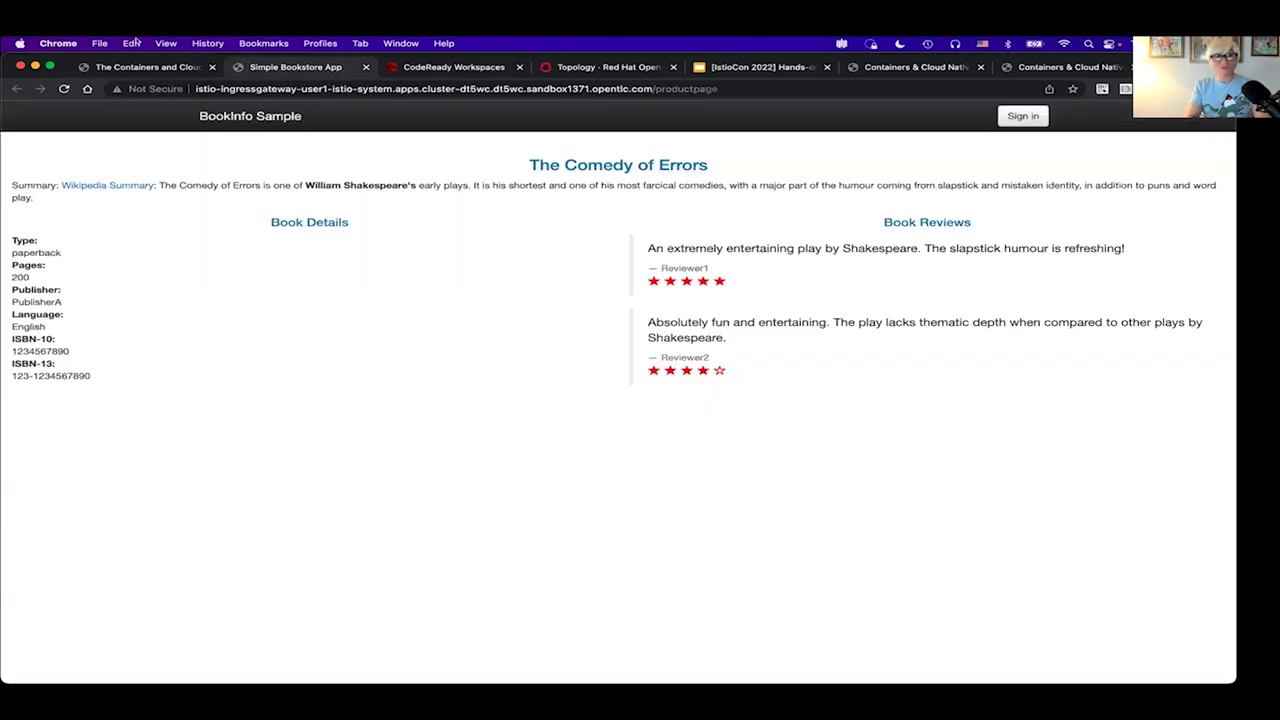
Return to the workshop guide and scroll to the lab's closing congratulations message.
click(148, 66)
scroll(395, 332, down, 1)
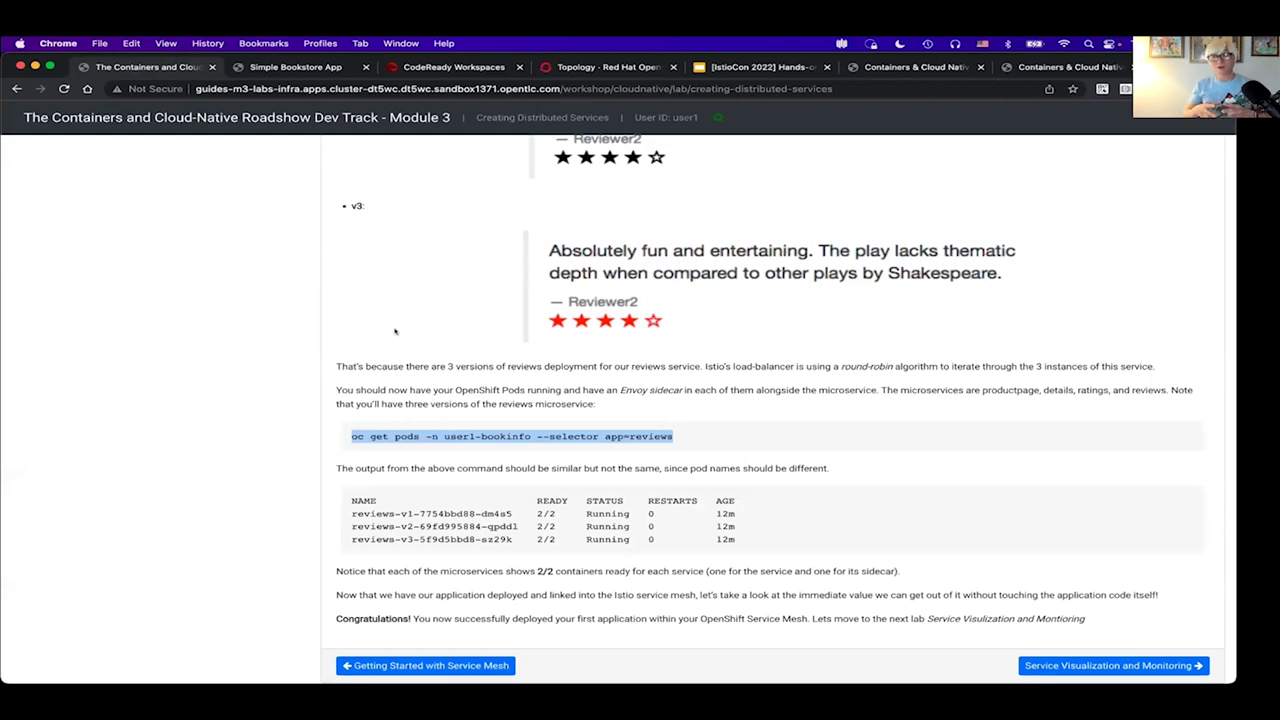
scroll(395, 331, up, 15)
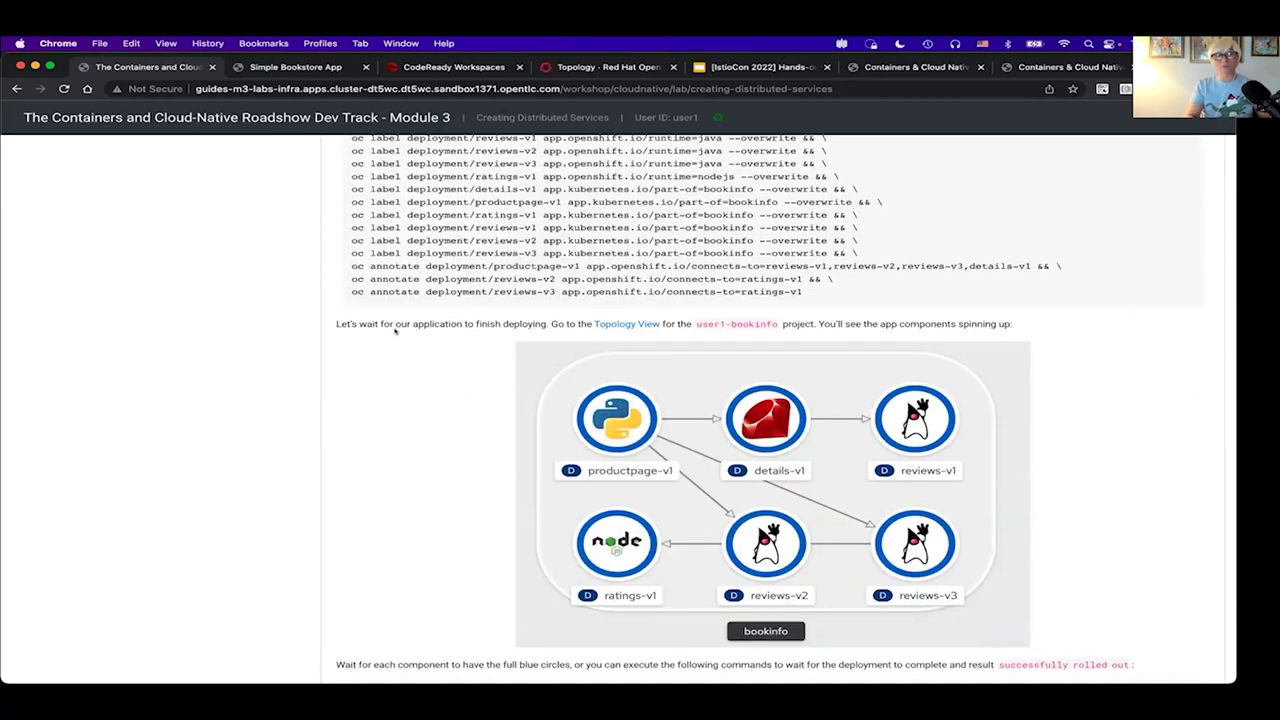
scroll(395, 331, down, 15)
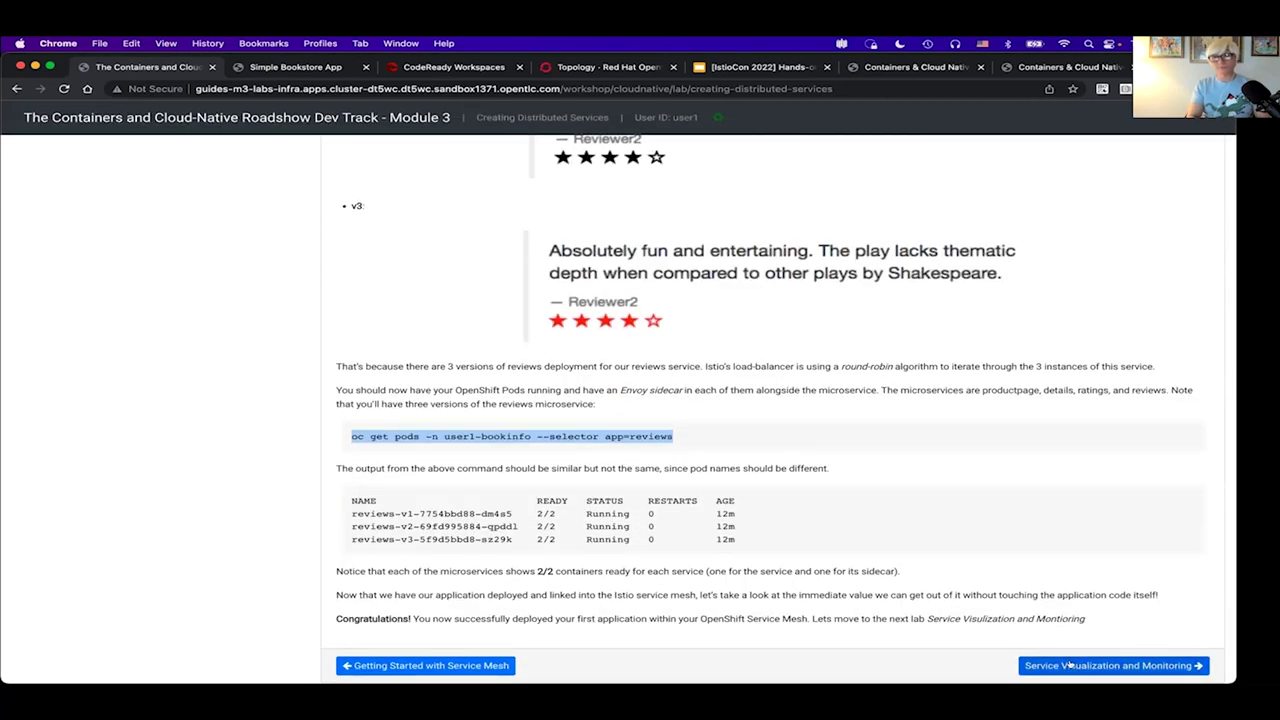
Advance the guide via its bottom 'Service Visualization and Monitoring' button.
click(1110, 663)
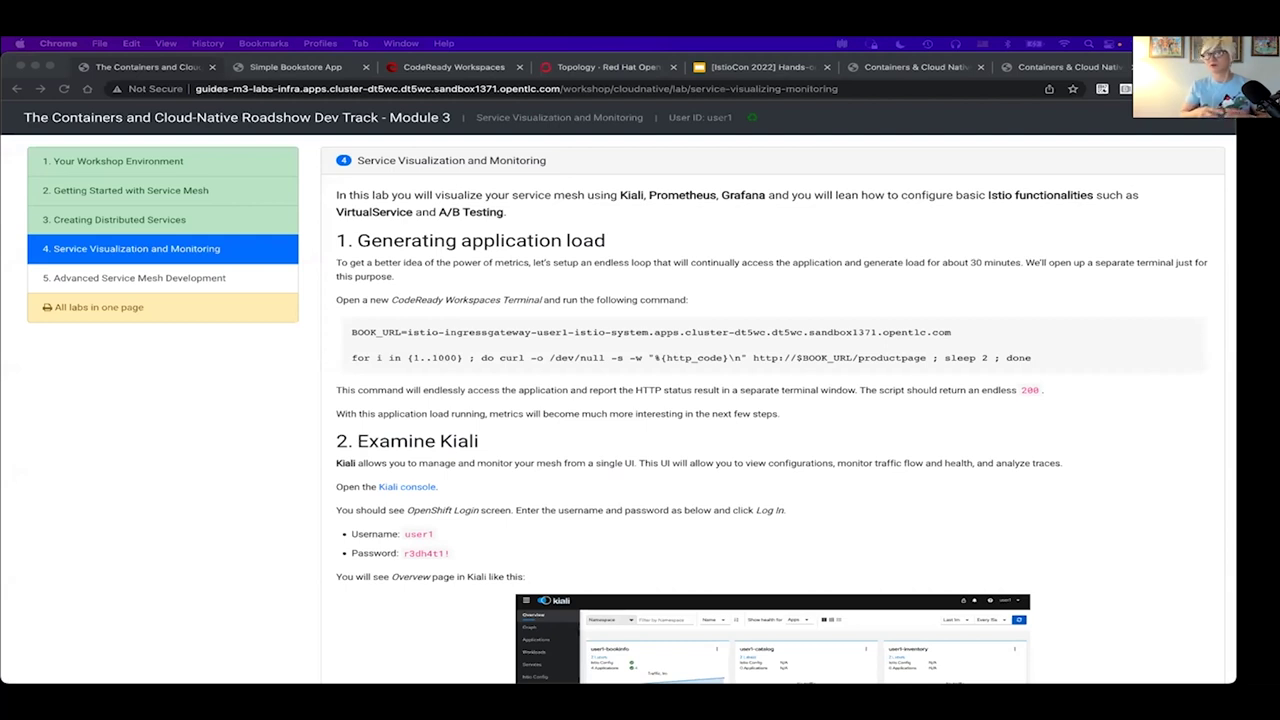
Load websocketstest.com in a new tab beside CodeReady Workspaces to verify WebSockets work.
key(super+3)
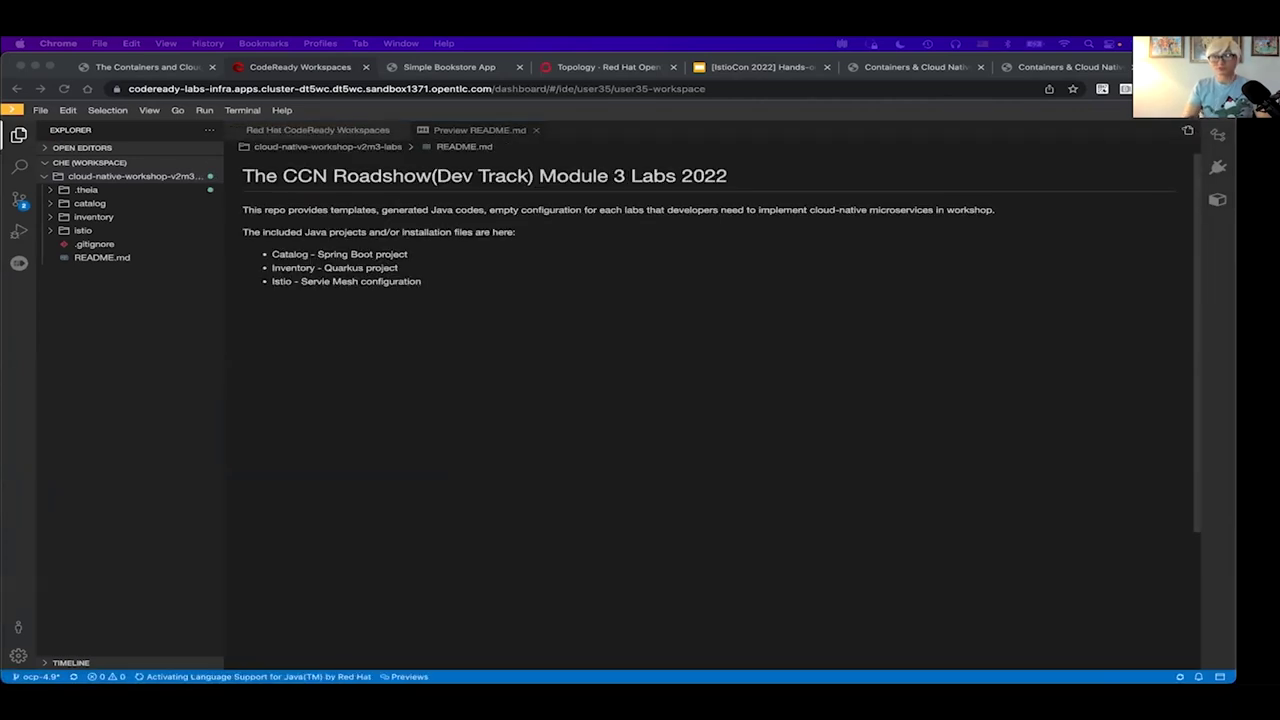
key(ctrl+t)
text(websocketstest.com)
key(Return)
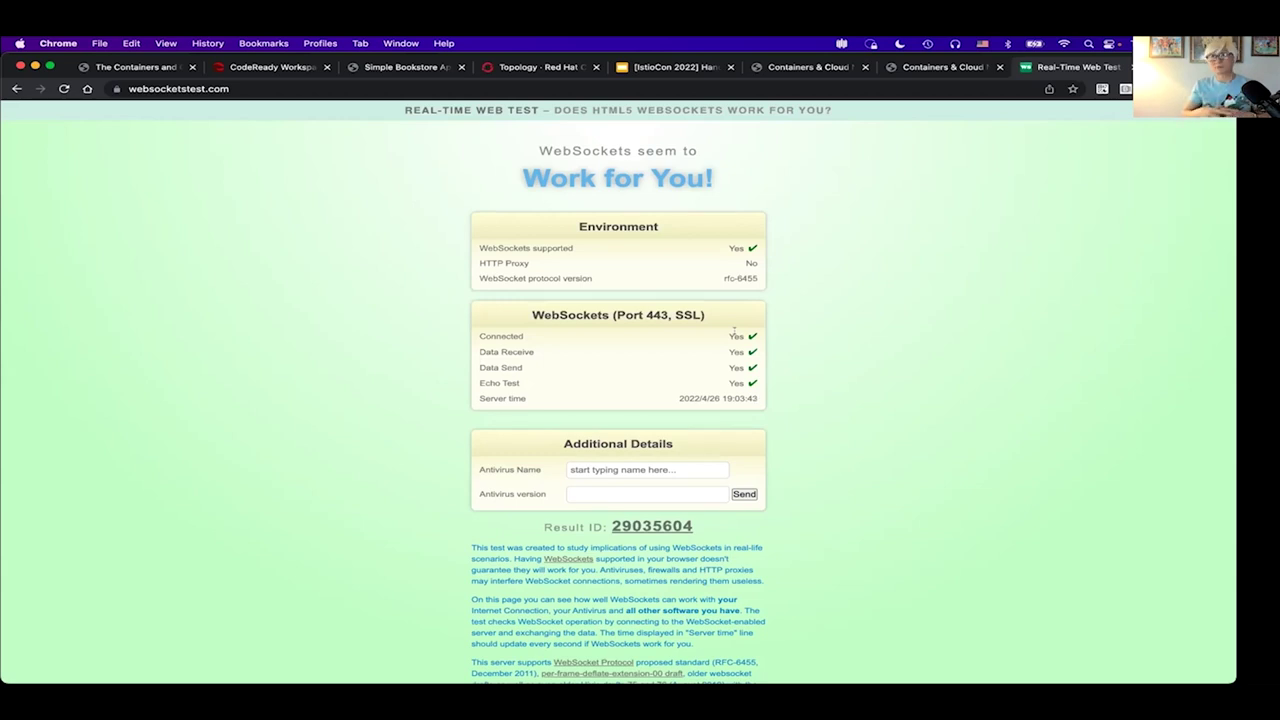
Open a new quarkus-tools terminal and run the guide's git checkout of the ocp-4.10 branch.
click(243, 70)
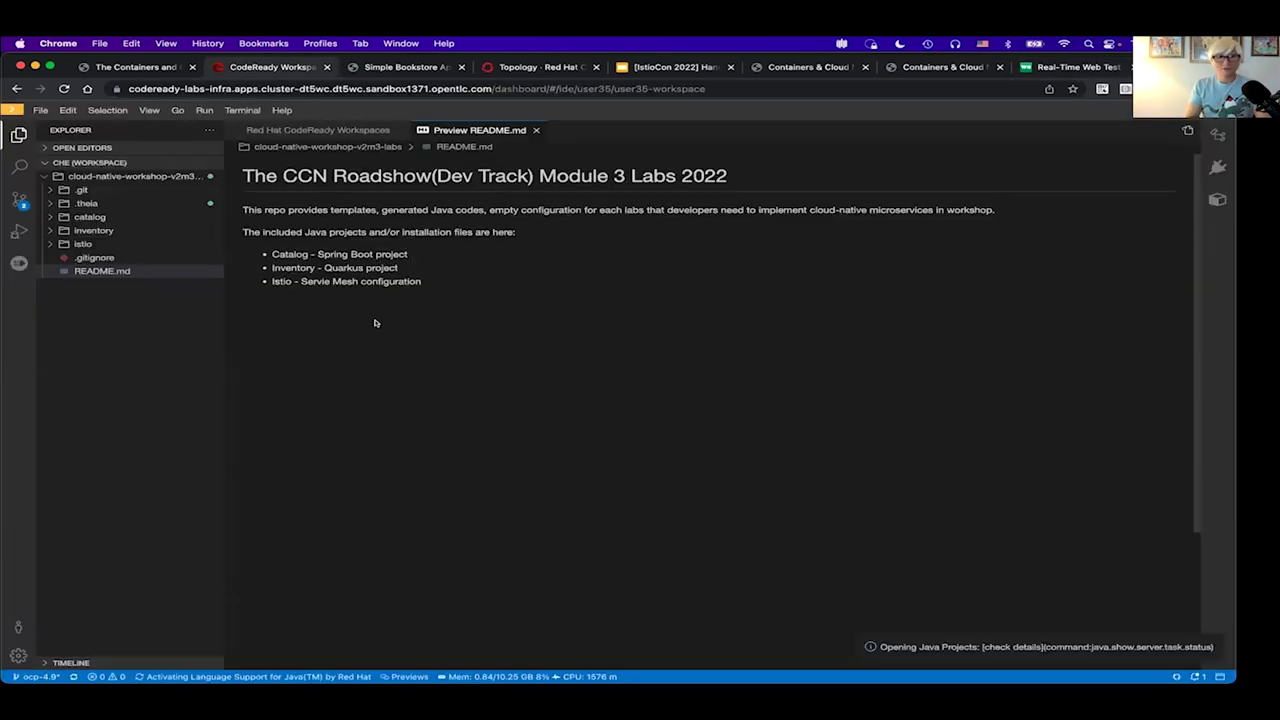
click(1218, 199)
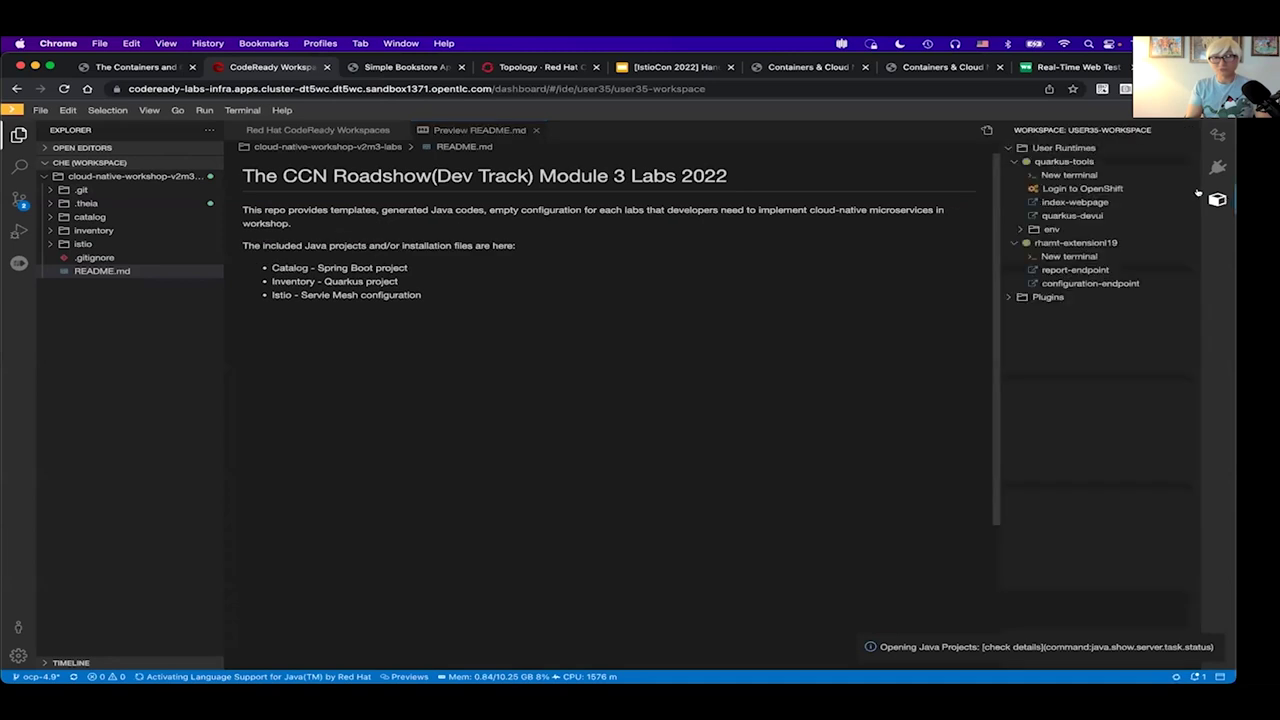
click(1069, 175)
click(139, 63)
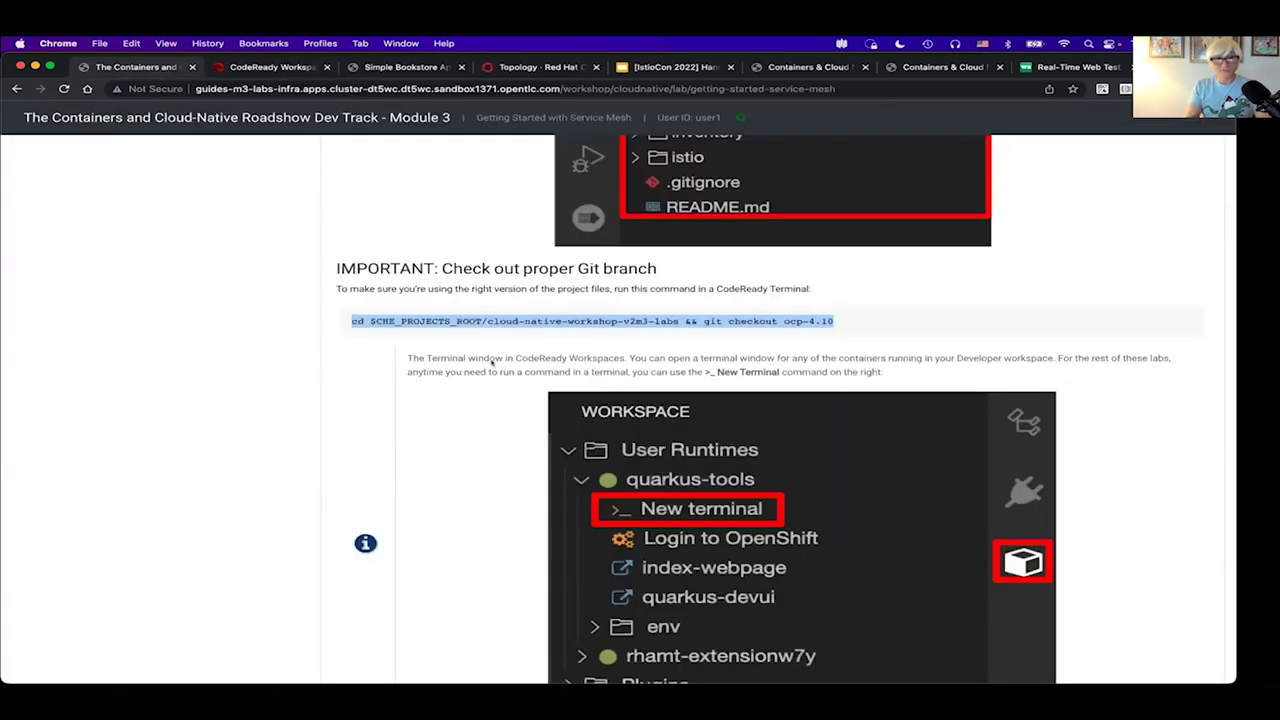
click(265, 62)
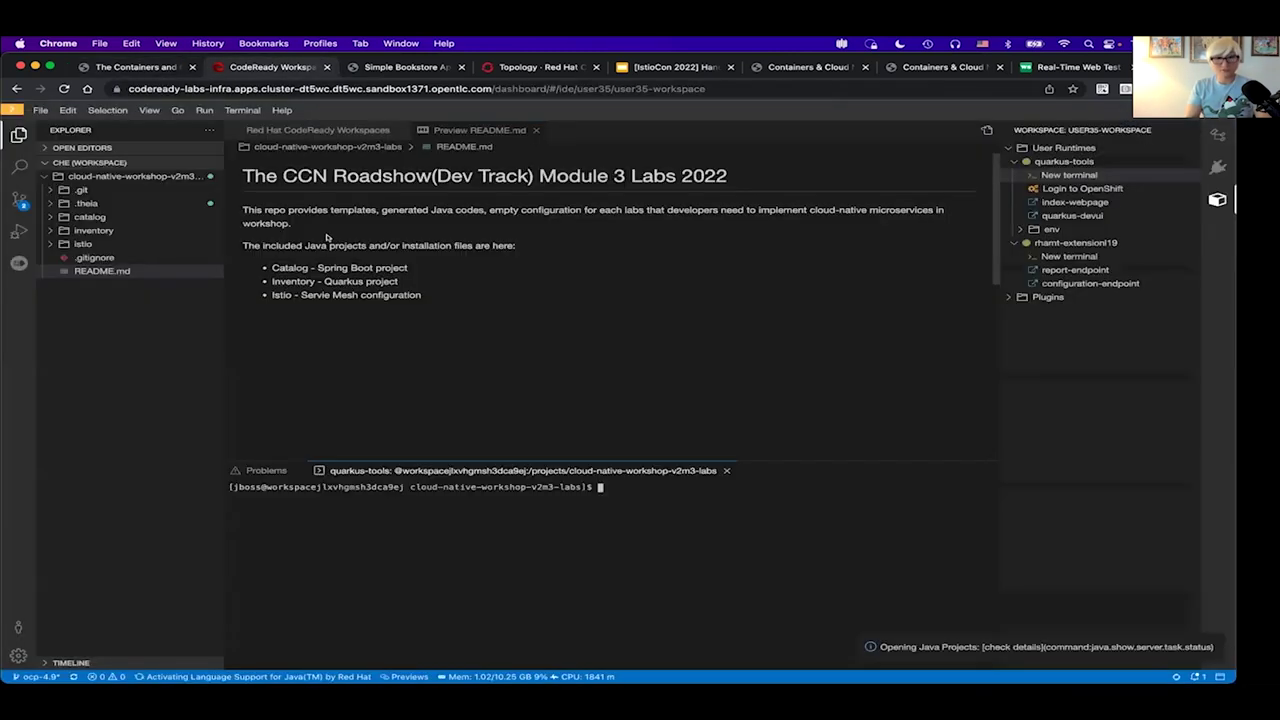
text(cd $CHE_PROJECTS_ROOT/cloud-native-workshop-v2m3-labs && git checkout ocp-4.10)
key(Return)
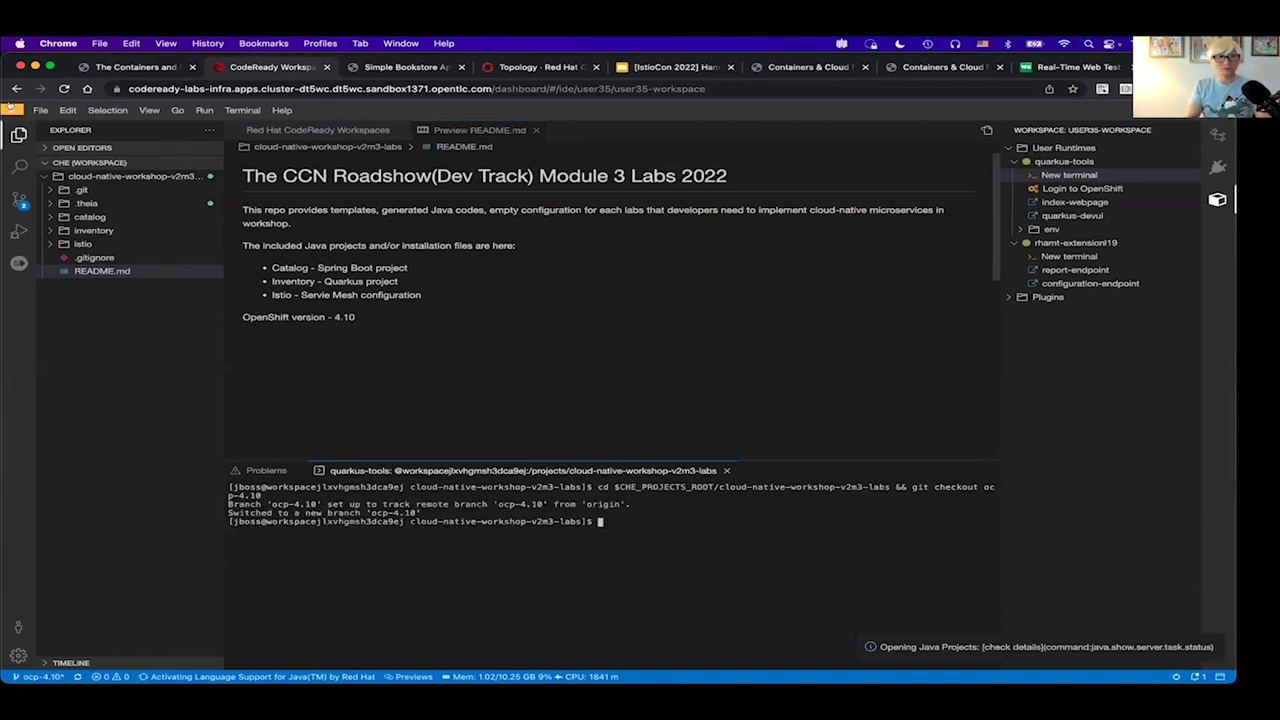
click(1142, 125)
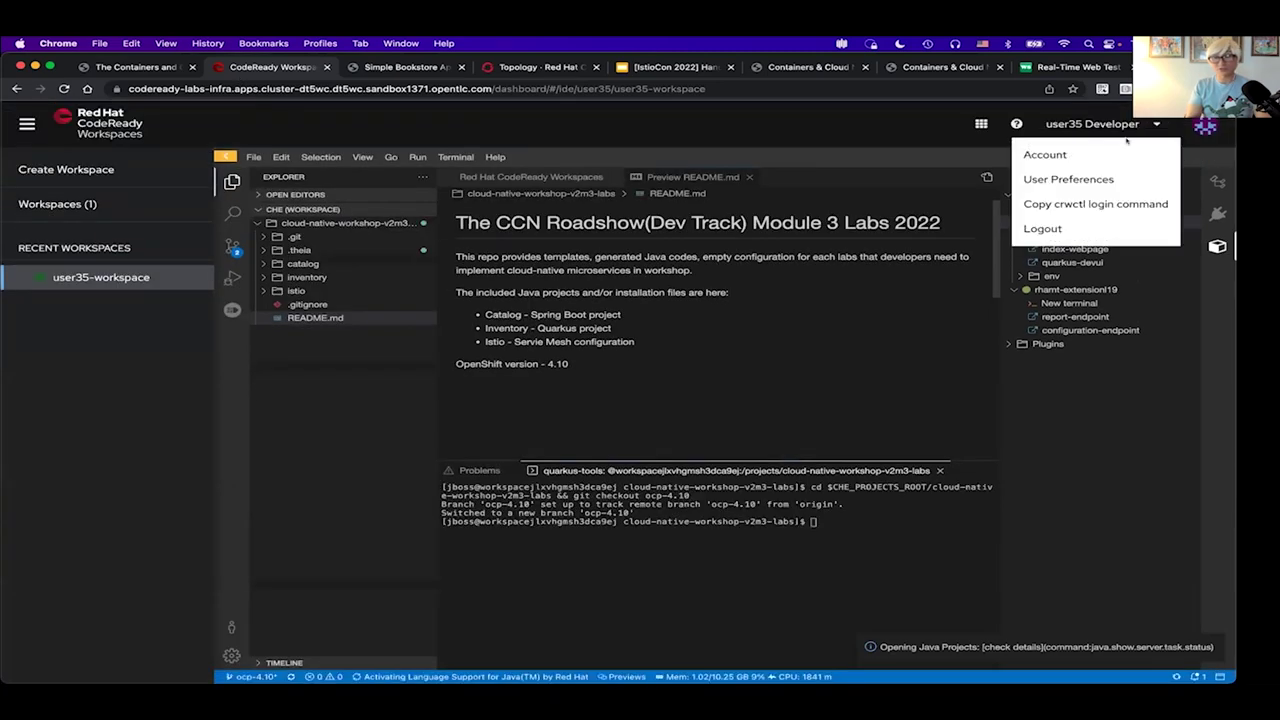
Log out of CodeReady Workspaces and sign back in with the workshop user's username and password.
click(1042, 229)
click(674, 285)
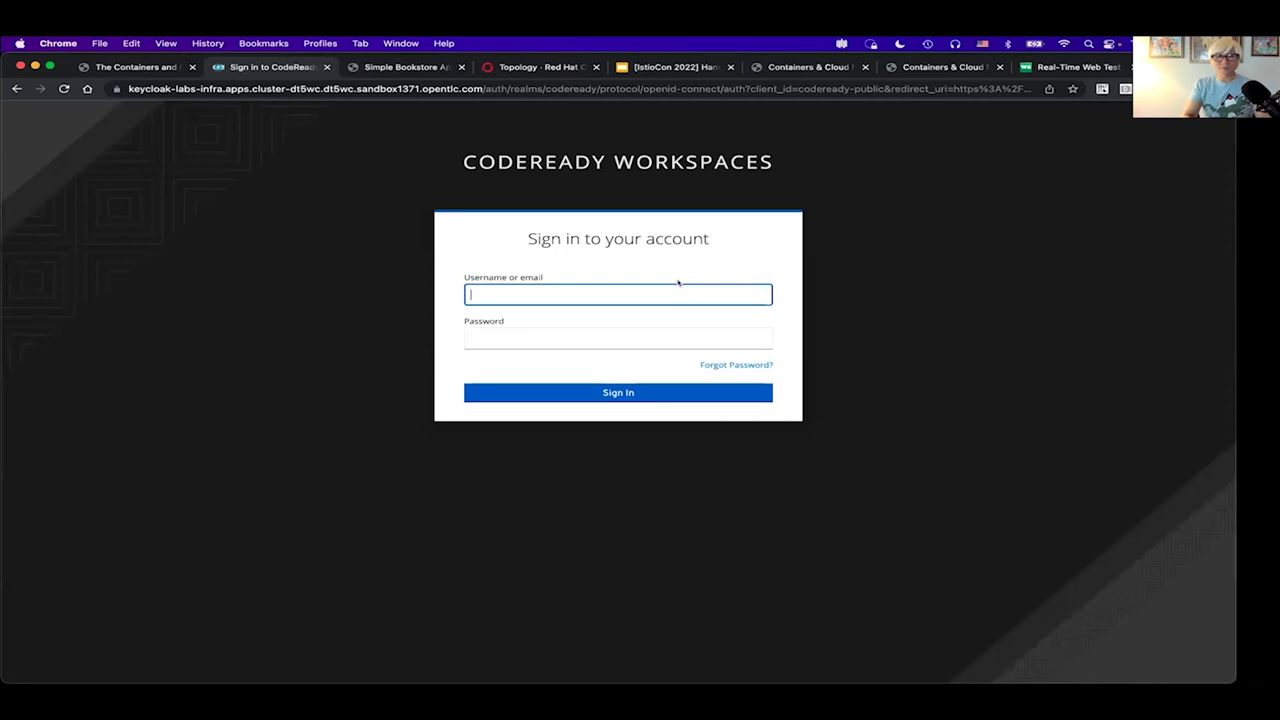
text(sser)
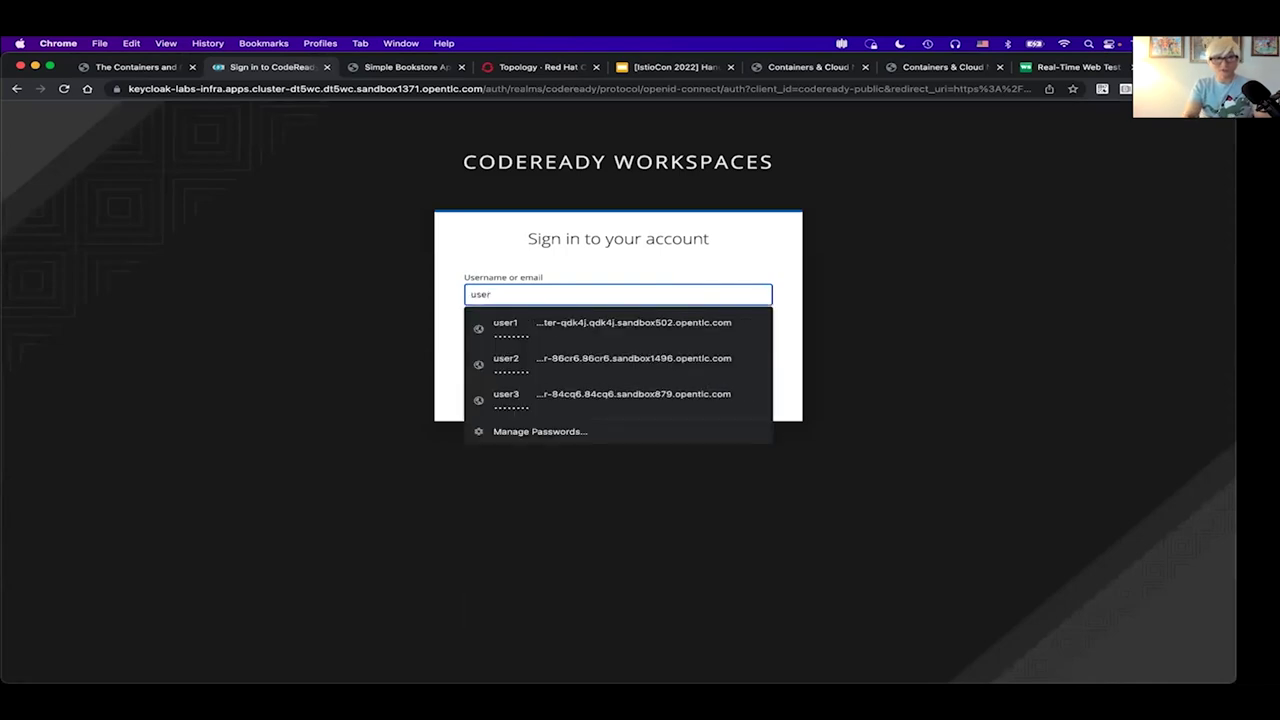
text(37)
key(Tab)
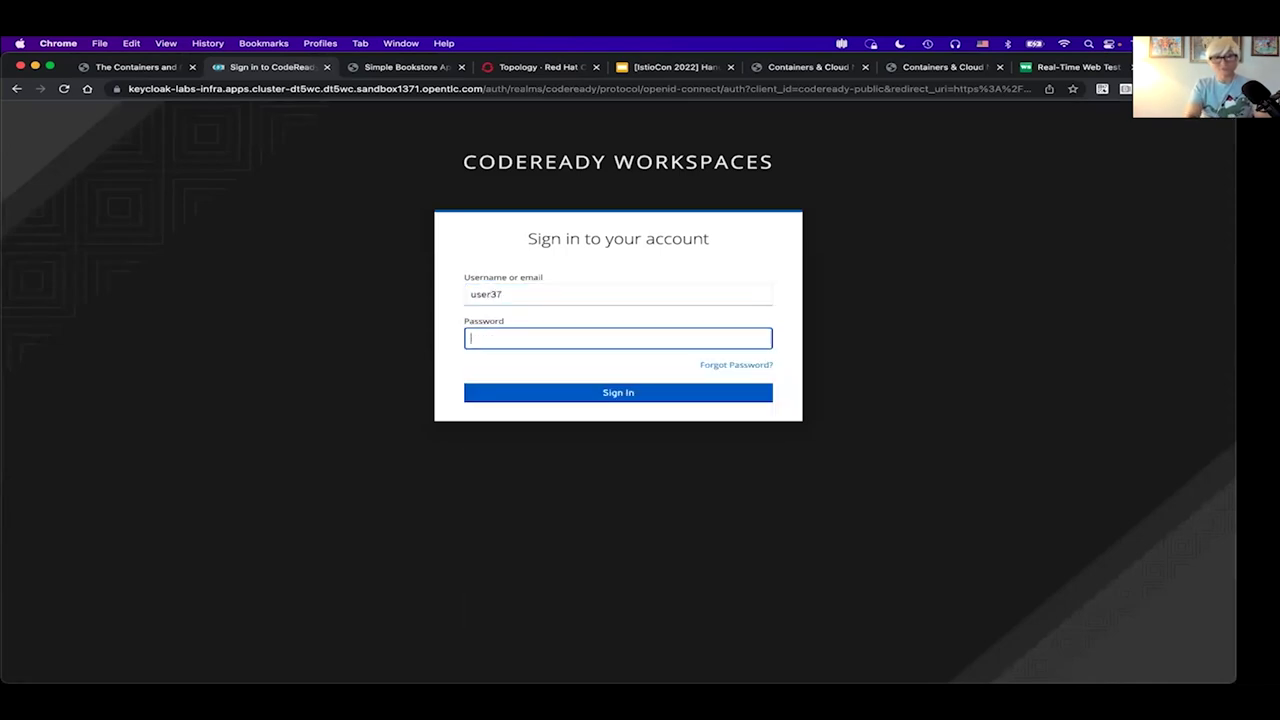
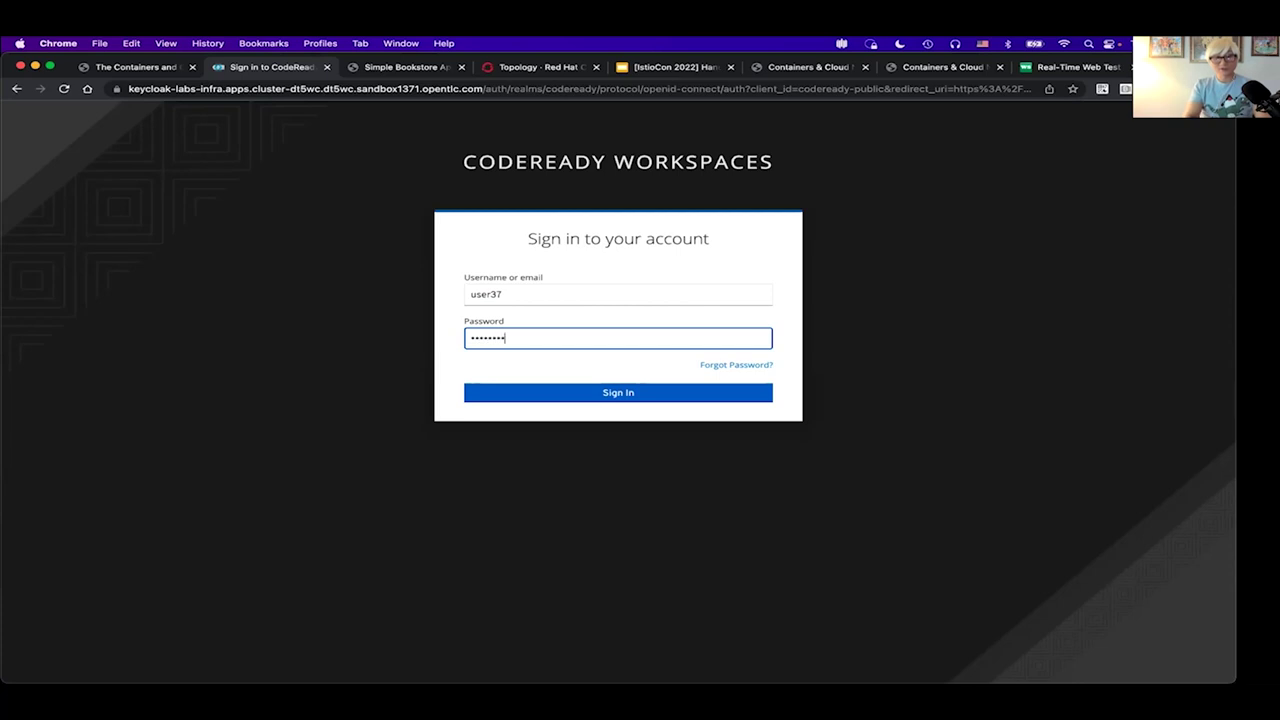
key(Return)
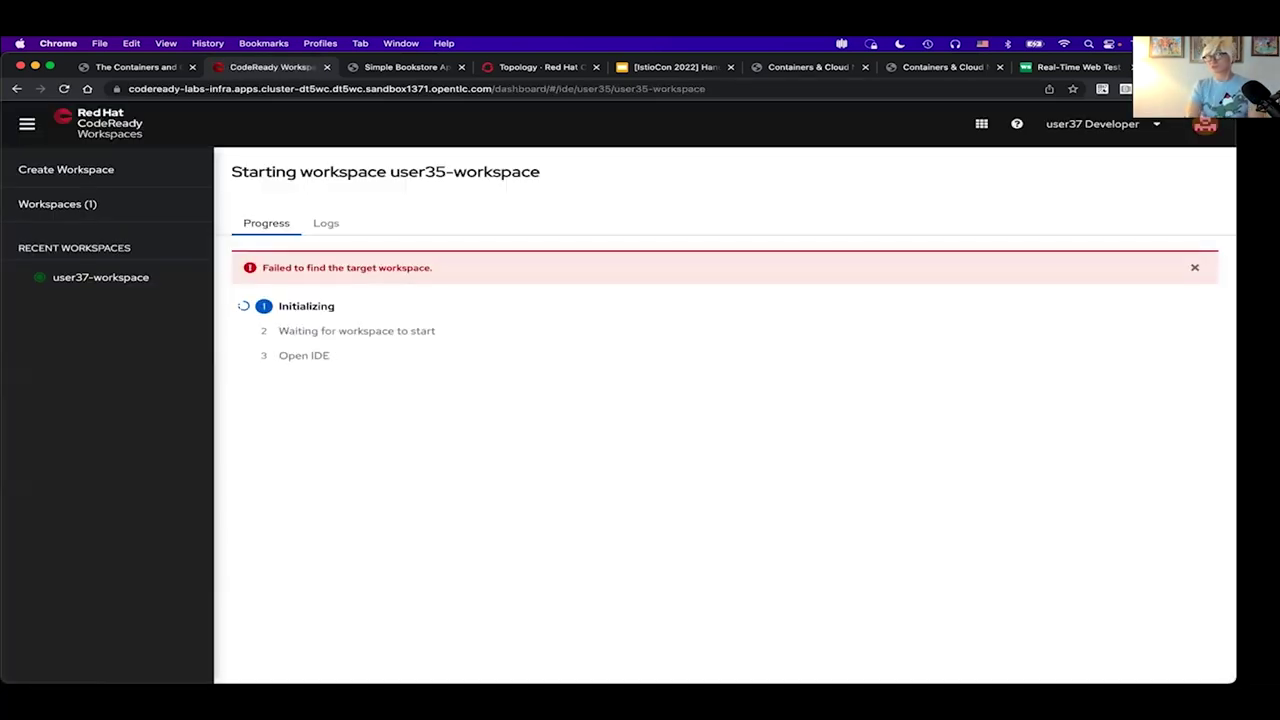
Start the recent user37-workspace and bring up the Clone Repository URL prompt.
click(133, 278)
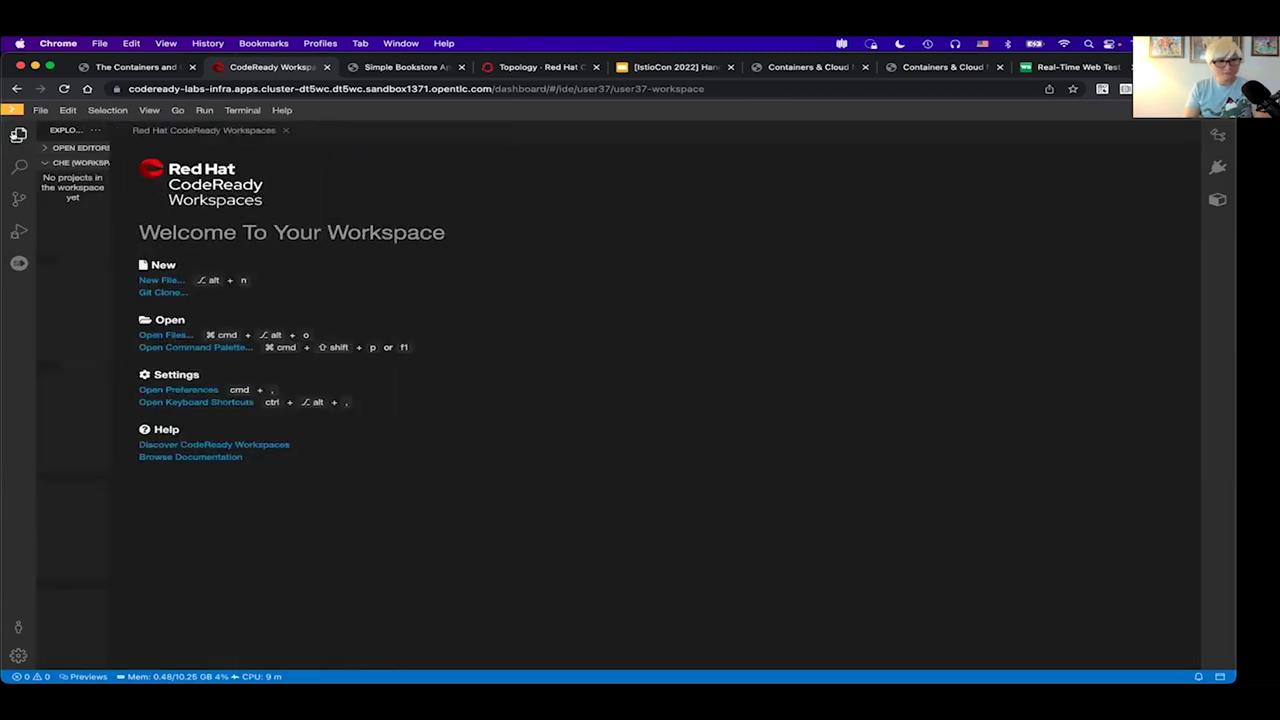
click(157, 219)
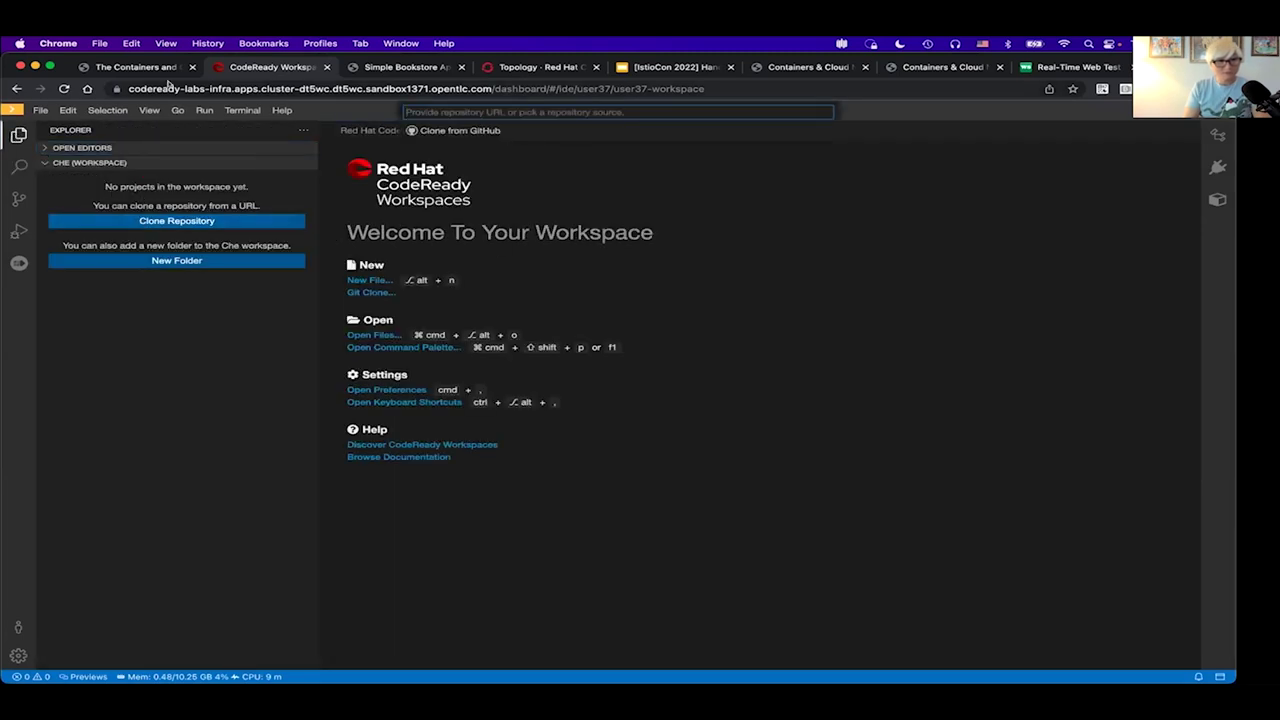
Clone the cloud-native-workshop-v2m3-labs repository URL from the lab guide into the projects folder.
key(ctrl+shift+Tab)
scroll(443, 296, up, 10)
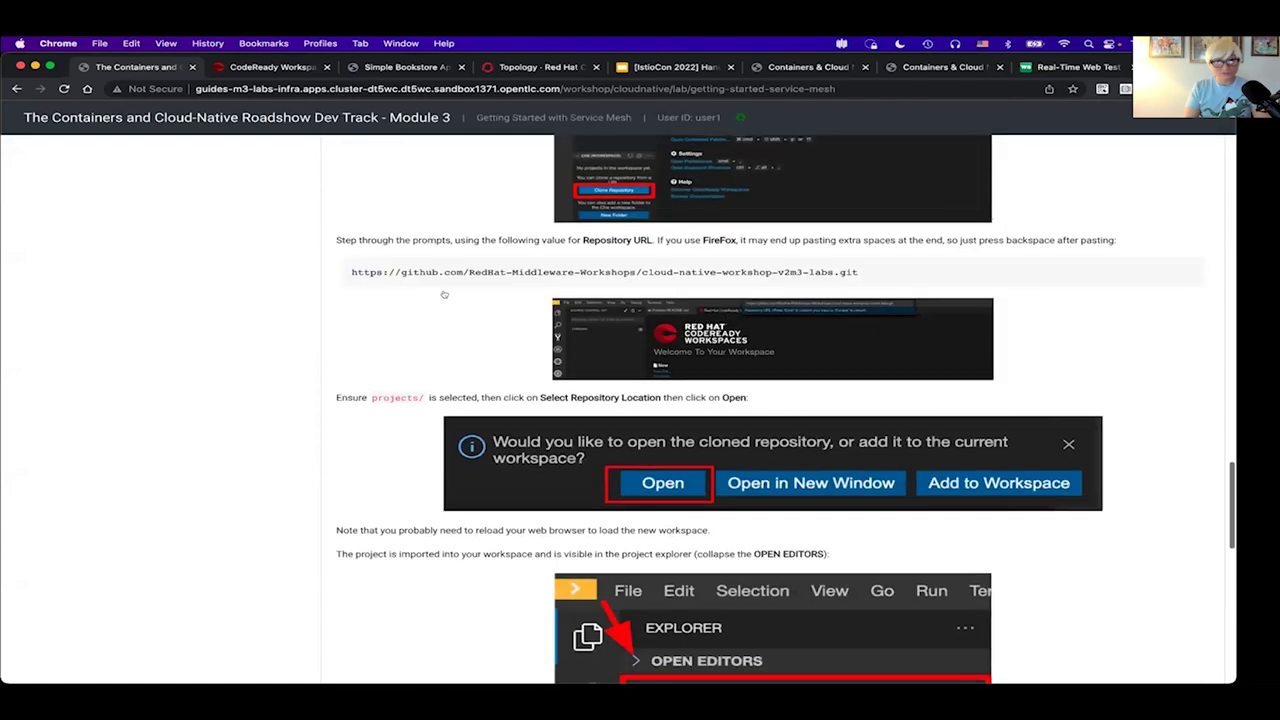
triple_click(443, 299)
key(super+c)
key(ctrl+Tab)
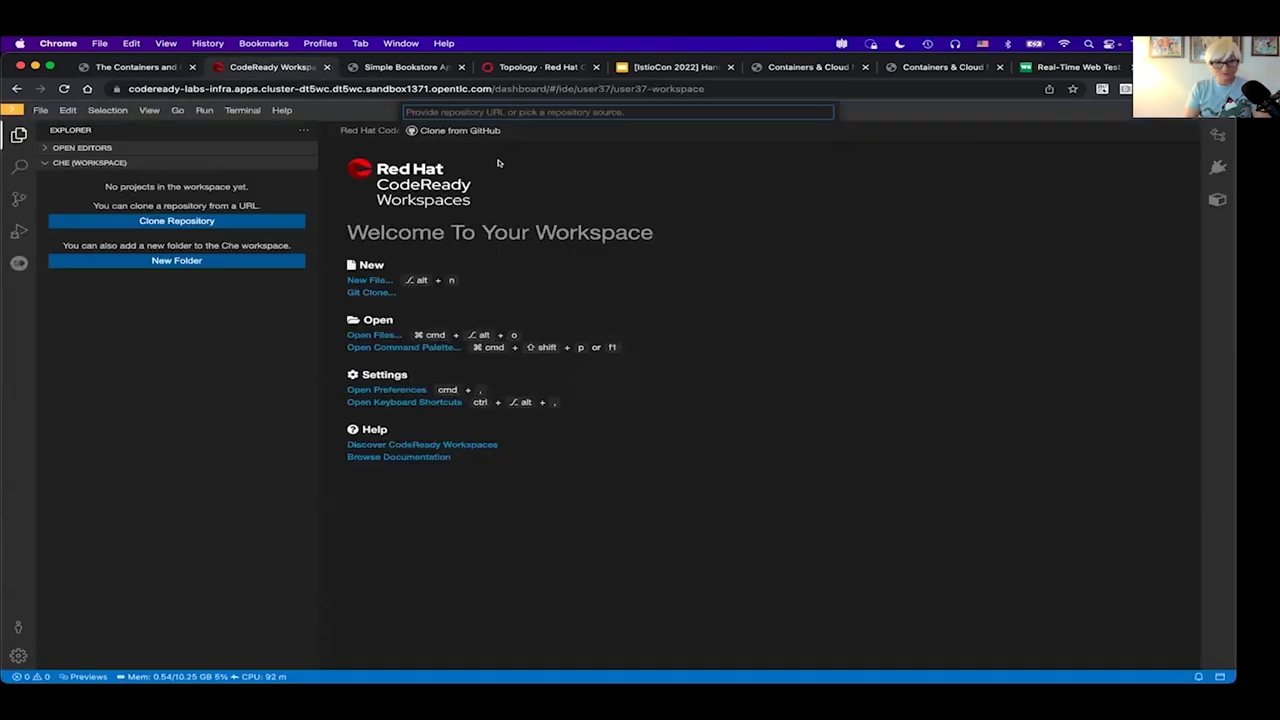
key(super+v)
key(Return)
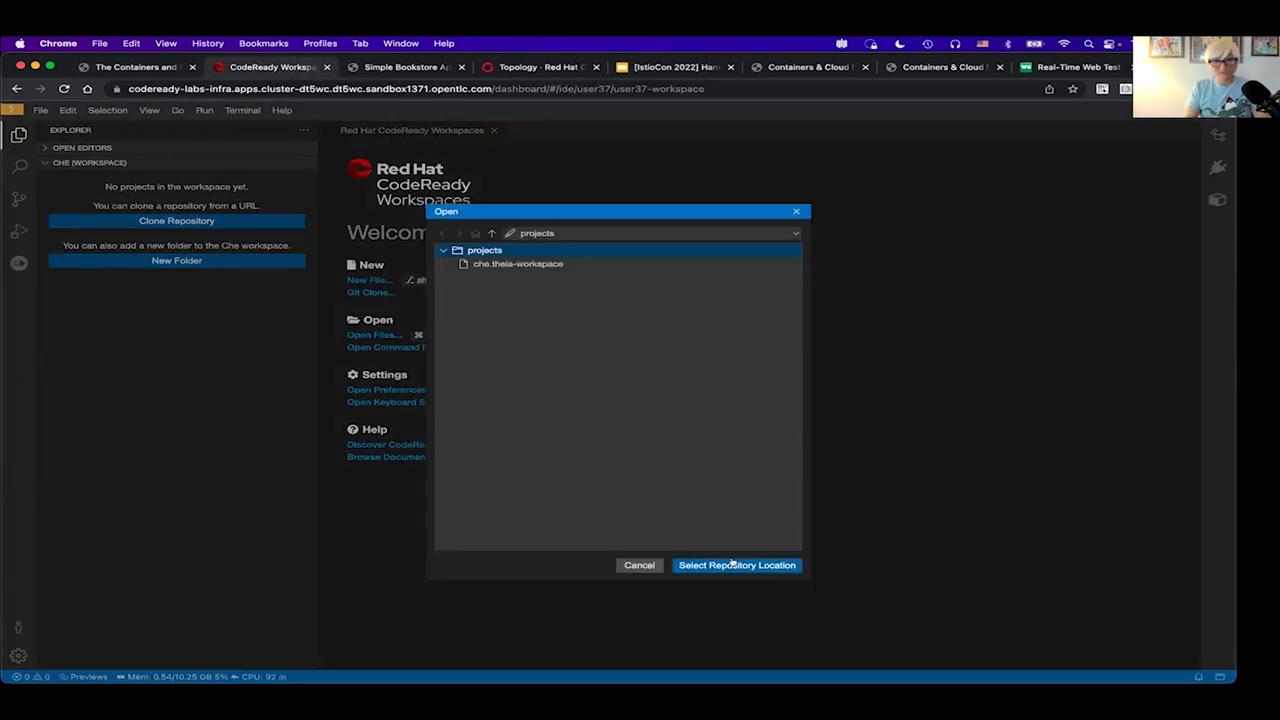
click(735, 564)
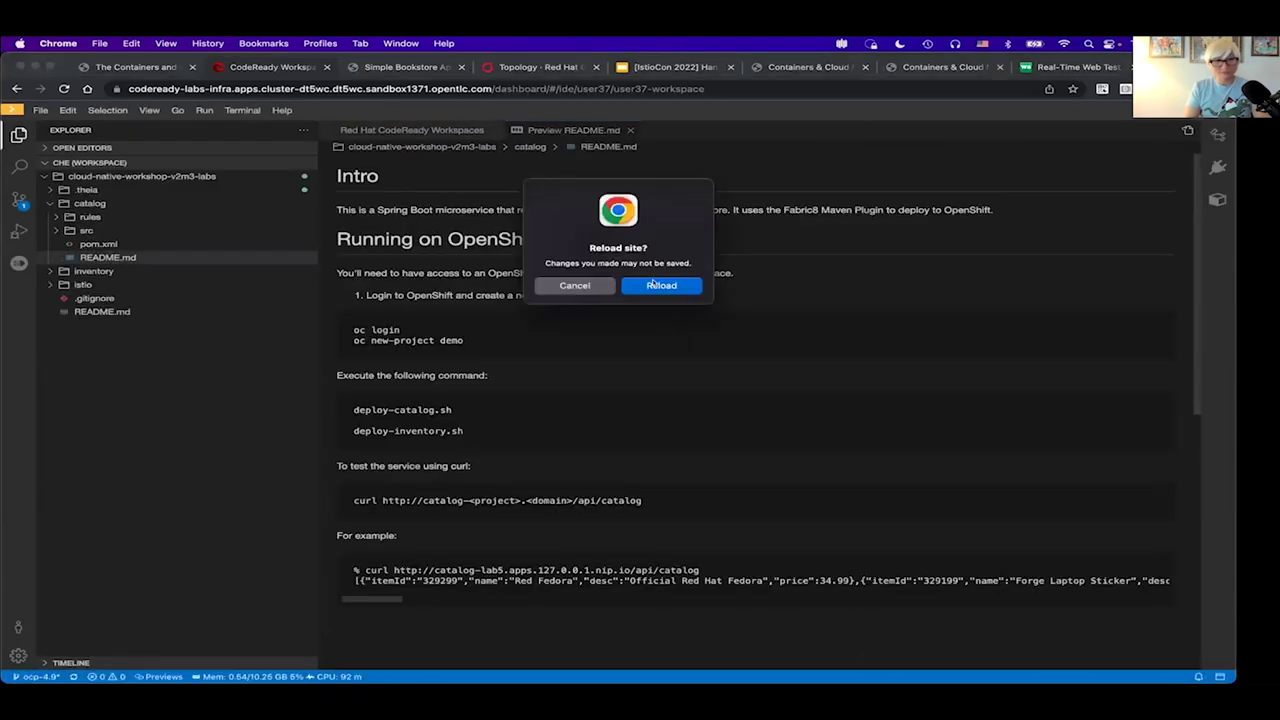
Confirm the workspace reload, collapse Open Editors and show the workspace runtimes panel.
click(652, 284)
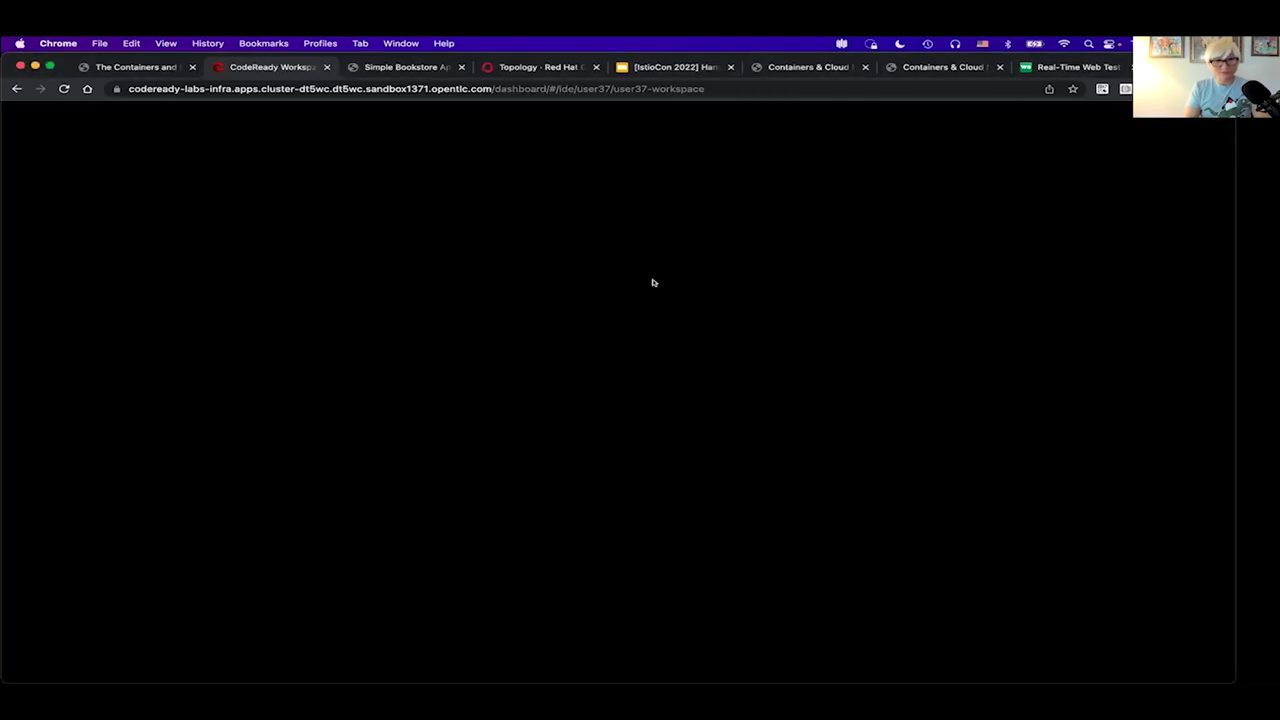
click(138, 70)
scroll(391, 517, down, 10)
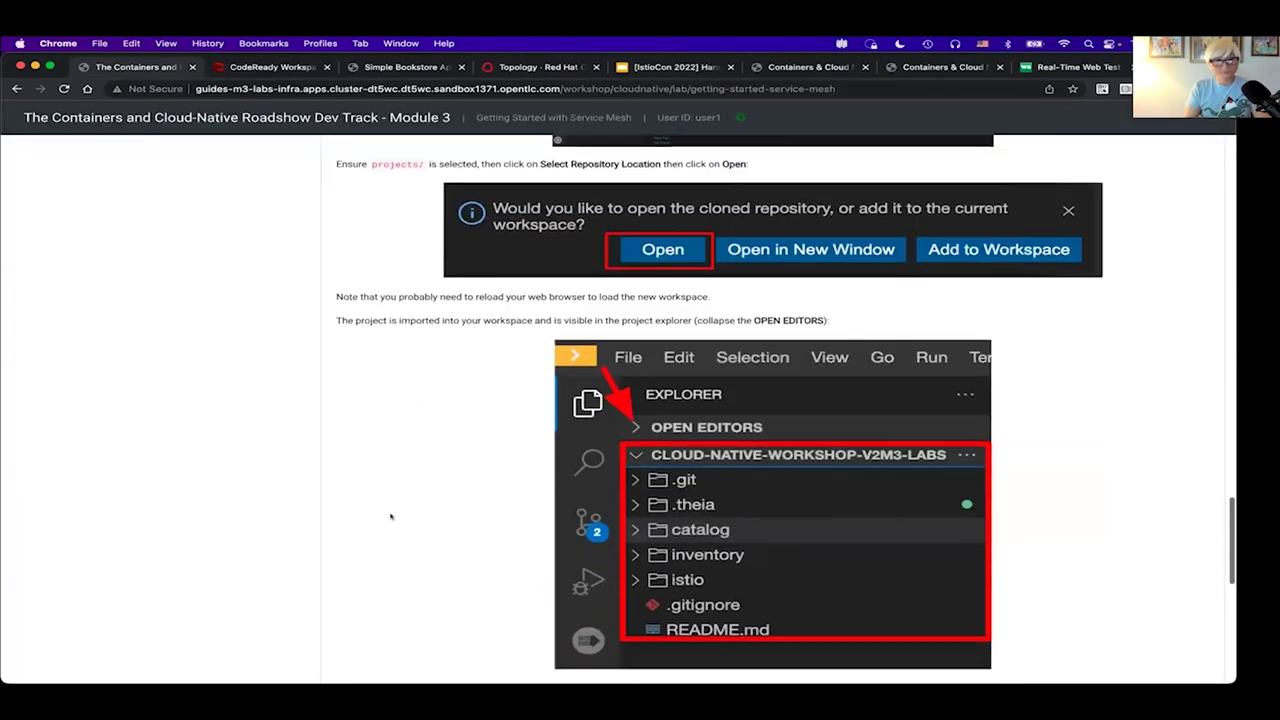
click(260, 67)
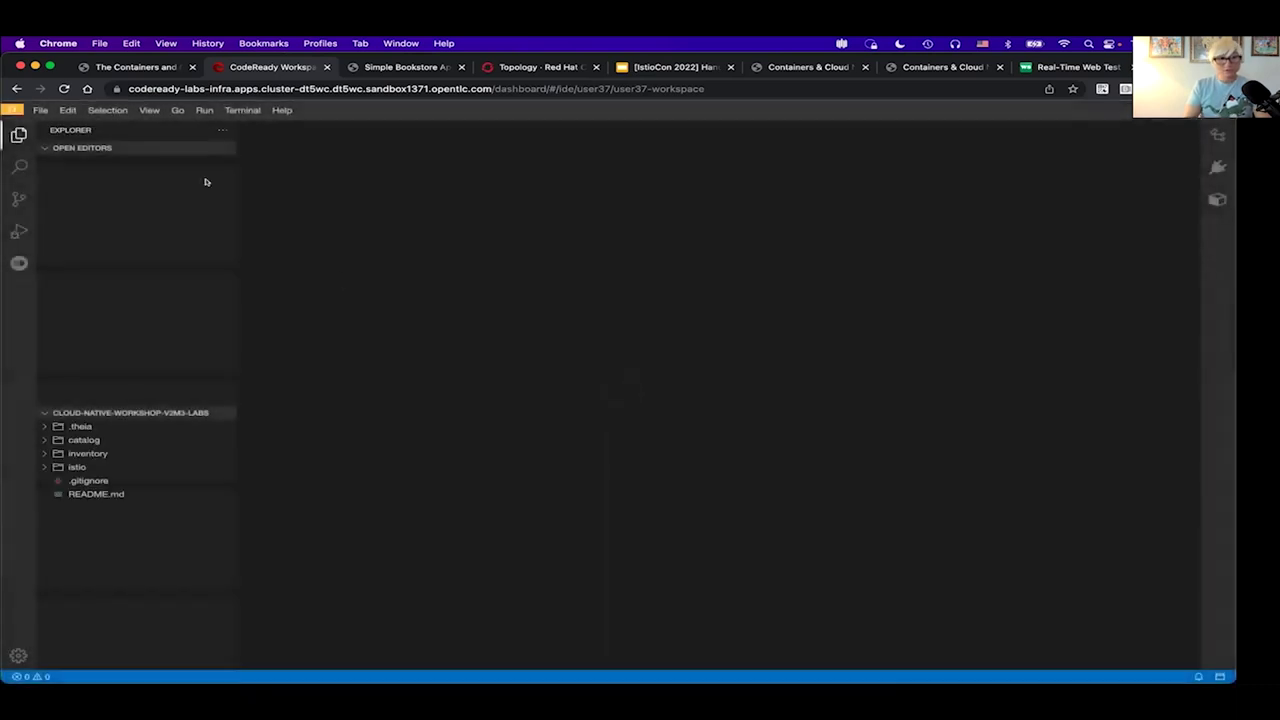
click(66, 148)
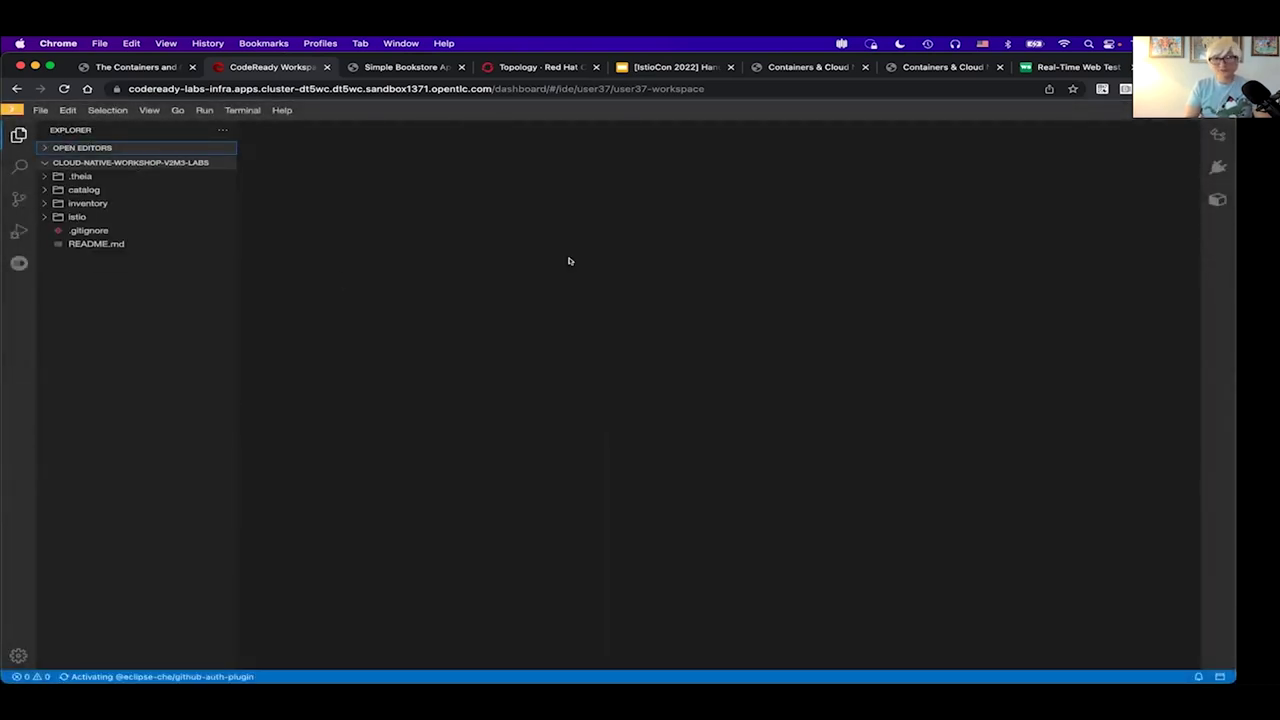
click(1217, 199)
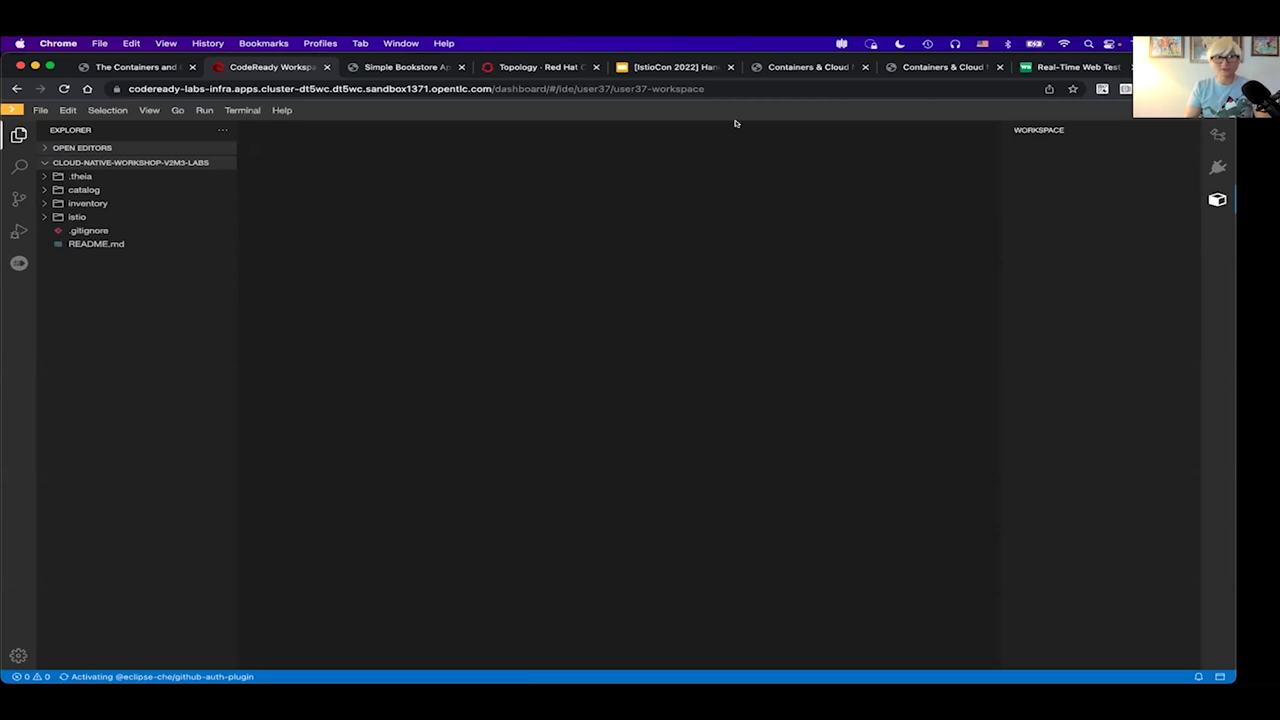
Reload the workspace page and close the README preview and welcome tabs.
click(843, 86)
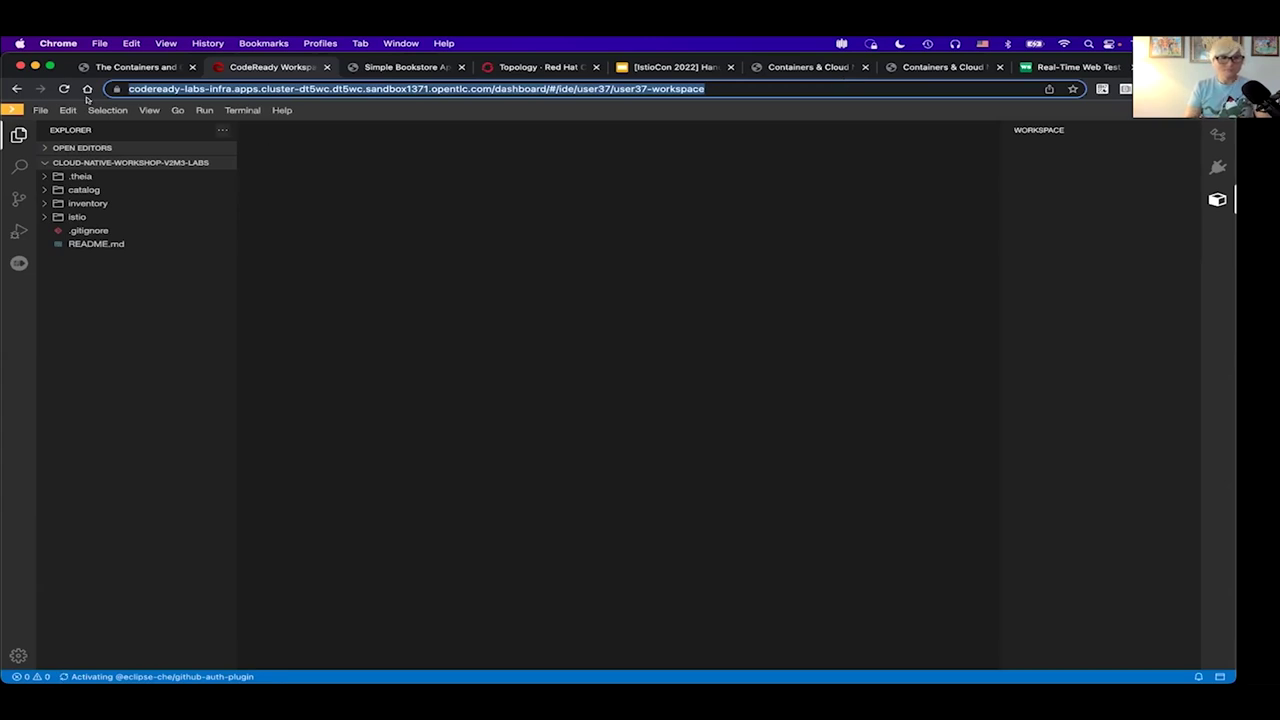
click(60, 89)
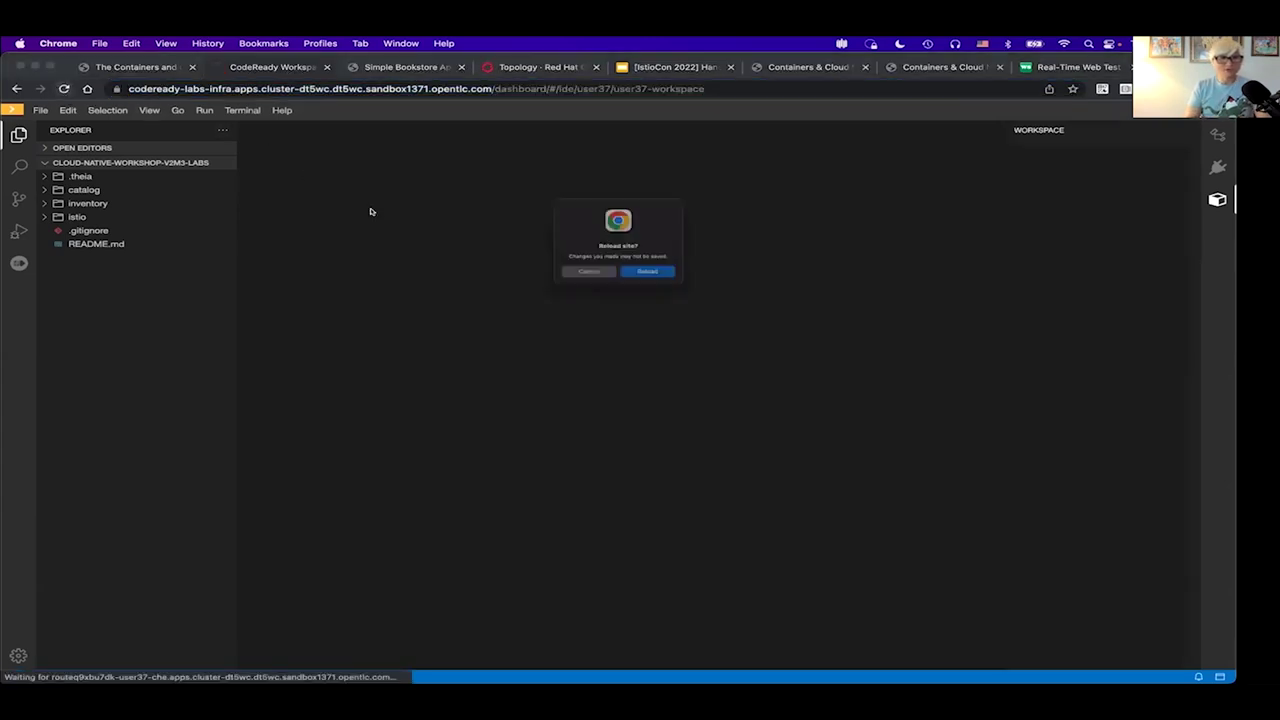
click(669, 280)
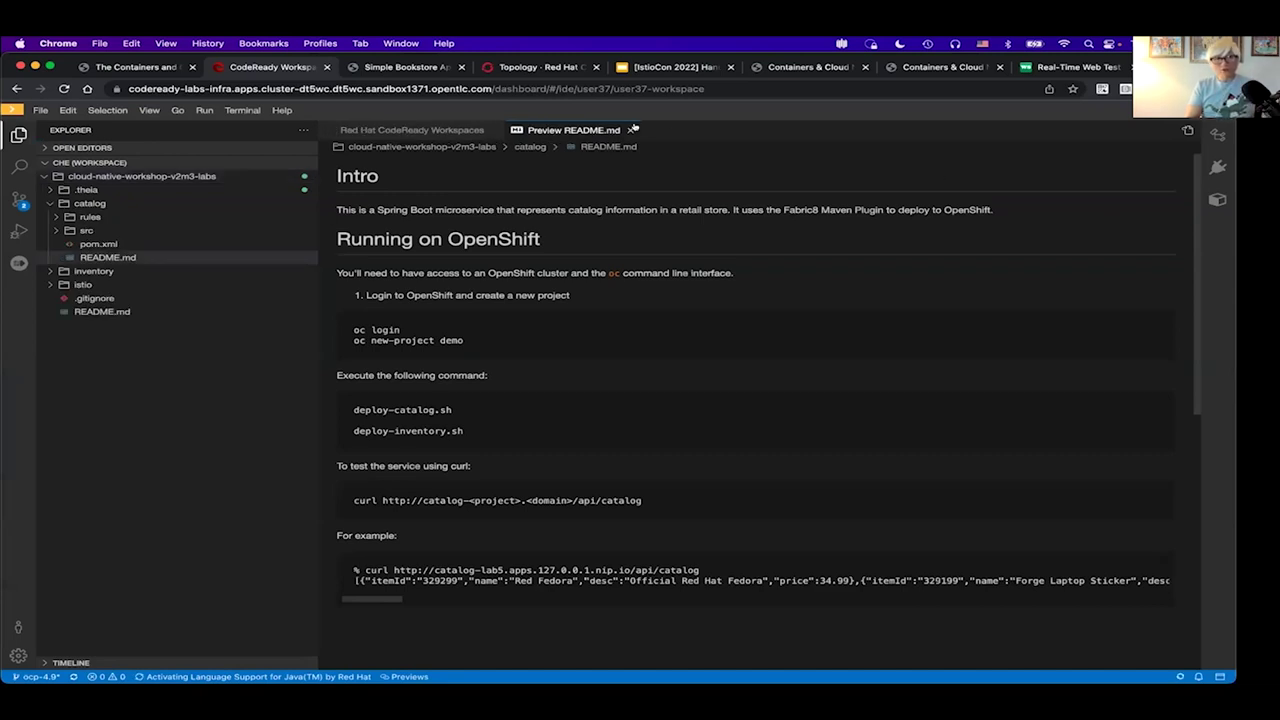
click(632, 130)
click(490, 130)
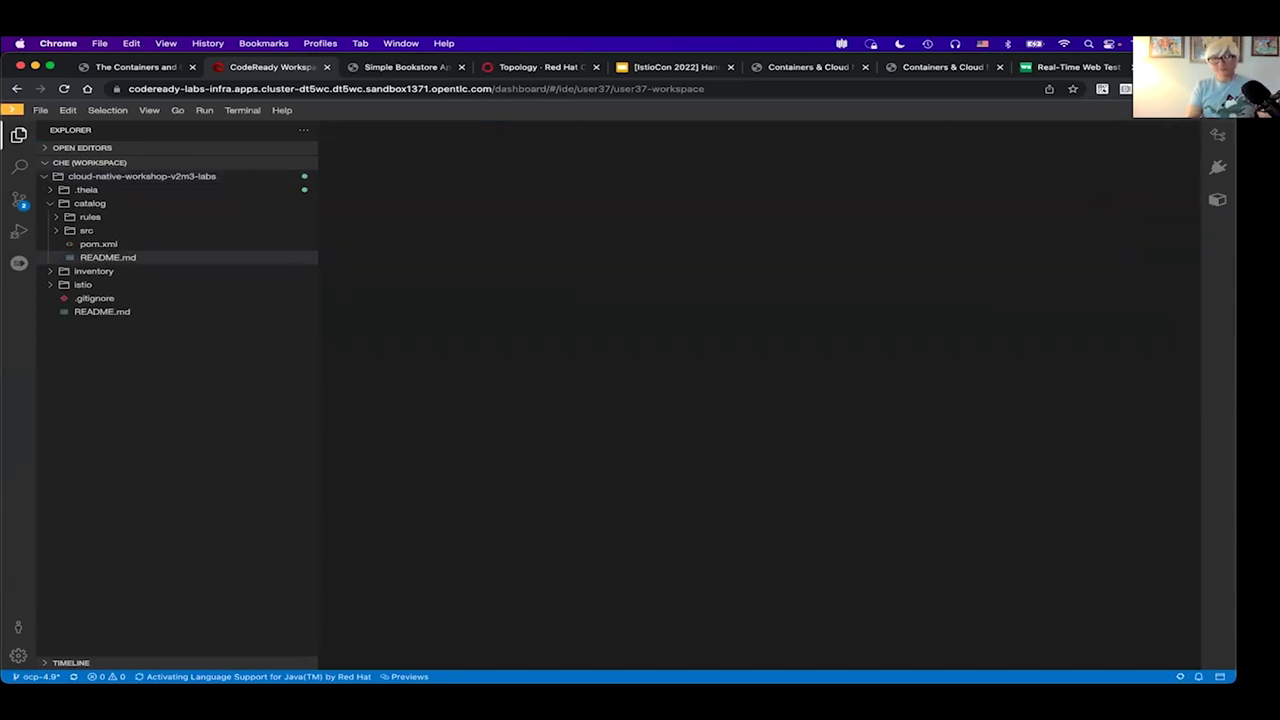
Run git checkout ocp-4.10 in a new quarkus-tools terminal.
click(1217, 199)
click(1075, 174)
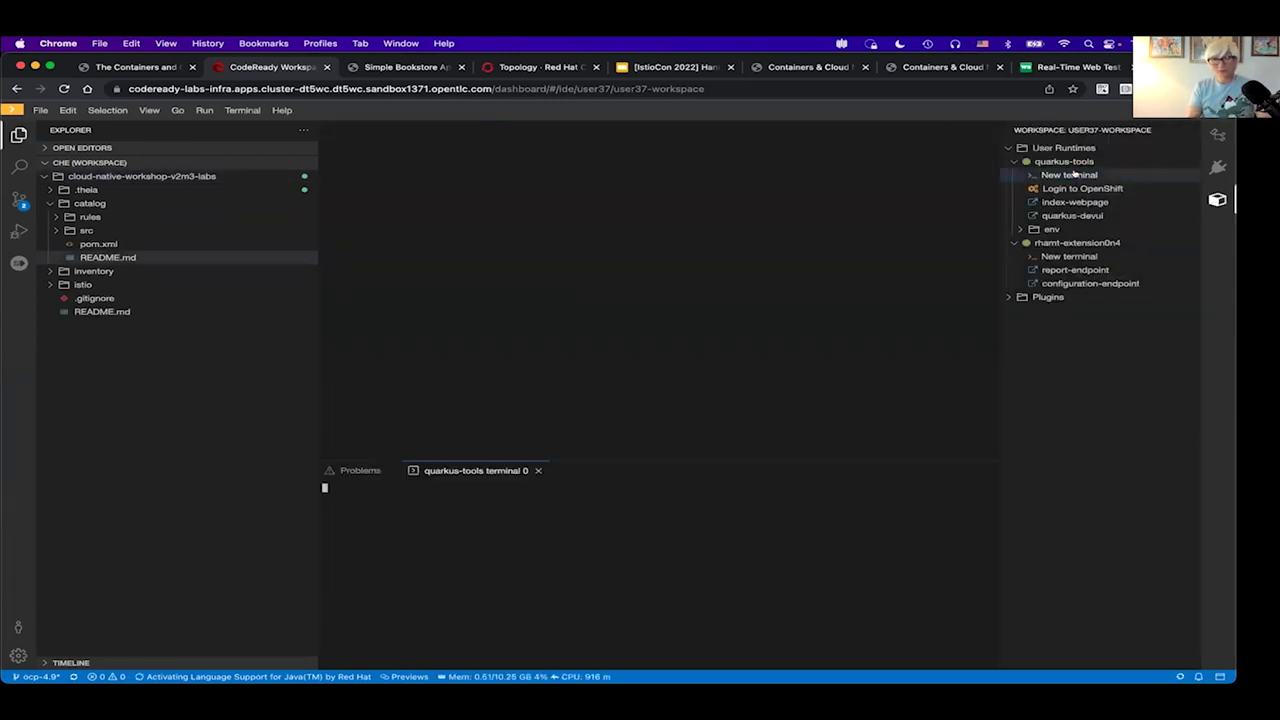
text(cd $CHE_PROJECTS_ROOT/cloud-native-workshop-v2m3-labs && git checkout ocp-4.10)
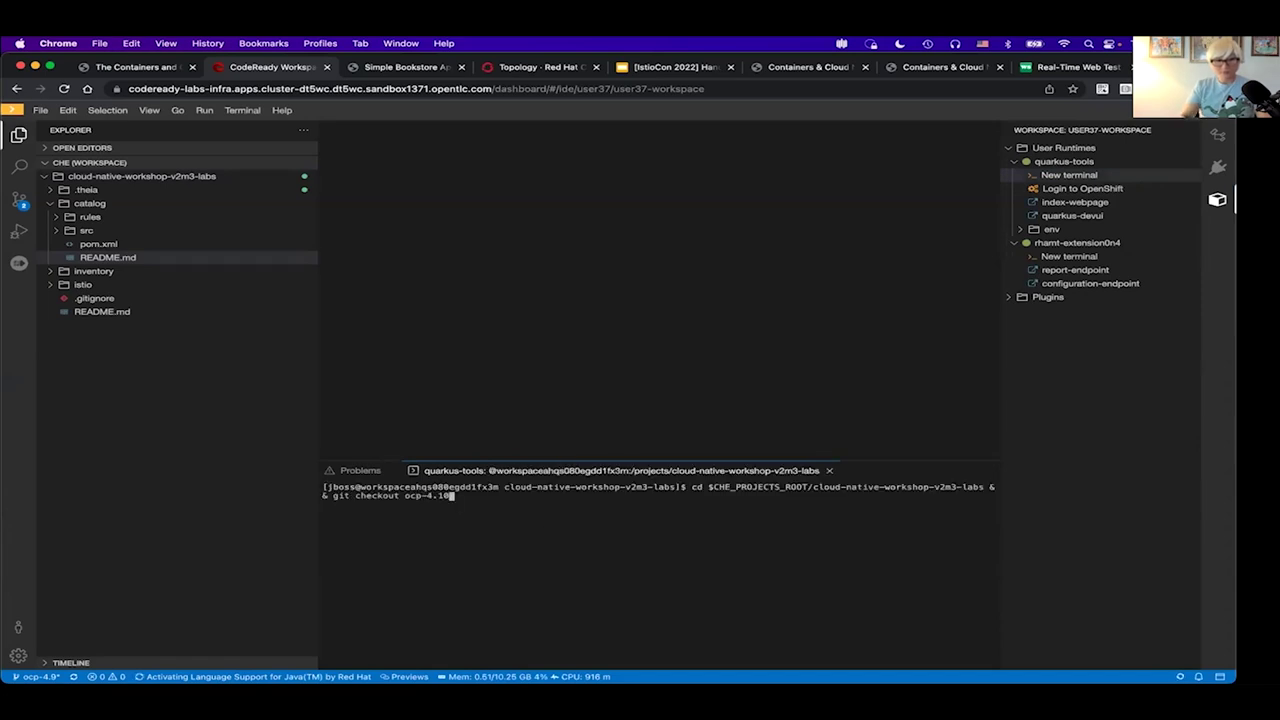
key(Return)
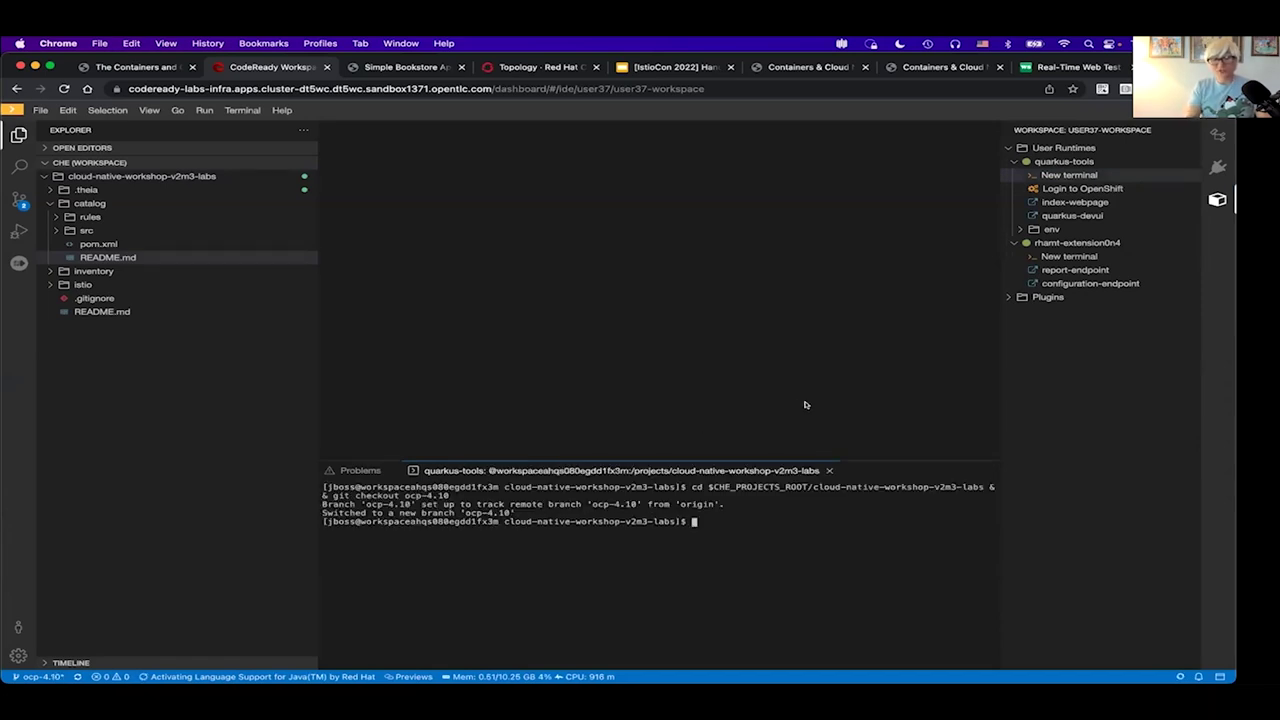
Log in to OpenShift from the workspace and close the login terminal.
click(1078, 189)
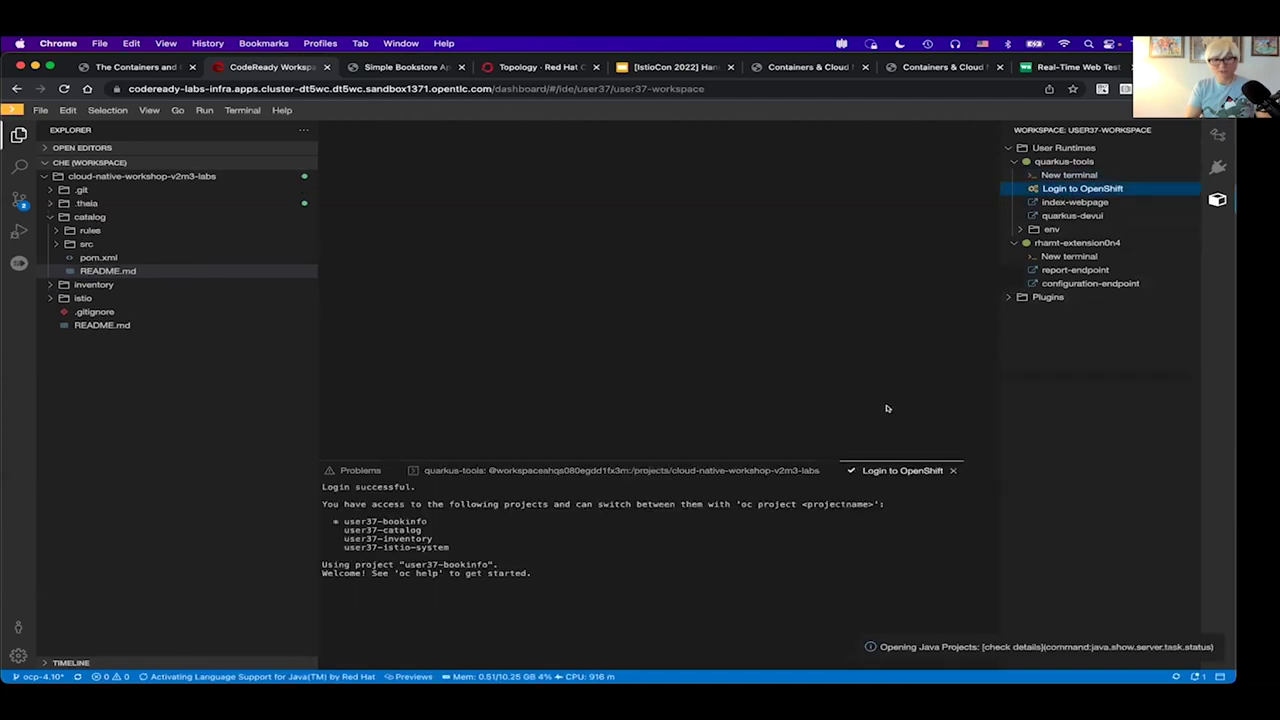
drag(337, 519, 441, 519)
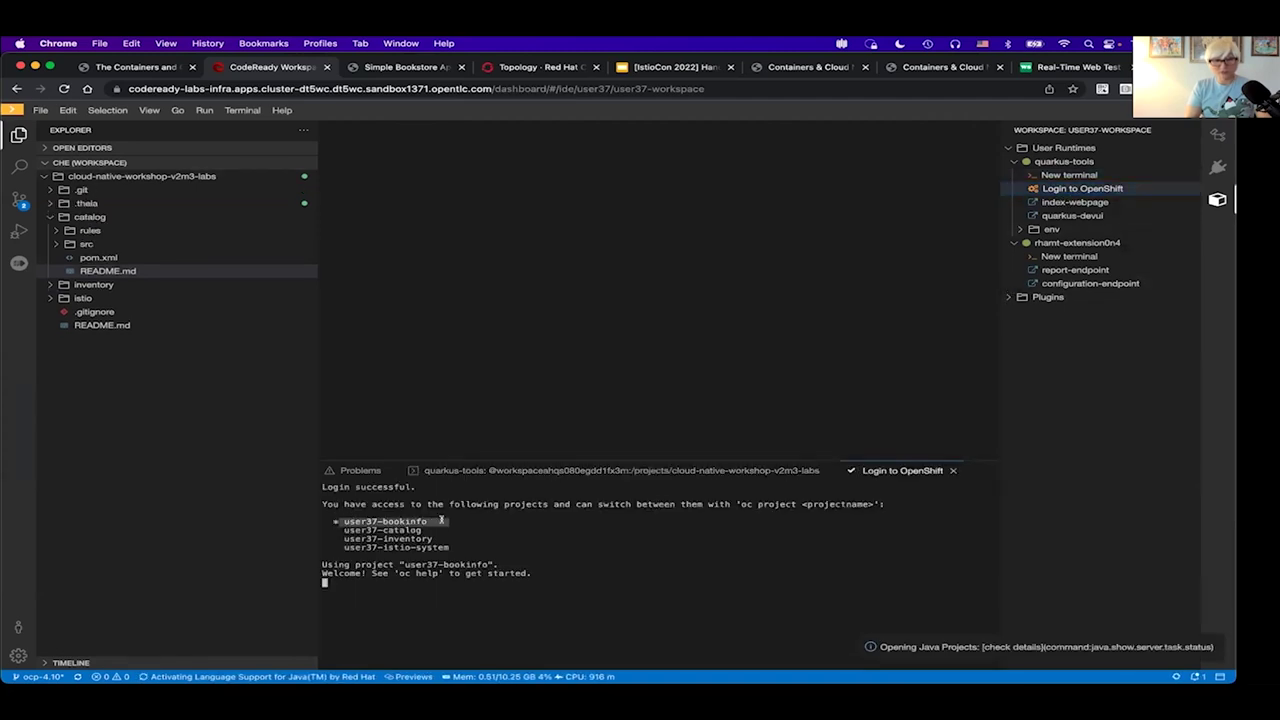
click(953, 470)
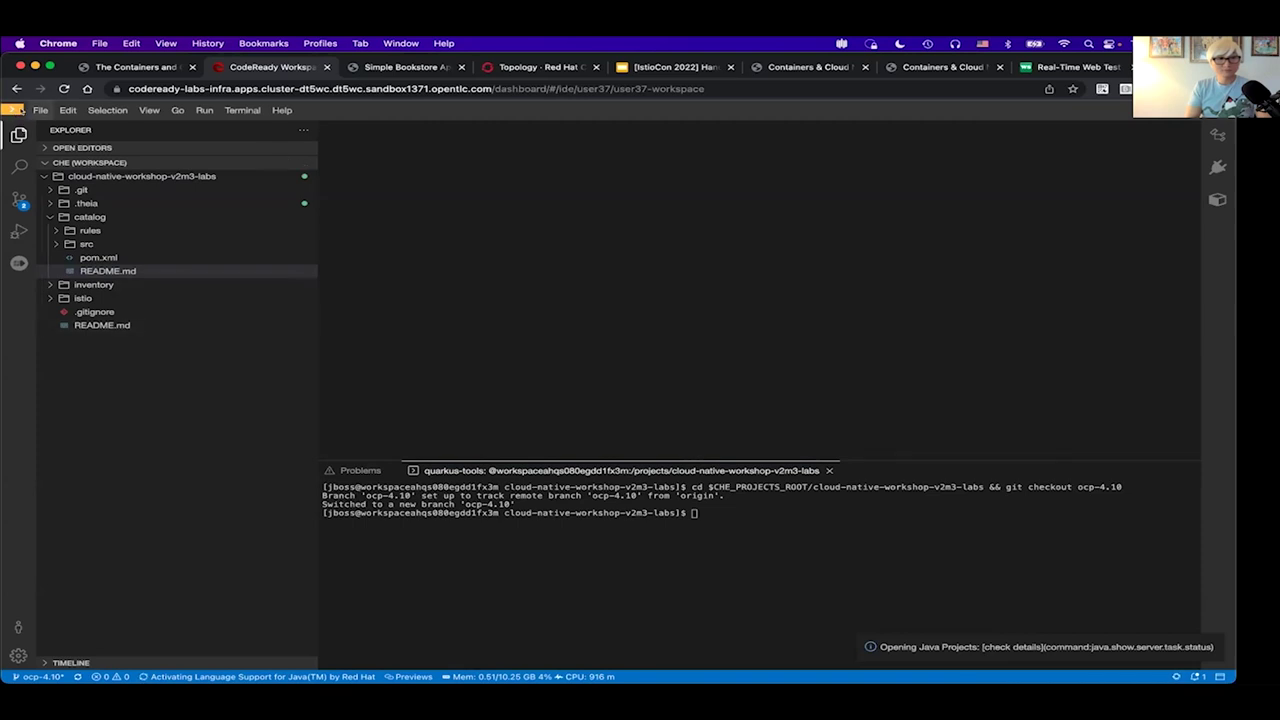
Log out of CodeReady Workspaces from the dashboard account menu.
click(14, 108)
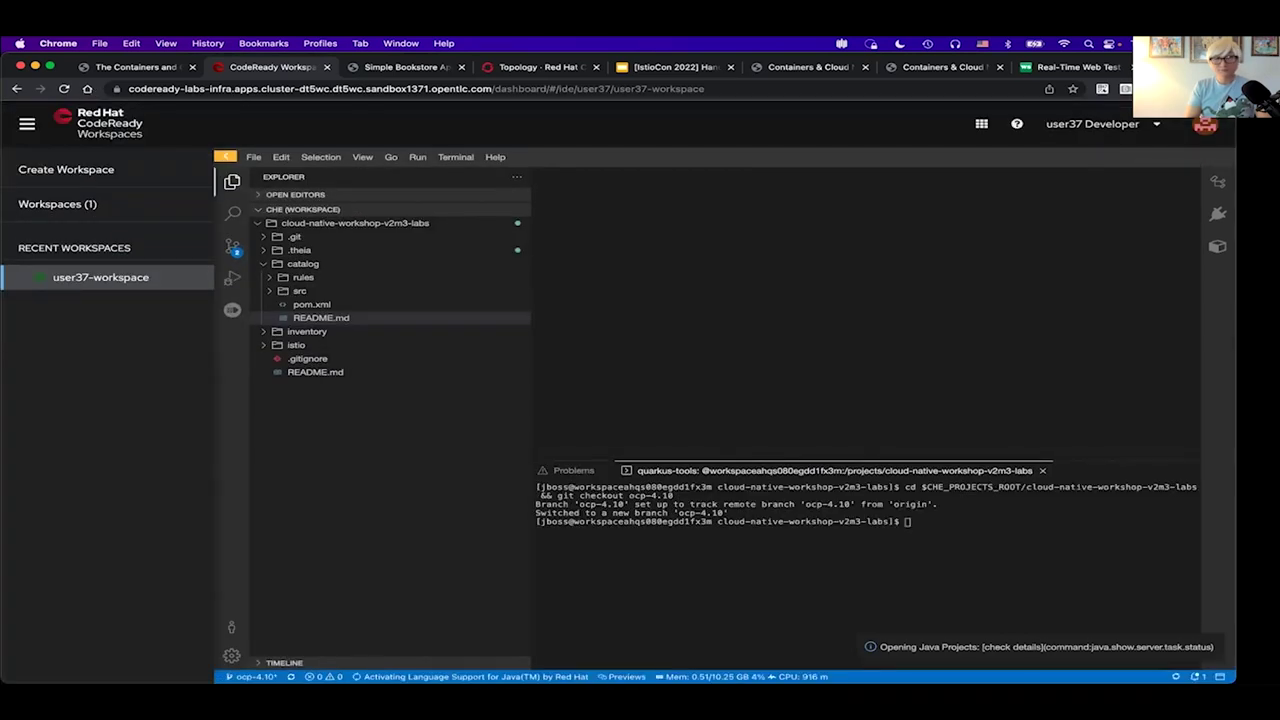
click(1100, 126)
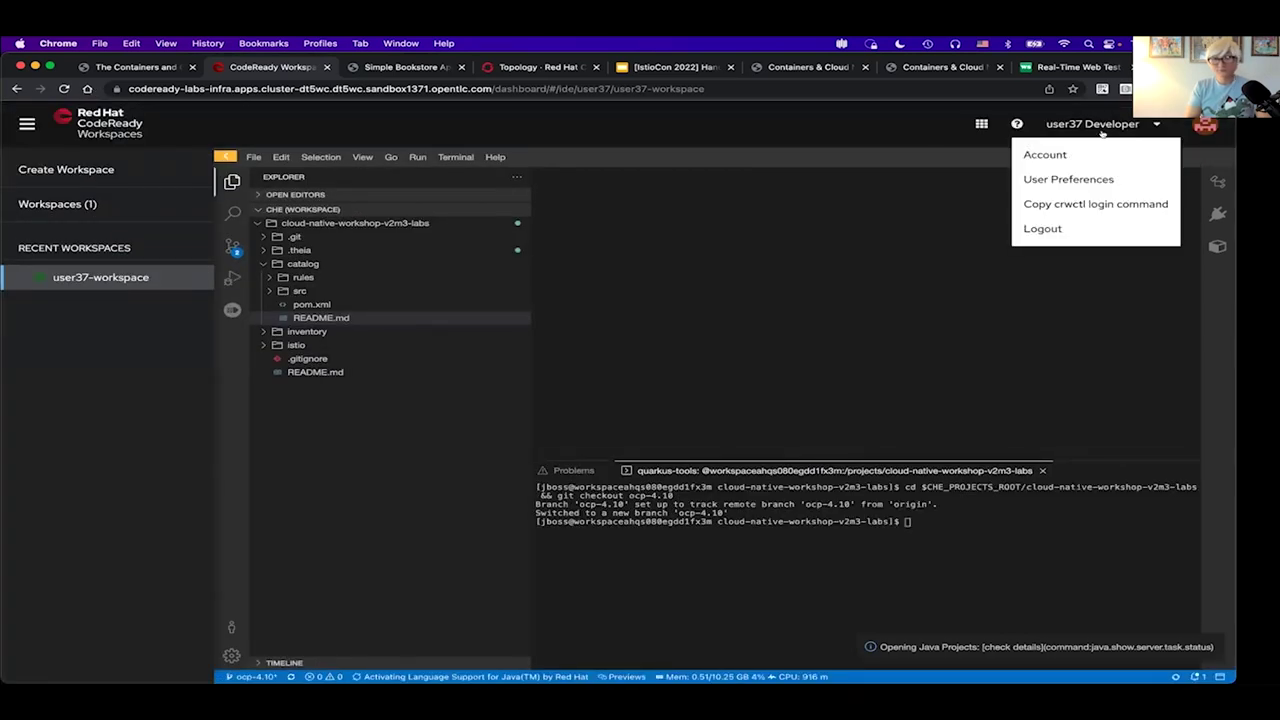
click(1090, 227)
click(660, 285)
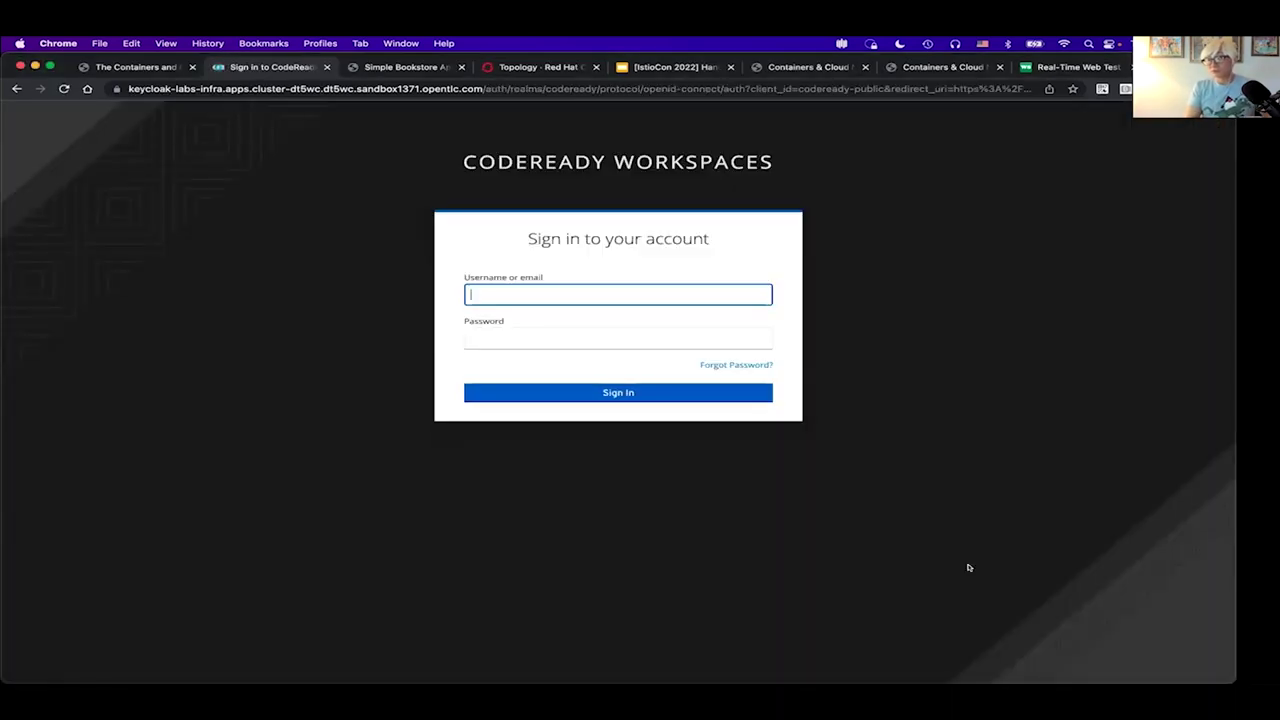
Sign in as another lab user with that user's password and open the recent workspace.
click(559, 299)
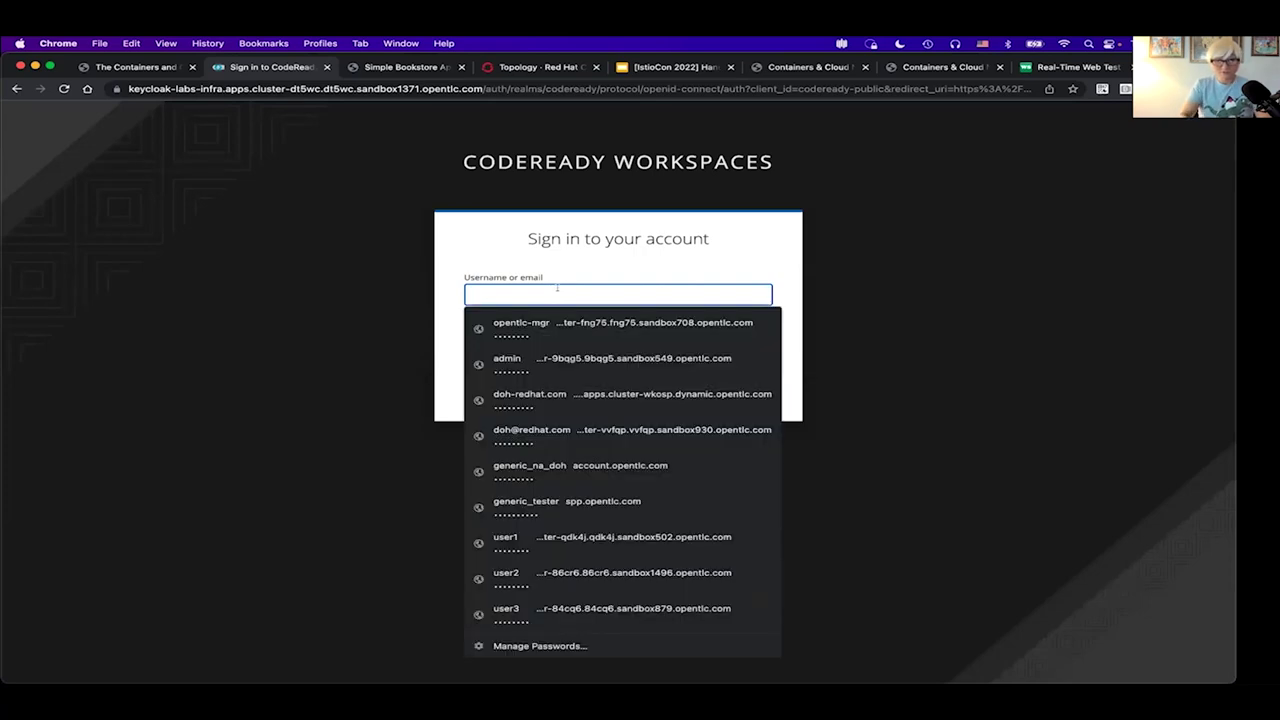
text(user39)
key(Tab)
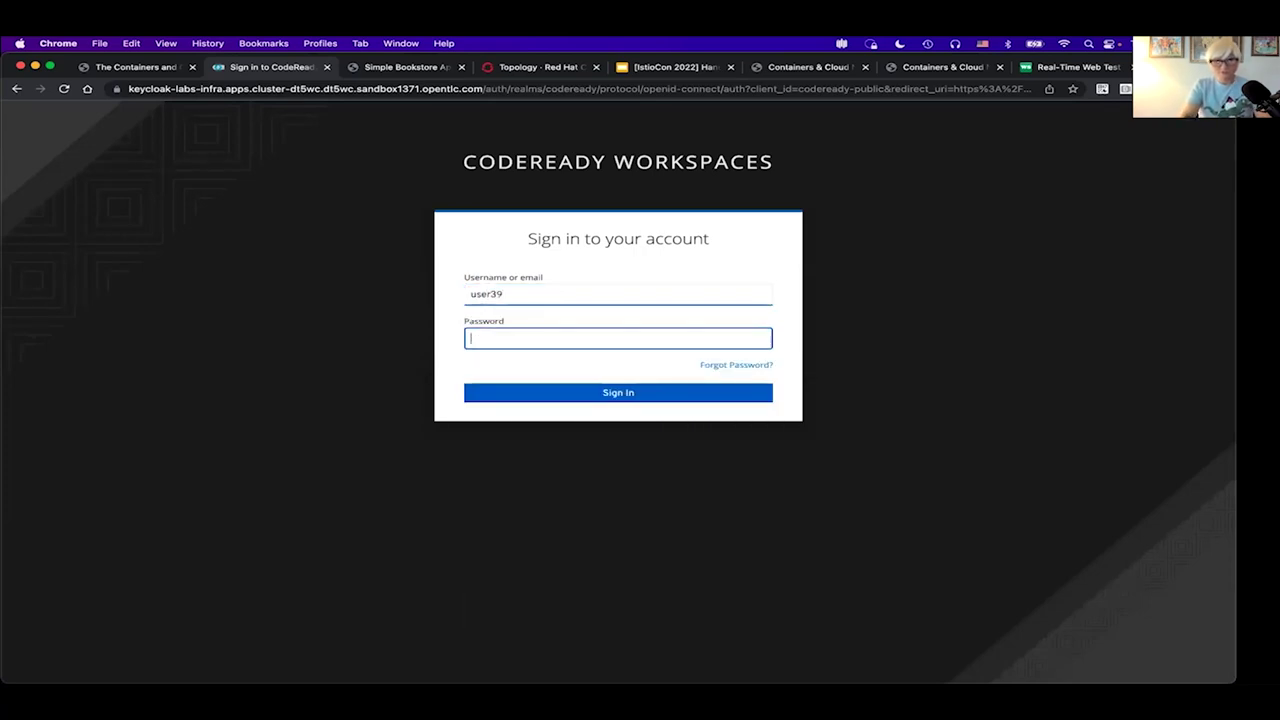
key(Return)
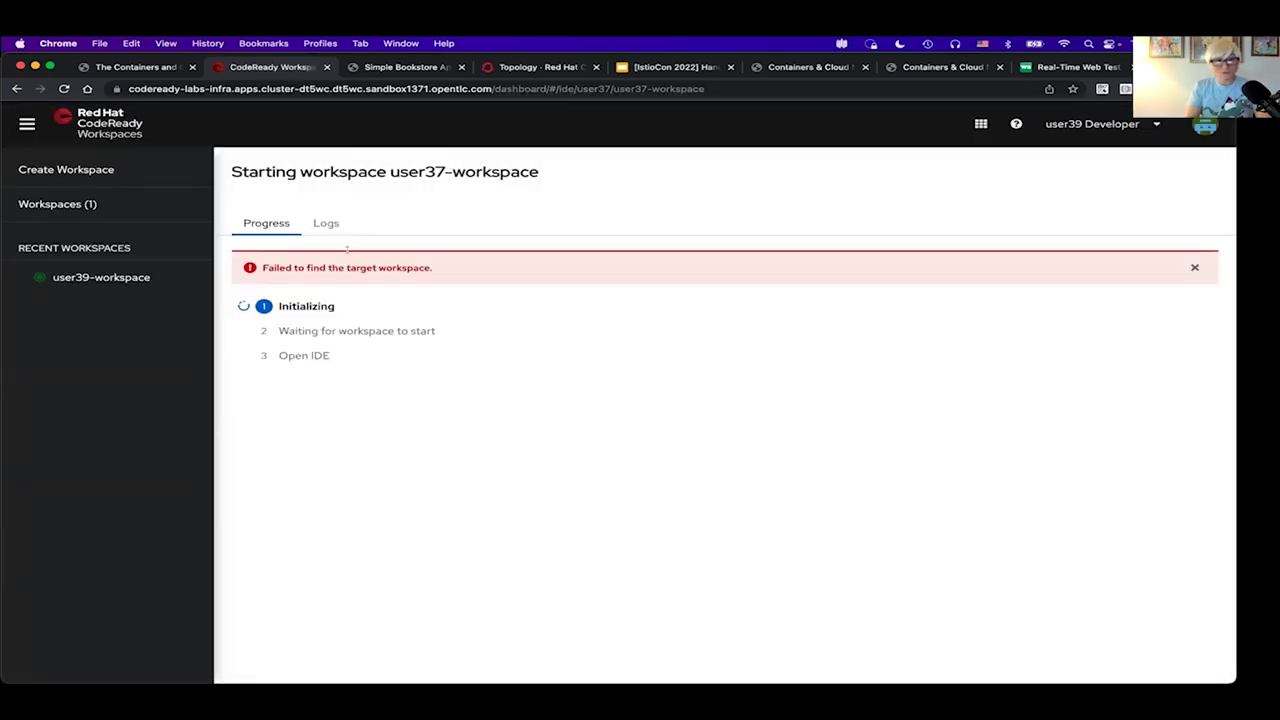
drag(260, 268, 452, 269)
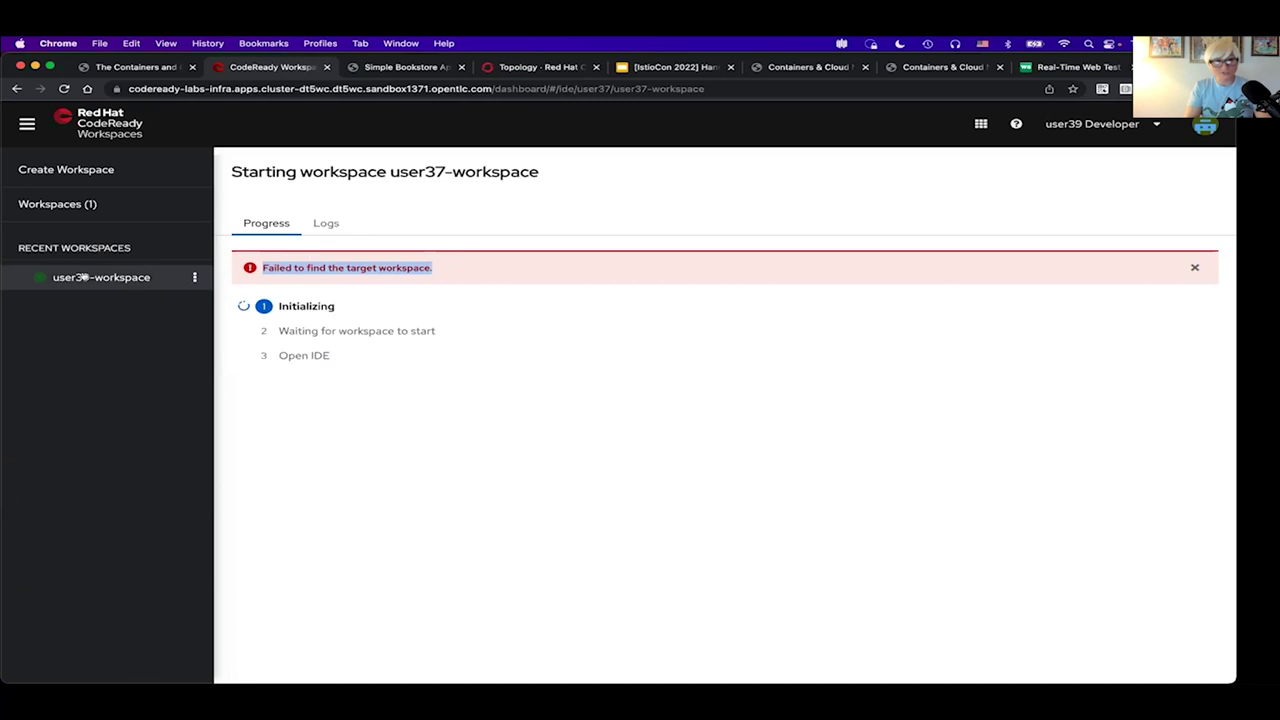
click(84, 277)
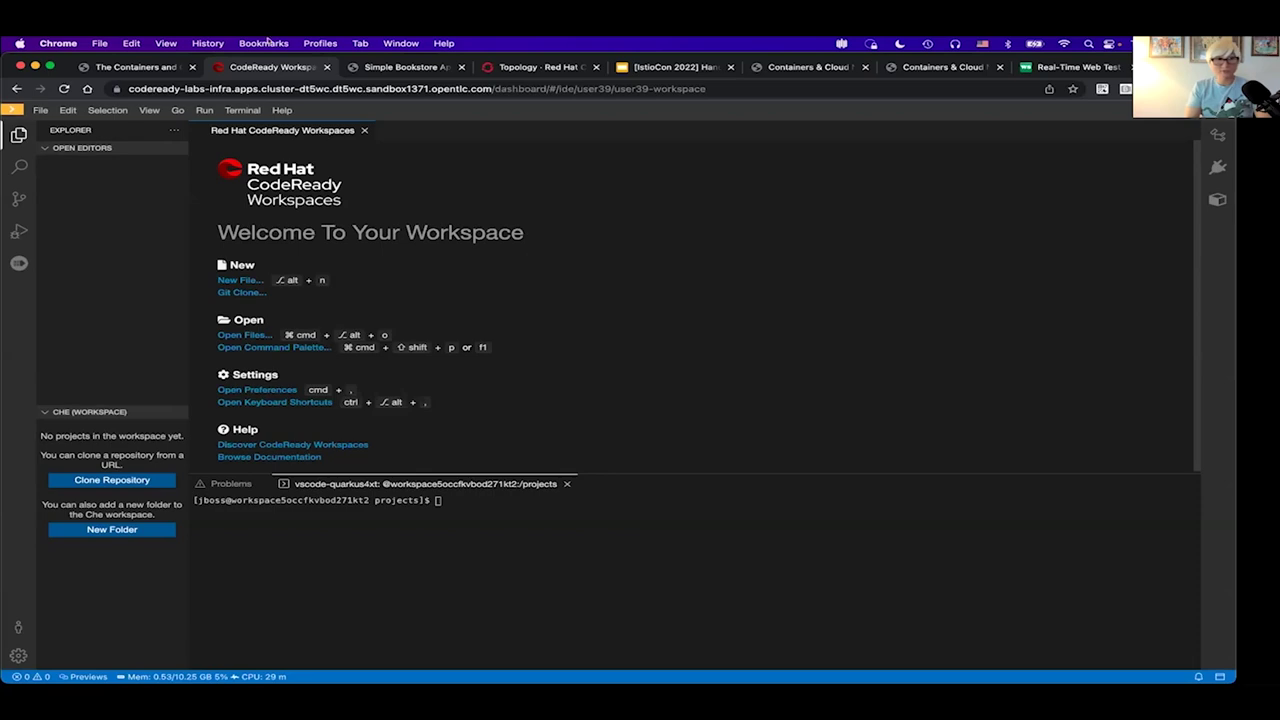
Copy the repository URL from the workshop guide and return to the workspace terminal.
click(133, 66)
scroll(474, 267, up, 8)
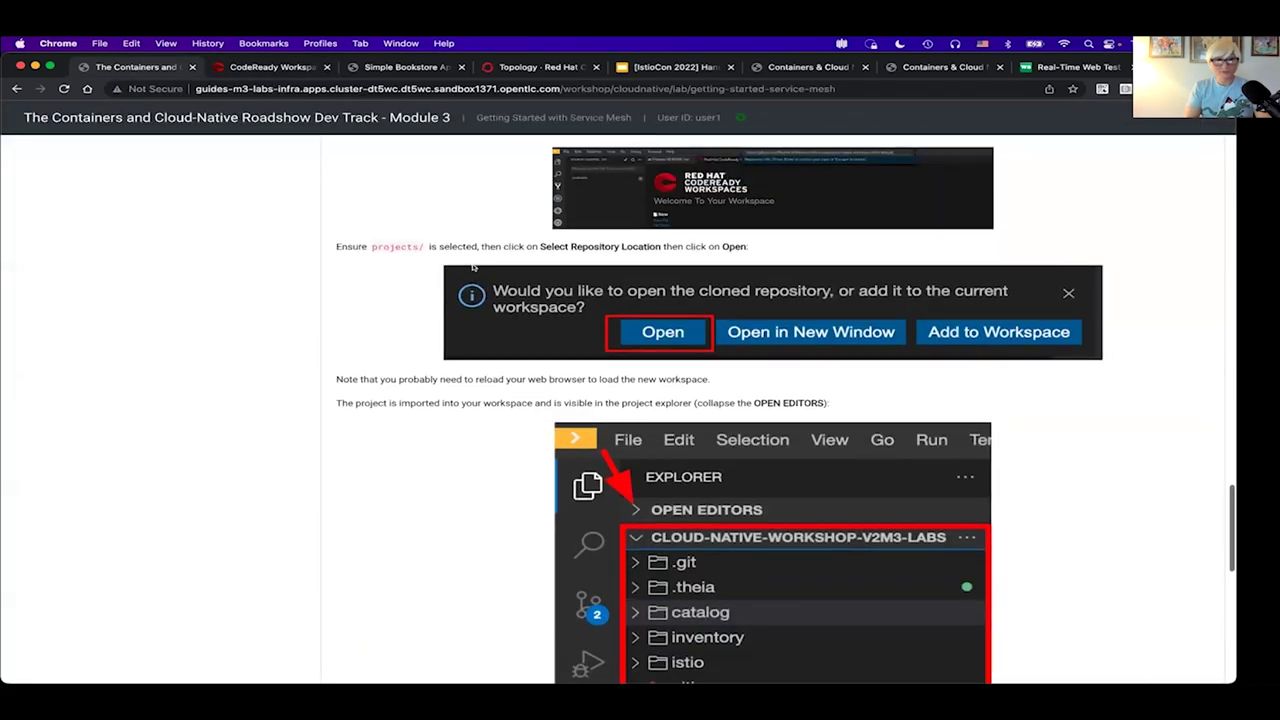
click(470, 308)
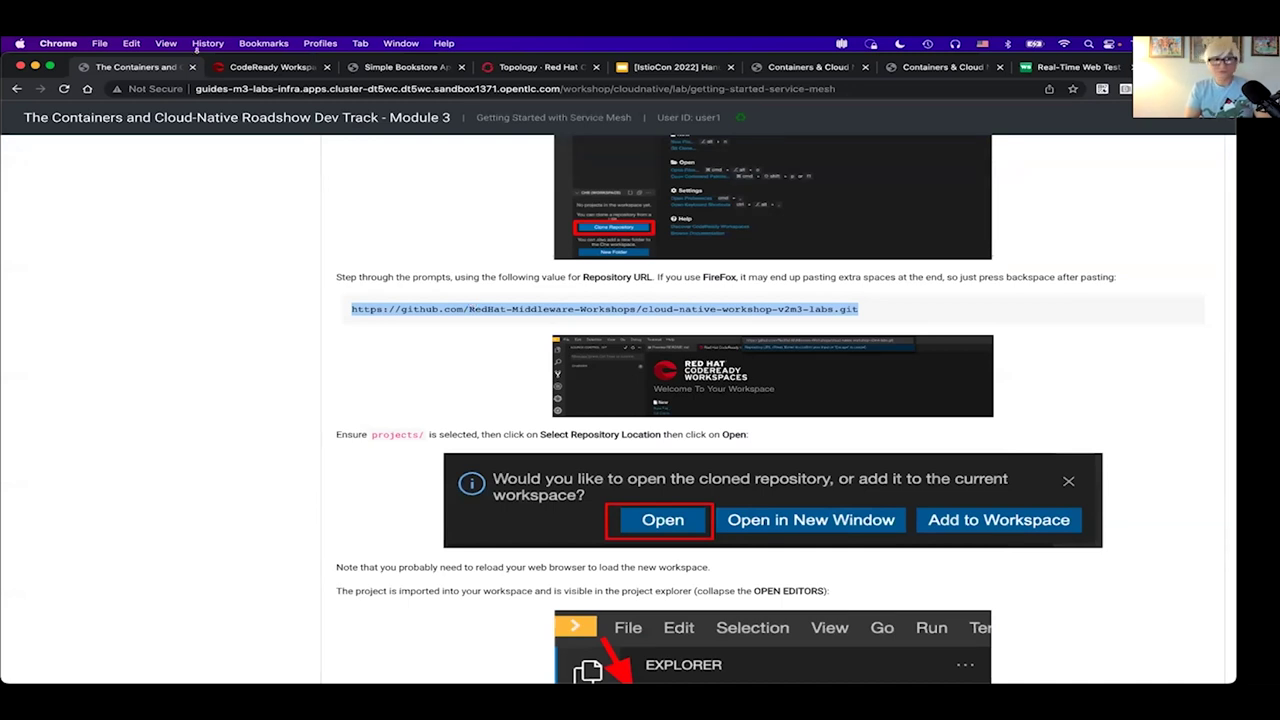
click(231, 66)
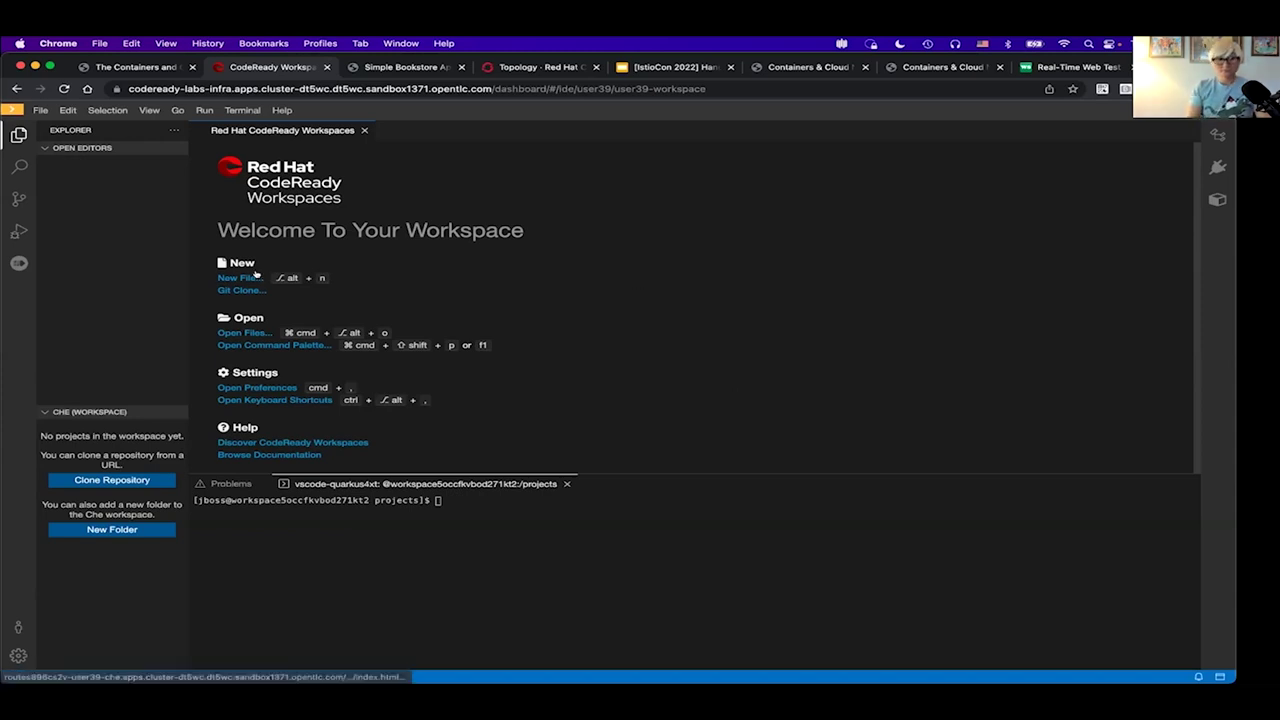
click(357, 525)
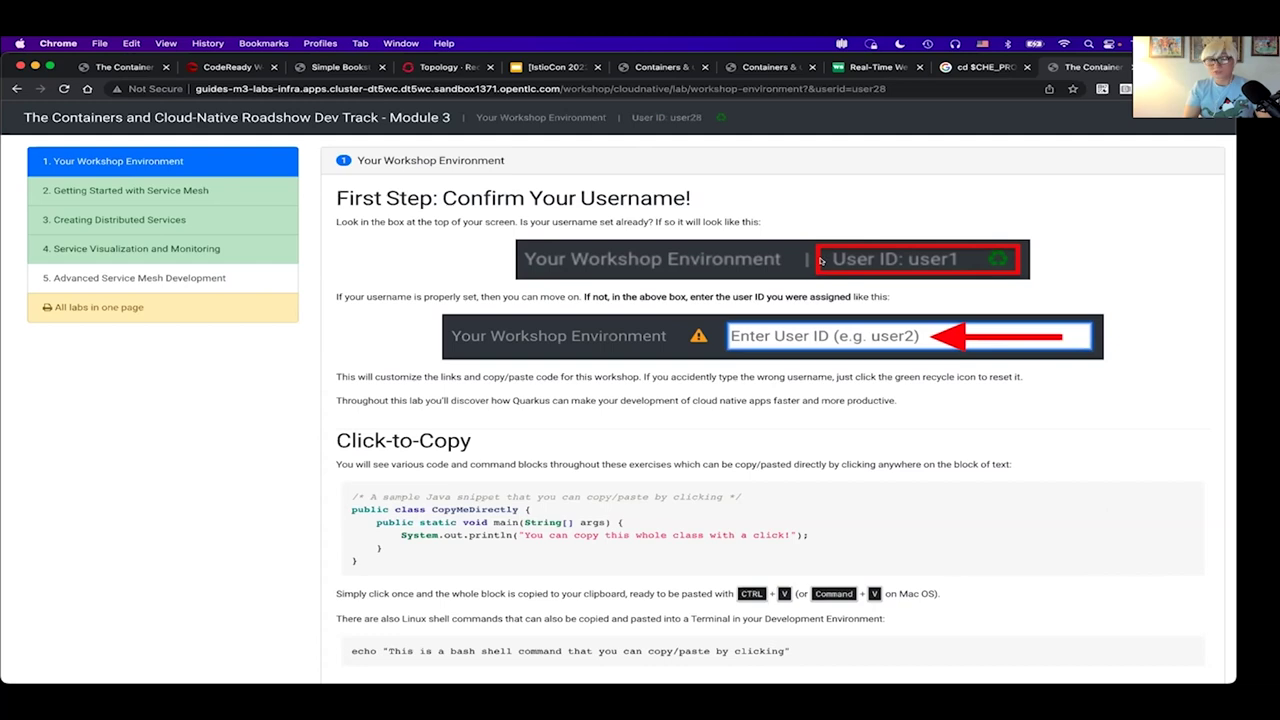
click(228, 68)
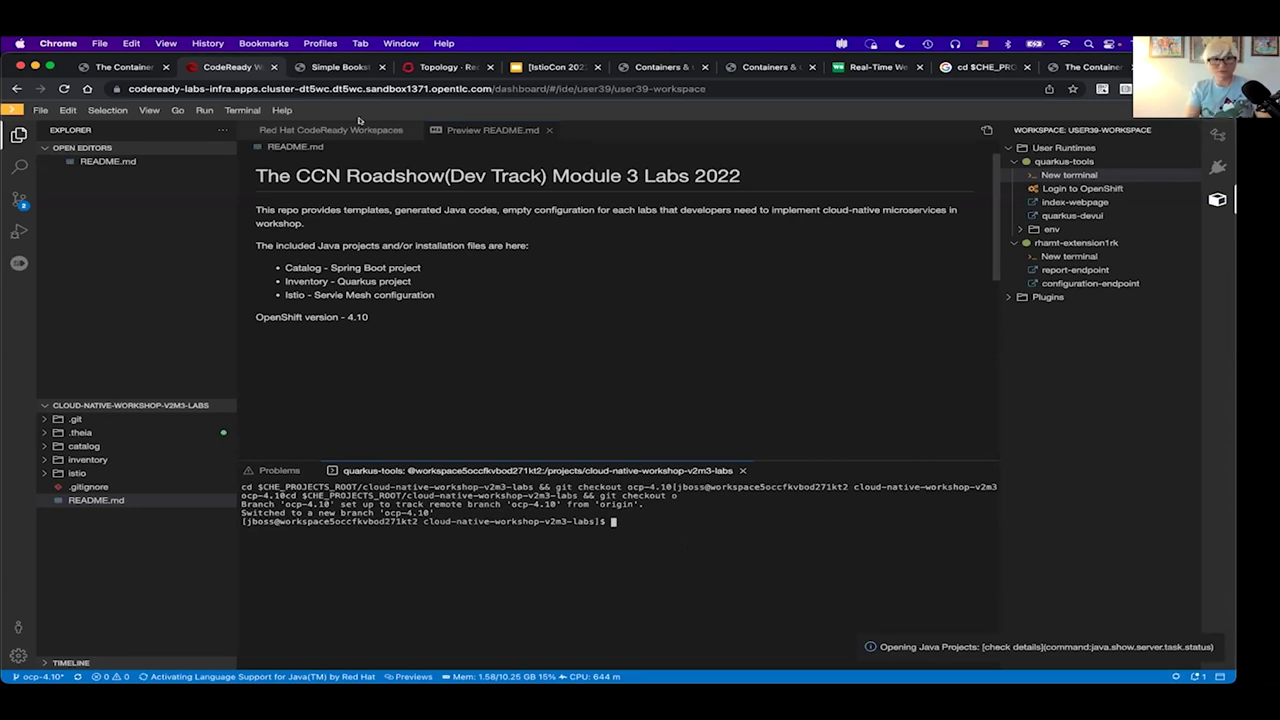
Log out of the OpenShift console and log back in as admin with the saved credentials.
click(424, 70)
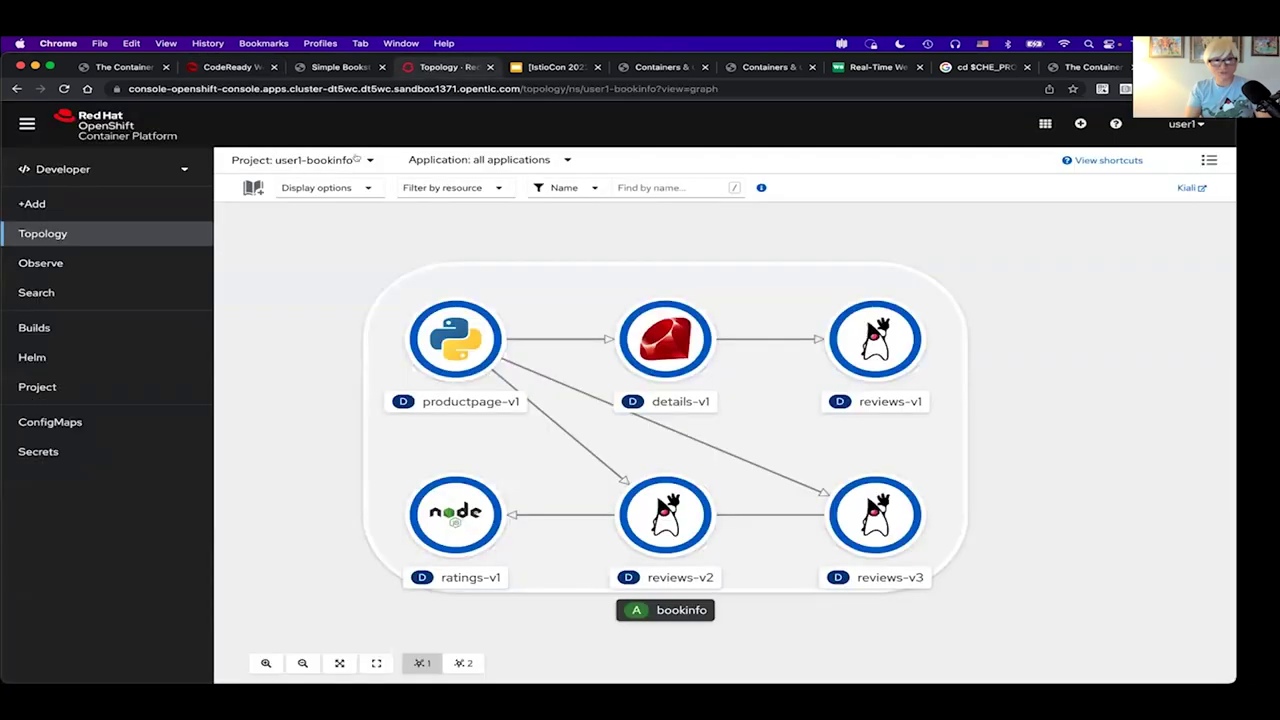
click(327, 162)
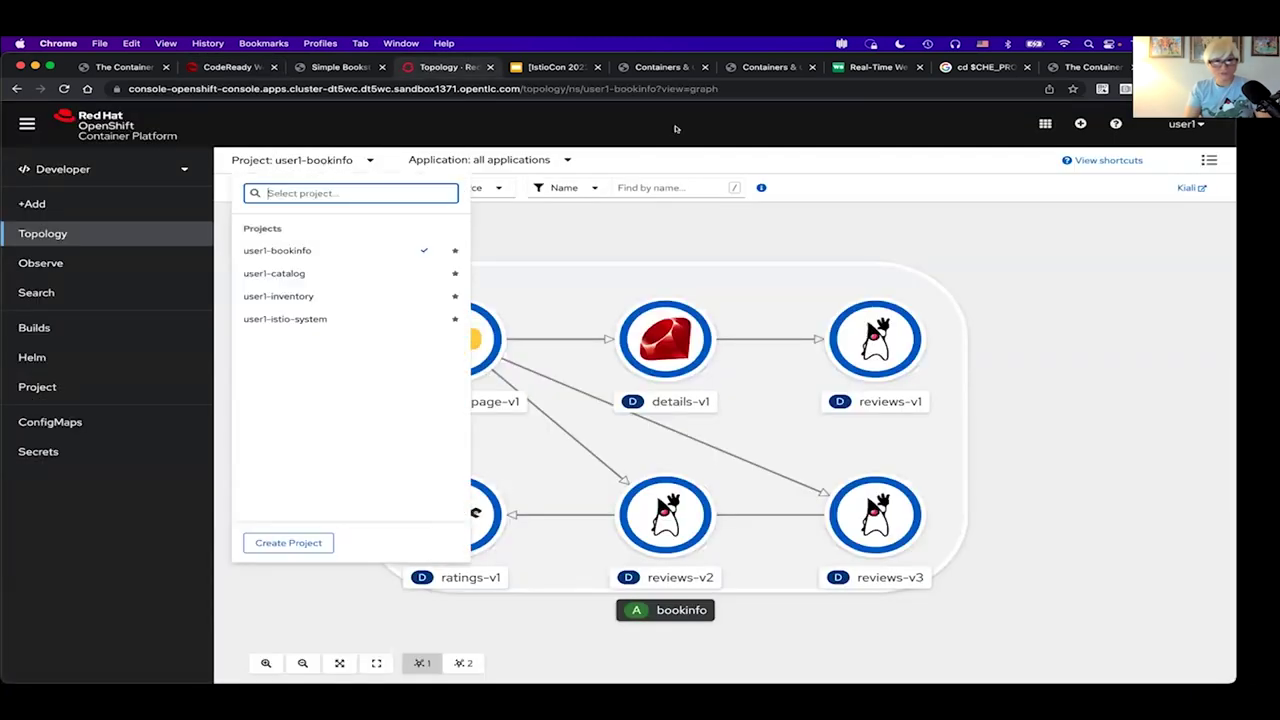
click(1181, 123)
click(1130, 199)
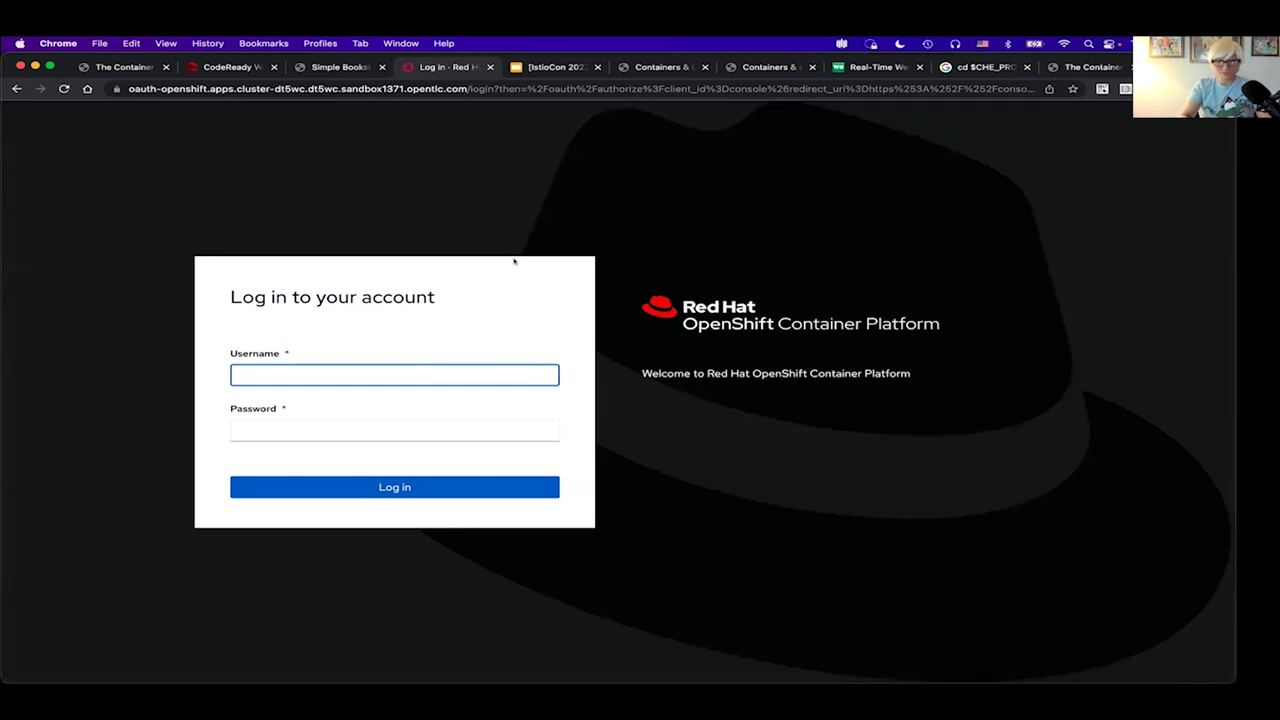
text(op)
key(Down)
key(Return)
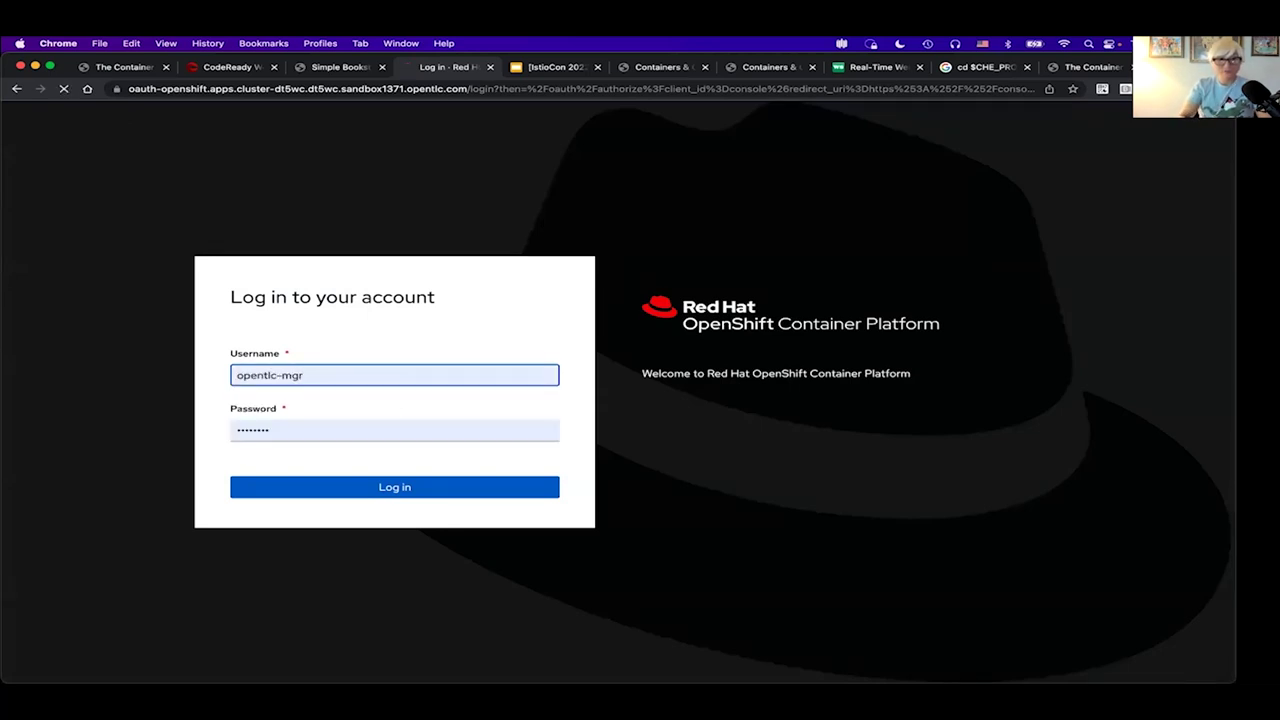
key(Return)
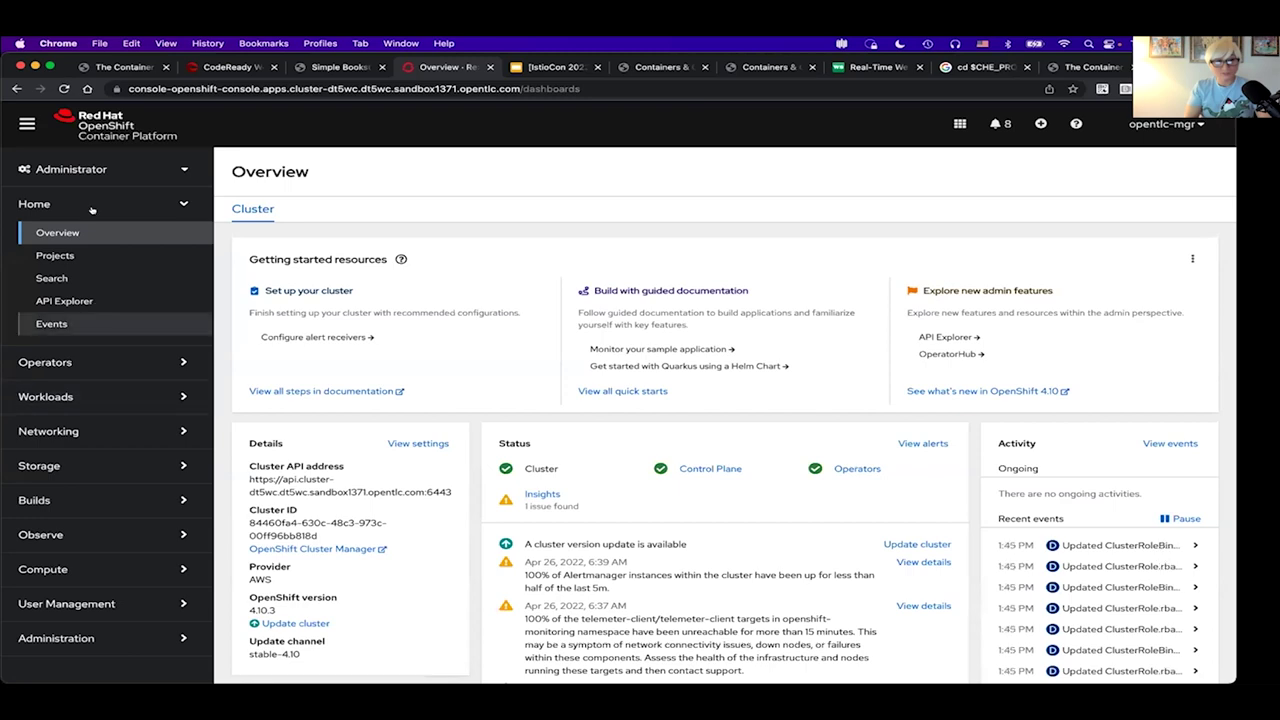
Filter the cluster projects by user1 and open the user1-che project.
click(84, 253)
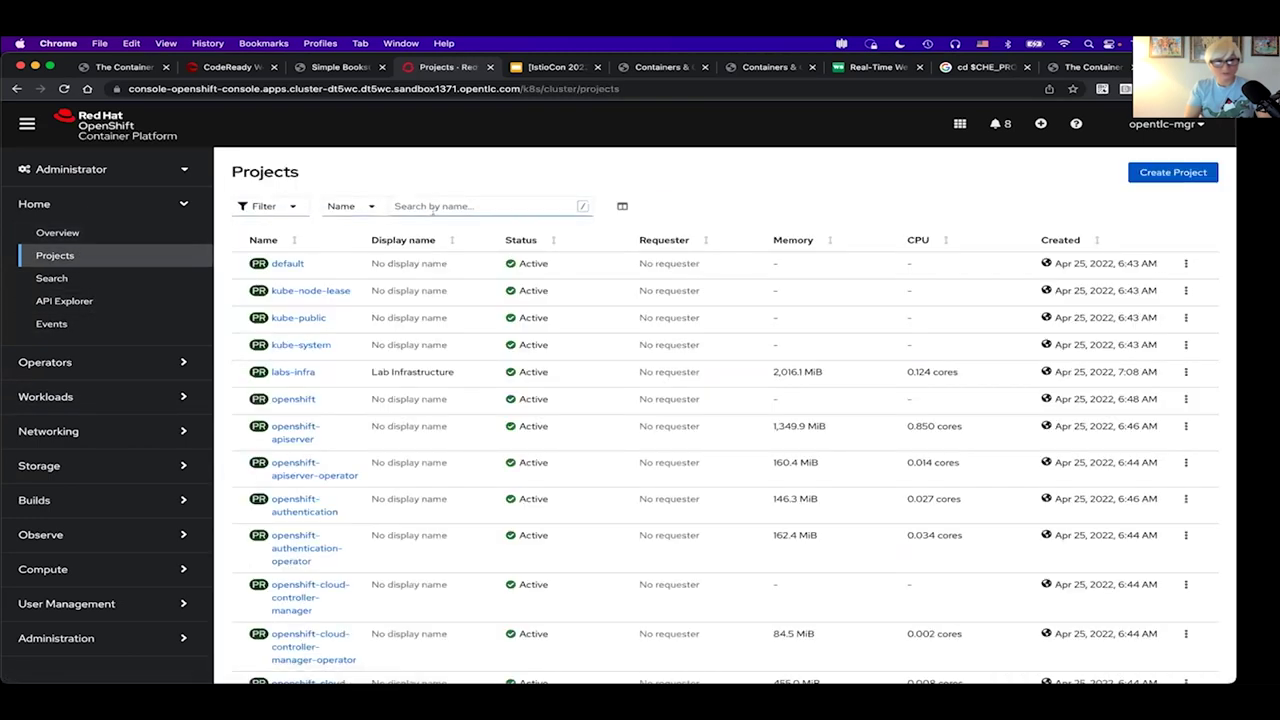
click(432, 205)
text(user1)
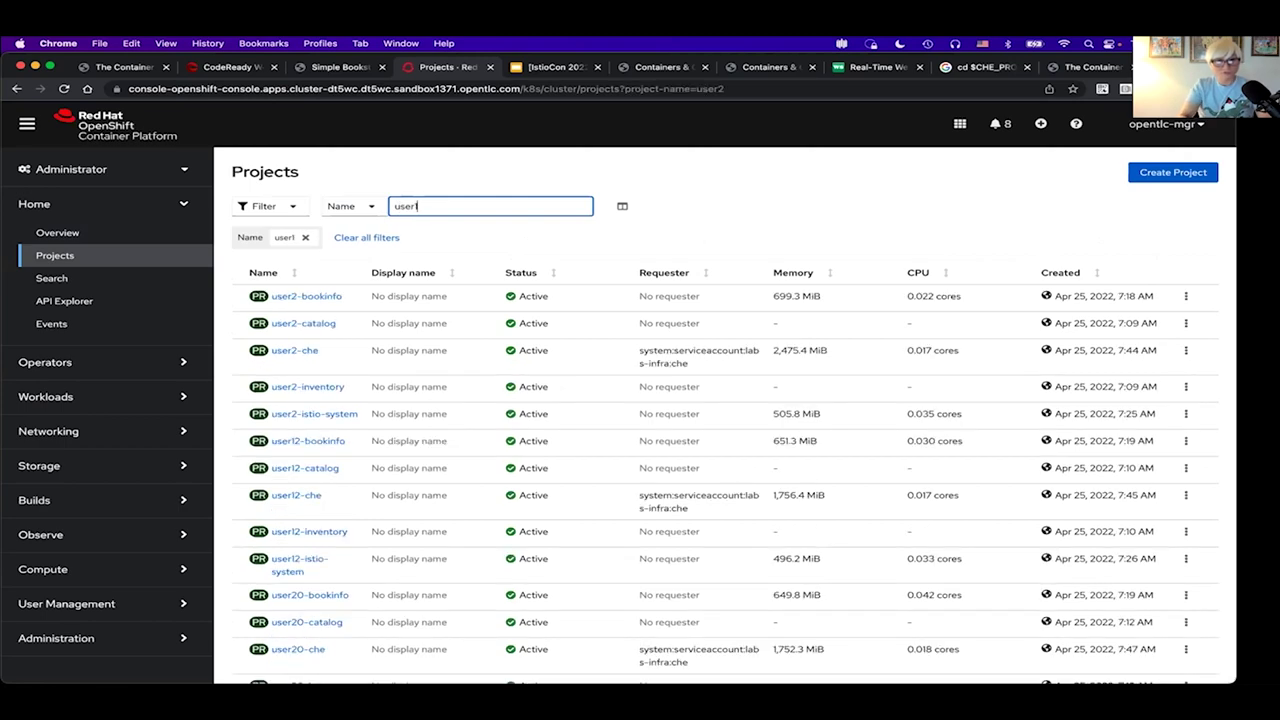
click(292, 351)
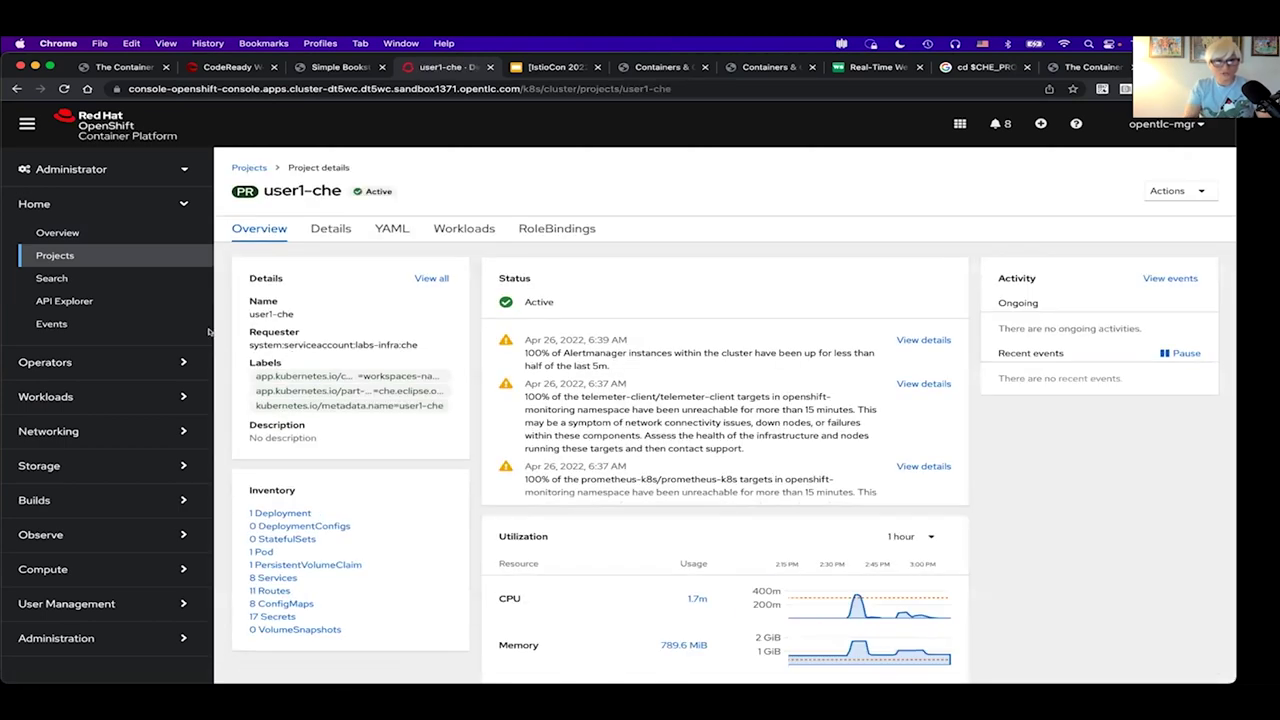
Show the workspace deployment's details in the Developer perspective topology.
click(100, 170)
click(60, 221)
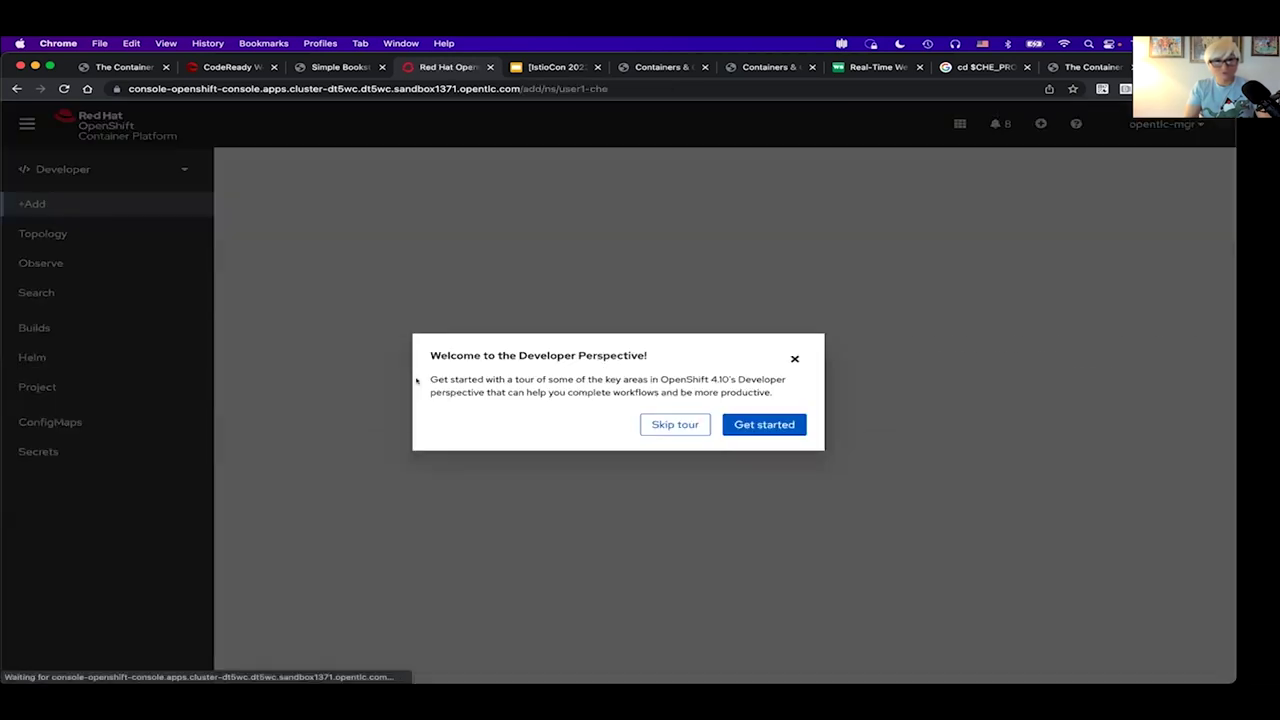
click(668, 424)
click(60, 233)
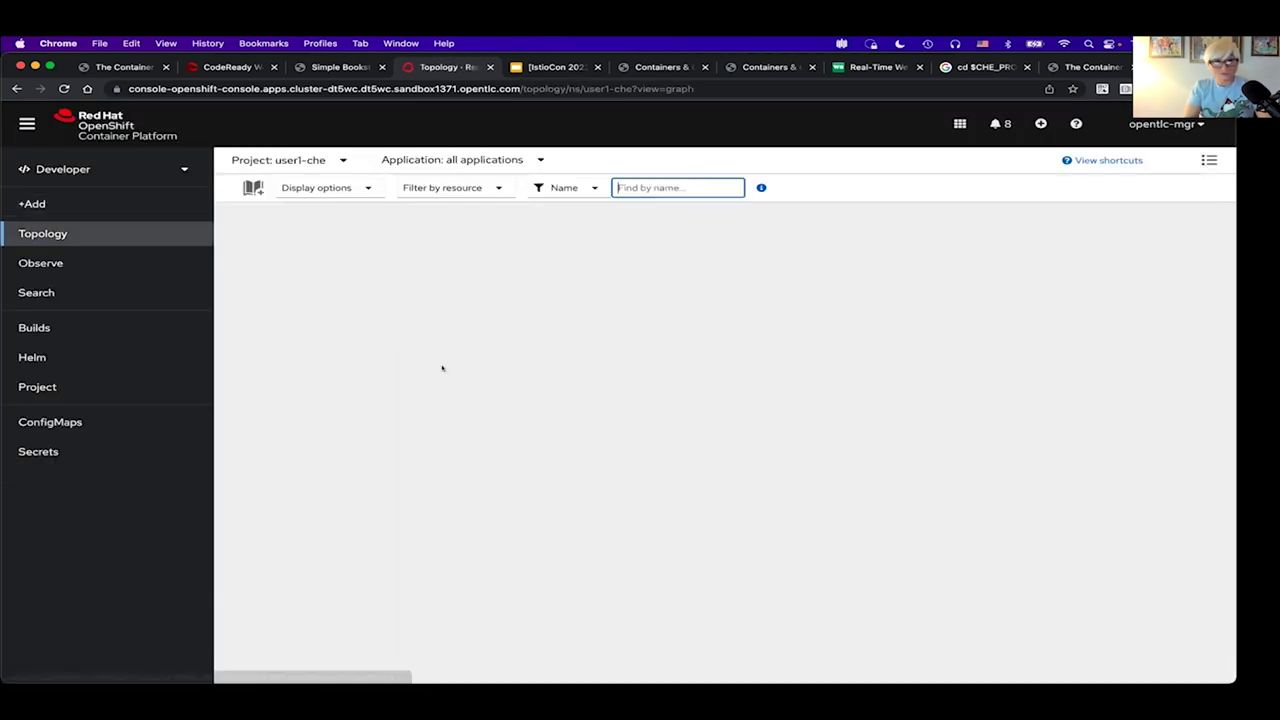
click(706, 443)
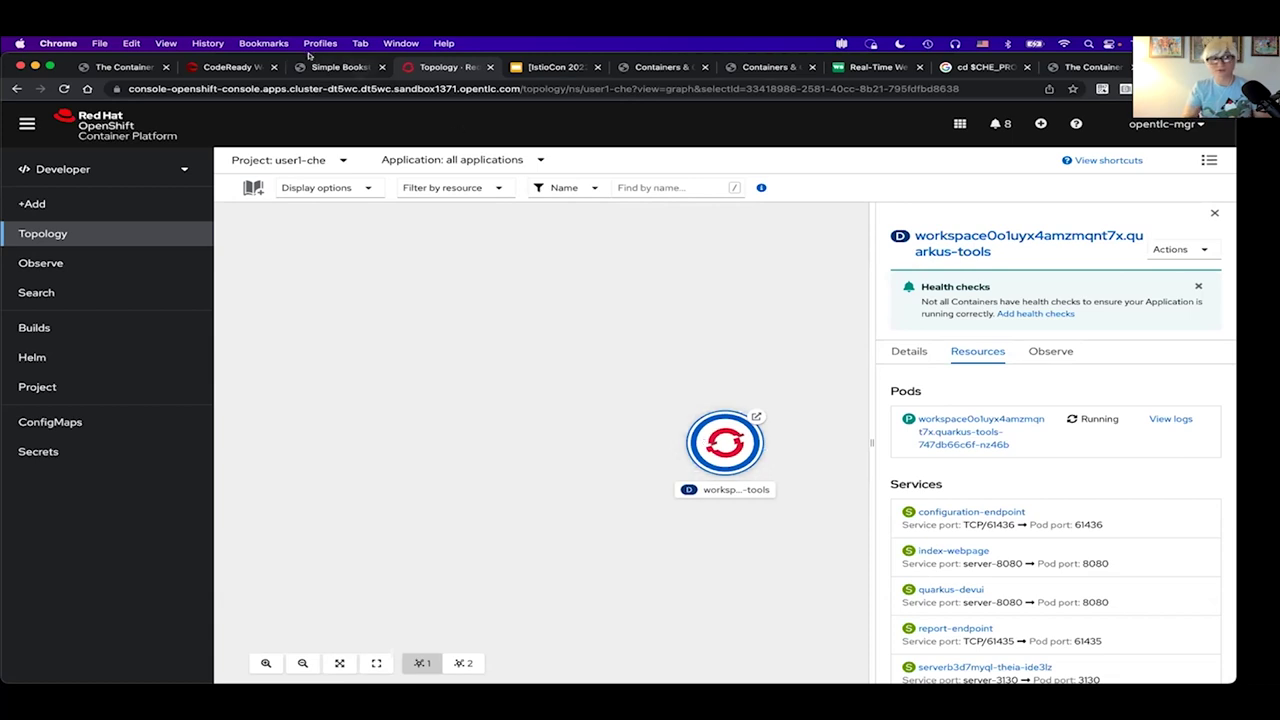
click(230, 67)
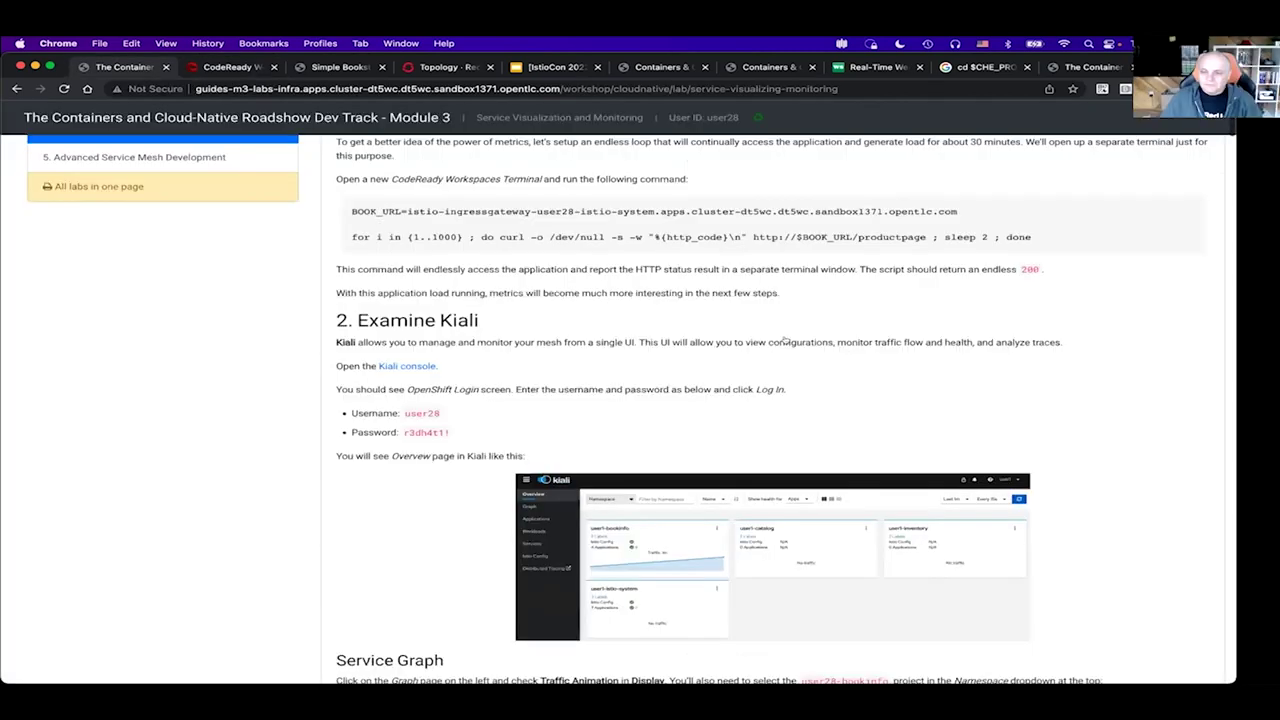
Scroll to the top of the Service Visualization and Monitoring lab, then return to CodeReady Workspaces.
scroll(785, 340, up, 2)
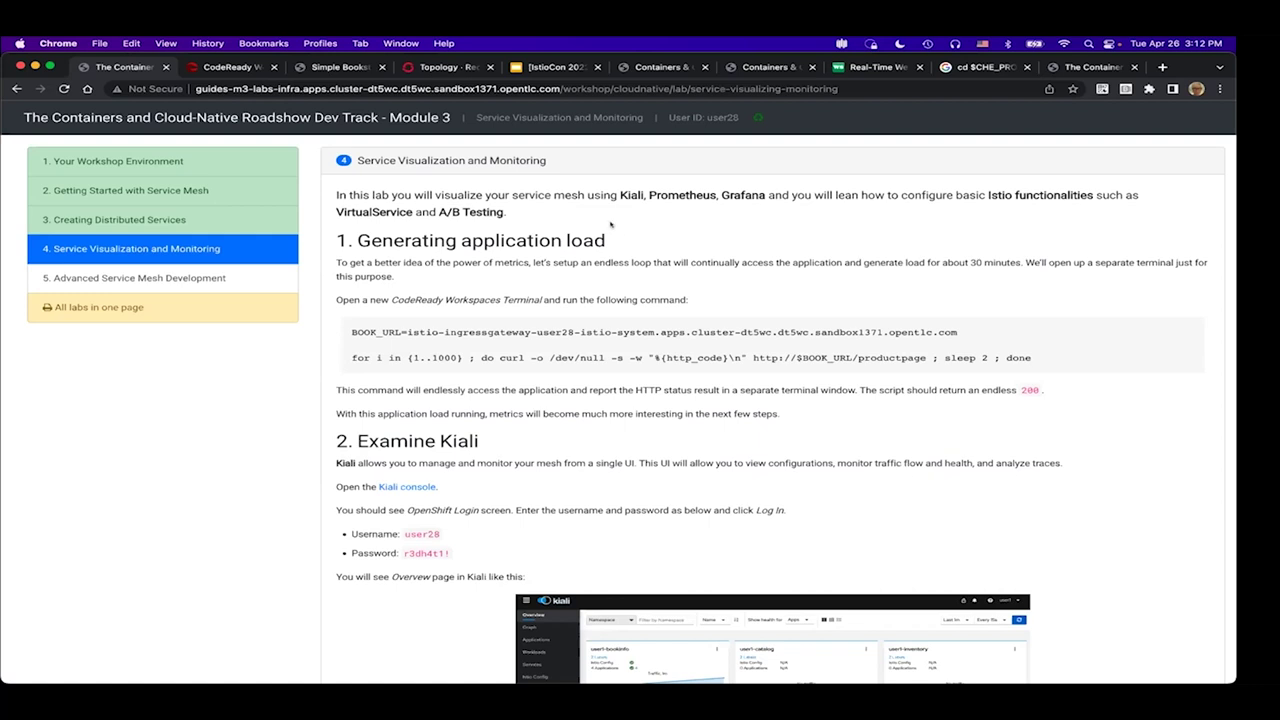
click(228, 66)
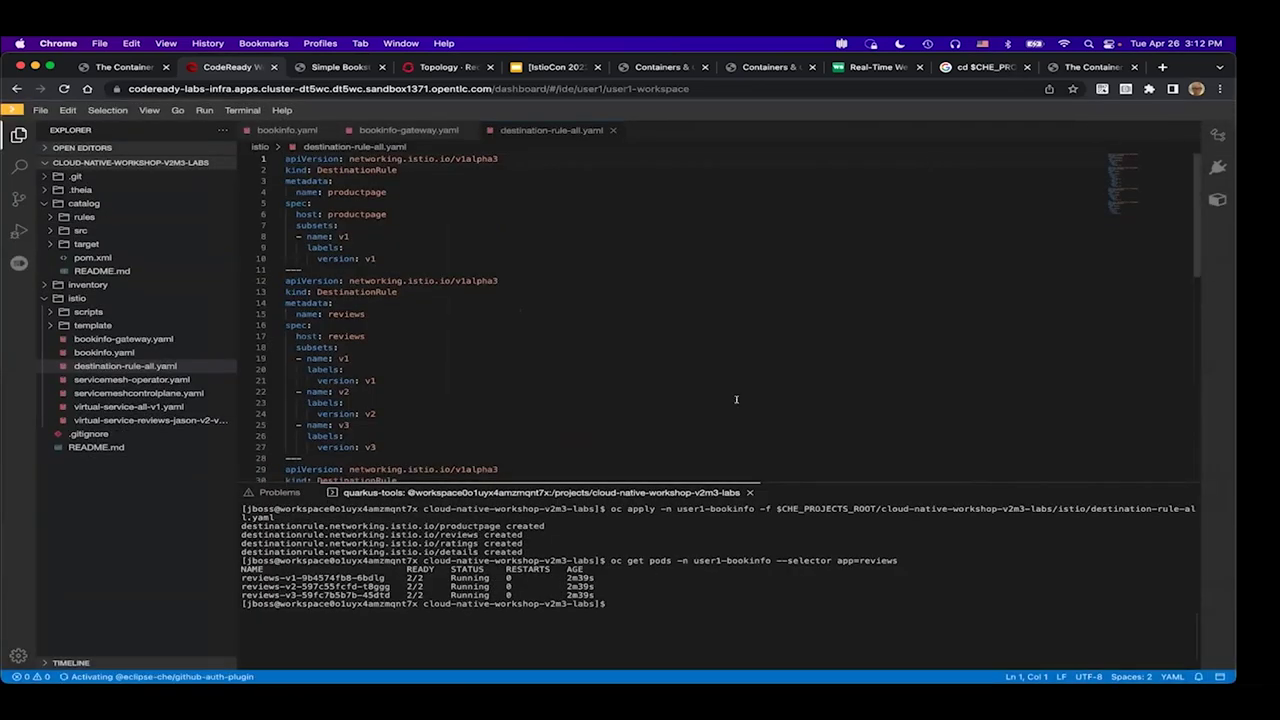
Clear the workspace terminal and log out of CodeReady Workspaces.
click(721, 593)
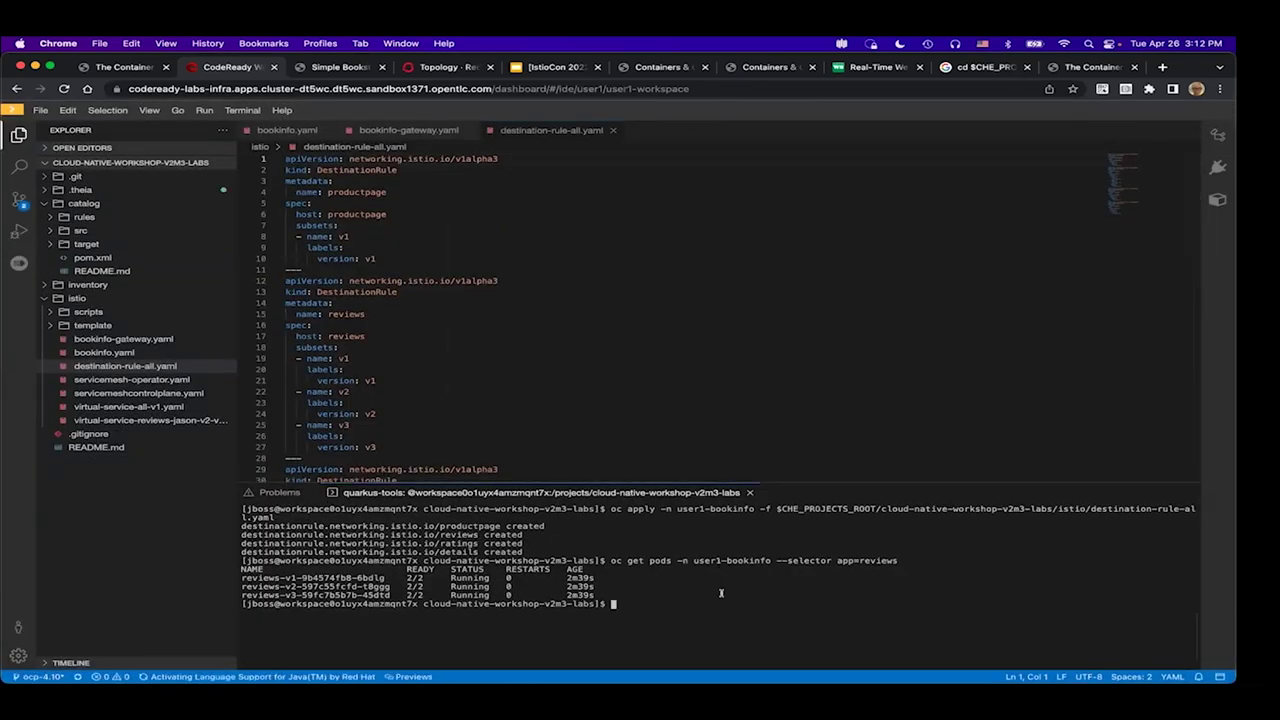
click(10, 108)
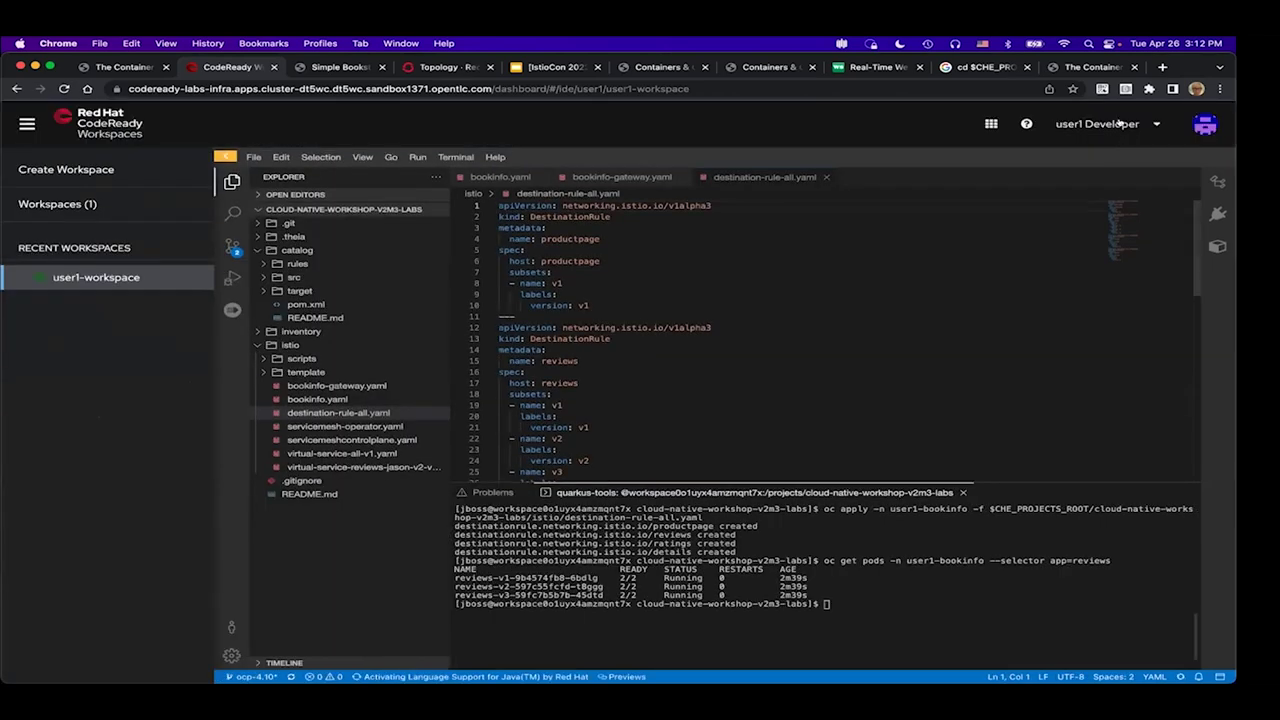
click(1120, 122)
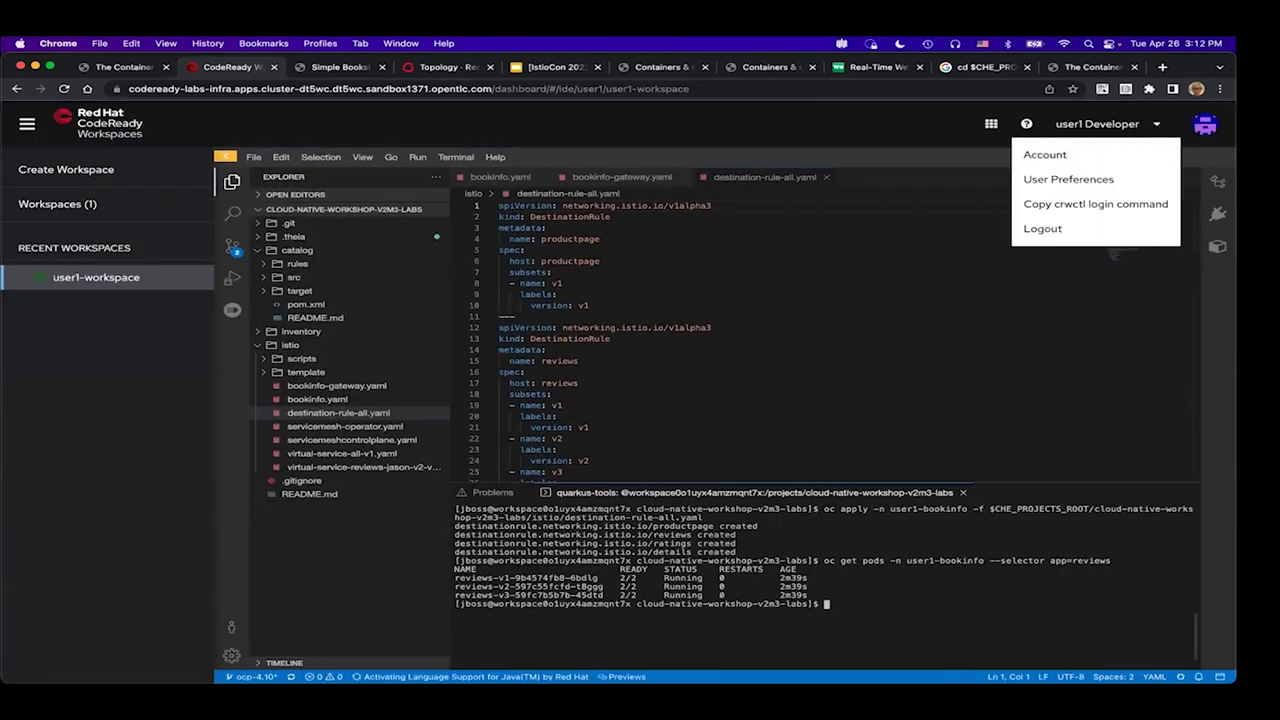
key(ctrl+l)
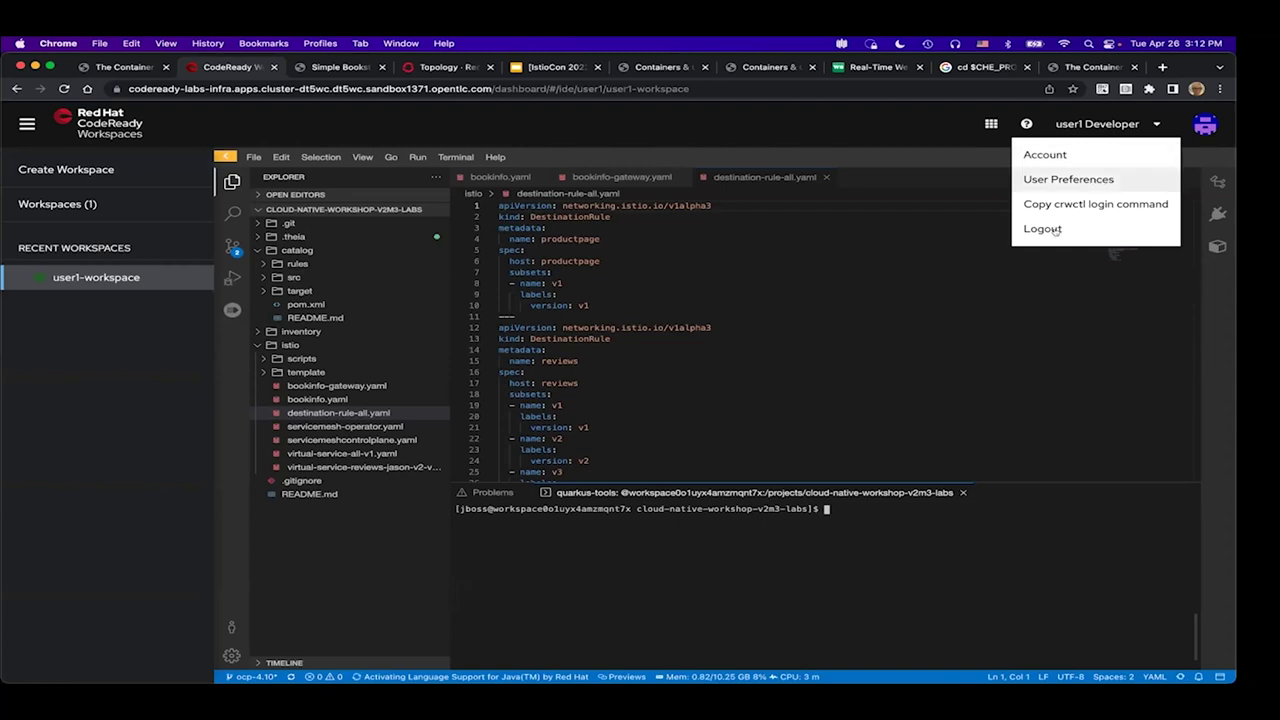
click(1052, 229)
click(658, 285)
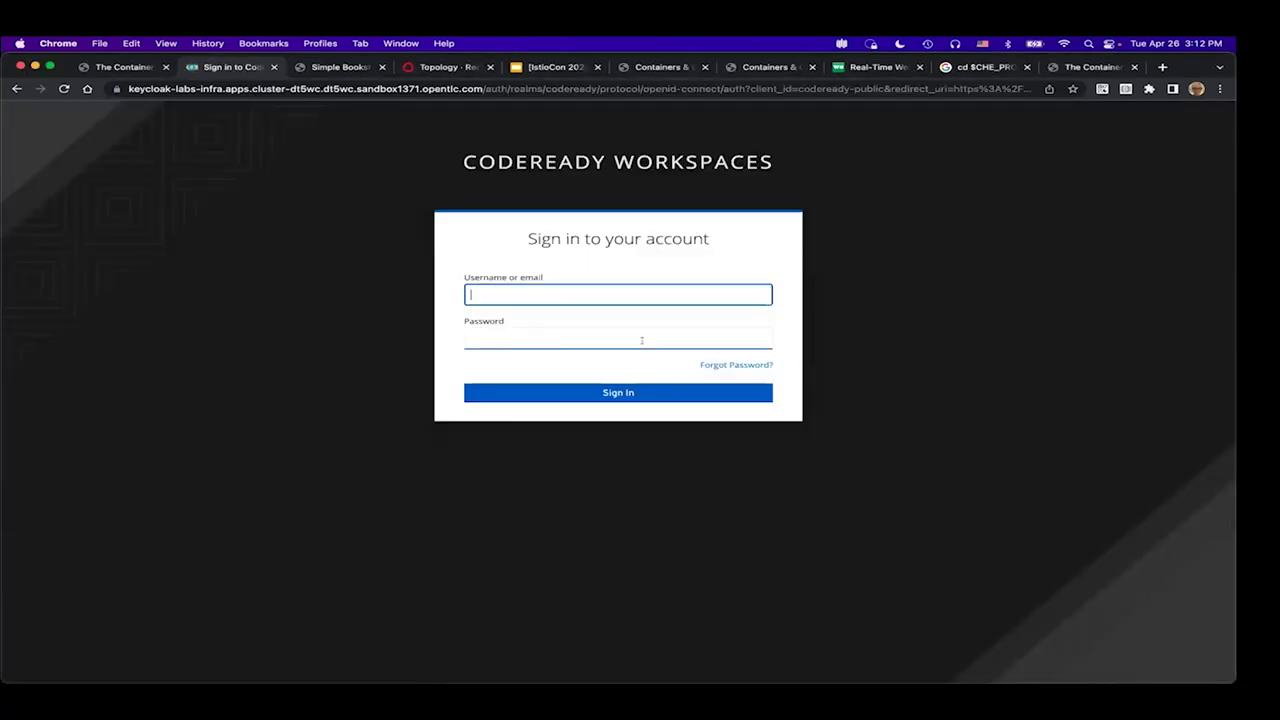
Sign in as another workshop user and start that user's recent workspace.
text(user39)
key(Tab)
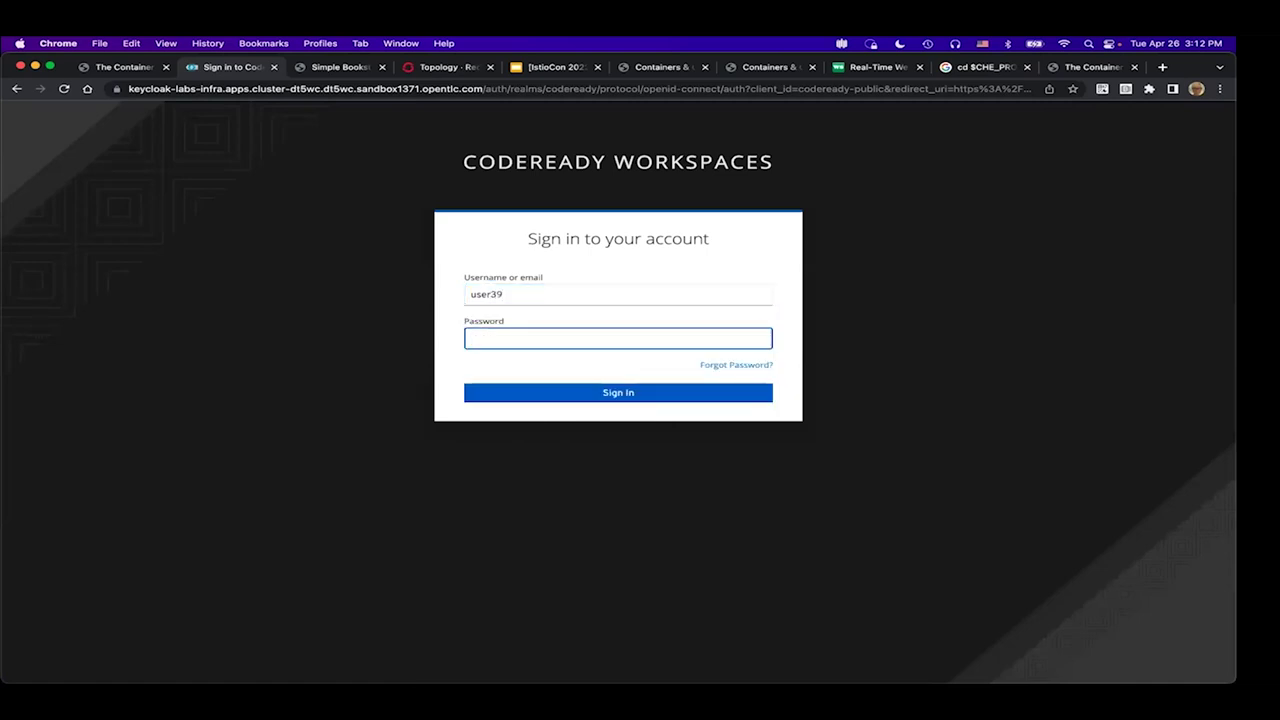
key(Return)
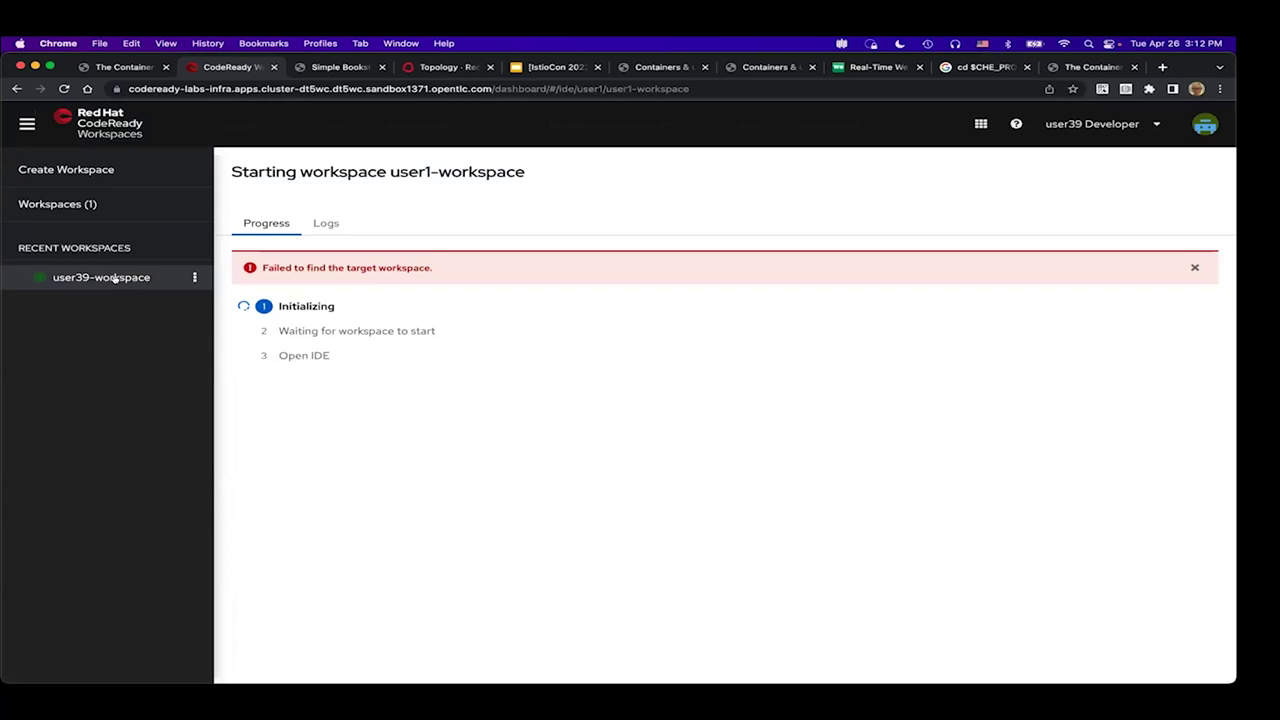
click(109, 277)
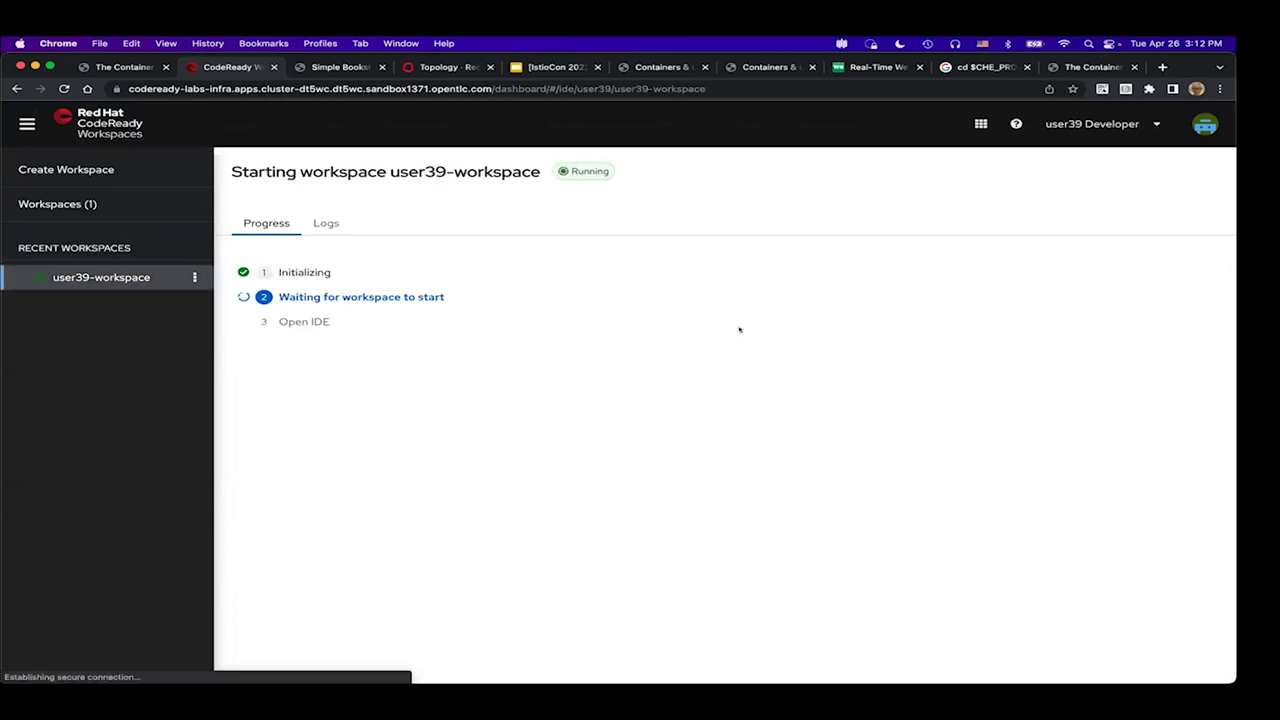
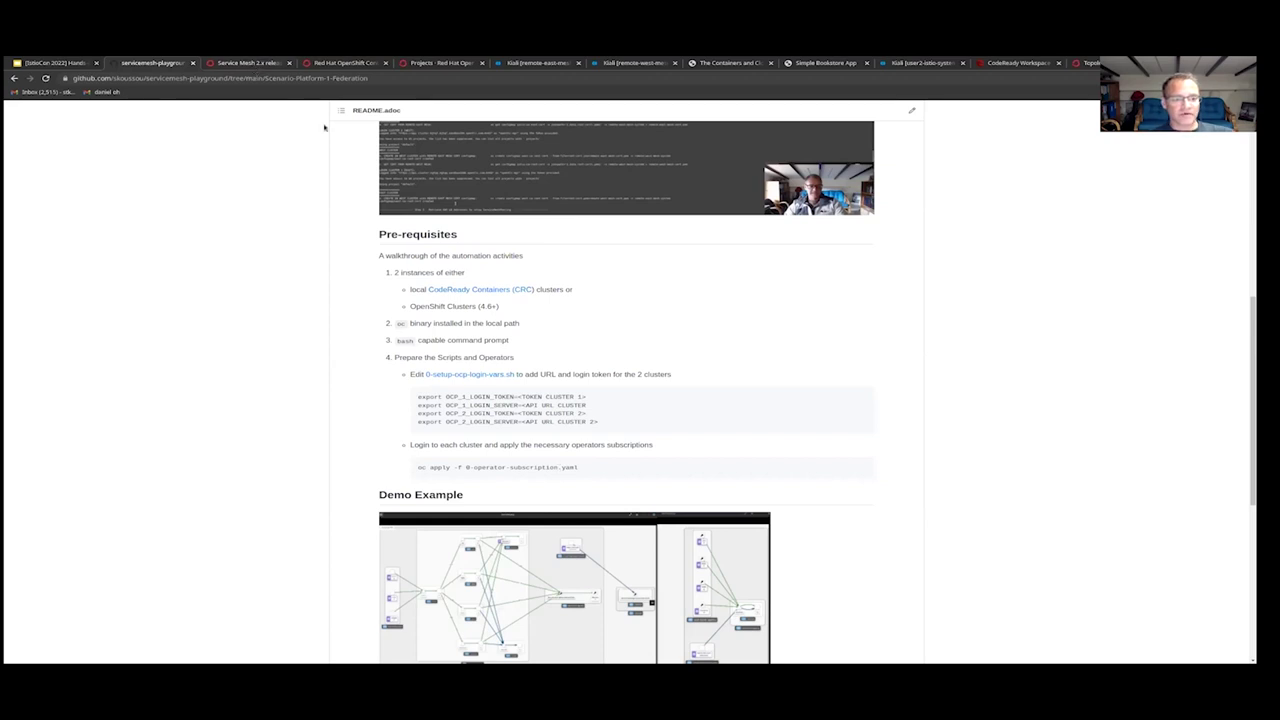
Open the service mesh federation docs page, highlight ServiceMeshPeer, then bring up the federation terminal.
key(ctrl+Tab)
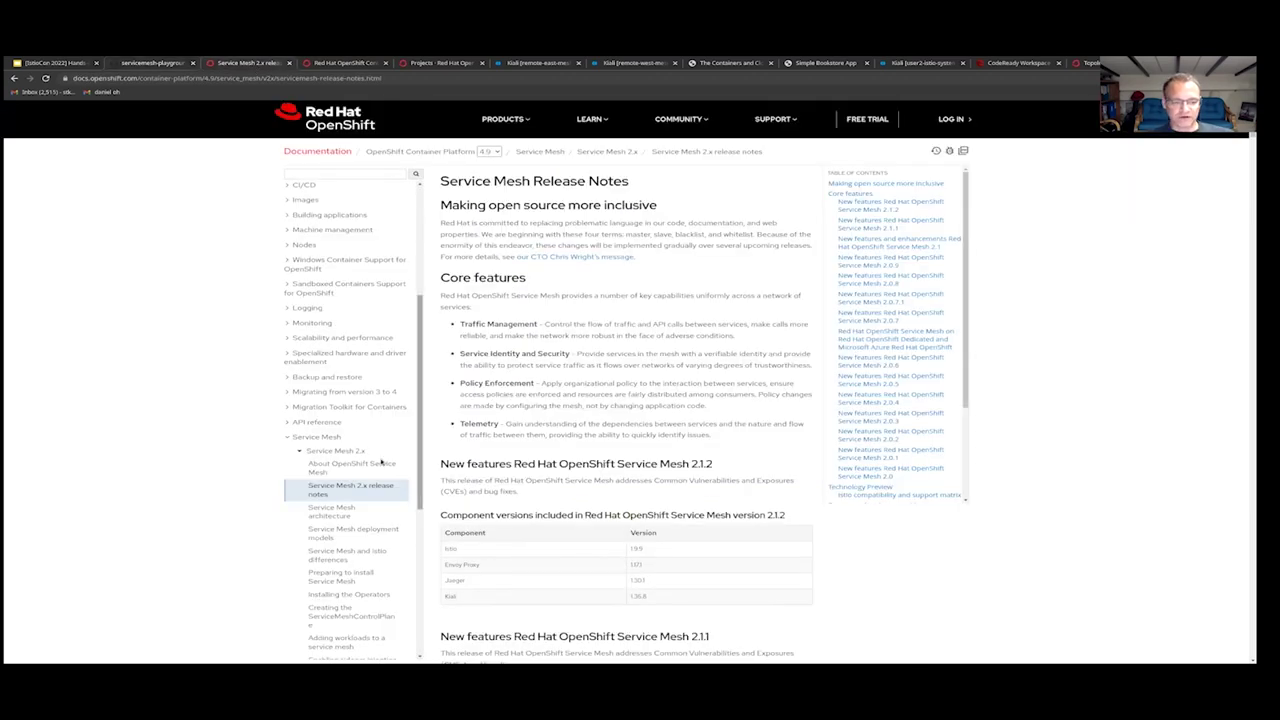
key(F5)
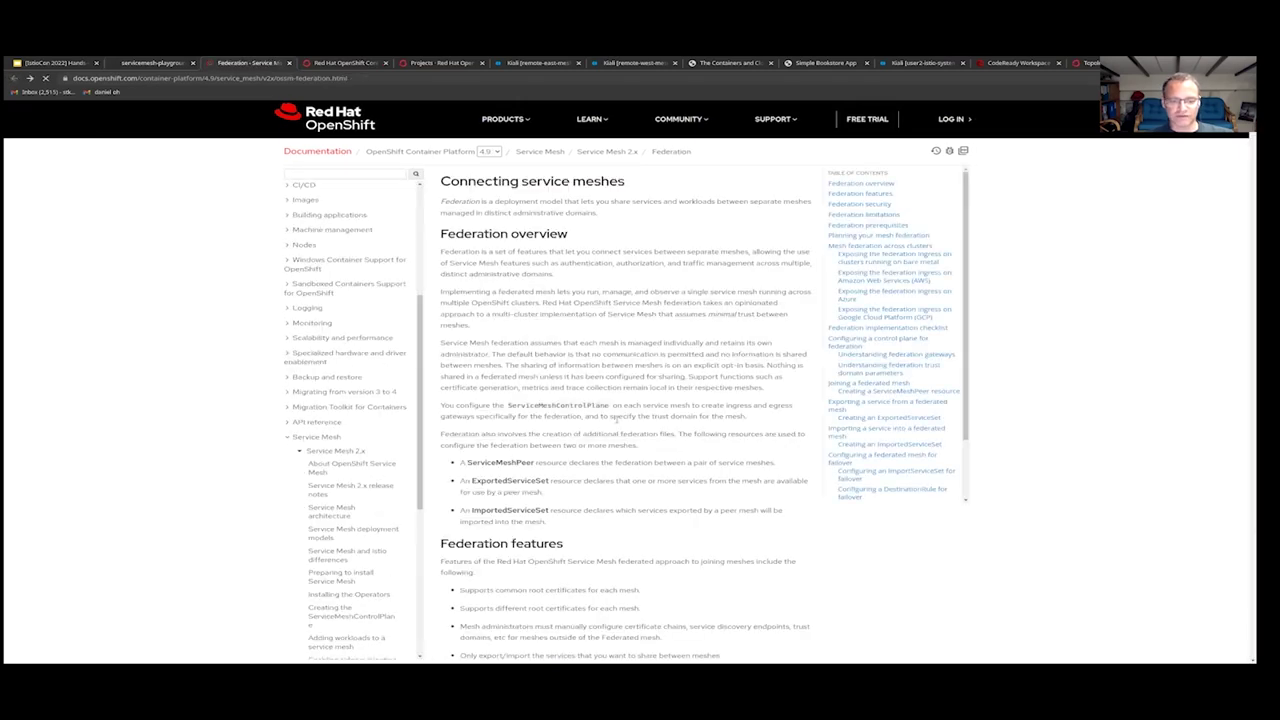
scroll(631, 465, down, 2)
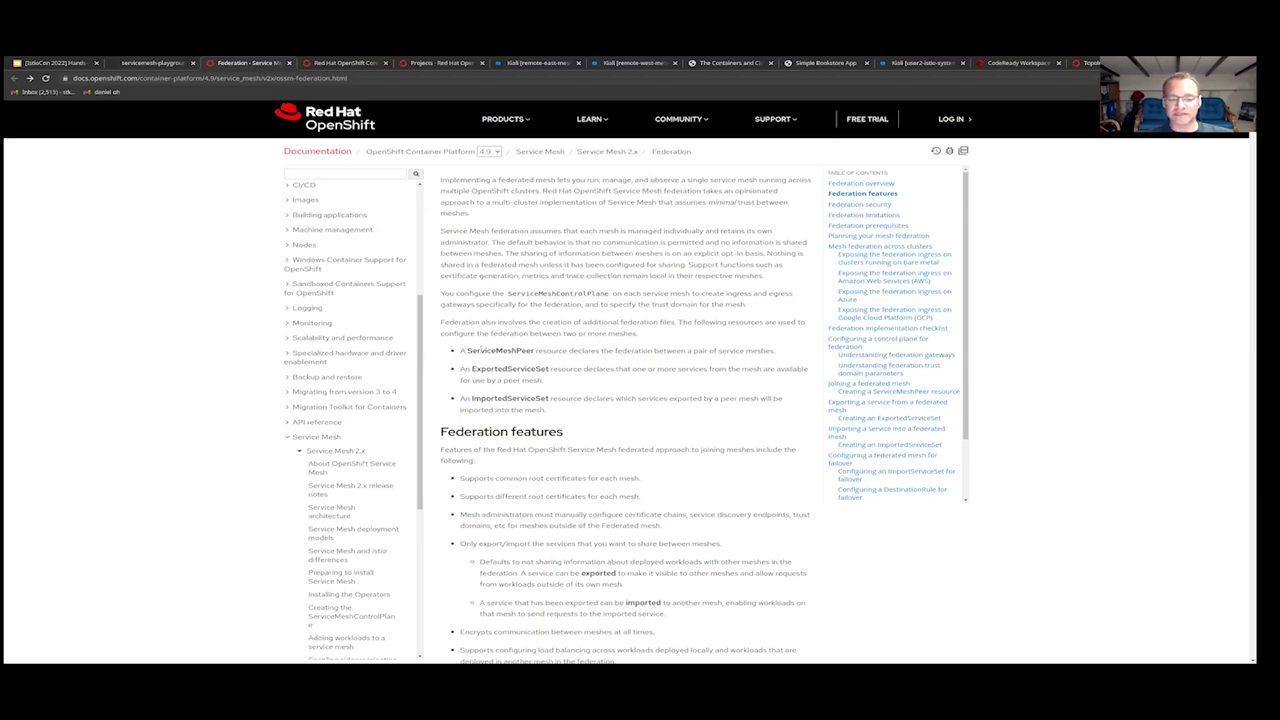
double_click(513, 352)
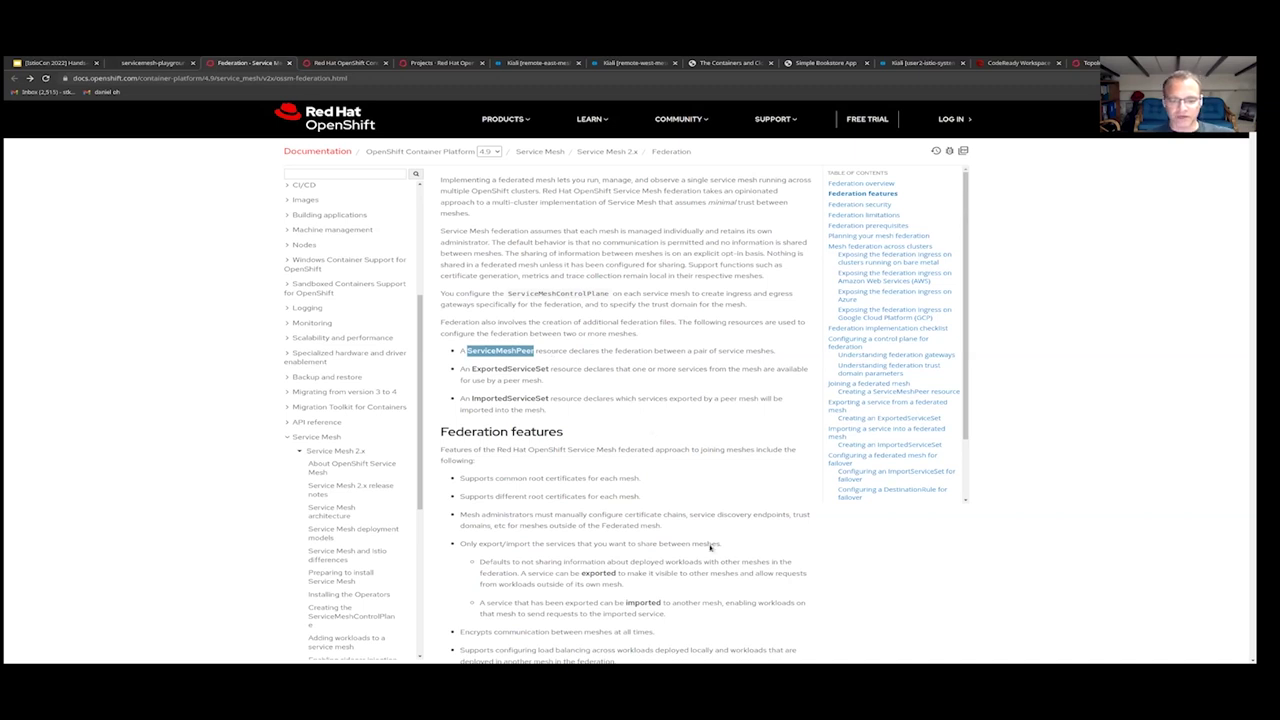
click(885, 658)
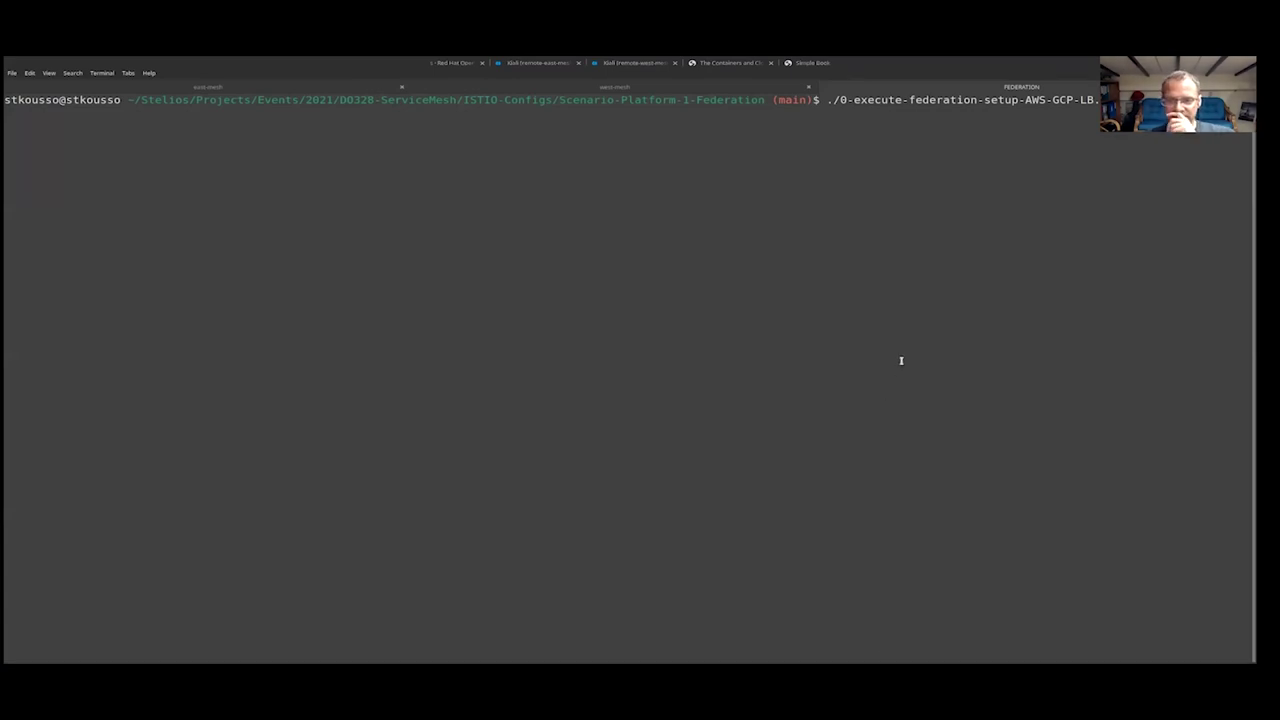
Run ./0-execute-federation-setup-AWS-GCP-LB.sh, highlighting the remote-east-mesh-system, east-mesh and west-mesh names it prints.
key(Return)
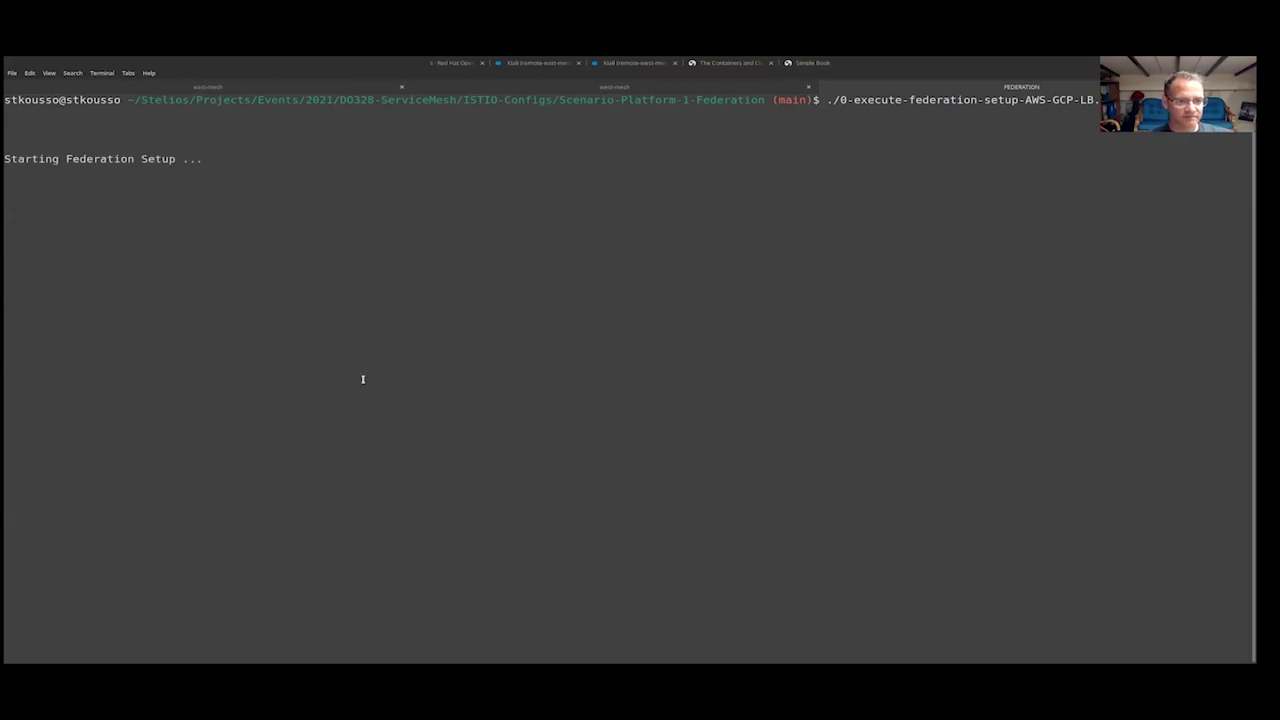
drag(393, 205, 553, 206)
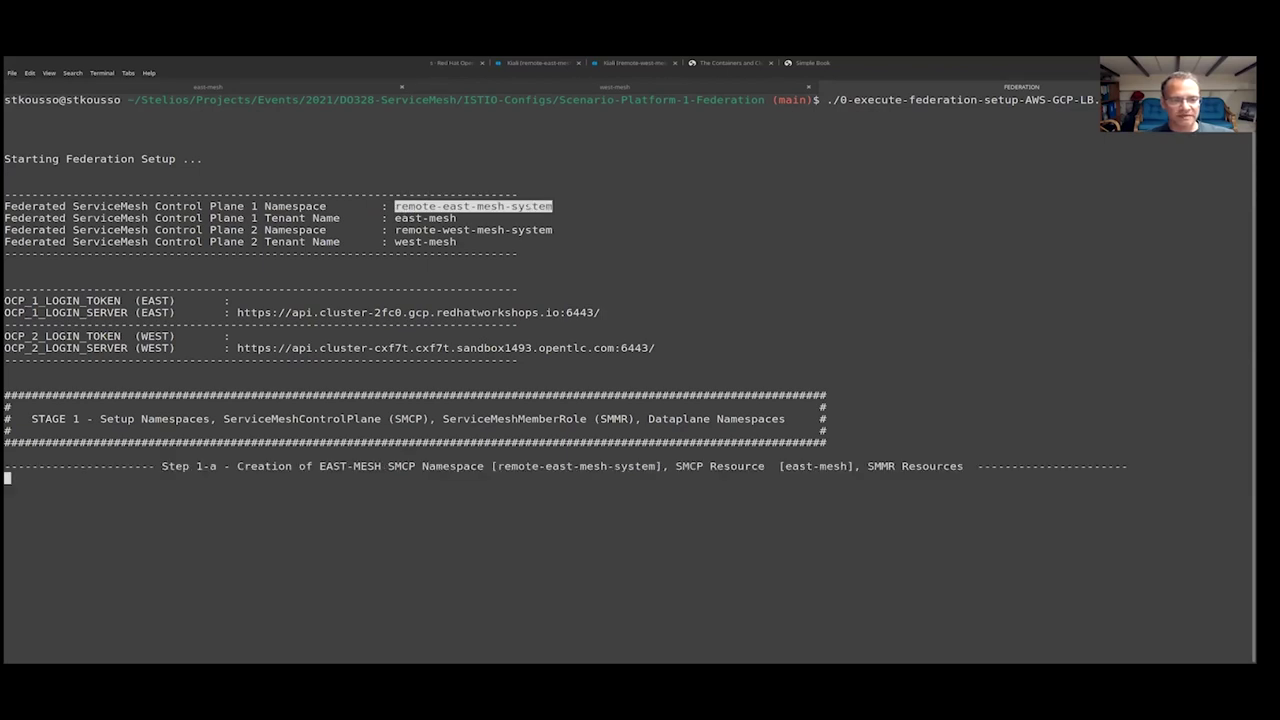
drag(396, 218, 546, 230)
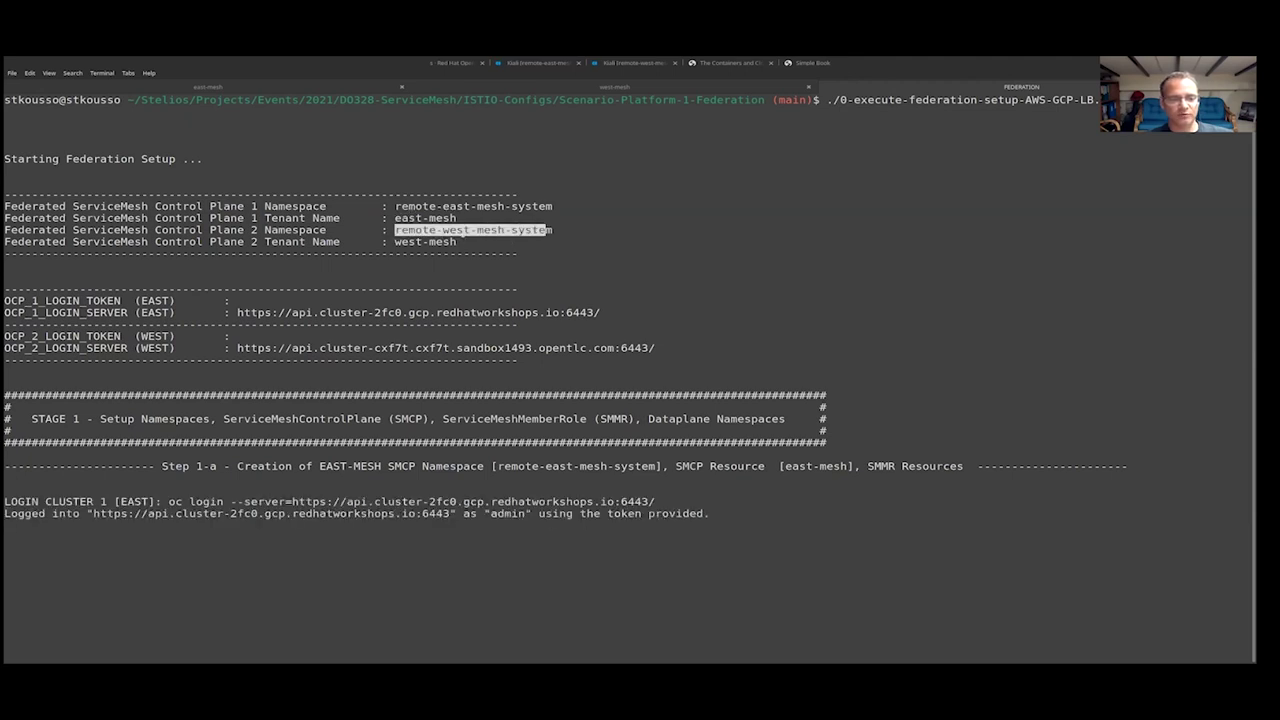
drag(396, 242, 457, 242)
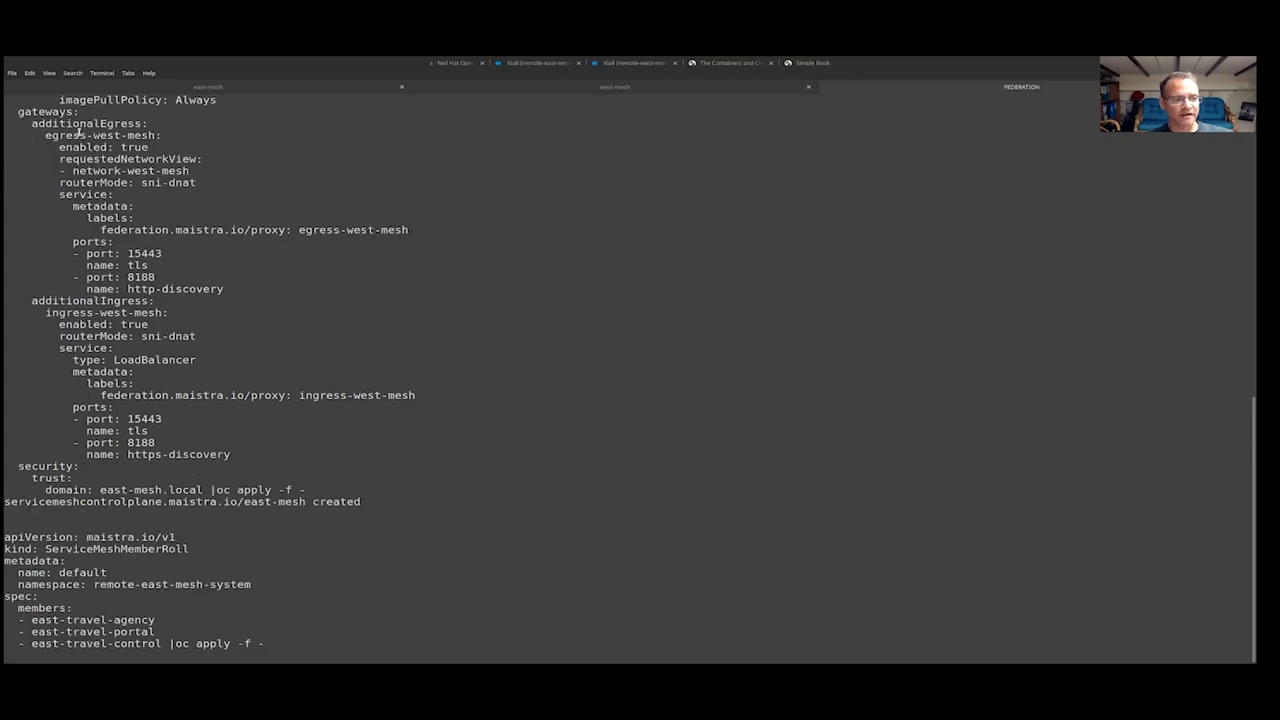
Scroll through the control plane and member roll output as the east-travel namespaces are created.
scroll(157, 206, up, 7)
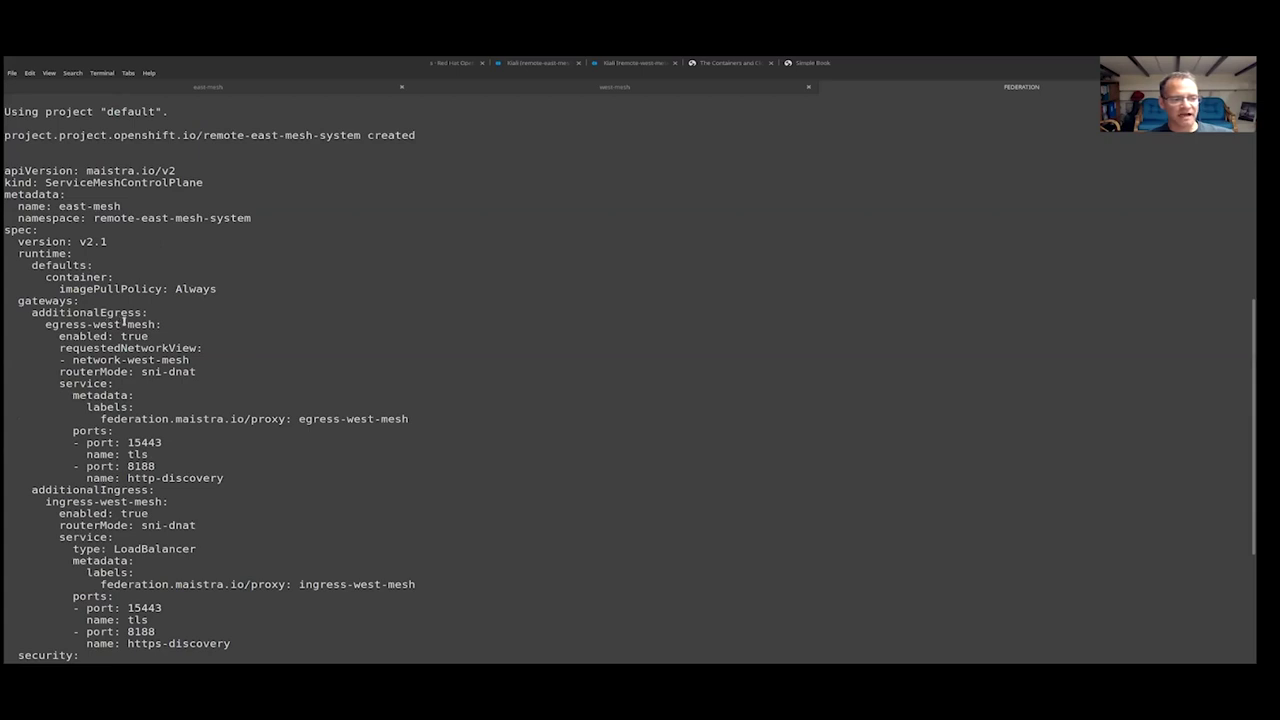
scroll(122, 321, down, 2)
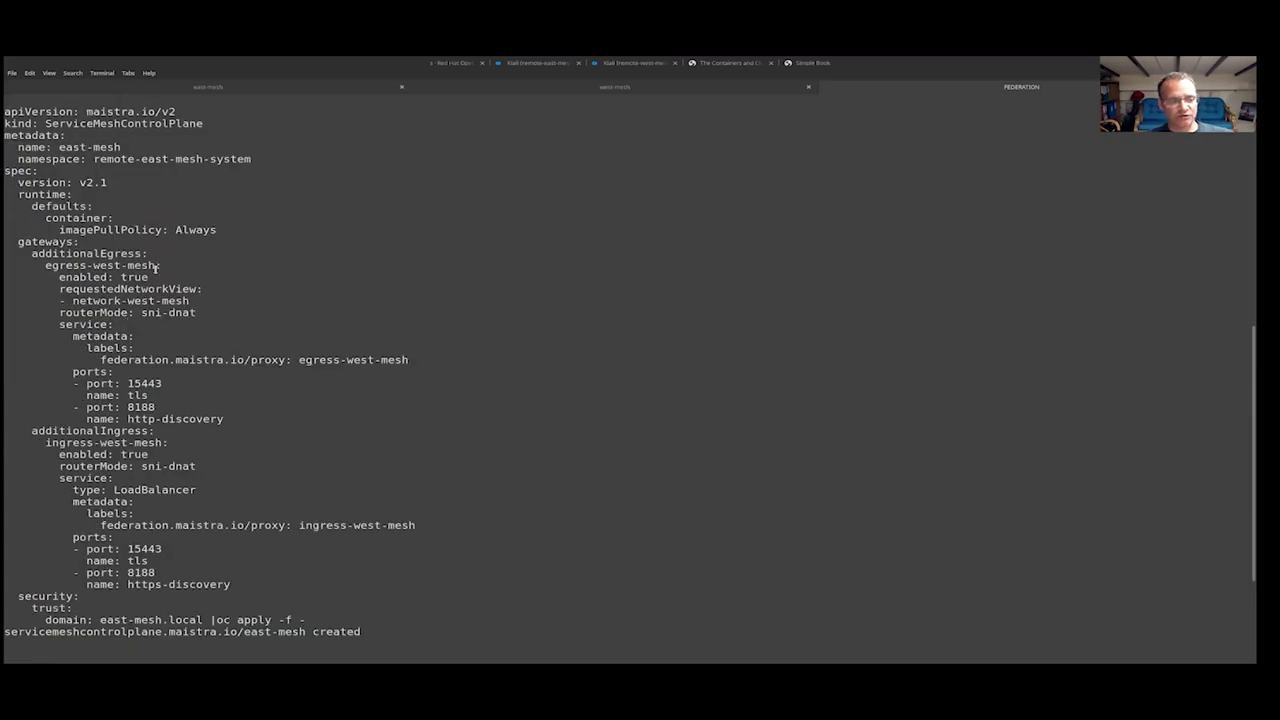
scroll(144, 313, down, 2)
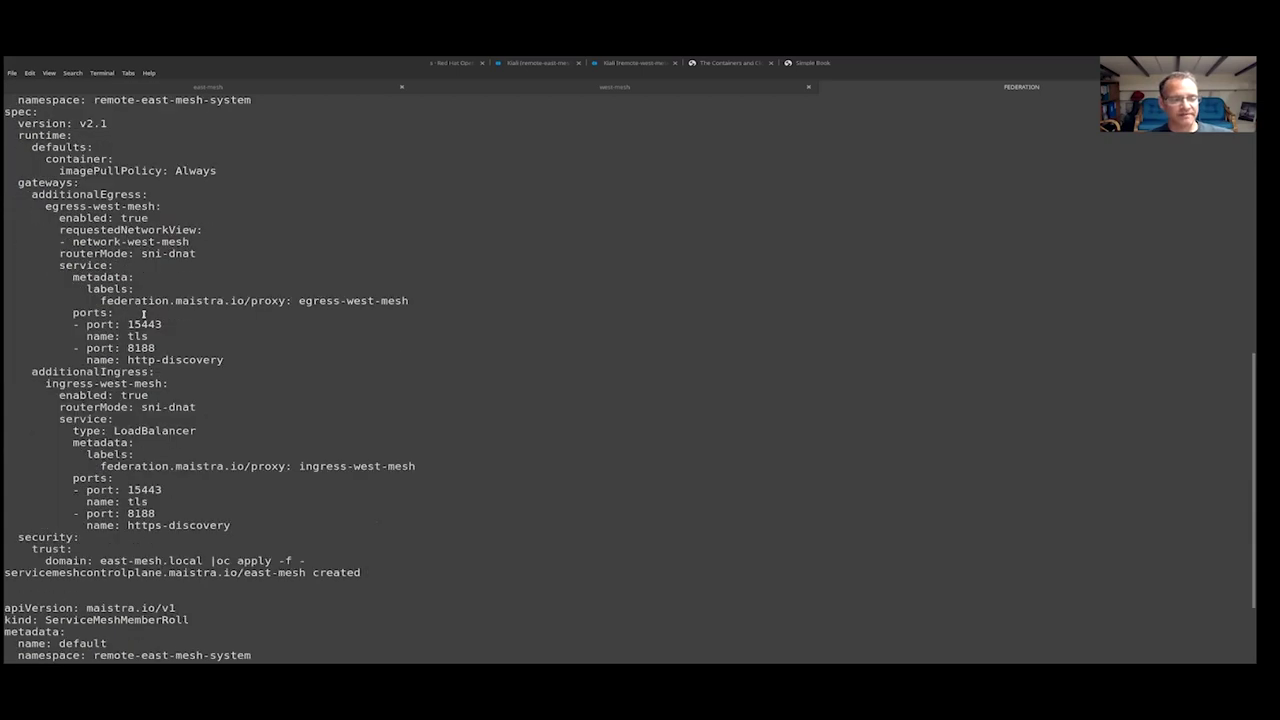
scroll(141, 314, down, 2)
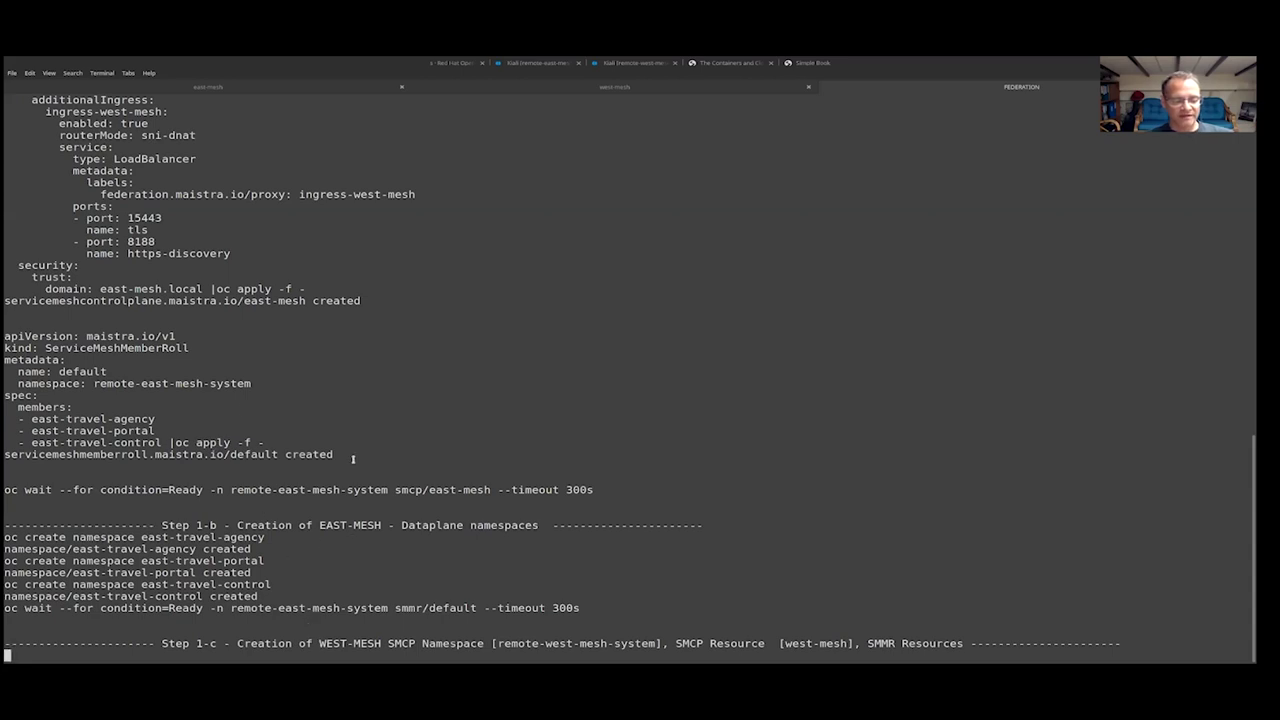
Continue through Steps 1-c and 1-d, pointing out west-mesh.local, west-travel-agency and the ready control plane.
key(Return)
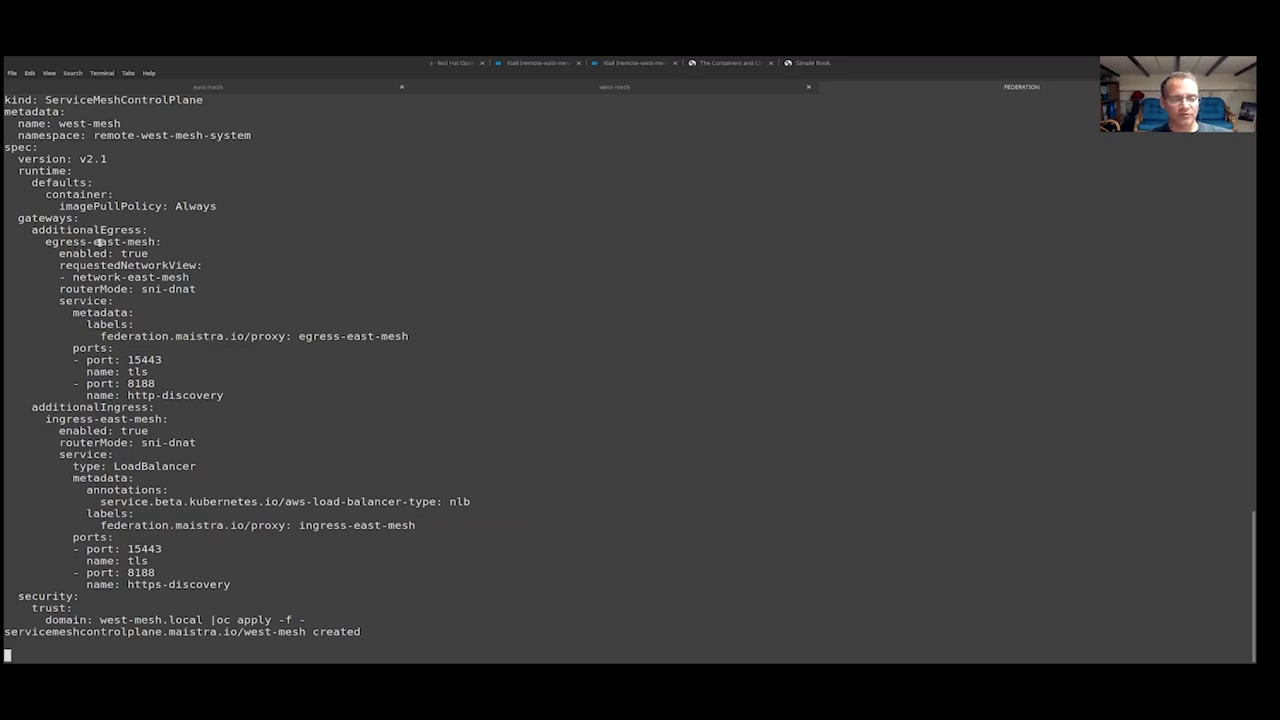
key(ctrl+shift+v)
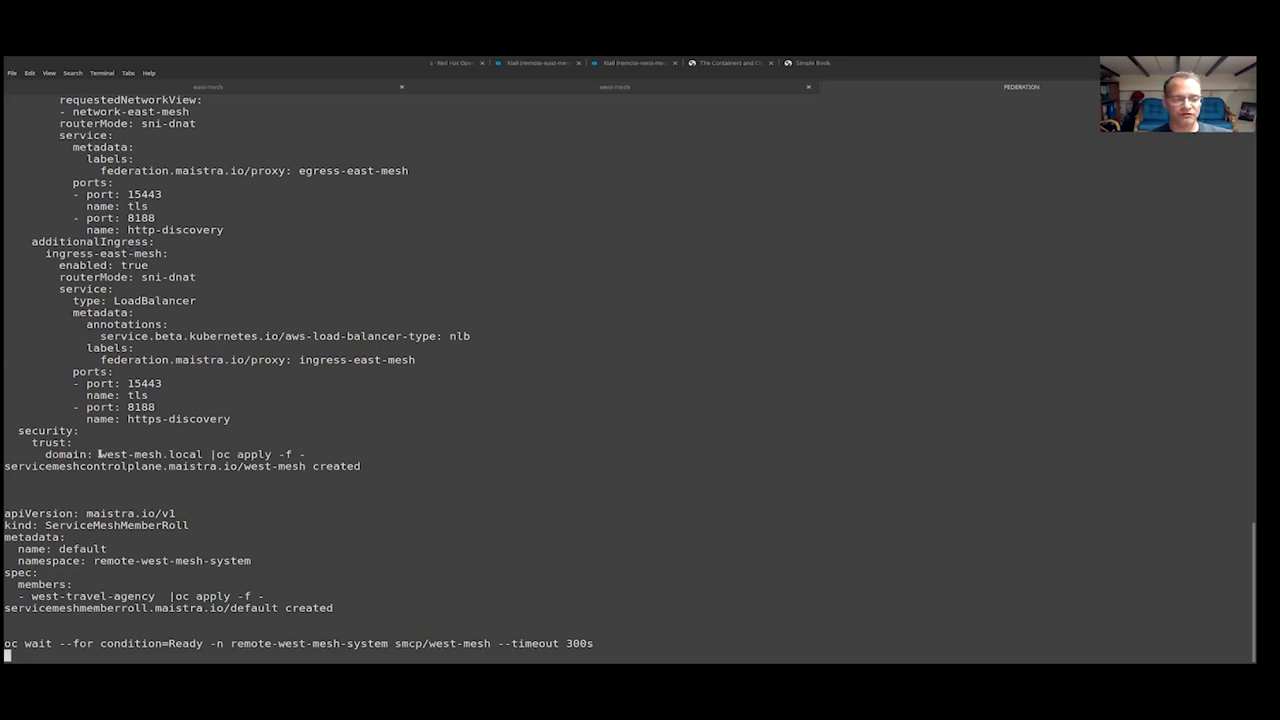
drag(101, 454, 200, 454)
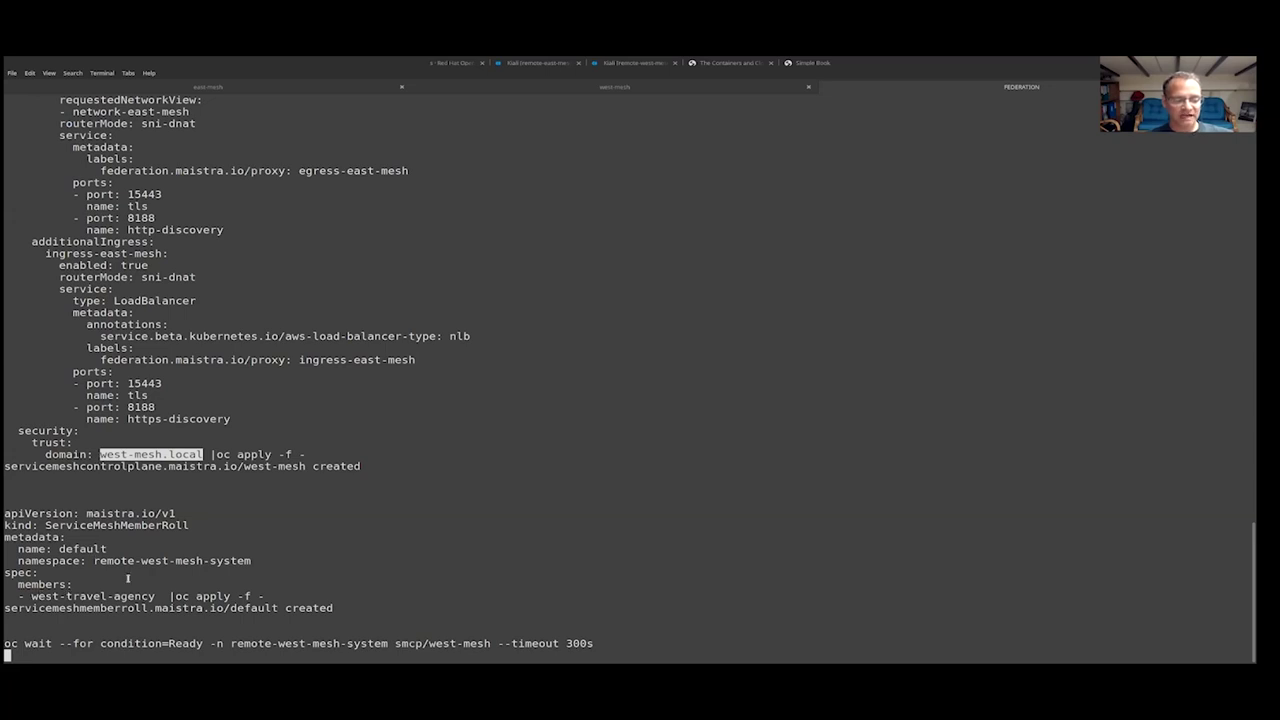
drag(30, 596, 155, 596)
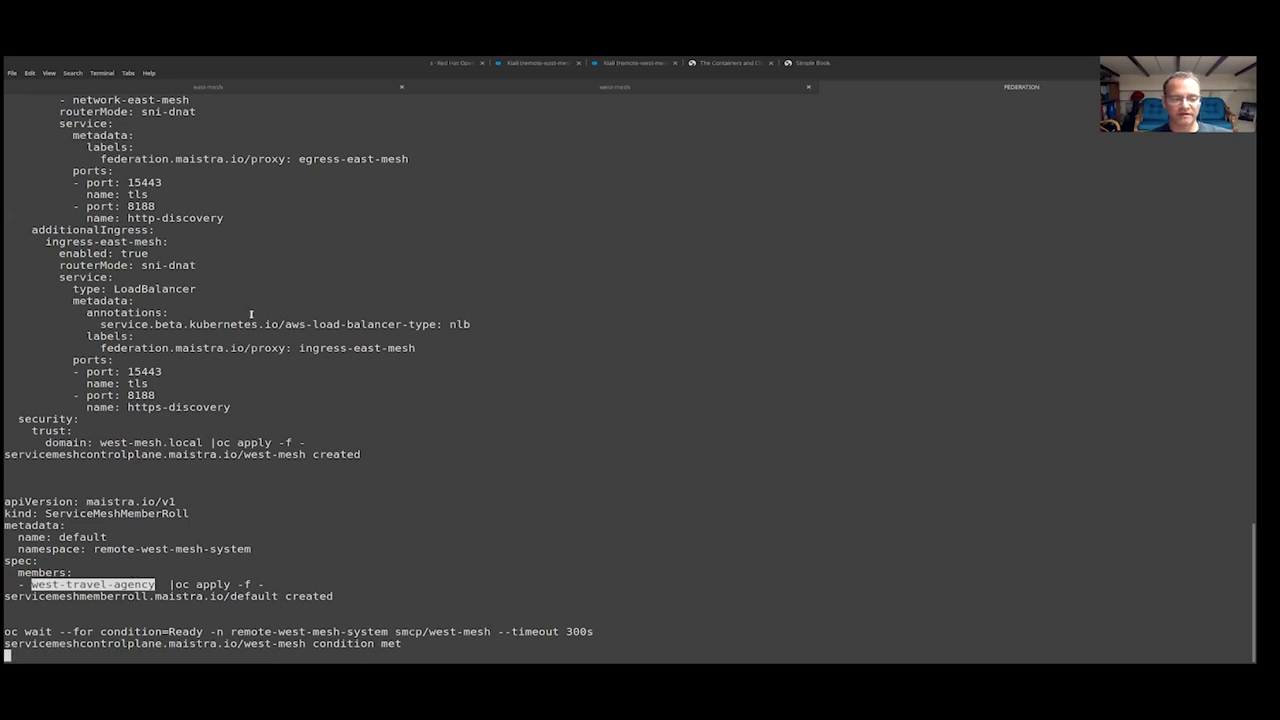
double_click(203, 644)
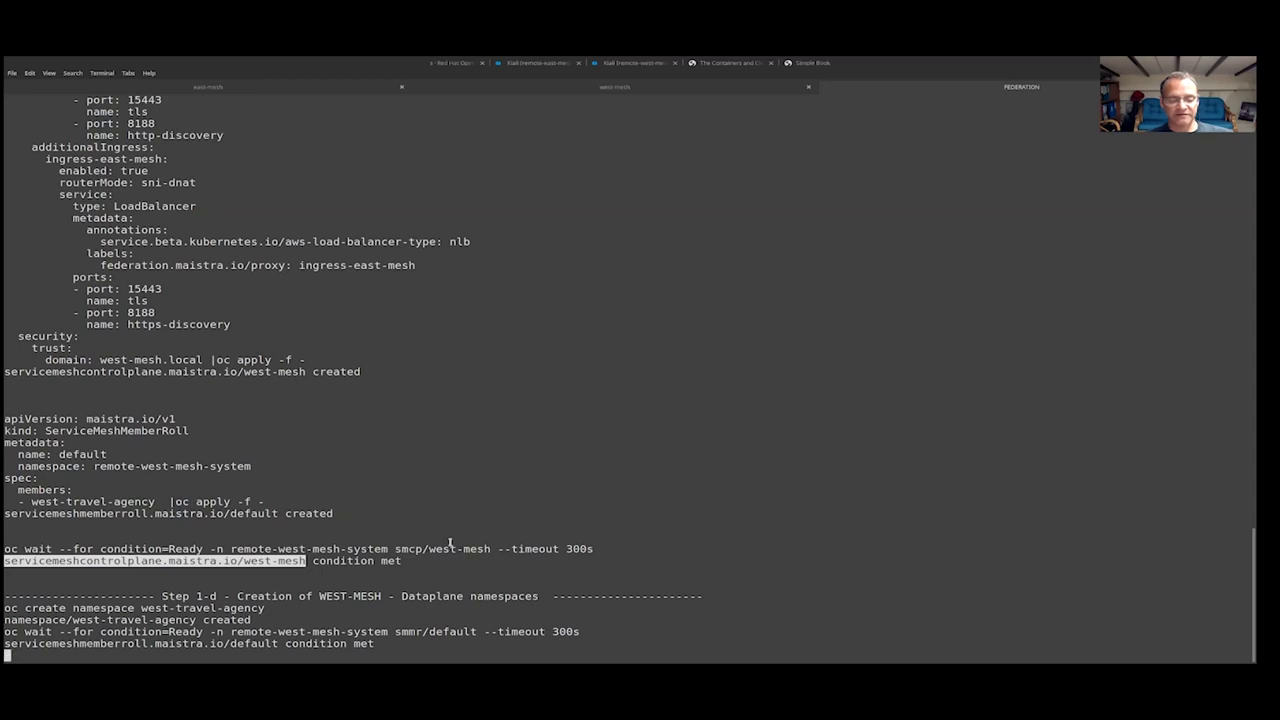
key(Return)
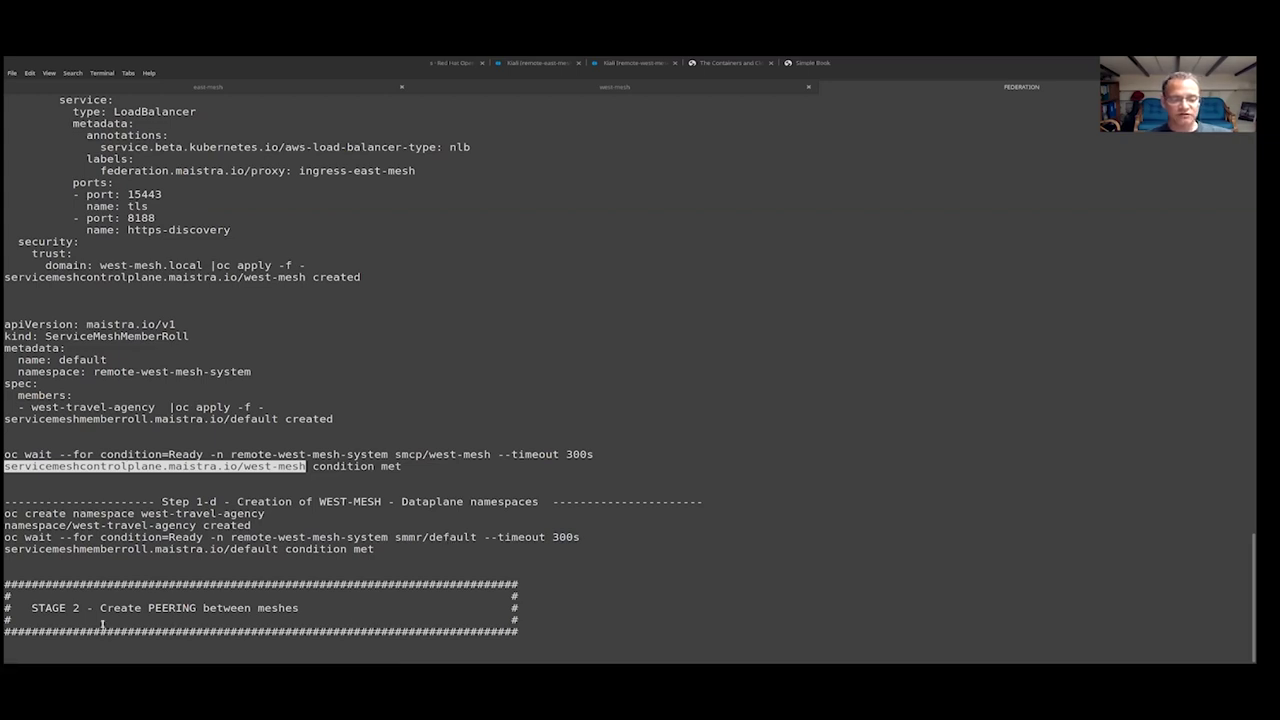
Run Step 2, highlighting the east-ca-root-cert and west-ca-root-cert configmaps, then continue to Step 3.
key(Return)
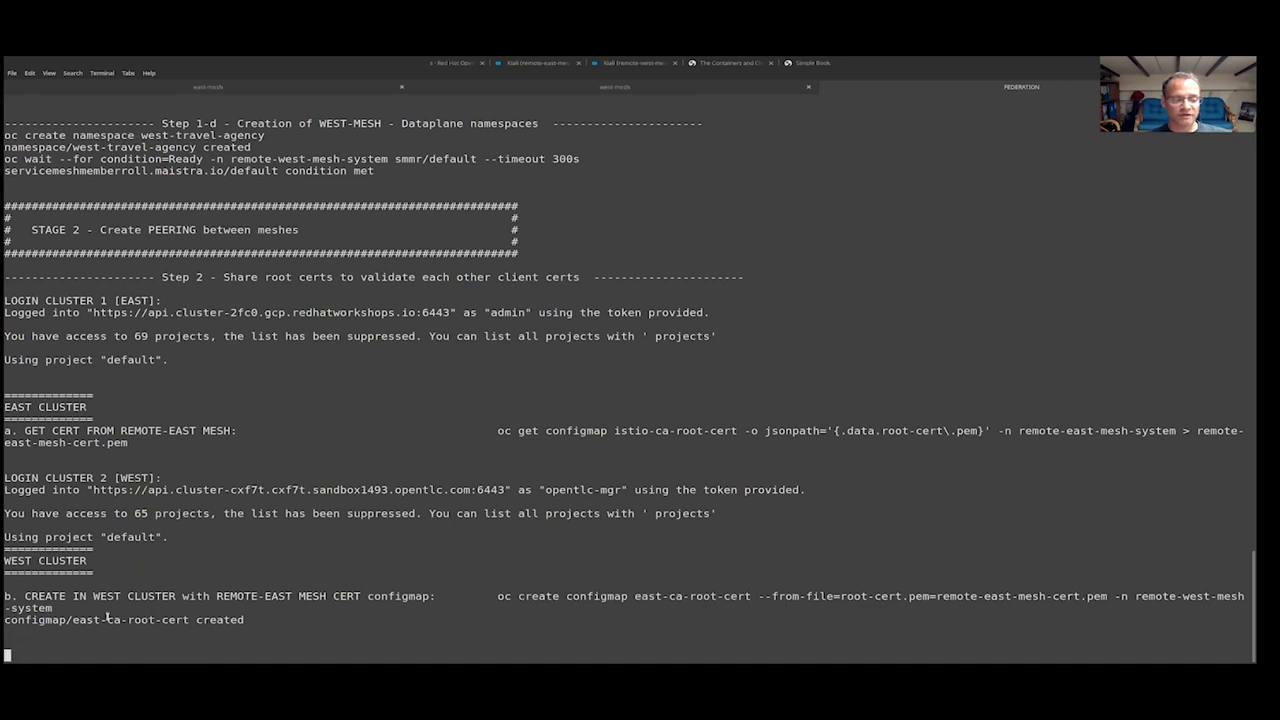
drag(72, 620, 190, 620)
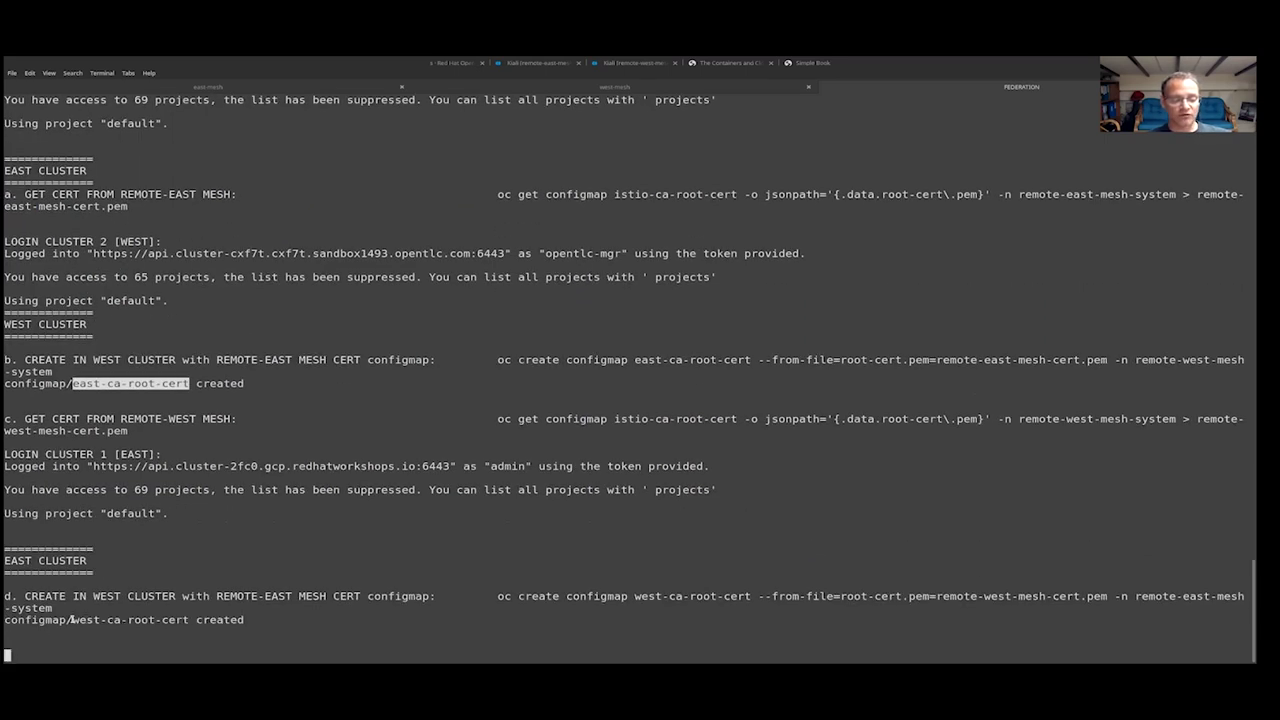
drag(72, 619, 190, 620)
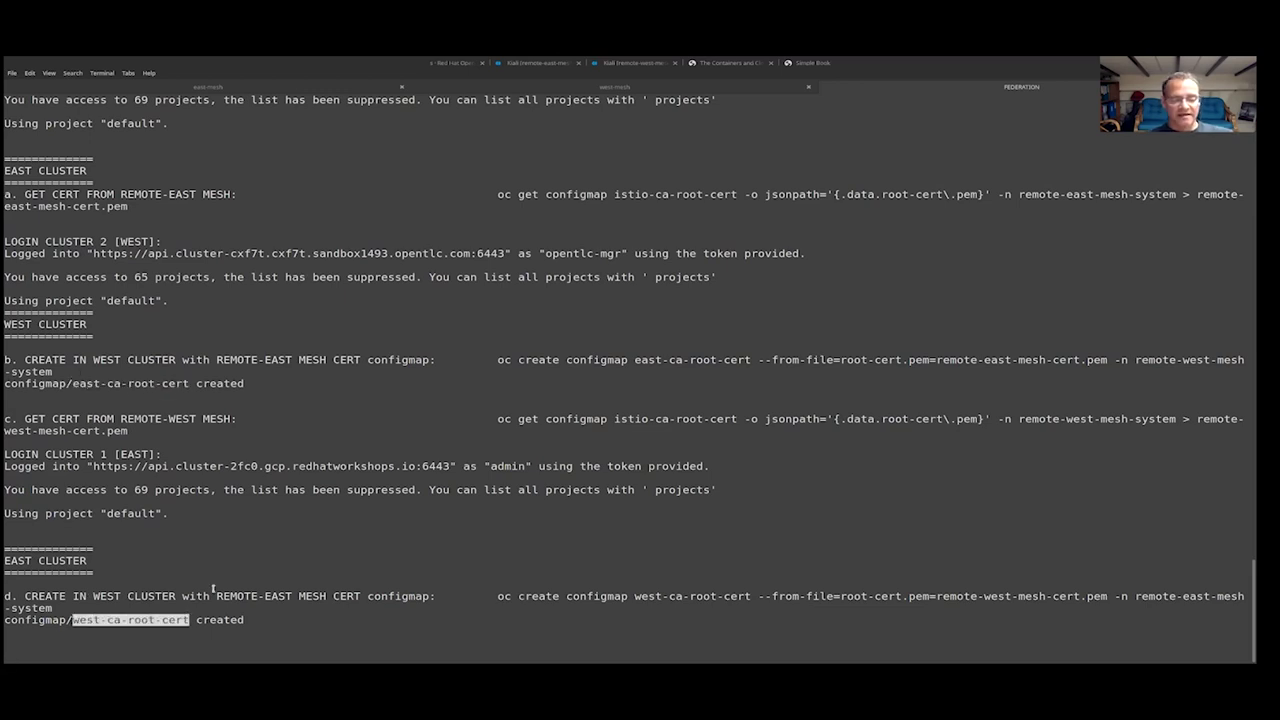
key(Return)
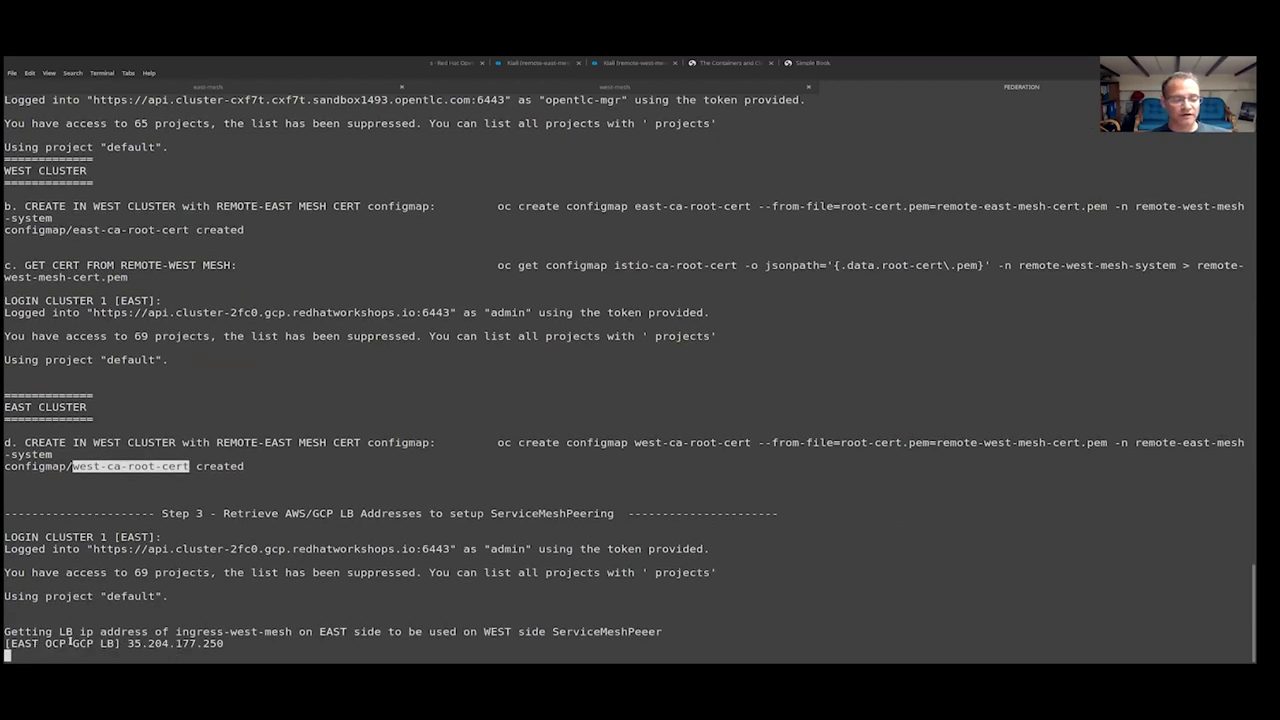
Highlight the east GCP LB IP and west AWS LB hostname, then continue to Step 4a.
double_click(82, 643)
drag(126, 643, 222, 643)
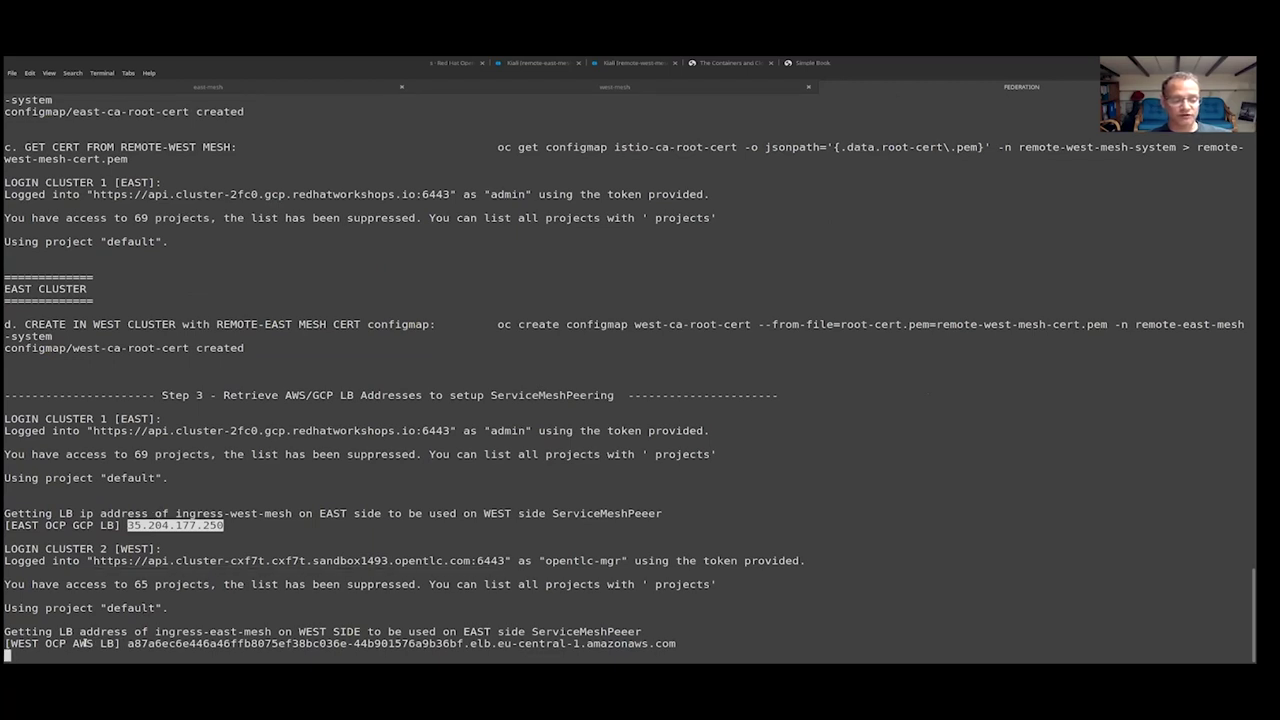
drag(129, 643, 676, 644)
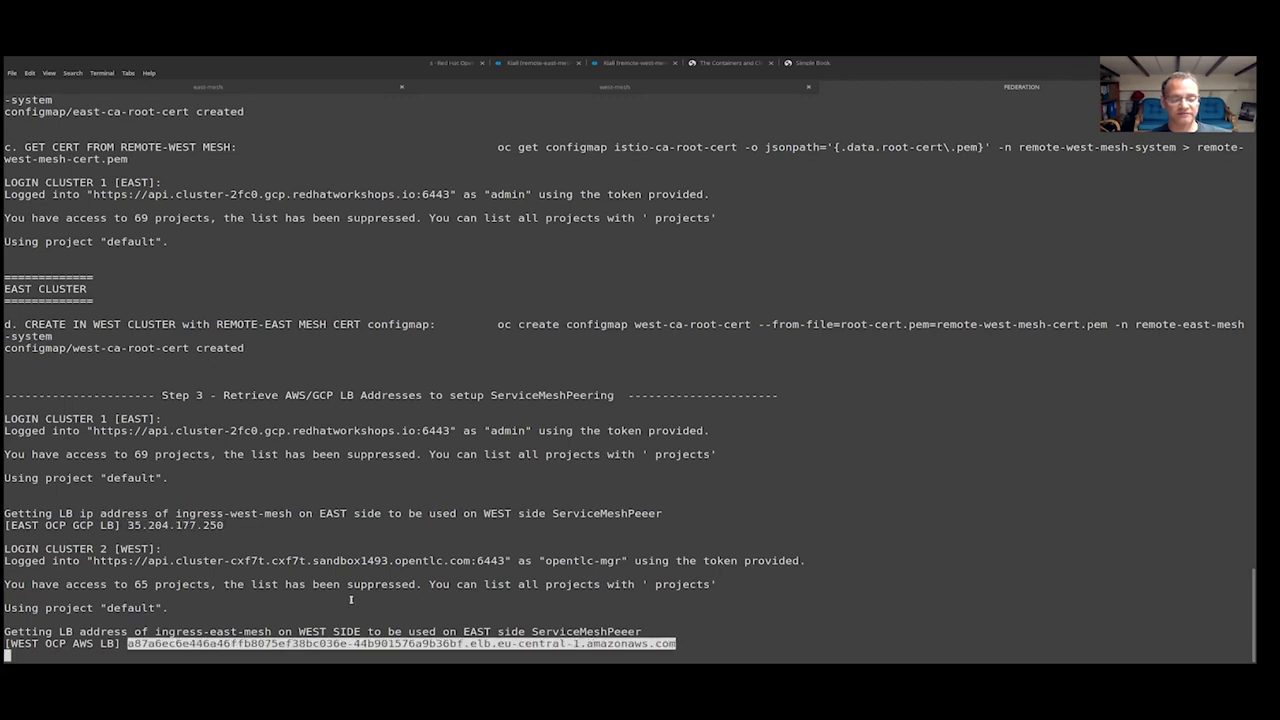
key(Return)
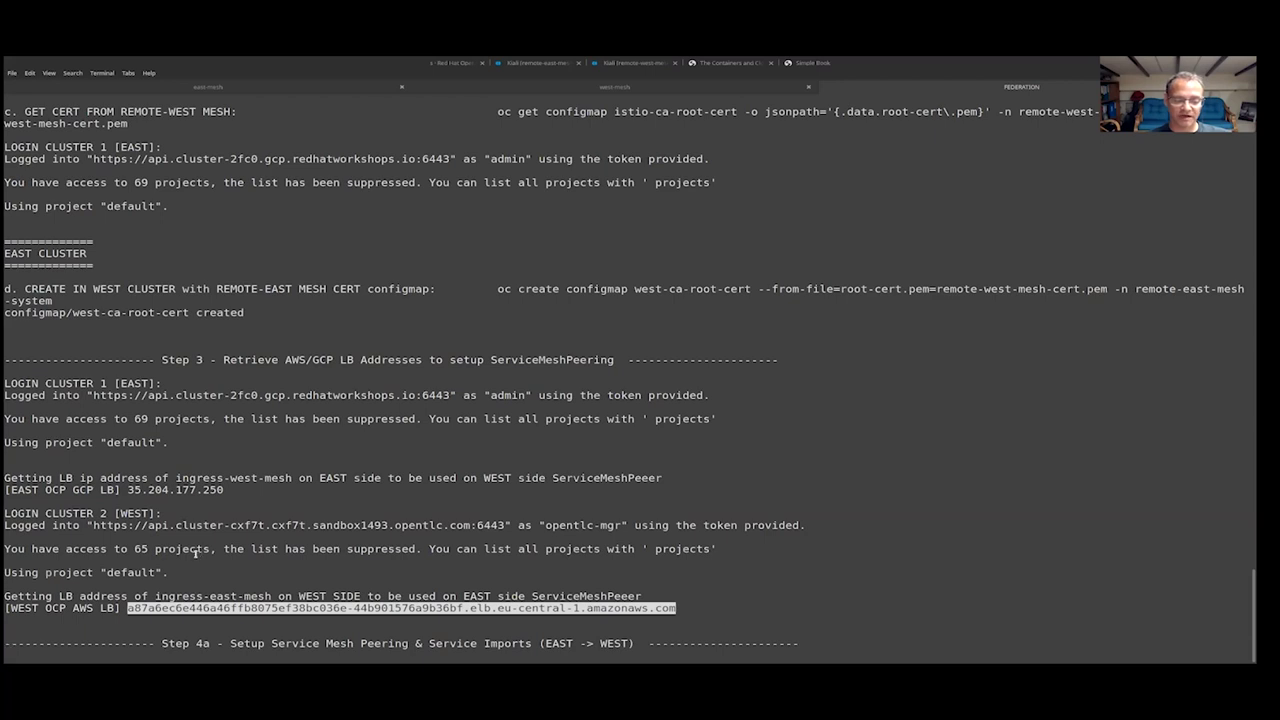
Continue to the east cluster and point out the peer's remote-east-mesh-system namespace and remote address.
key(Return)
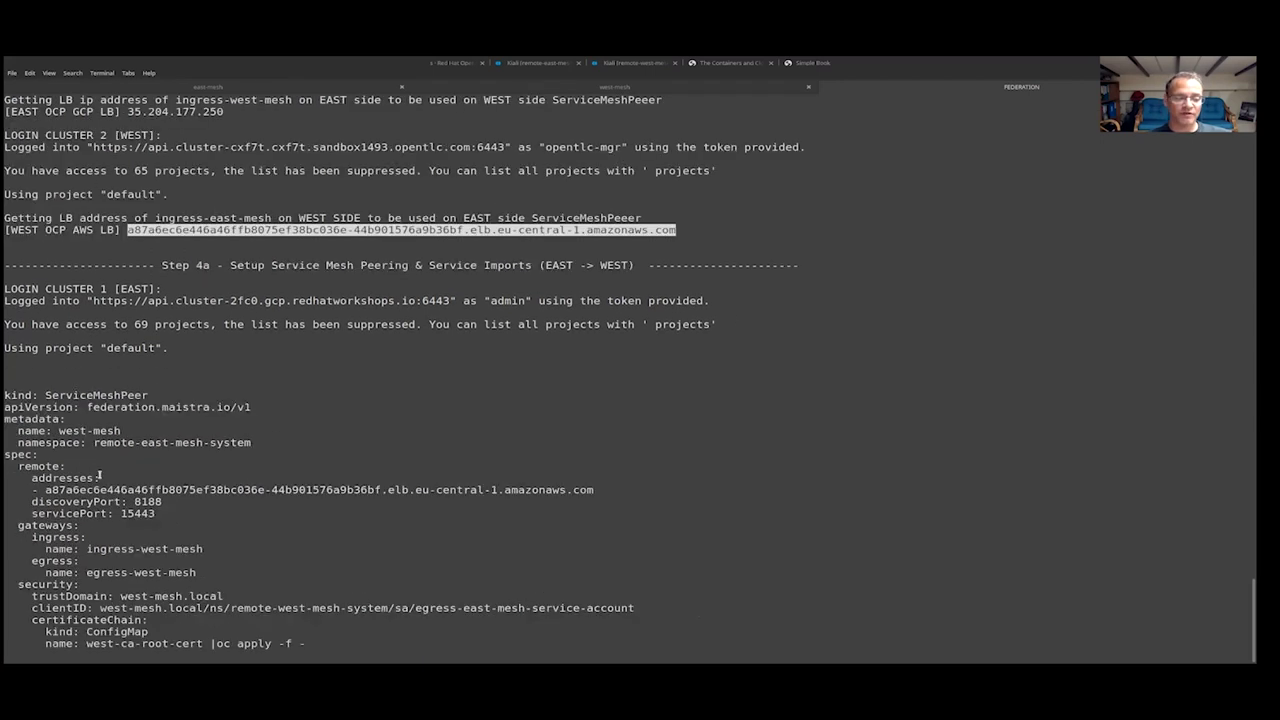
click(92, 443)
triple_click(218, 440)
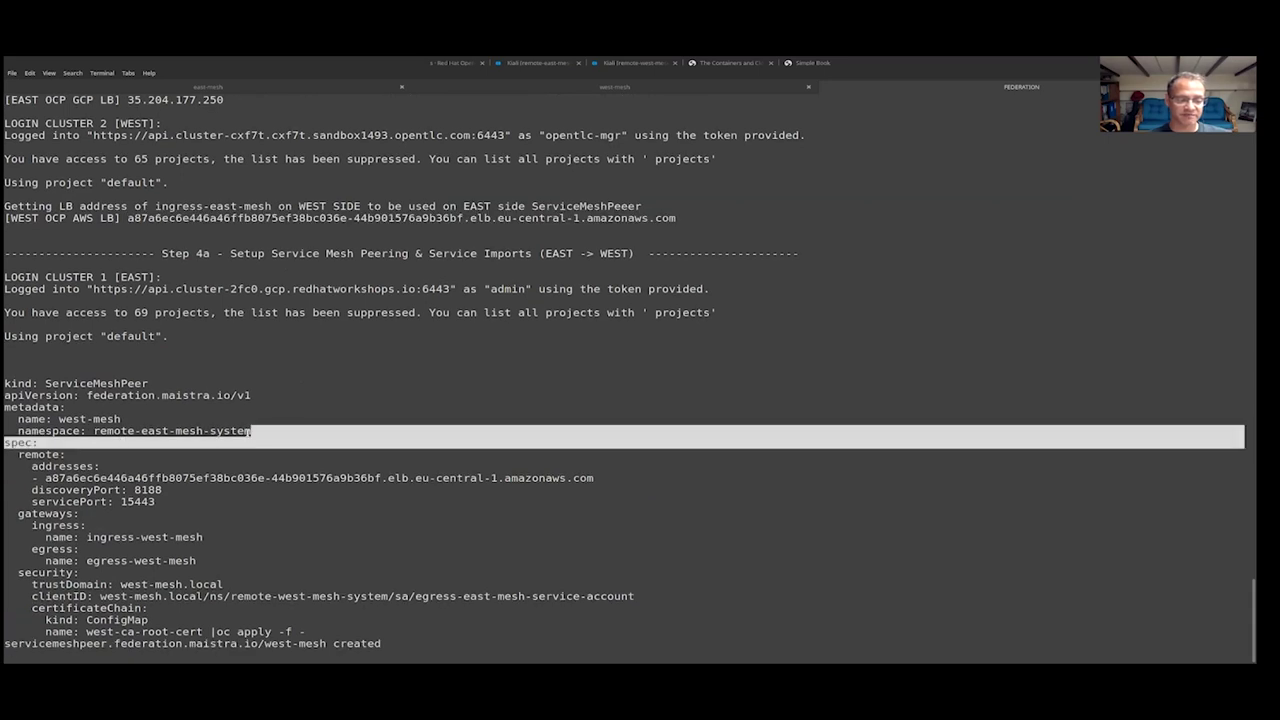
double_click(190, 431)
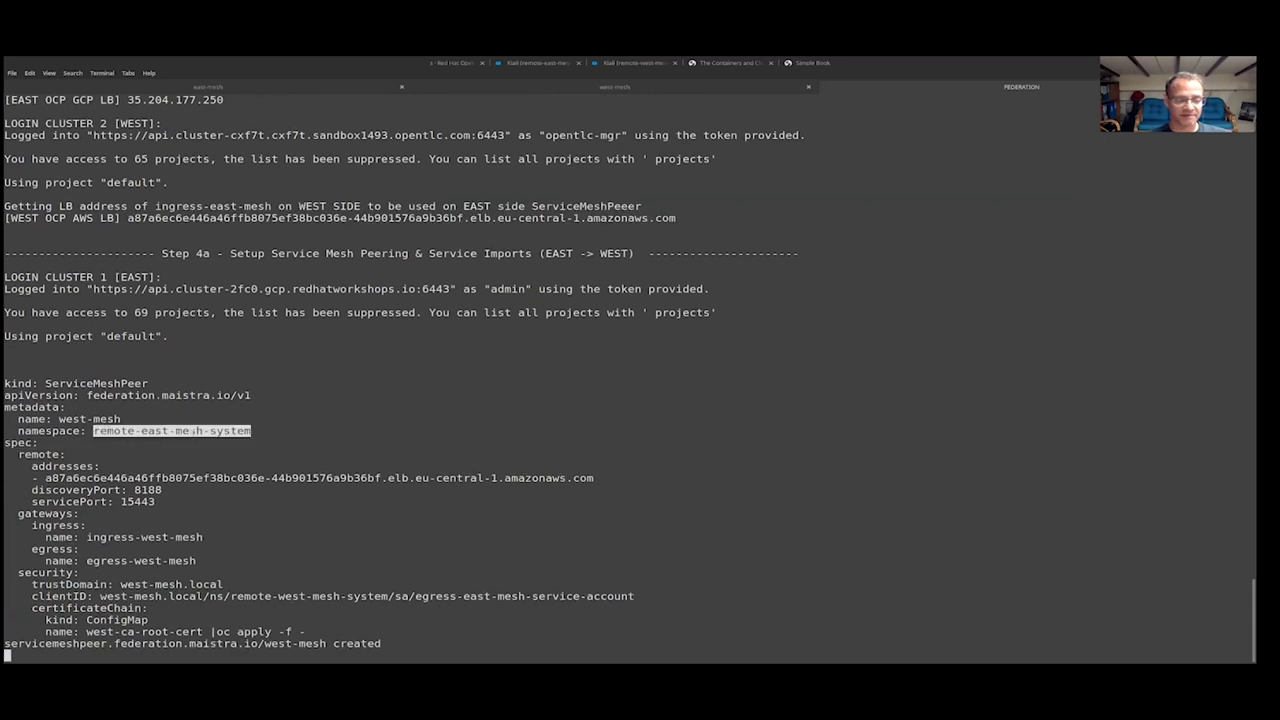
drag(44, 477, 474, 493)
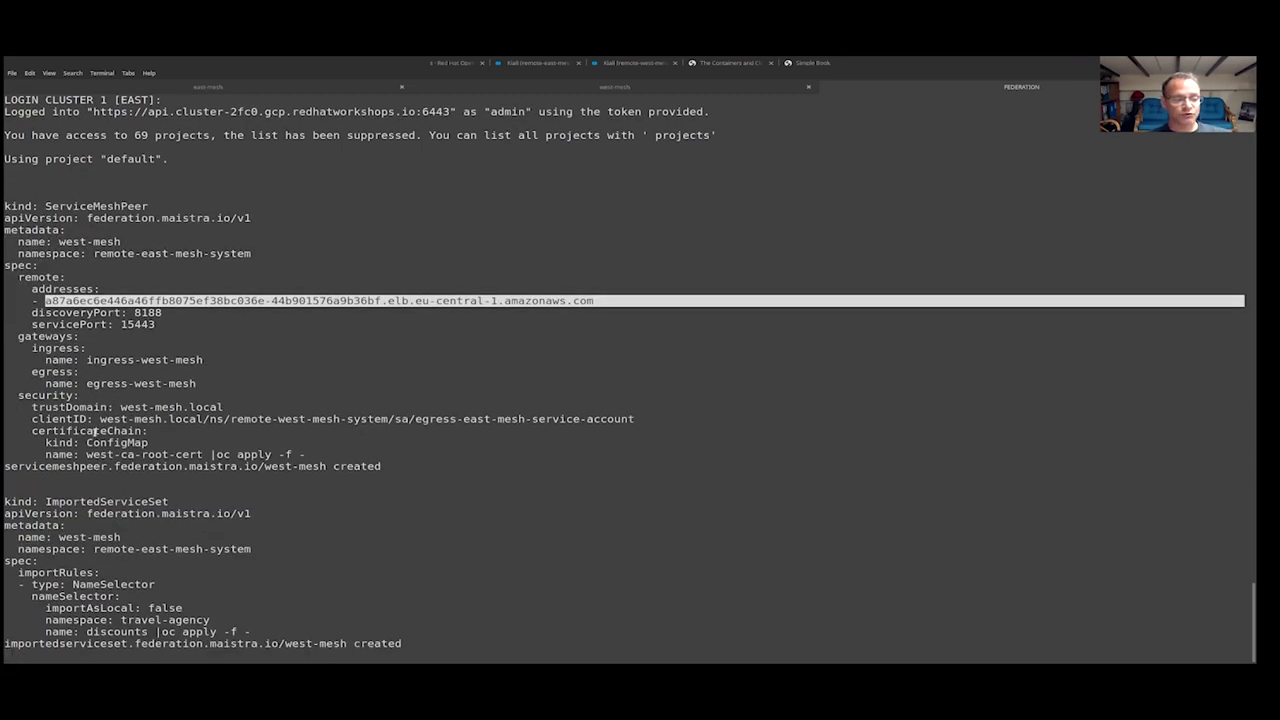
click(100, 420)
Point out west-ca-root-cert, the ImportedServiceSet and the imported discounts service, then start Step 4b.
drag(86, 454, 210, 455)
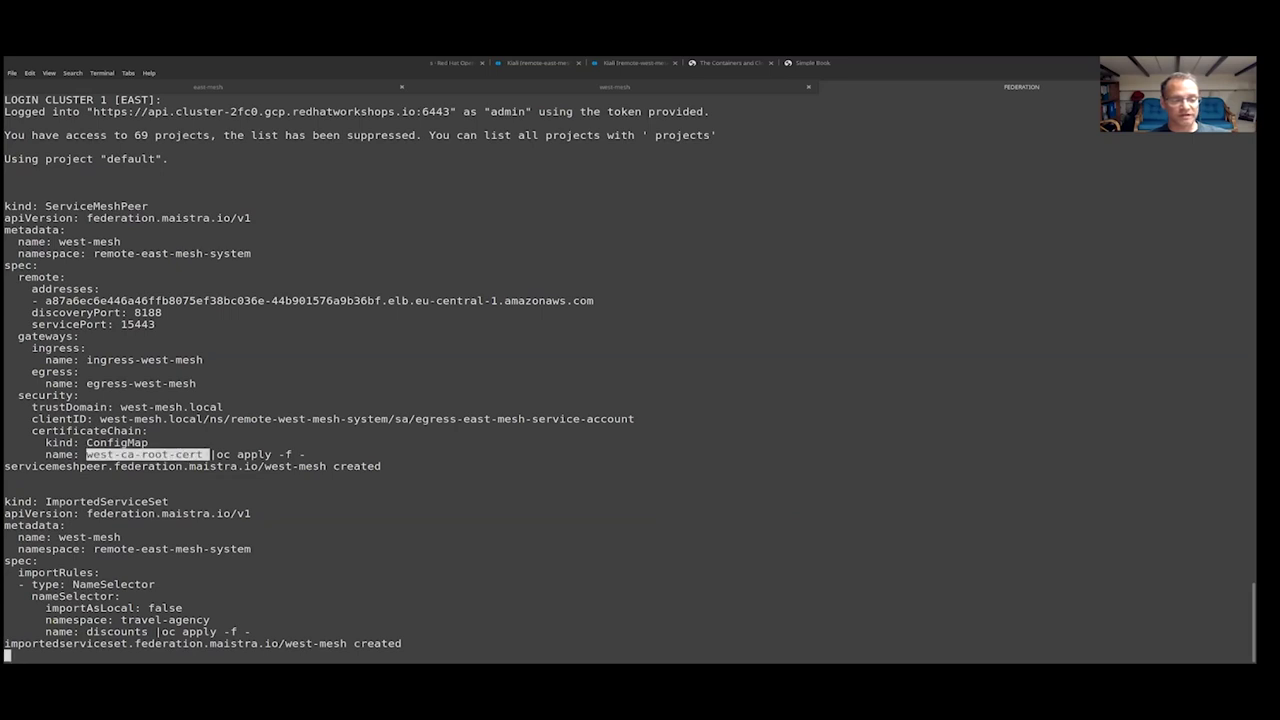
drag(43, 501, 163, 499)
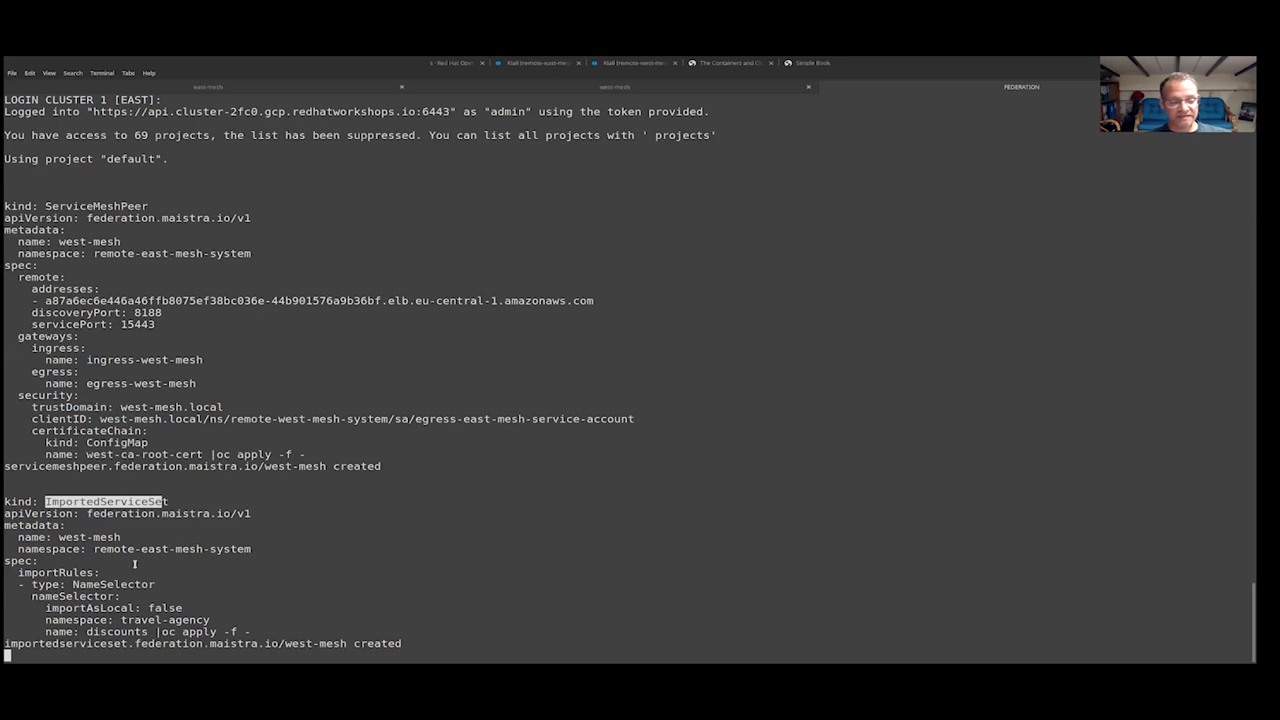
drag(87, 632, 149, 634)
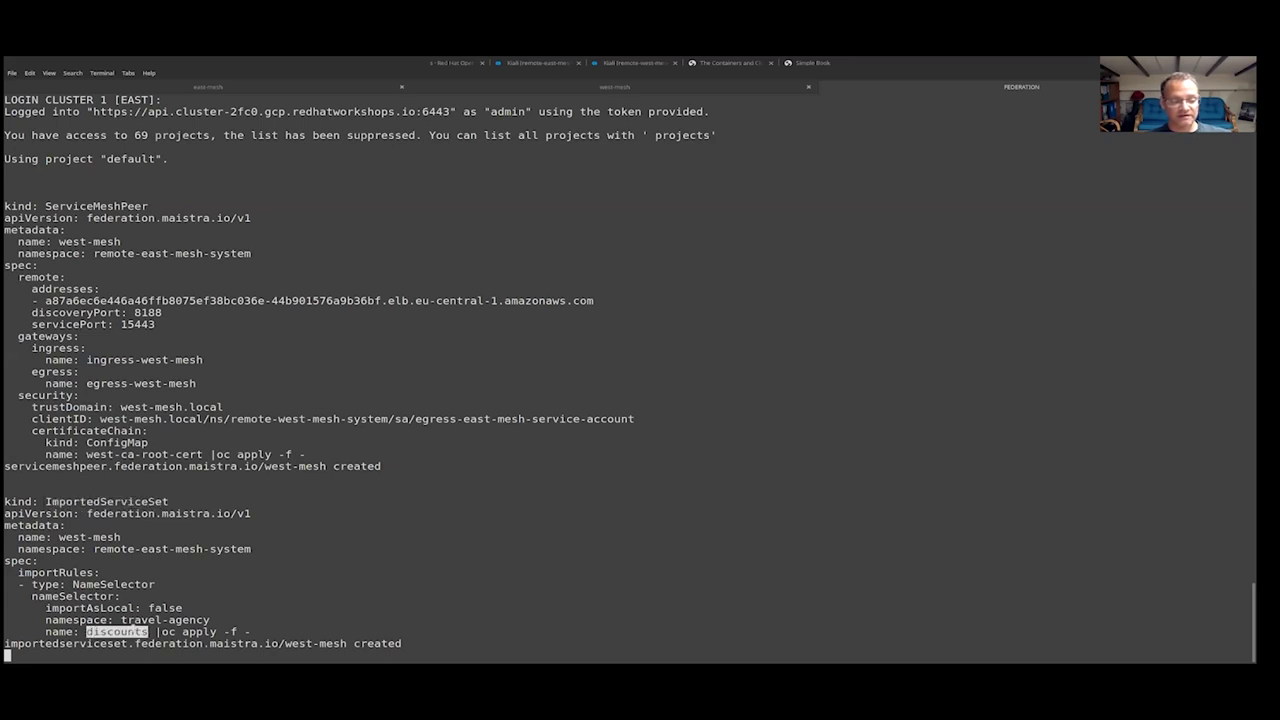
key(Return)
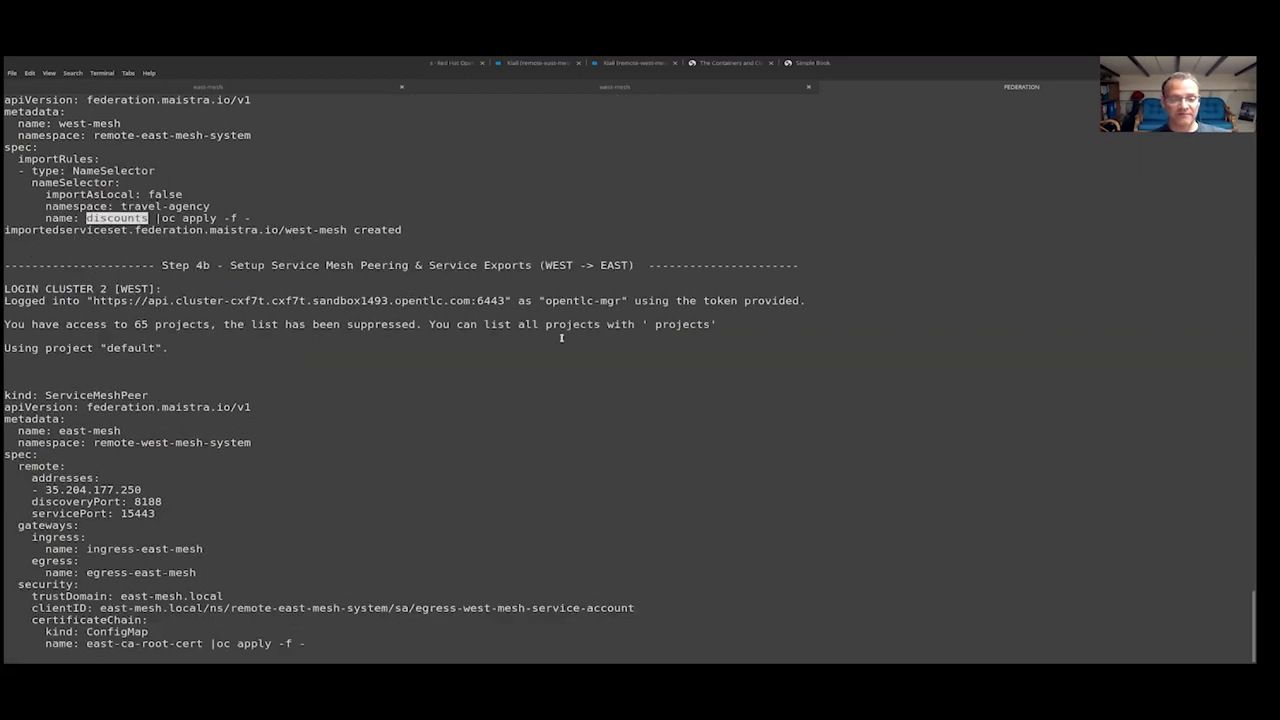
Point out the east-mesh ServiceMeshPeer and its remote address 35.204.177.250.
drag(43, 396, 148, 396)
click(59, 419)
drag(59, 419, 116, 419)
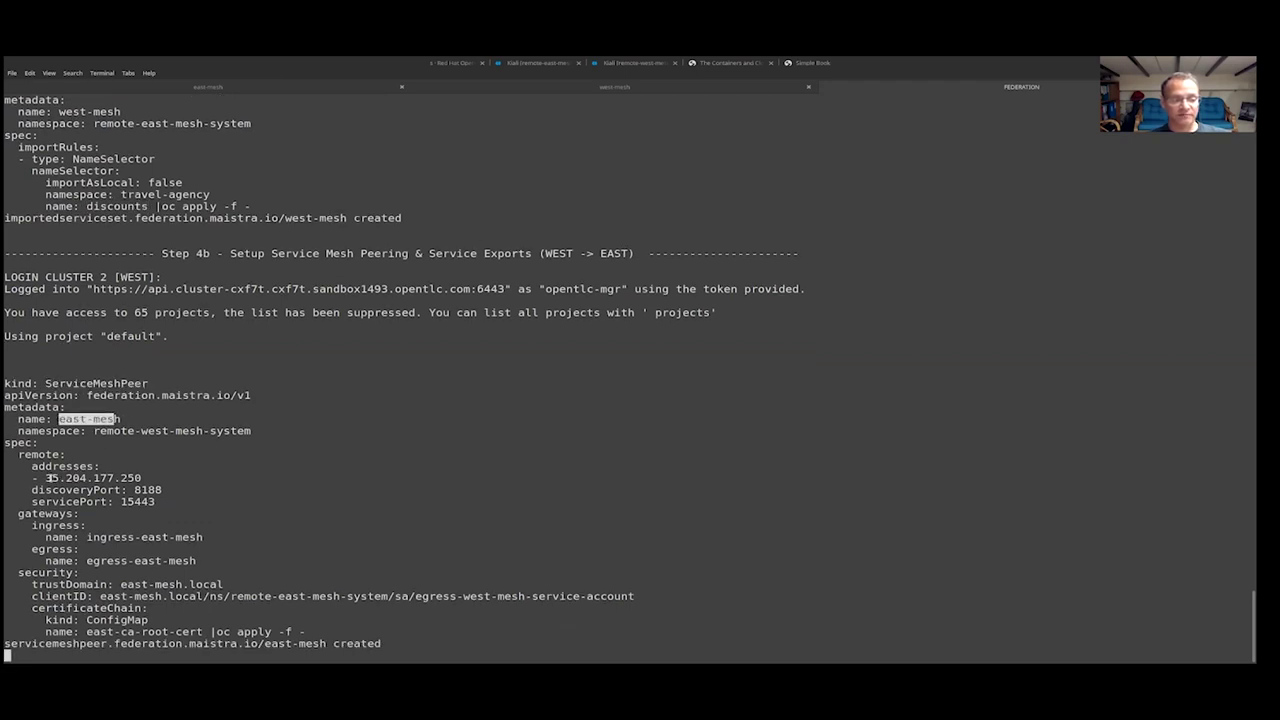
drag(46, 478, 142, 478)
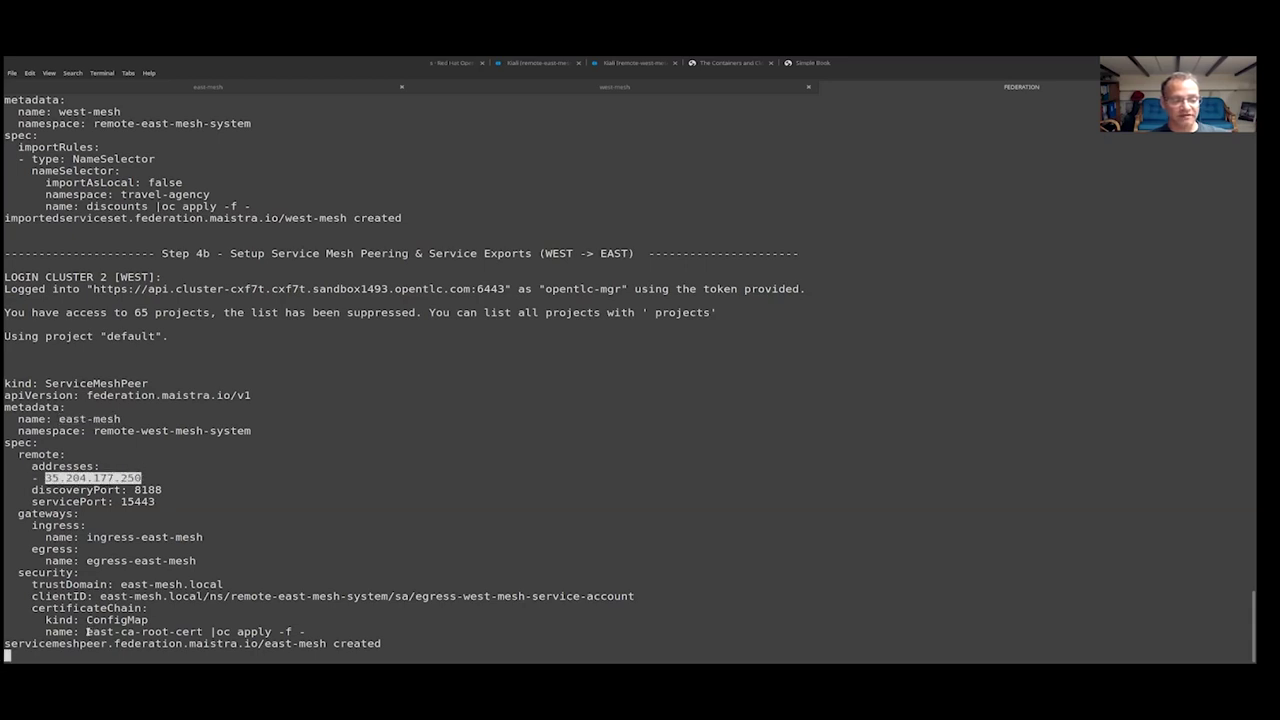
Point out the ExportedServiceSet exporting discounts from the west-travel-agency namespace.
drag(88, 631, 120, 631)
drag(86, 442, 204, 442)
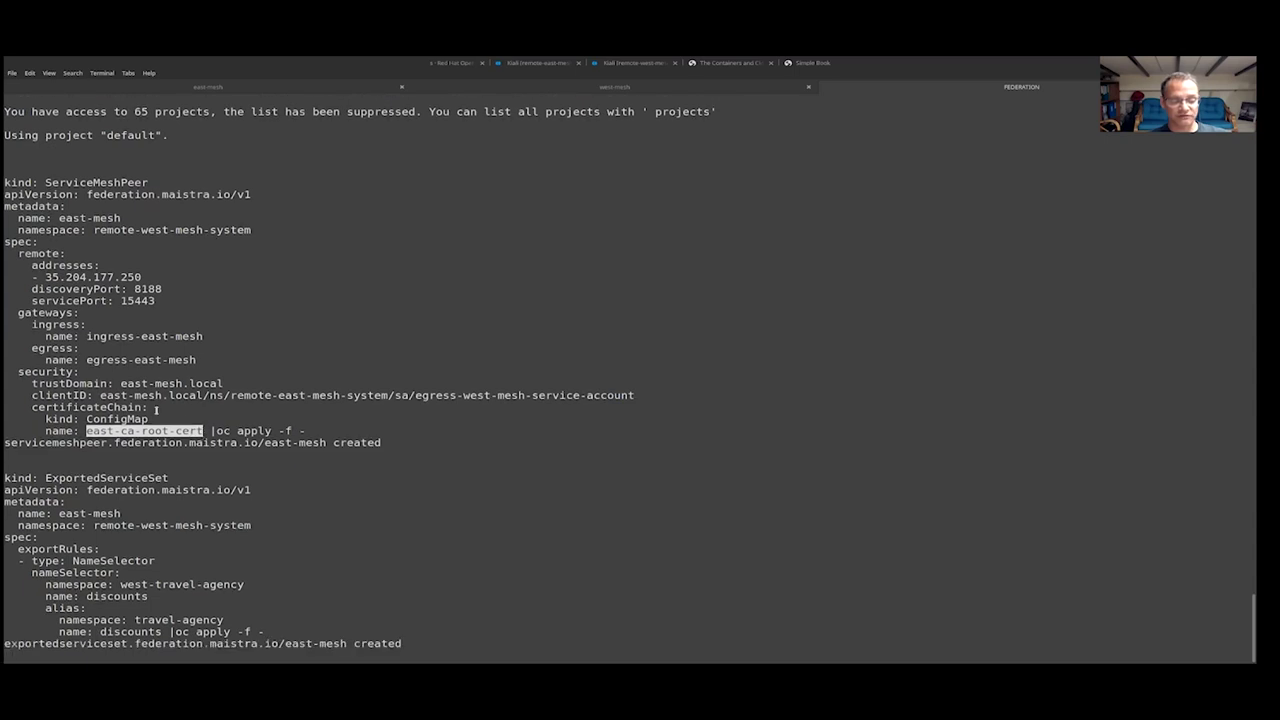
drag(48, 478, 164, 482)
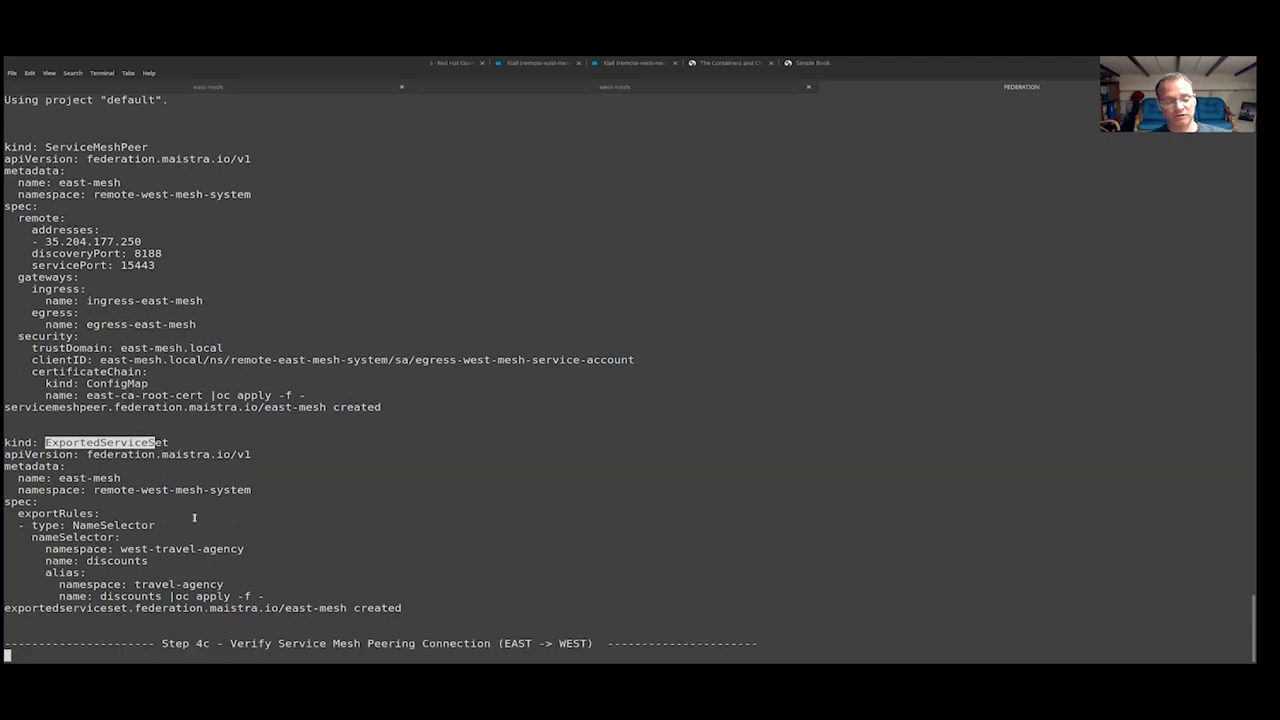
double_click(140, 594)
drag(120, 548, 250, 551)
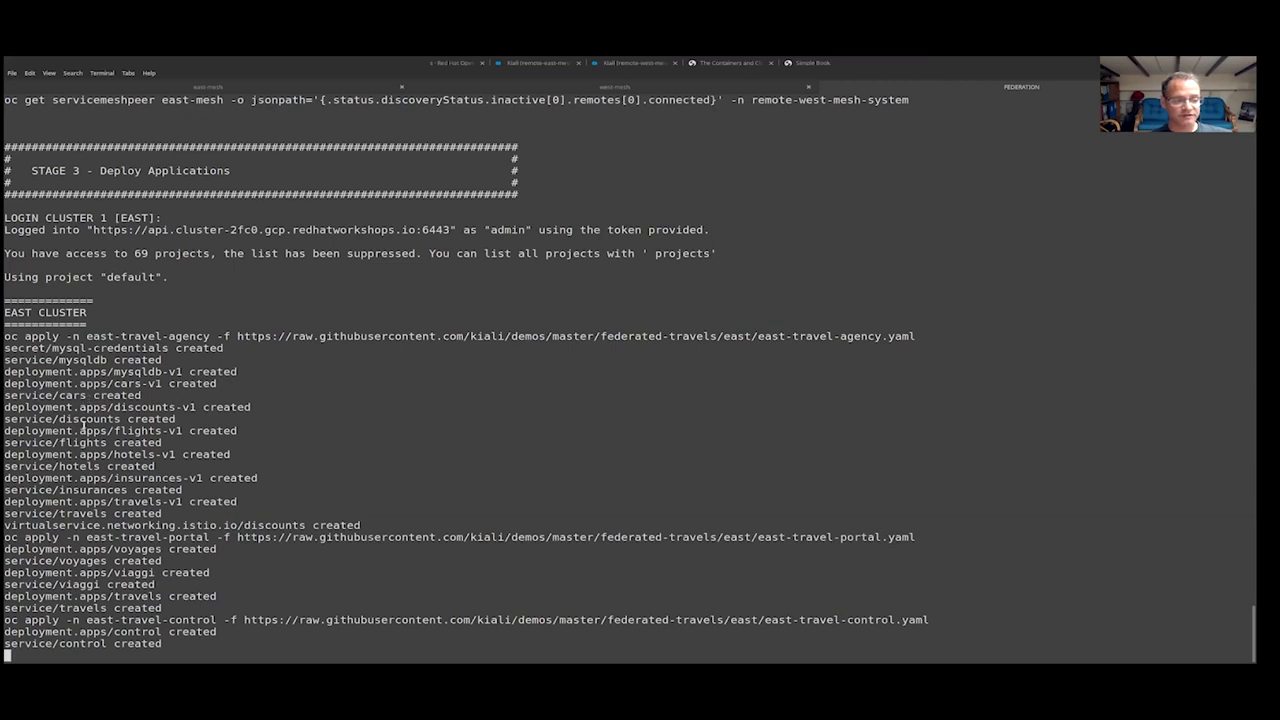
Point out the discounts service and west-travel-agency deployment as apps deploy, then switch to the browser.
double_click(83, 421)
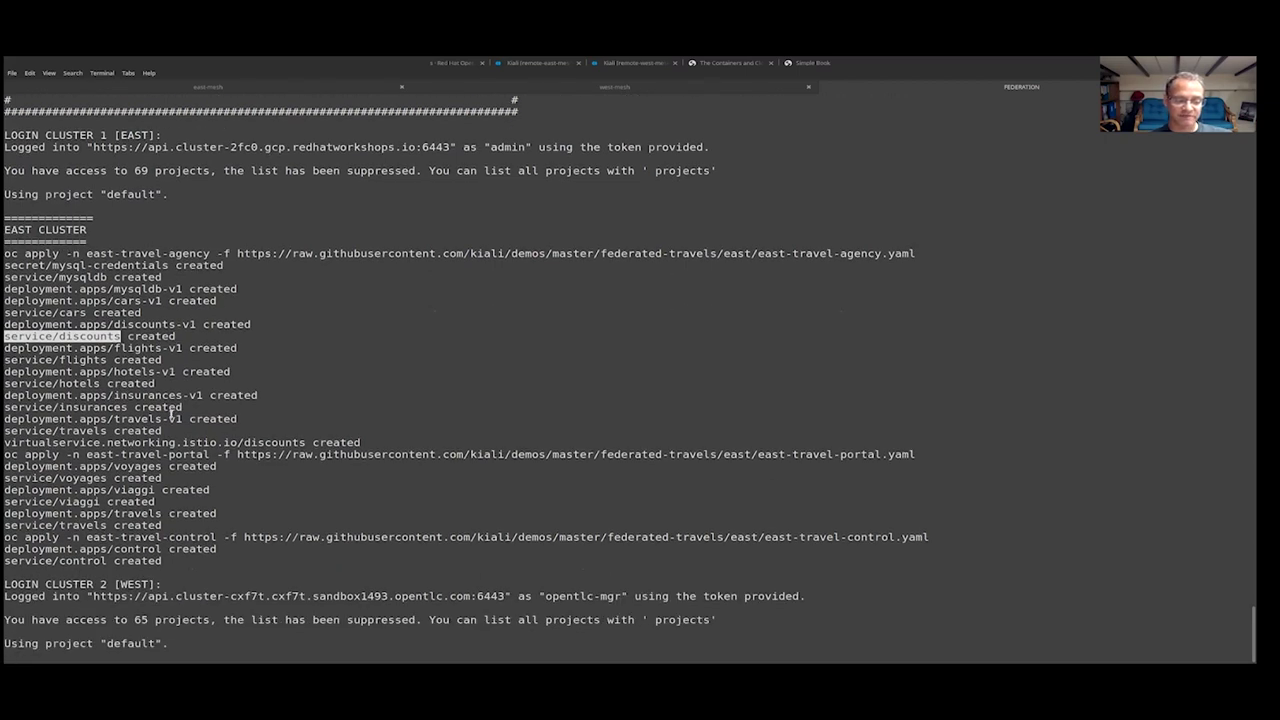
drag(87, 643, 210, 643)
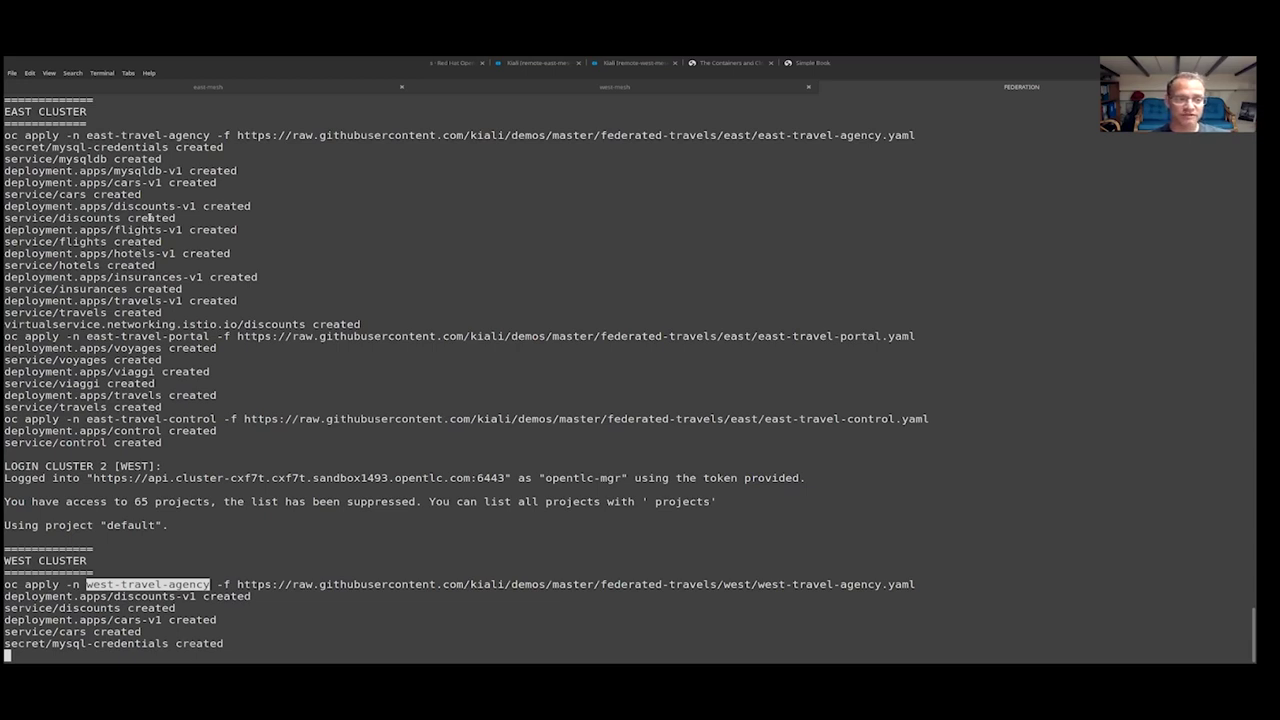
double_click(100, 217)
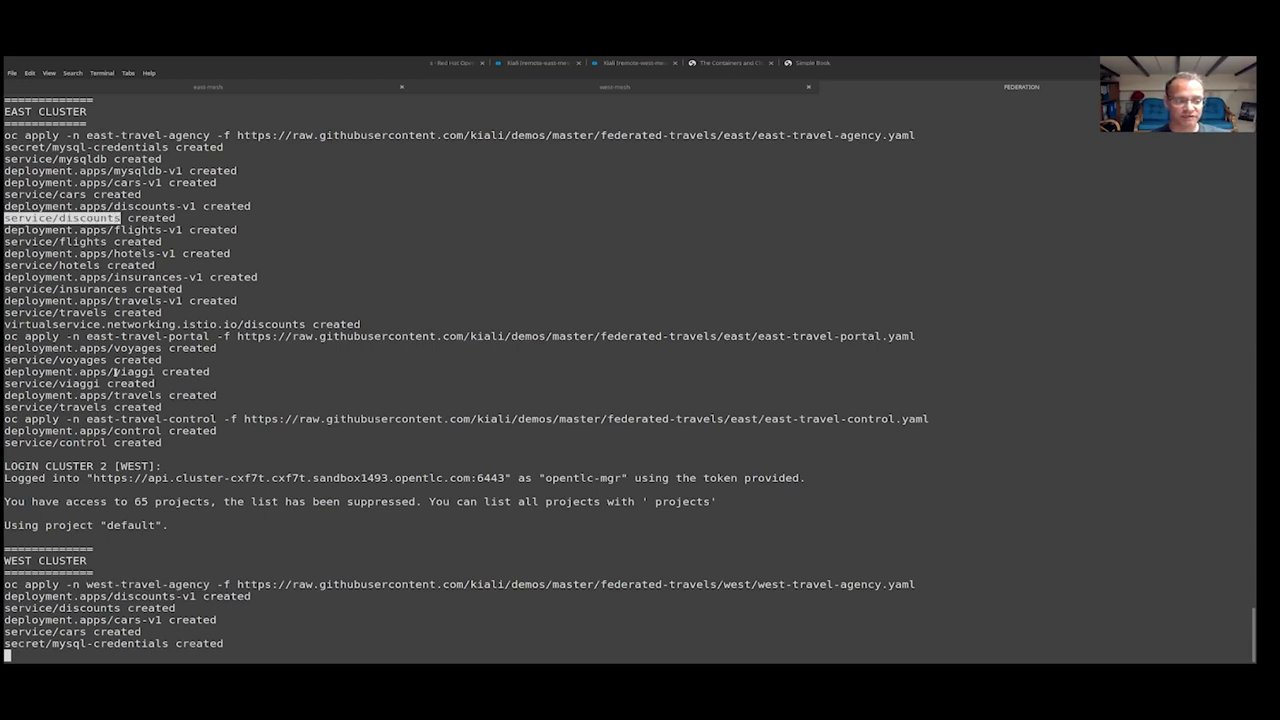
click(115, 634)
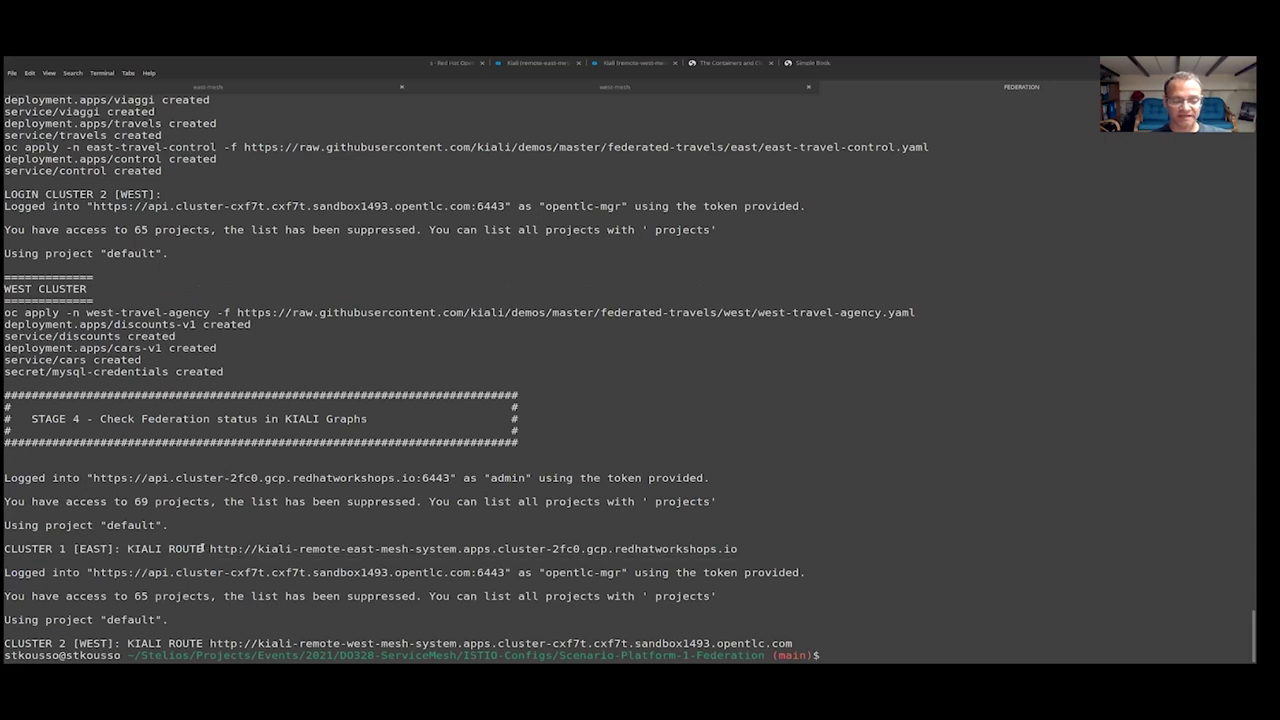
mouse_move(890, 660)
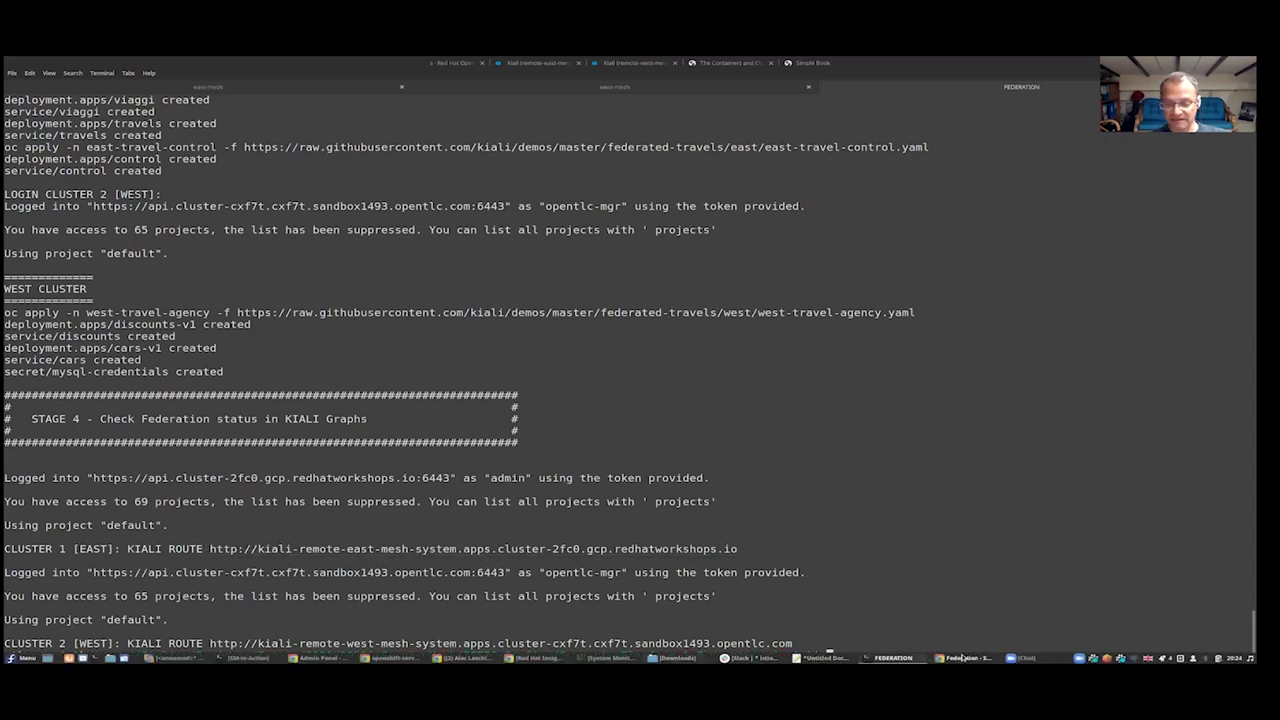
click(742, 64)
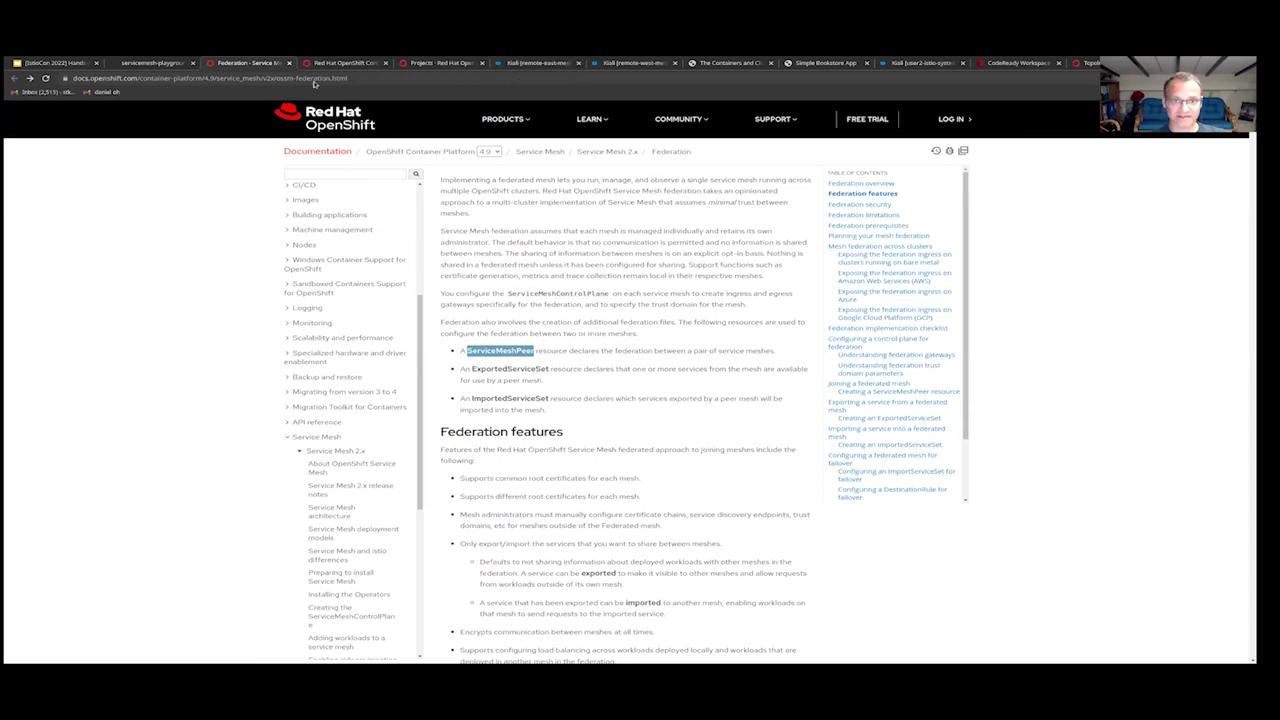
Log in to the remote-east-mesh Kiali through OpenShift's htpasswd_provider using the saved admin credentials.
click(530, 63)
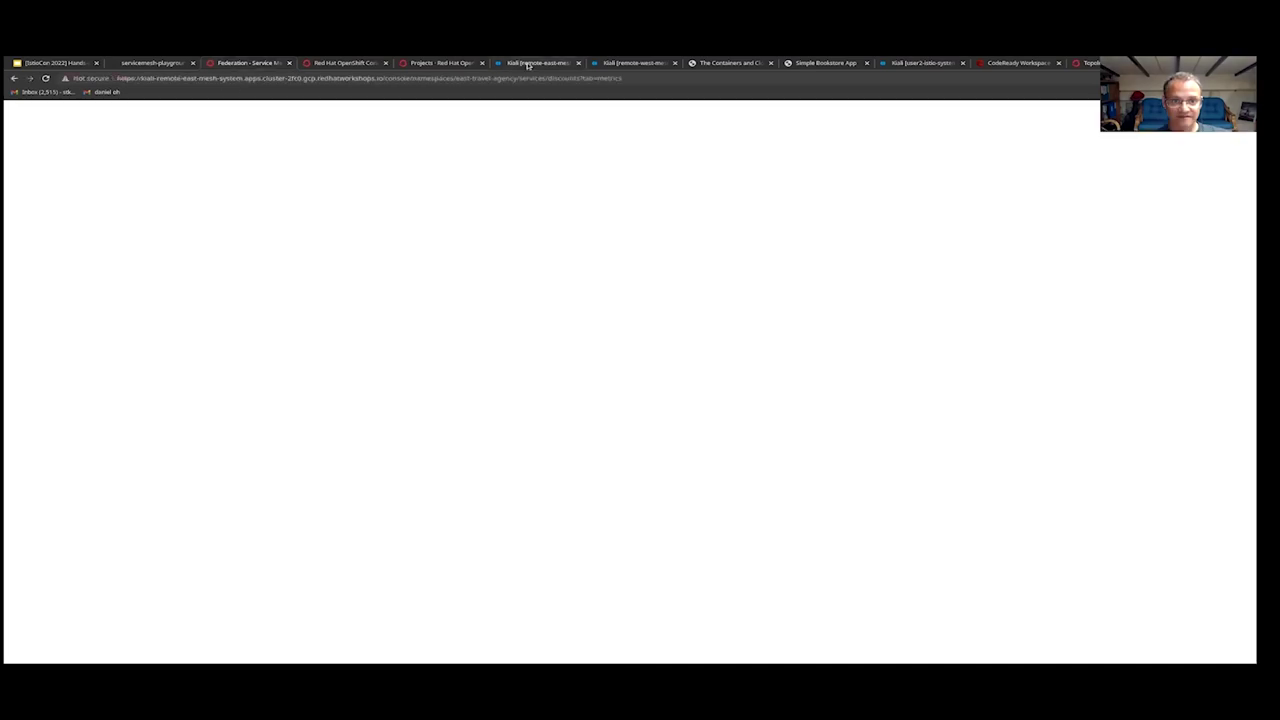
click(472, 411)
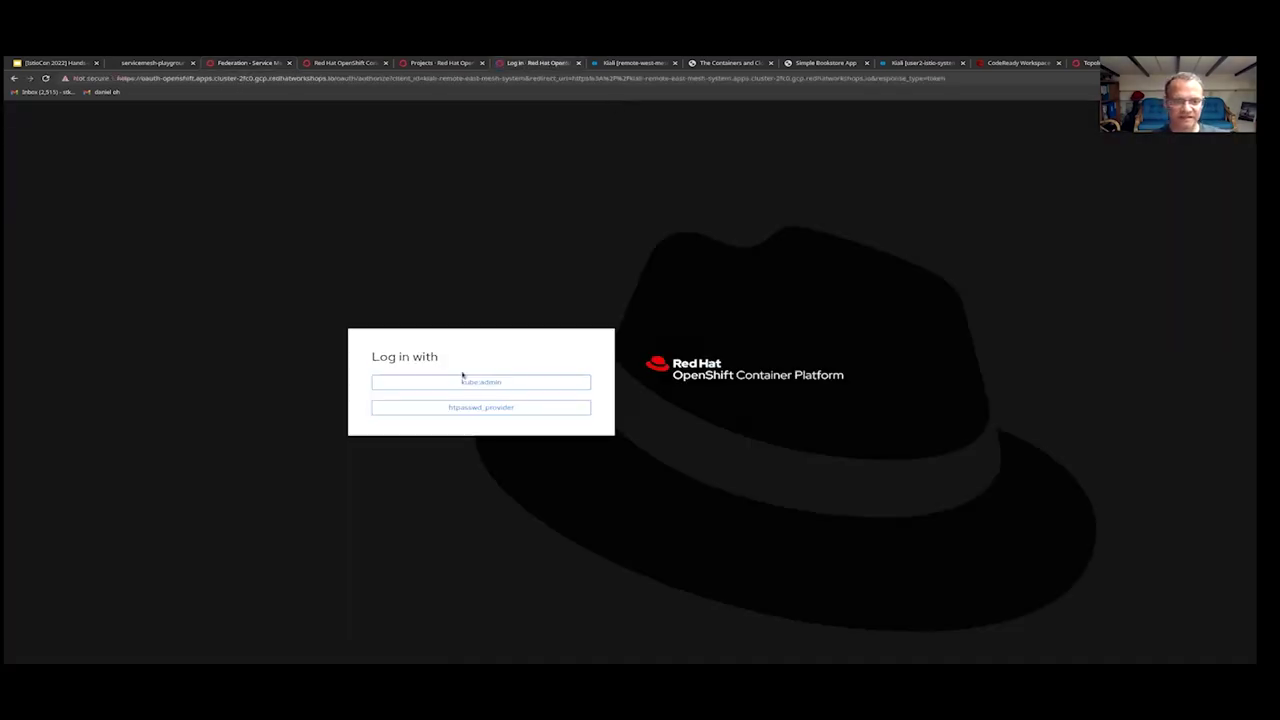
click(456, 405)
click(426, 370)
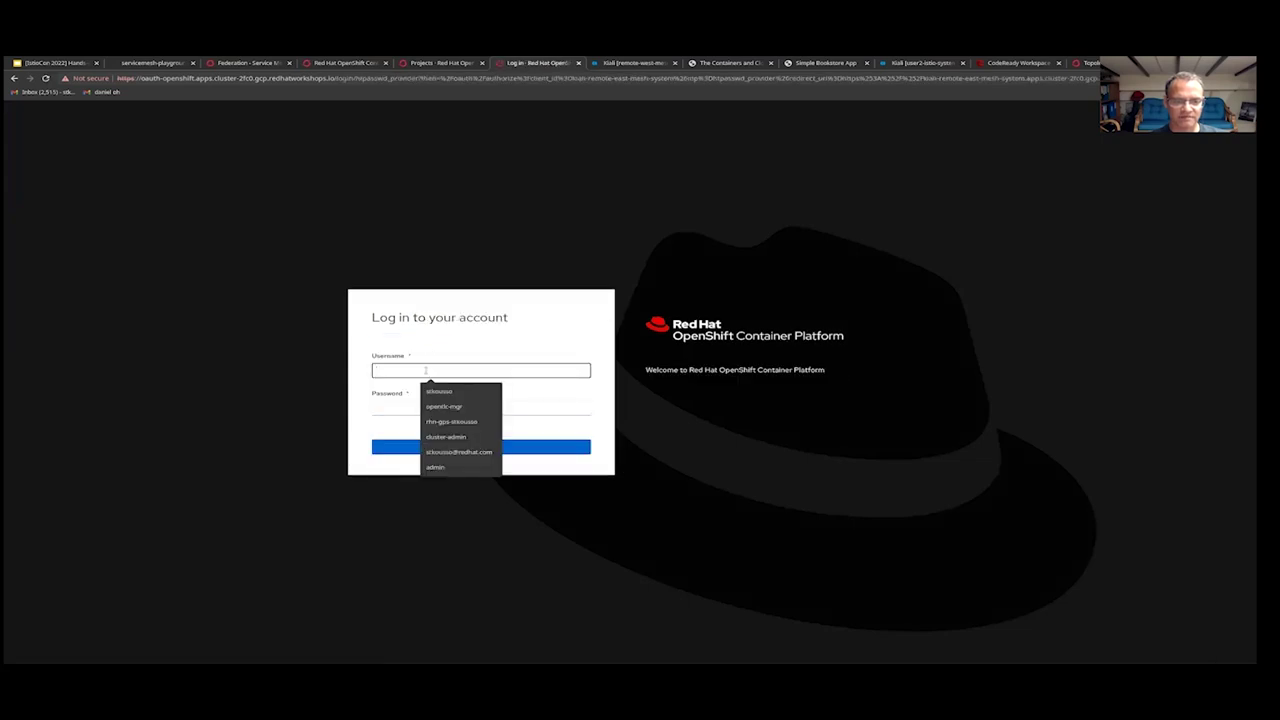
text(admin)
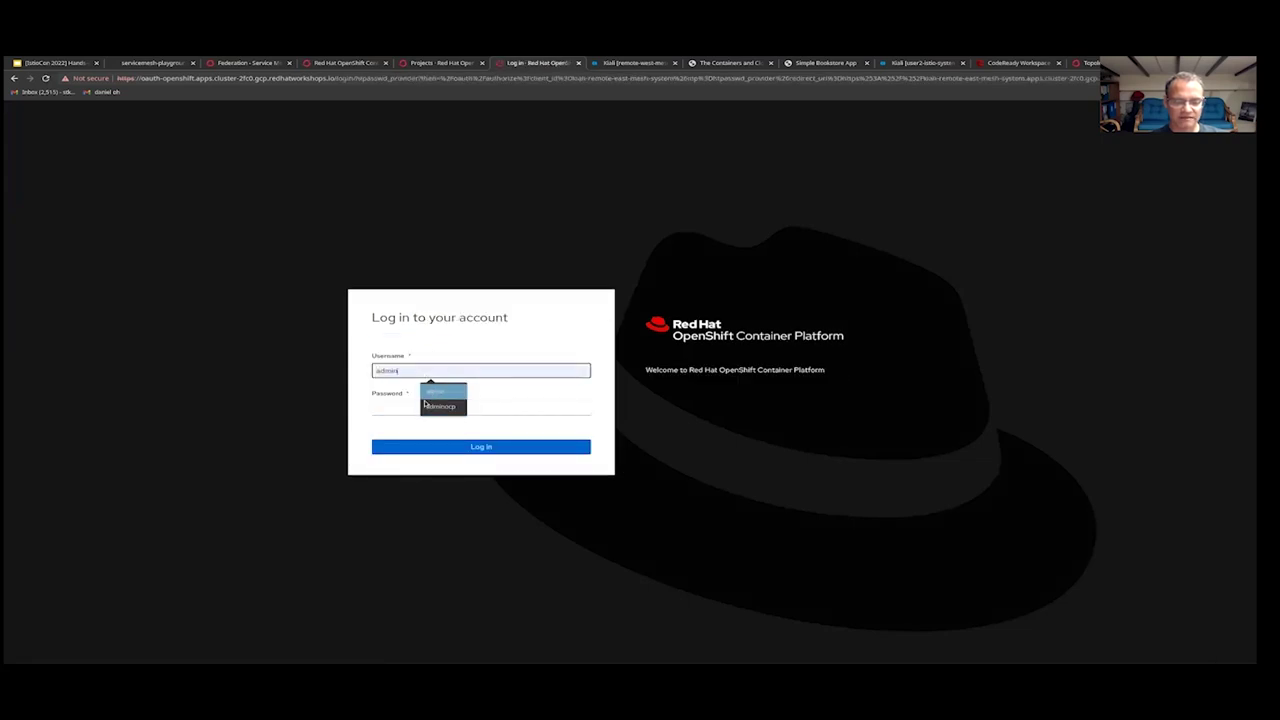
click(432, 392)
click(456, 446)
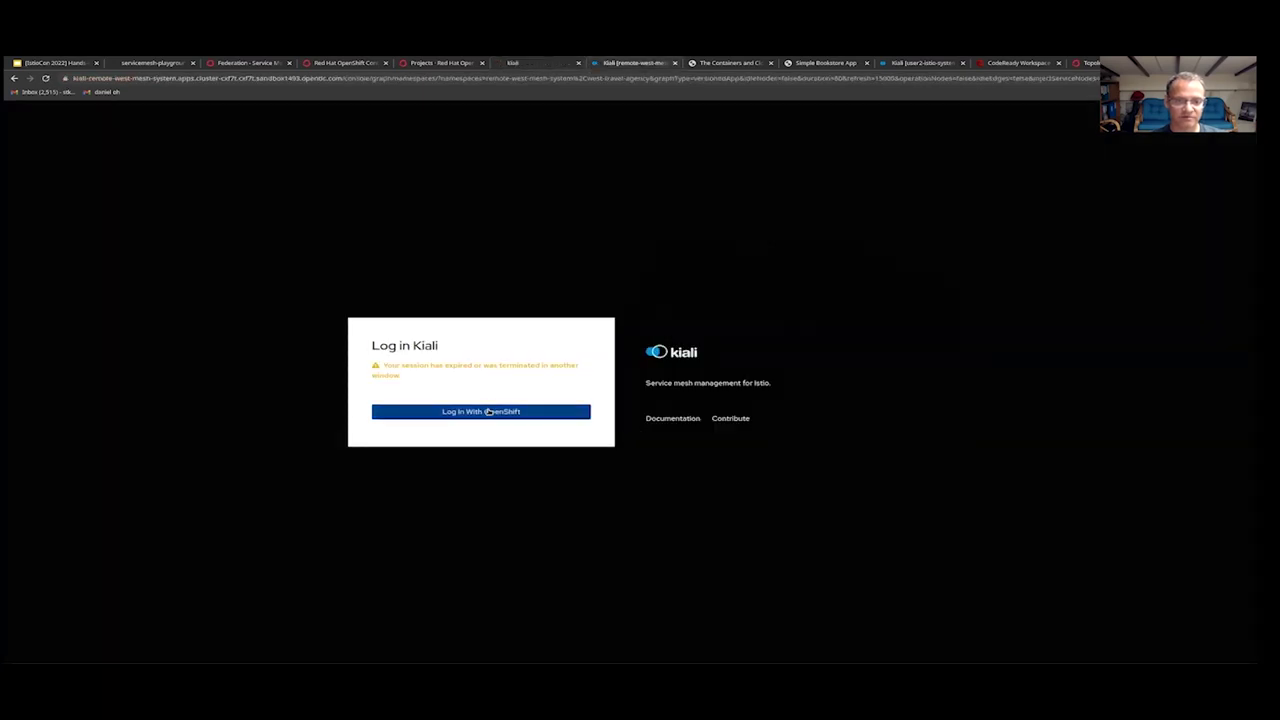
click(488, 411)
key(Return)
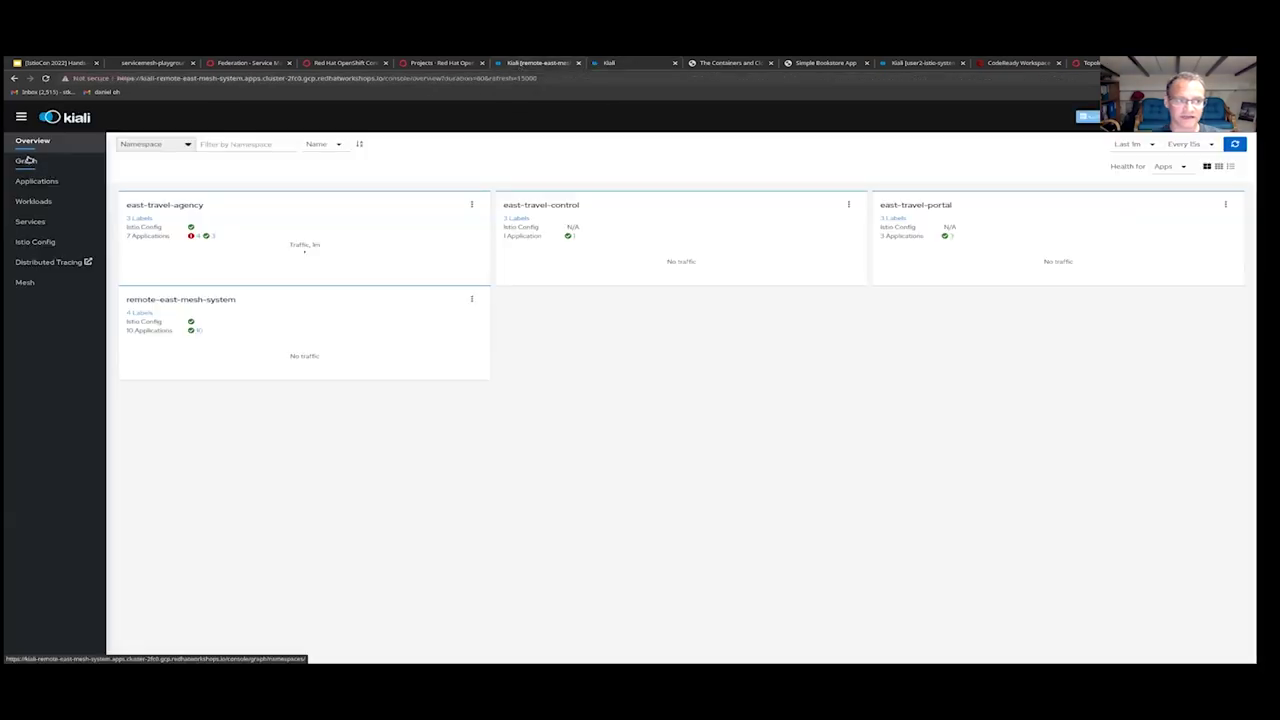
Show the mesh traffic graph grouped into namespace and cluster boxes, highlighting the discounts service.
click(26, 160)
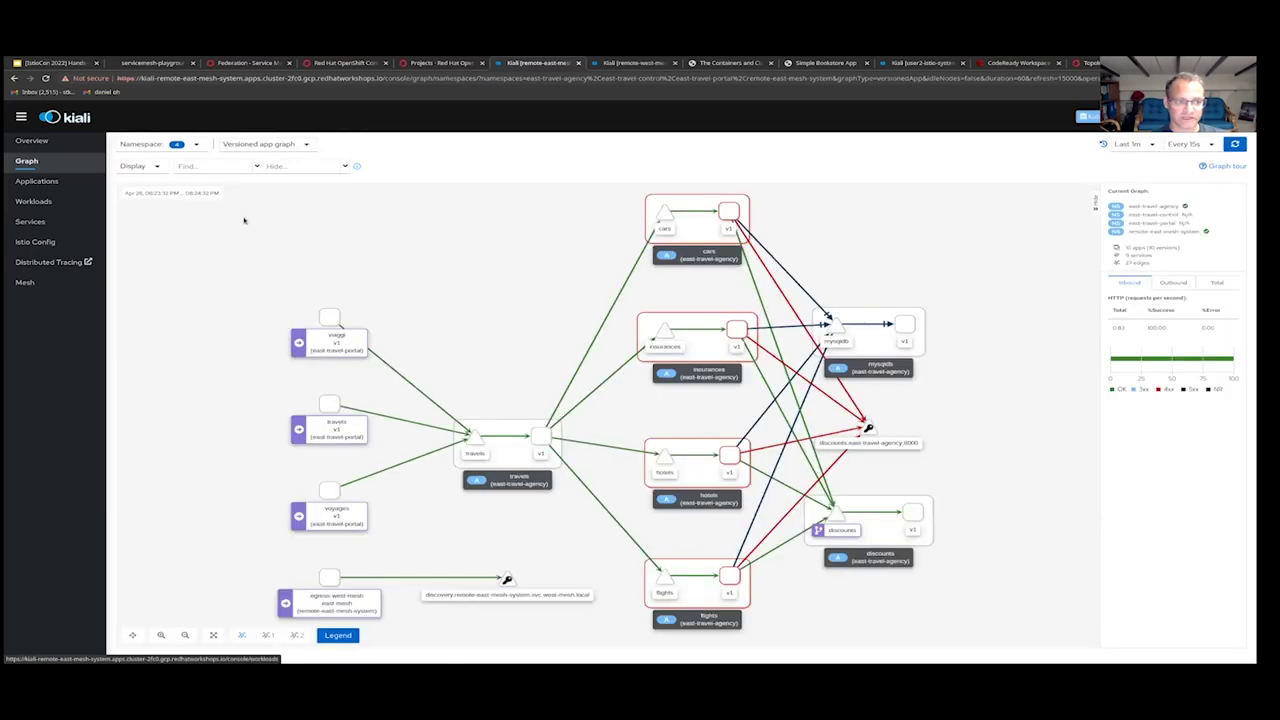
click(147, 170)
click(129, 283)
click(128, 268)
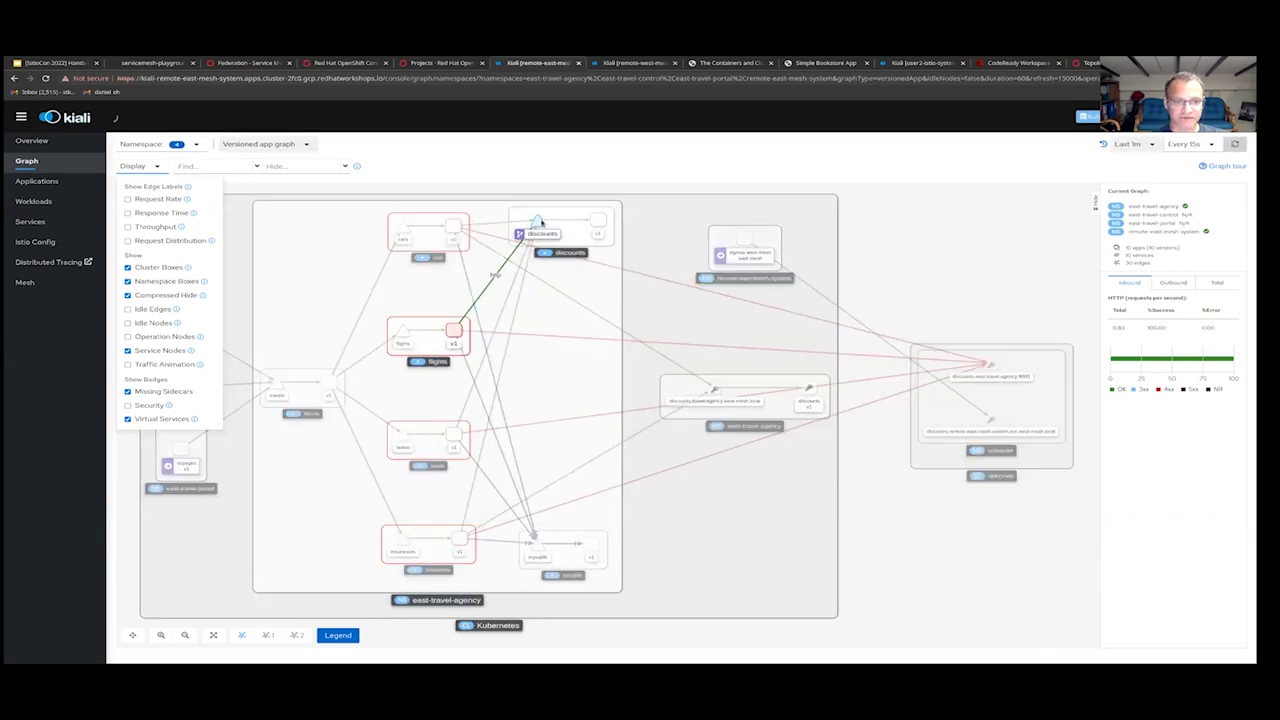
click(491, 206)
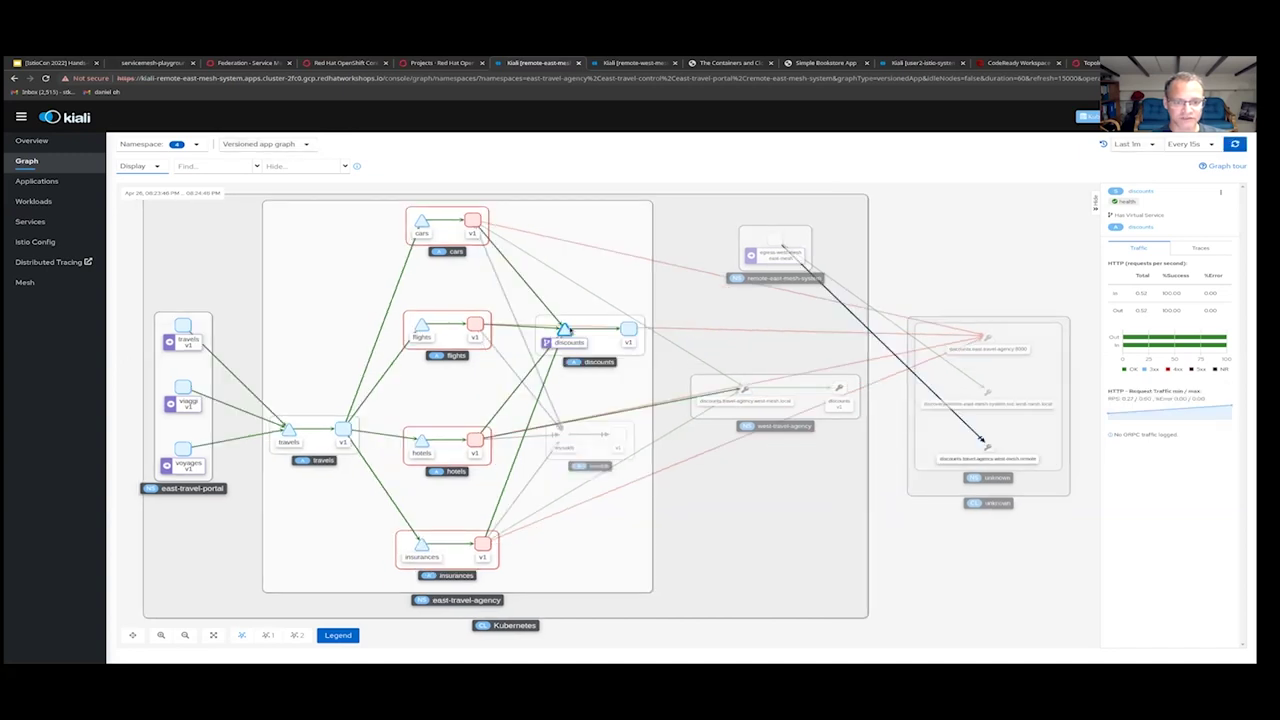
Add request-distribution percentages, inspect the edge to west discounts, and open the Services list.
click(150, 168)
click(129, 241)
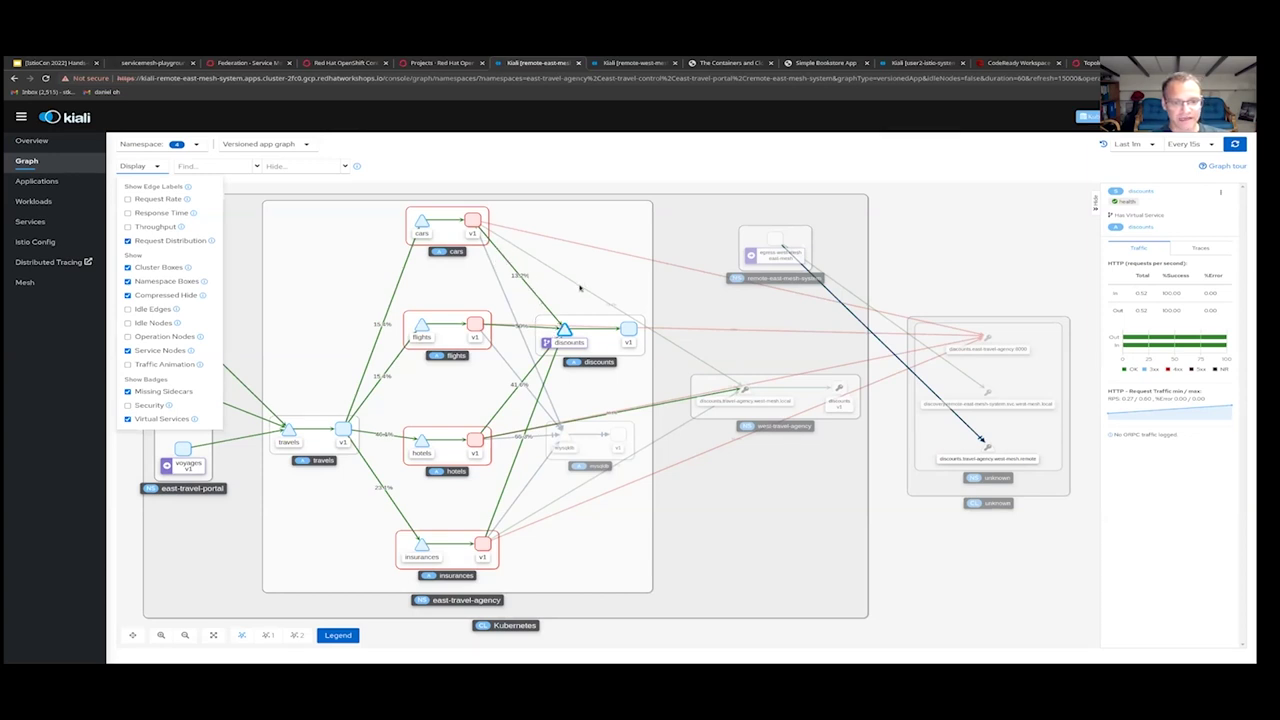
click(578, 288)
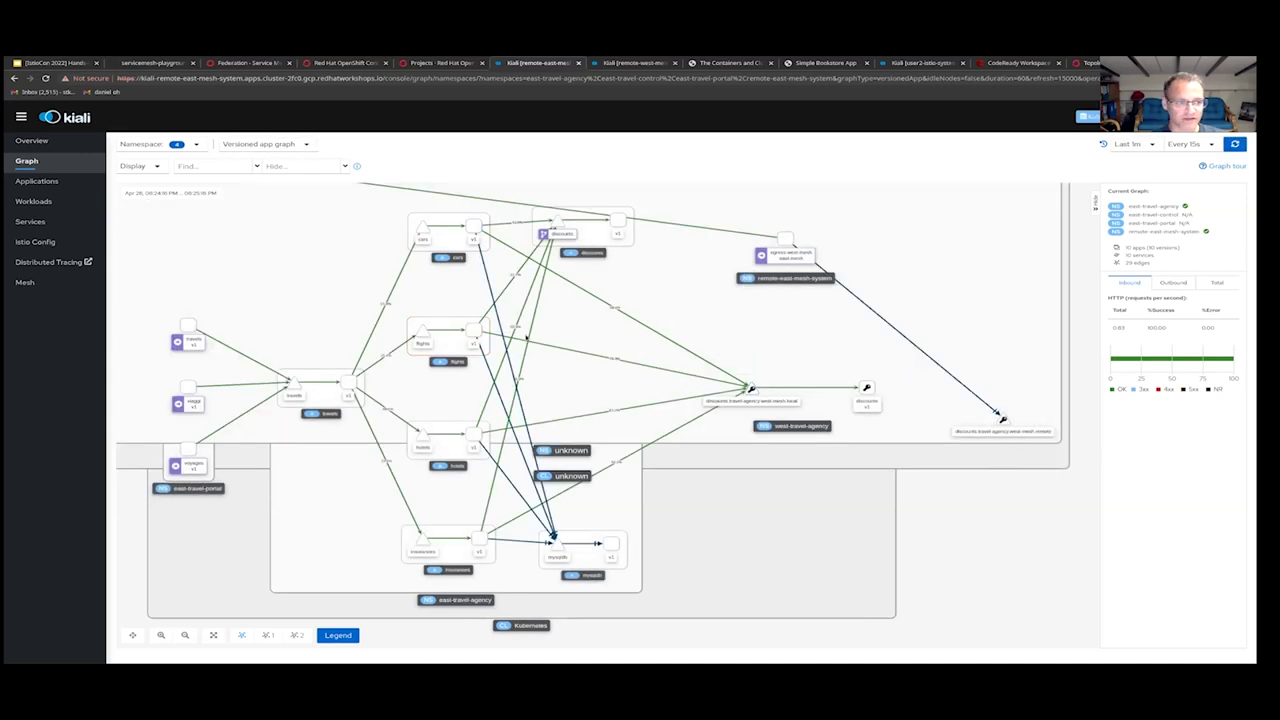
click(31, 222)
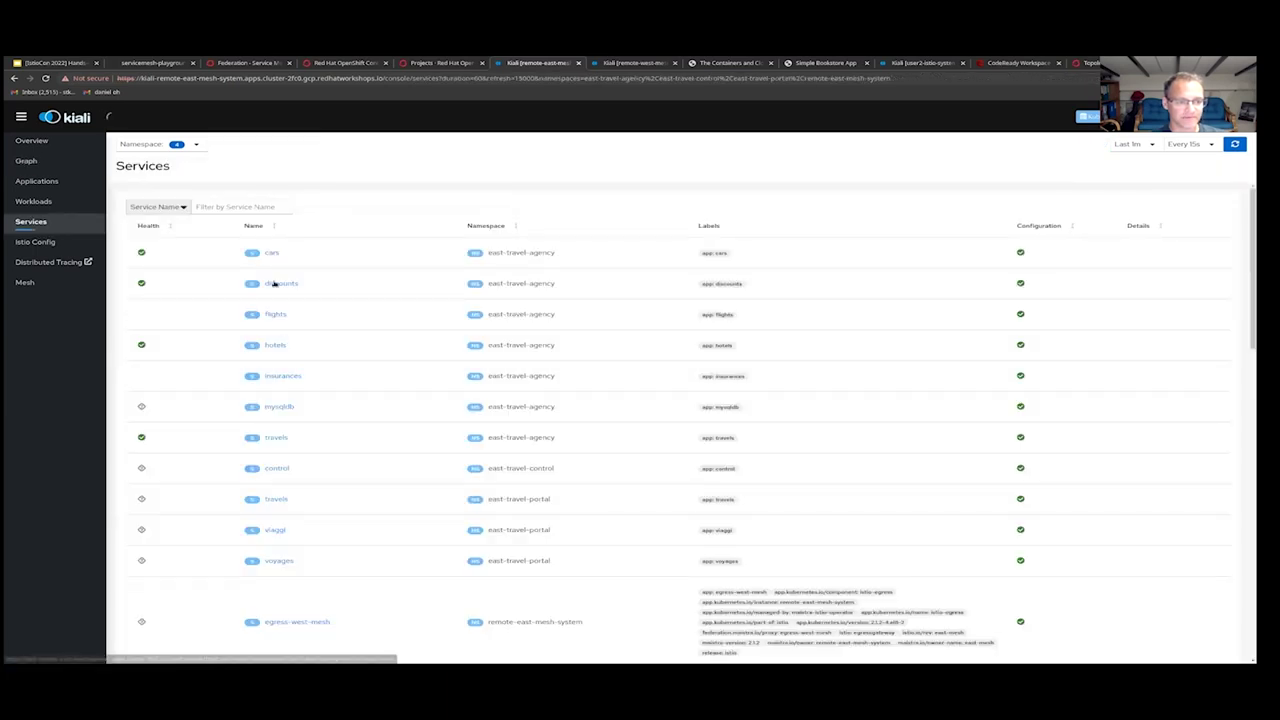
click(278, 284)
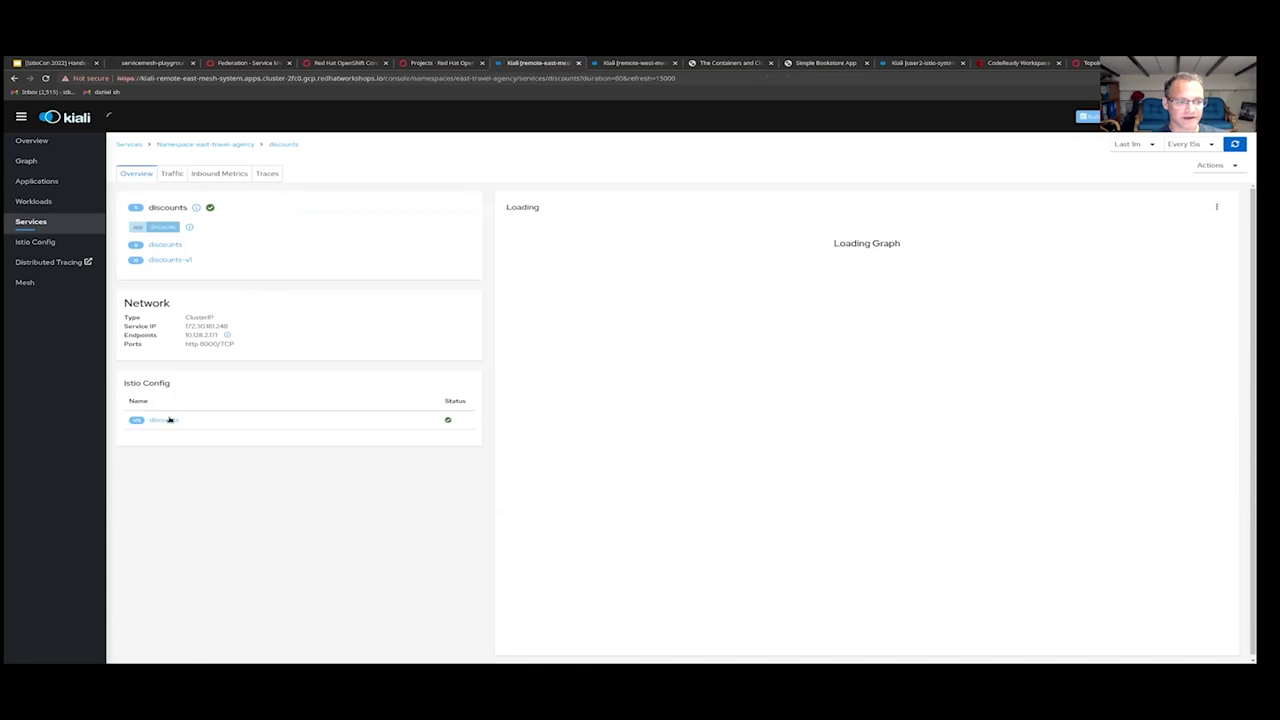
click(169, 421)
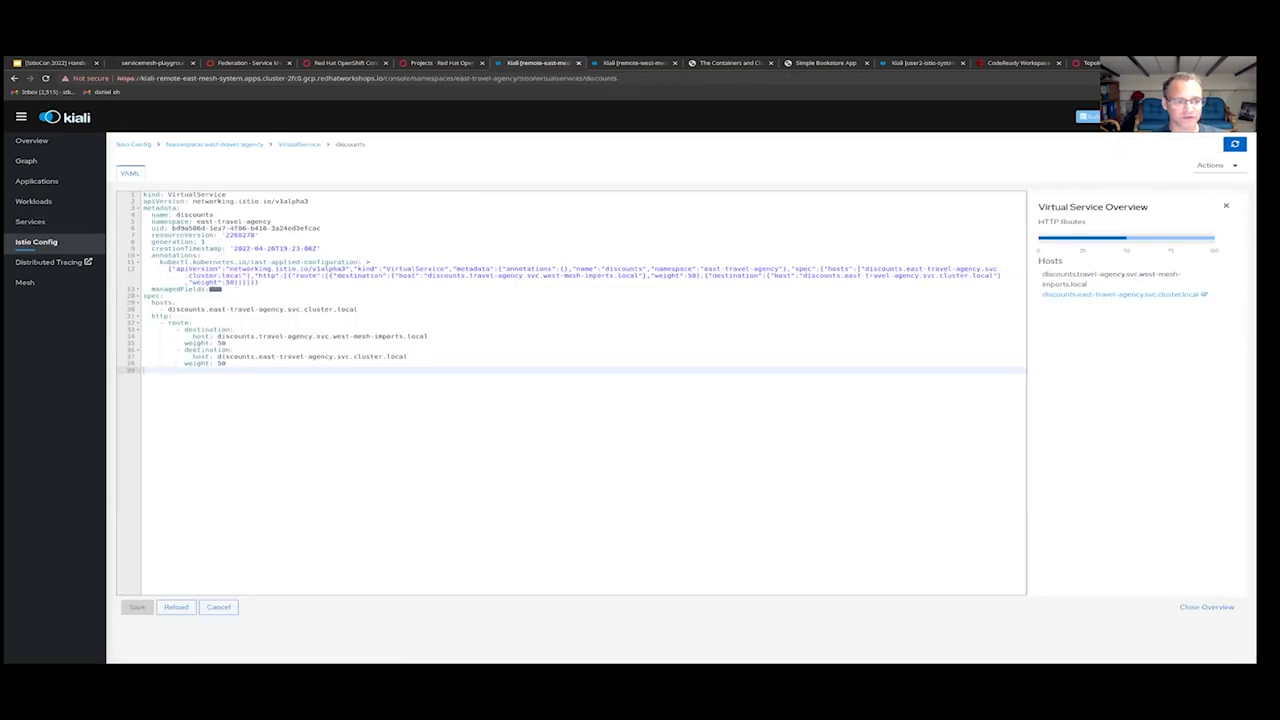
drag(218, 336, 430, 336)
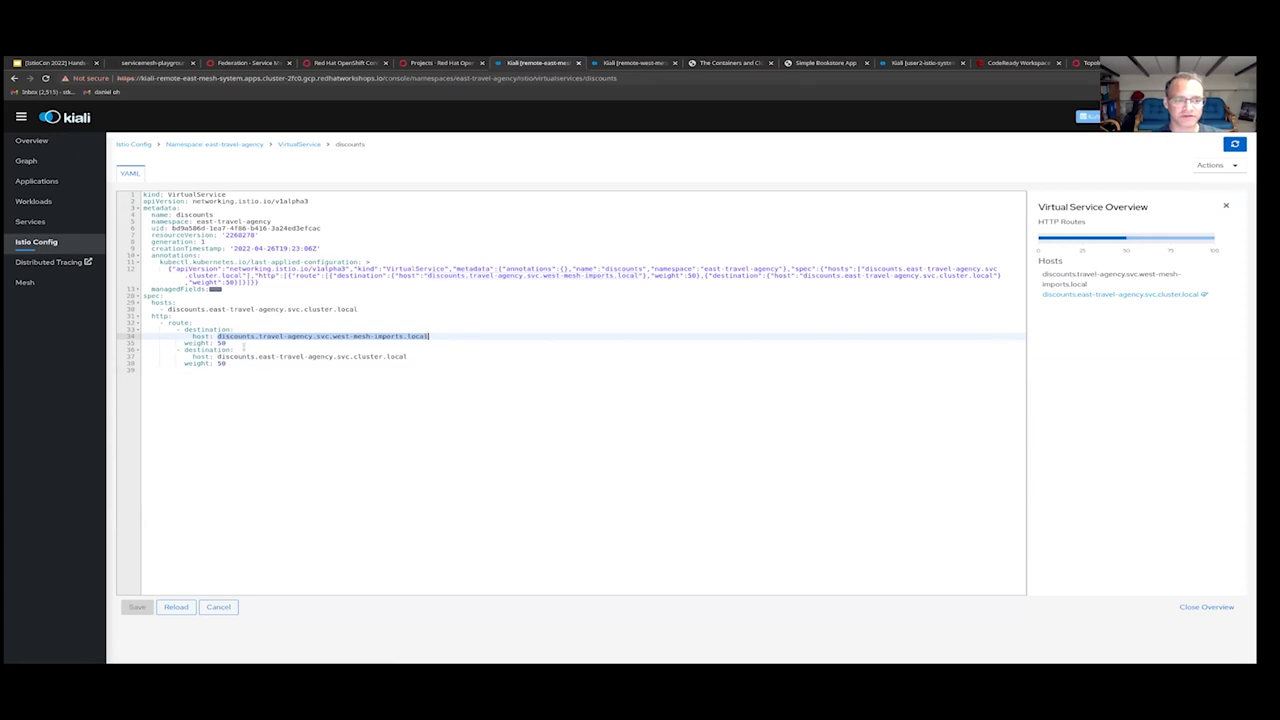
click(636, 63)
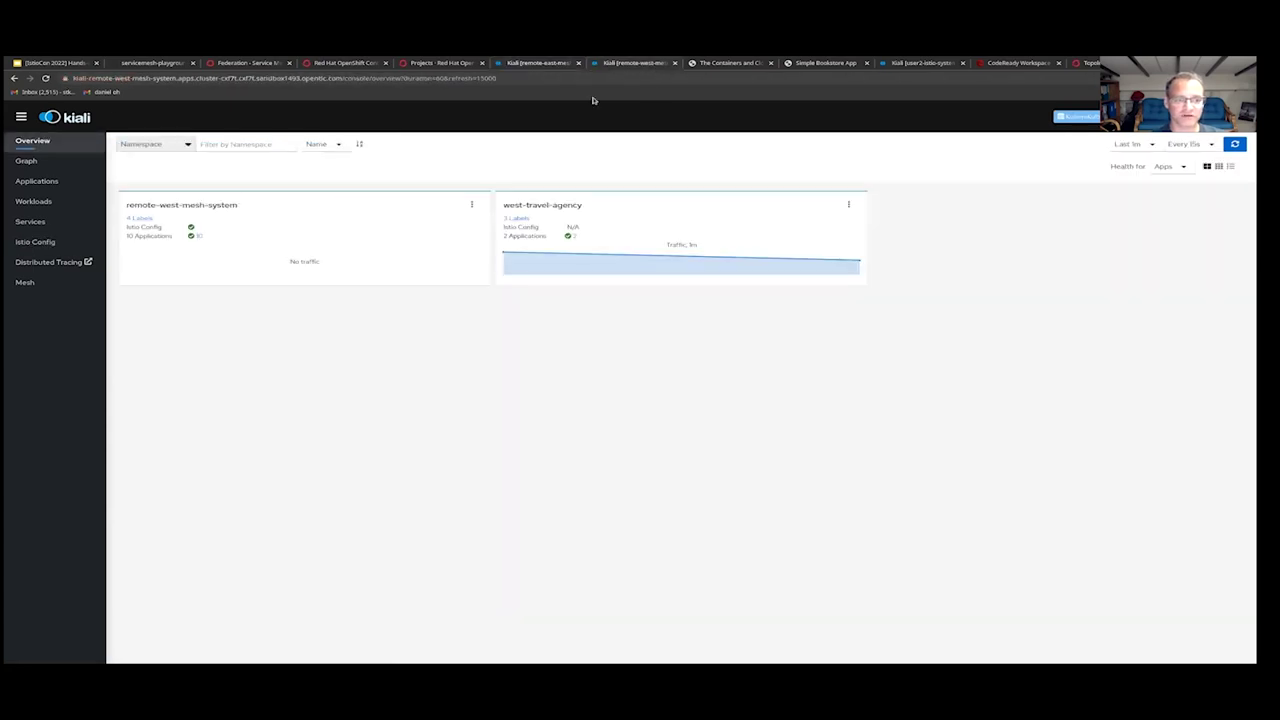
click(52, 164)
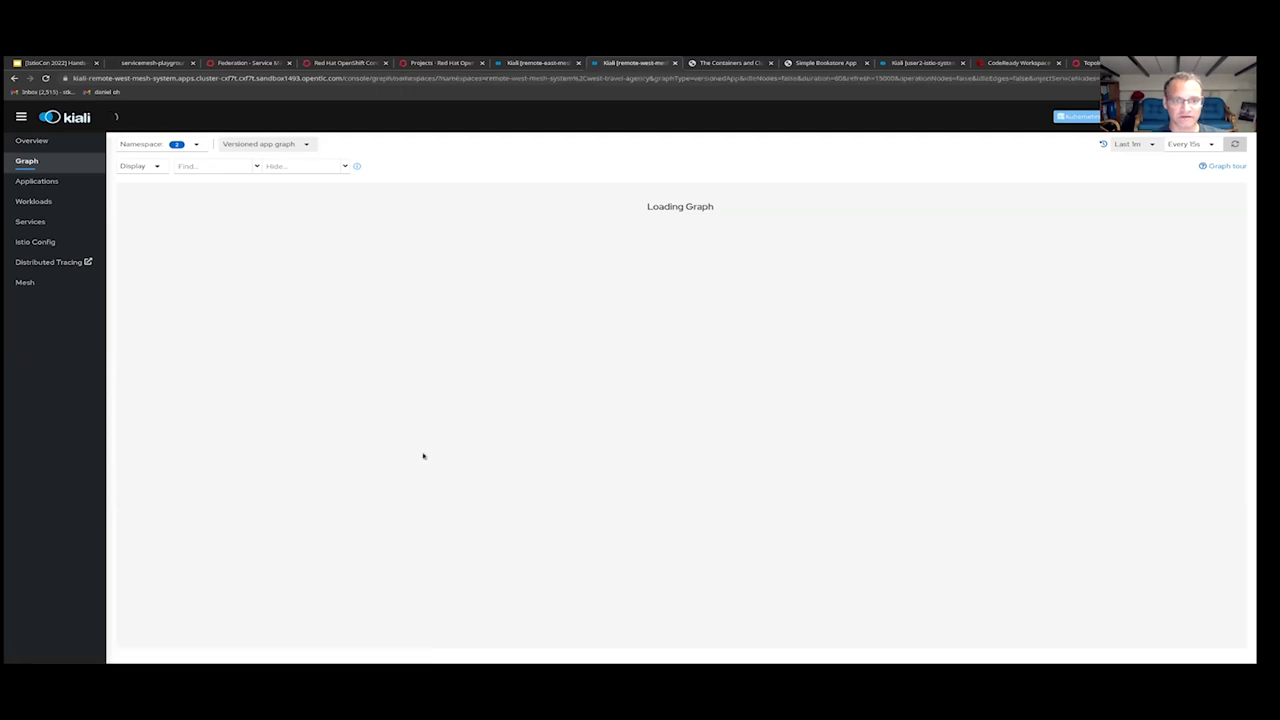
click(140, 166)
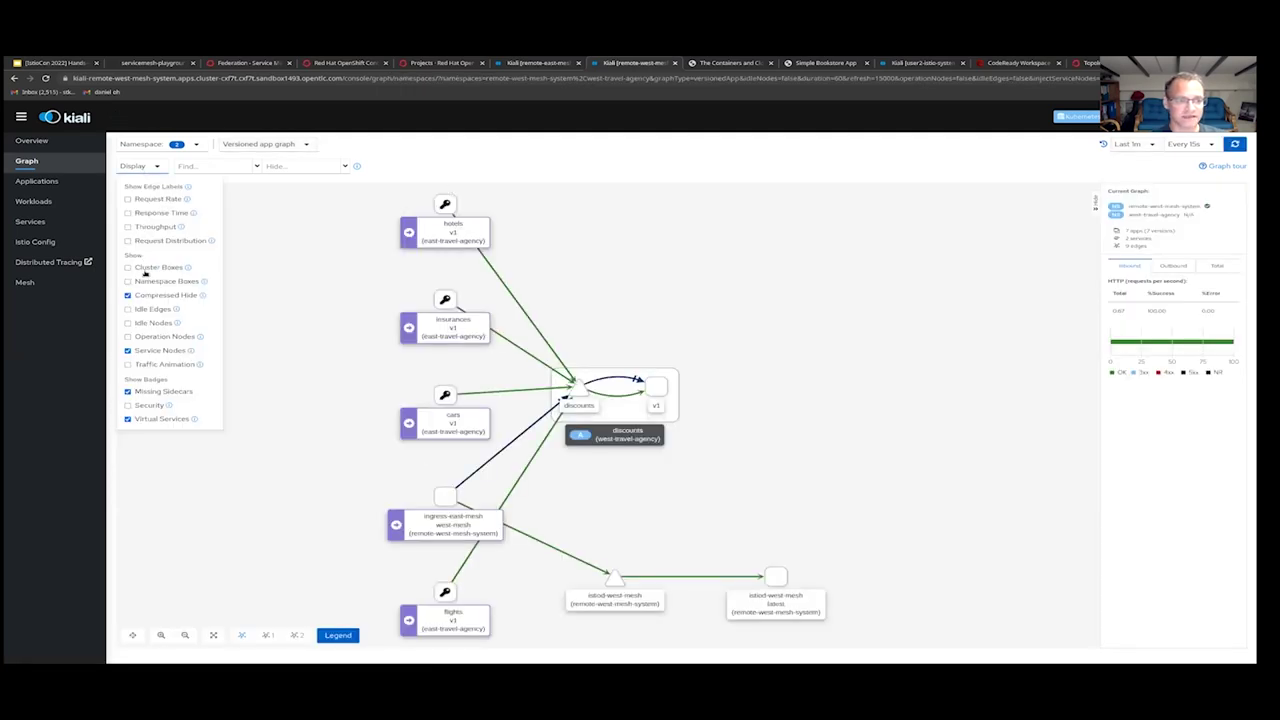
click(630, 268)
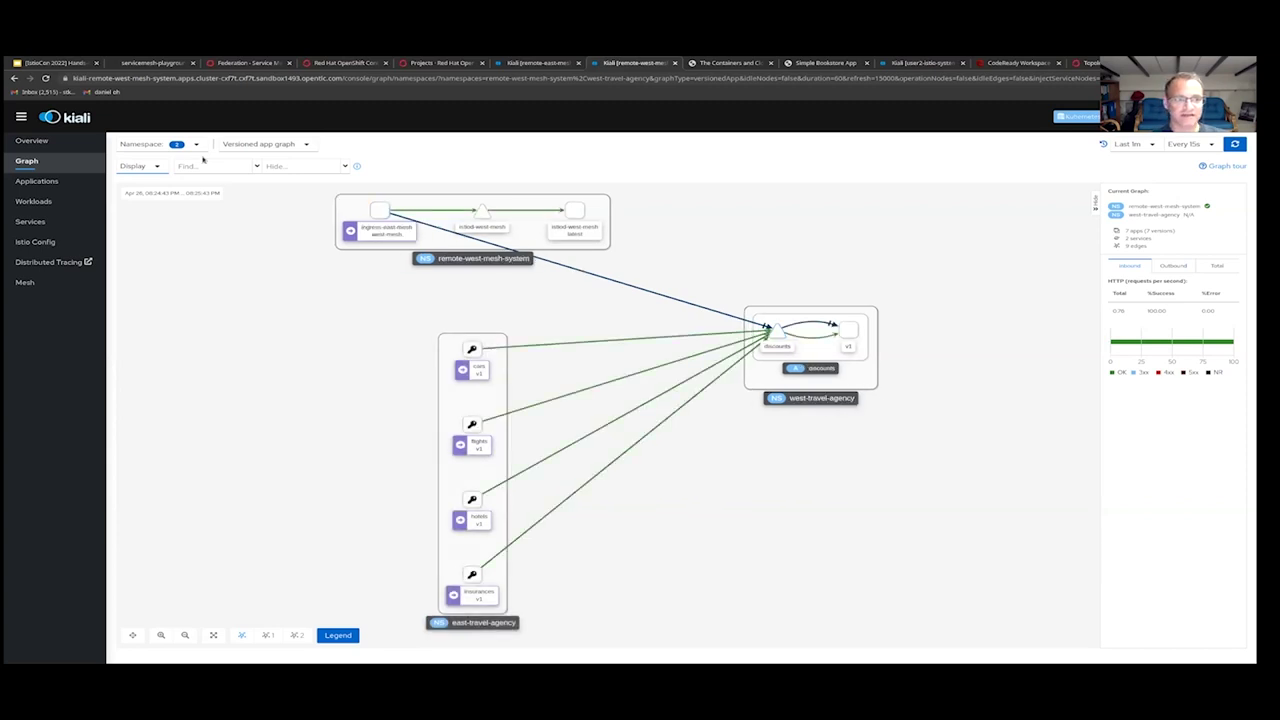
click(518, 63)
key(Down)
Set the discounts route weights to 90 and 10, save the VirtualService, and view the graph.
key(BackSpace)
key(BackSpace)
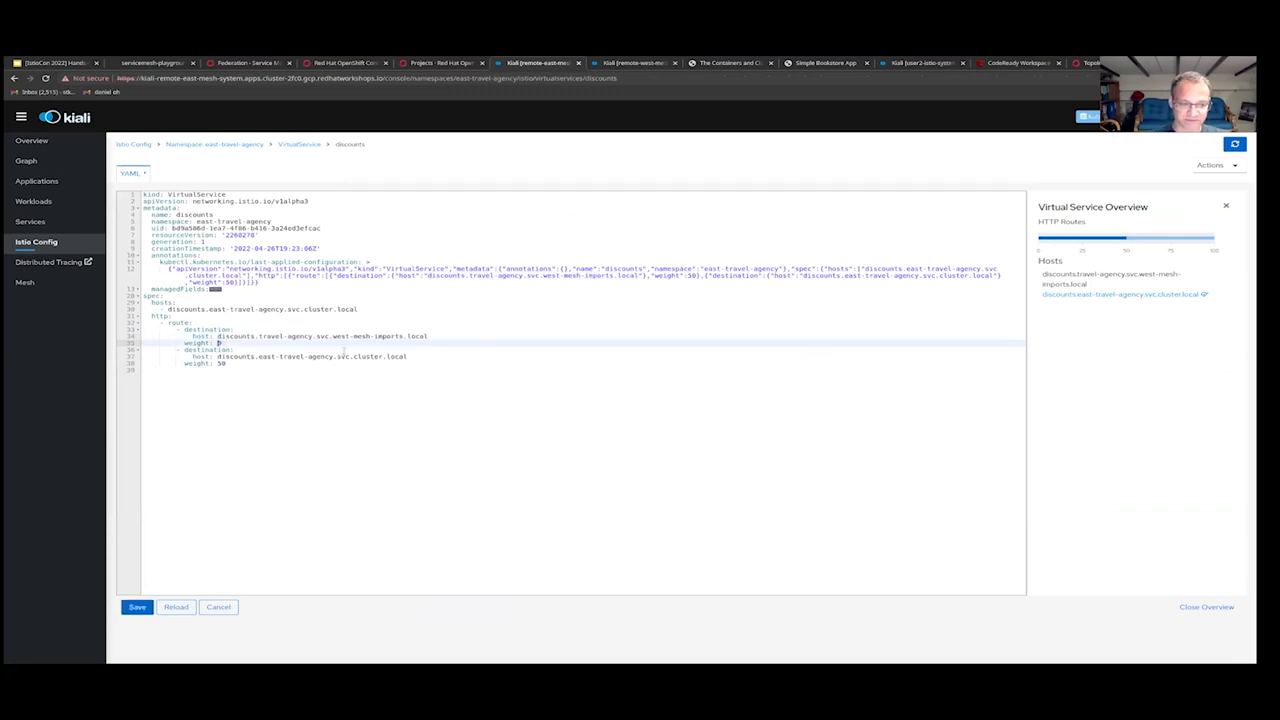
click(232, 366)
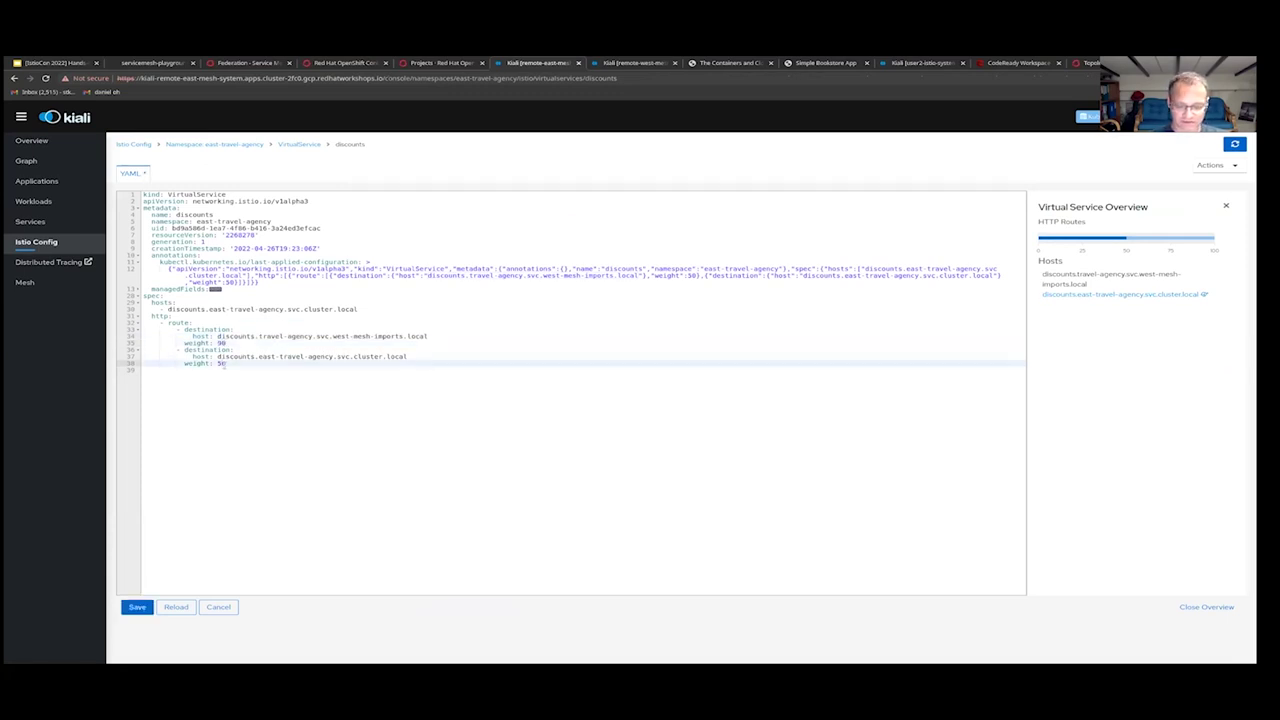
click(140, 608)
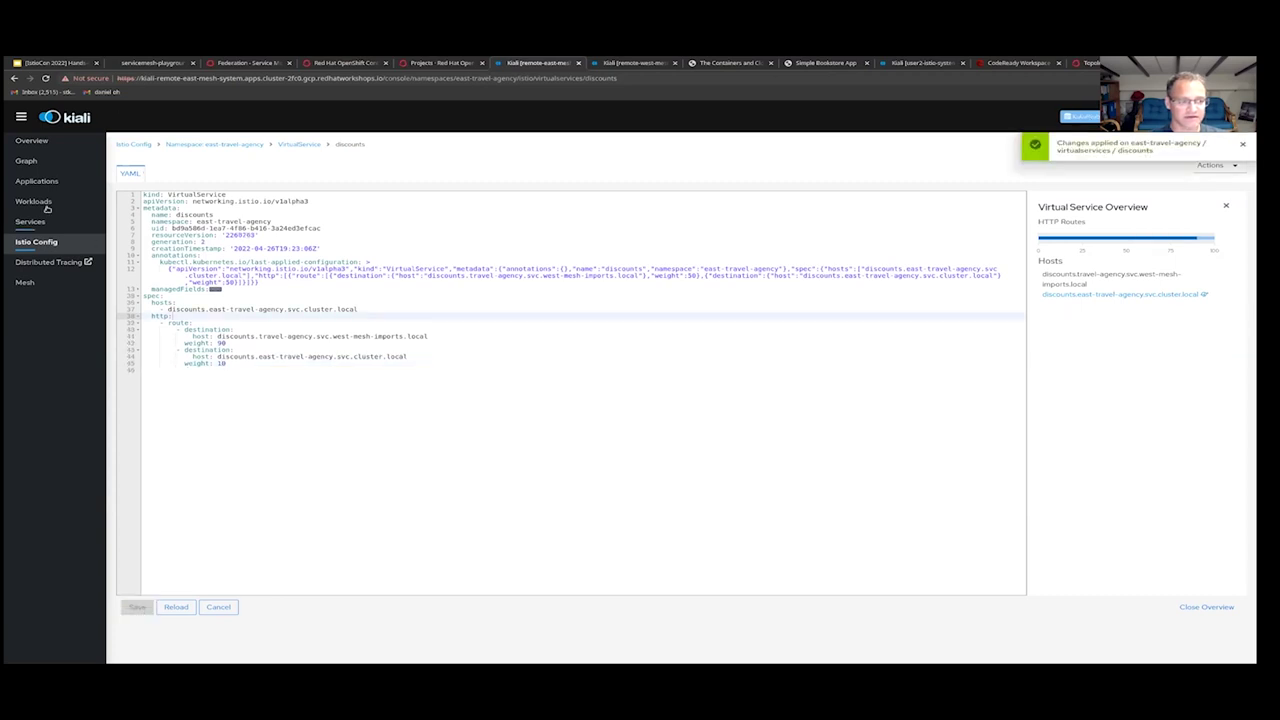
click(41, 164)
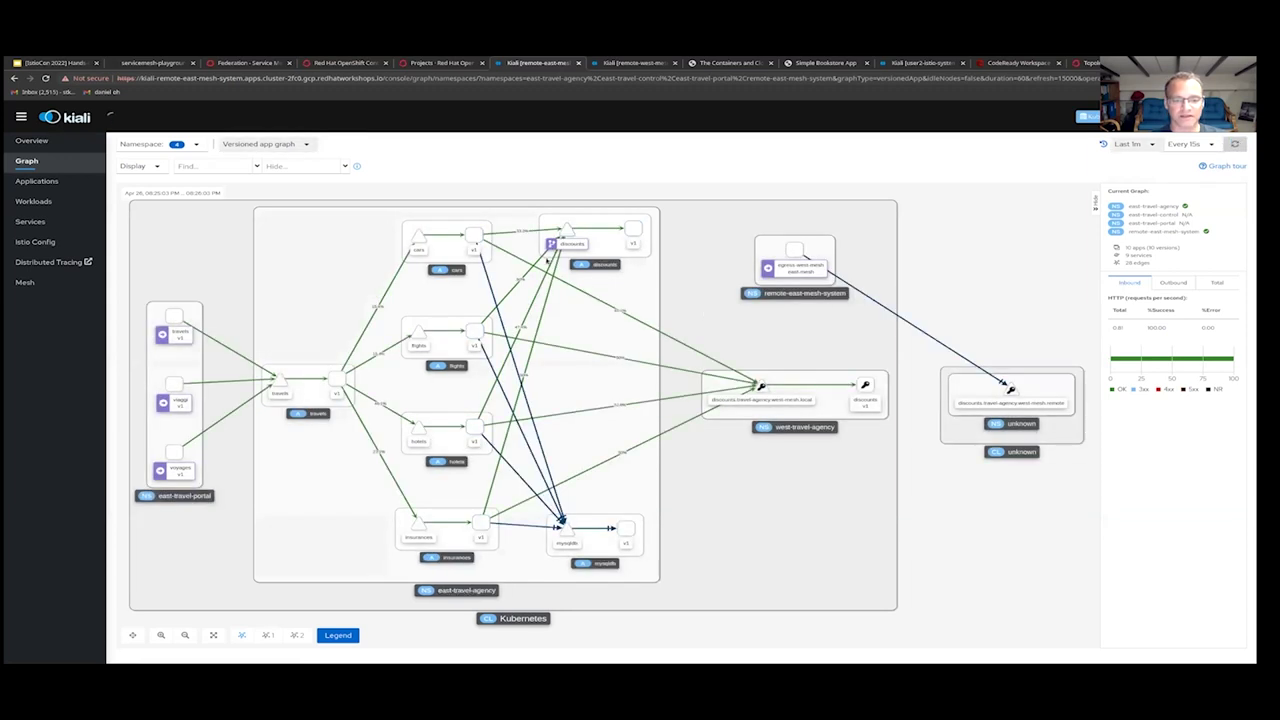
Inspect the Kubernetes cluster box in the refreshed east mesh graph, then go to the slides.
click(705, 314)
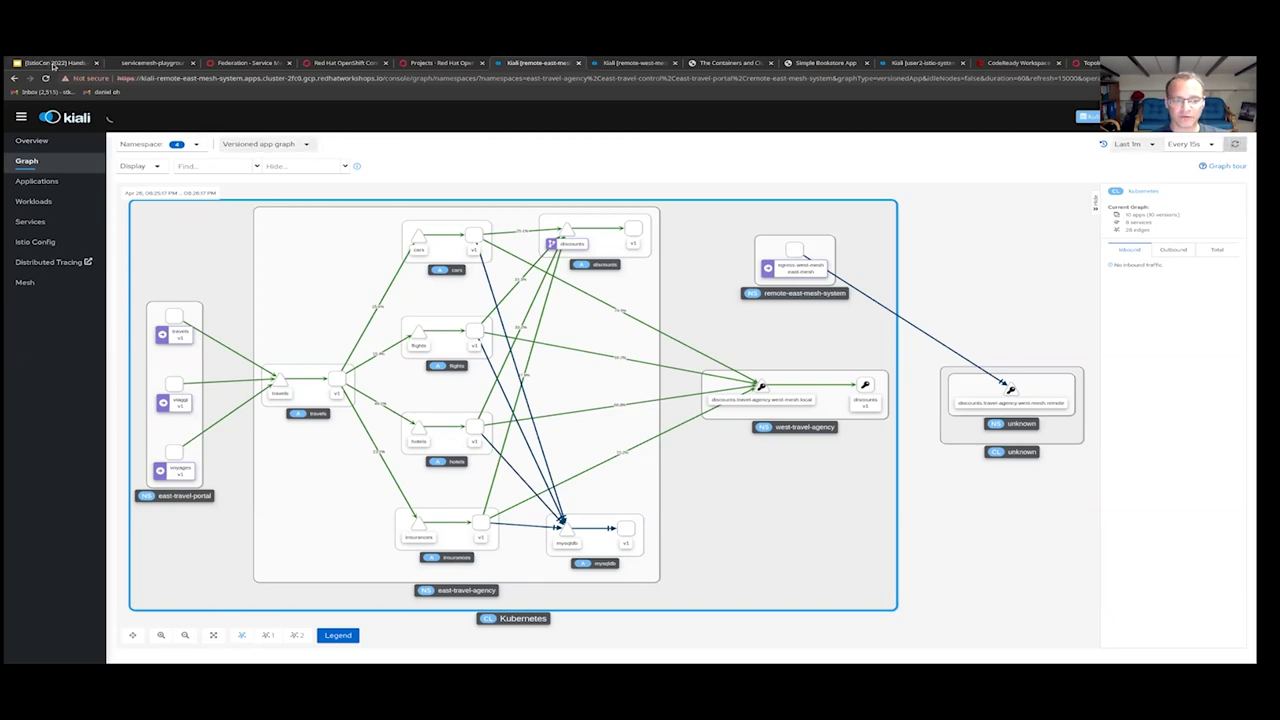
click(53, 64)
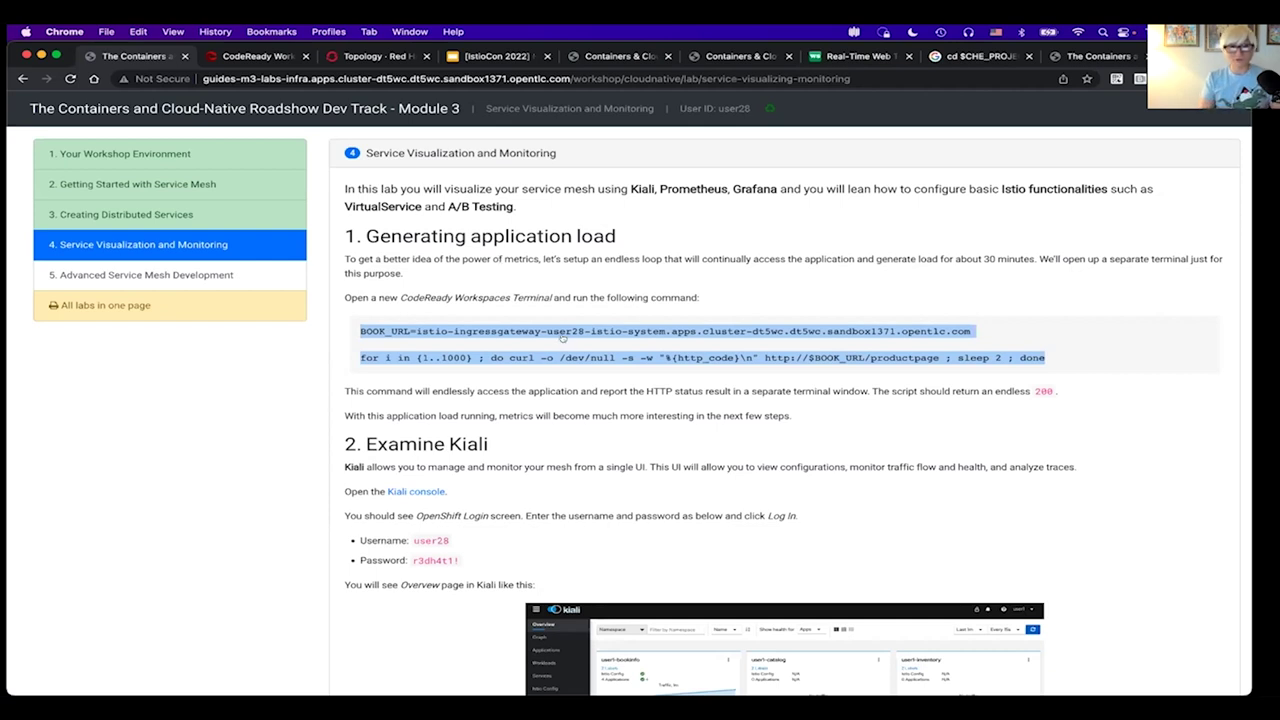
scroll(562, 338, down, 1)
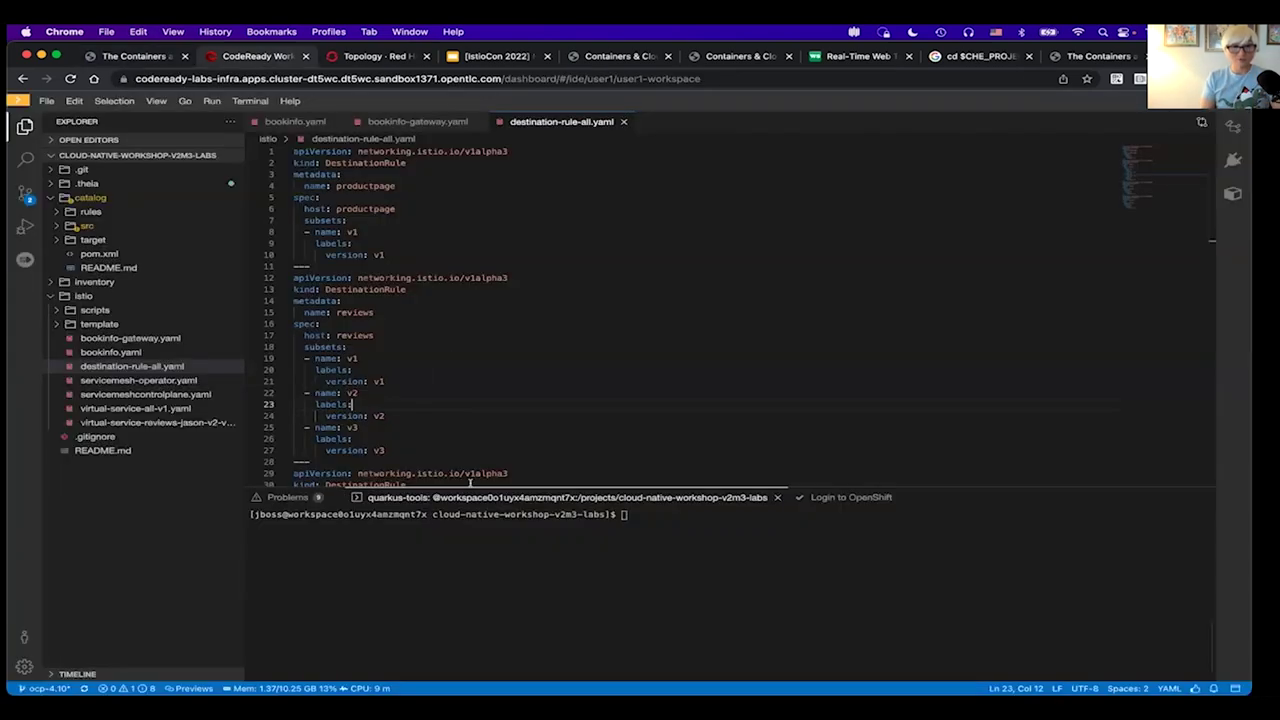
Start and stop the Bookinfo curl loop, then select the user1-bookinfo project in OpenShift.
click(258, 56)
text(BOOK_URL=istio-ingressgateway-user20-istio-system.apps.cluster-dt5wc.dt5wc.sandbox1371.opentlc.com  for i in {1..1000} ; do curl -o /dev/null -s -w "%{http_code}\n" http://$BOOK_URL/productpage ; sleep 2 ; done)
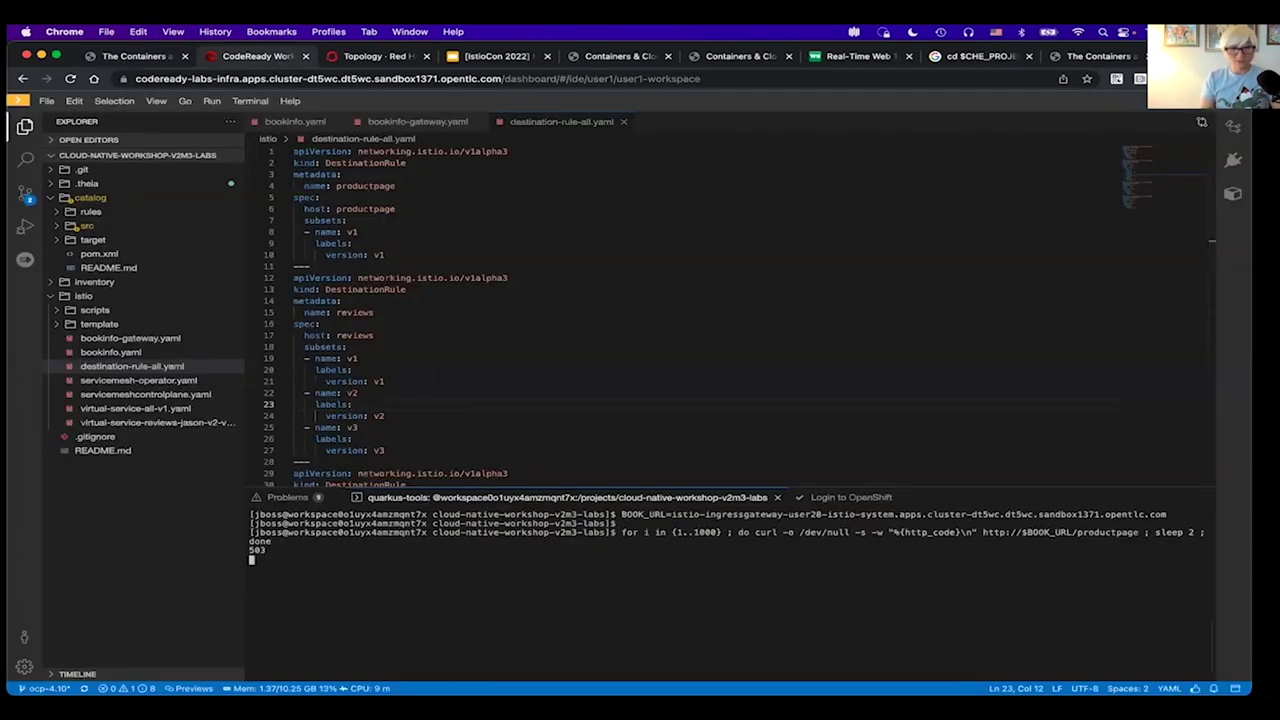
key(ctrl+c)
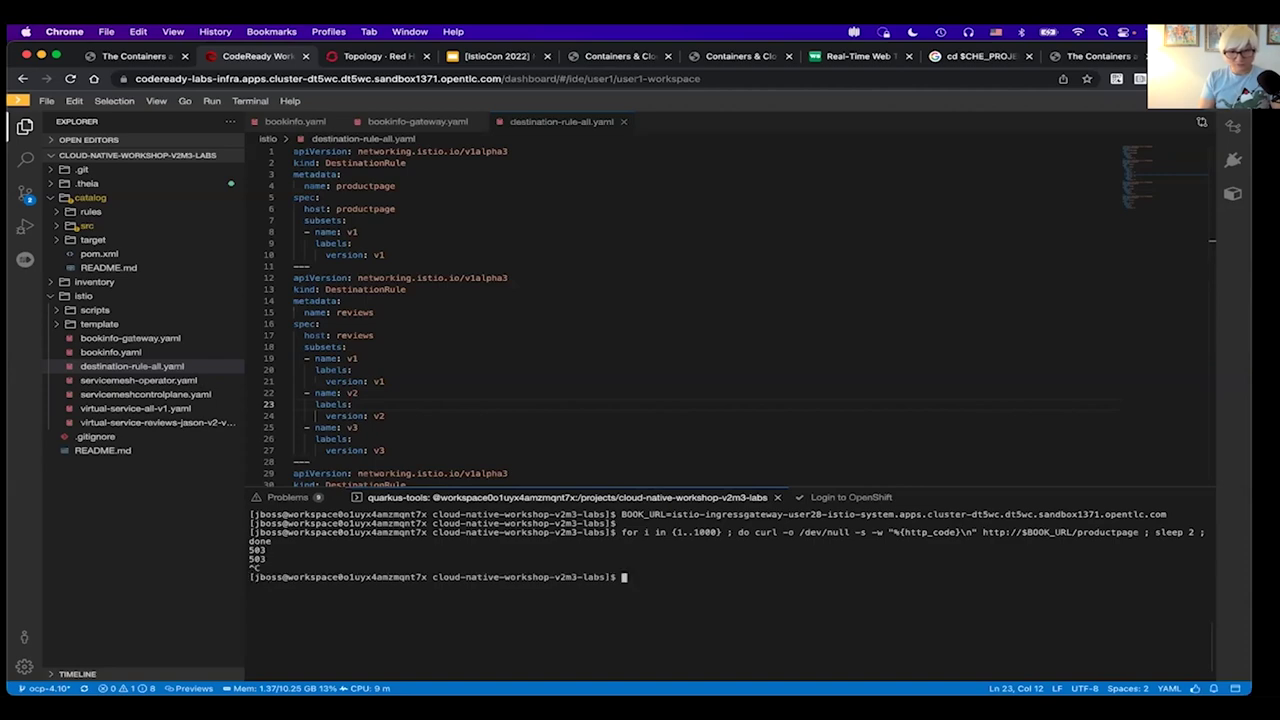
click(372, 58)
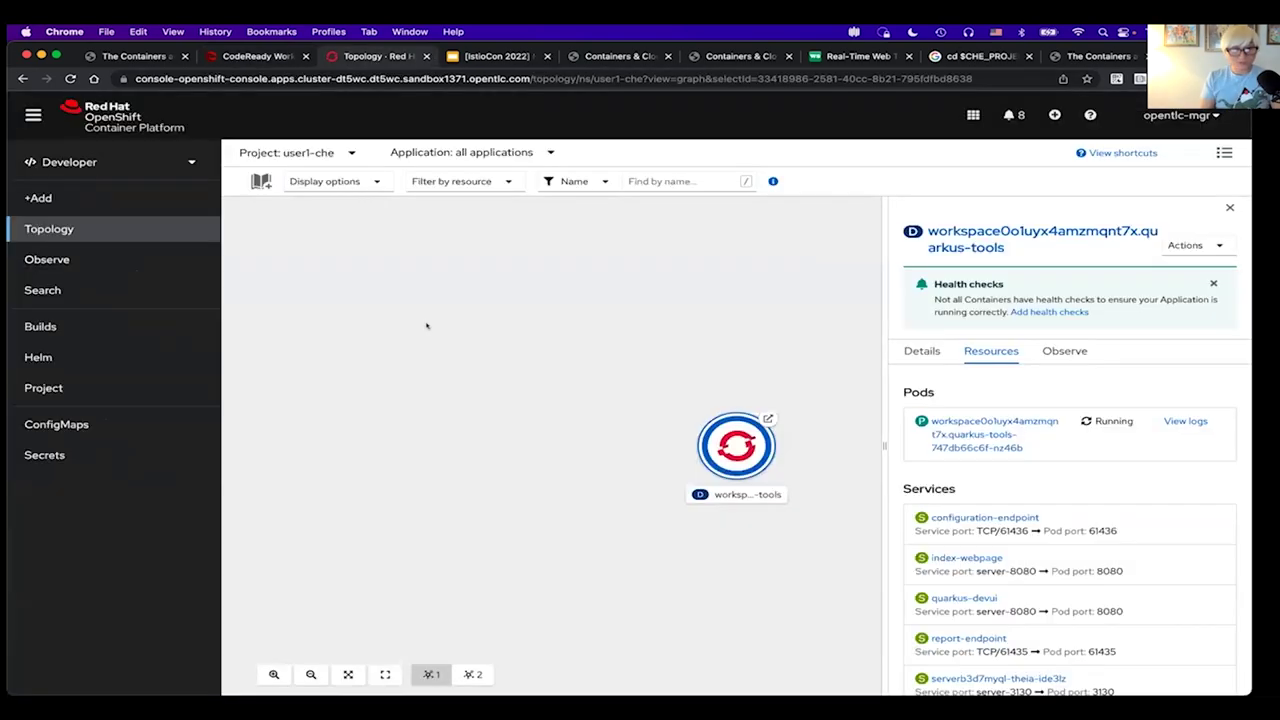
click(325, 150)
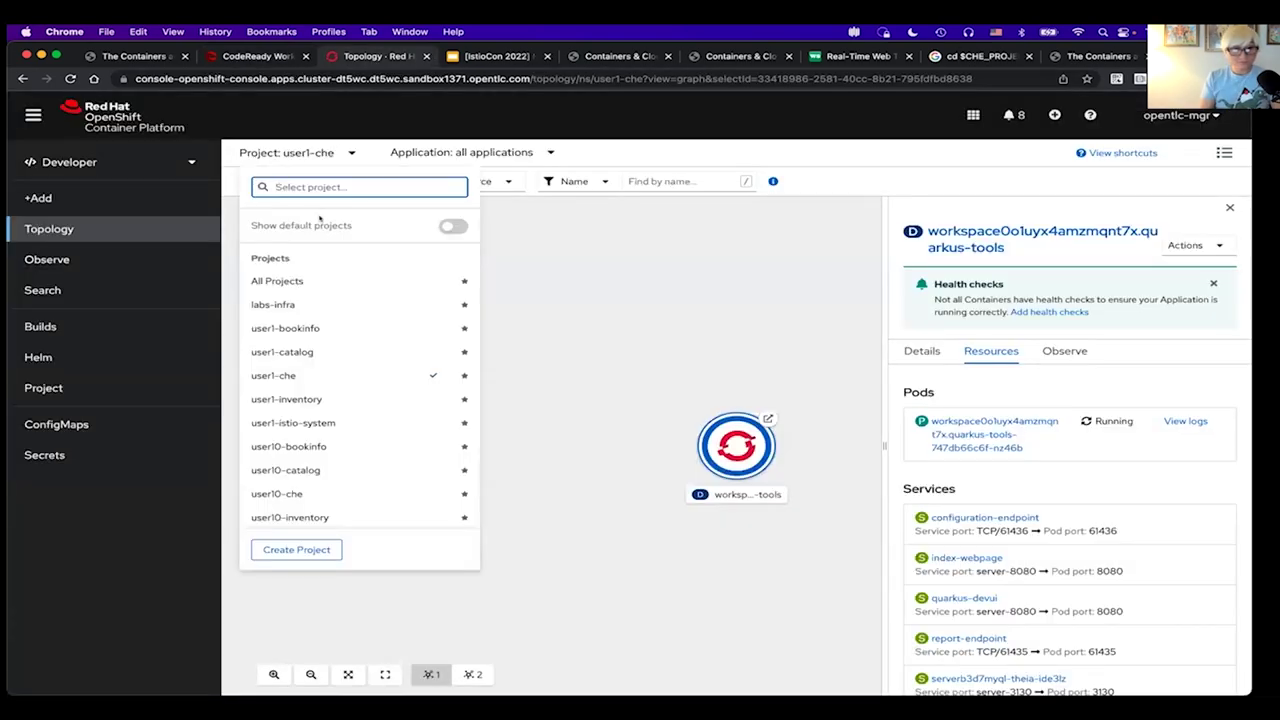
click(311, 329)
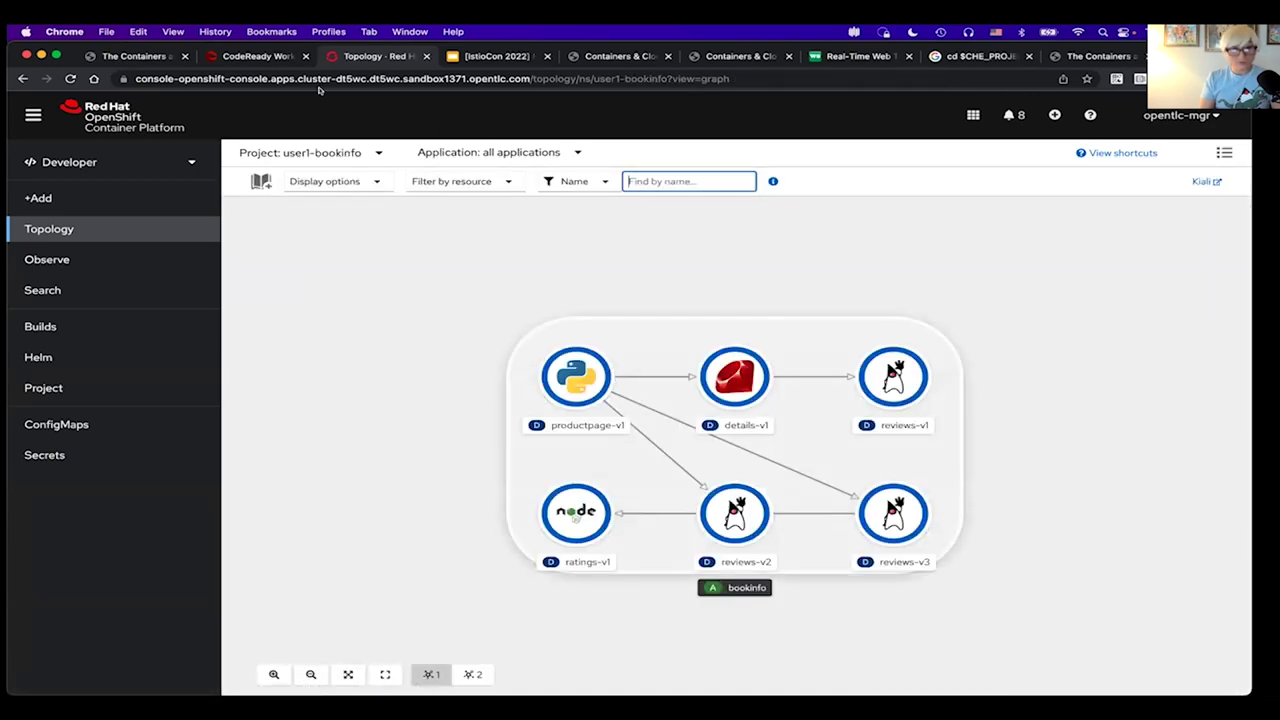
Clear the terminal and run the Login to OpenShift workspace command.
click(262, 56)
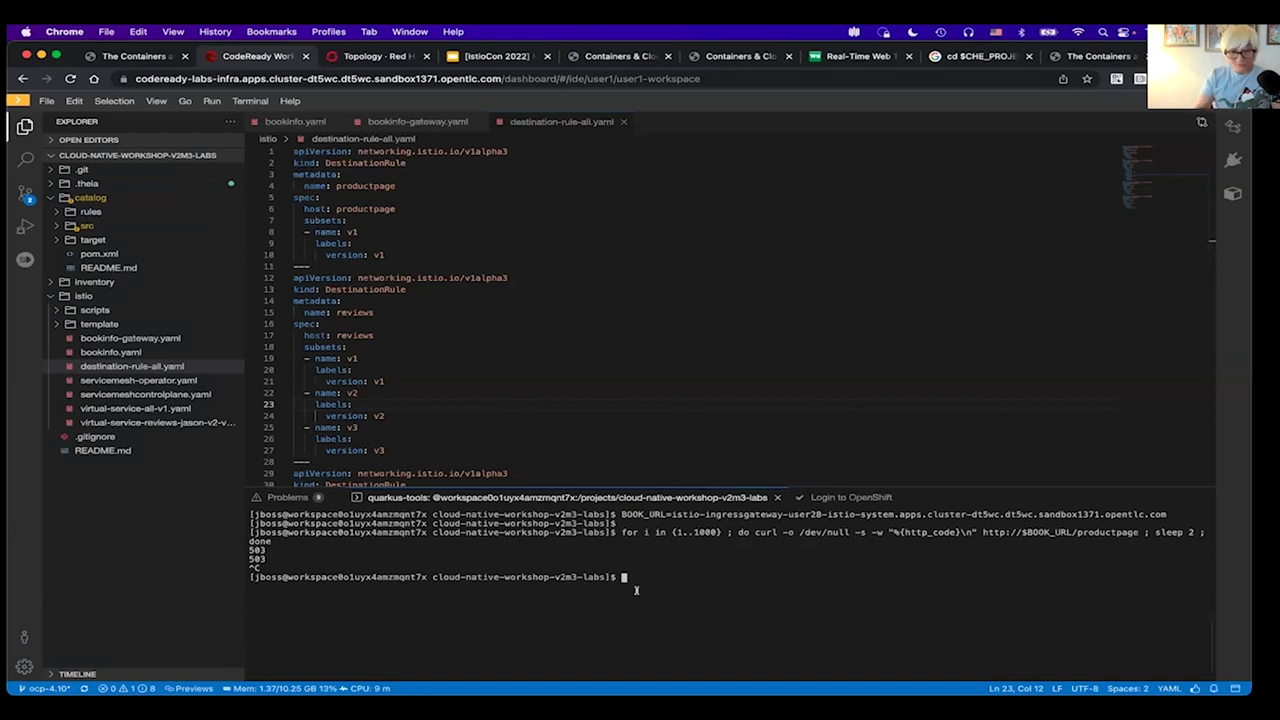
key(ctrl+l)
click(1232, 193)
click(1085, 168)
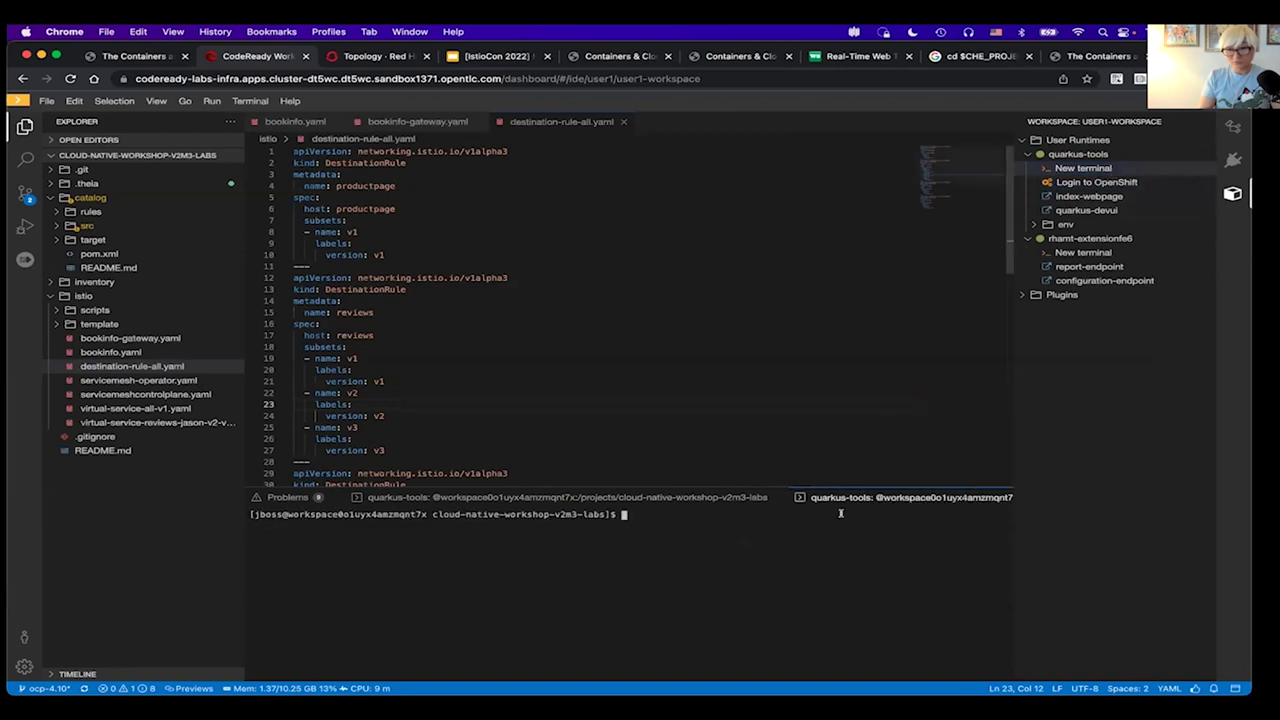
click(1128, 183)
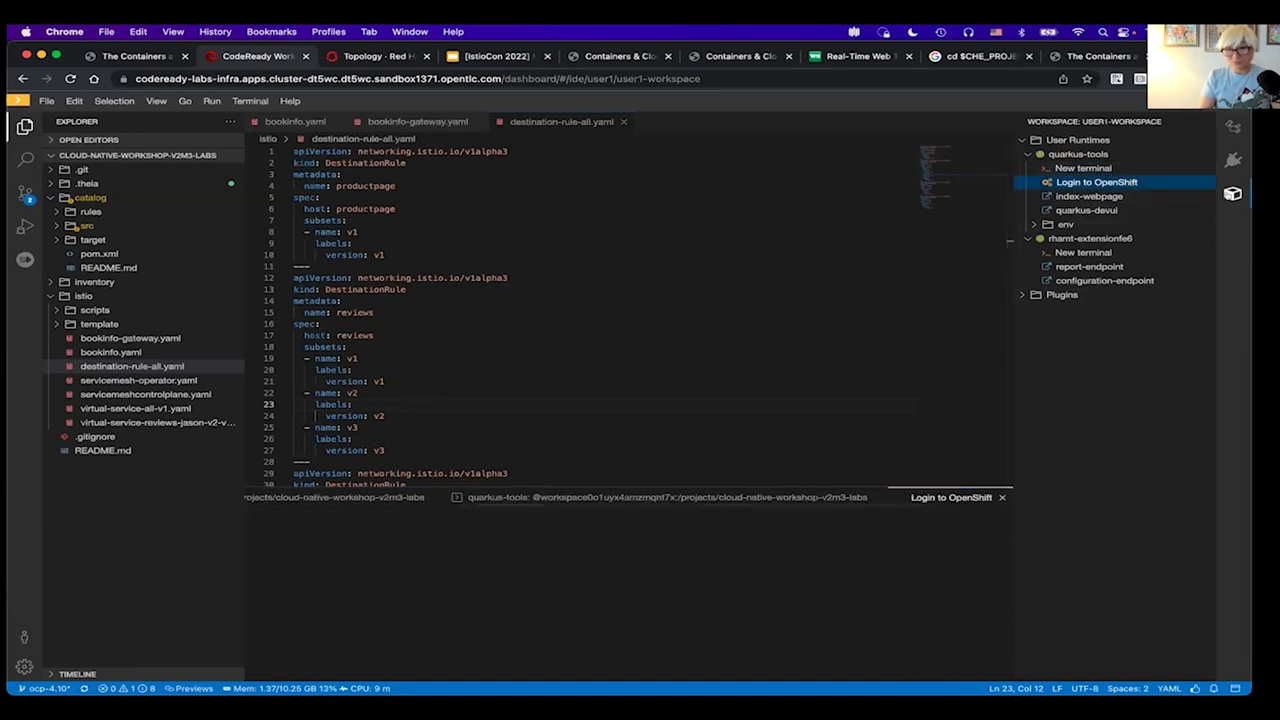
click(1232, 193)
Open the TODO about returning all products, then paste the curl loop into a new terminal.
scroll(840, 500, up, 2)
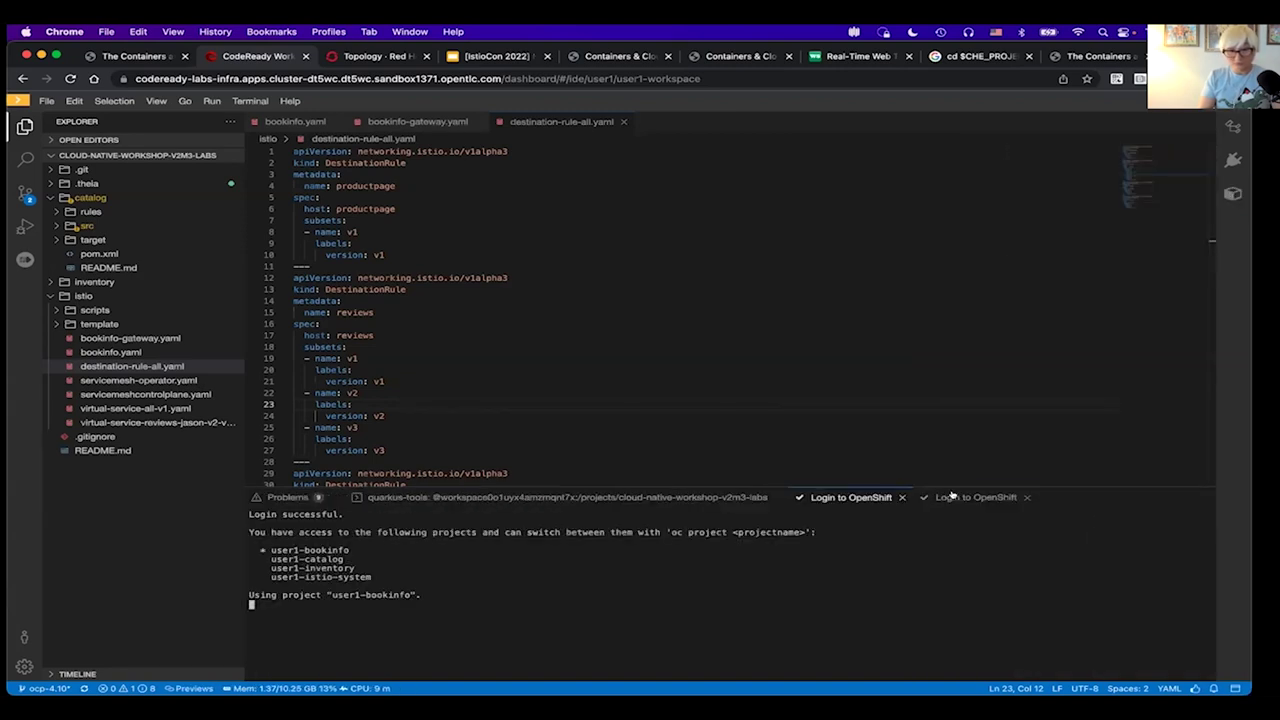
click(901, 497)
click(786, 570)
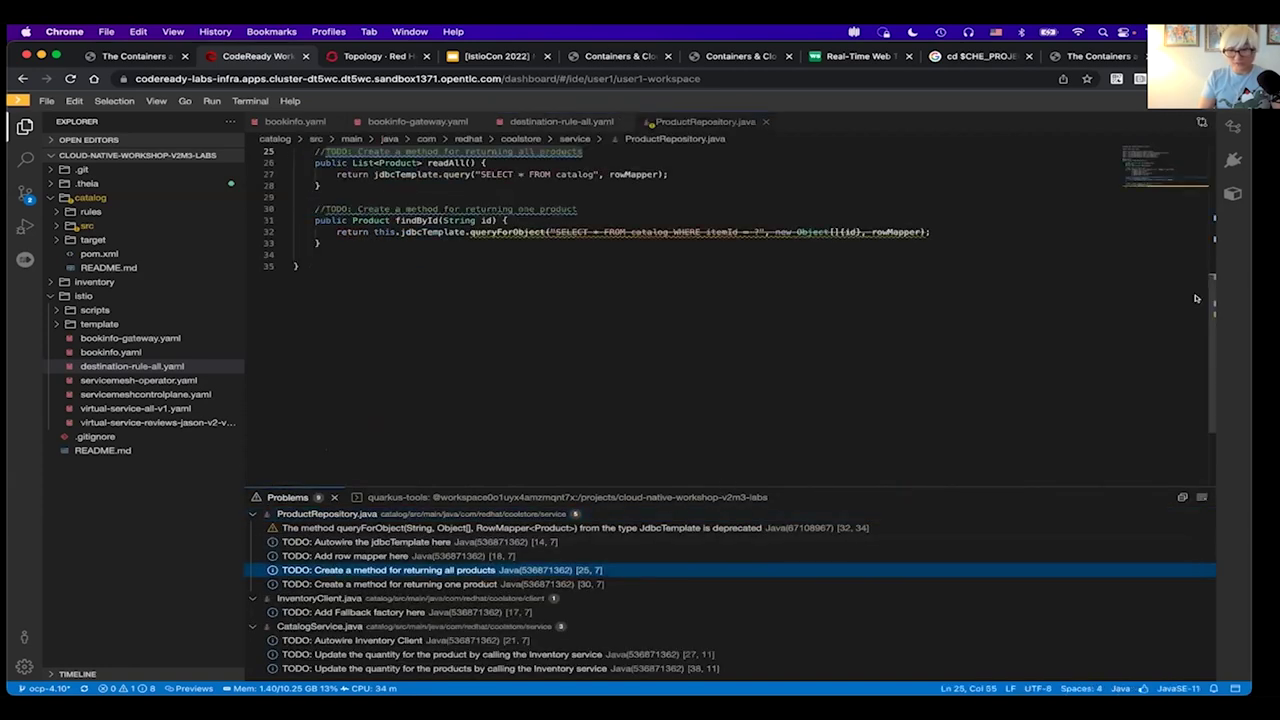
click(1232, 193)
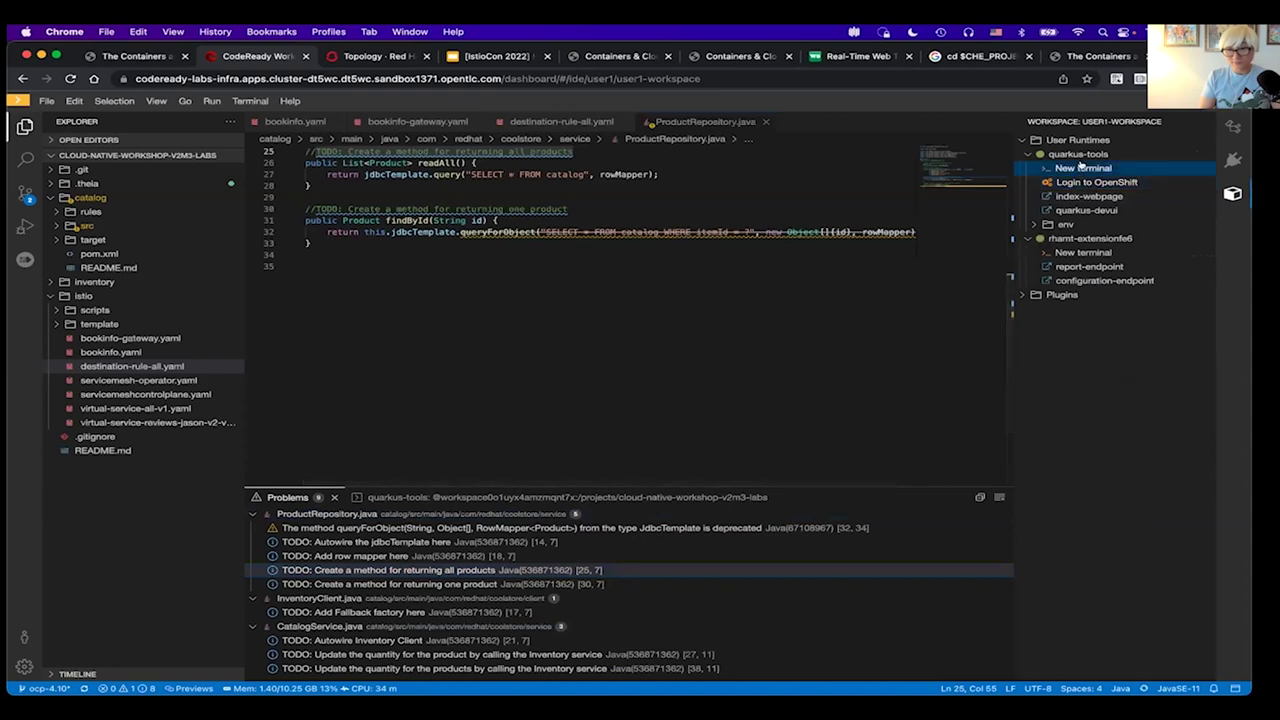
click(1075, 166)
key(super+v)
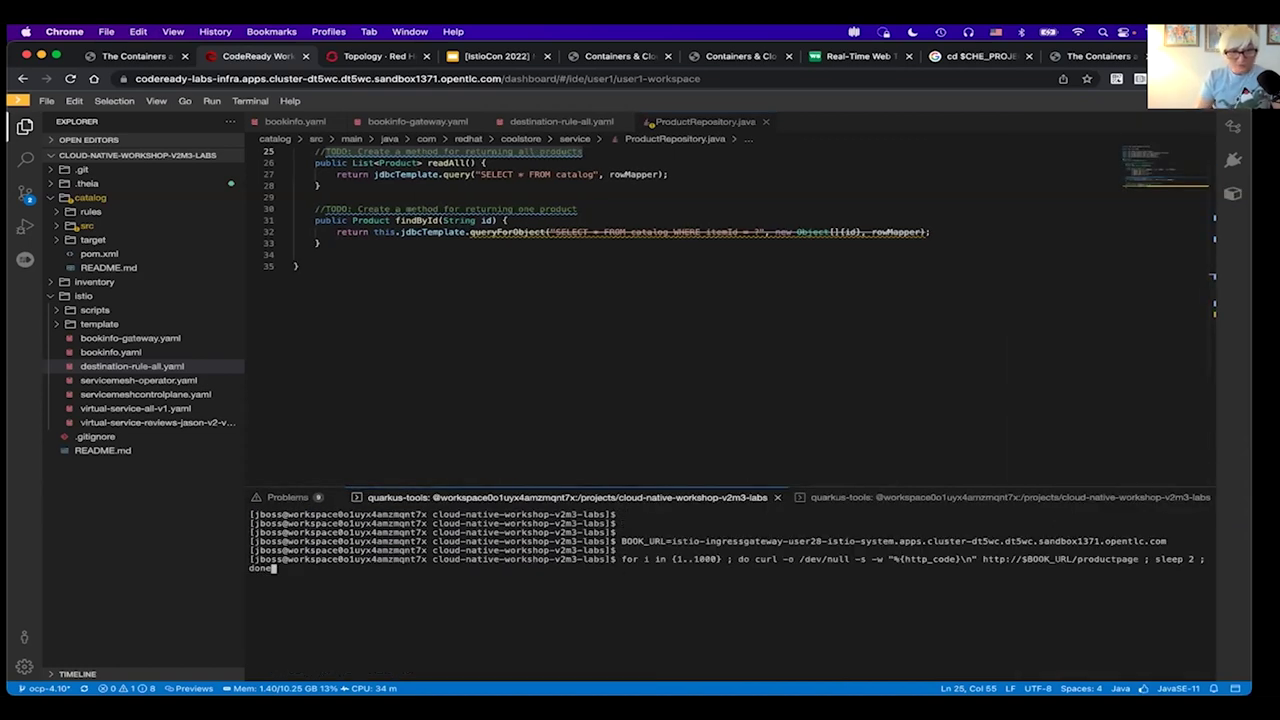
click(152, 62)
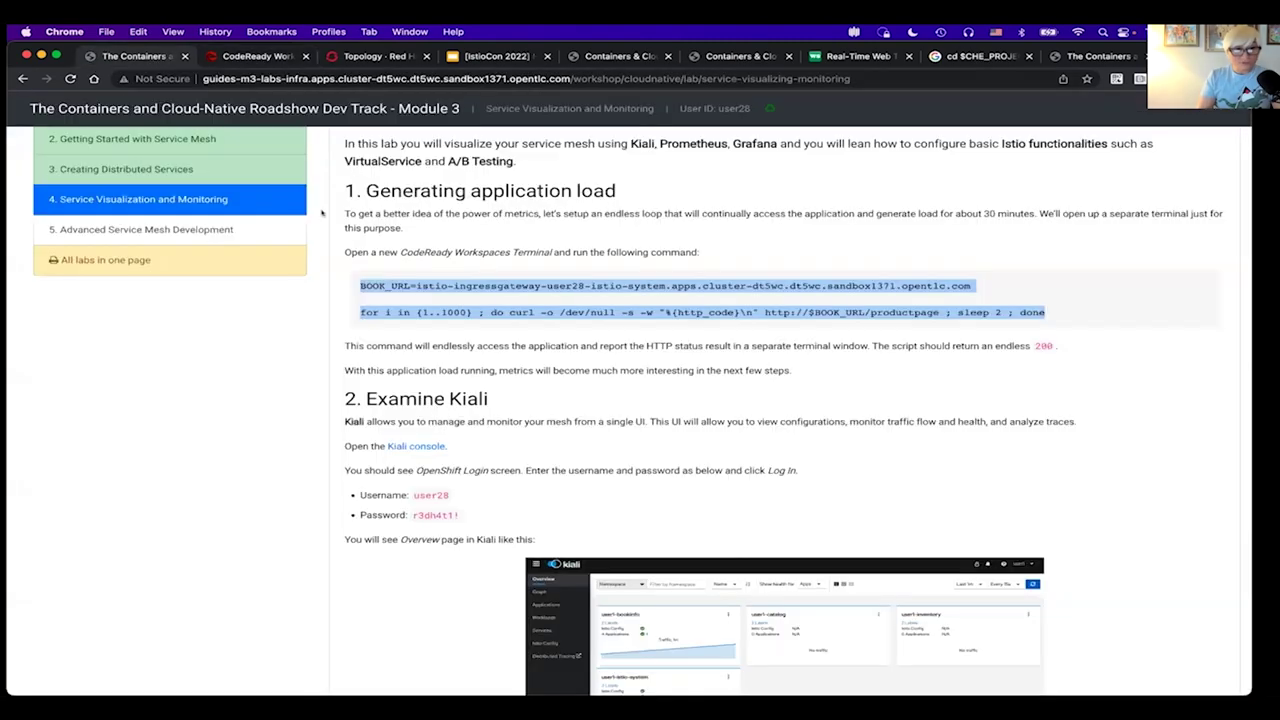
scroll(205, 196, up, 1)
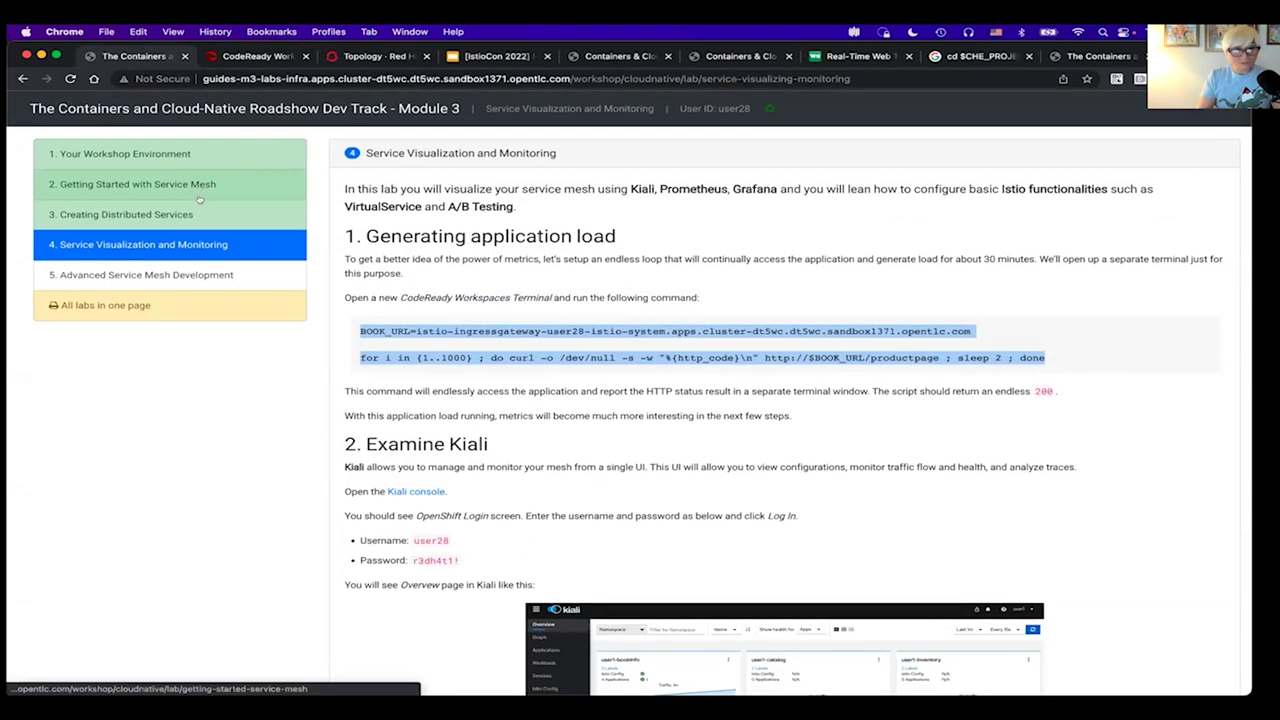
Open the Bookinfo product page in a new tab from the Creating Distributed Services lab.
click(197, 211)
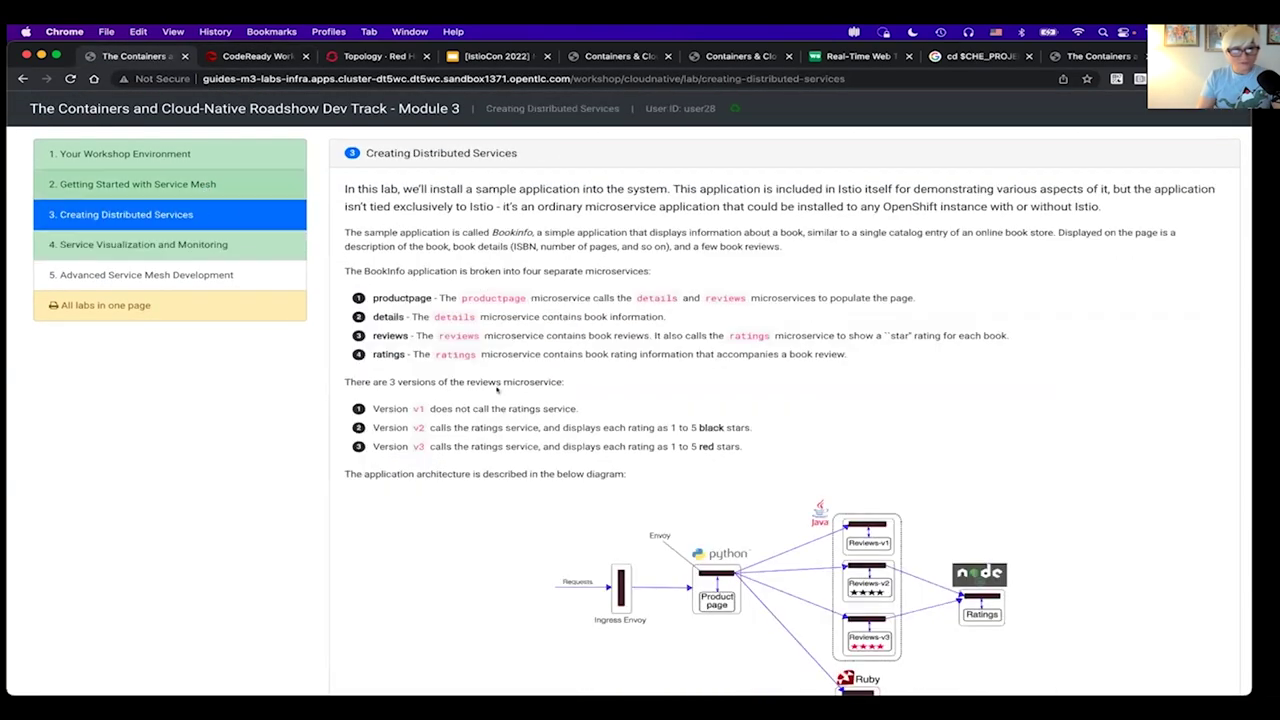
scroll(500, 395, down, 5)
scroll(499, 398, down, 15)
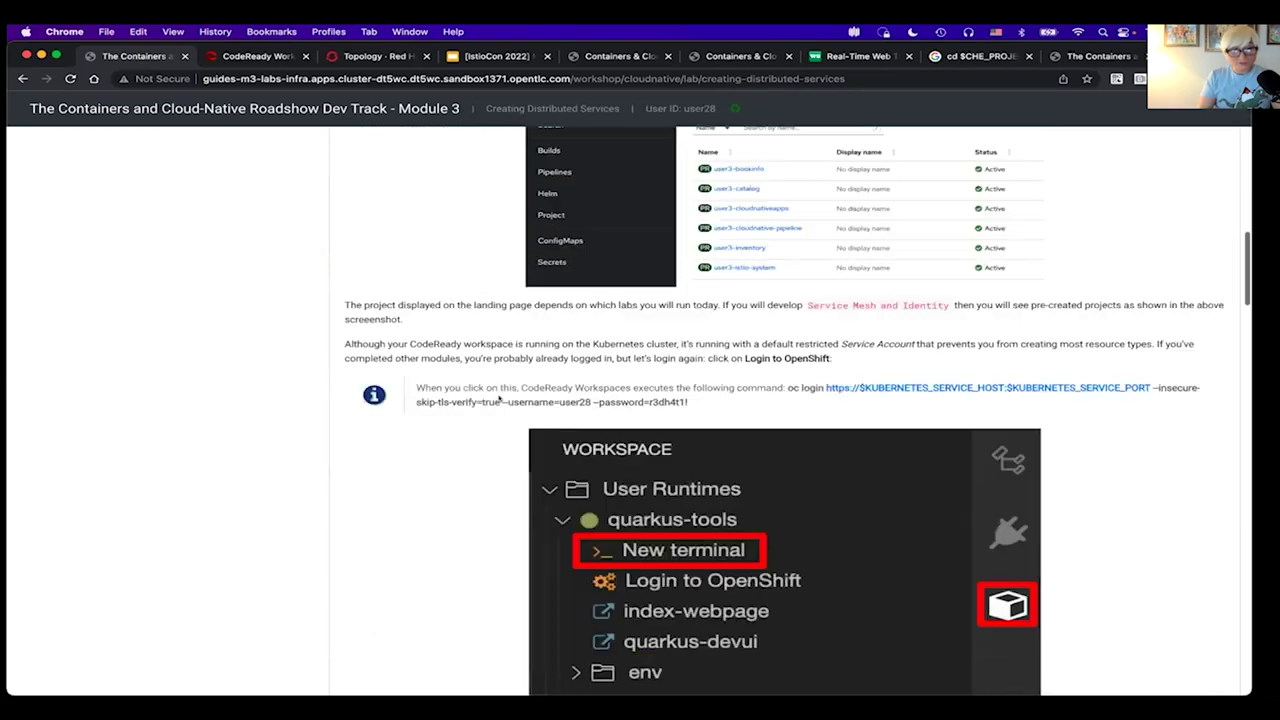
scroll(499, 398, down, 20)
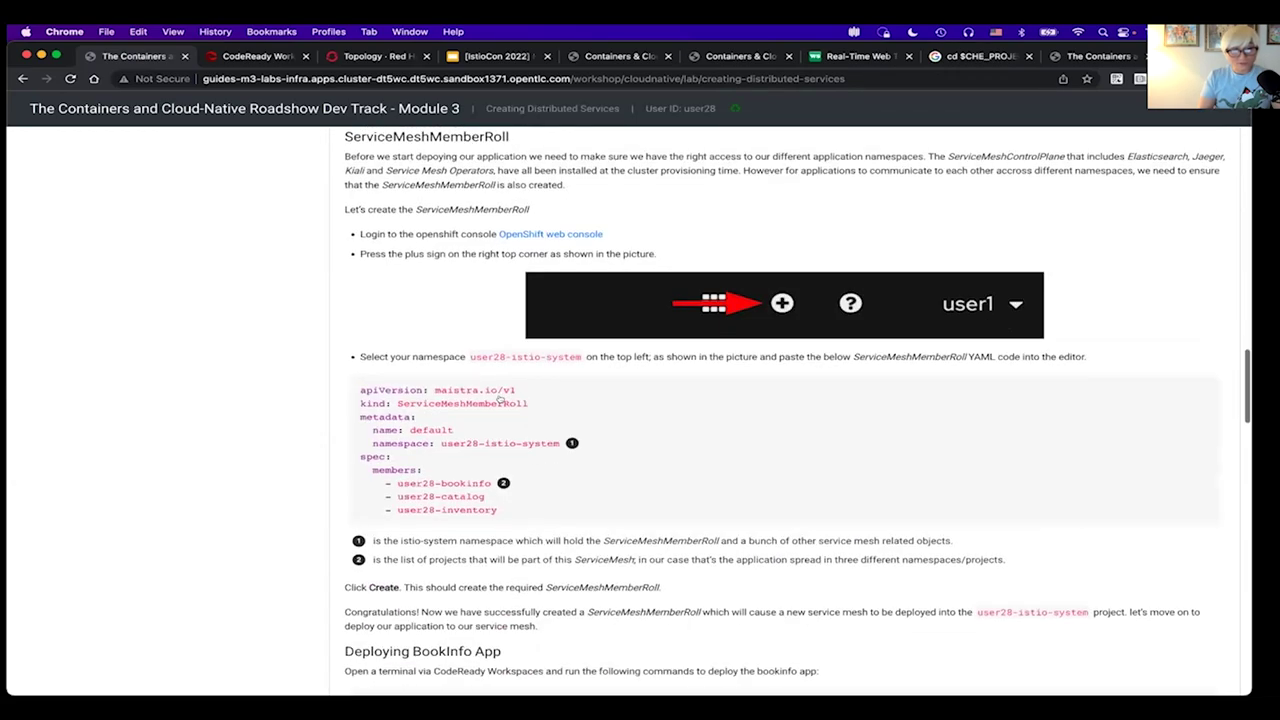
scroll(498, 398, down, 5)
scroll(498, 398, up, 5)
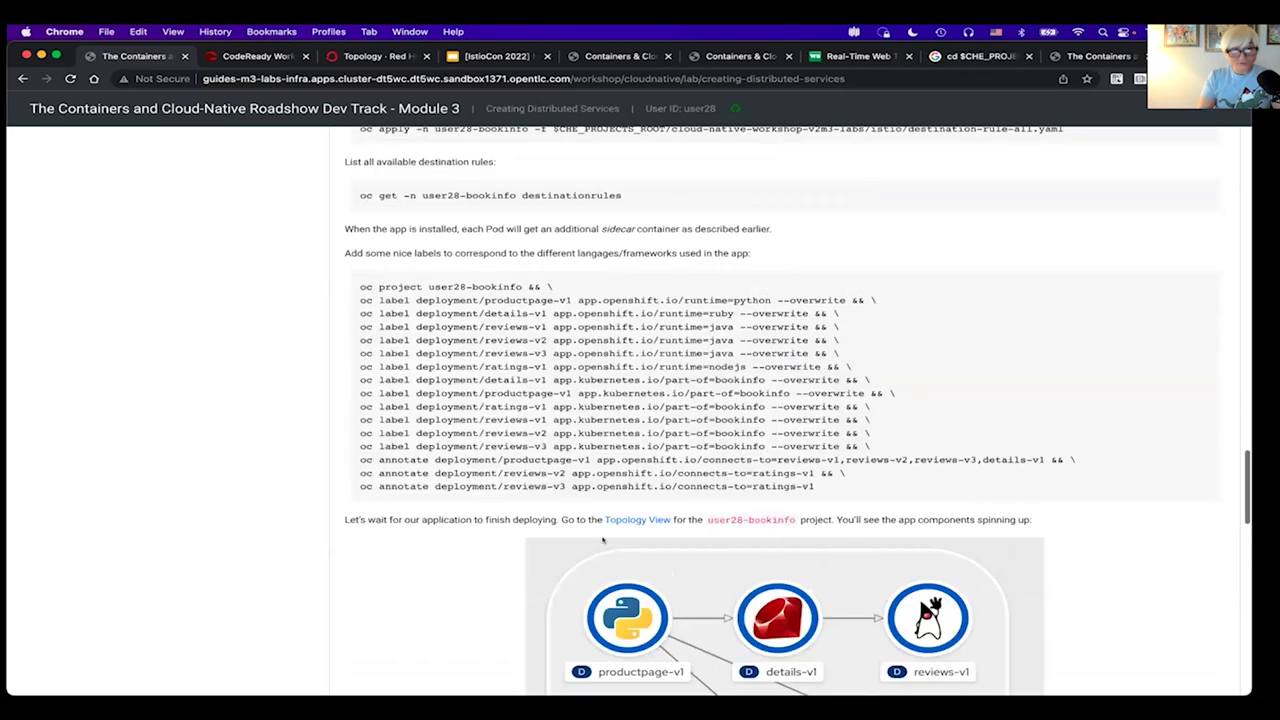
scroll(636, 521, down, 10)
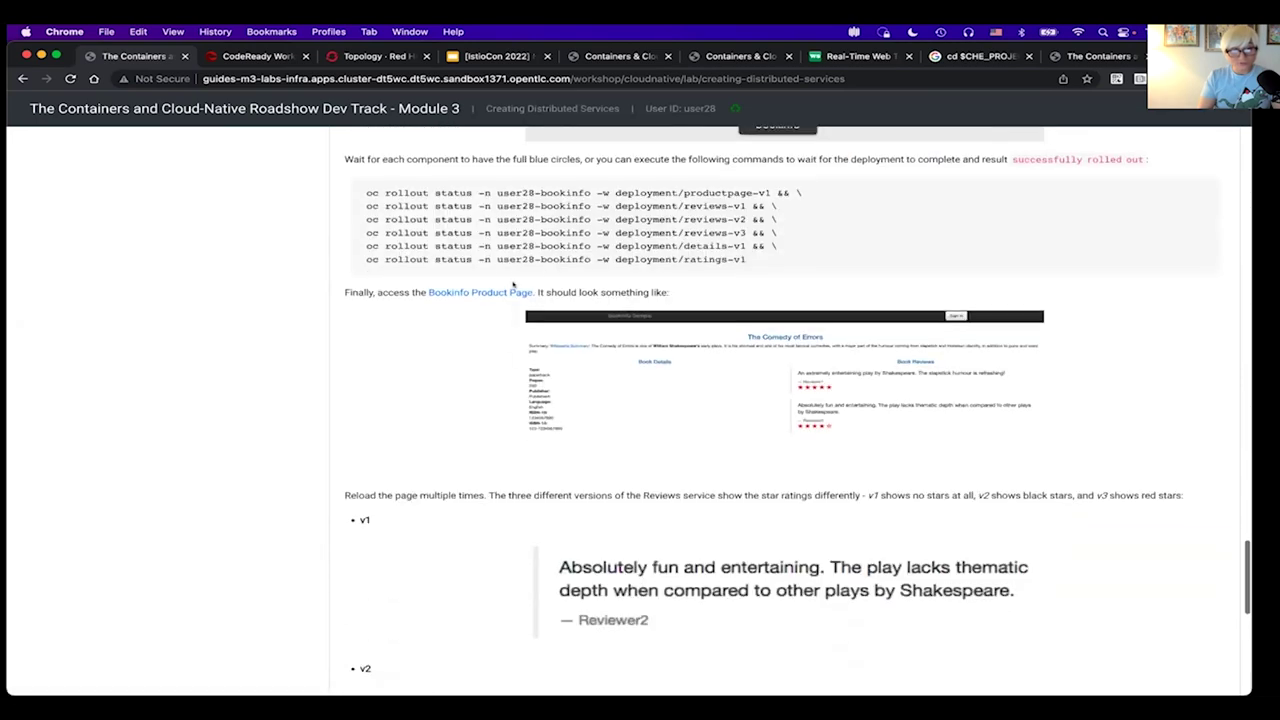
click(507, 288)
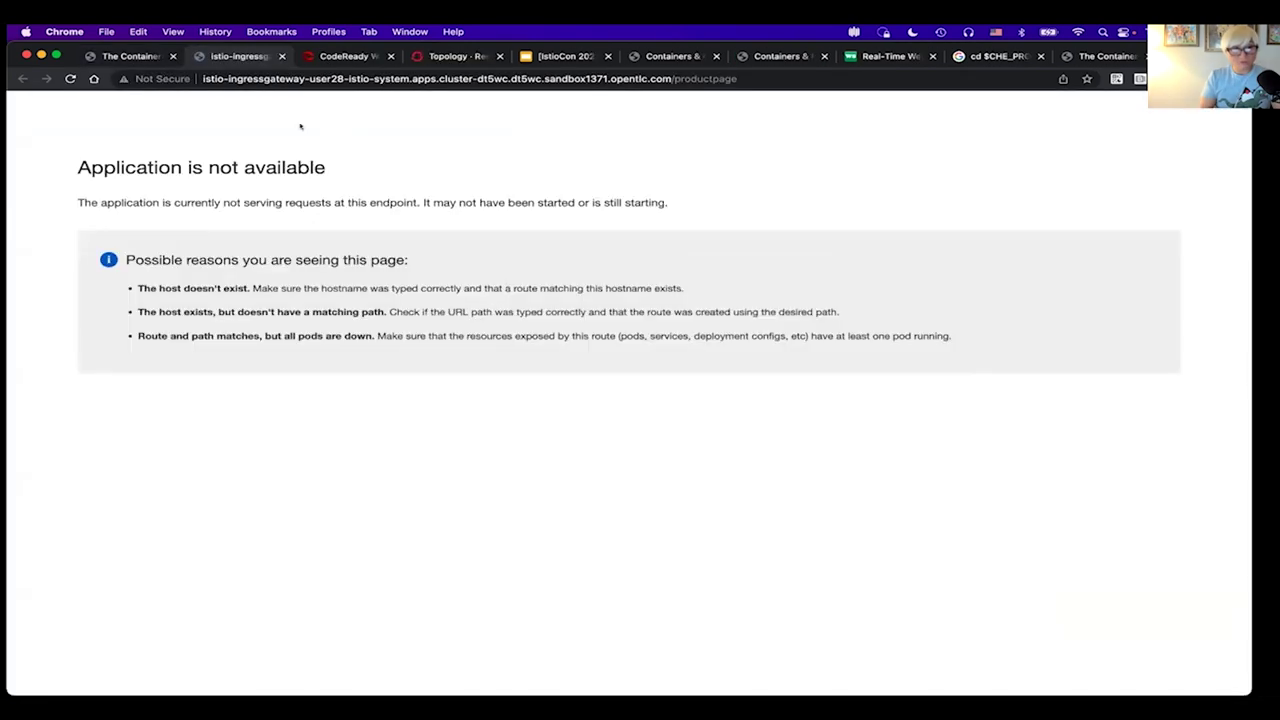
Stop the curl loop in the CodeReady terminal and open lab 4, Service Visualization and Monitoring.
click(132, 55)
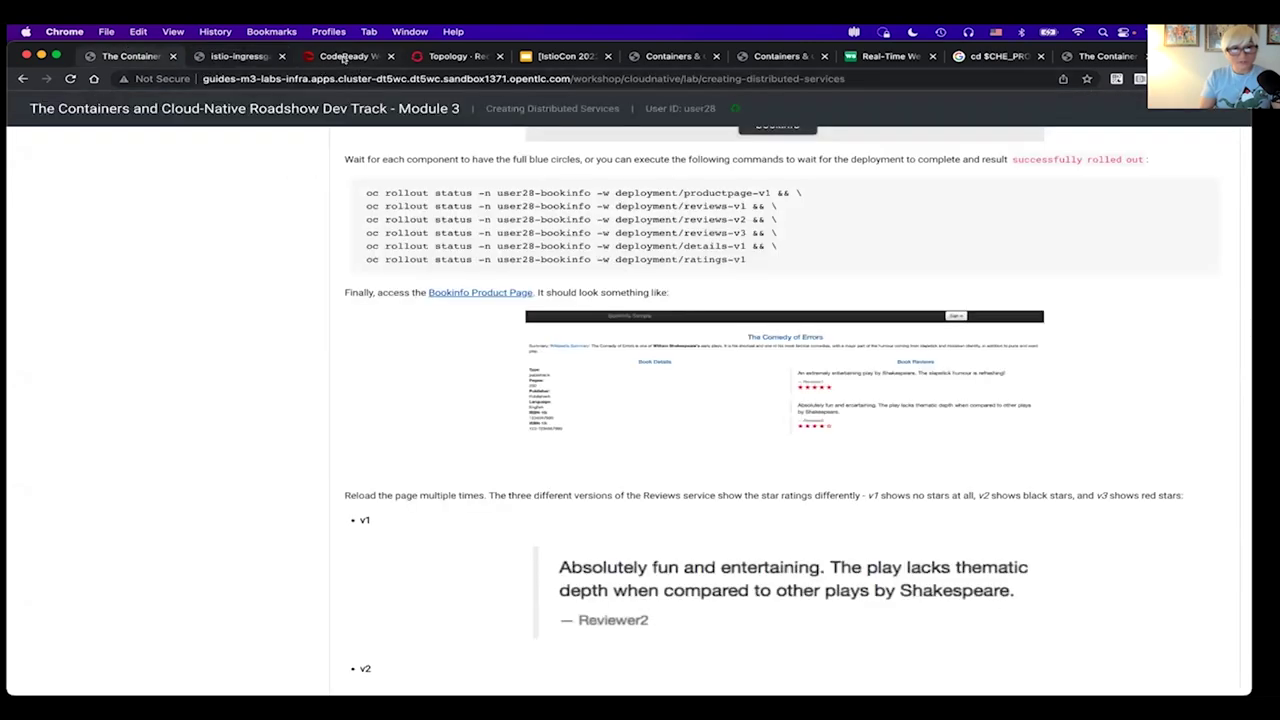
click(343, 57)
key(ctrl+c)
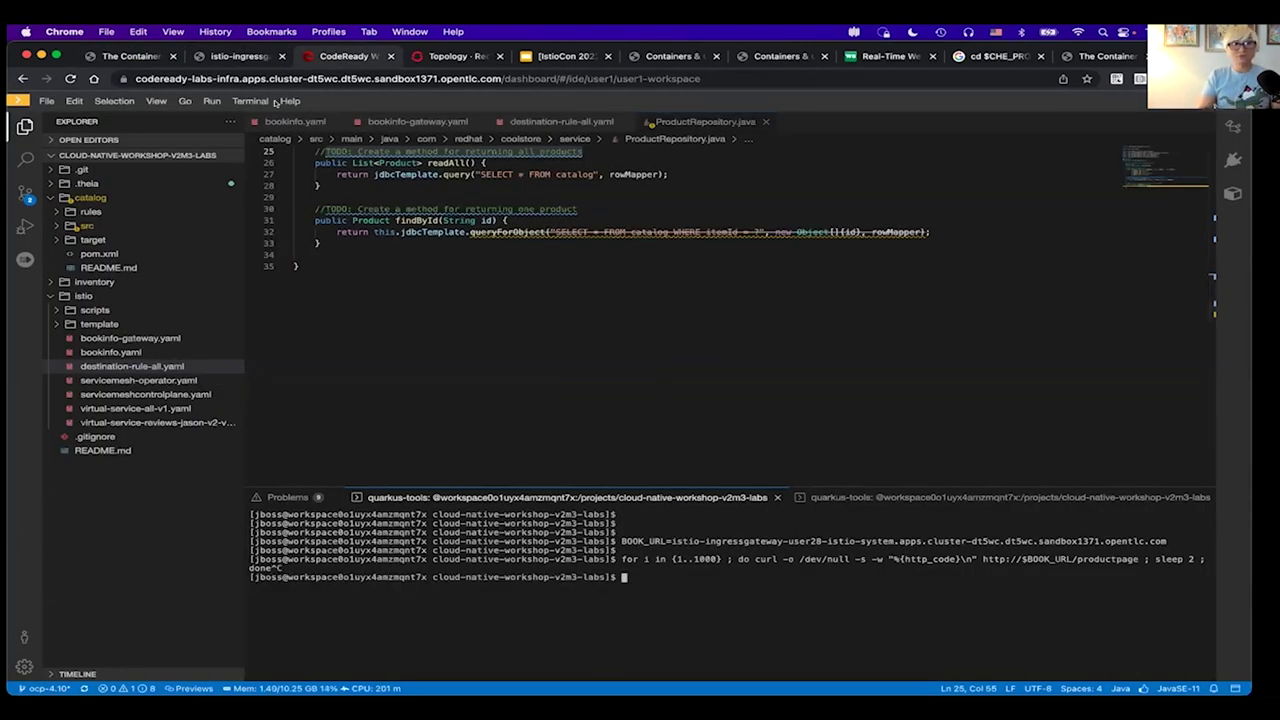
click(132, 56)
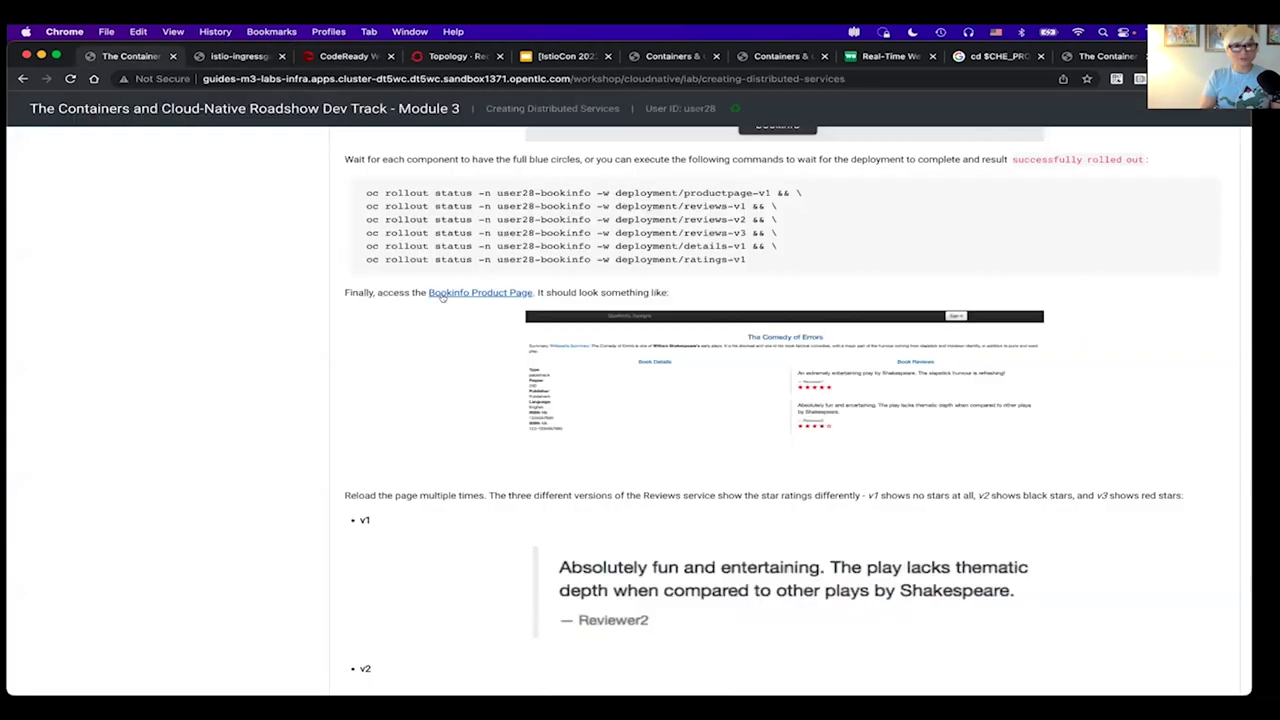
scroll(441, 296, up, 15)
scroll(441, 294, down, 5)
scroll(441, 294, up, 5)
click(140, 244)
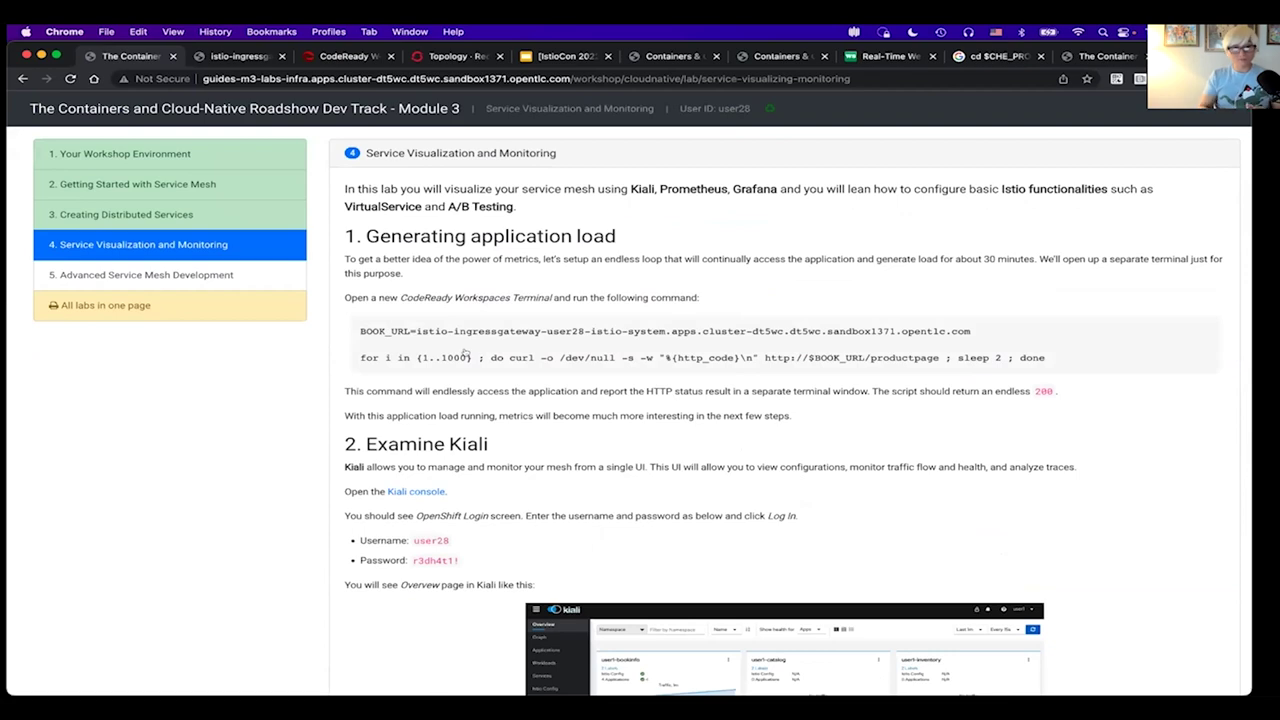
scroll(465, 351, down, 5)
scroll(465, 351, up, 3)
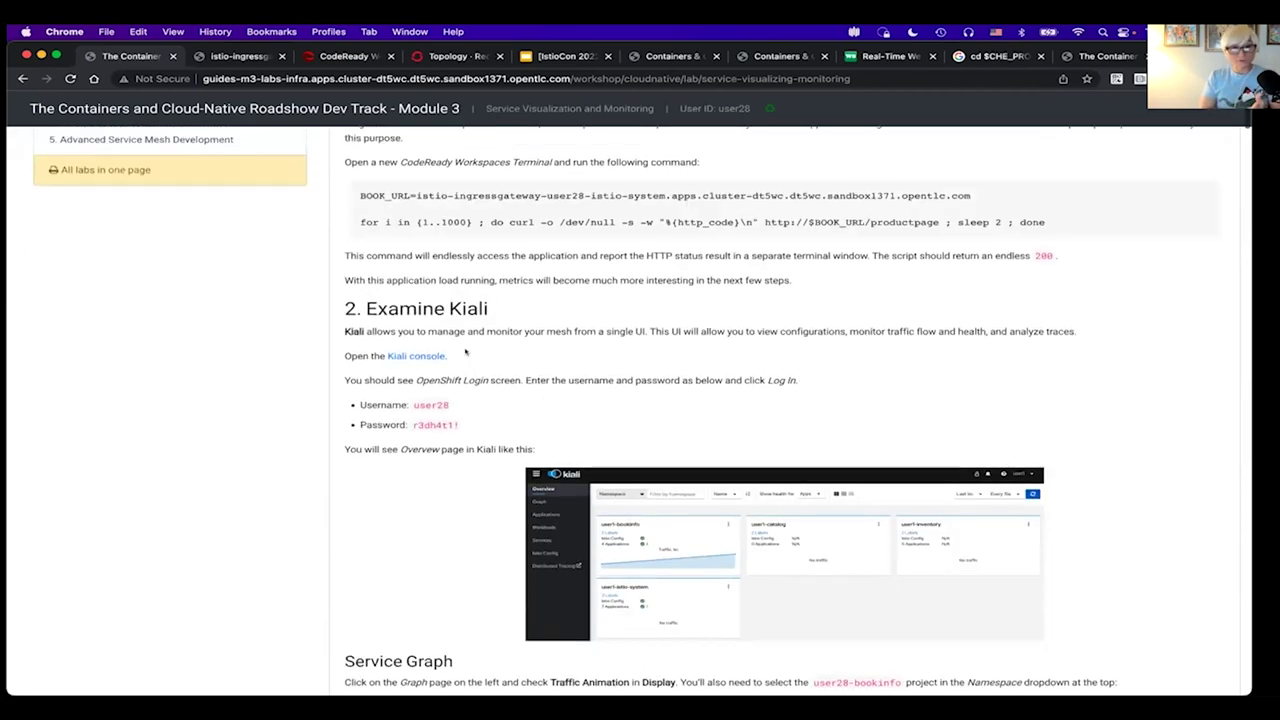
scroll(465, 351, up, 3)
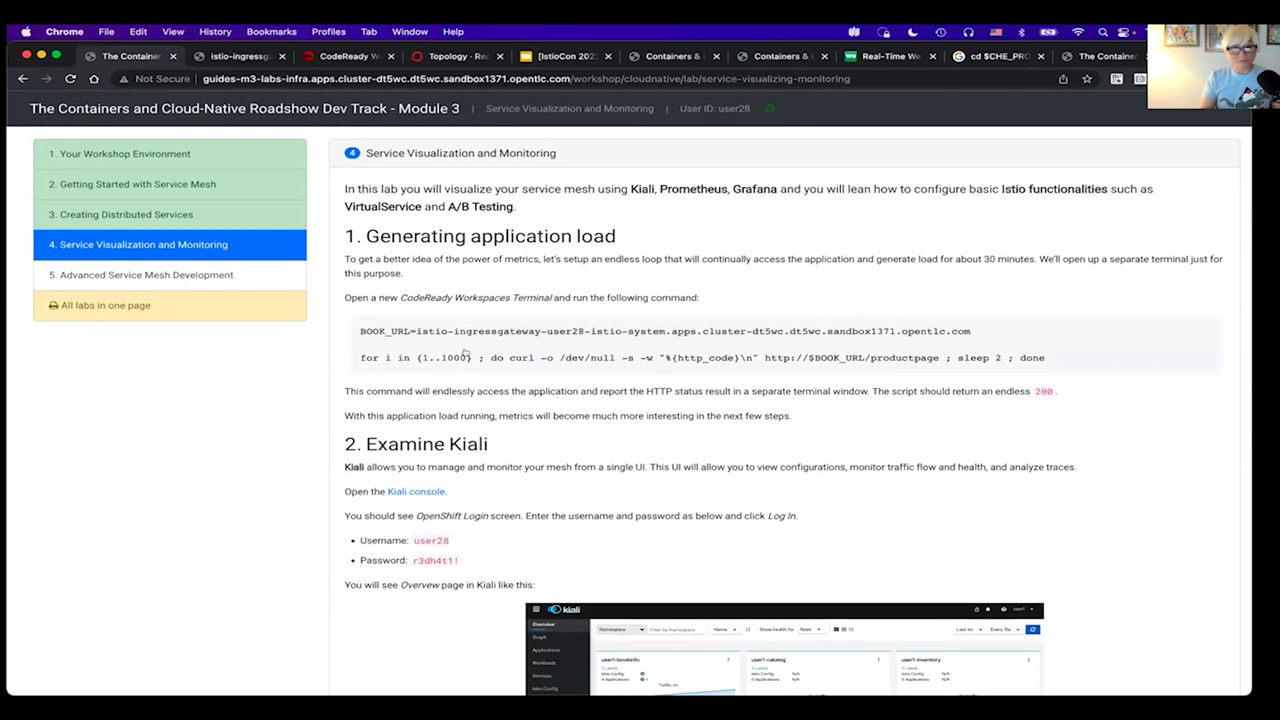
scroll(465, 351, down, 5)
scroll(494, 338, up, 1)
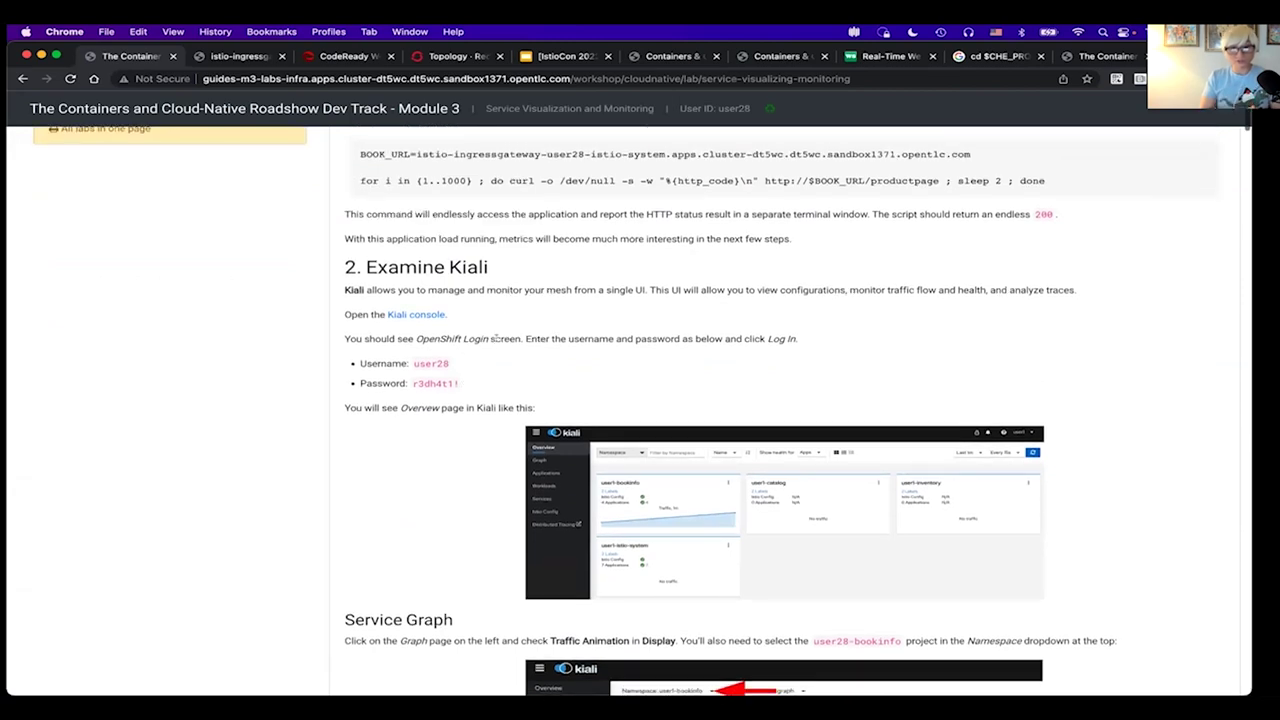
scroll(494, 338, down, 4)
scroll(496, 341, down, 1)
scroll(496, 341, up, 1)
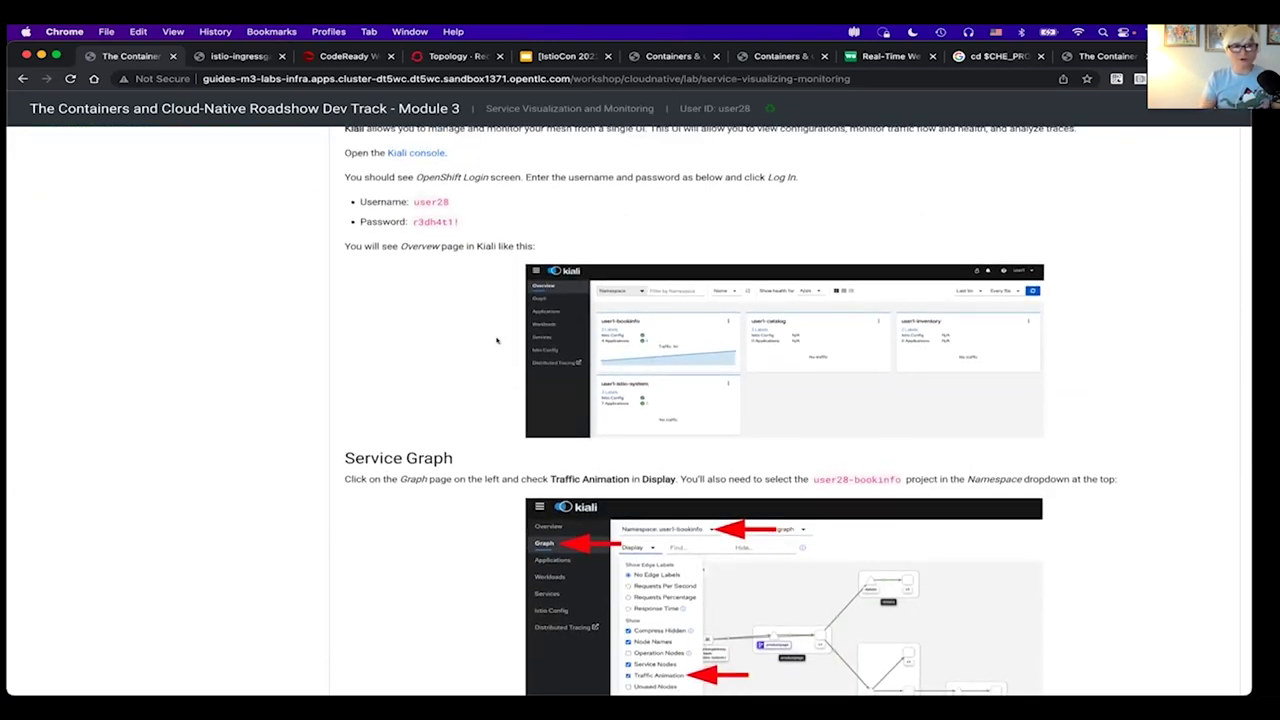
scroll(496, 341, down, 3)
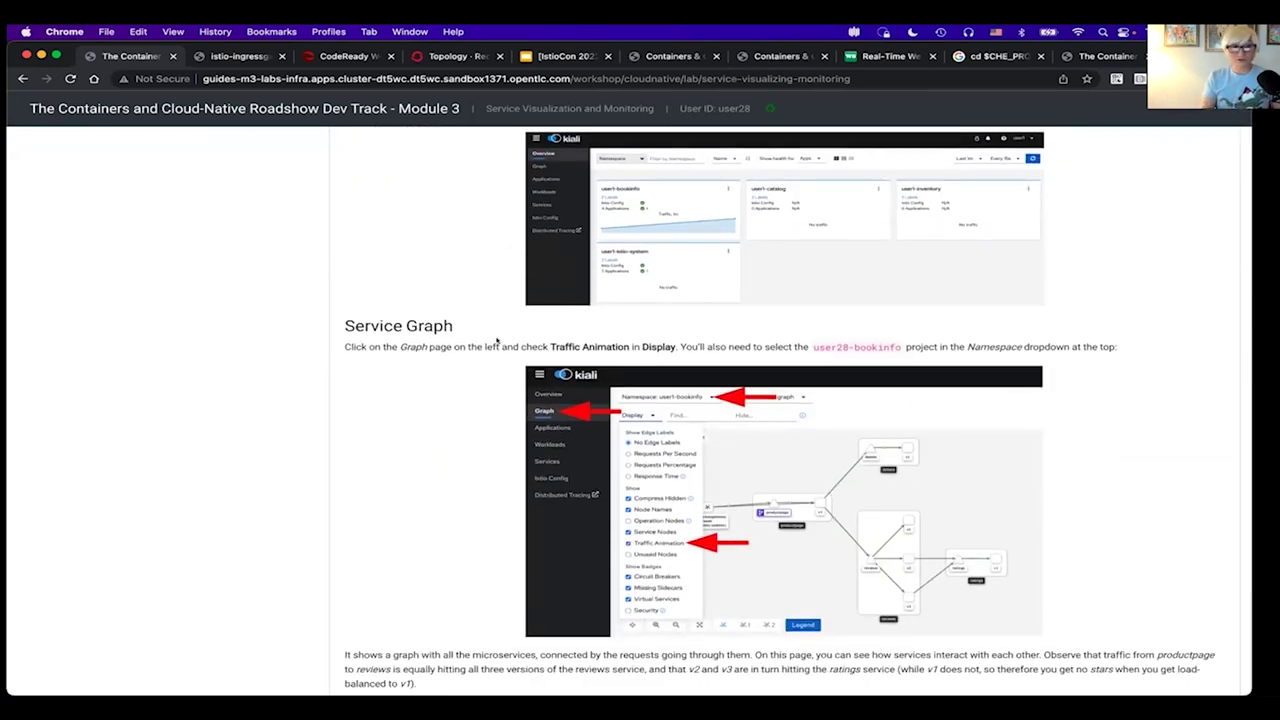
scroll(496, 341, up, 2)
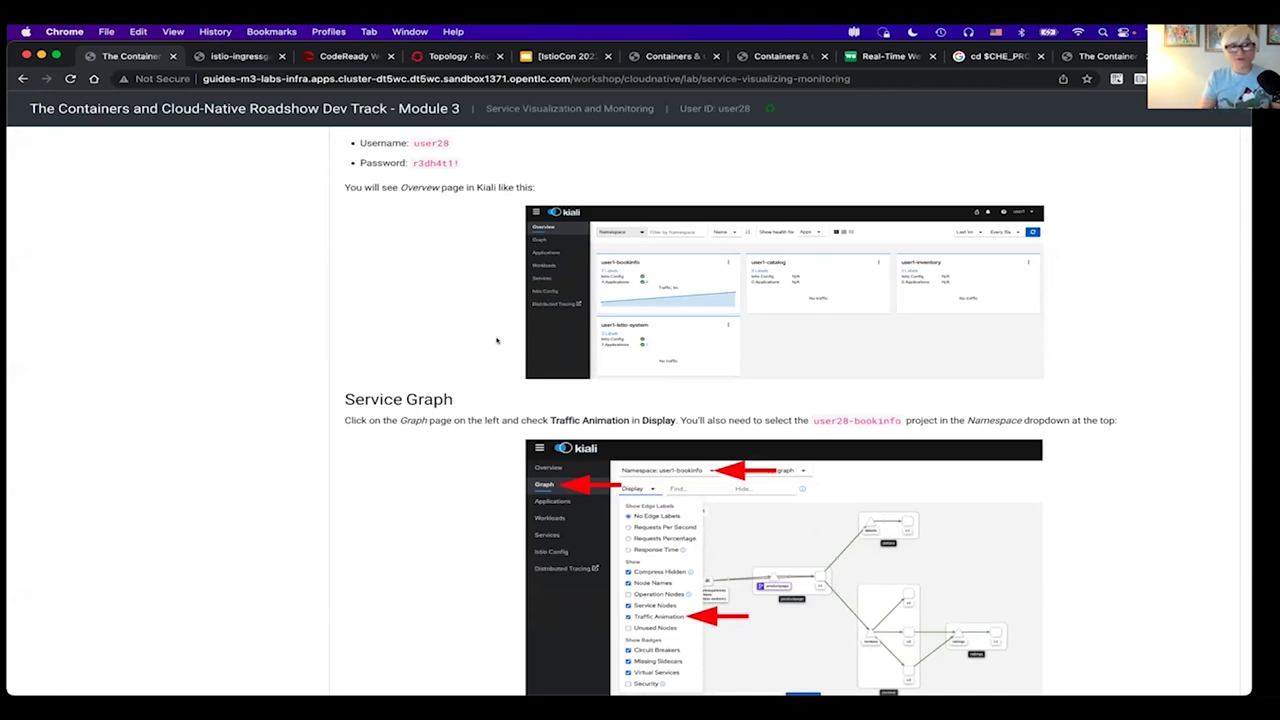
scroll(496, 341, down, 5)
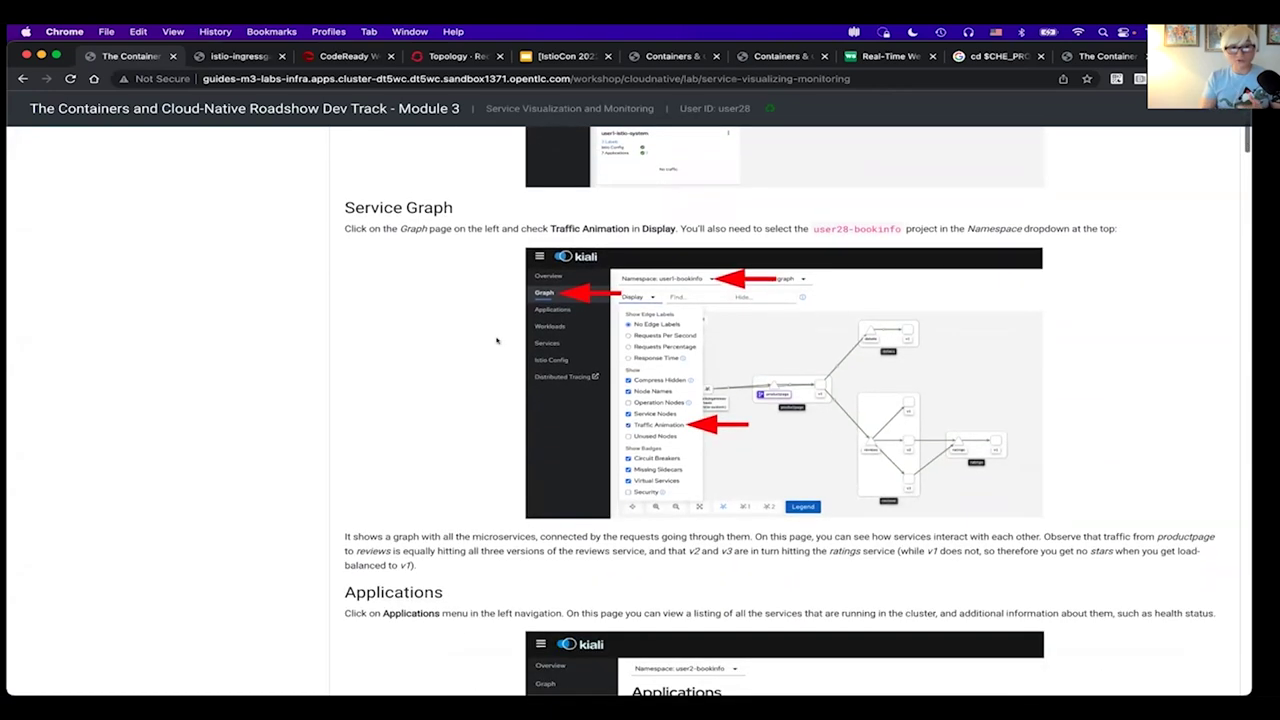
scroll(496, 341, down, 1)
scroll(496, 341, down, 2)
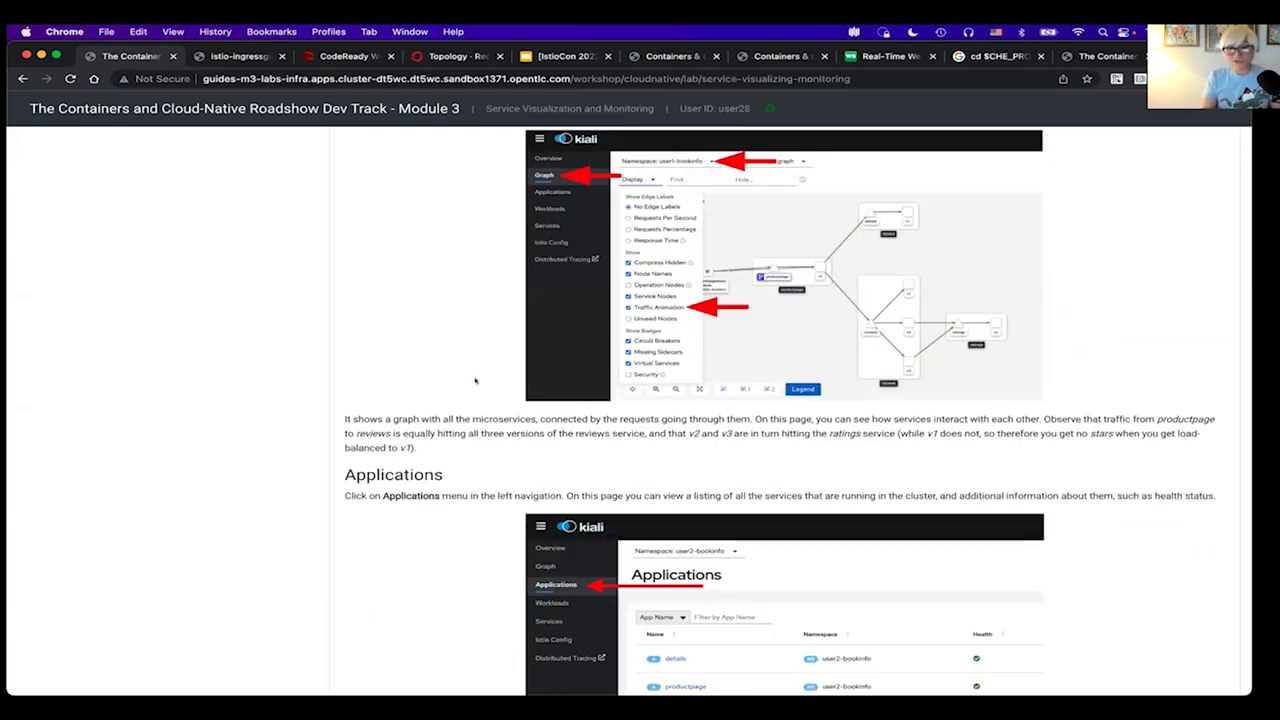
scroll(475, 380, down, 6)
scroll(475, 380, up, 5)
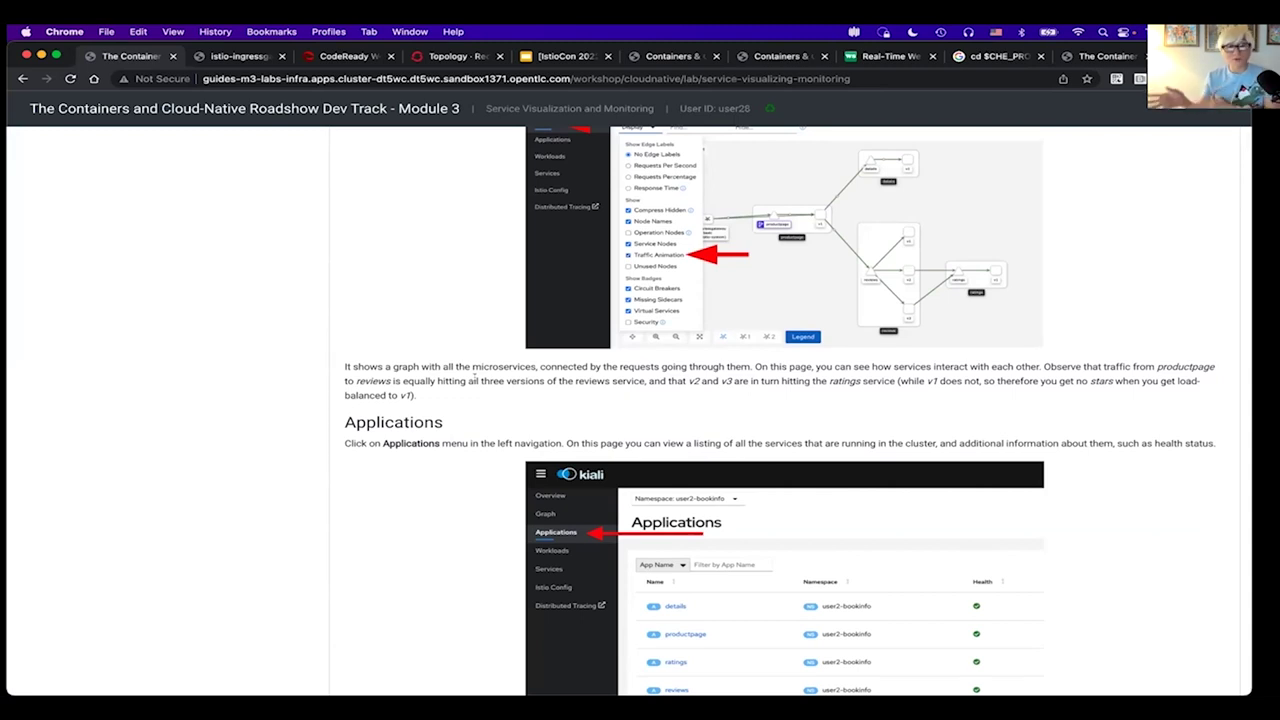
scroll(474, 378, down, 1)
scroll(474, 378, down, 5)
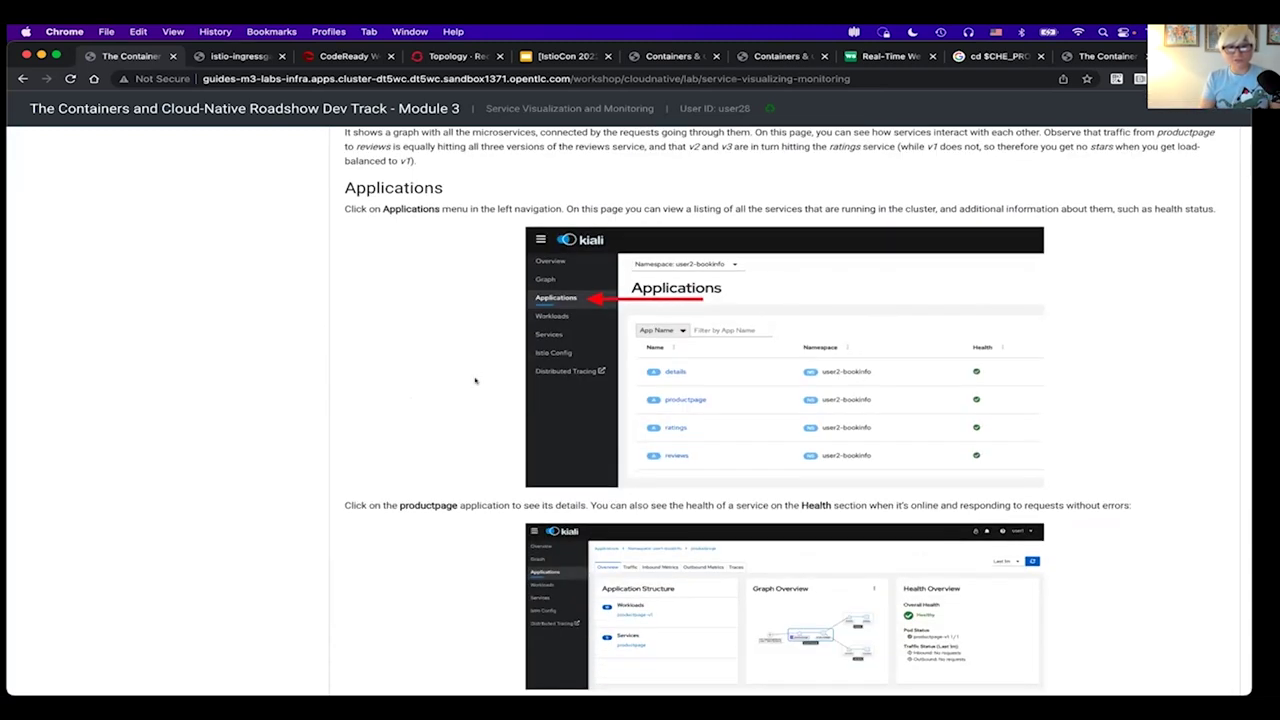
scroll(475, 380, down, 2)
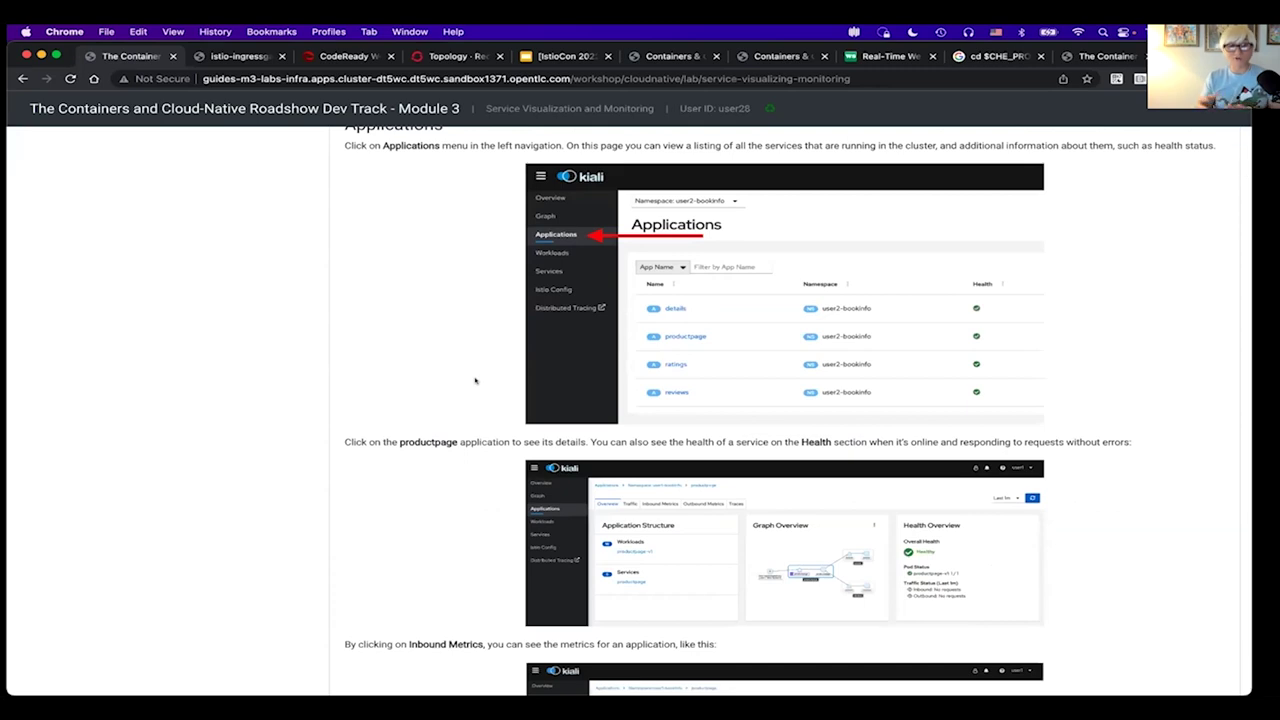
scroll(475, 380, down, 6)
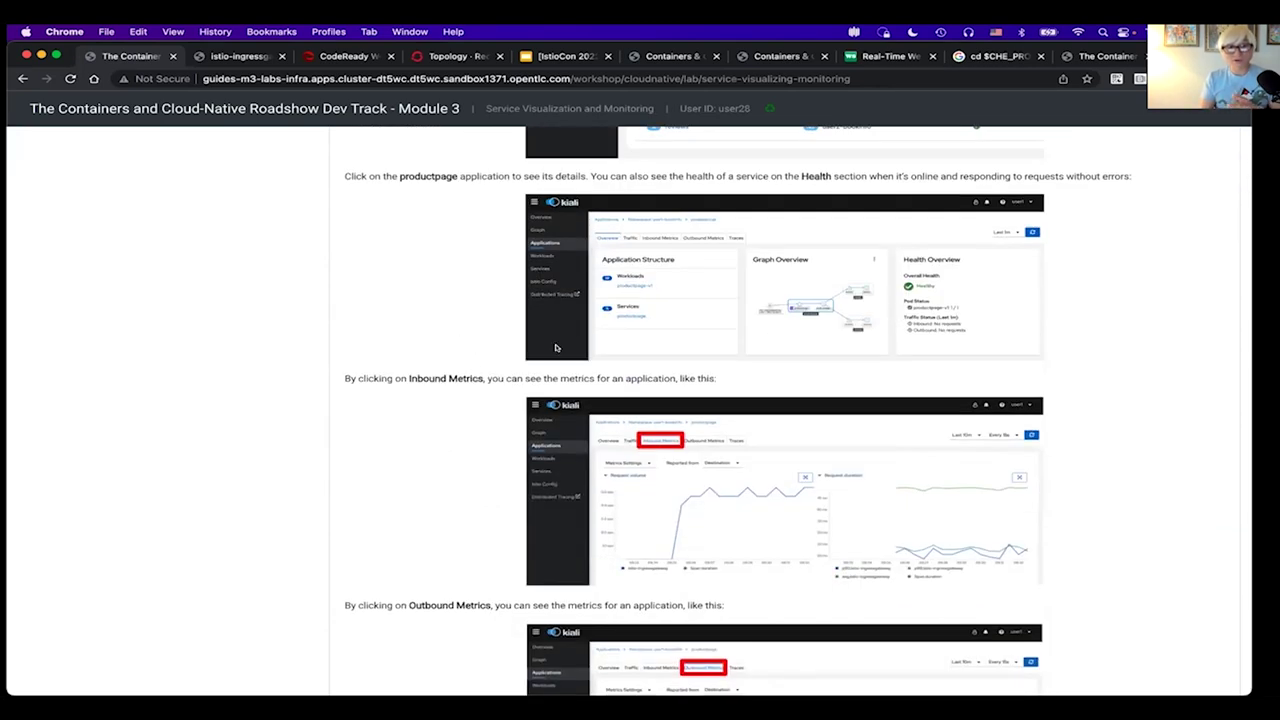
scroll(556, 347, down, 12)
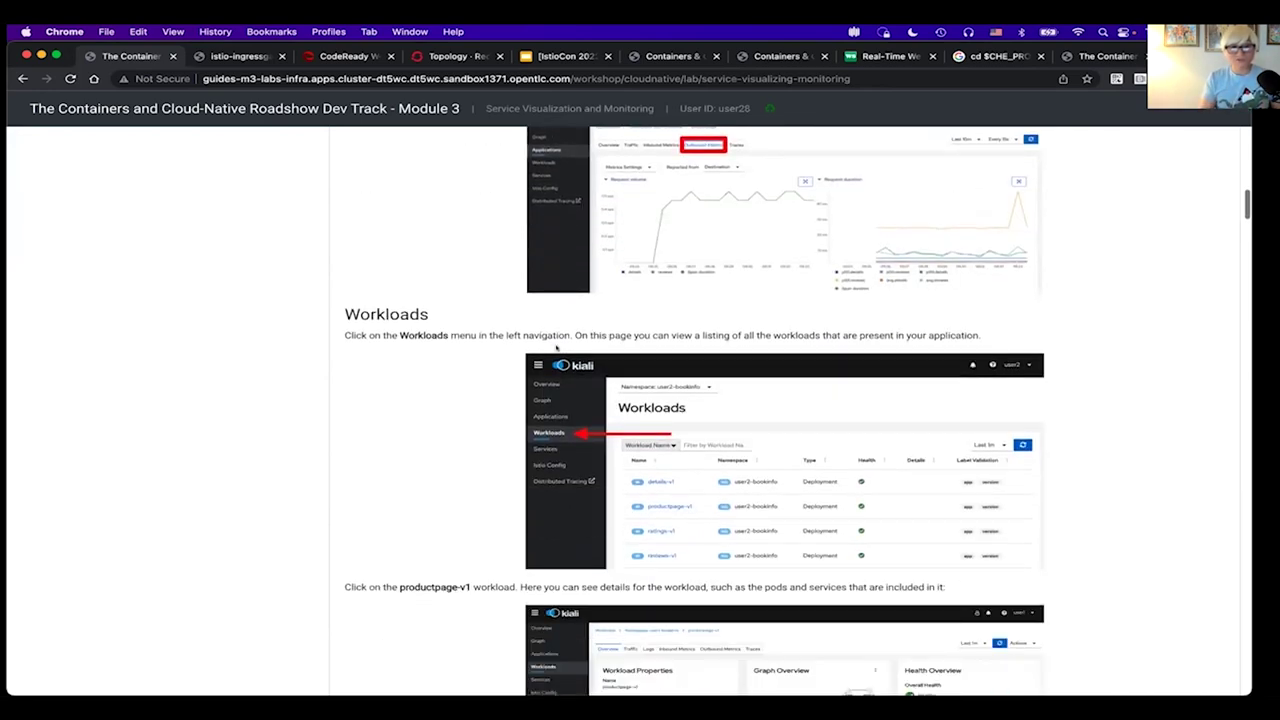
scroll(394, 338, down, 9)
scroll(394, 338, down, 11)
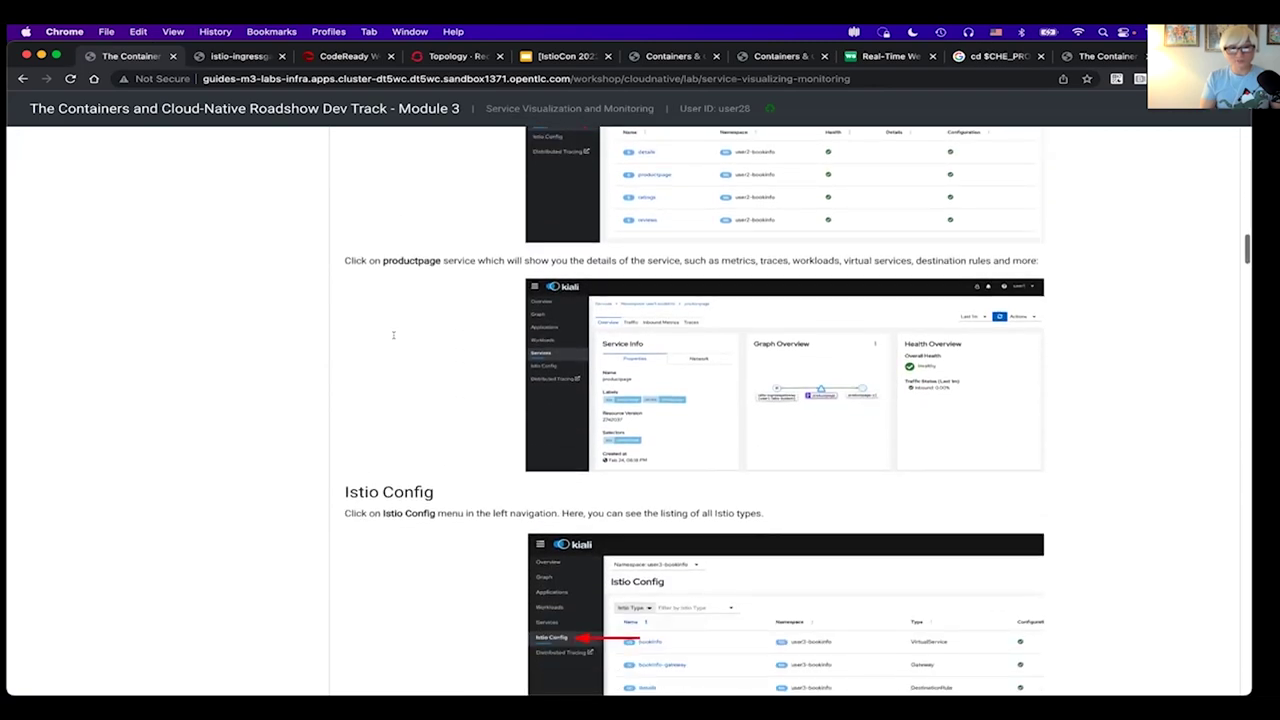
scroll(393, 335, down, 5)
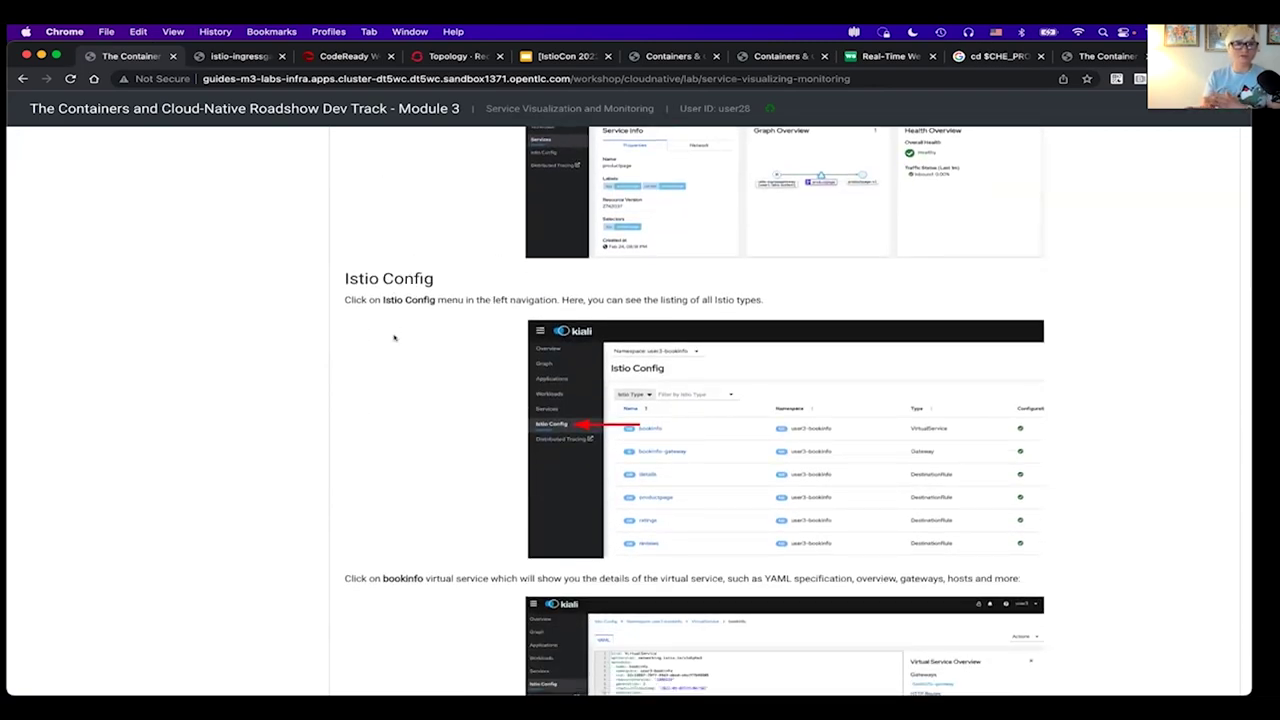
scroll(394, 338, down, 16)
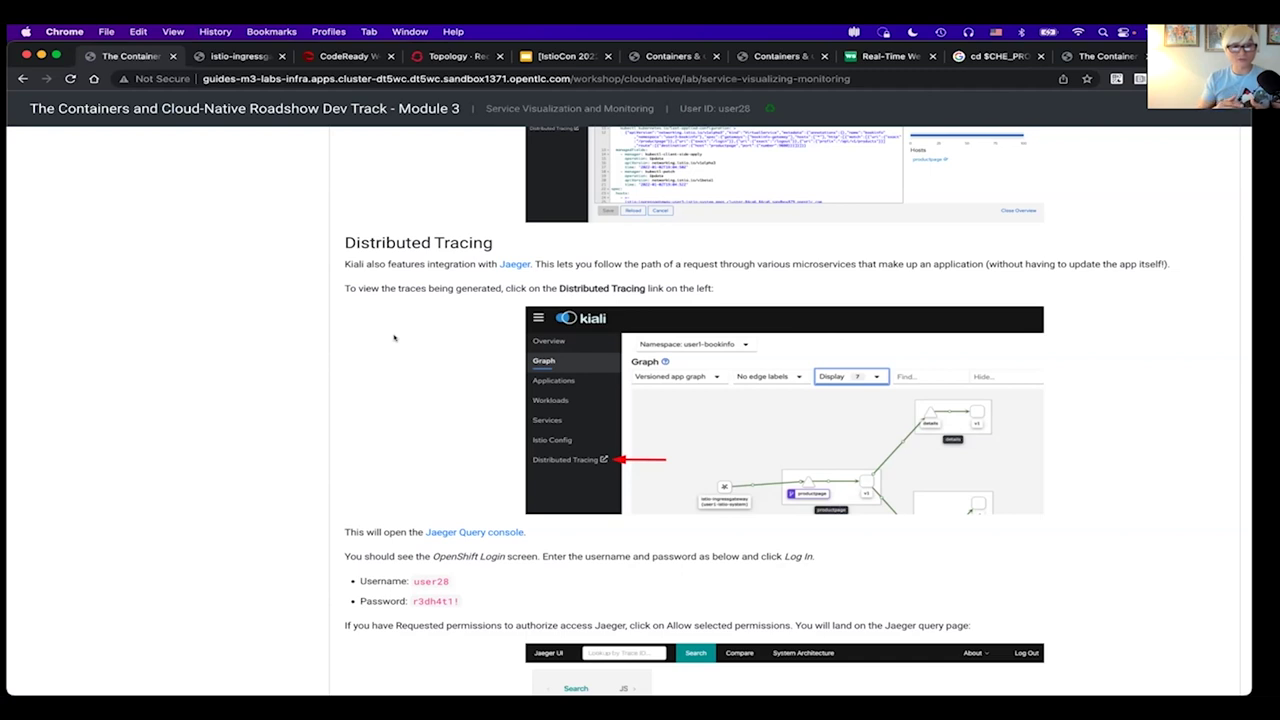
scroll(394, 338, down, 3)
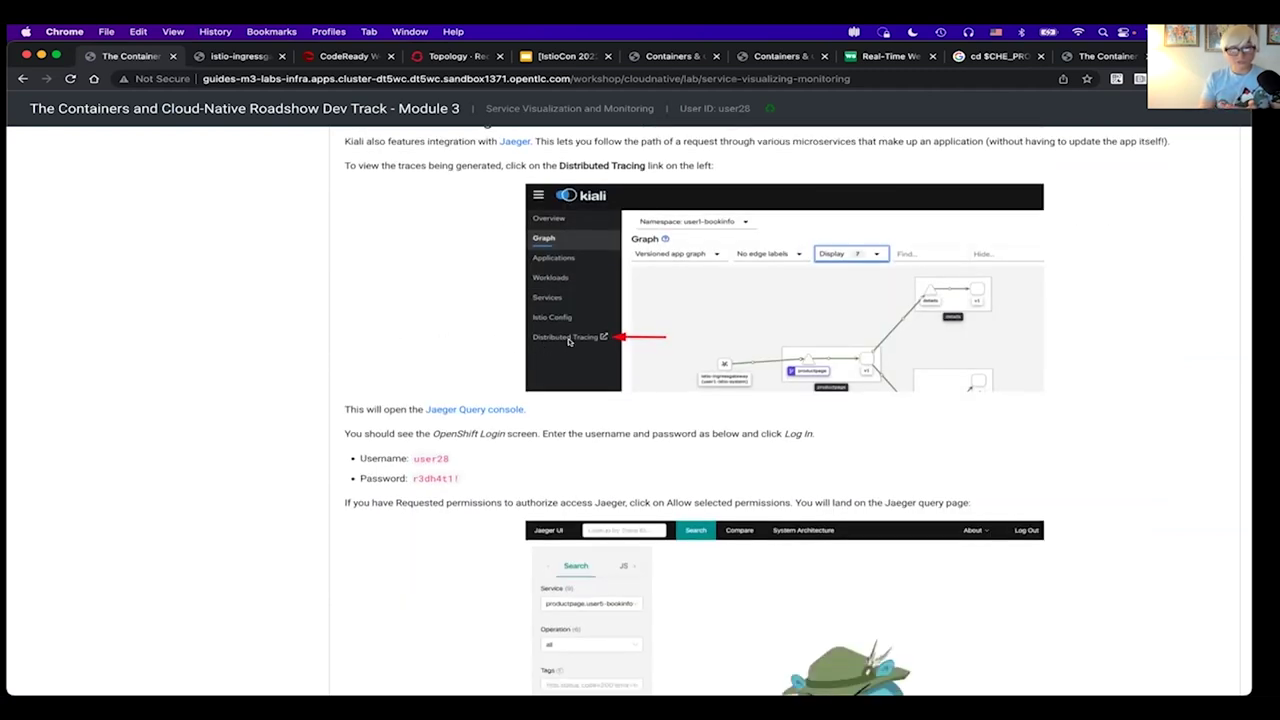
scroll(383, 340, down, 4)
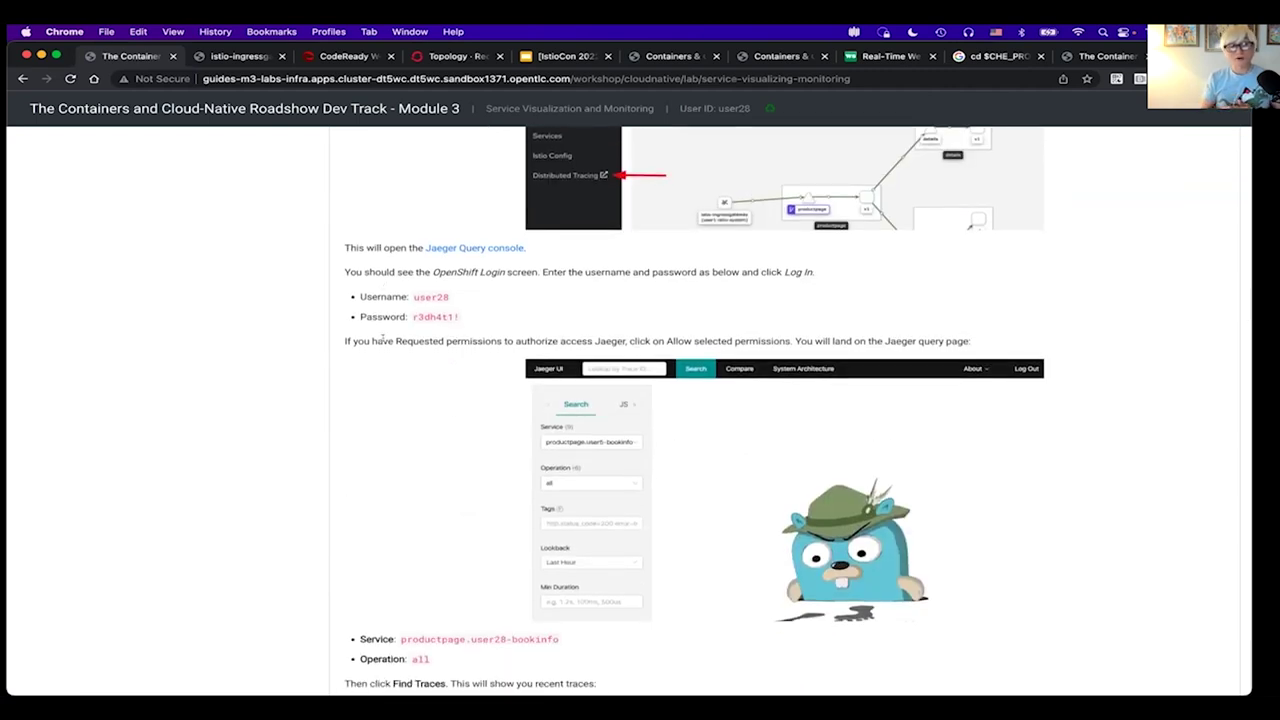
scroll(383, 340, down, 2)
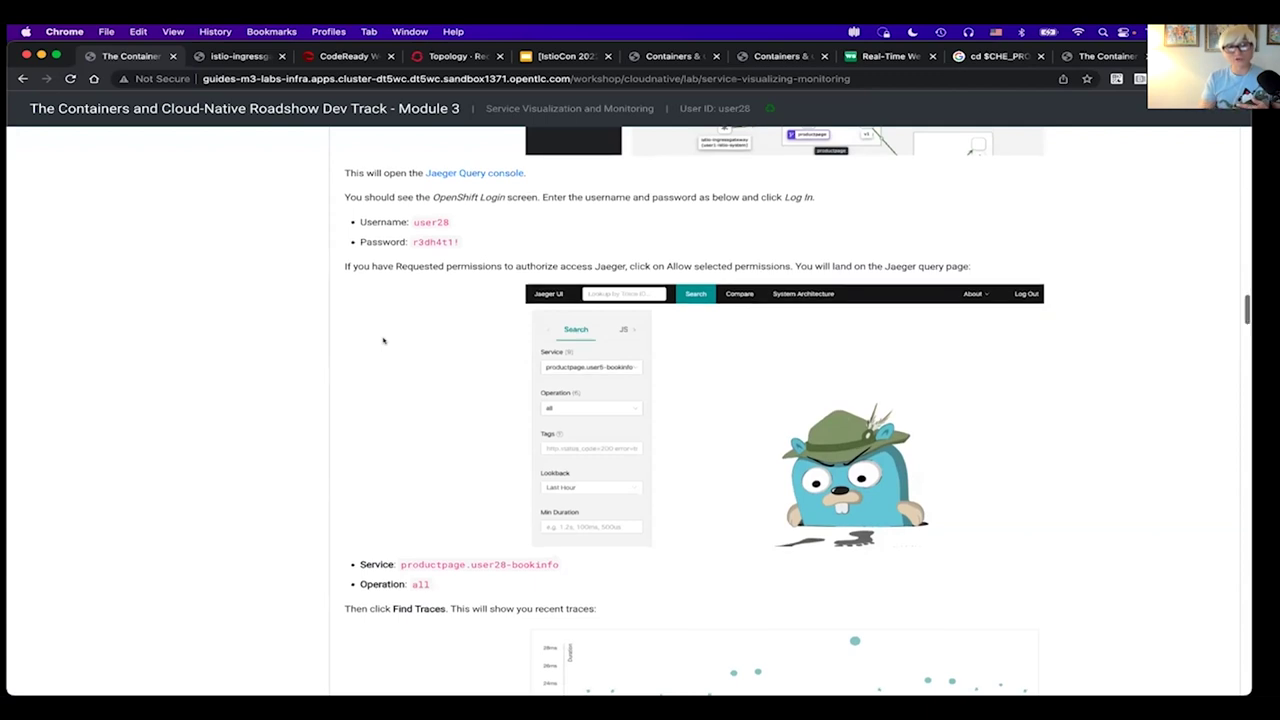
scroll(383, 341, down, 1)
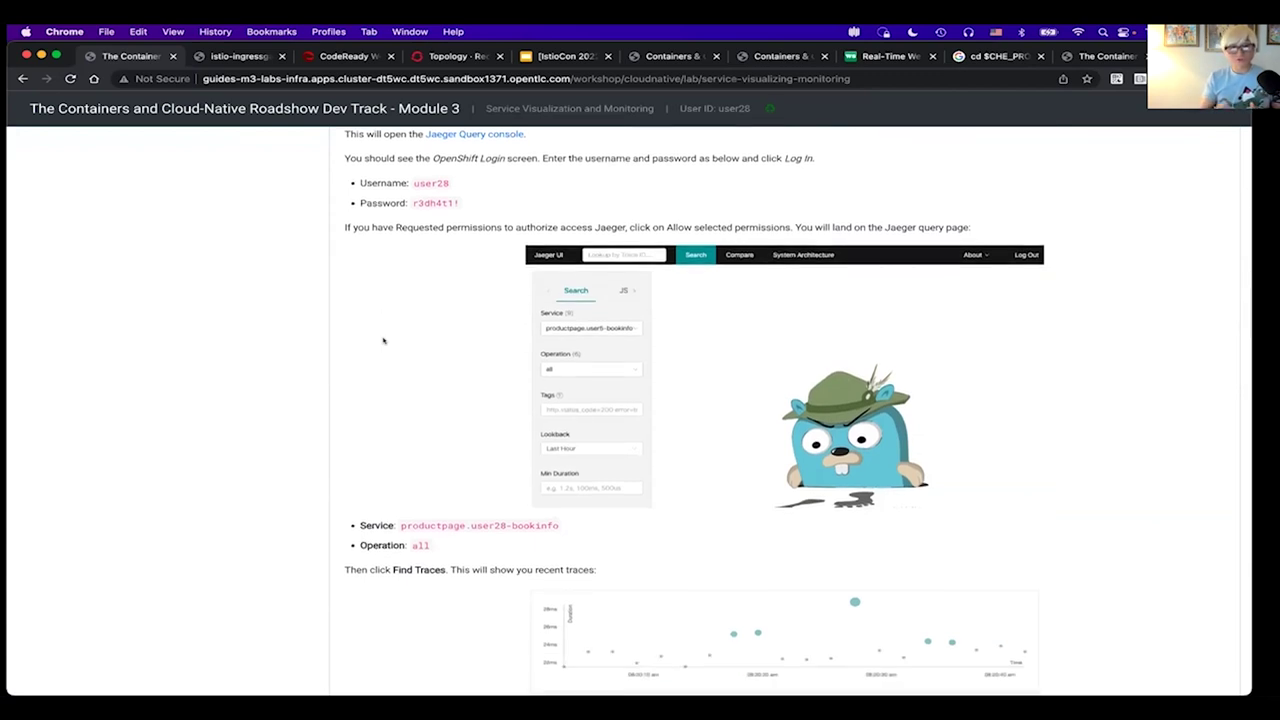
scroll(383, 341, down, 8)
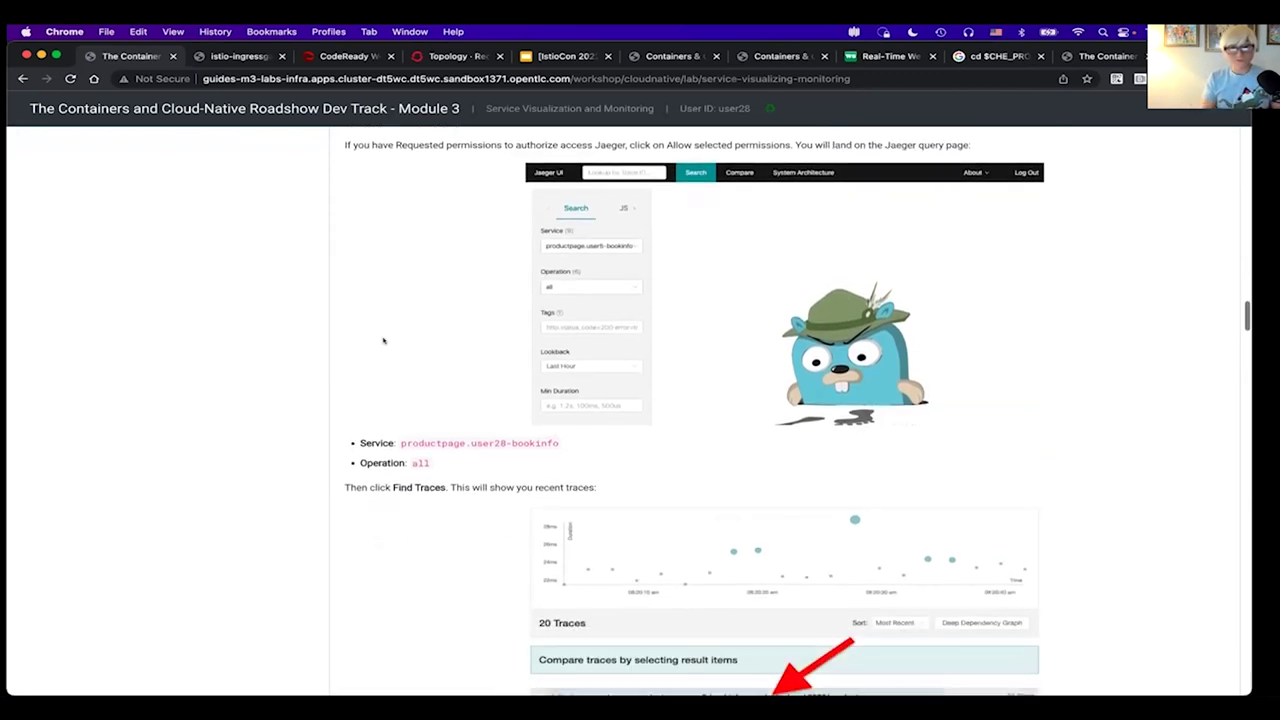
scroll(383, 341, down, 16)
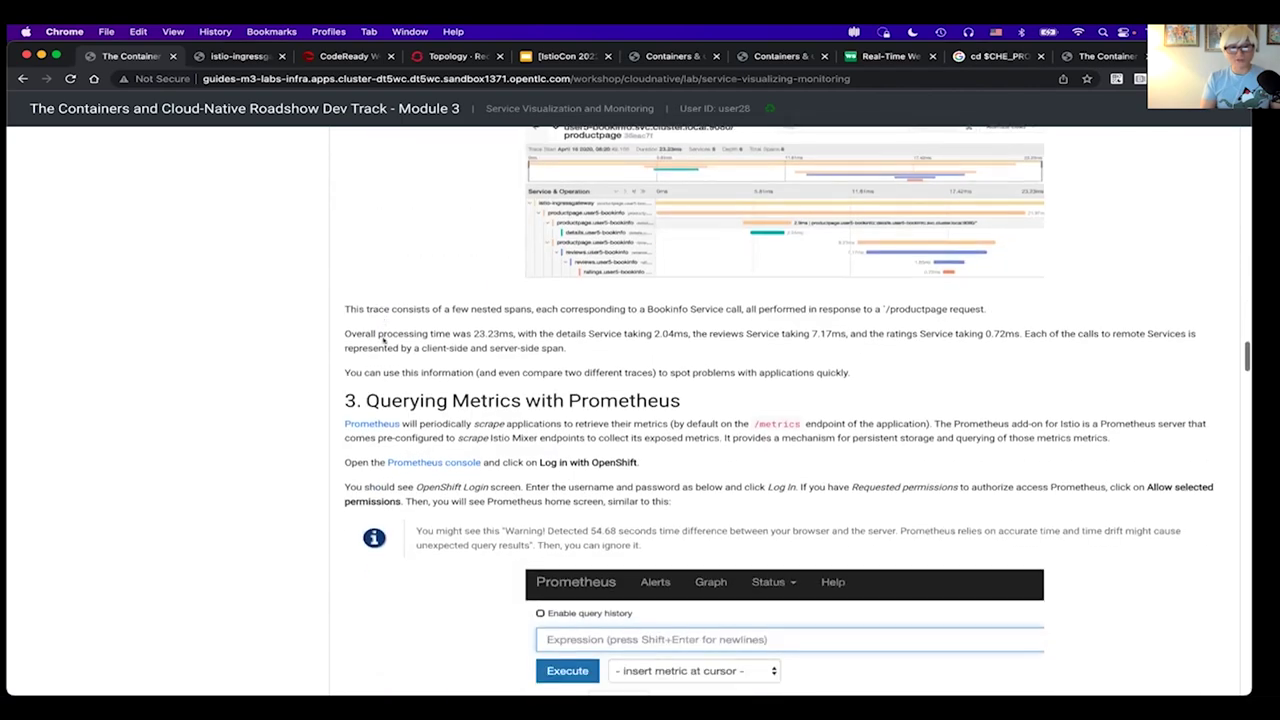
Scroll the monitoring lab from the Prometheus query examples down to section 8, A/B Testing with Istio.
scroll(383, 341, down, 1)
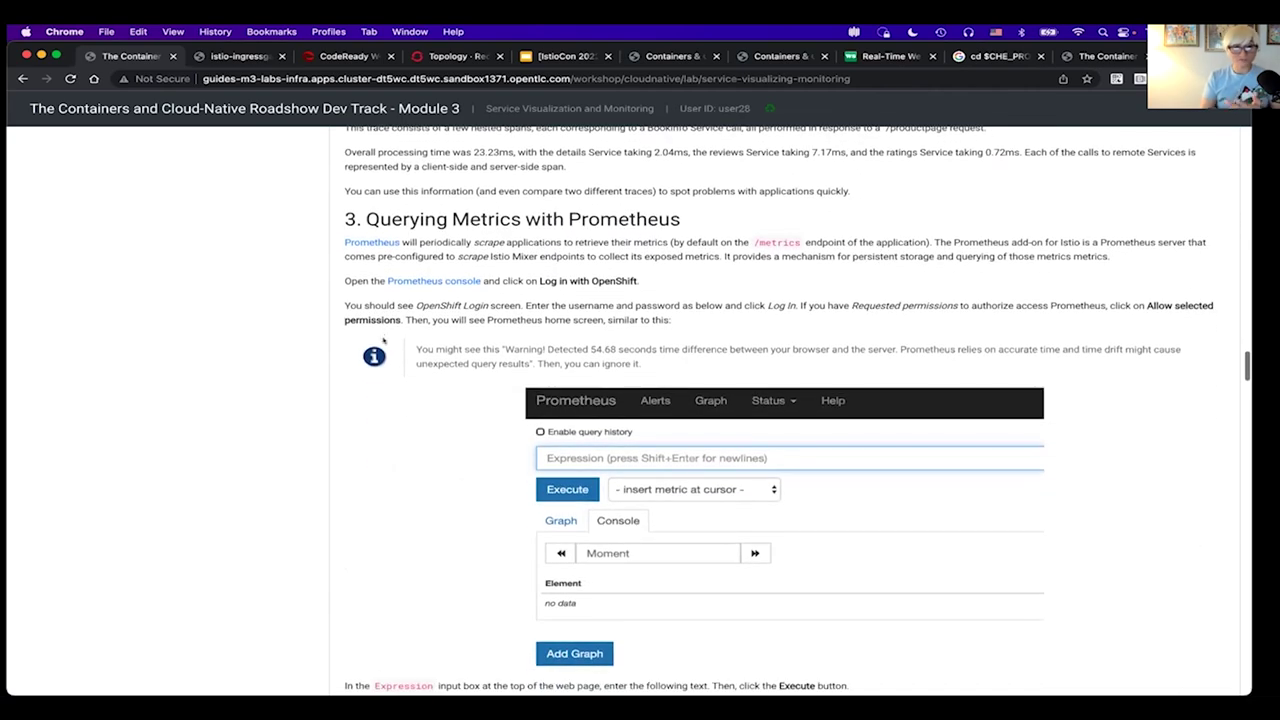
scroll(383, 341, down, 15)
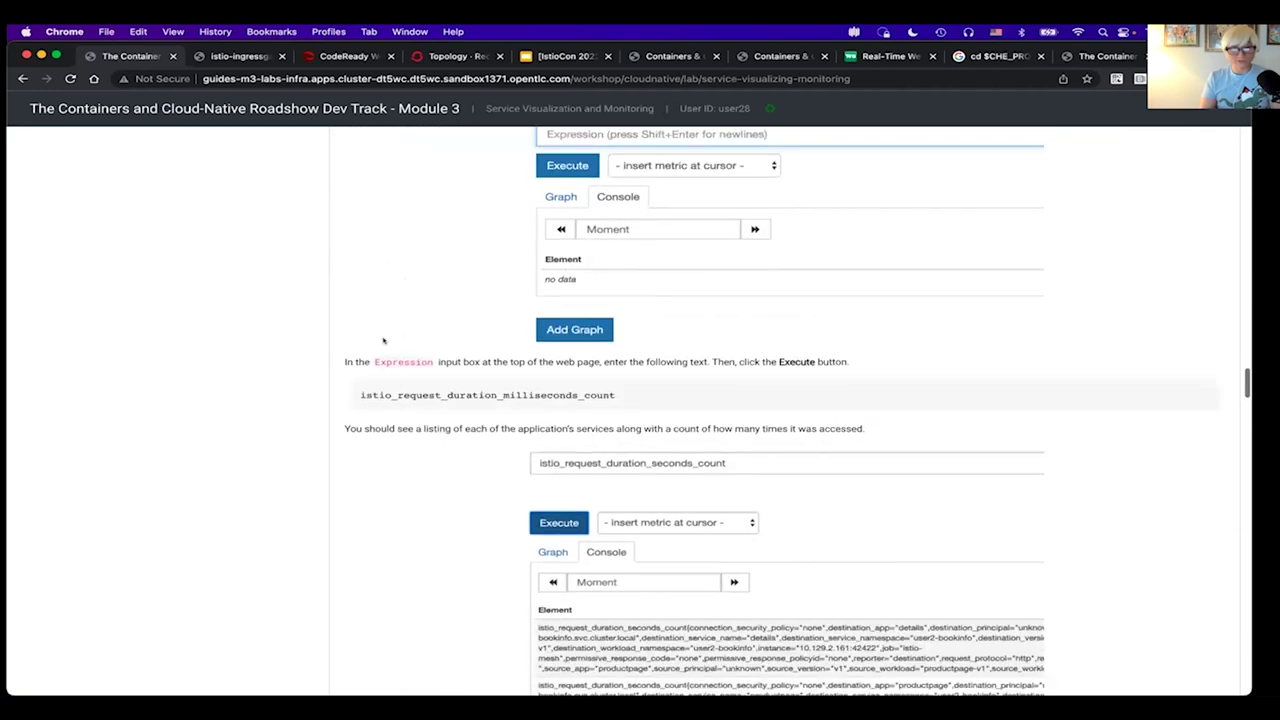
scroll(383, 341, down, 2)
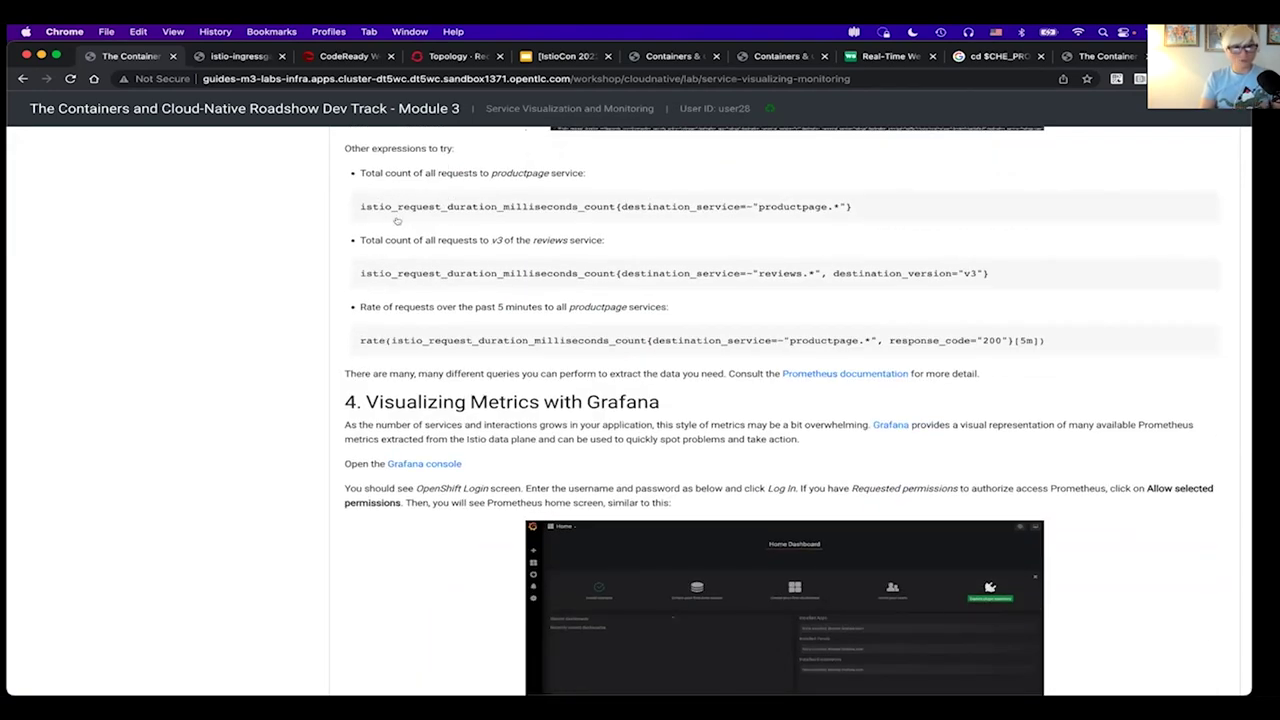
scroll(397, 220, down, 1)
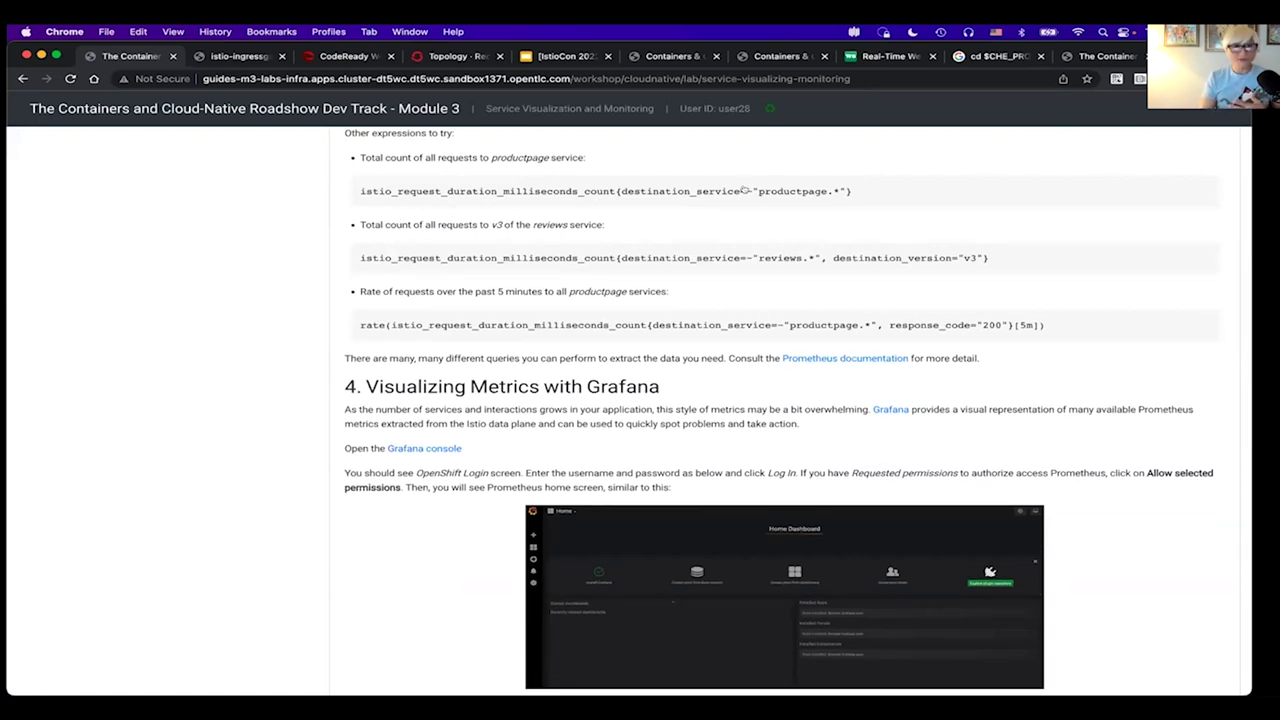
scroll(745, 190, up, 1)
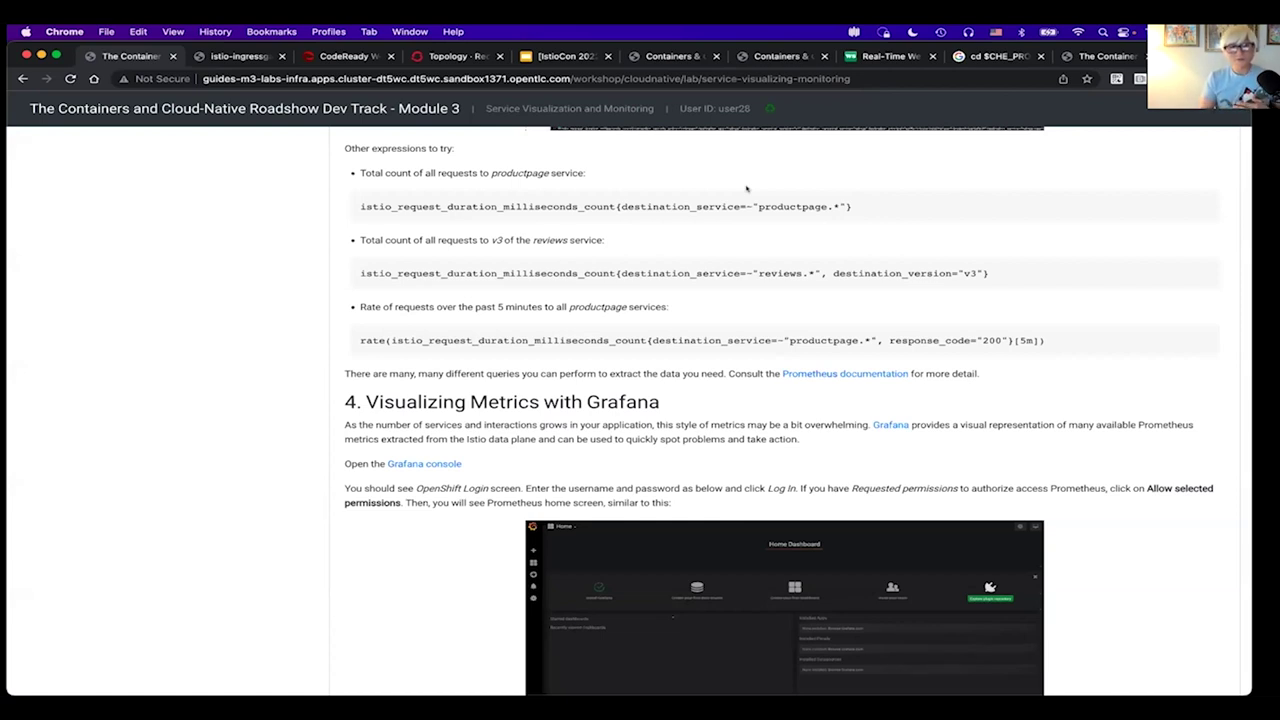
scroll(746, 188, down, 3)
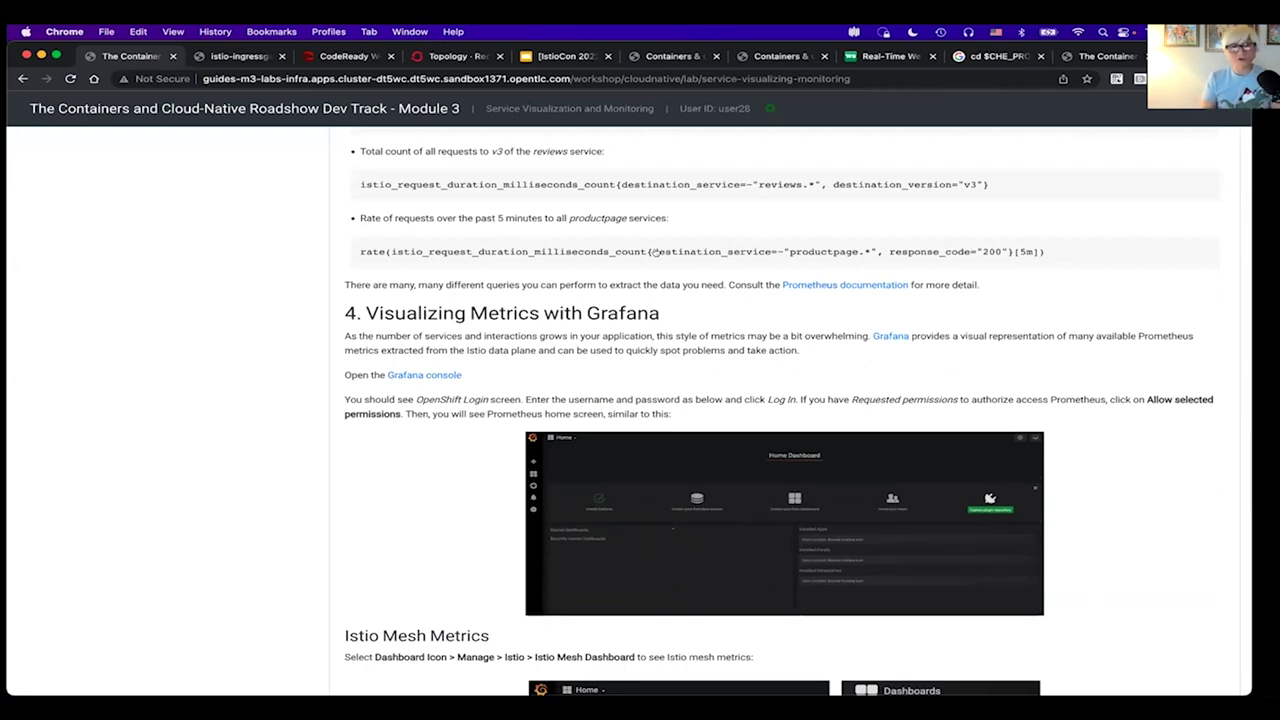
scroll(655, 252, down, 6)
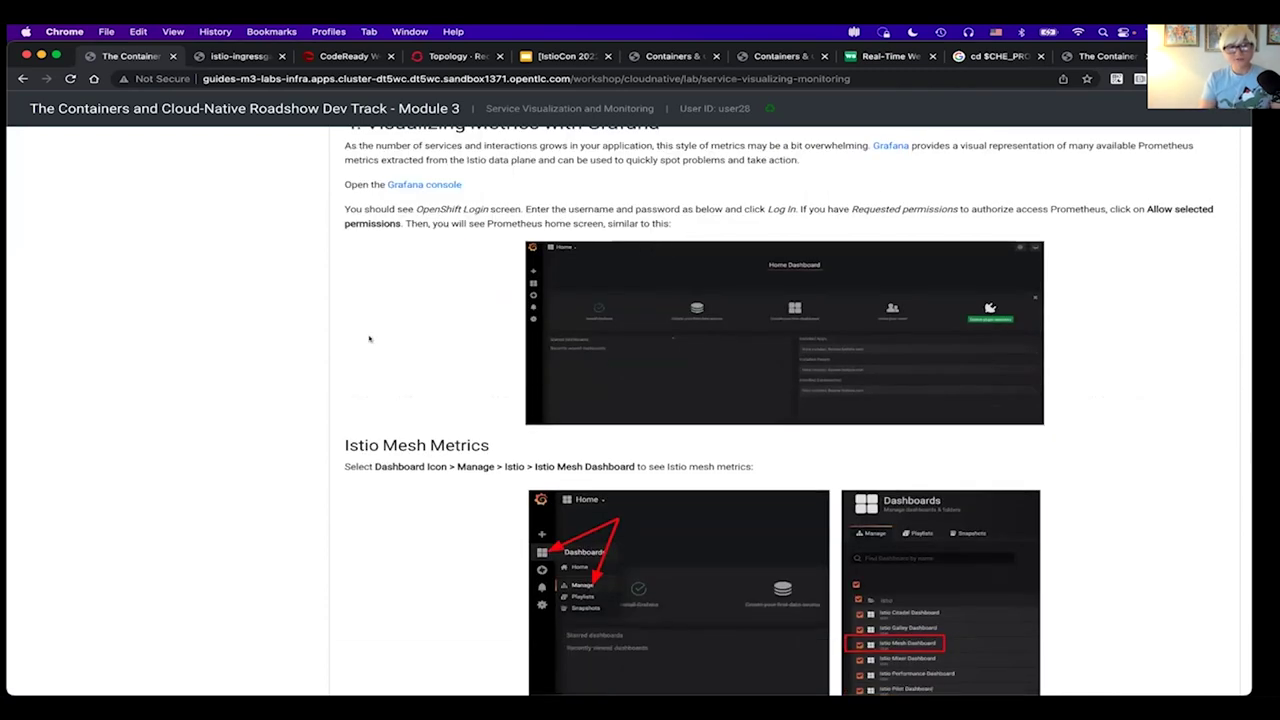
scroll(369, 338, down, 10)
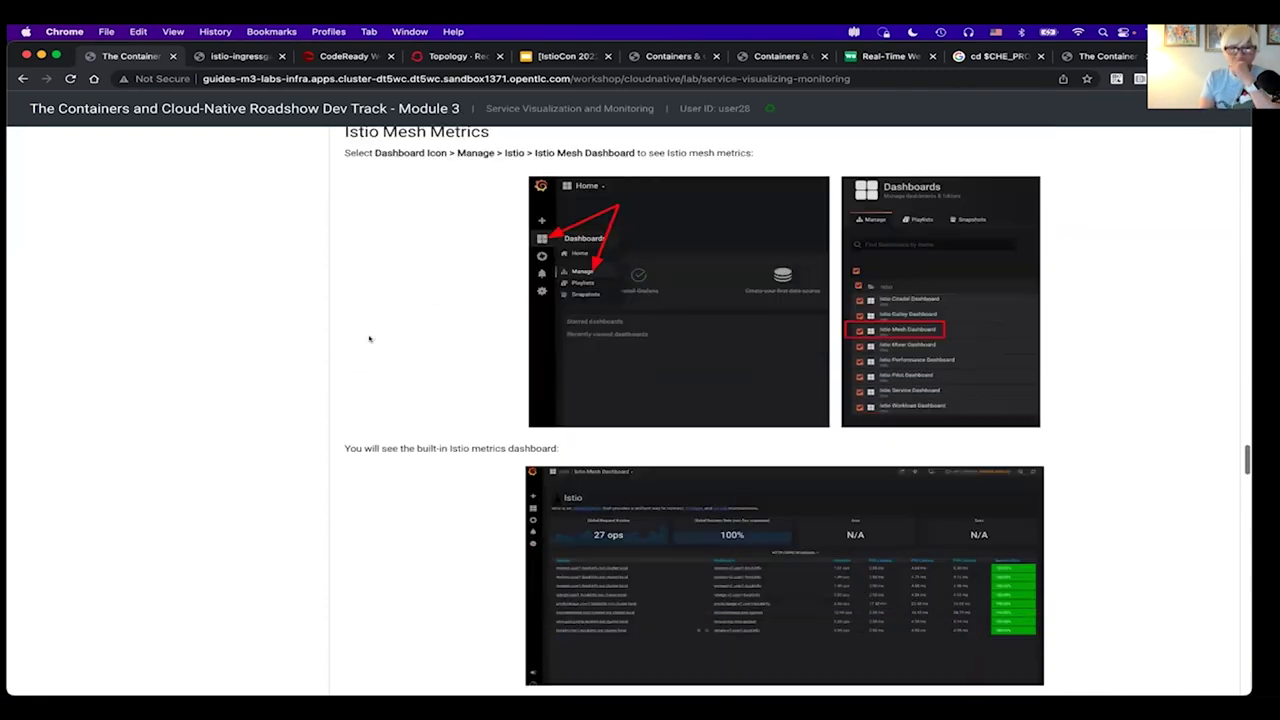
scroll(369, 338, down, 1)
scroll(369, 338, down, 1)
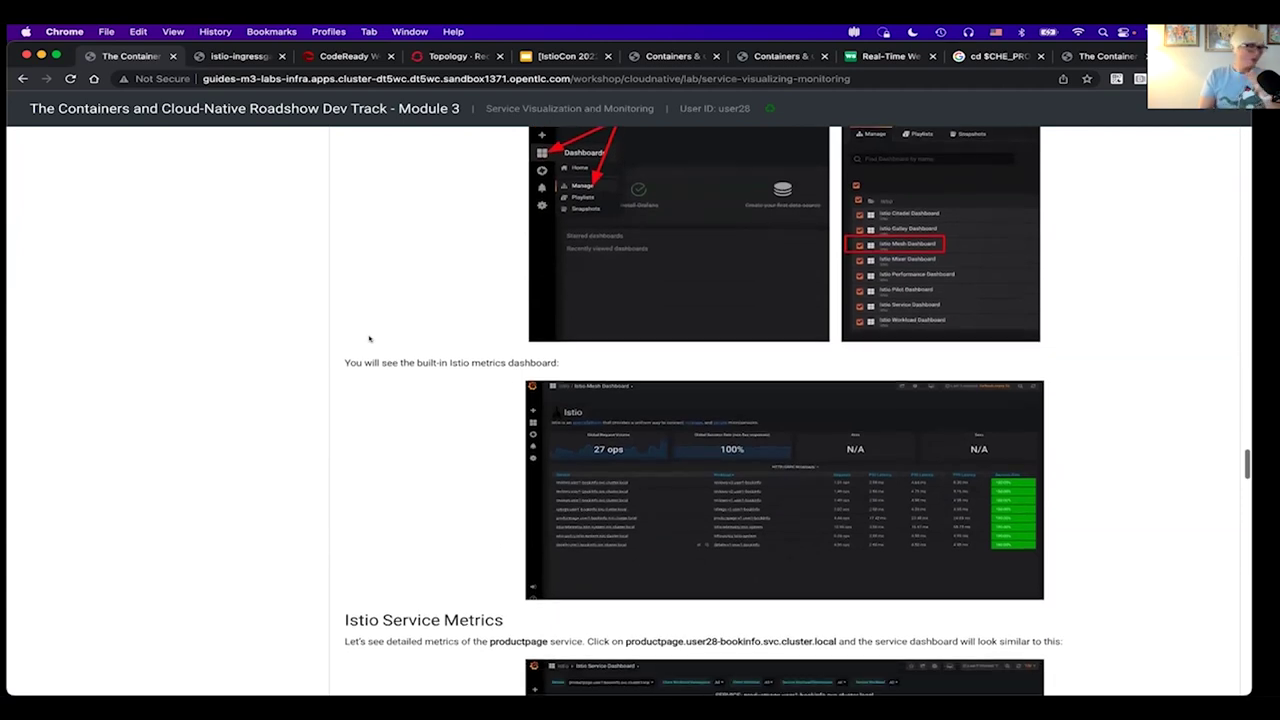
scroll(369, 338, up, 2)
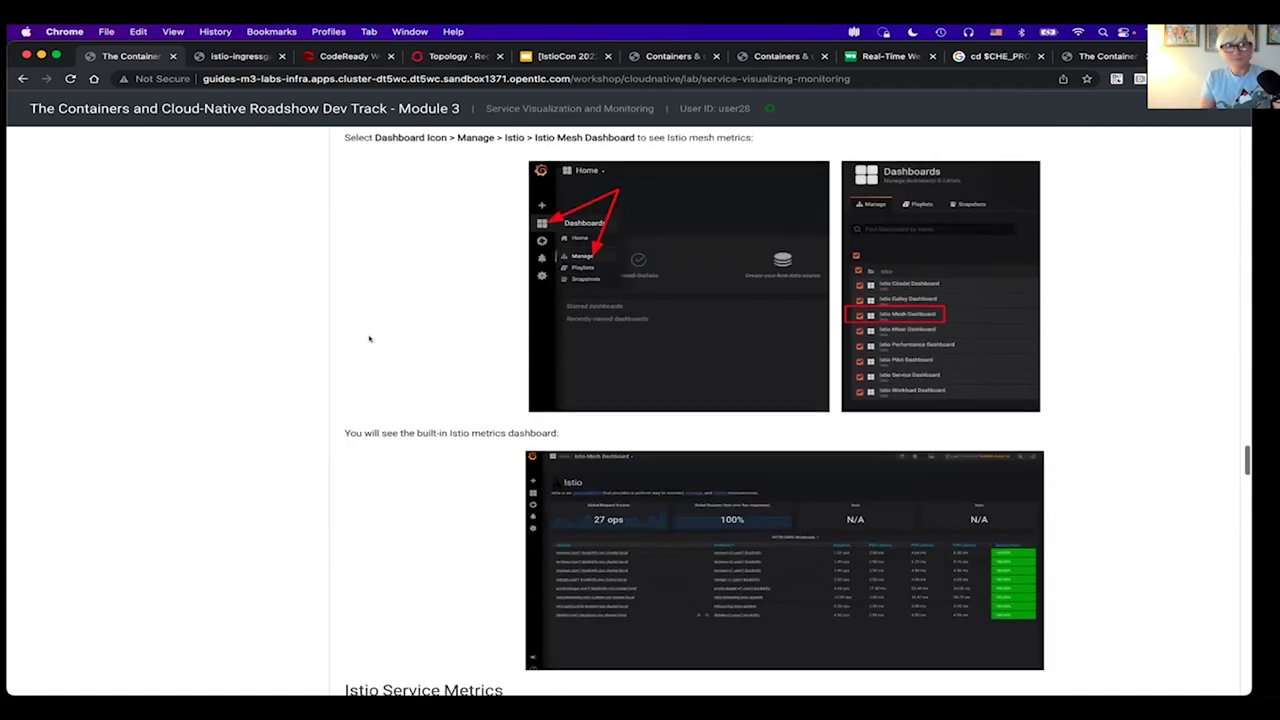
scroll(369, 338, down, 1)
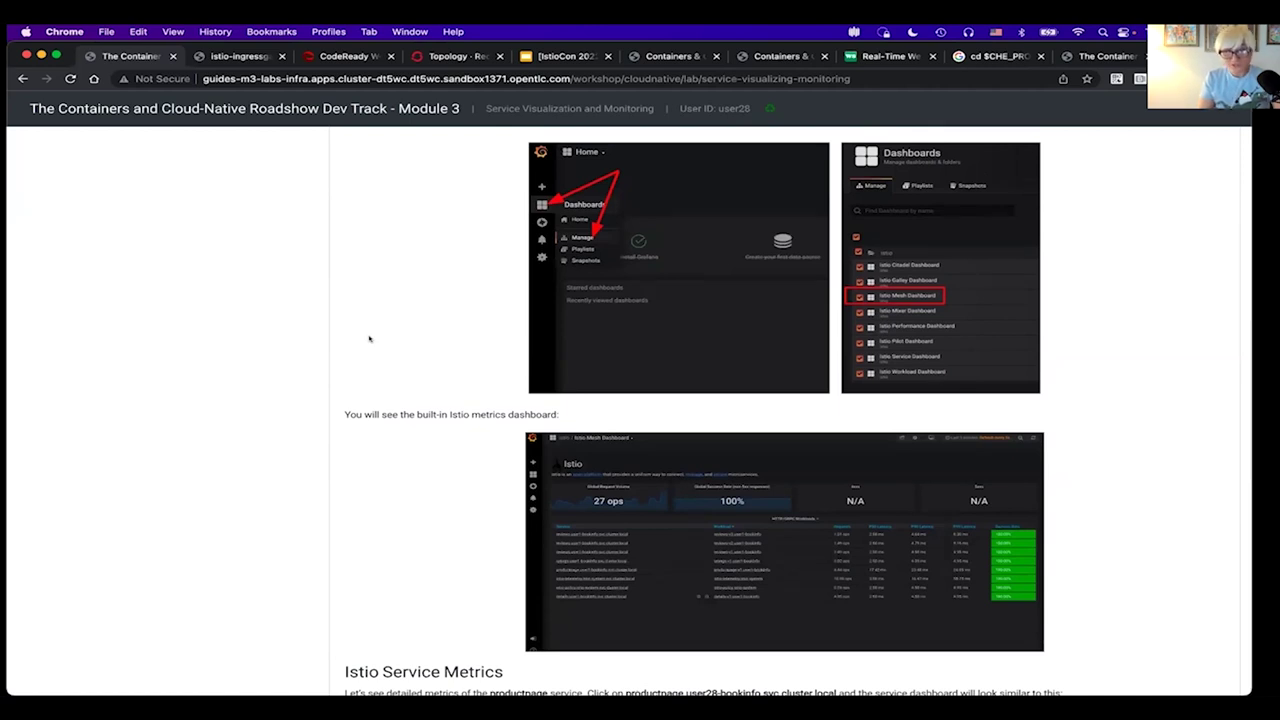
scroll(369, 338, down, 2)
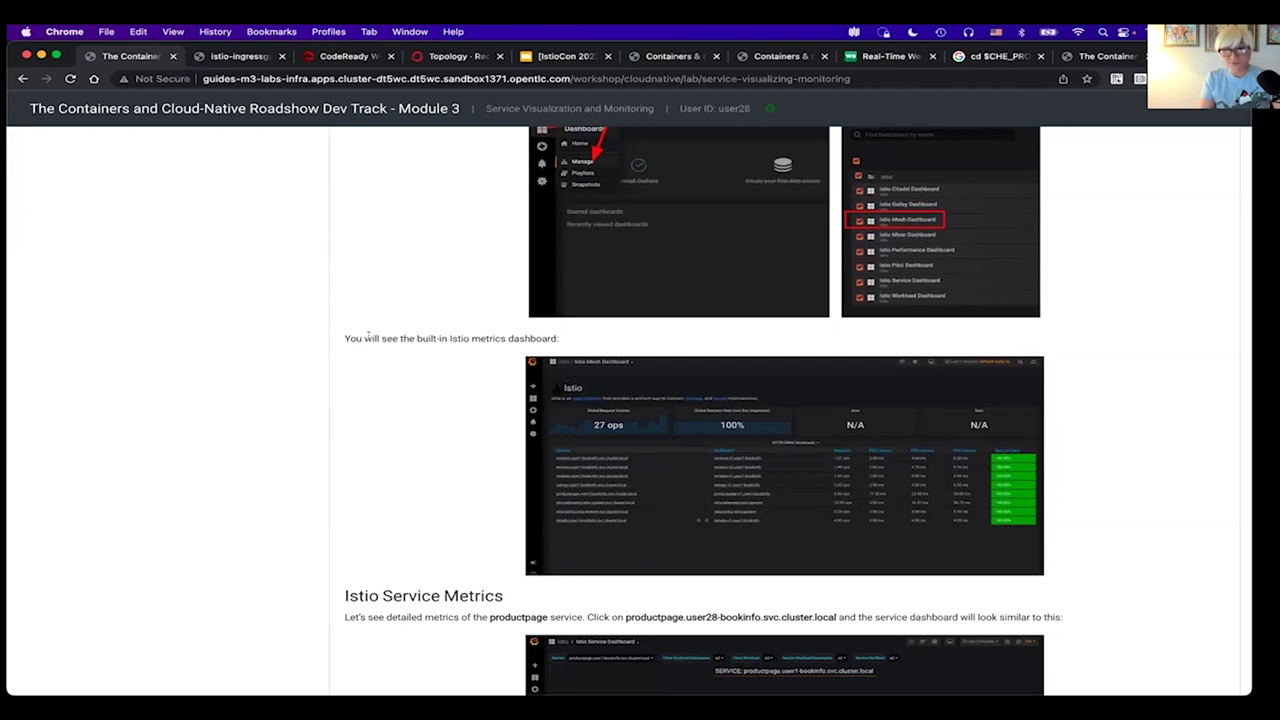
scroll(369, 338, down, 5)
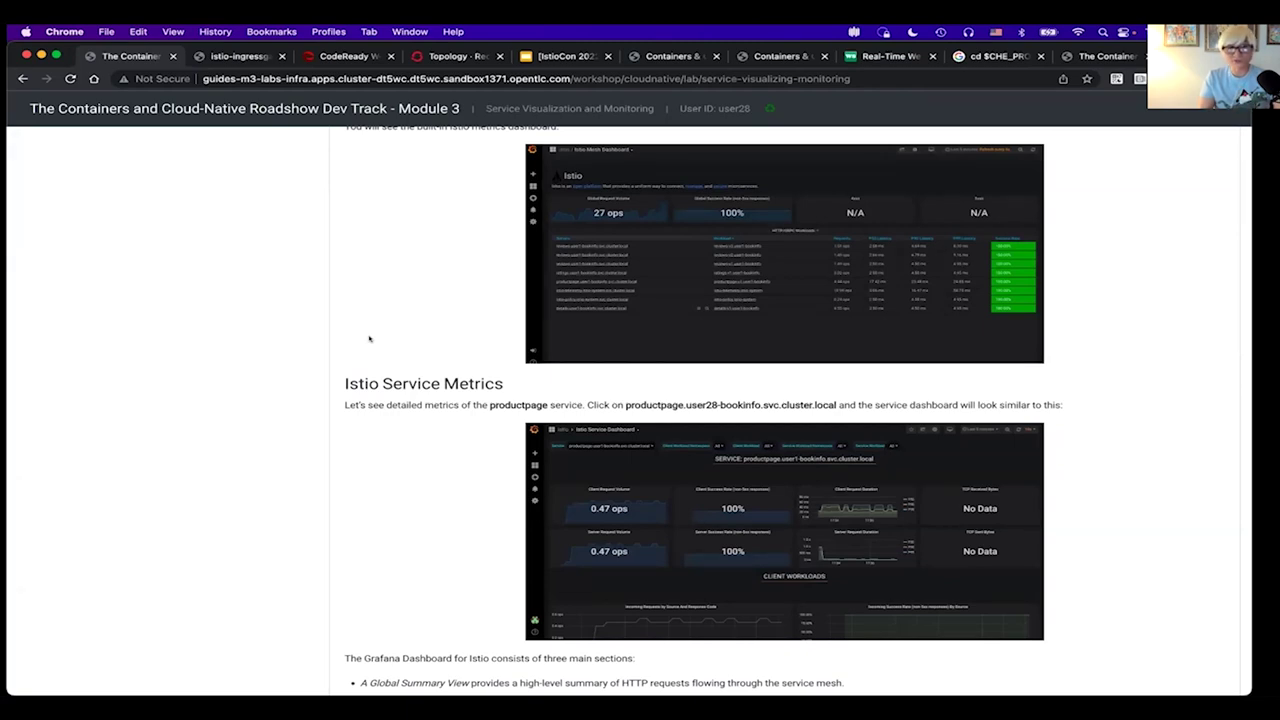
scroll(369, 338, down, 5)
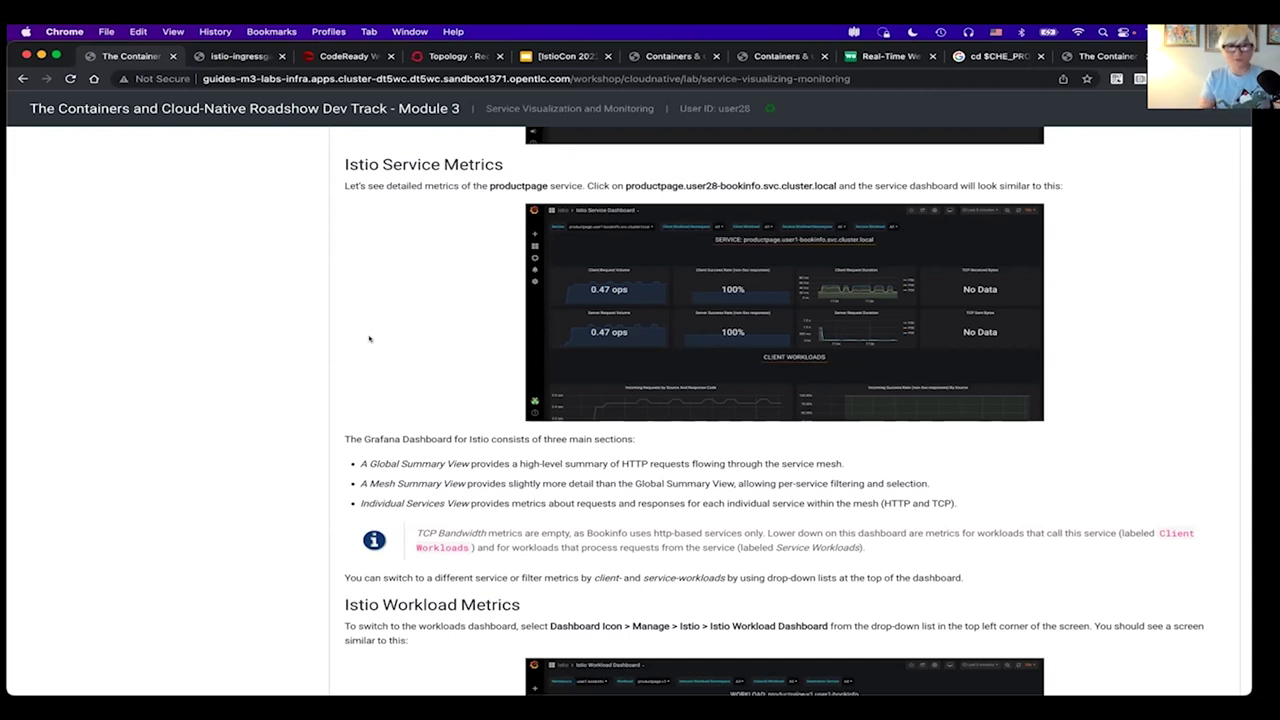
scroll(369, 339, down, 2)
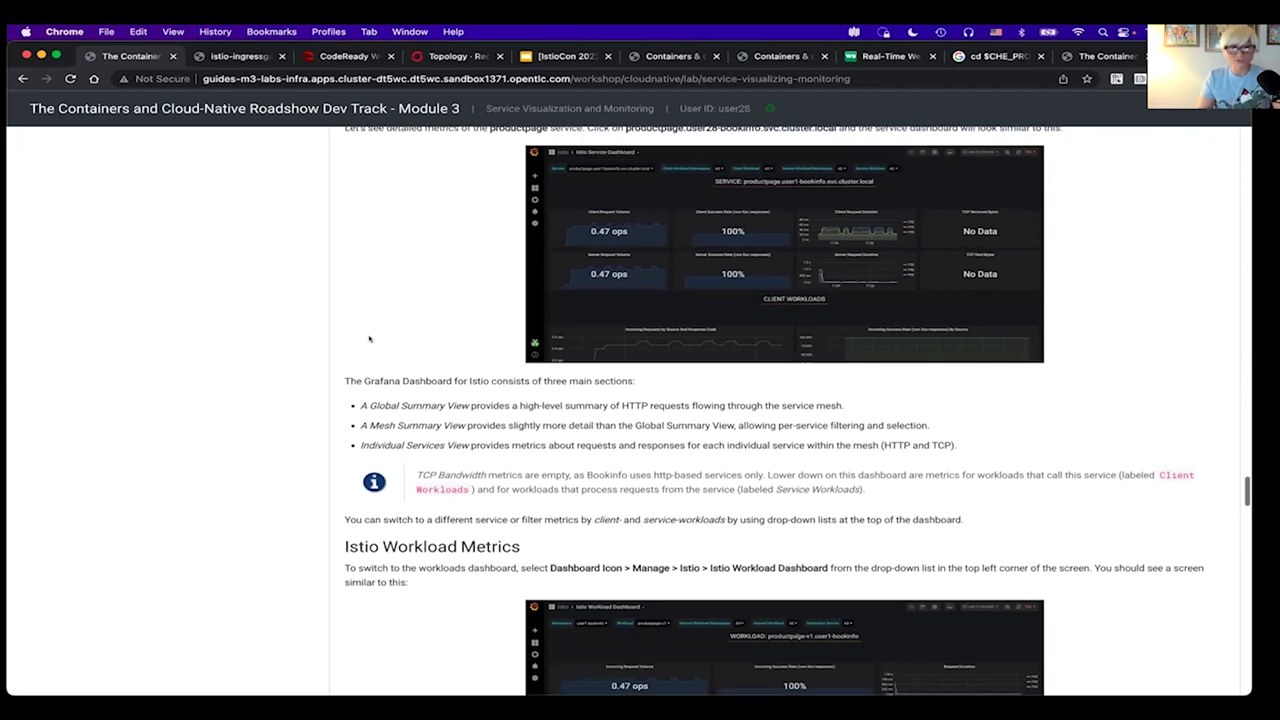
scroll(369, 339, down, 10)
scroll(369, 338, down, 12)
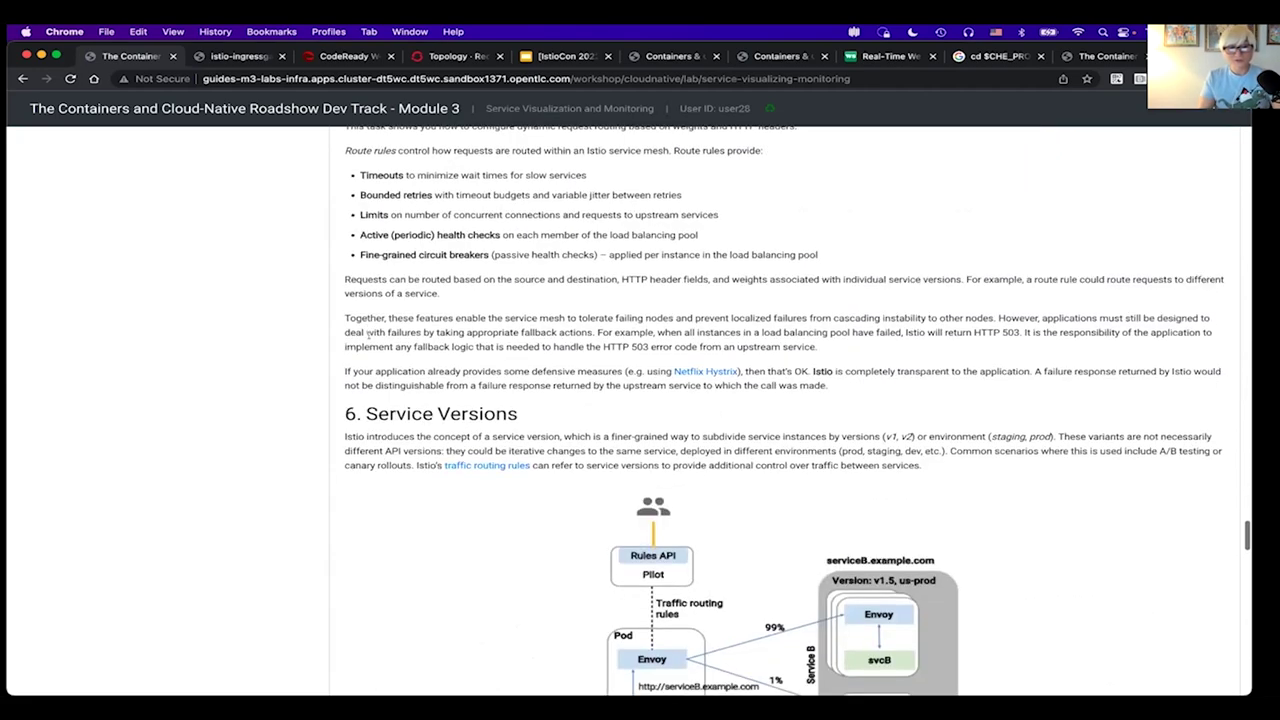
scroll(369, 339, down, 11)
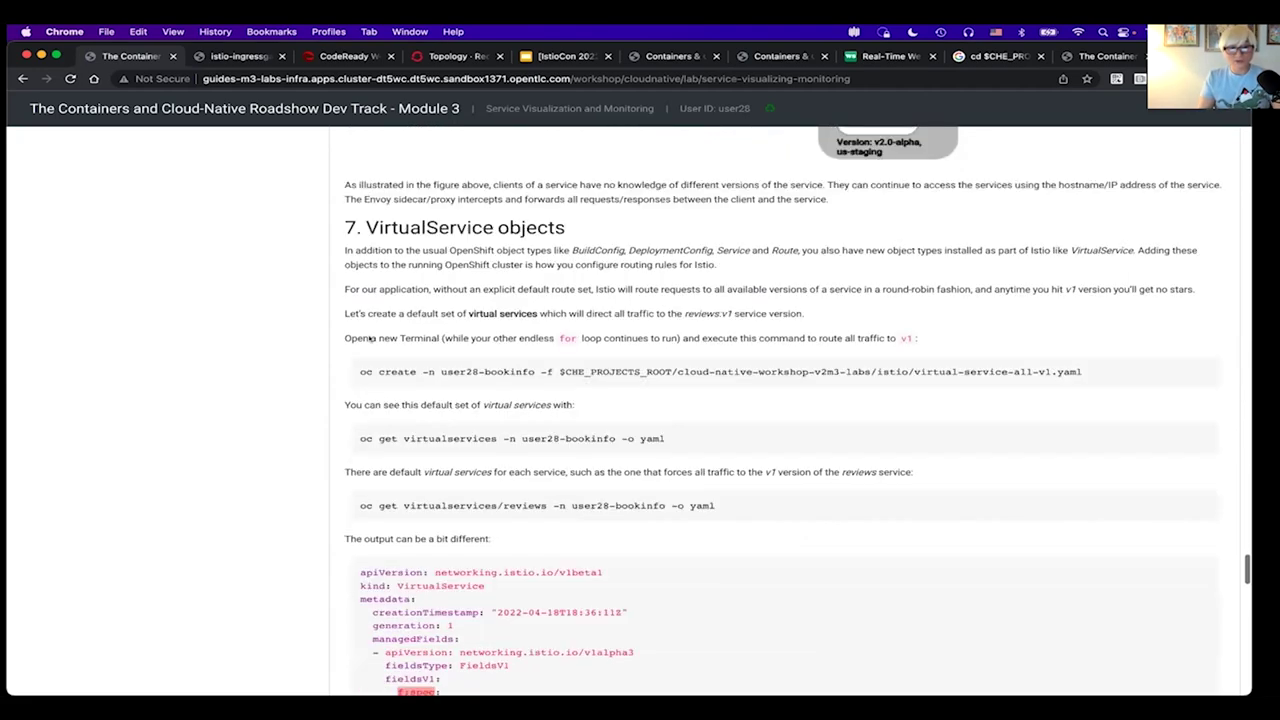
scroll(369, 338, down, 12)
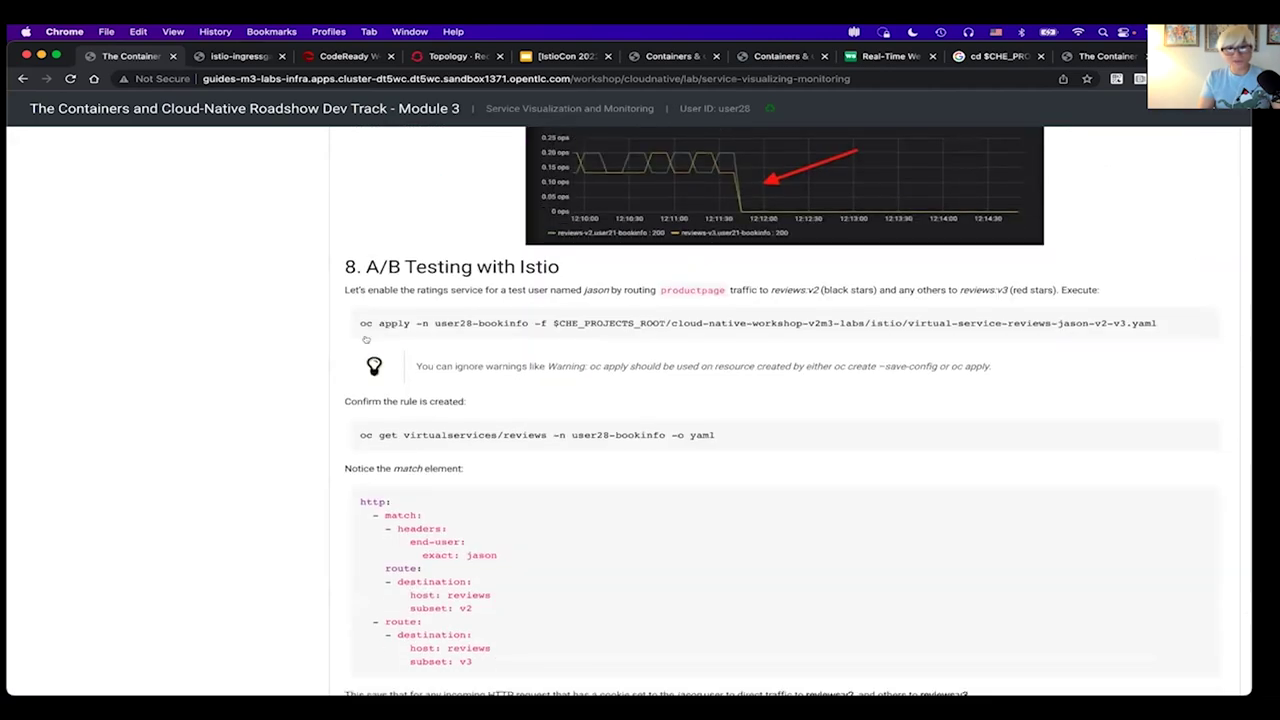
Read past the header-based reviews v2/v3 routing rule to the Congratulations note, then switch to CodeReady.
scroll(366, 339, down, 2)
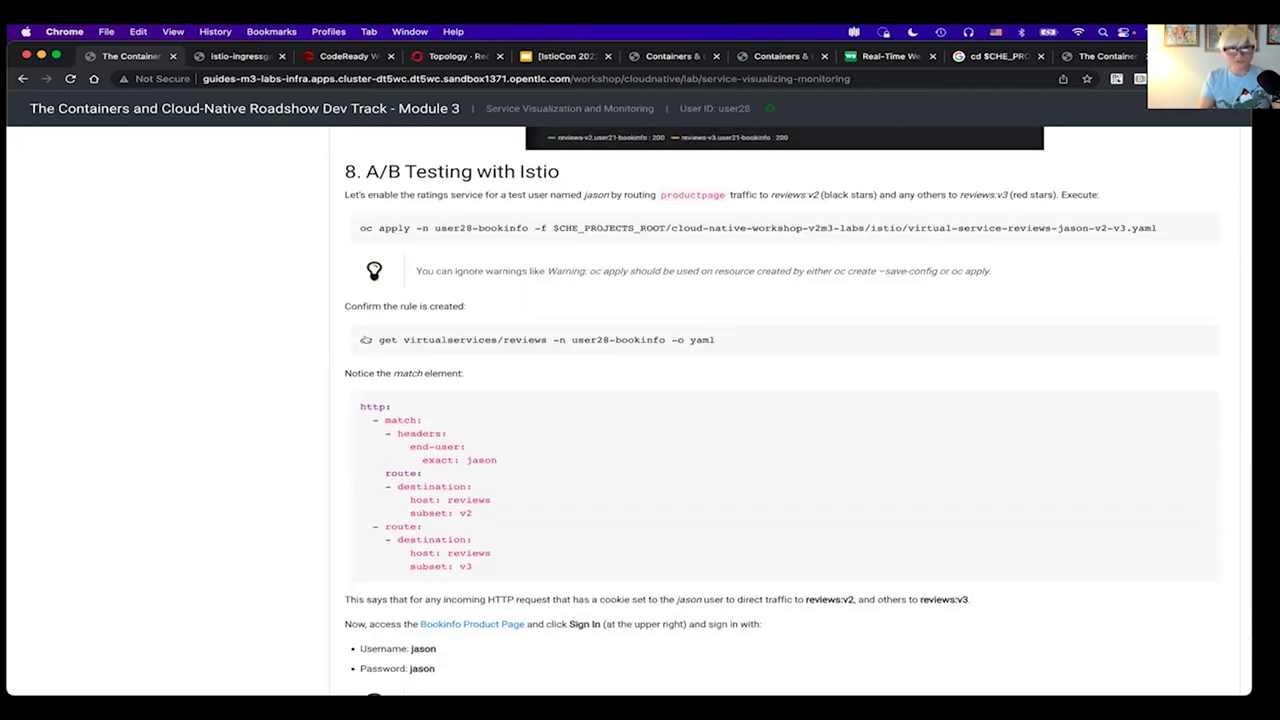
scroll(366, 339, down, 2)
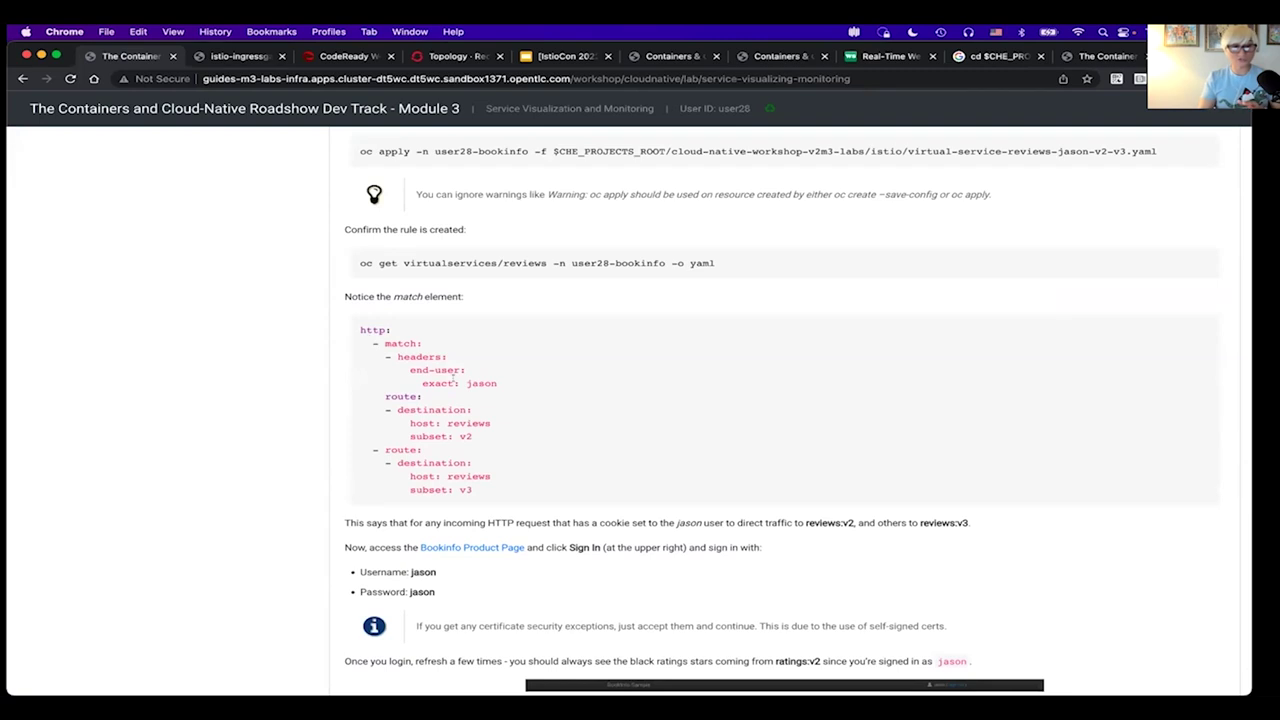
scroll(455, 376, down, 2)
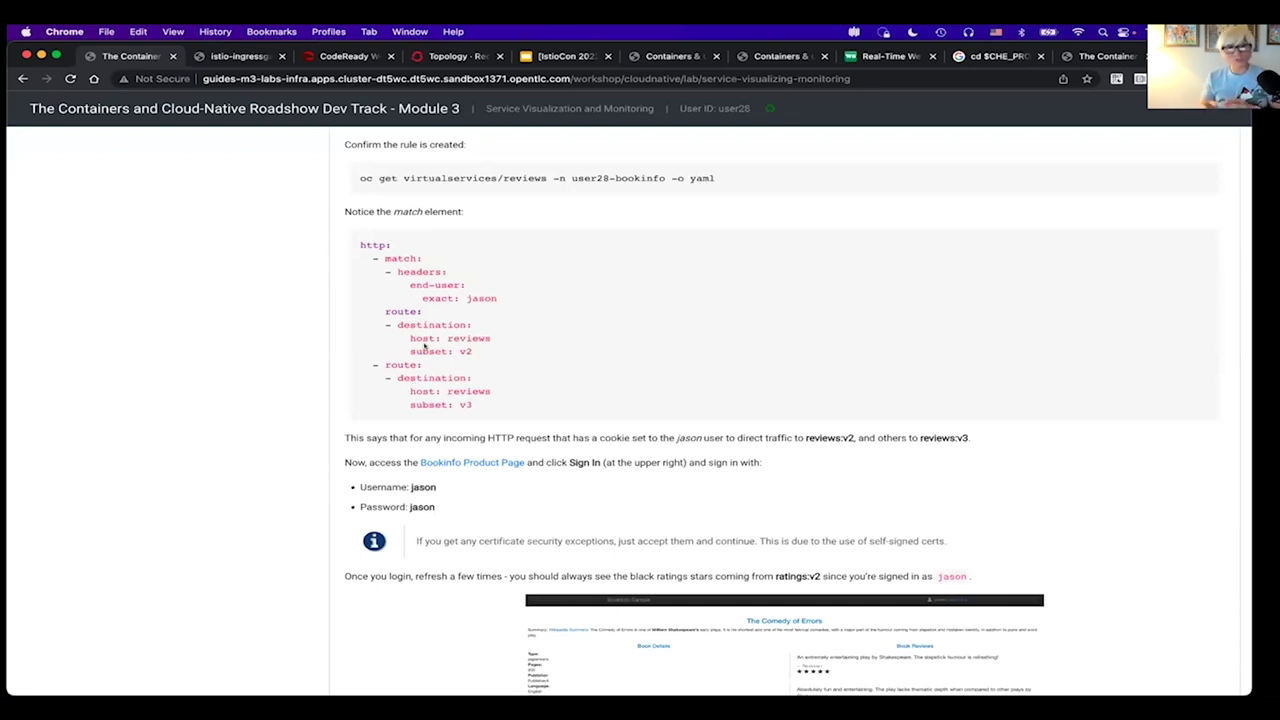
scroll(424, 345, down, 4)
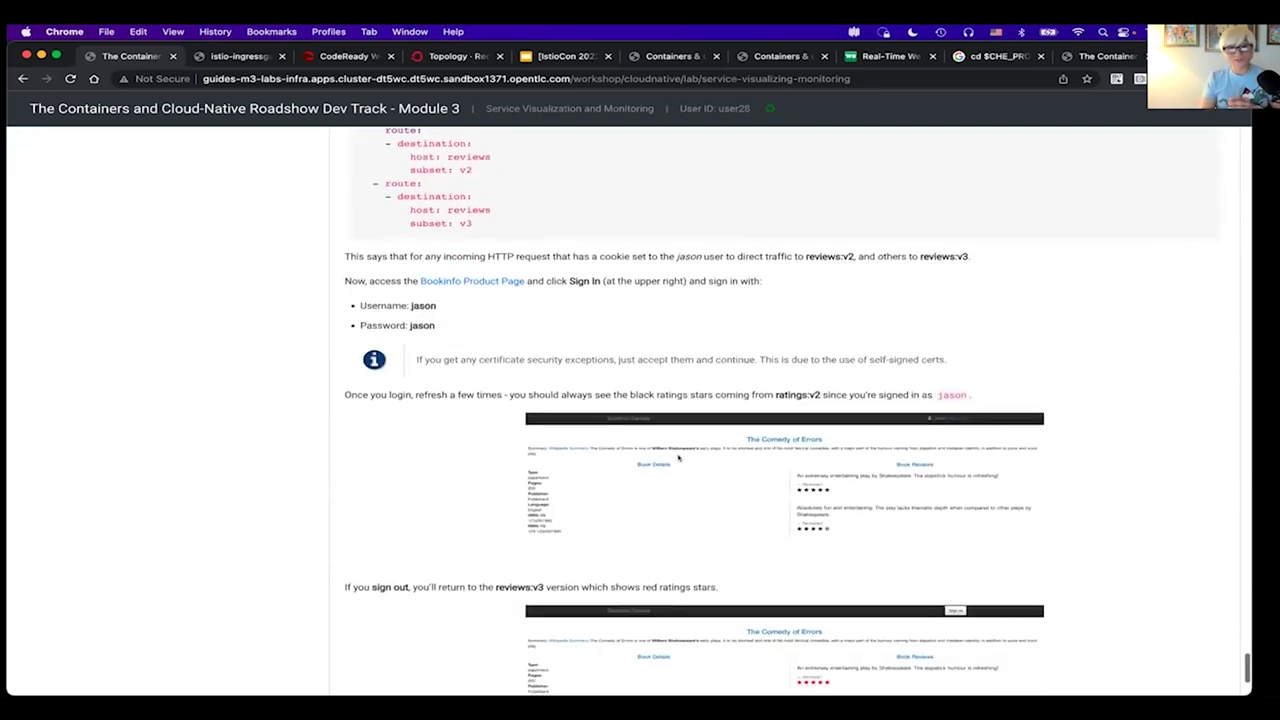
scroll(535, 327, up, 2)
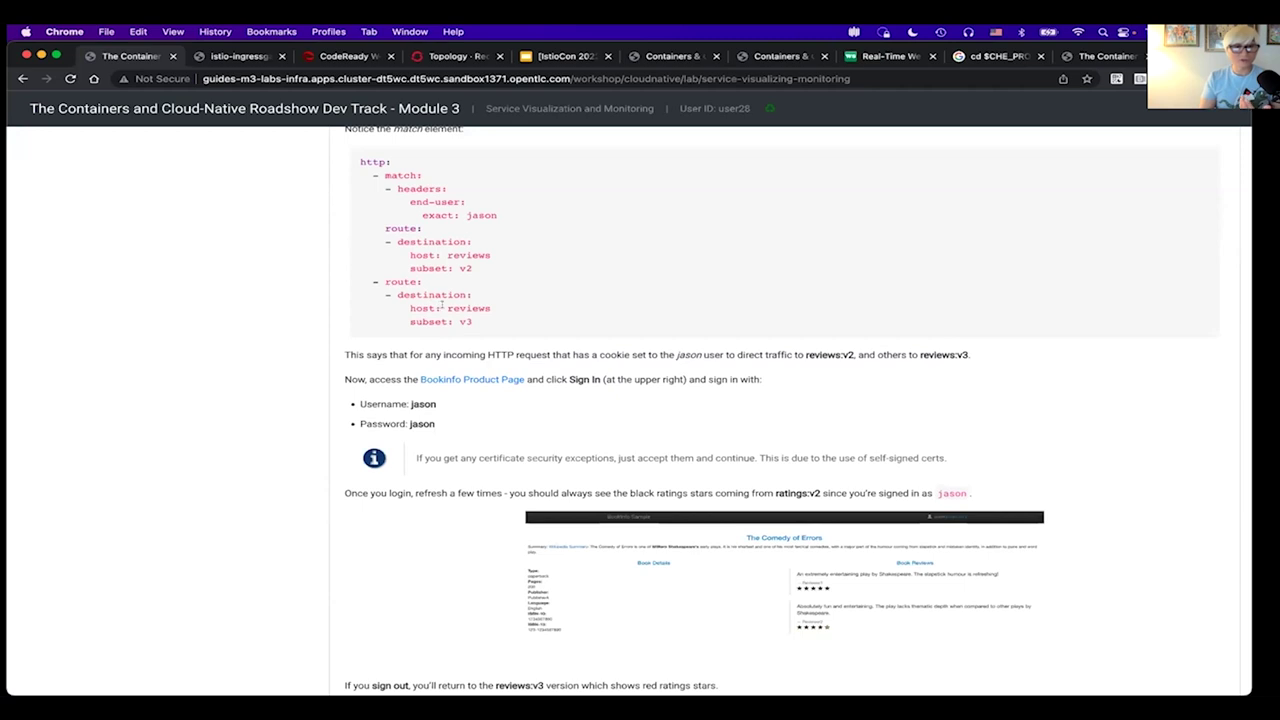
scroll(474, 327, down, 6)
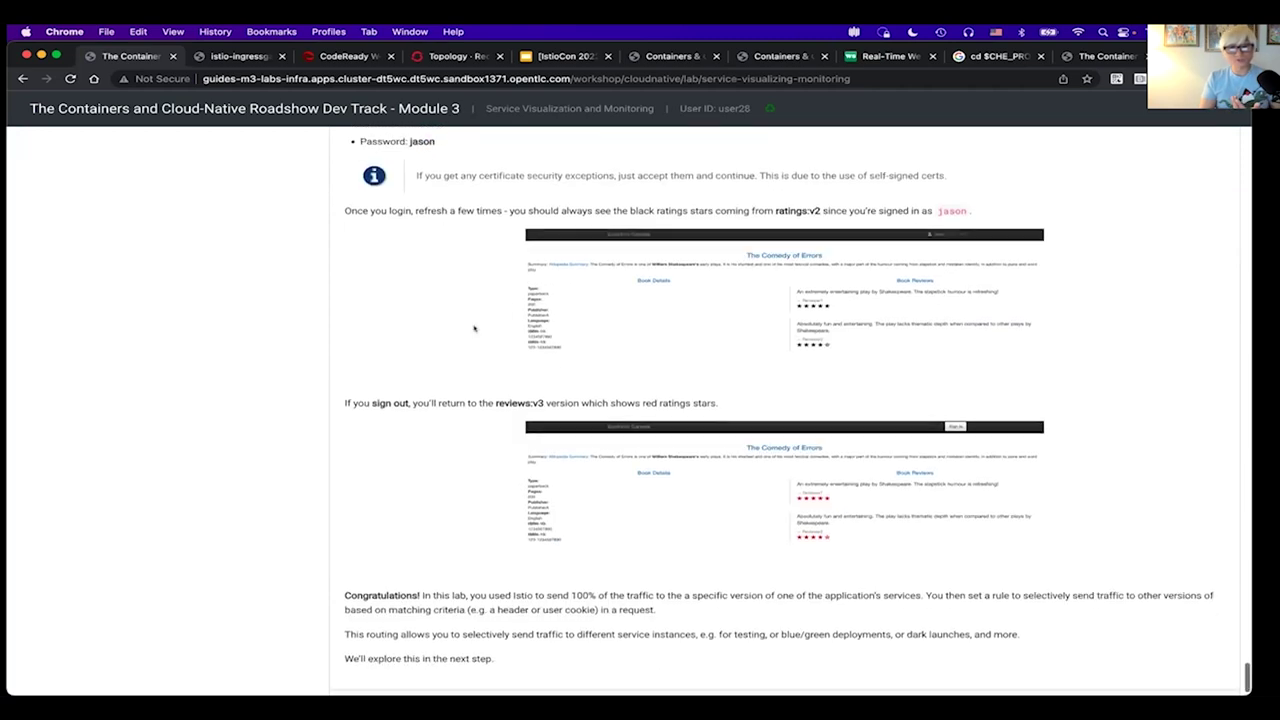
scroll(649, 410, up, 5)
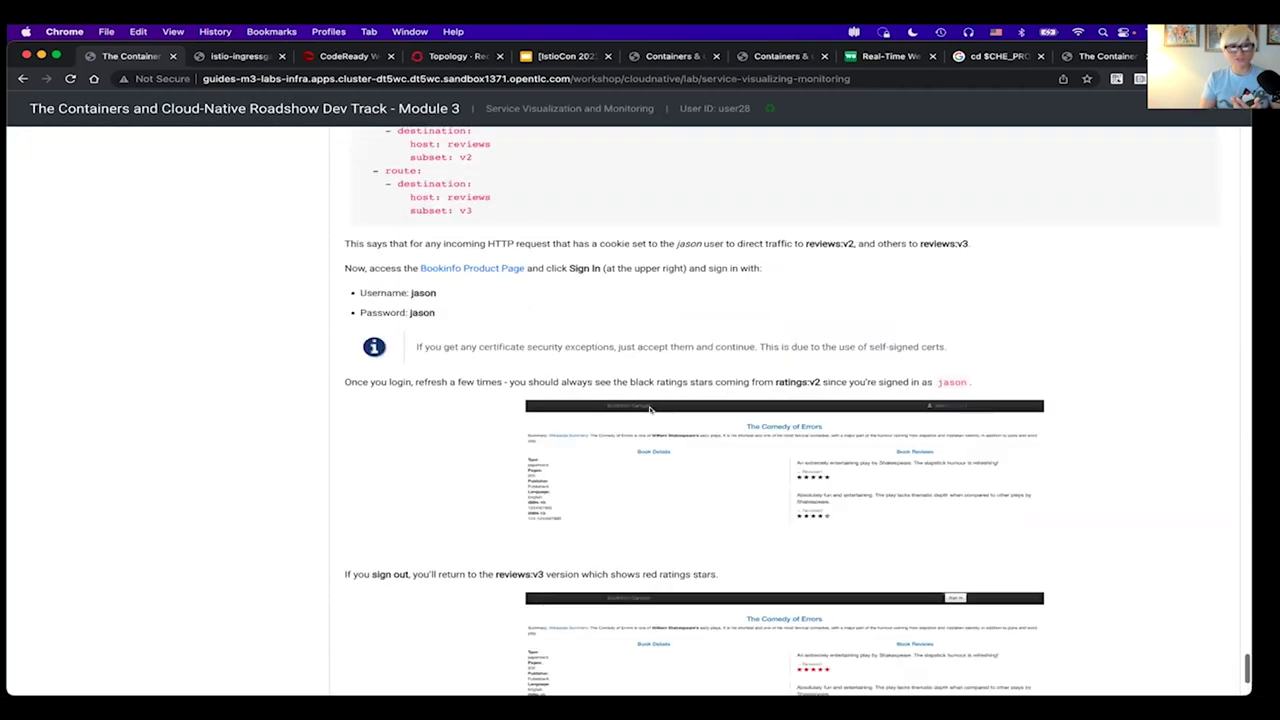
scroll(649, 410, up, 1)
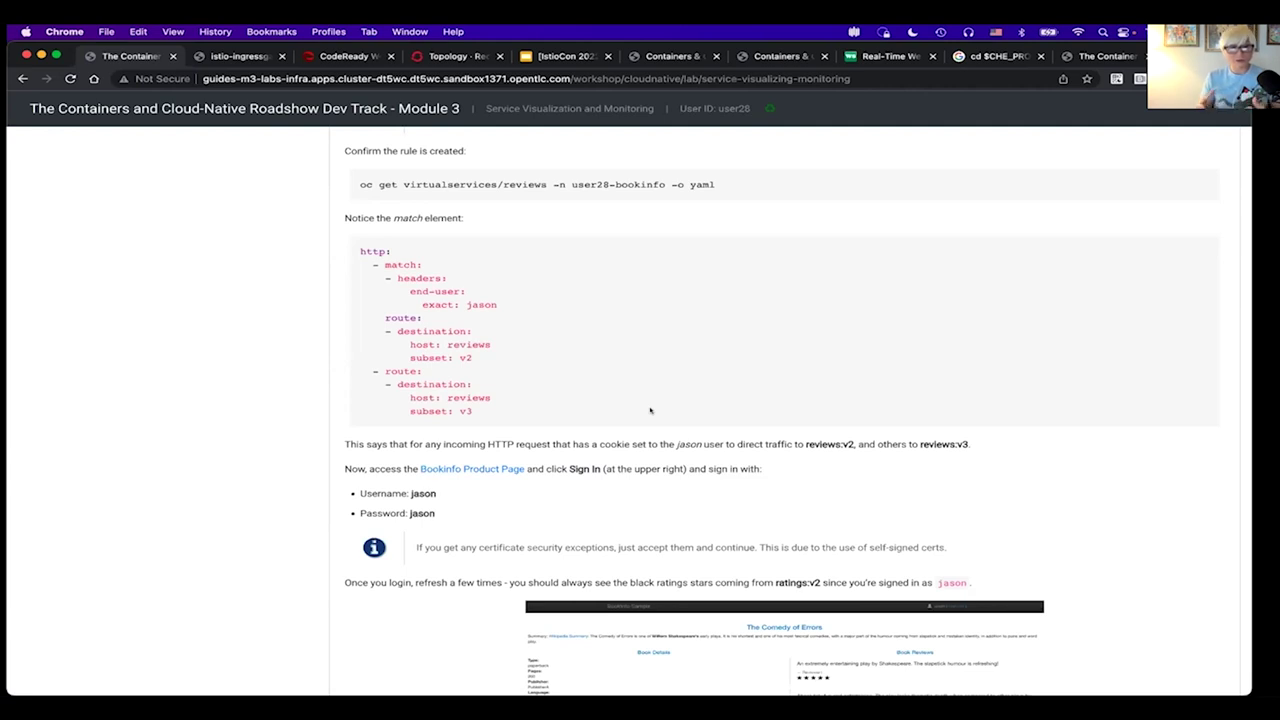
scroll(650, 410, down, 5)
scroll(650, 410, down, 3)
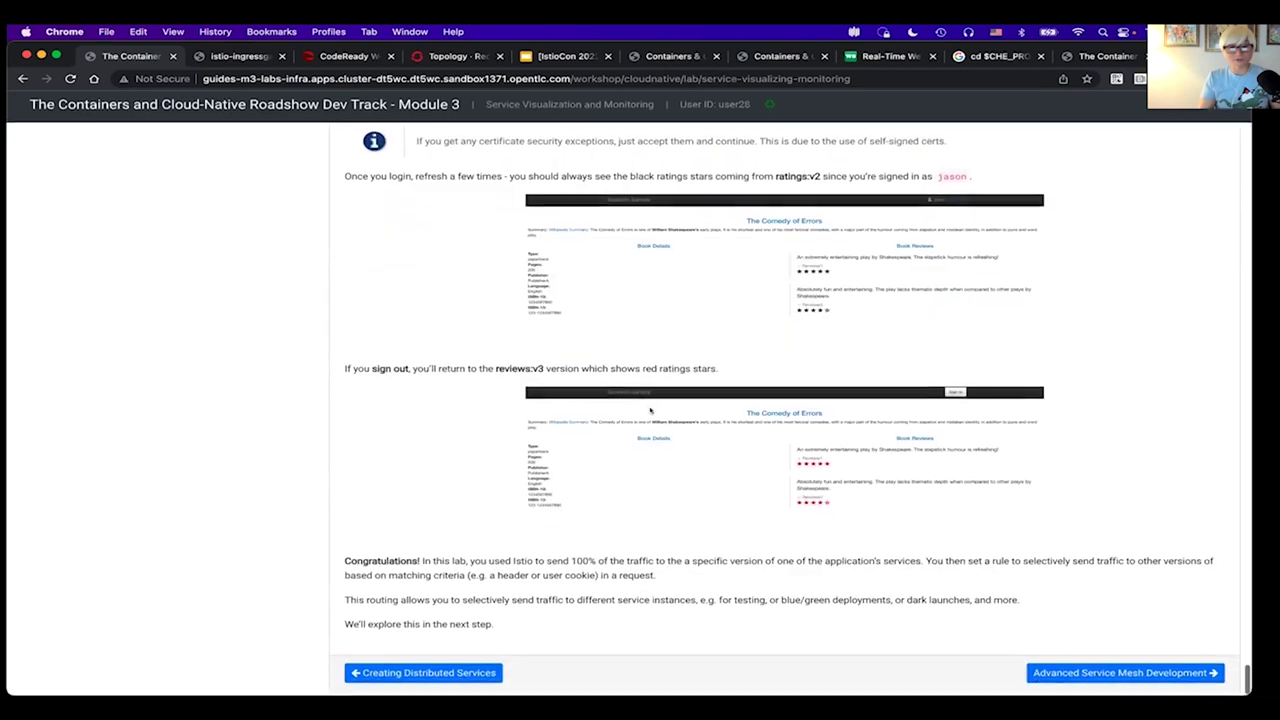
click(335, 56)
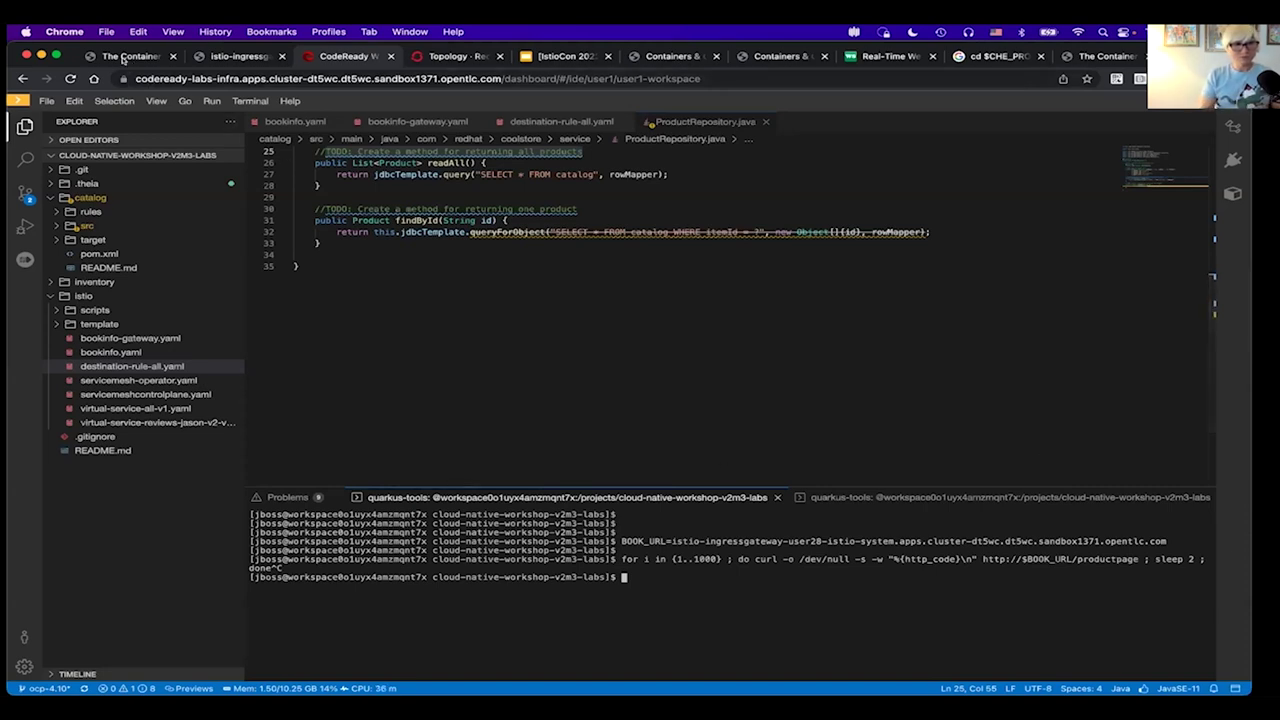
Return to the lab guide at the opening section of the Service Visualization and Monitoring lab.
click(123, 58)
scroll(128, 135, down, 10)
scroll(128, 135, down, 5)
scroll(151, 237, up, 20)
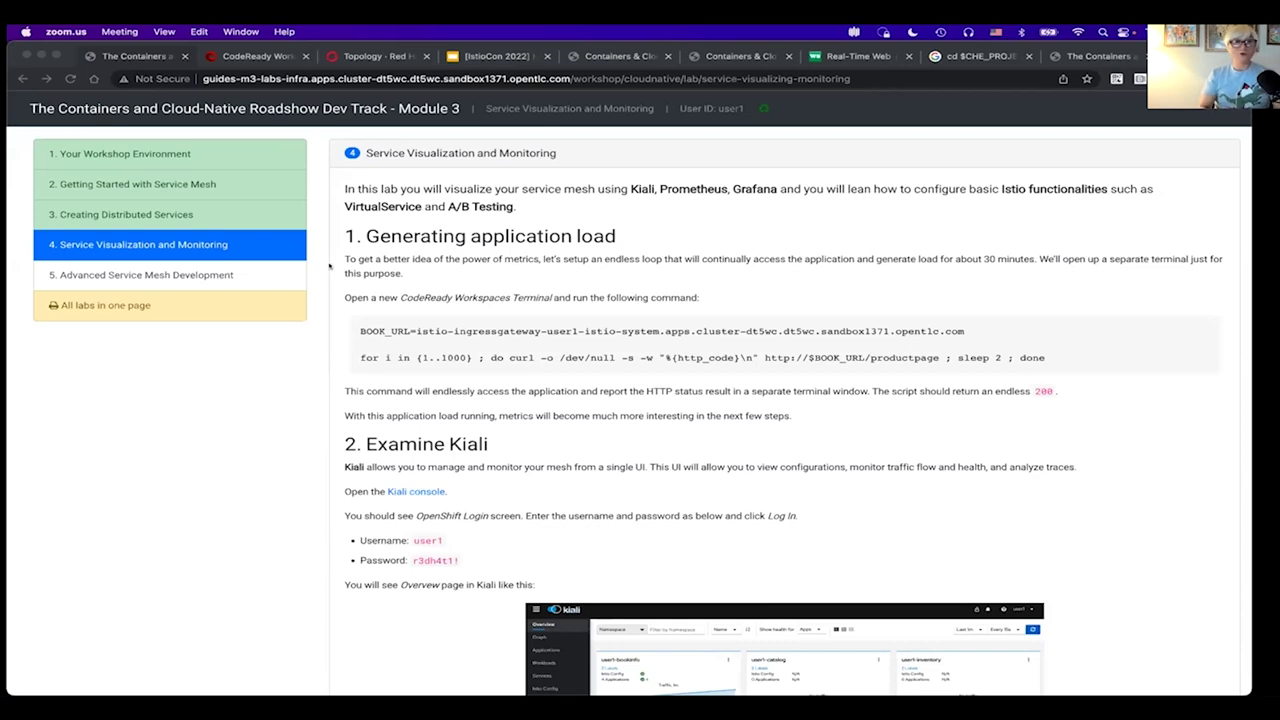
In CodeReady Workspaces, clear the terminal and close all open editor files.
click(250, 56)
click(250, 56)
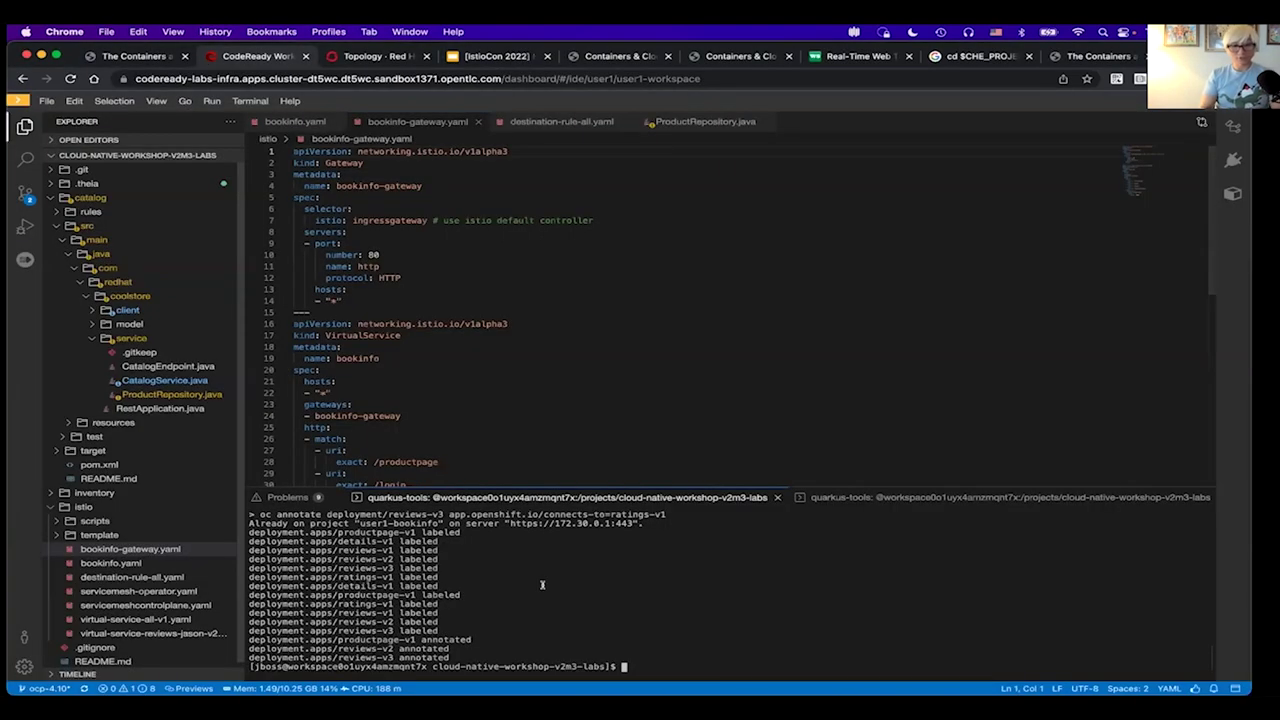
key(ctrl+l)
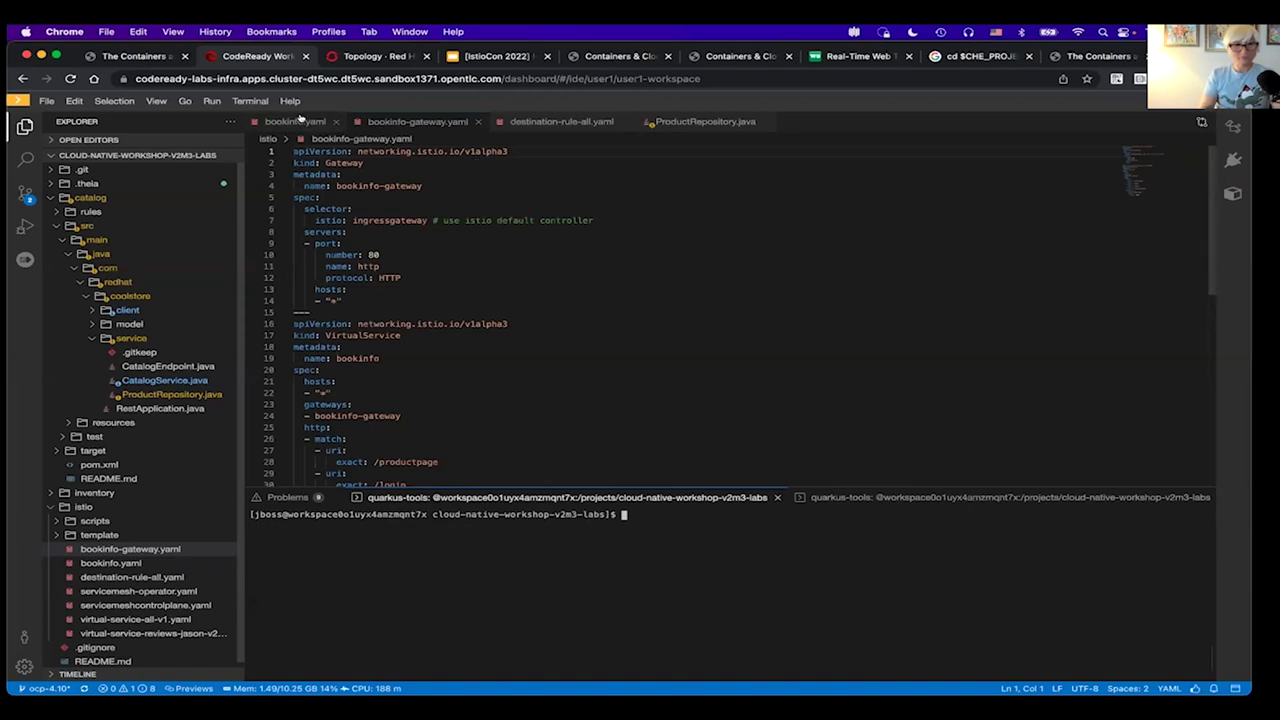
right_click(303, 118)
click(340, 175)
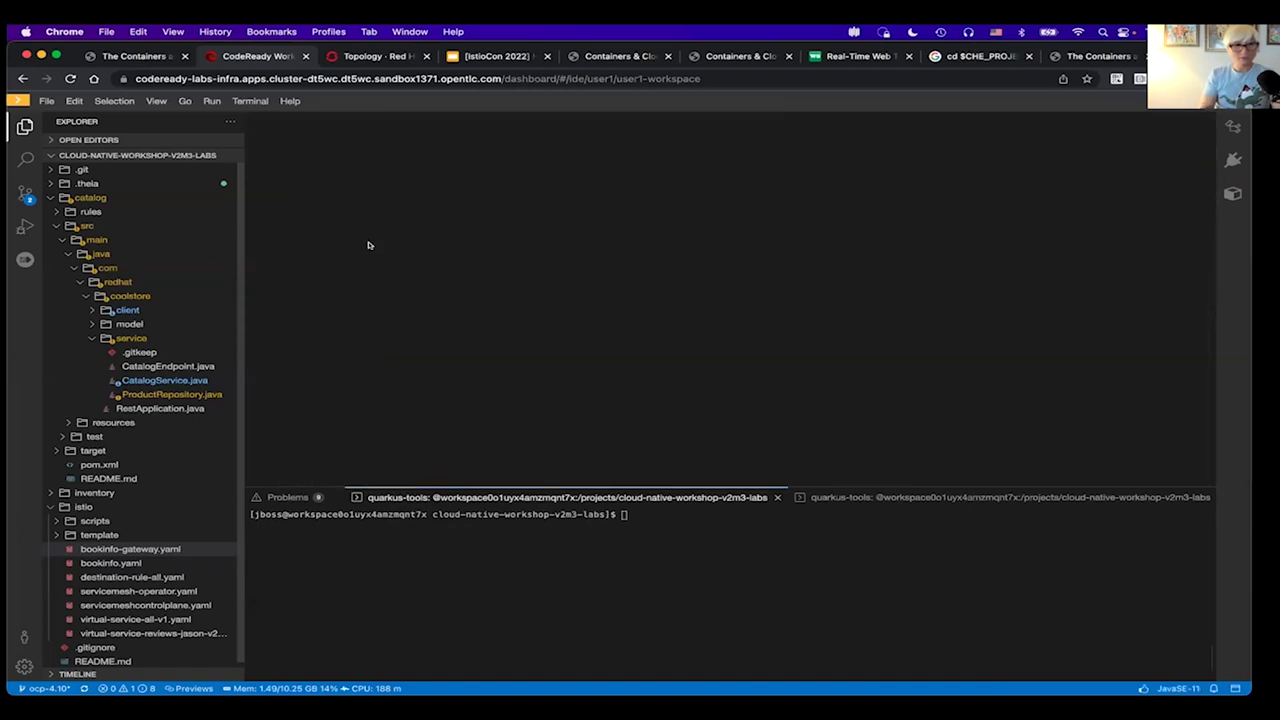
Copy the BOOK_URL and endless curl-loop commands into the terminal, then open the Kiali console link.
key(super+1)
click(411, 352)
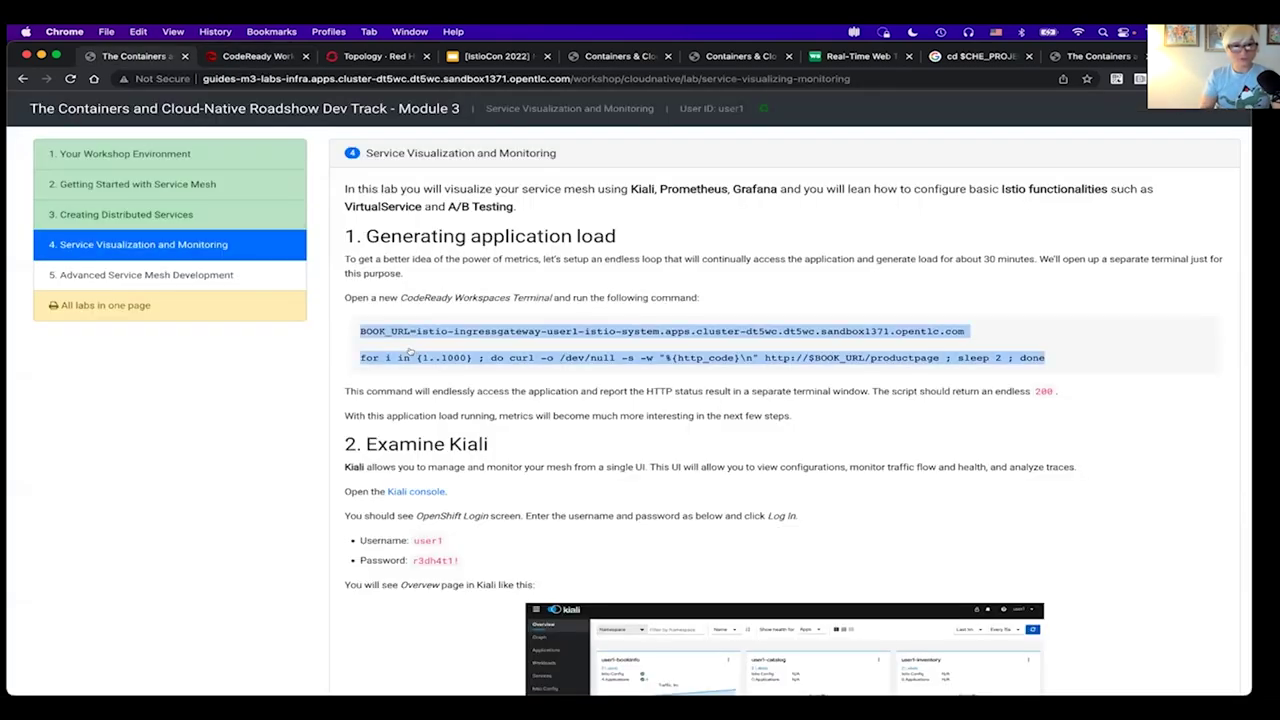
key(super+2)
text(BOOK_URL=istio-ingressgateway-istio-system.apps.cluster-dt5wc.dt5wc.sandbox1371.opentlc.com for i in {1..1000} ; do curl -o /dev/null -s -w "%{http_code}\n" http://$BOOK_URL/productpage ; sleep 2 ; done)
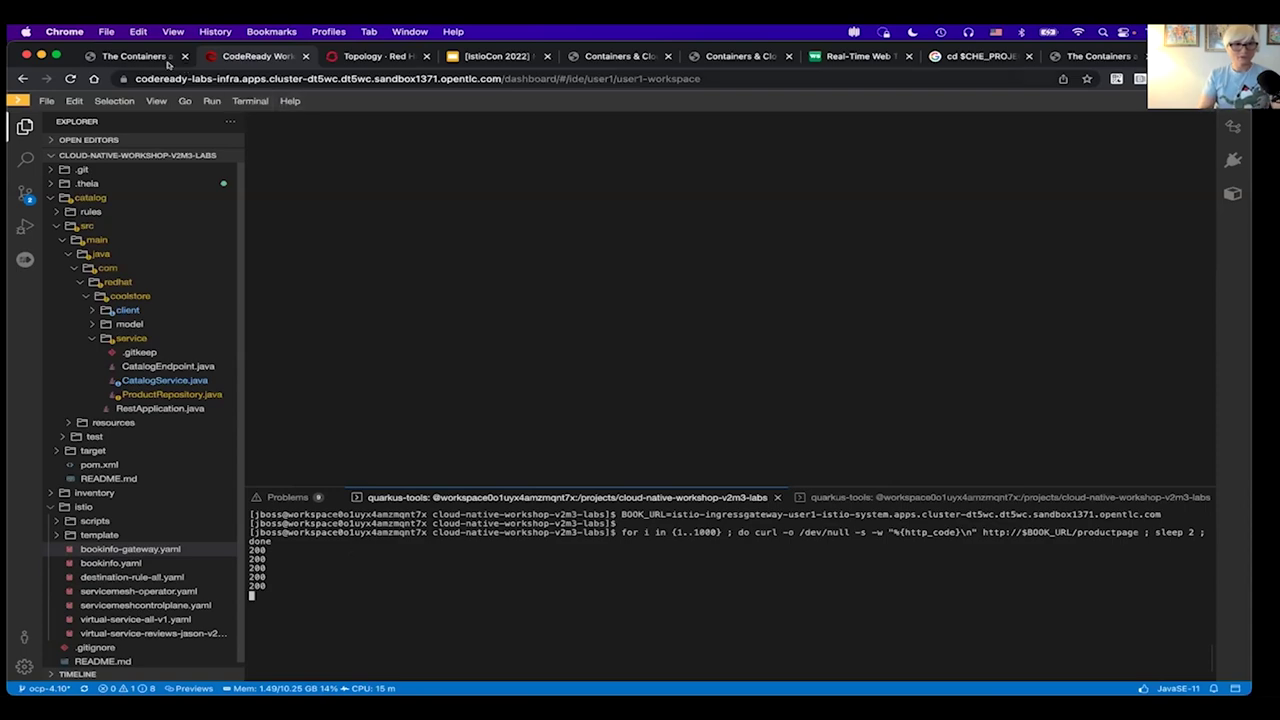
click(142, 57)
scroll(410, 340, down, 1)
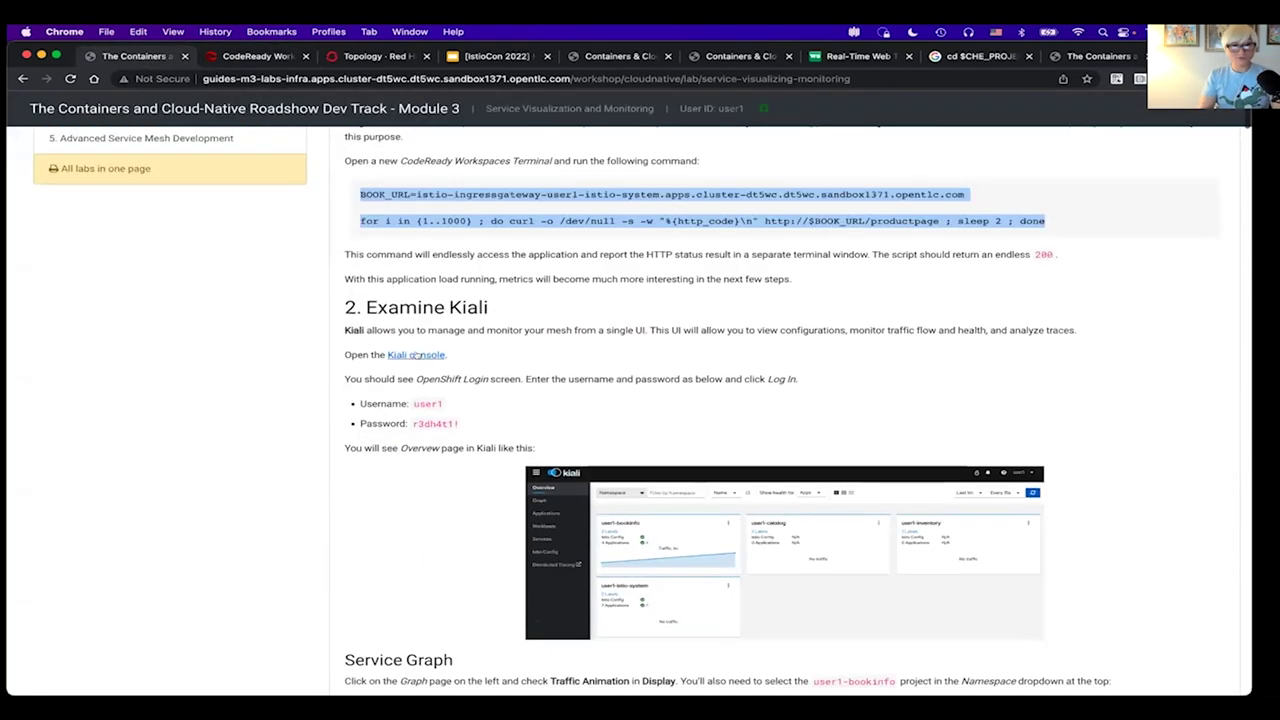
click(416, 361)
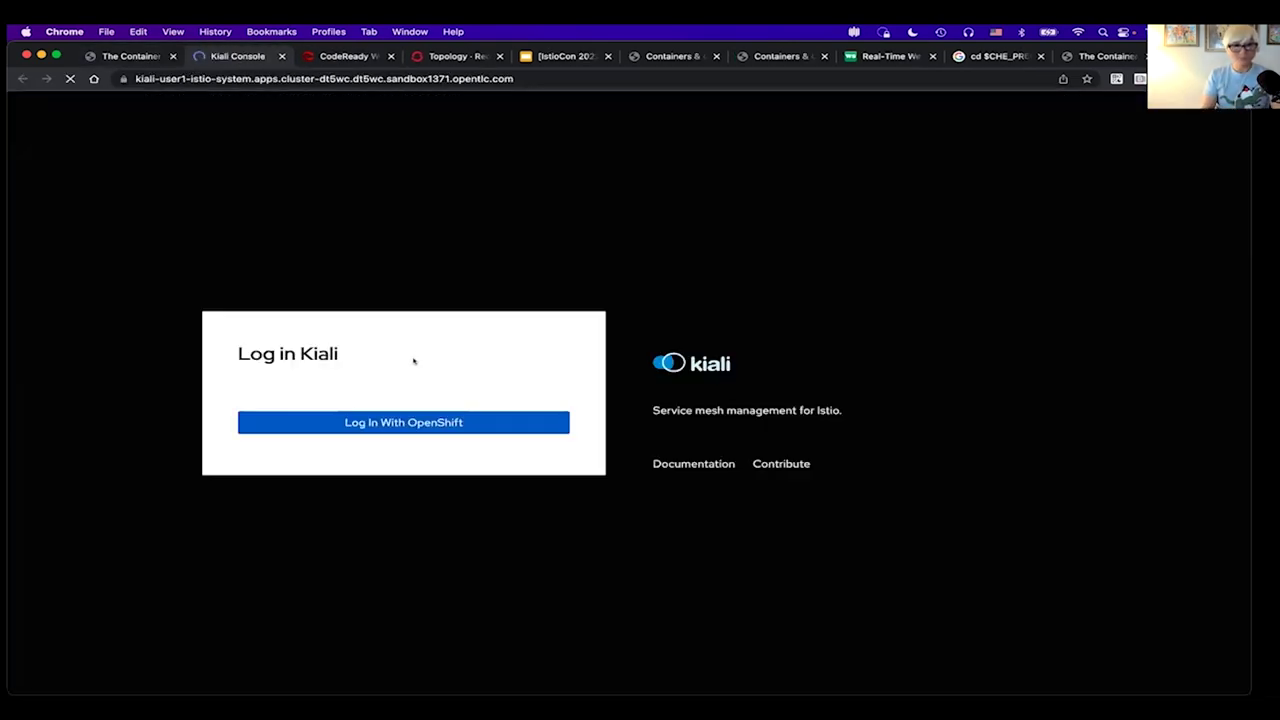
Log in to Kiali through OpenShift with the workshop username and password, retrying after an invalid login.
click(404, 422)
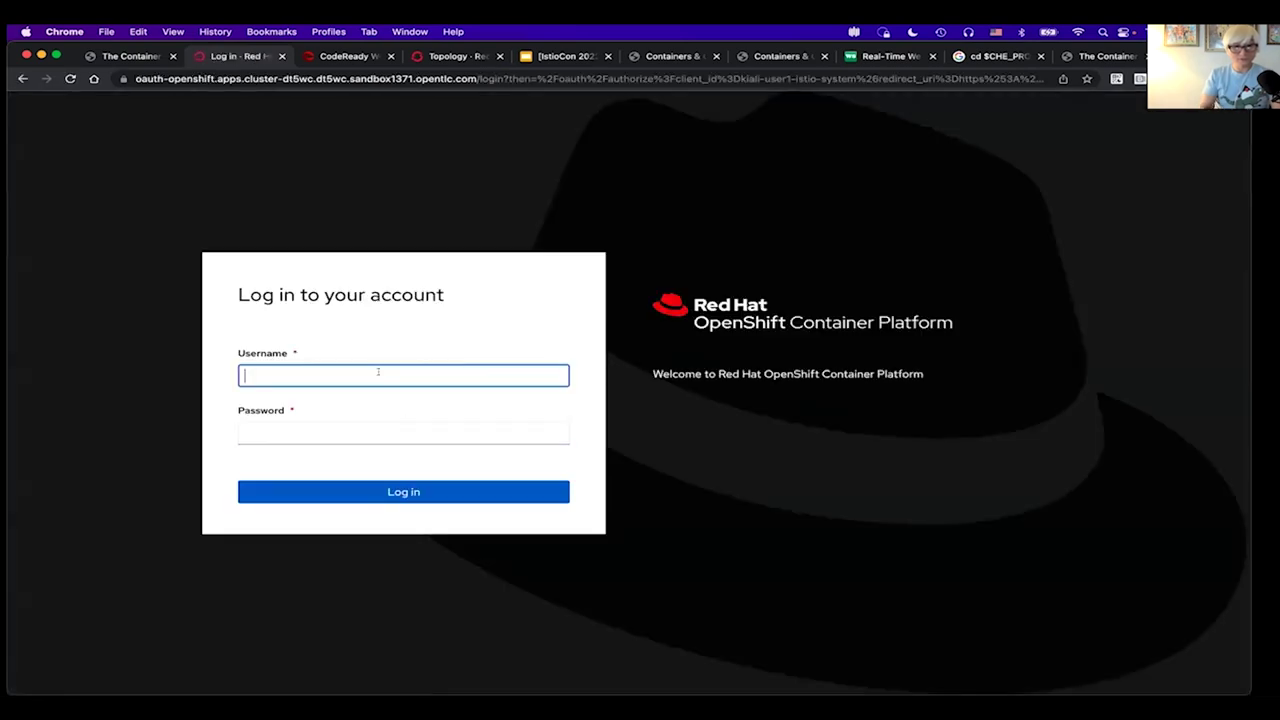
text(user2)
key(BackSpace)
text(1)
key(Tab)
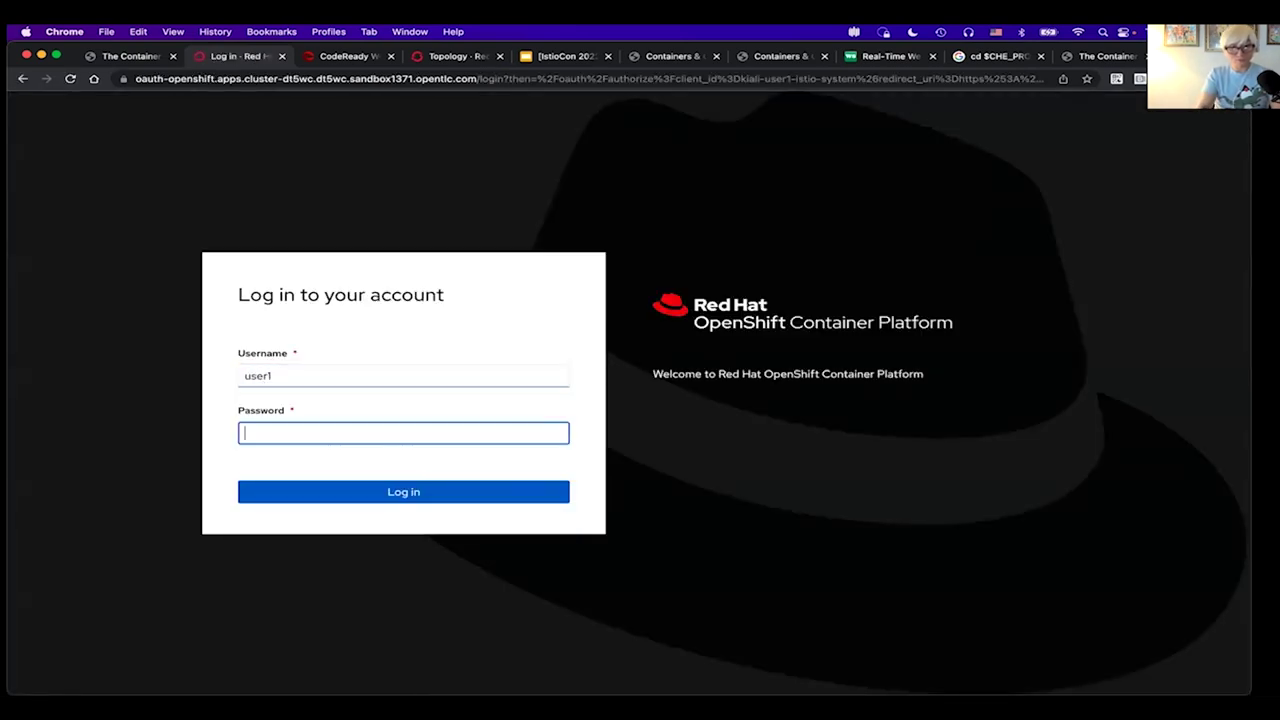
key(Return)
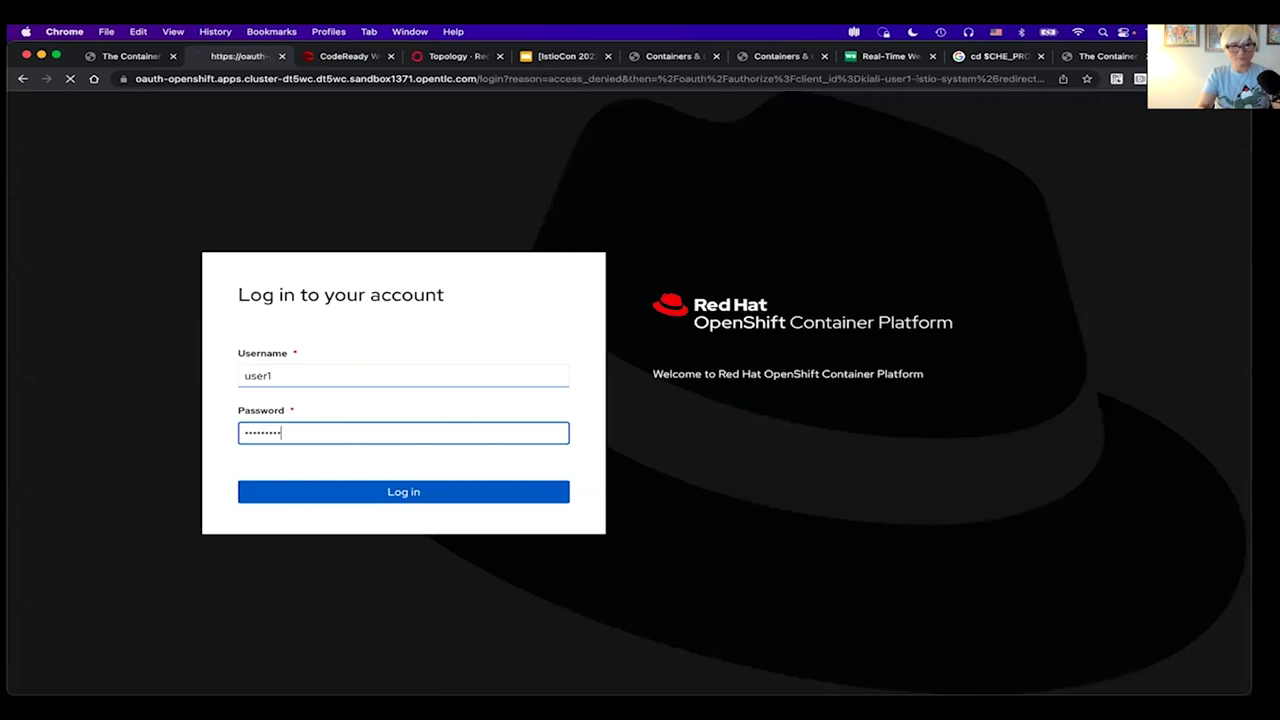
text(user1)
key(Tab)
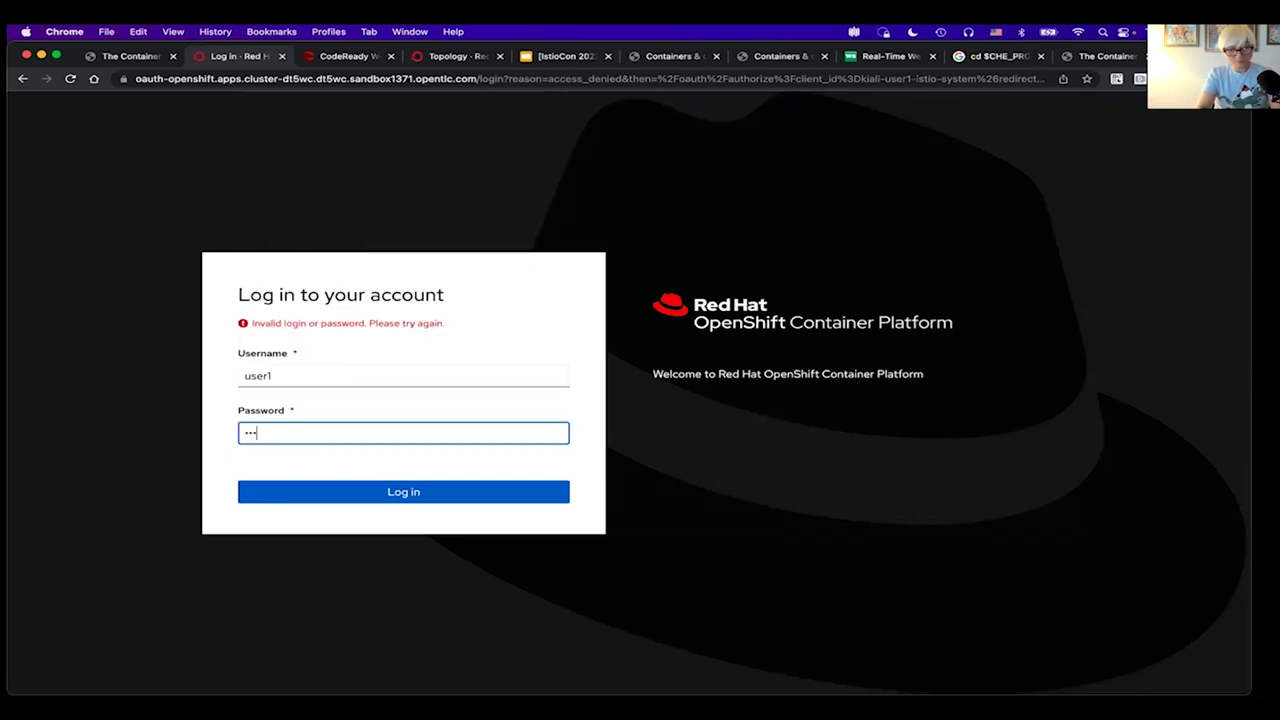
key(Return)
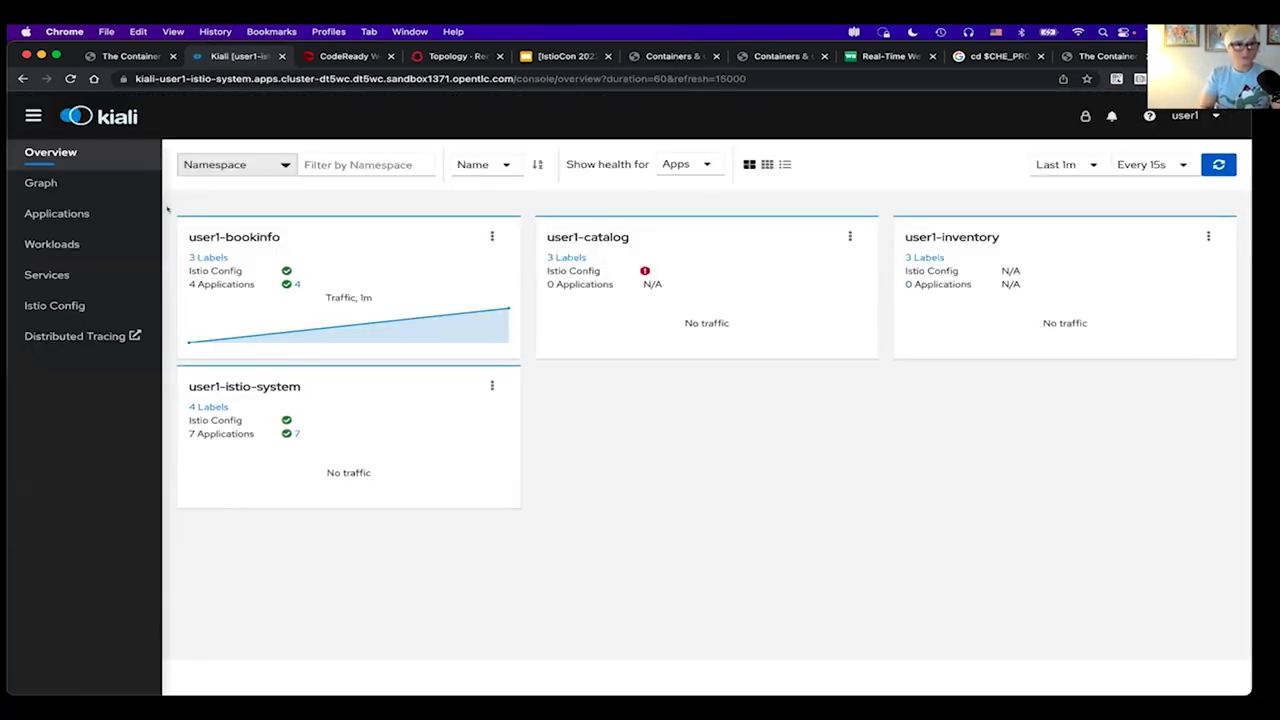
Graph the user1-bookinfo namespace in Kiali with Traffic Animation turned on.
click(85, 186)
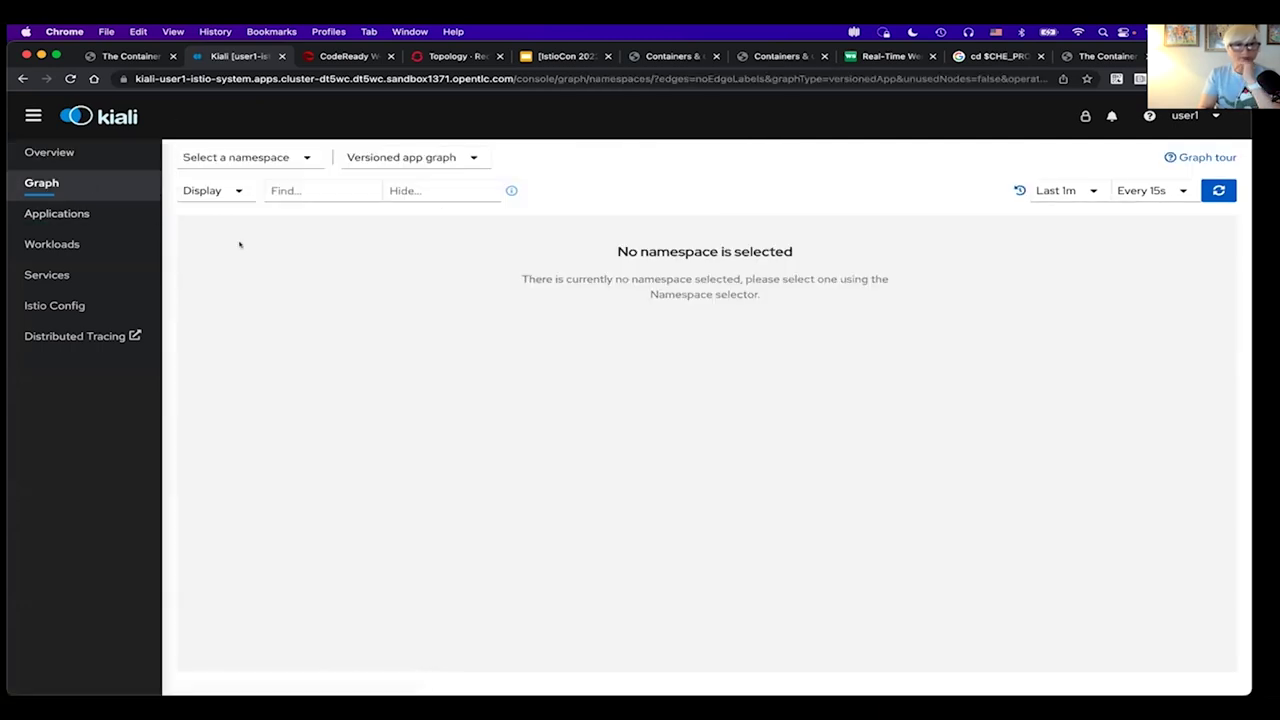
click(255, 155)
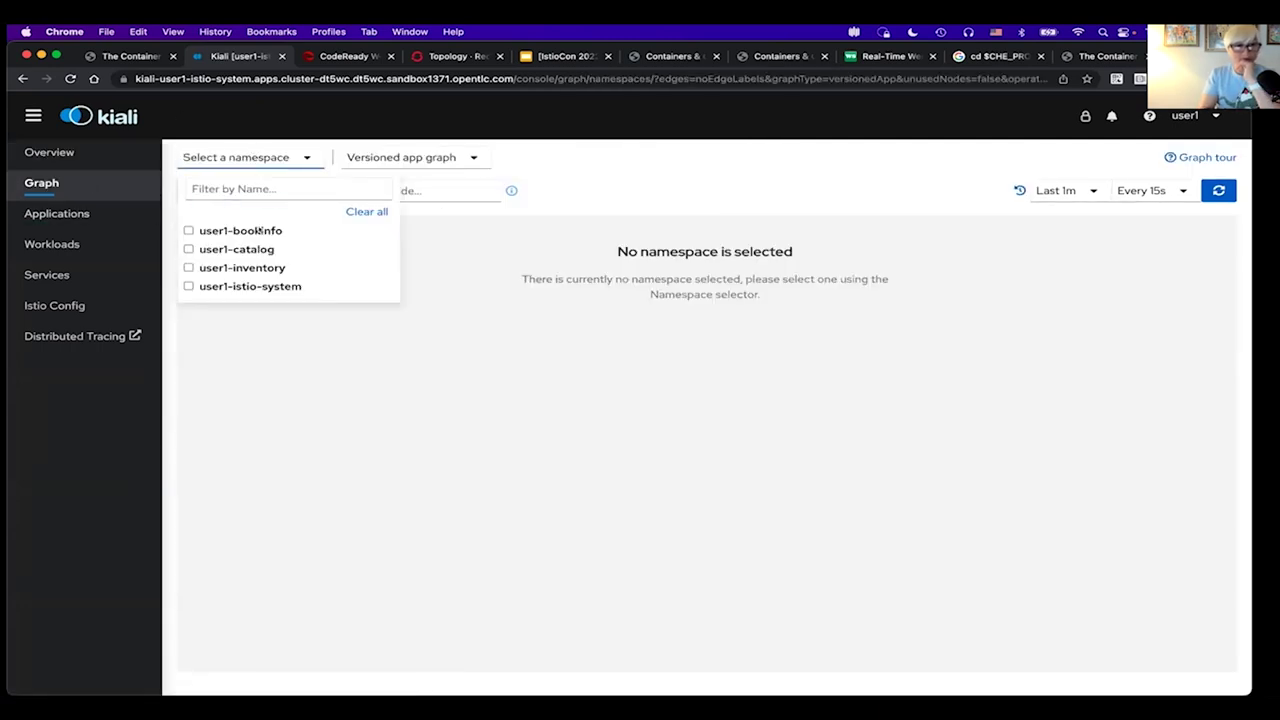
click(258, 230)
click(489, 248)
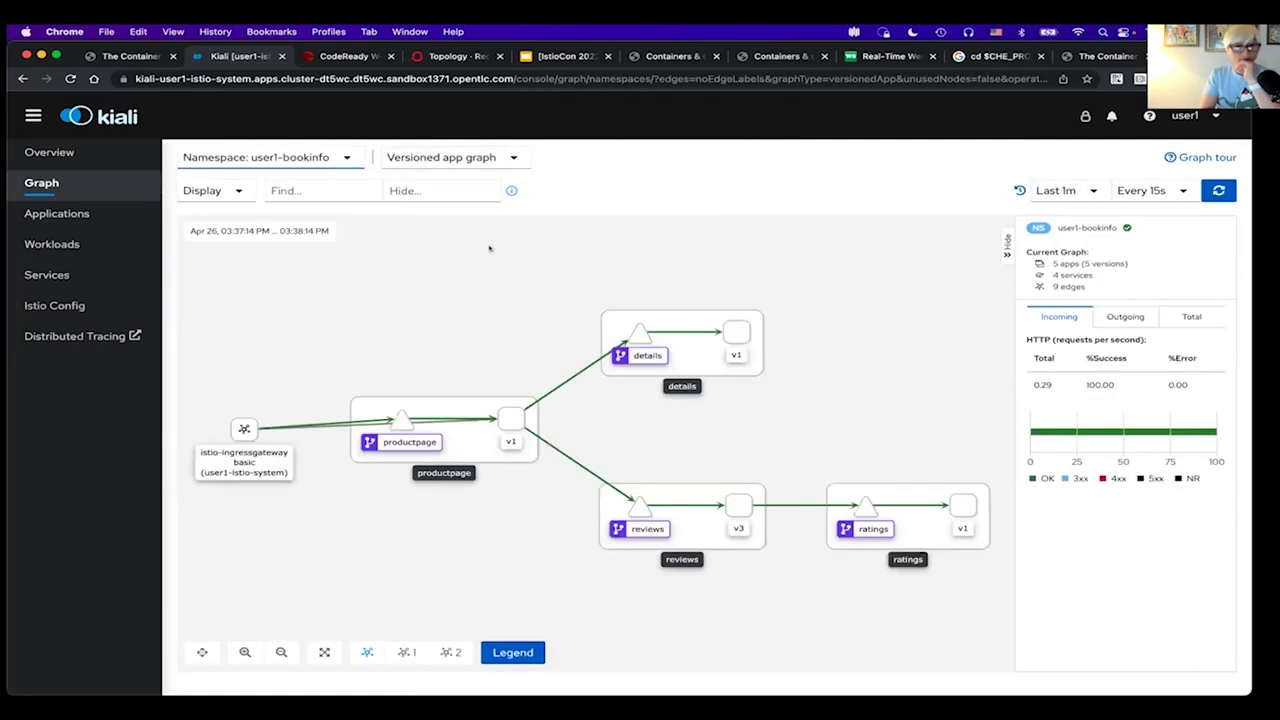
click(222, 190)
click(243, 428)
click(443, 290)
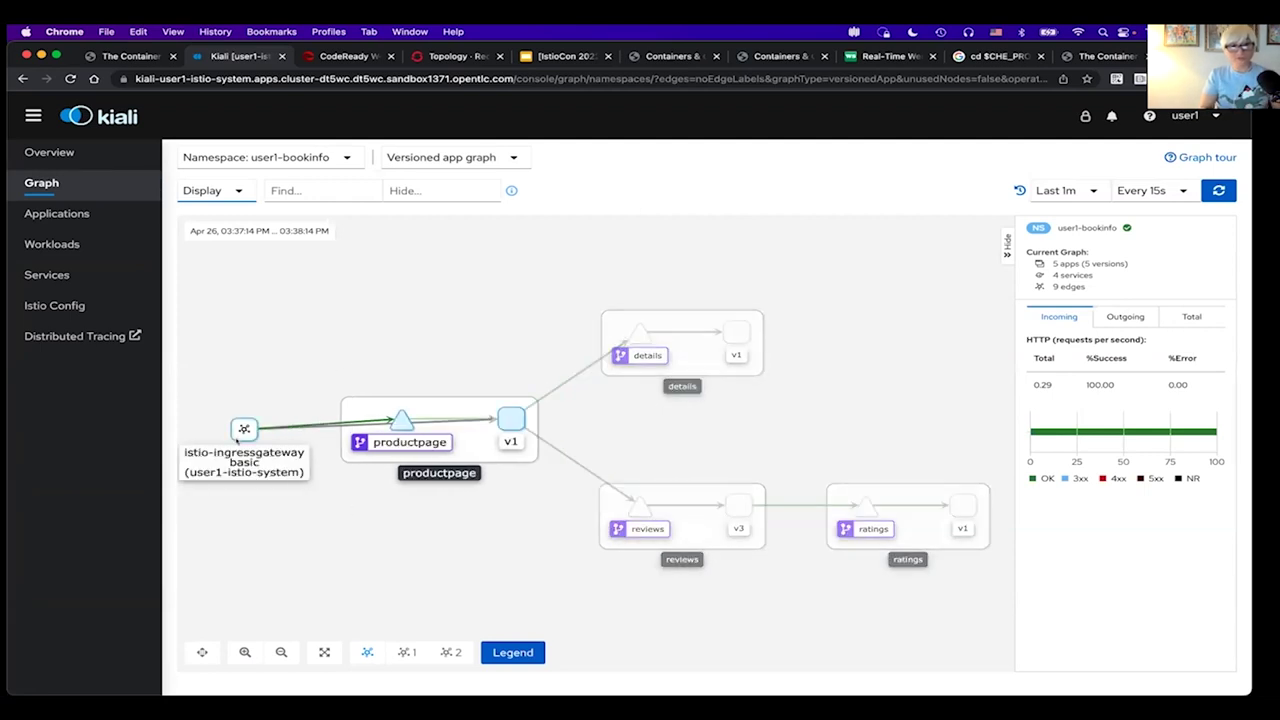
Check the load loop in the terminal, look at the graph again, then return to the lab guide.
click(345, 56)
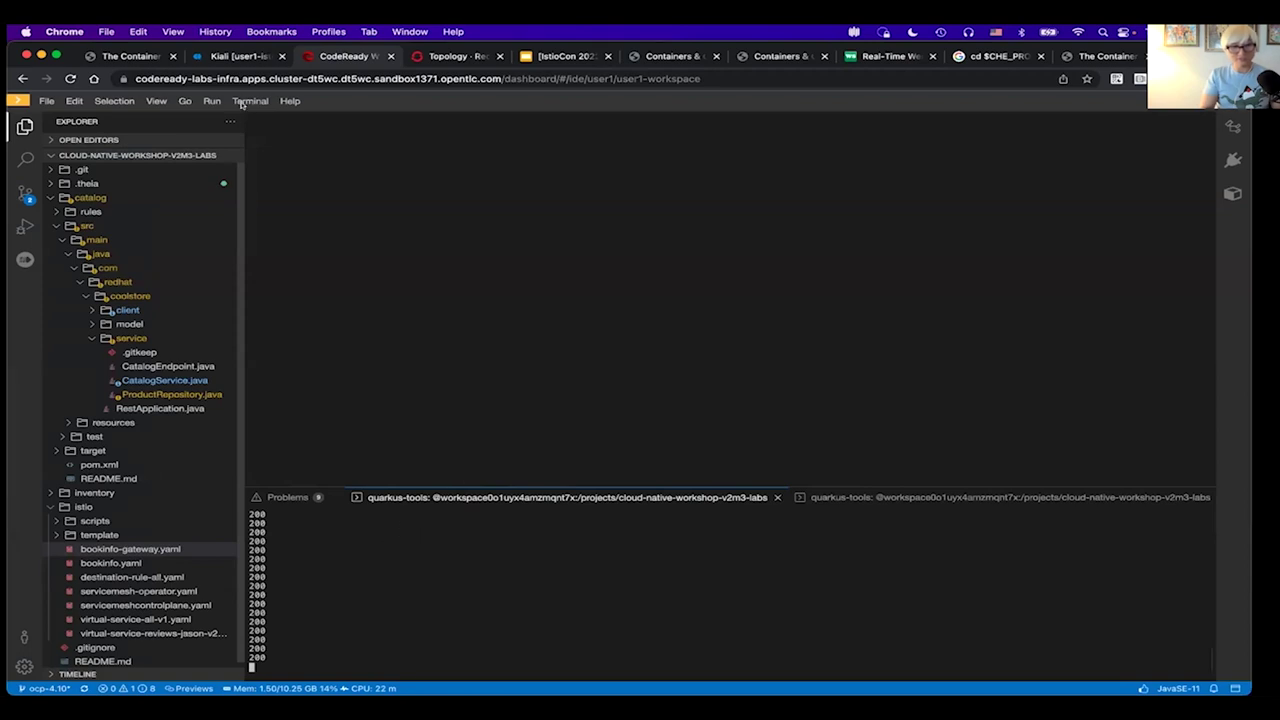
click(235, 56)
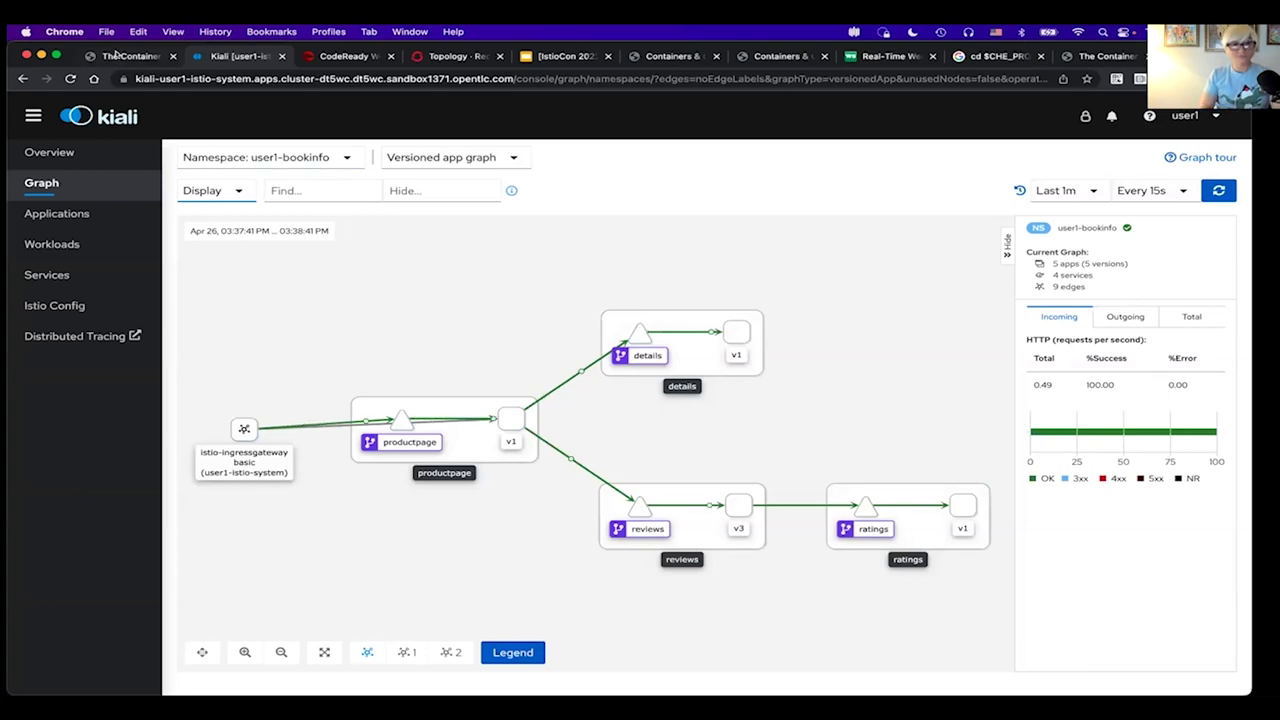
key(ctrl+shift+Tab)
scroll(440, 348, down, 5)
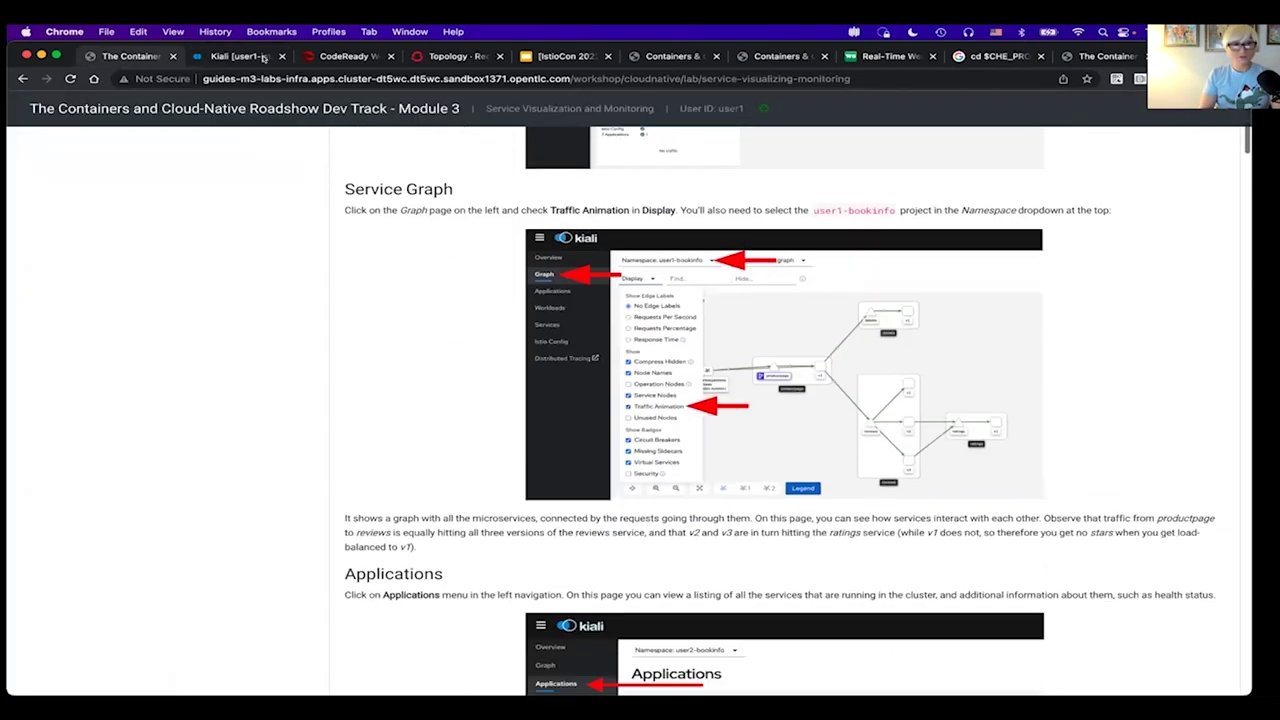
Open the productpage application in Kiali and view its Traffic tab.
click(262, 57)
click(84, 213)
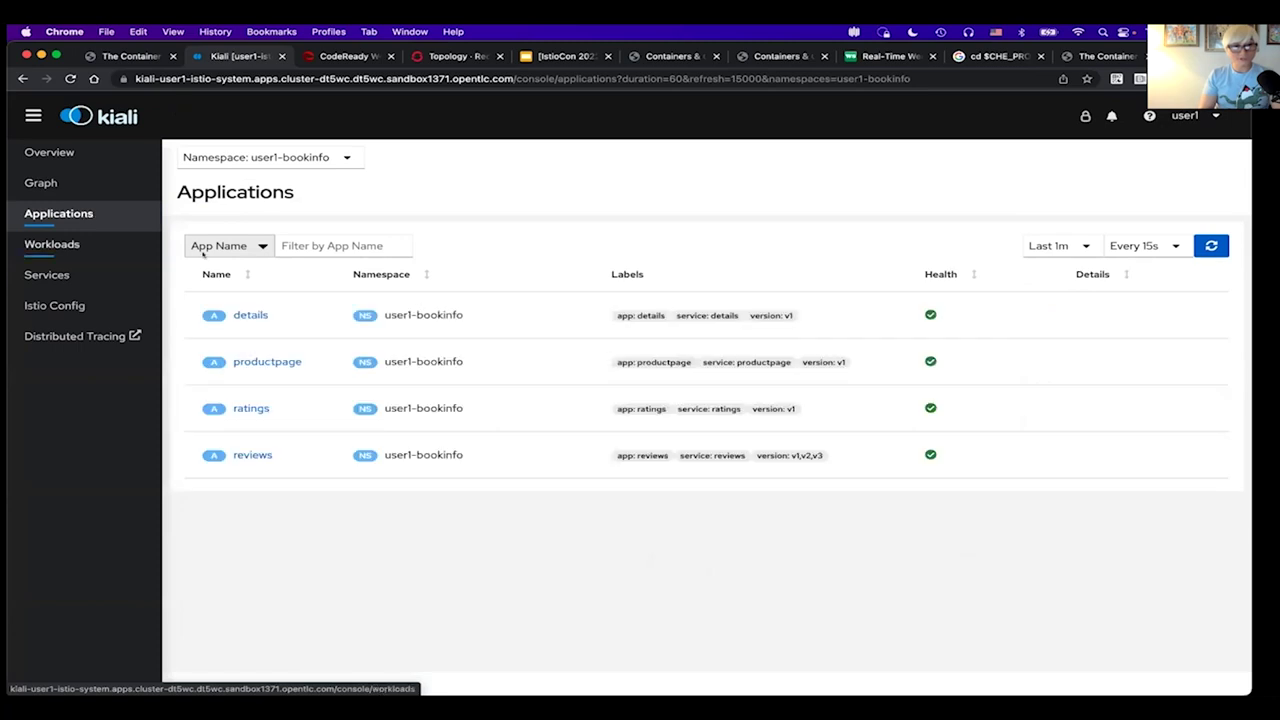
click(276, 361)
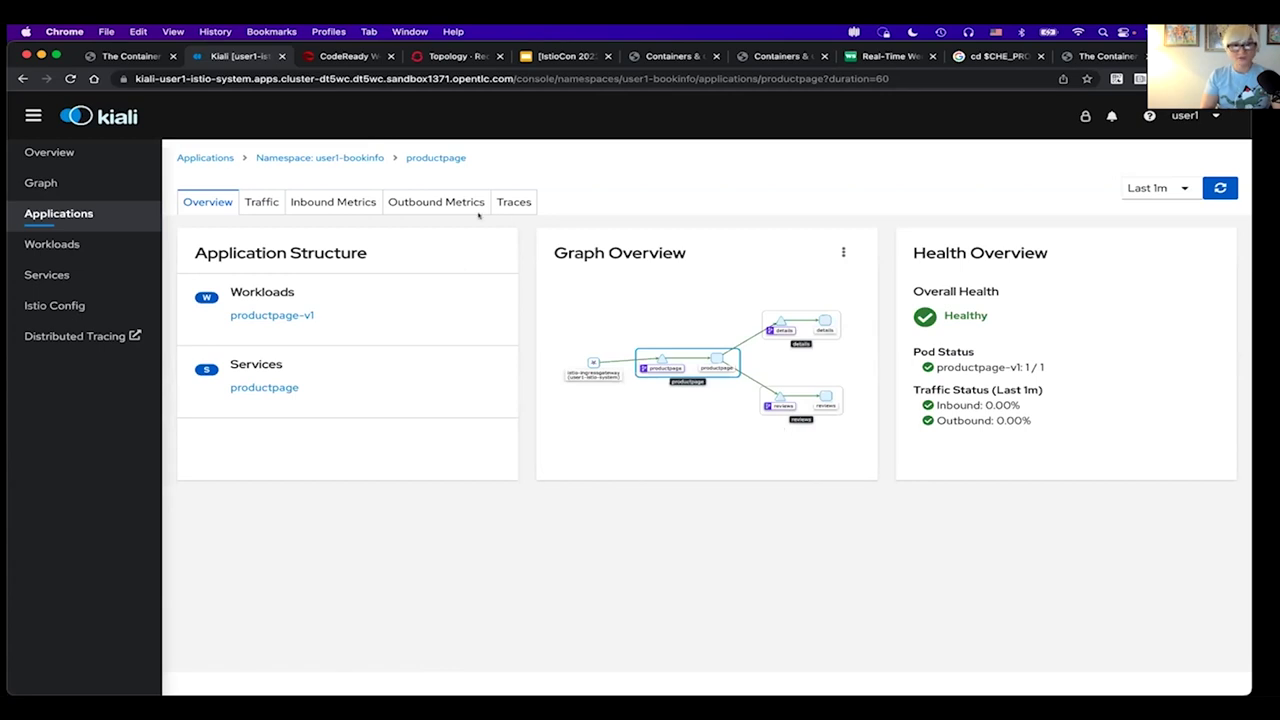
click(259, 203)
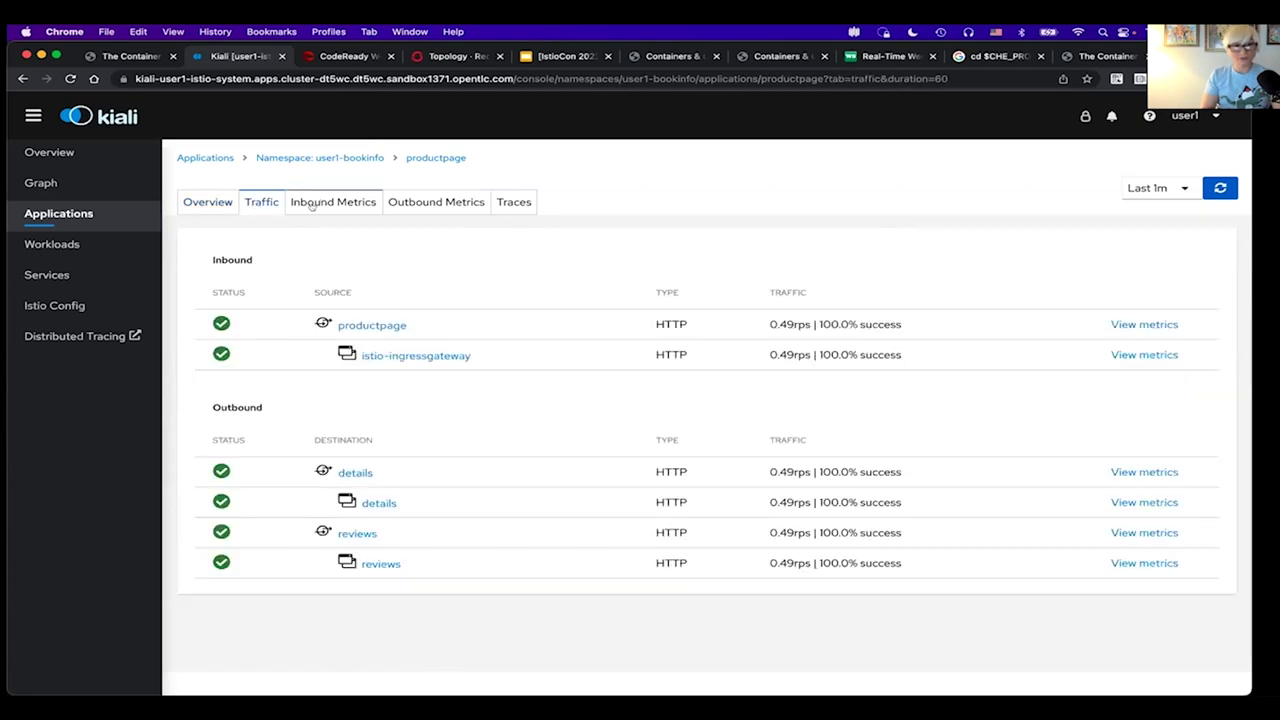
Review productpage's inbound and outbound metrics and traces, then open the traces in Jaeger.
click(312, 204)
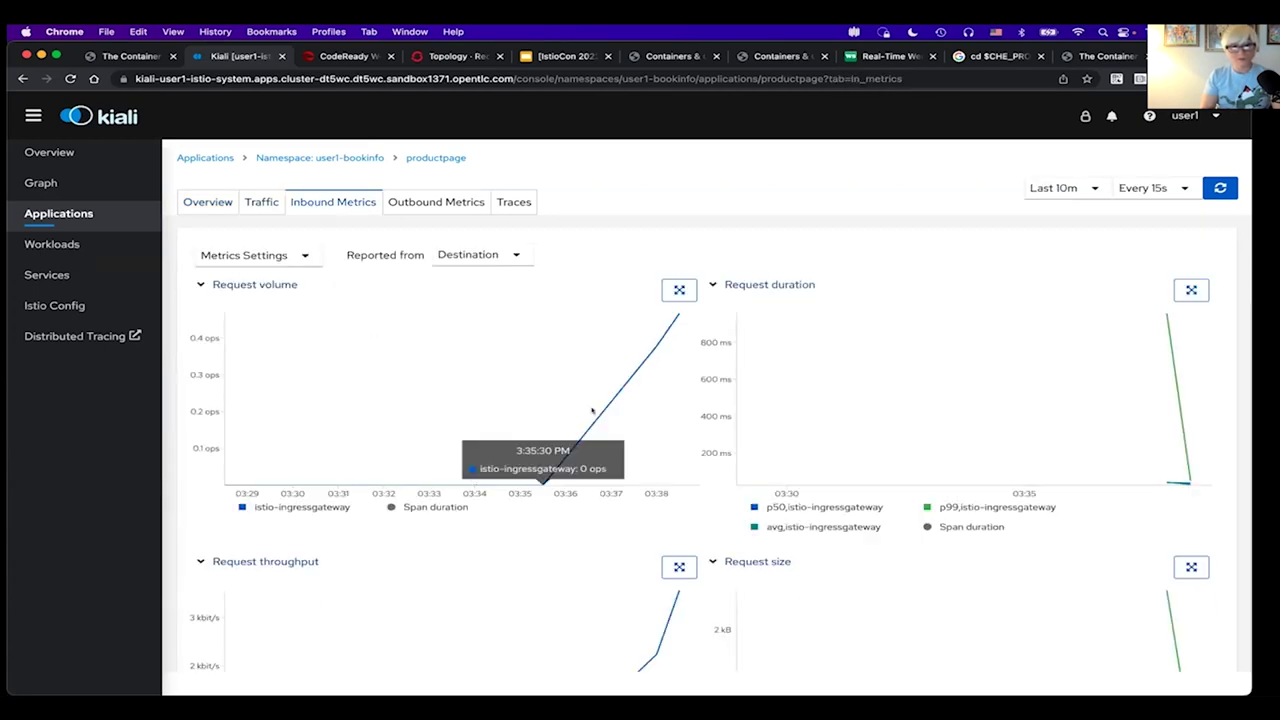
click(425, 201)
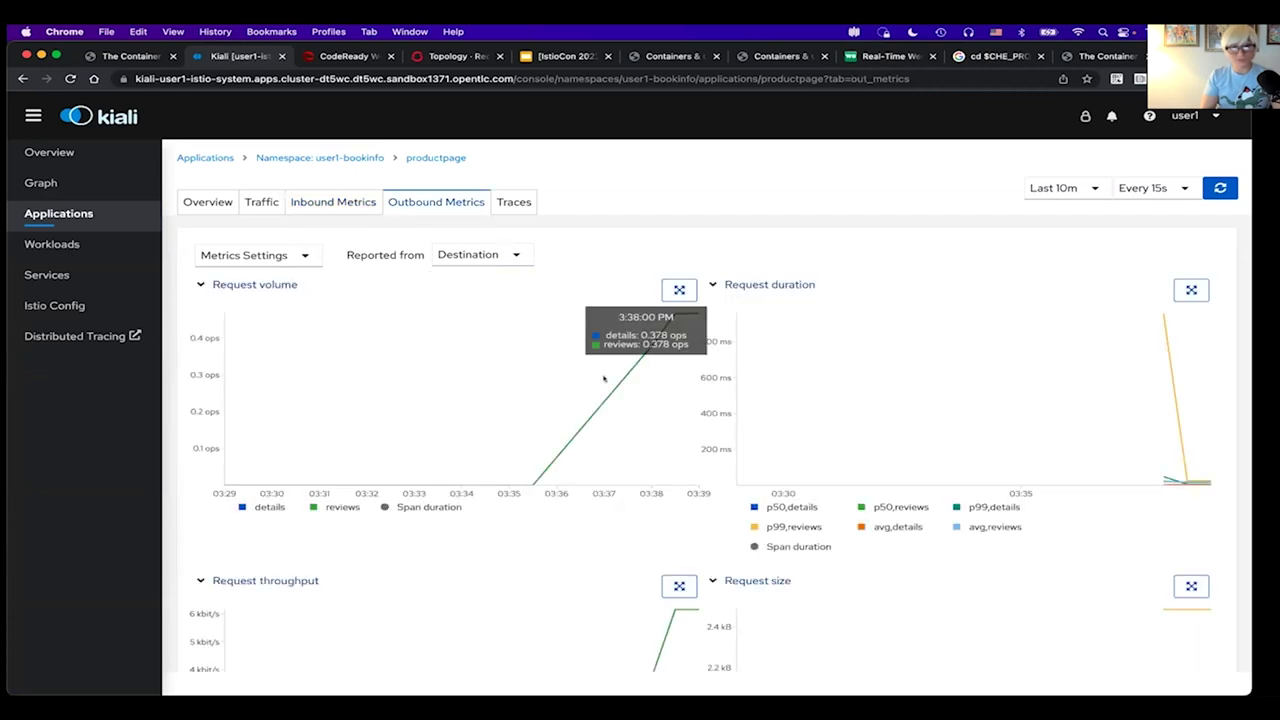
scroll(603, 378, down, 3)
scroll(603, 378, up, 3)
click(513, 201)
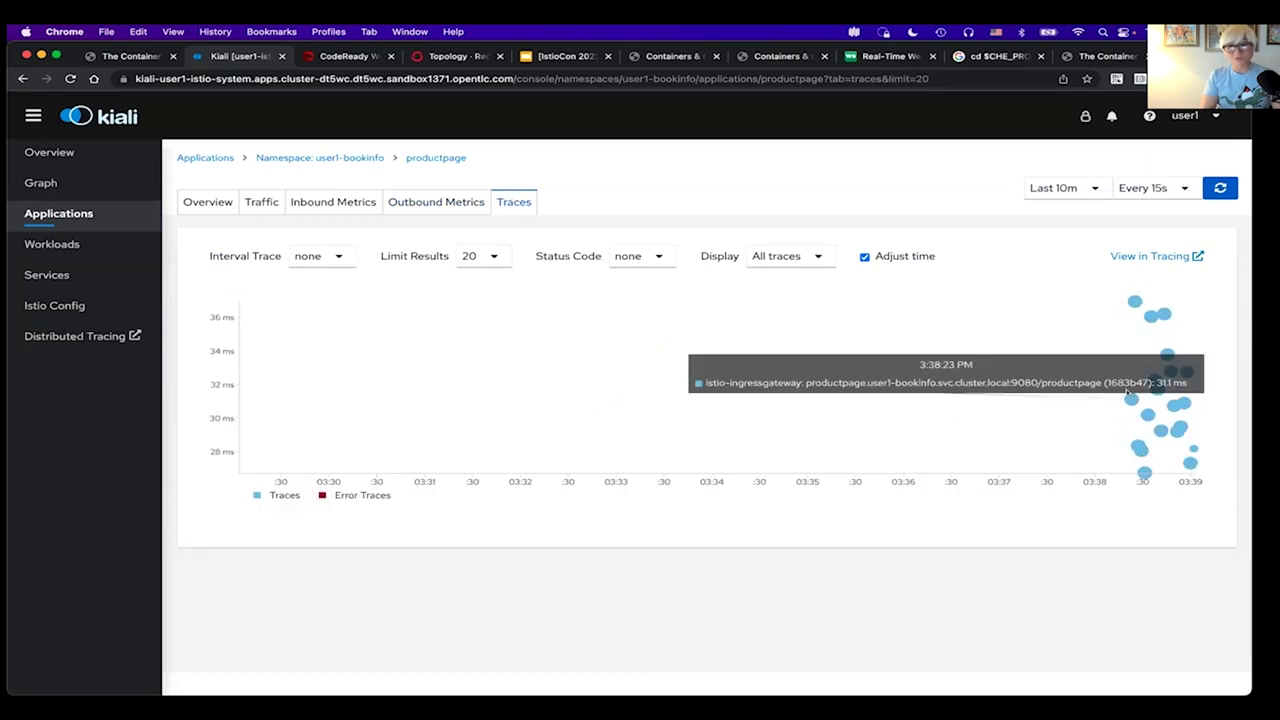
click(1190, 254)
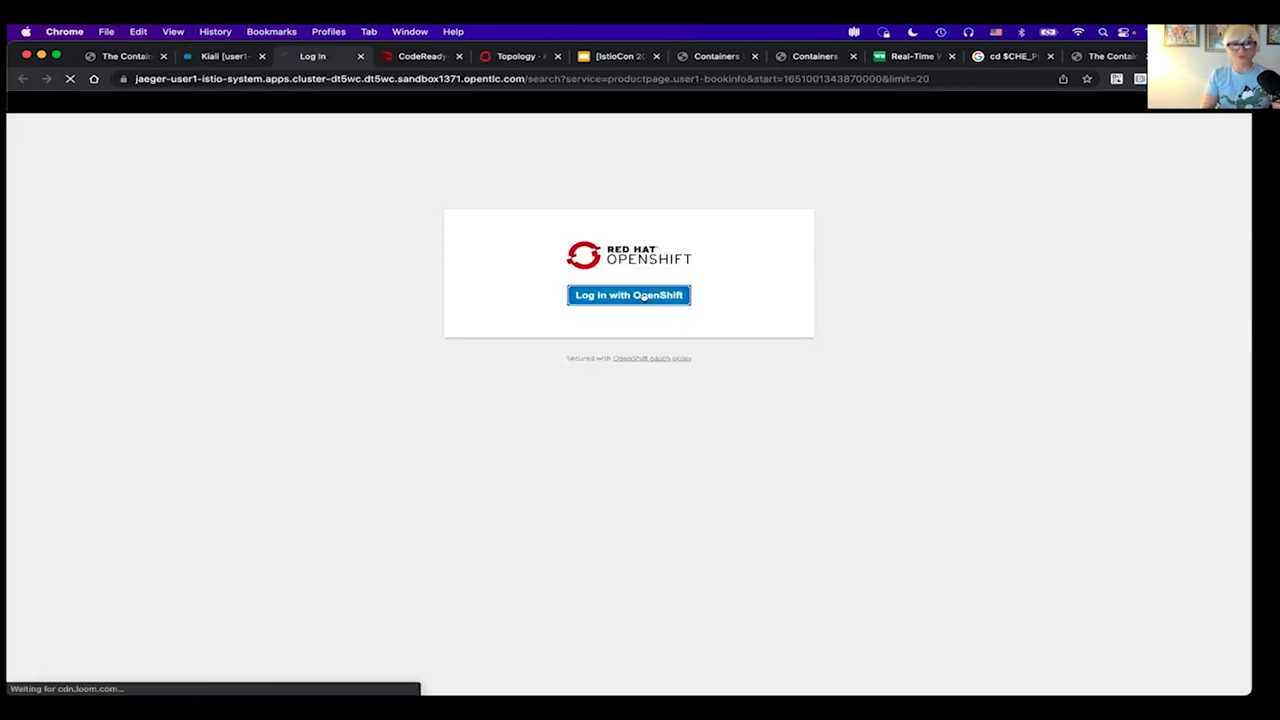
Log in to Jaeger through OpenShift with the lab user's credentials.
click(638, 296)
text(user)
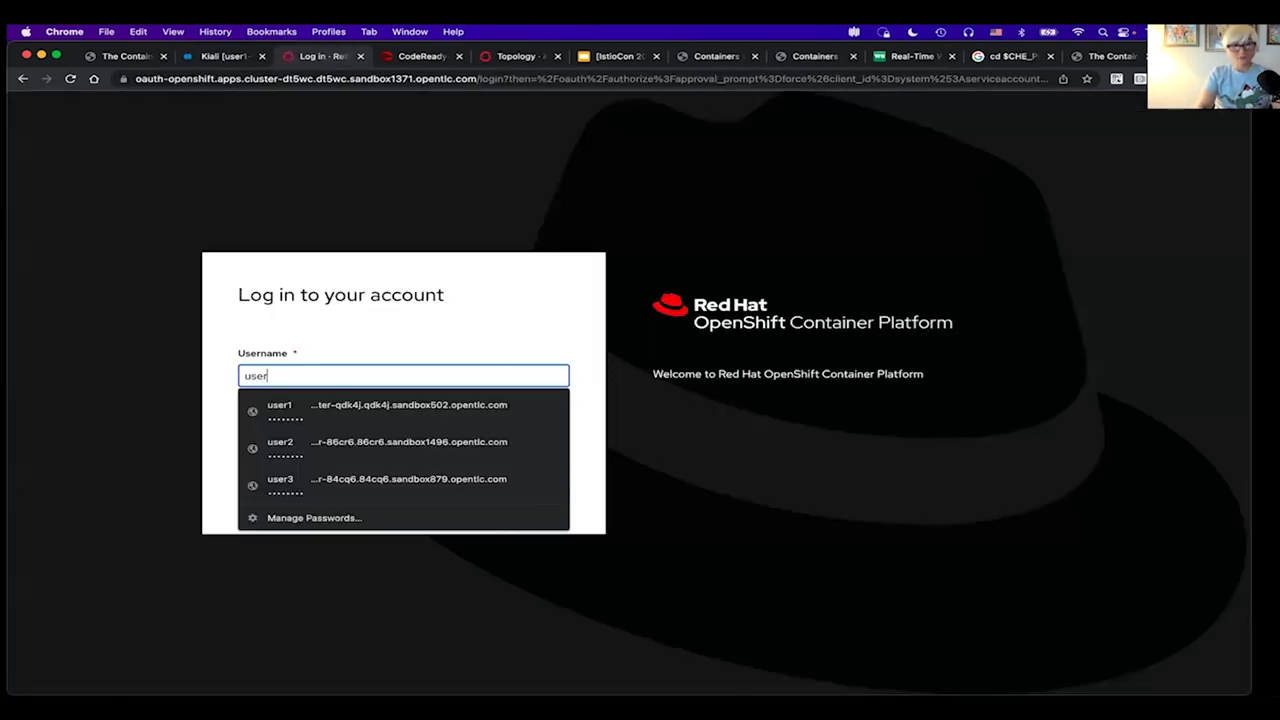
text(1)
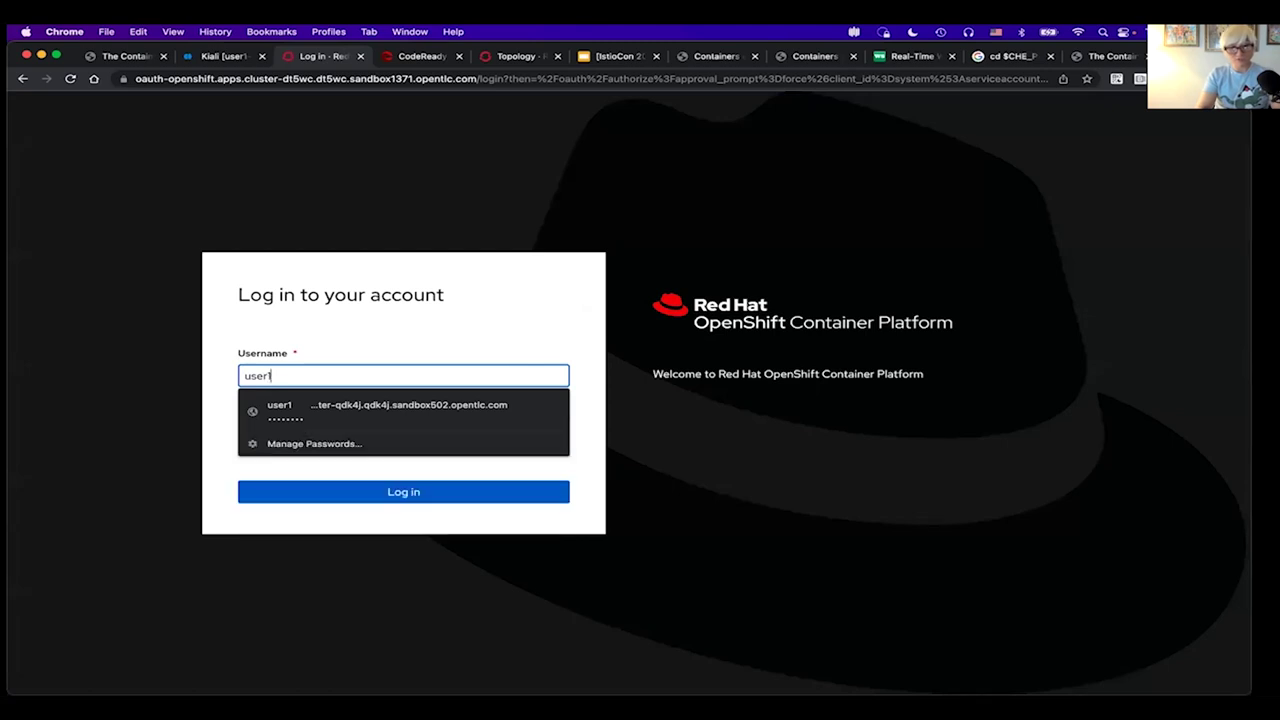
key(Tab)
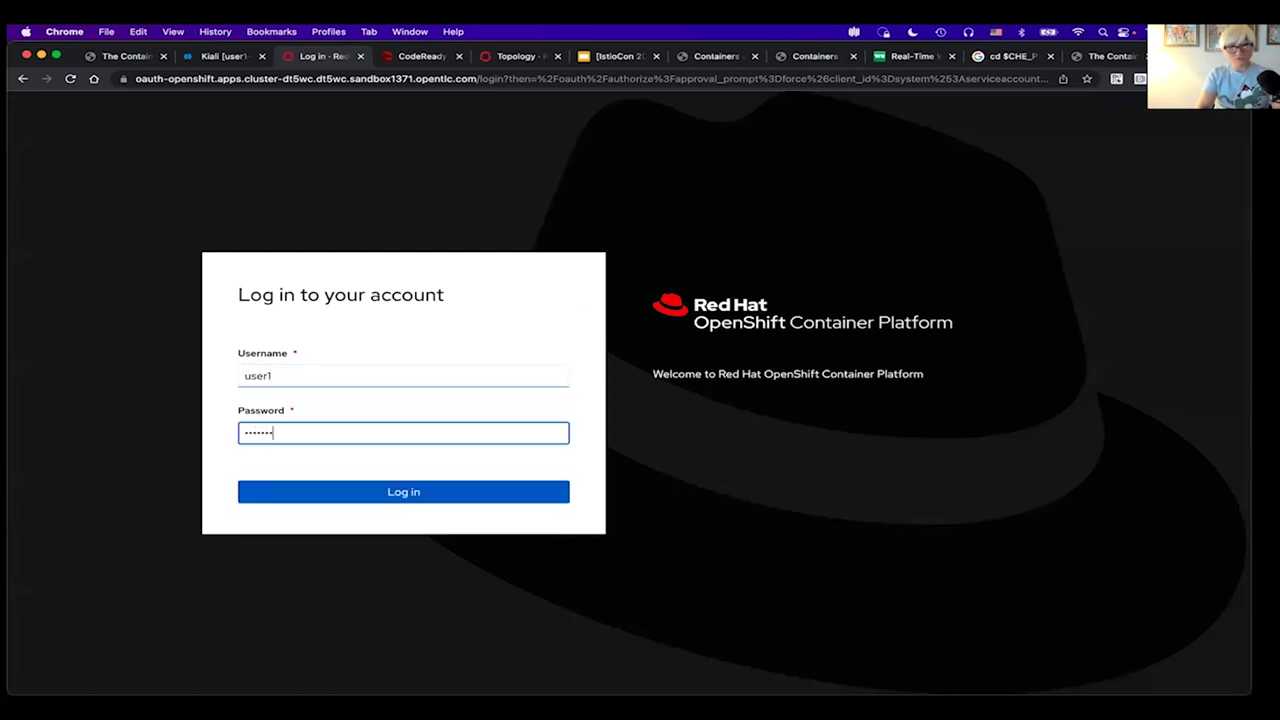
key(Return)
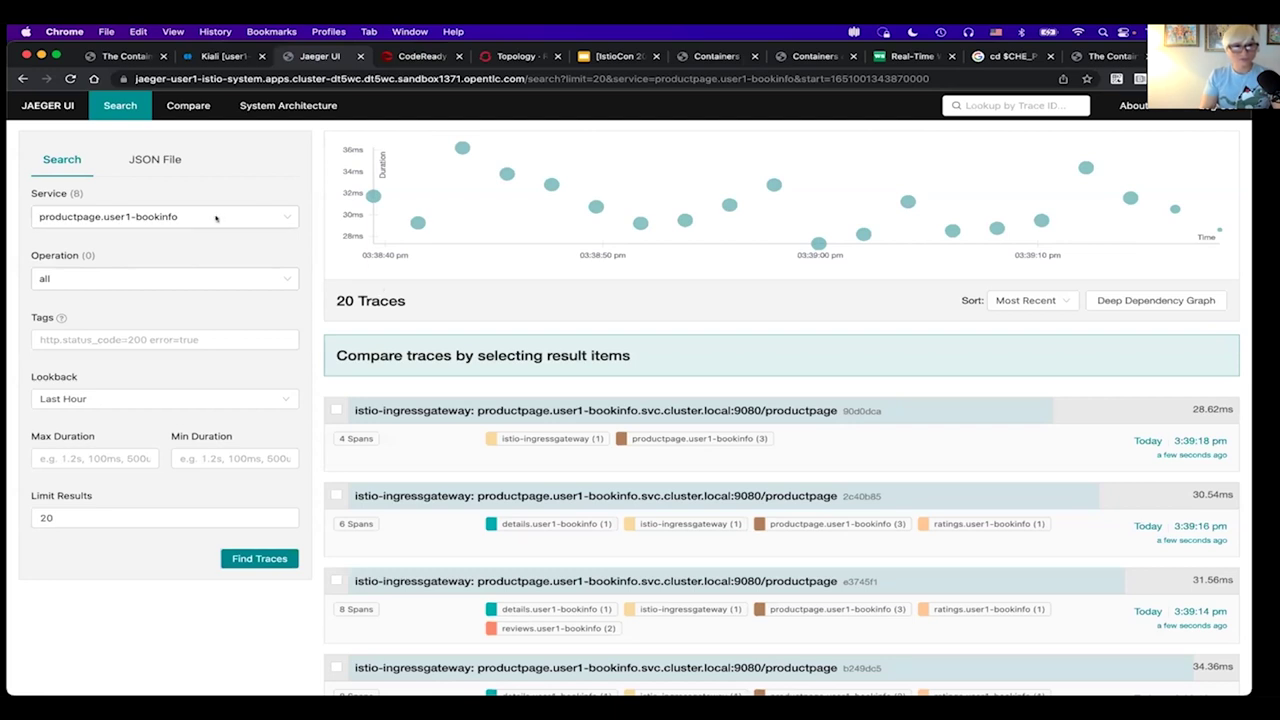
Open the latest productpage trace and expand its details, reviews and istio-ingressgateway spans.
click(244, 560)
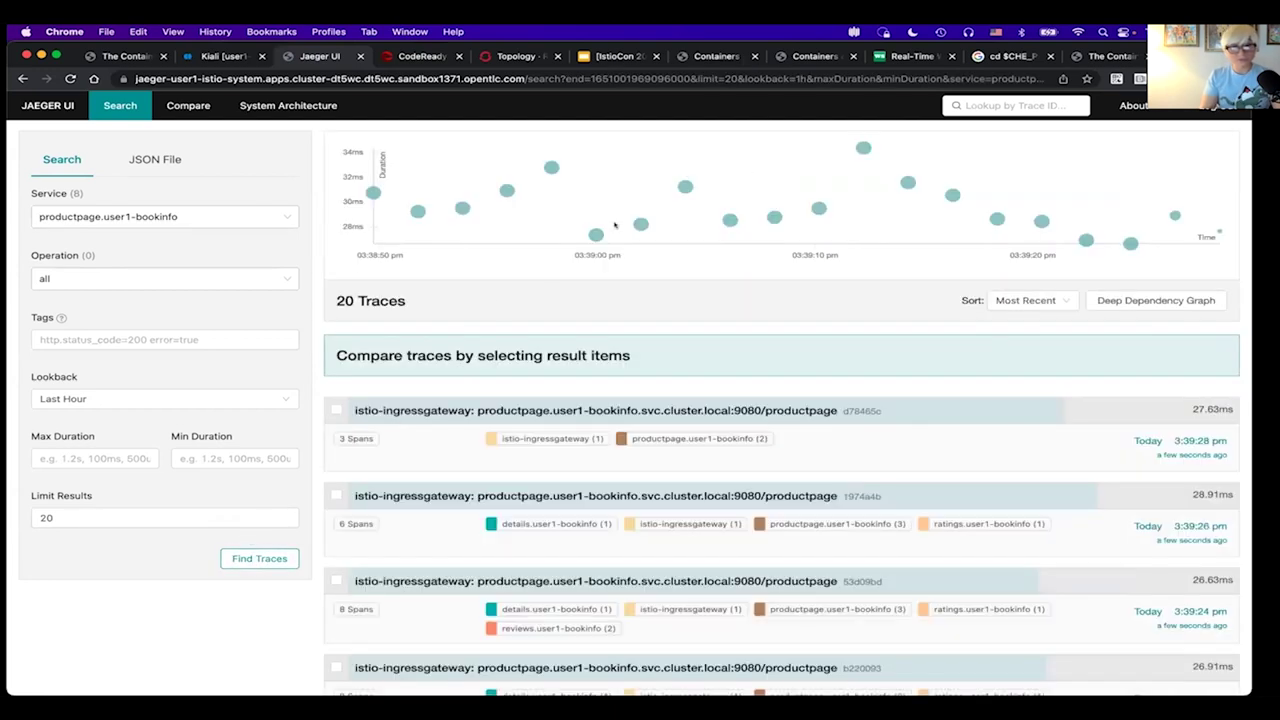
click(454, 418)
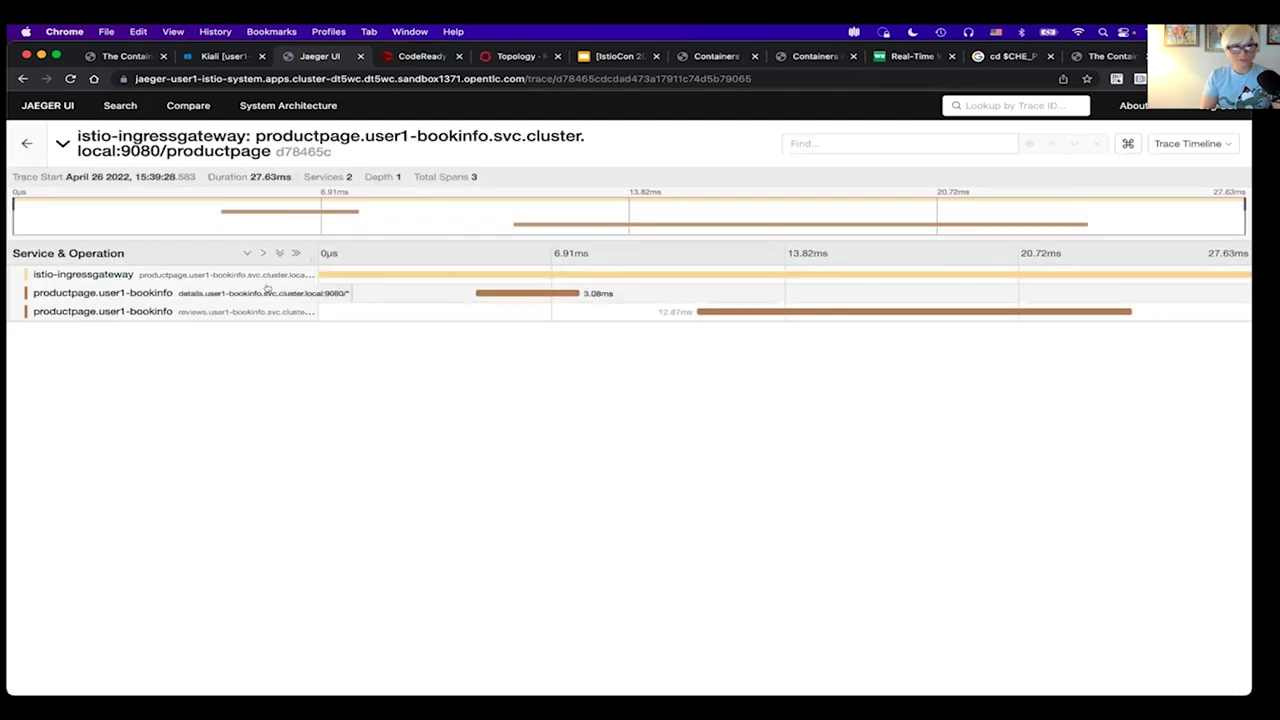
click(267, 291)
click(315, 426)
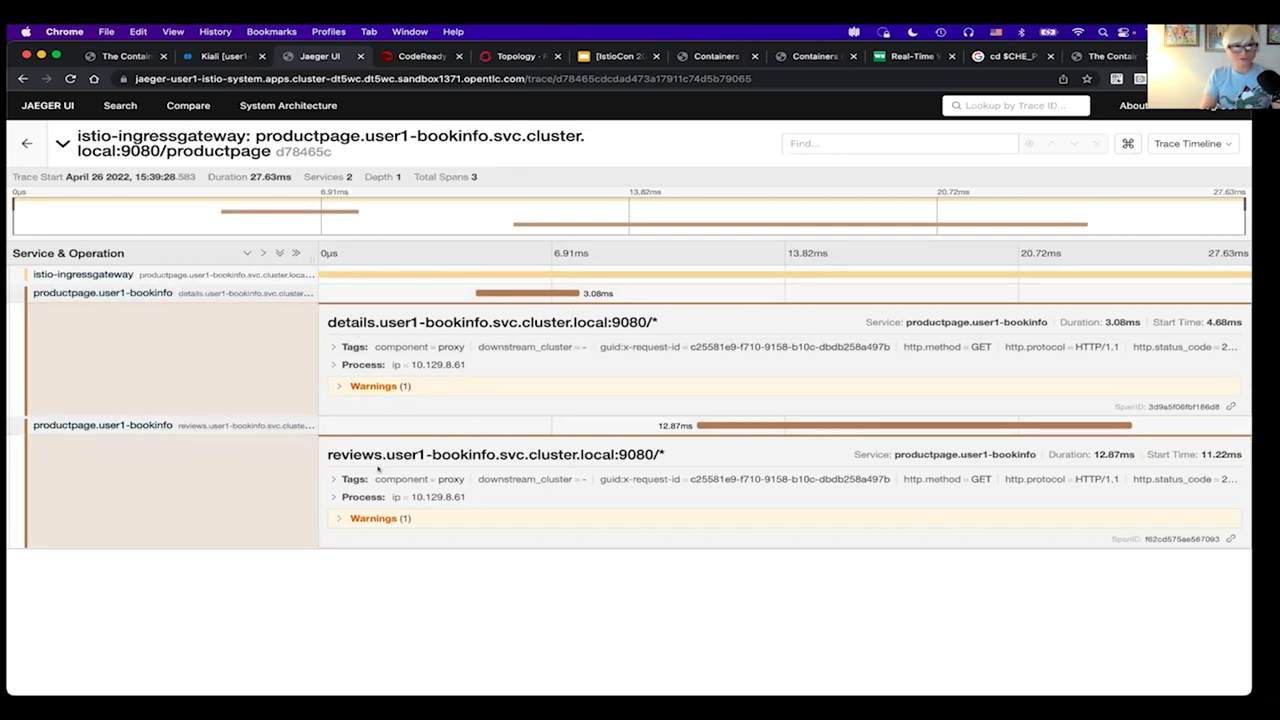
click(381, 276)
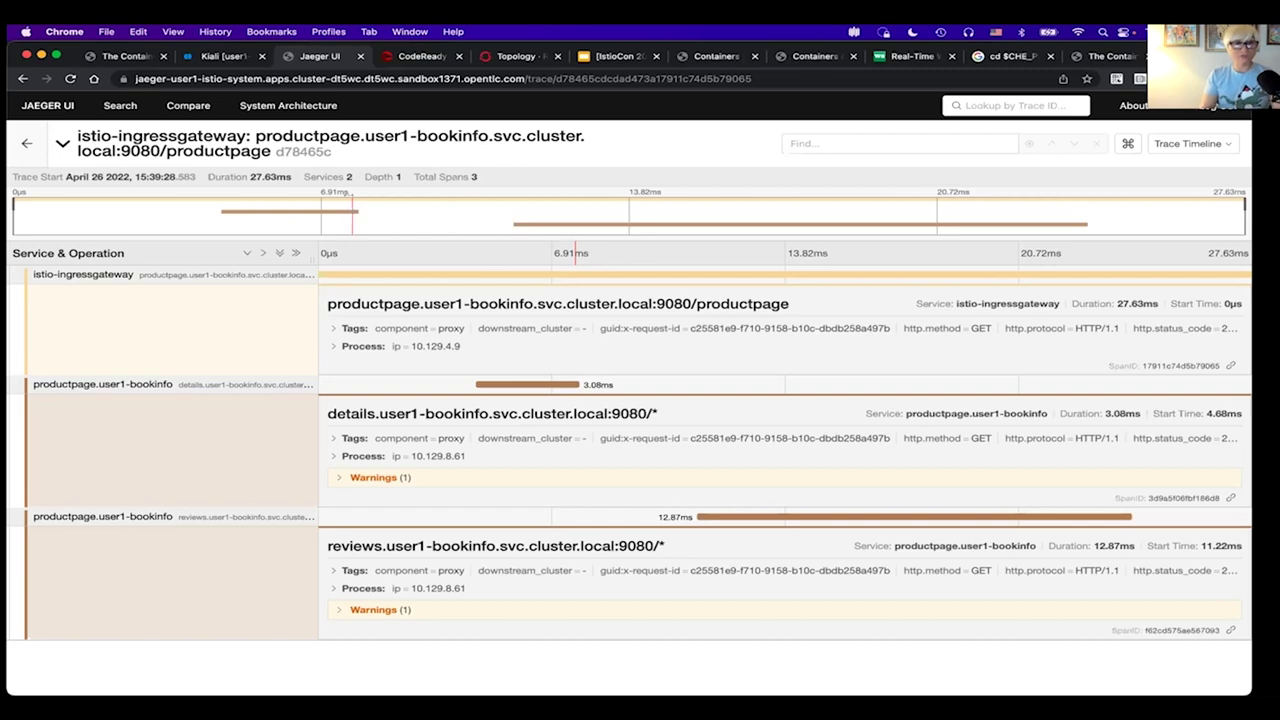
click(218, 56)
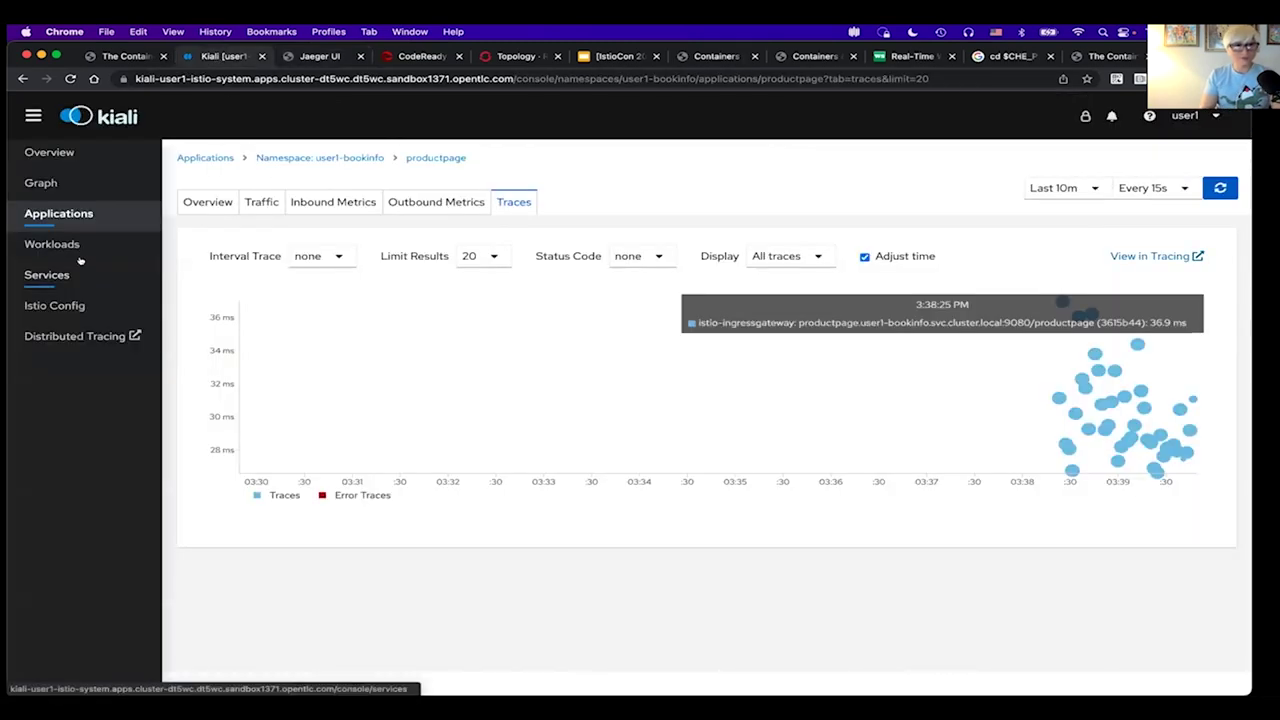
Review the productpage-v1 workload's traffic, logs, and inbound and outbound metrics.
click(52, 244)
click(254, 358)
click(261, 201)
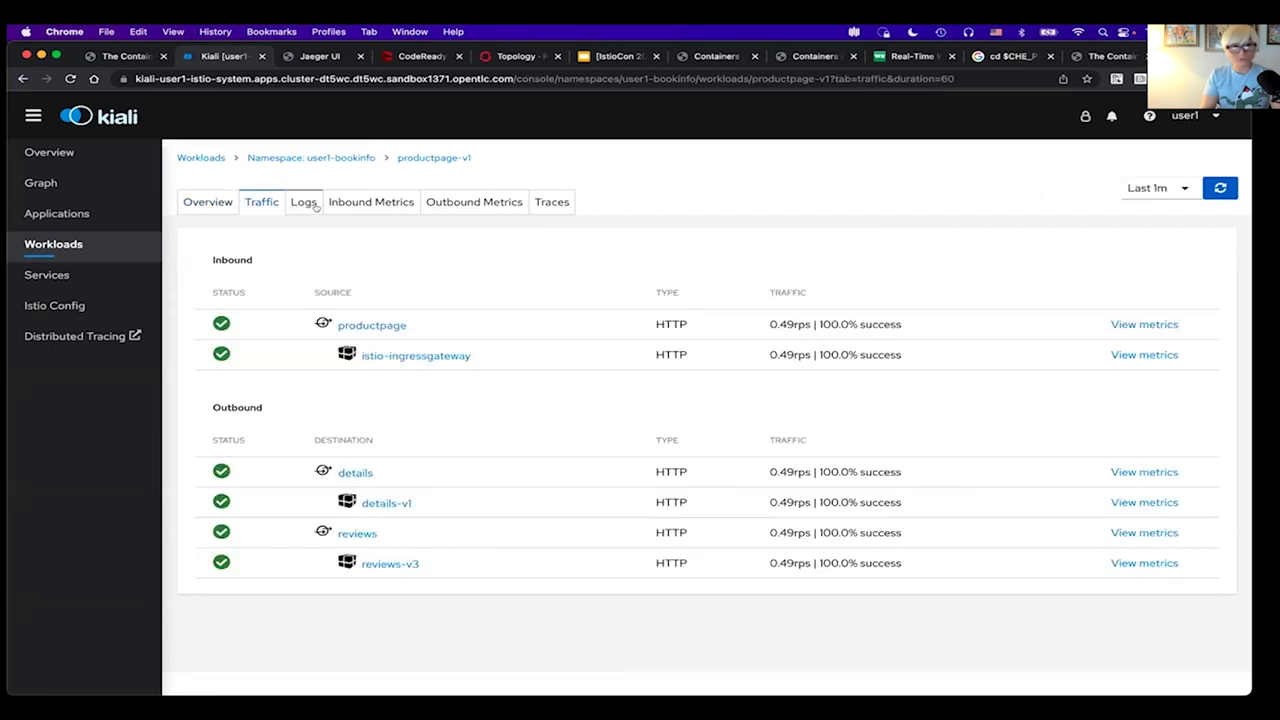
click(301, 203)
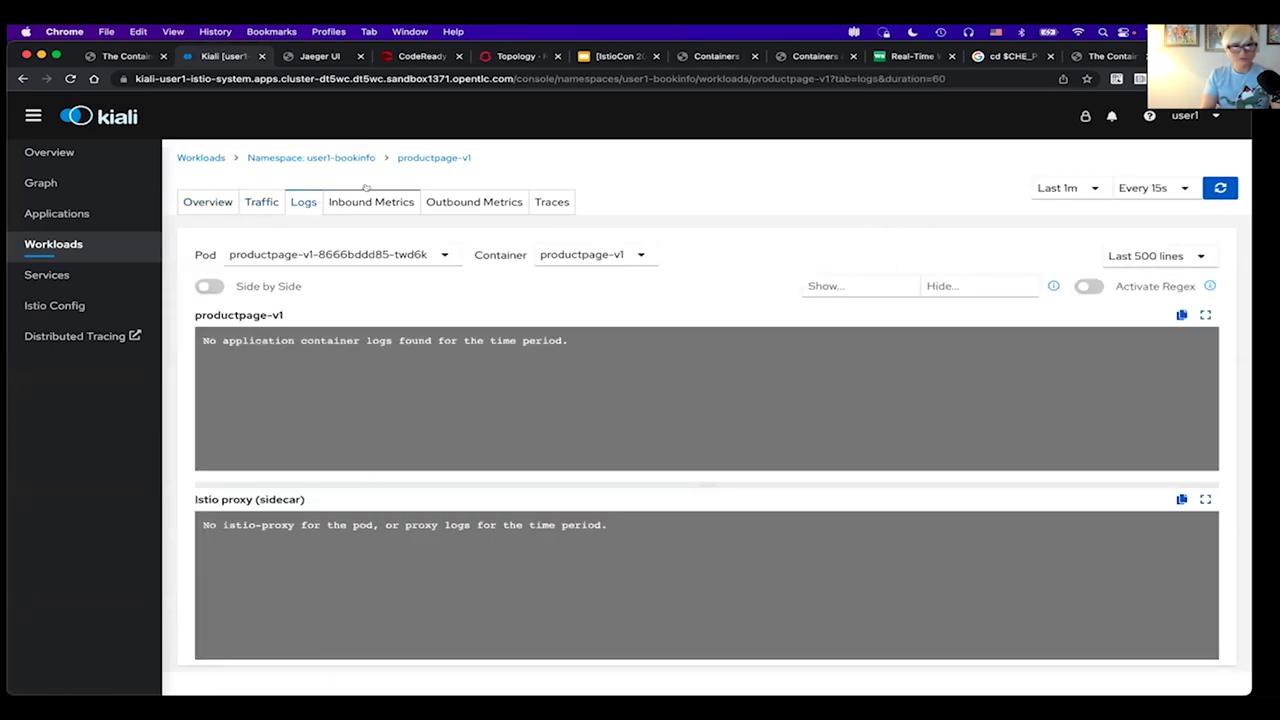
click(368, 197)
click(441, 200)
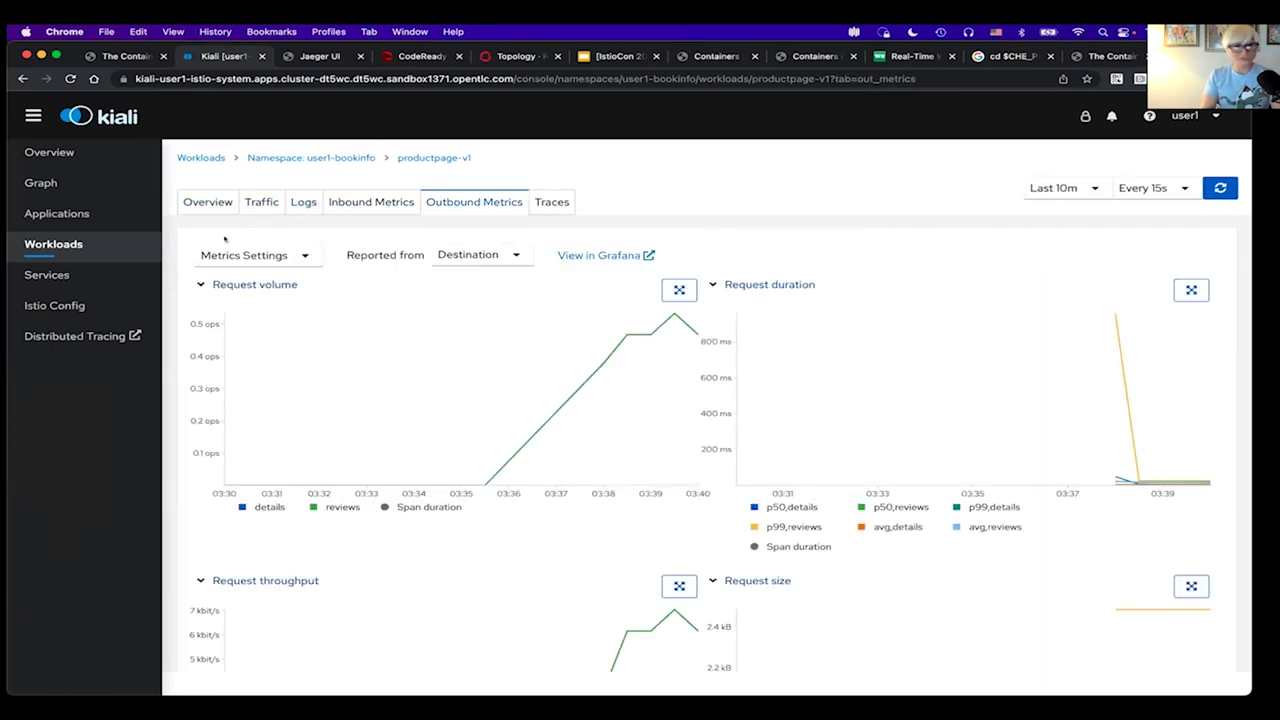
View the productpage service and the bookinfo-gateway Istio config YAML.
click(98, 268)
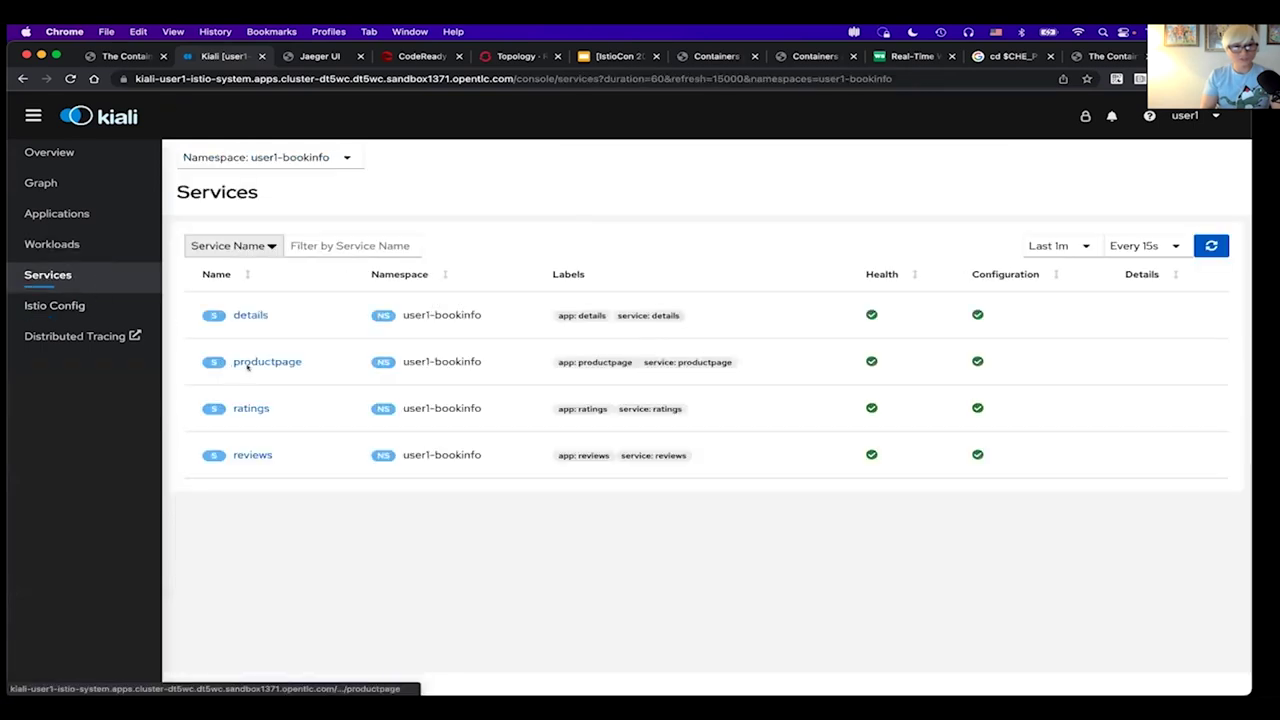
click(245, 364)
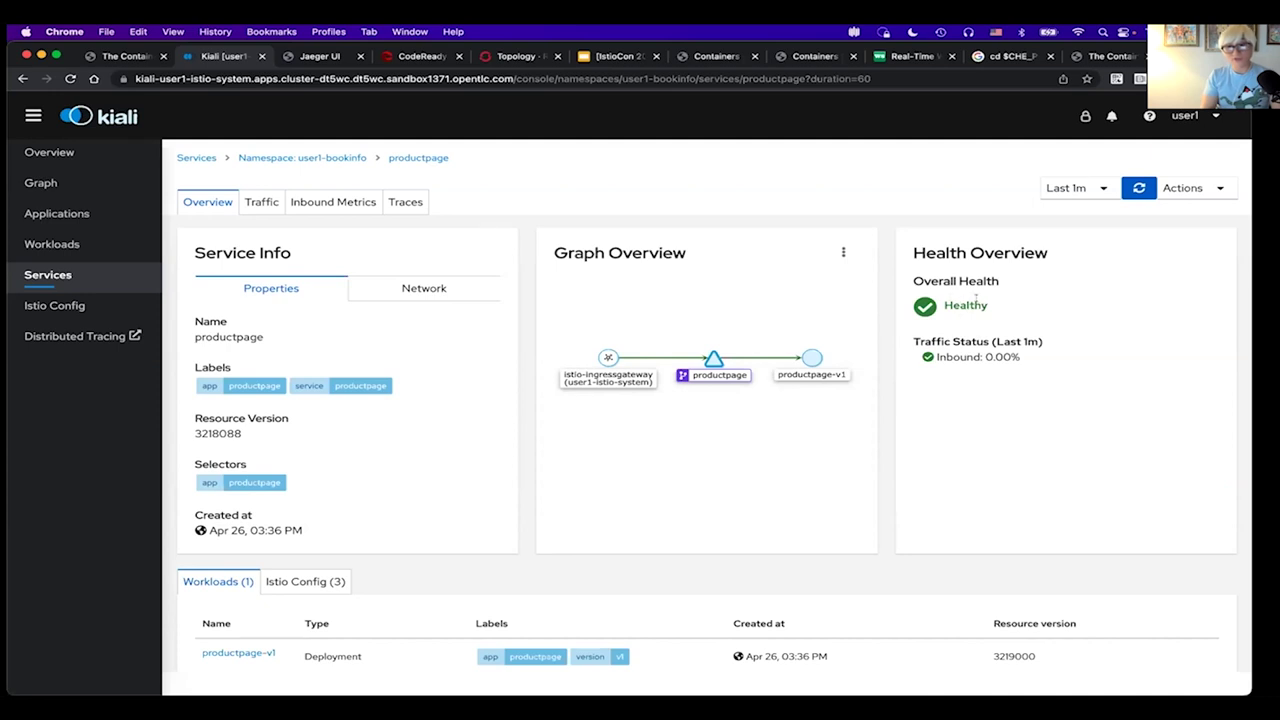
click(58, 305)
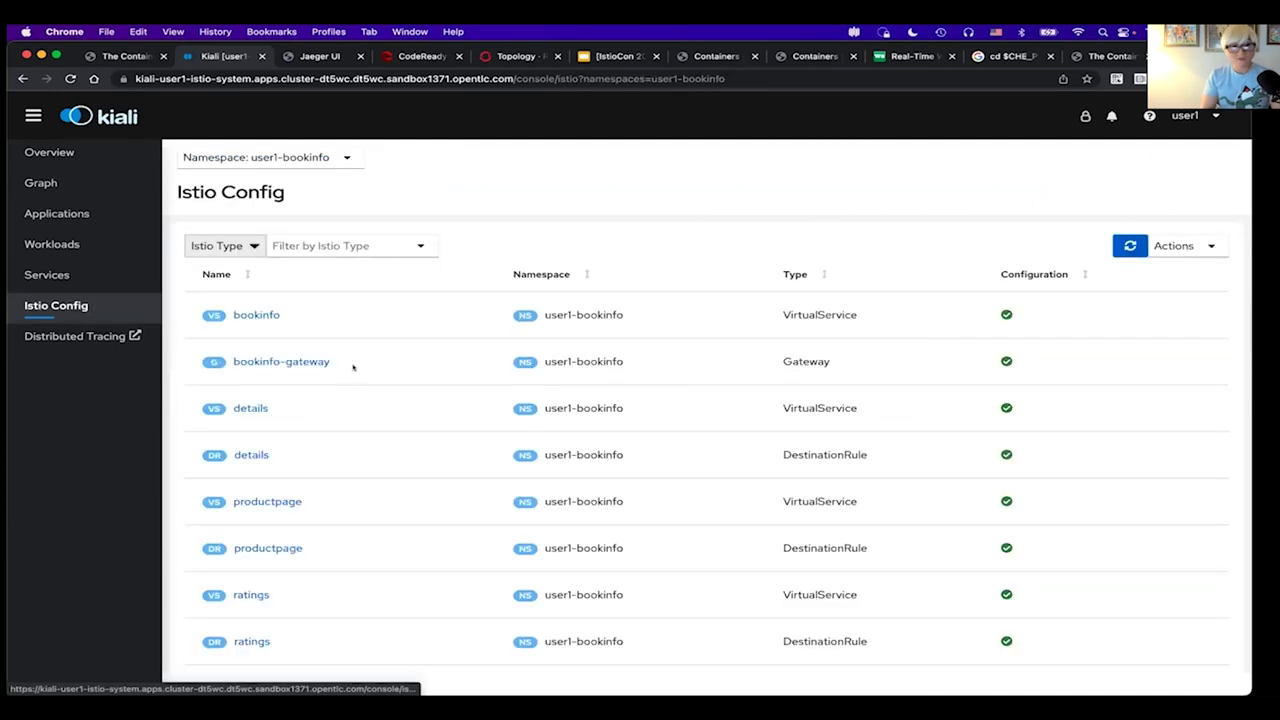
click(281, 361)
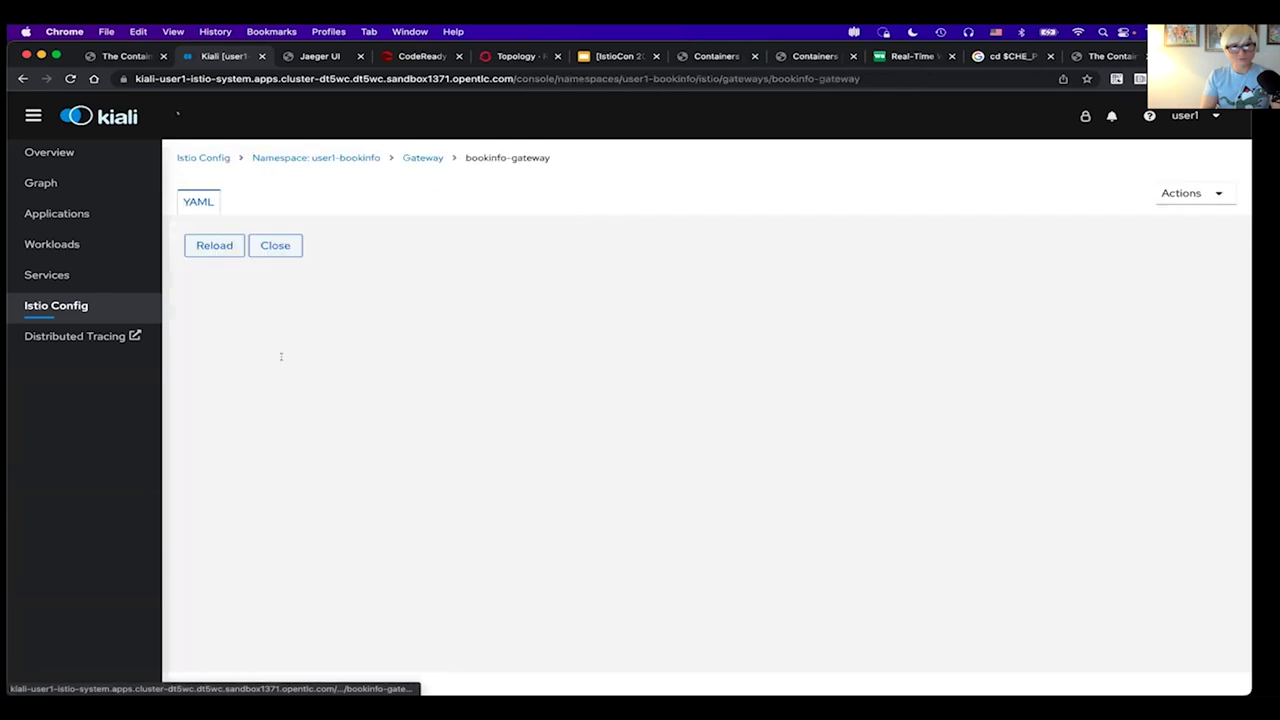
drag(367, 500, 170, 243)
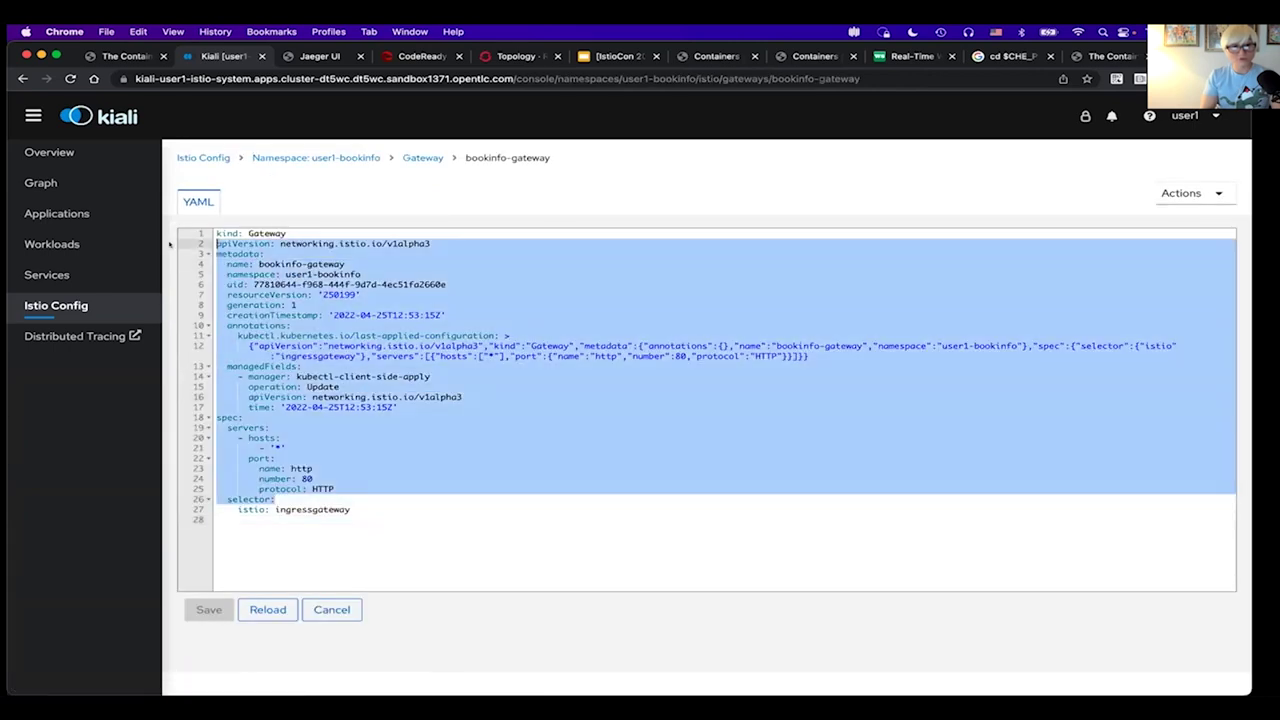
Compare it with bookinfo-gateway.yaml in CodeReady, then go back to the workshop guide.
click(412, 56)
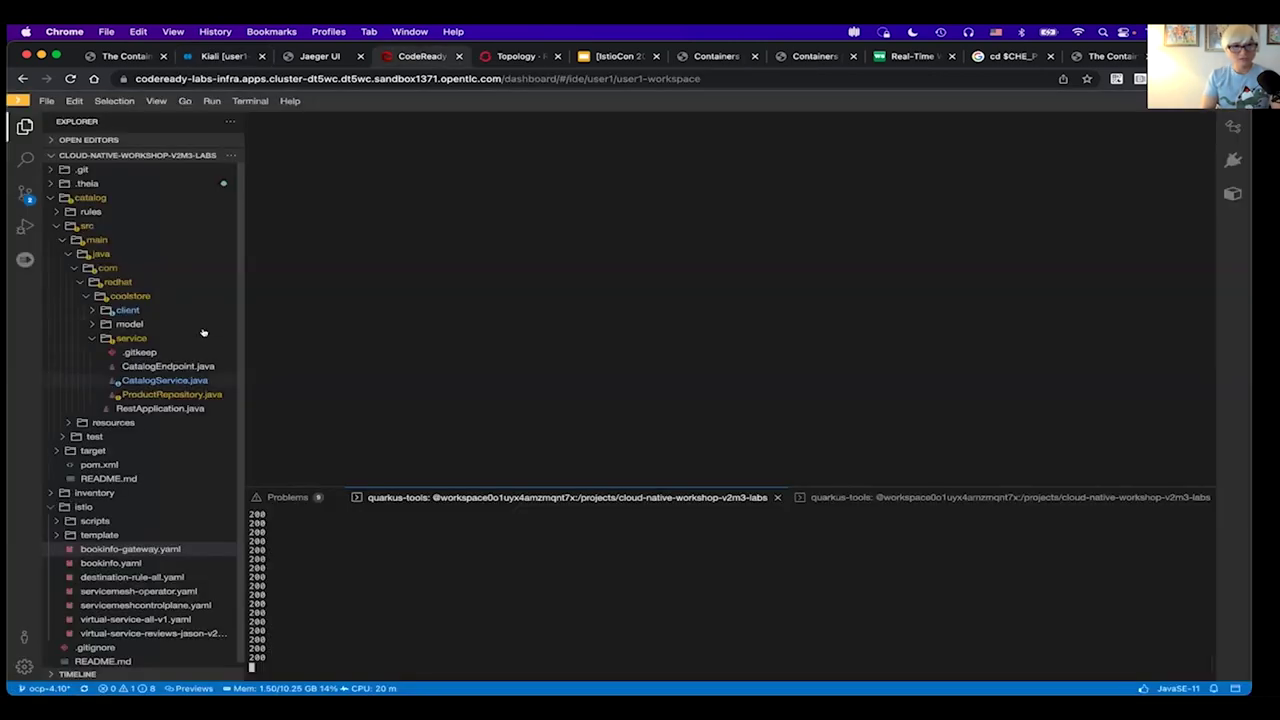
click(138, 549)
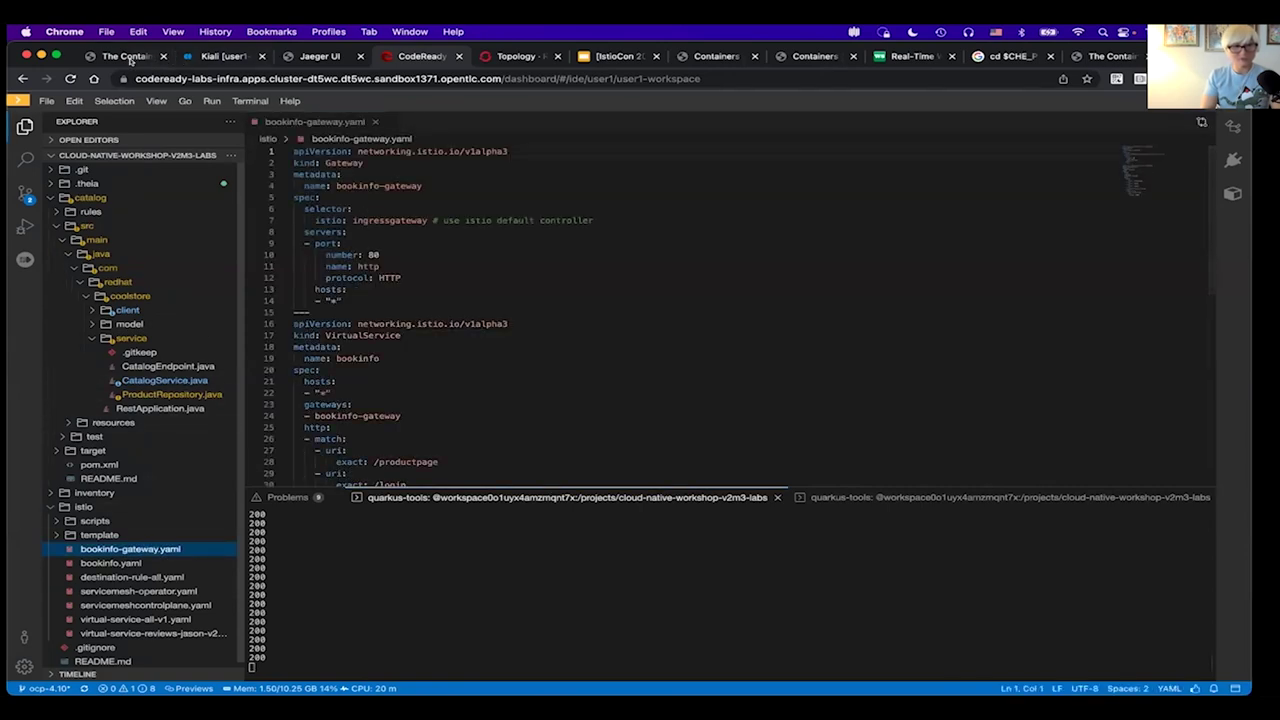
click(128, 57)
scroll(348, 358, down, 15)
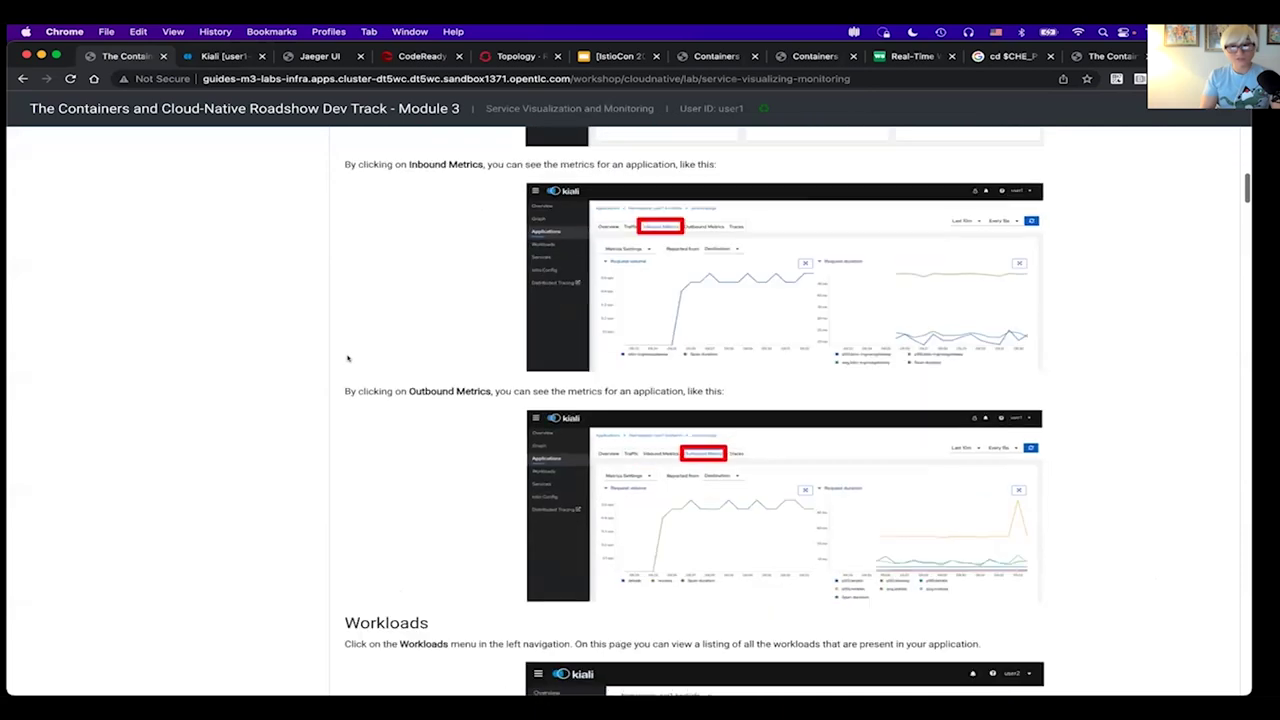
Scroll the guide past Distributed Tracing to section 3, Querying Metrics with Prometheus.
scroll(348, 358, down, 10)
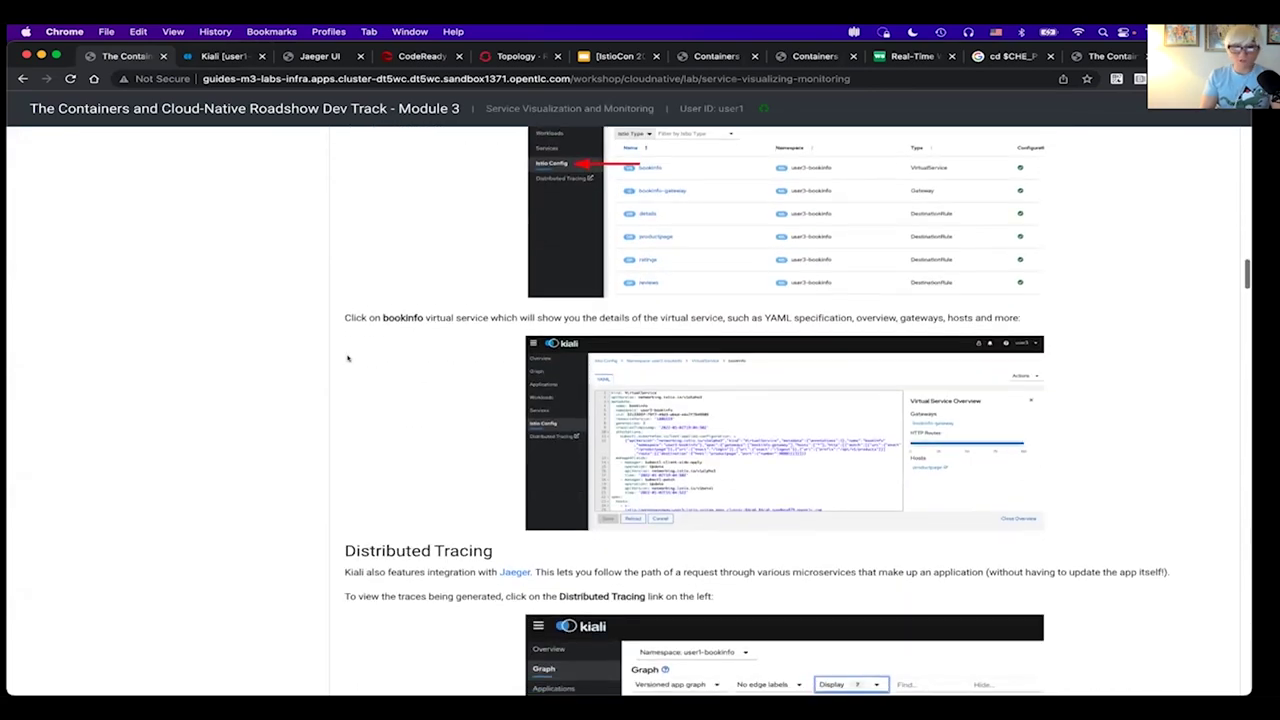
scroll(348, 358, down, 15)
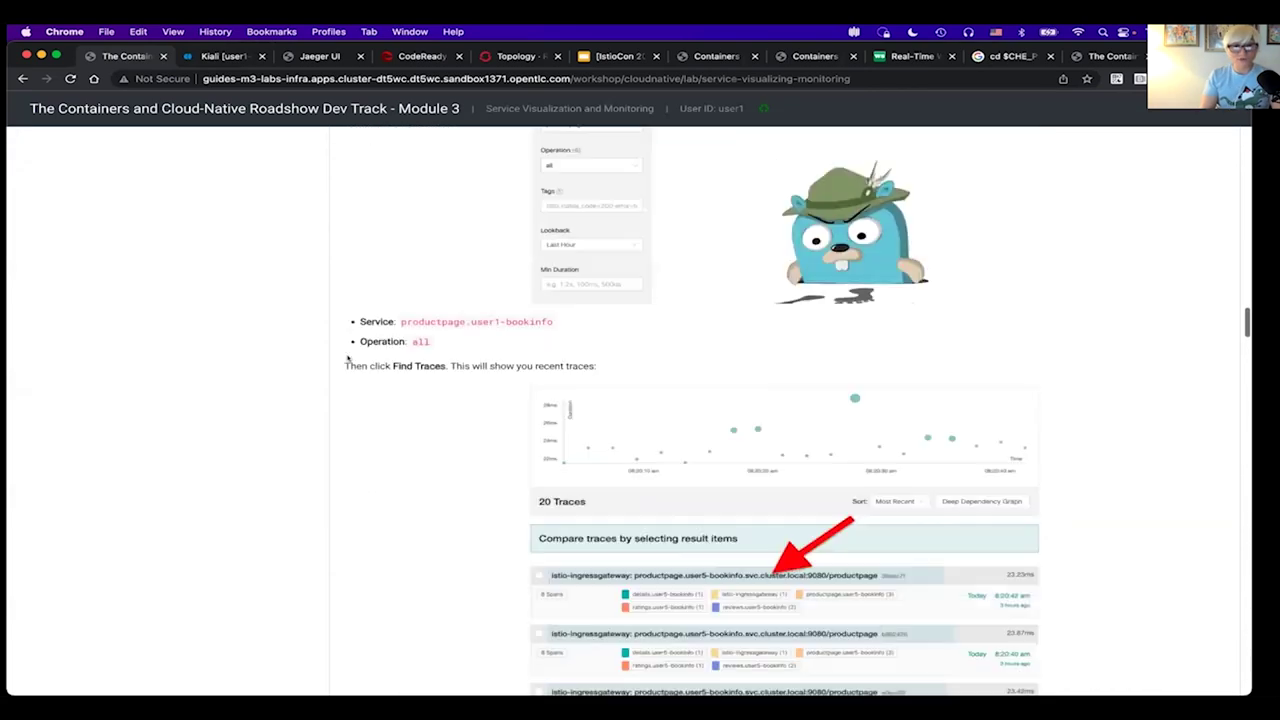
scroll(348, 358, down, 10)
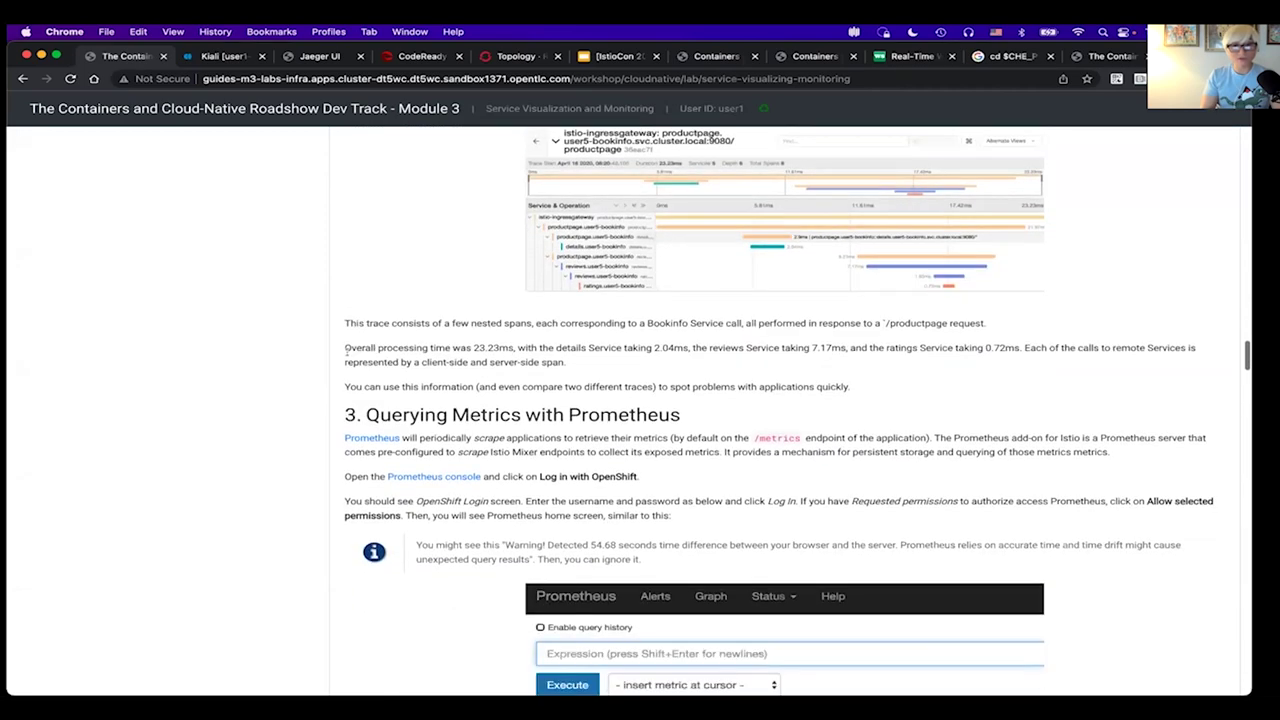
scroll(348, 358, down, 3)
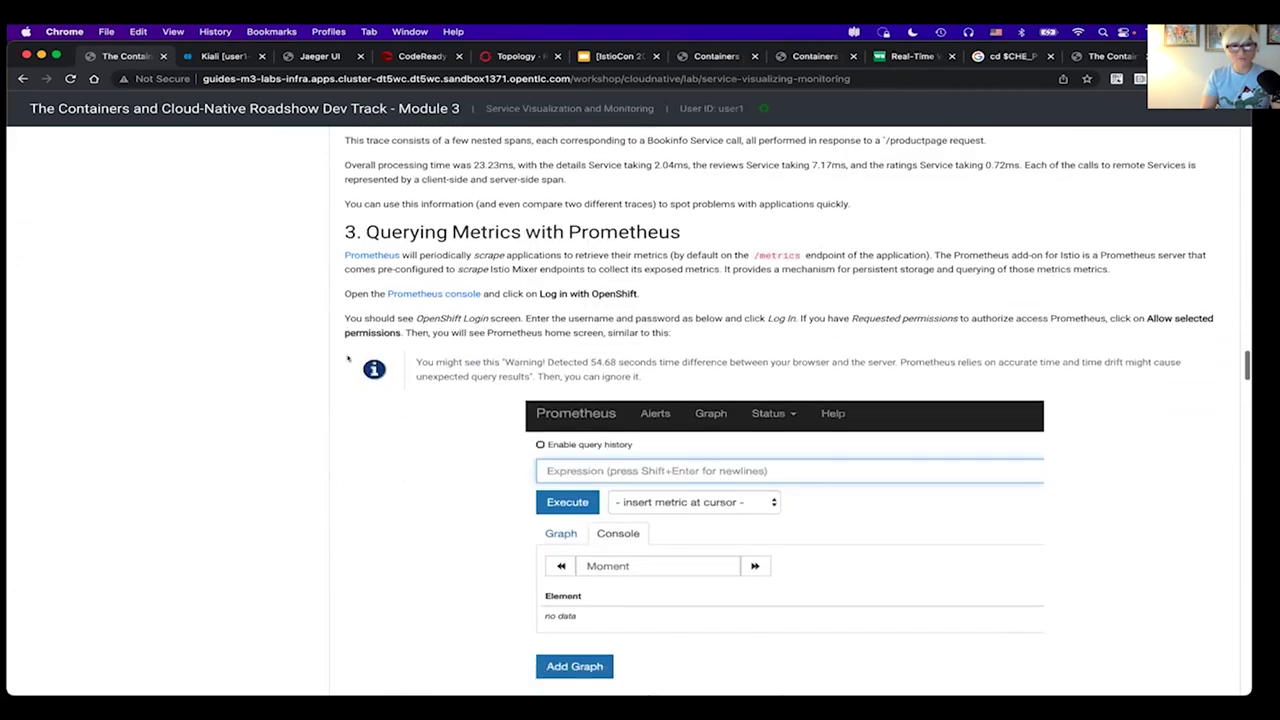
Log in to the Prometheus console through OpenShift with the lab user's credentials.
click(428, 286)
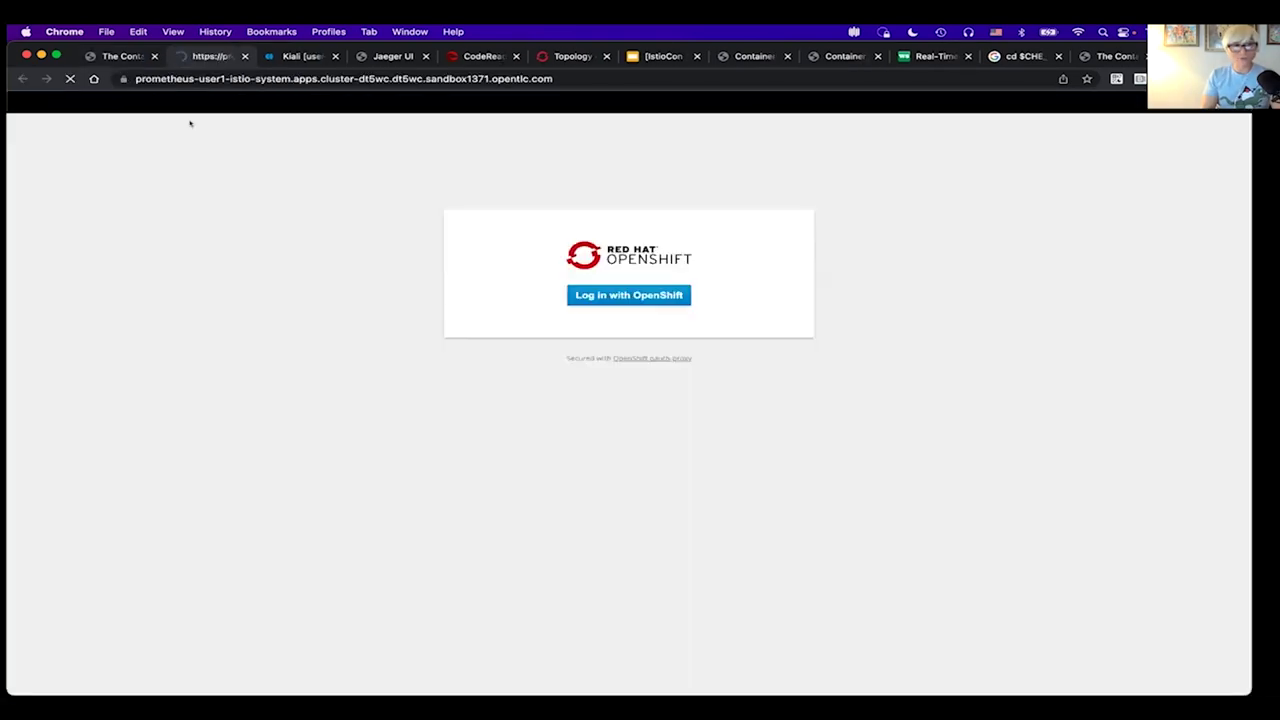
click(636, 296)
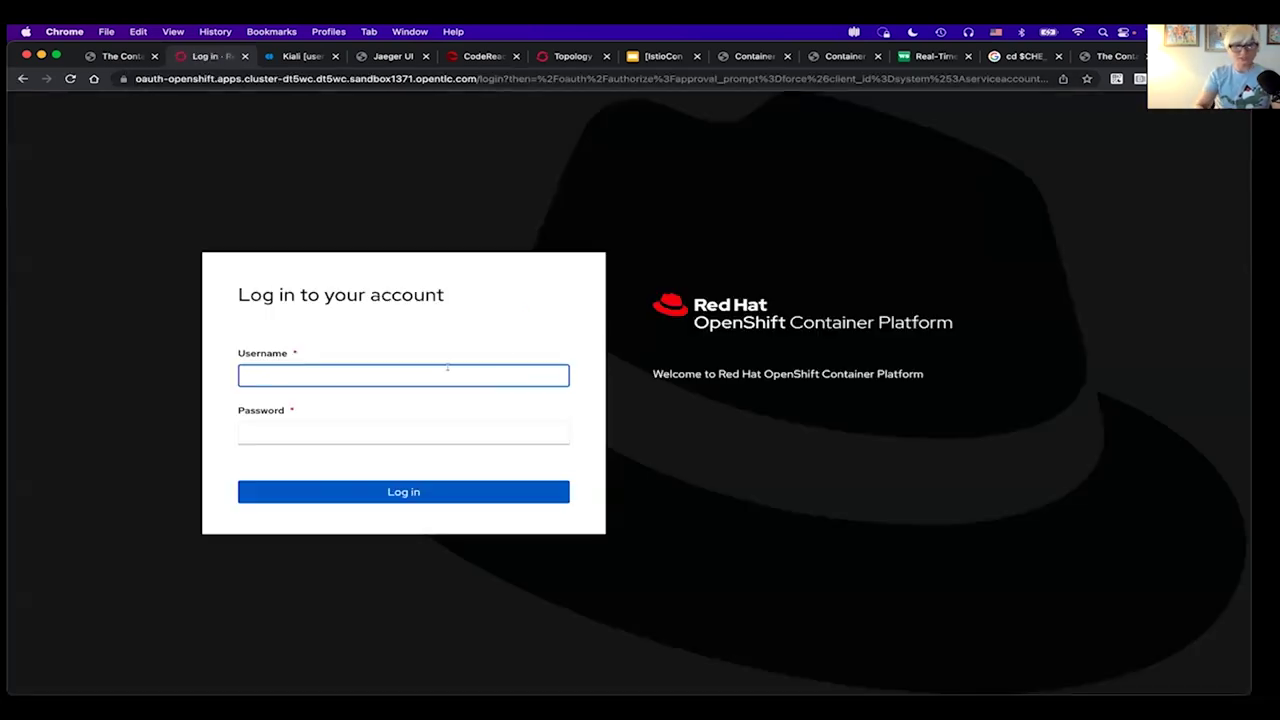
text(user1)
key(Tab)
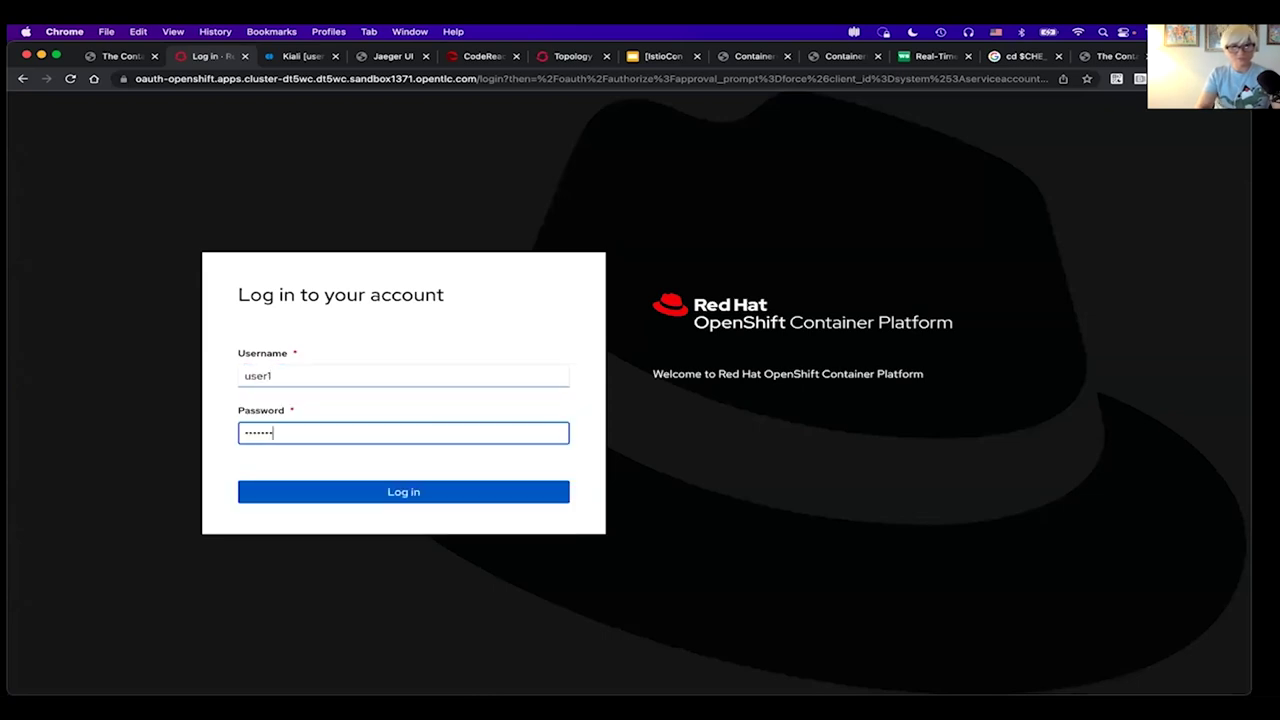
key(Return)
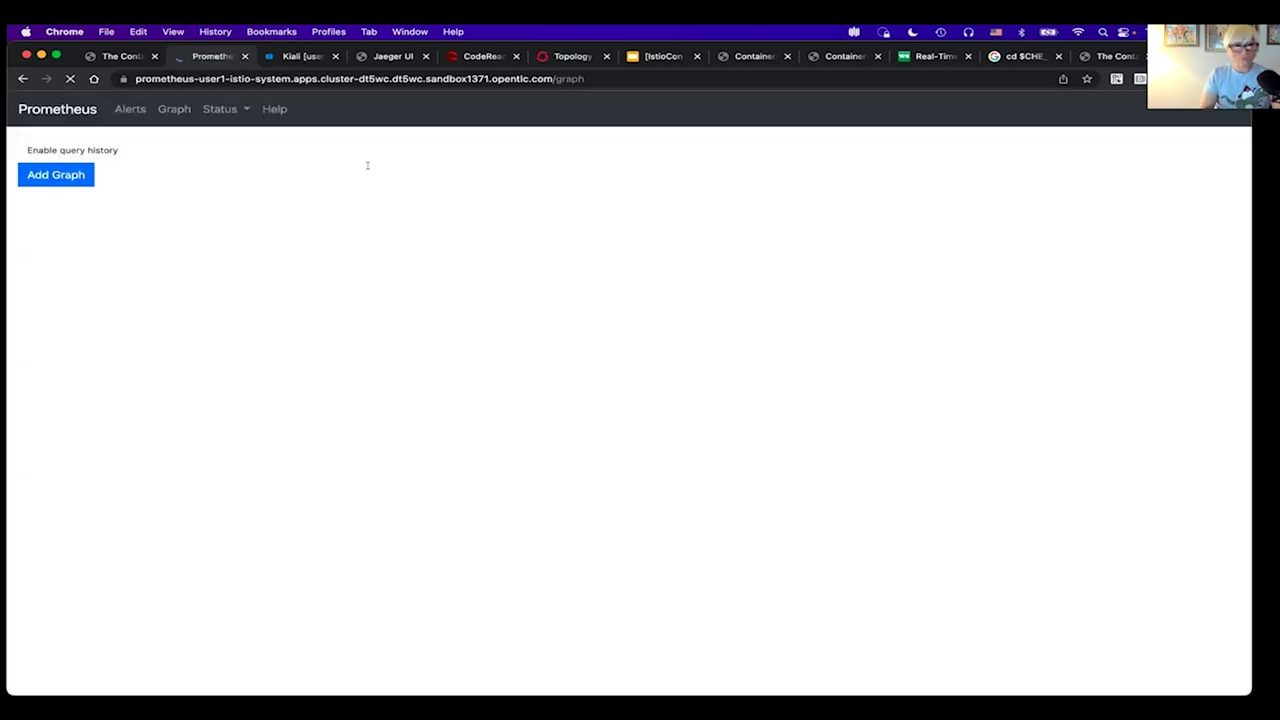
Run the istio_request_duration_milliseconds_count query copied from the guide.
click(122, 56)
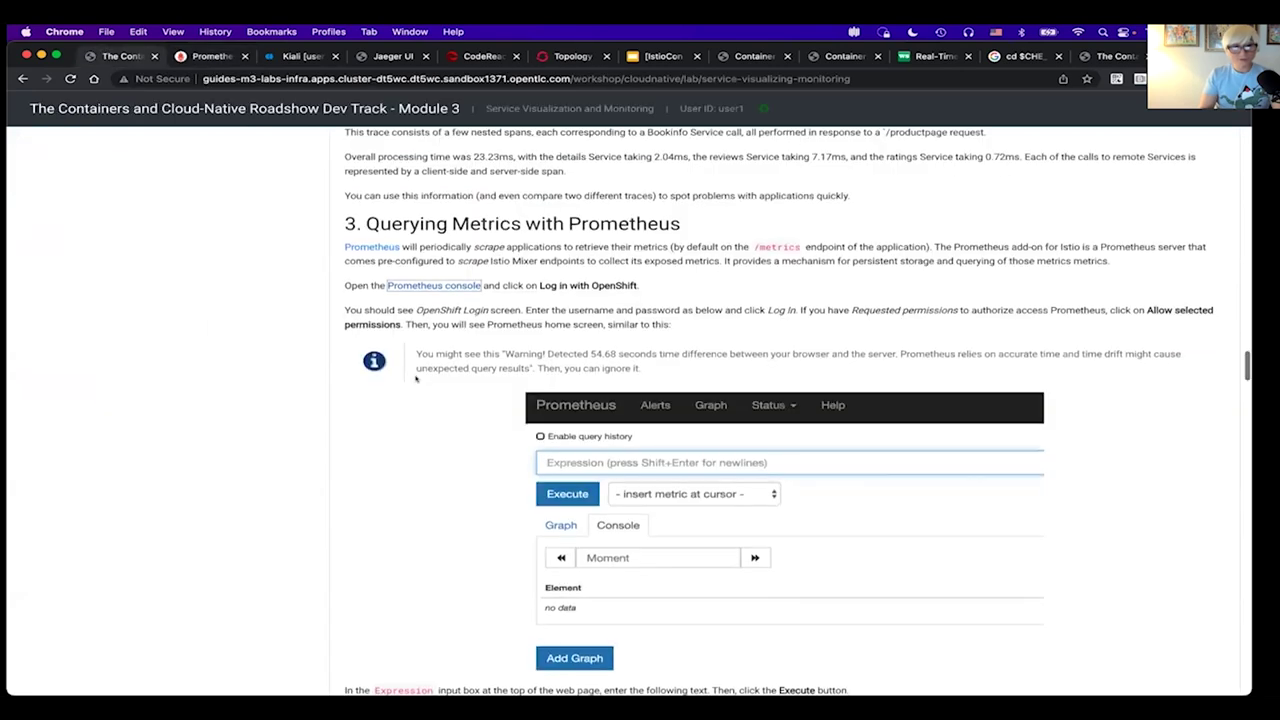
scroll(414, 380, down, 5)
click(433, 432)
key(super+c)
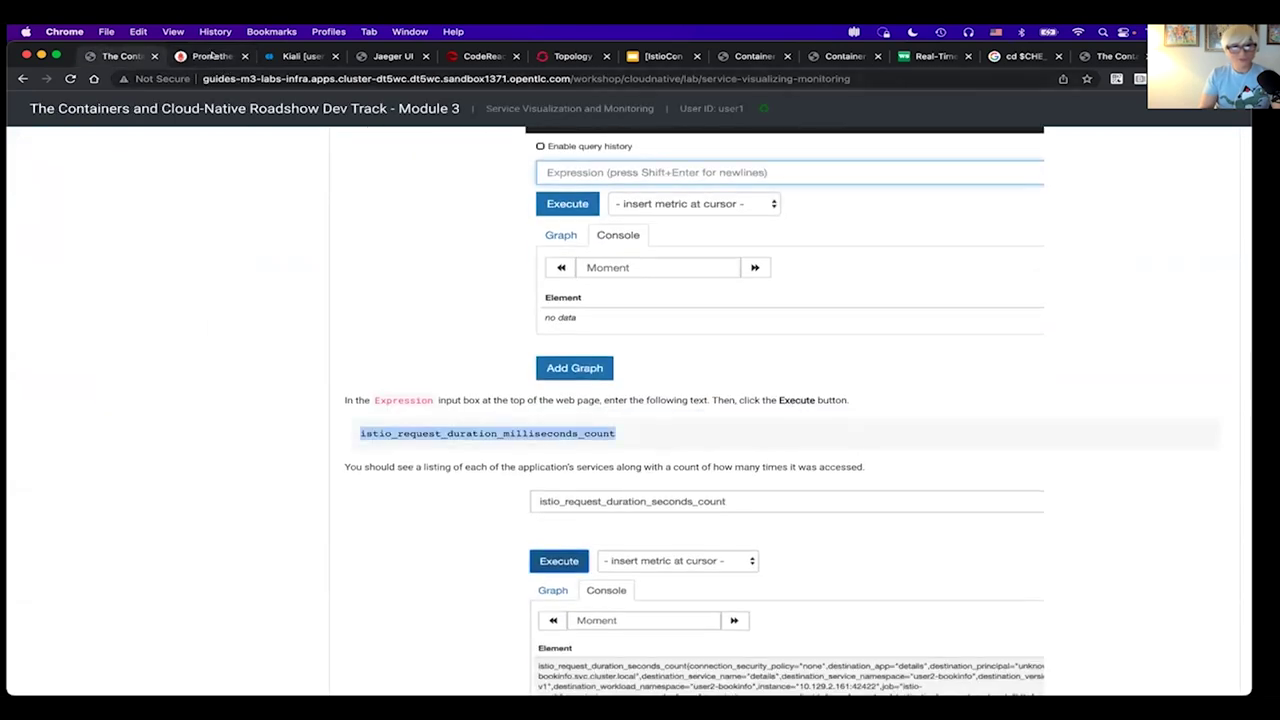
click(212, 56)
key(super+v)
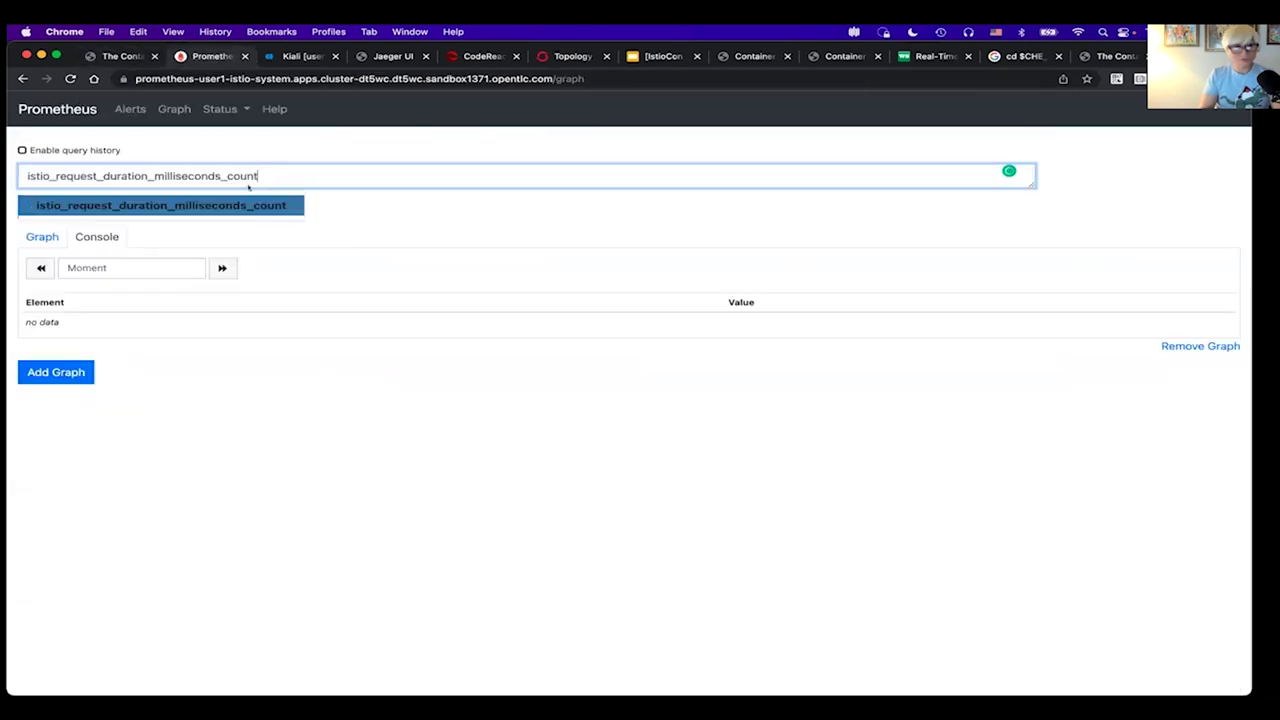
click(240, 205)
click(43, 207)
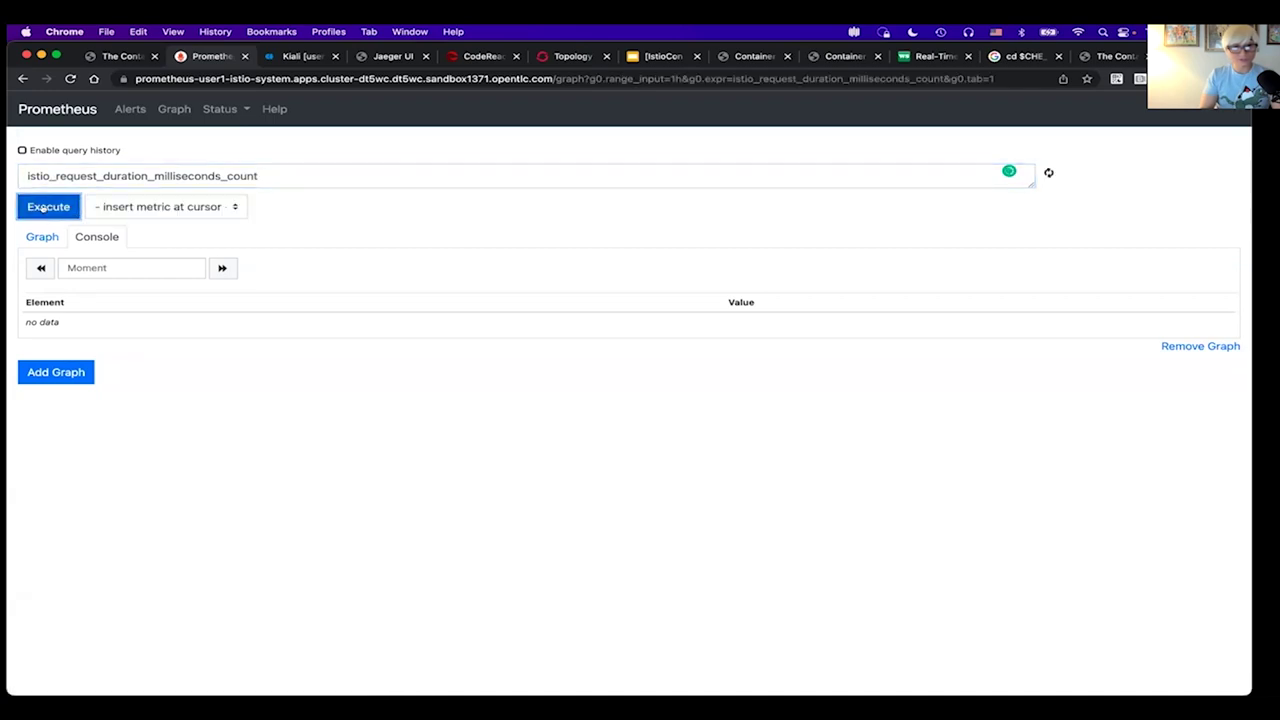
Show the query results as a graph over a 5m time range.
scroll(843, 452, down, 2)
scroll(600, 400, up, 2)
click(50, 249)
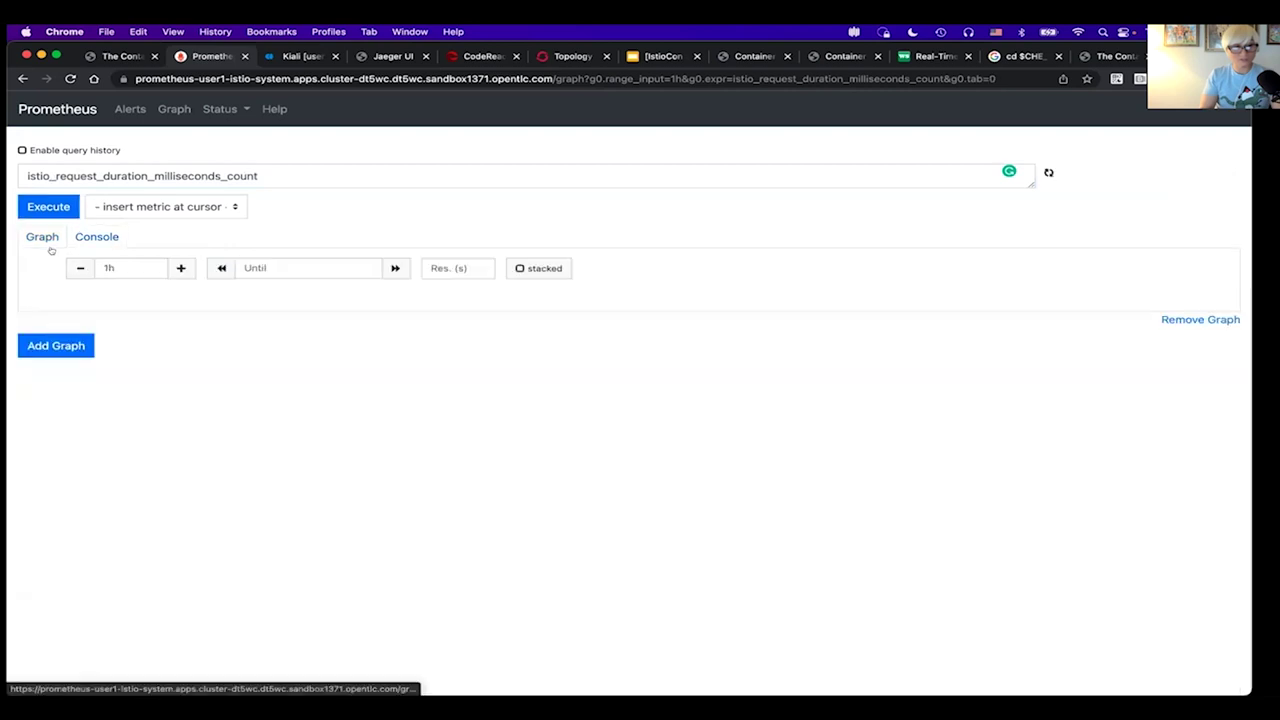
click(79, 269)
click(78, 269)
click(78, 269)
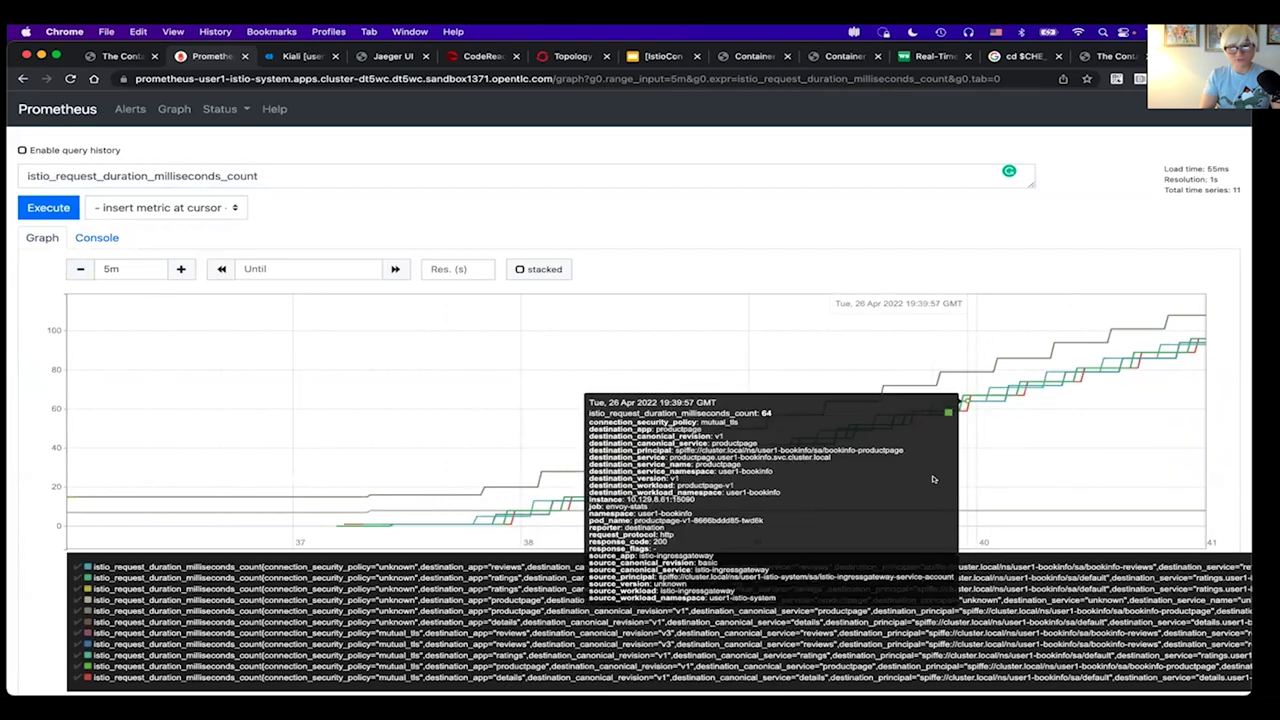
Replace it with the guide's productpage-filtered query and run it.
key(super+1)
scroll(519, 350, down, 10)
click(519, 350)
key(ctrl+c)
key(super+2)
key(ctrl+a)
key(ctrl+v)
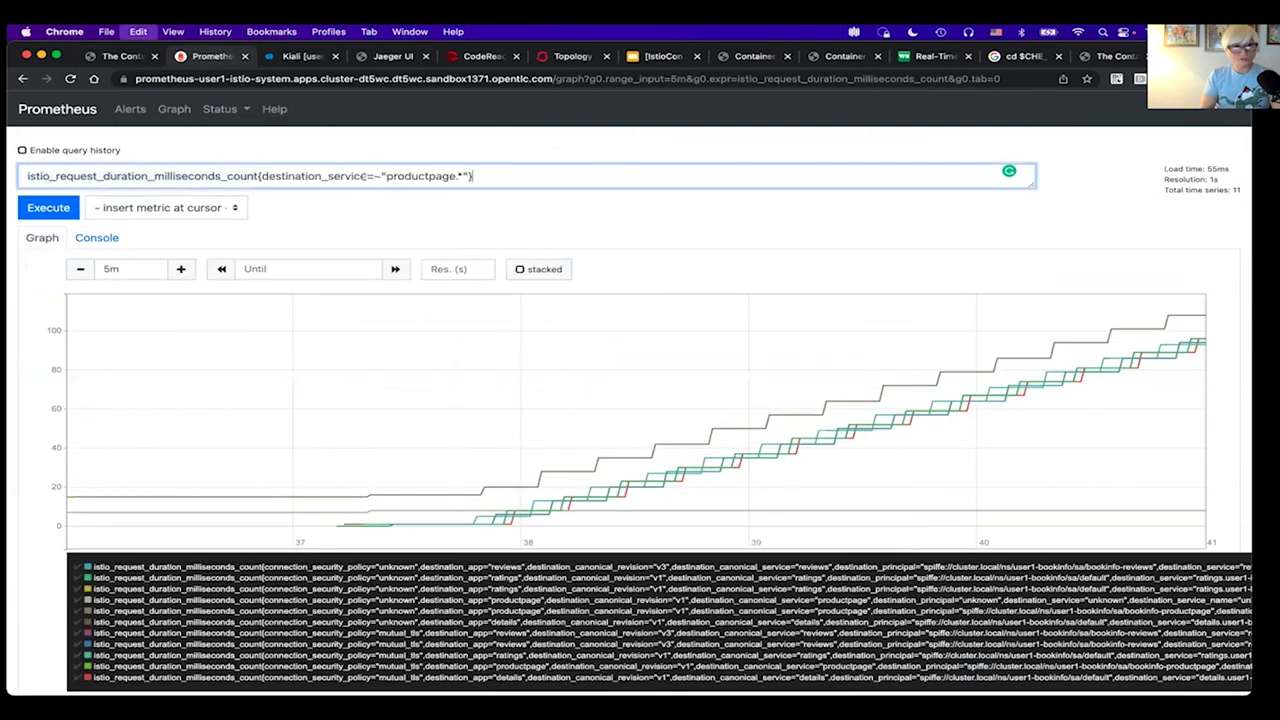
key(Return)
Run the guide's 5-minute rate query for productpage requests with response code 200.
key(super+1)
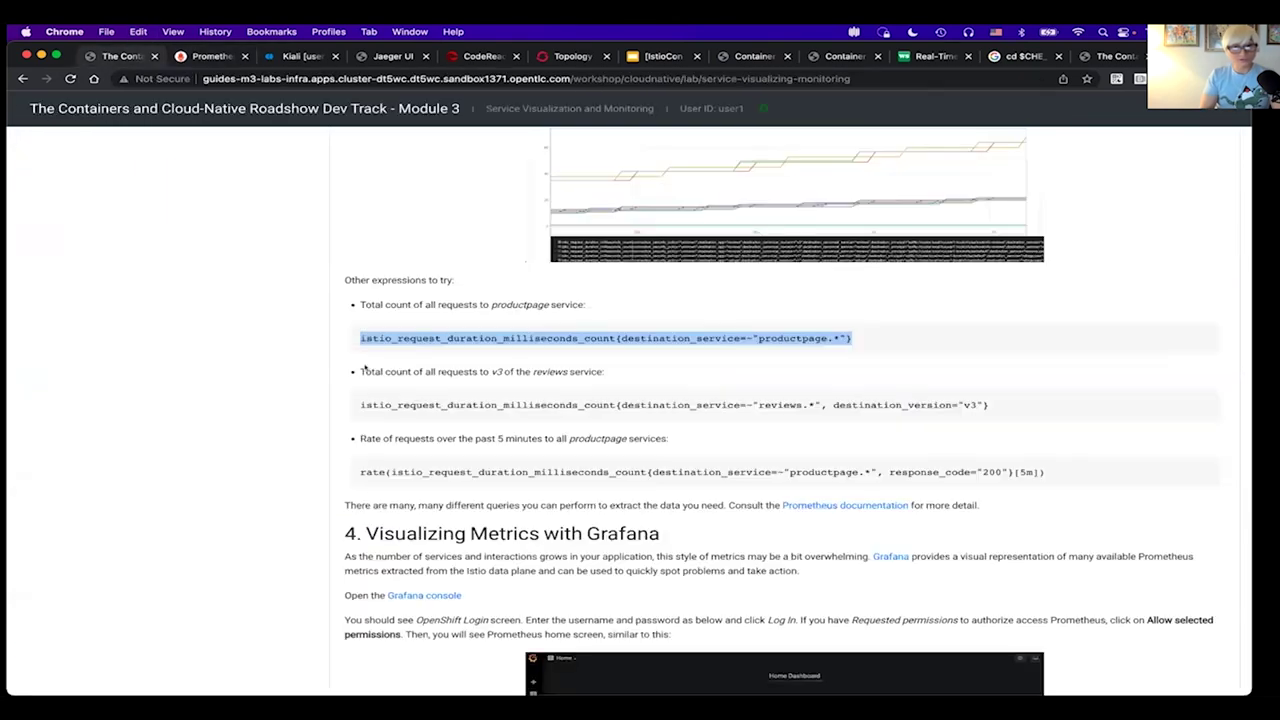
scroll(400, 350, down, 1)
click(420, 410)
key(super+2)
key(ctrl+a)
text(rate(istio_request_duration_milliseconds_count{destination_service=~"productpage.*", response_code="200"}[5m]))
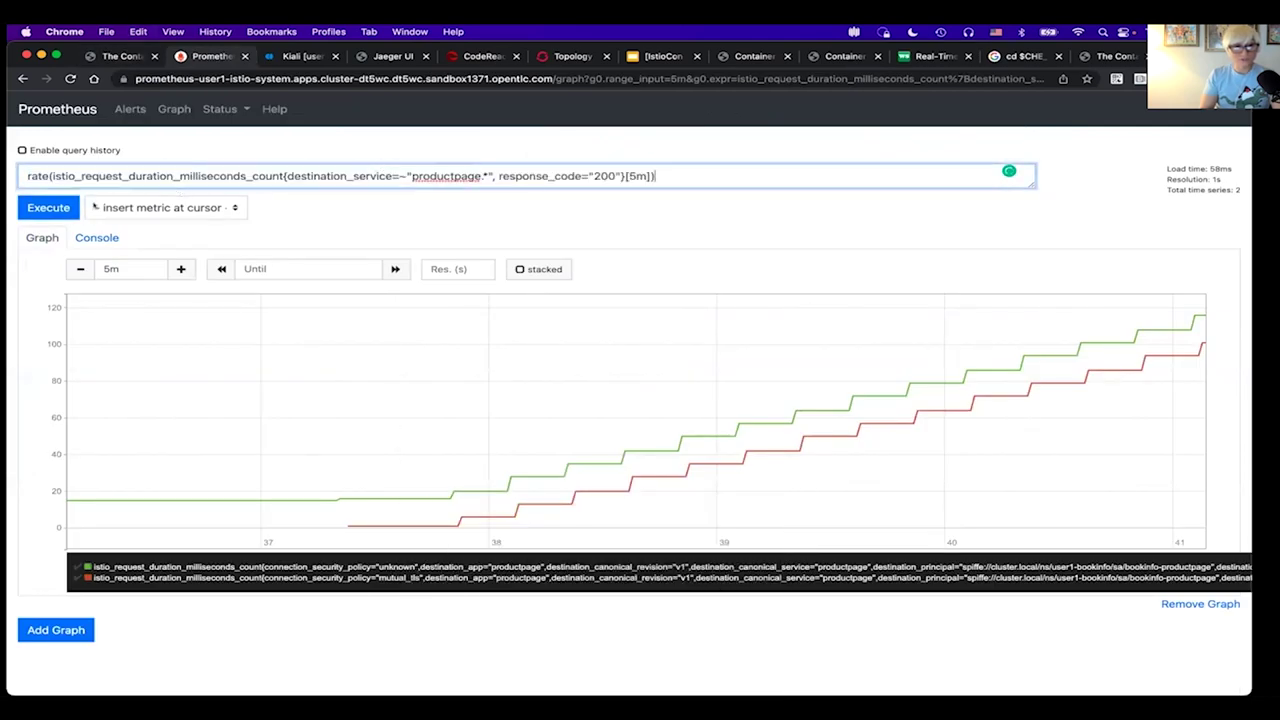
click(60, 208)
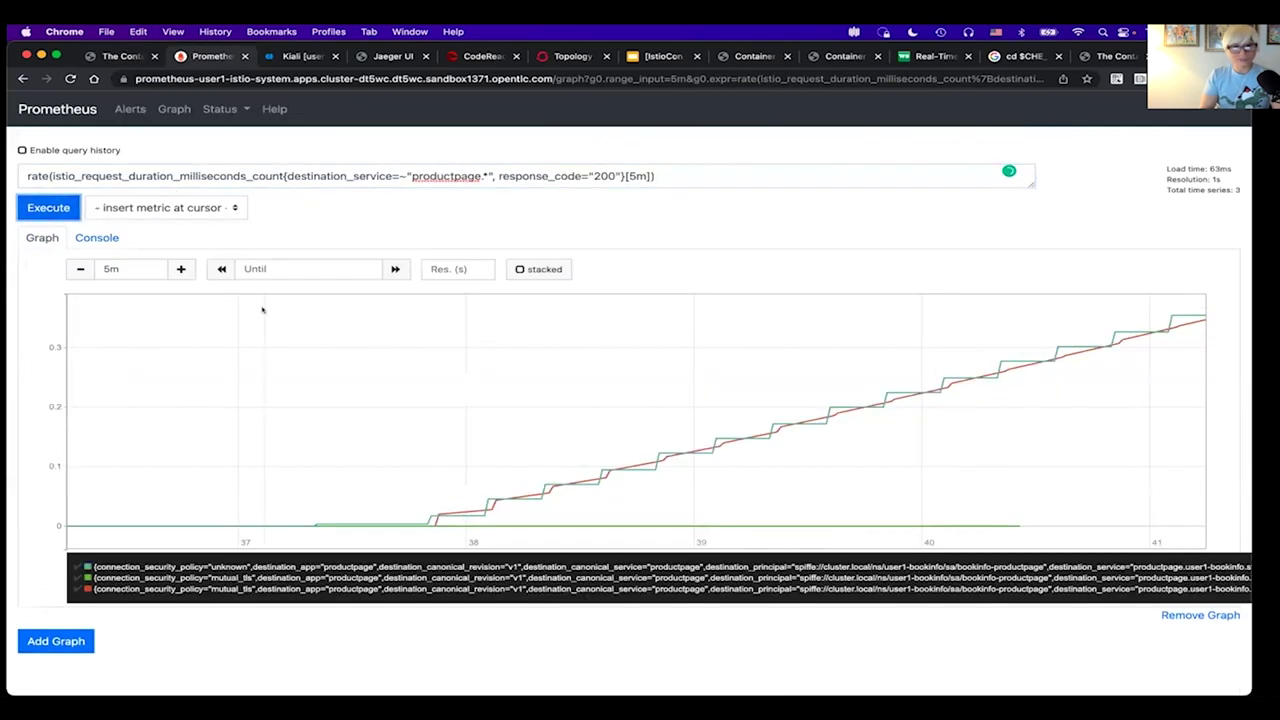
mouse_move(686, 514)
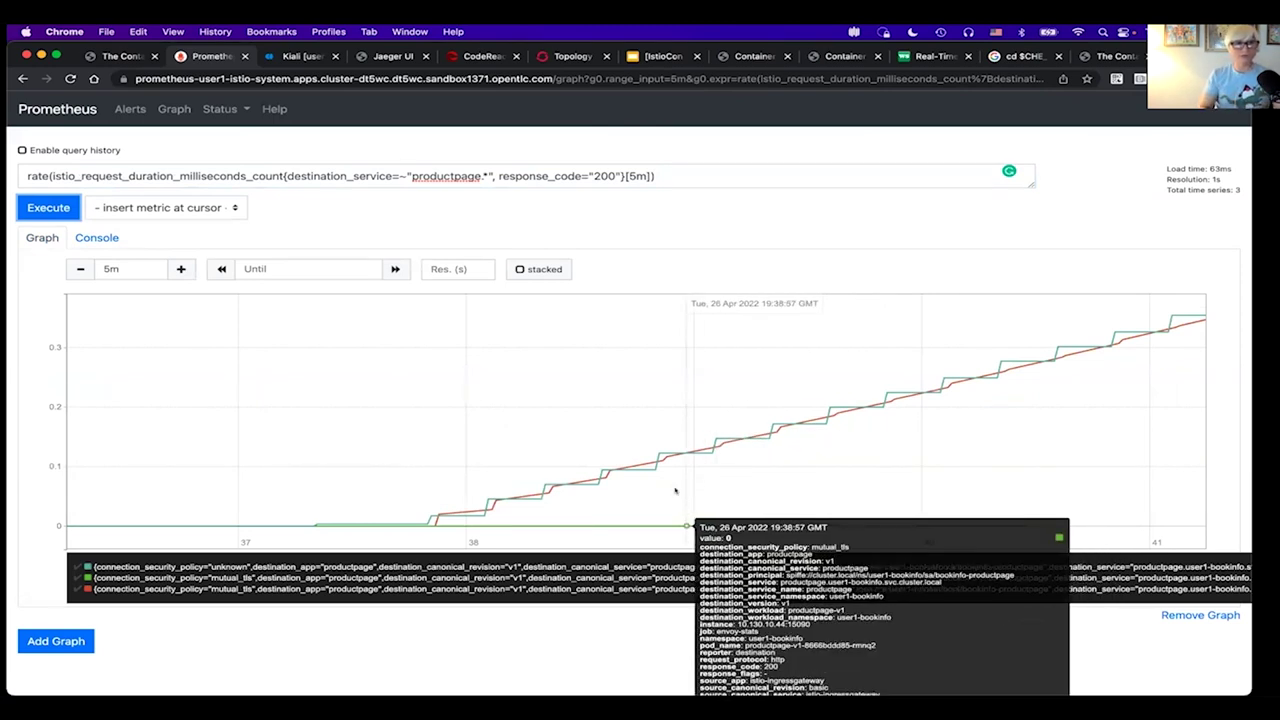
click(97, 55)
Sign in to Grafana through OpenShift with the lab user's username and password.
scroll(419, 270, down, 3)
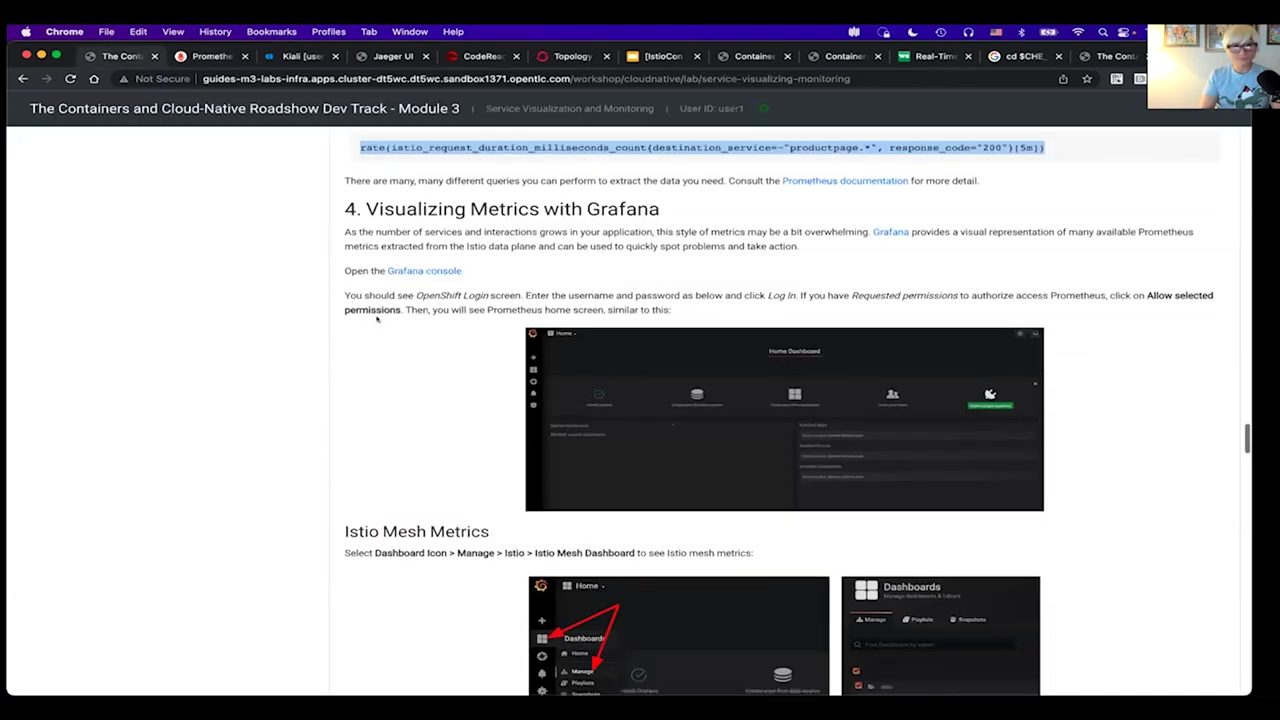
click(419, 270)
click(598, 297)
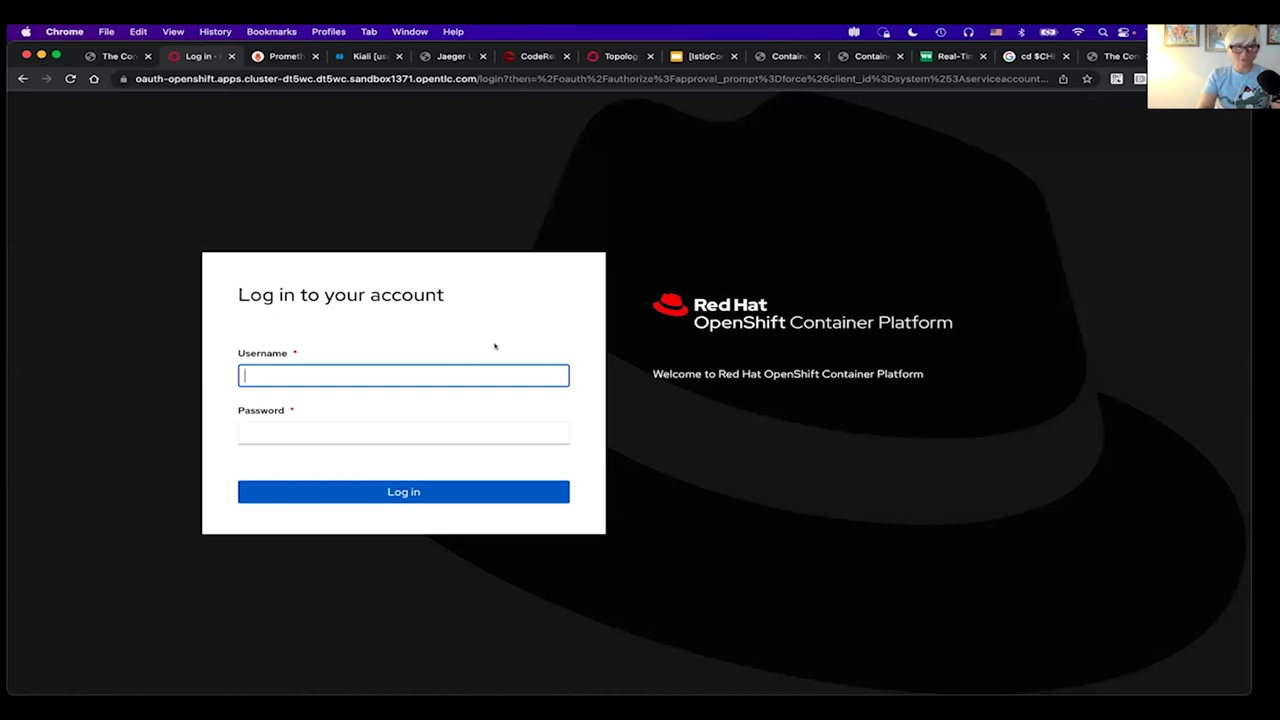
text(user1)
key(Tab)
key(Return)
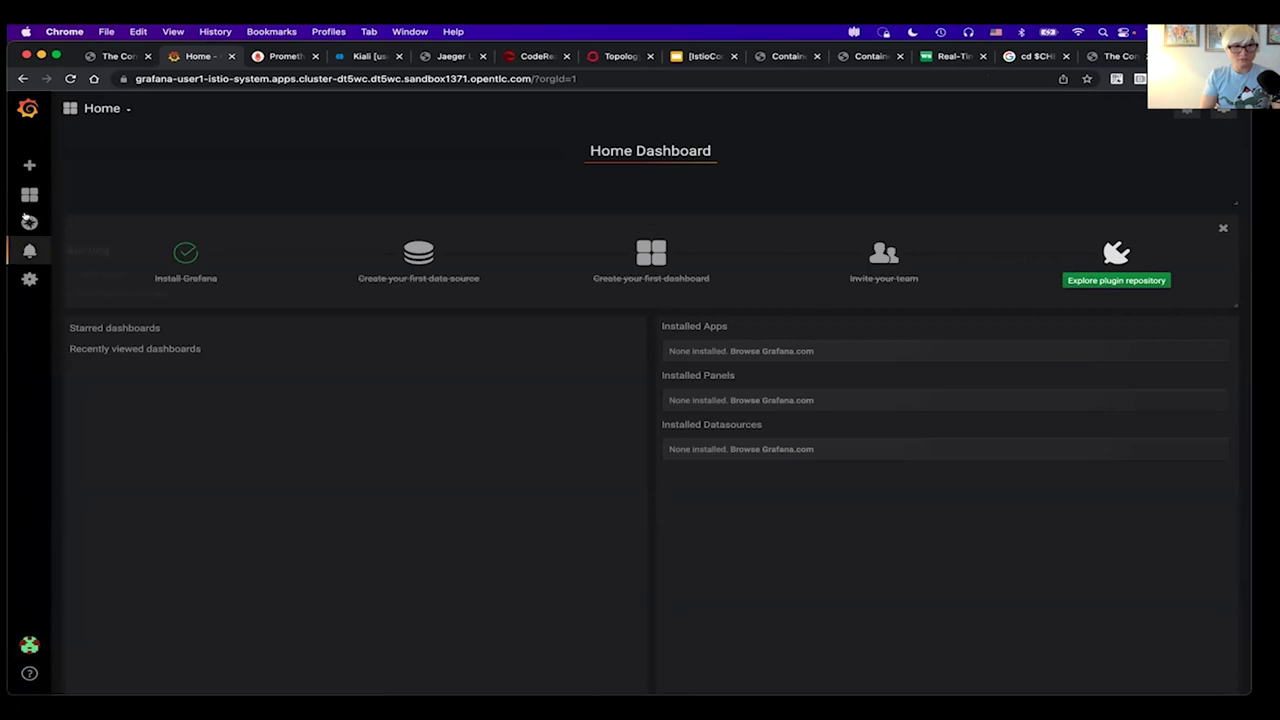
Open the Istio Service Dashboard from the istio folder and list its services.
mouse_move(28, 195)
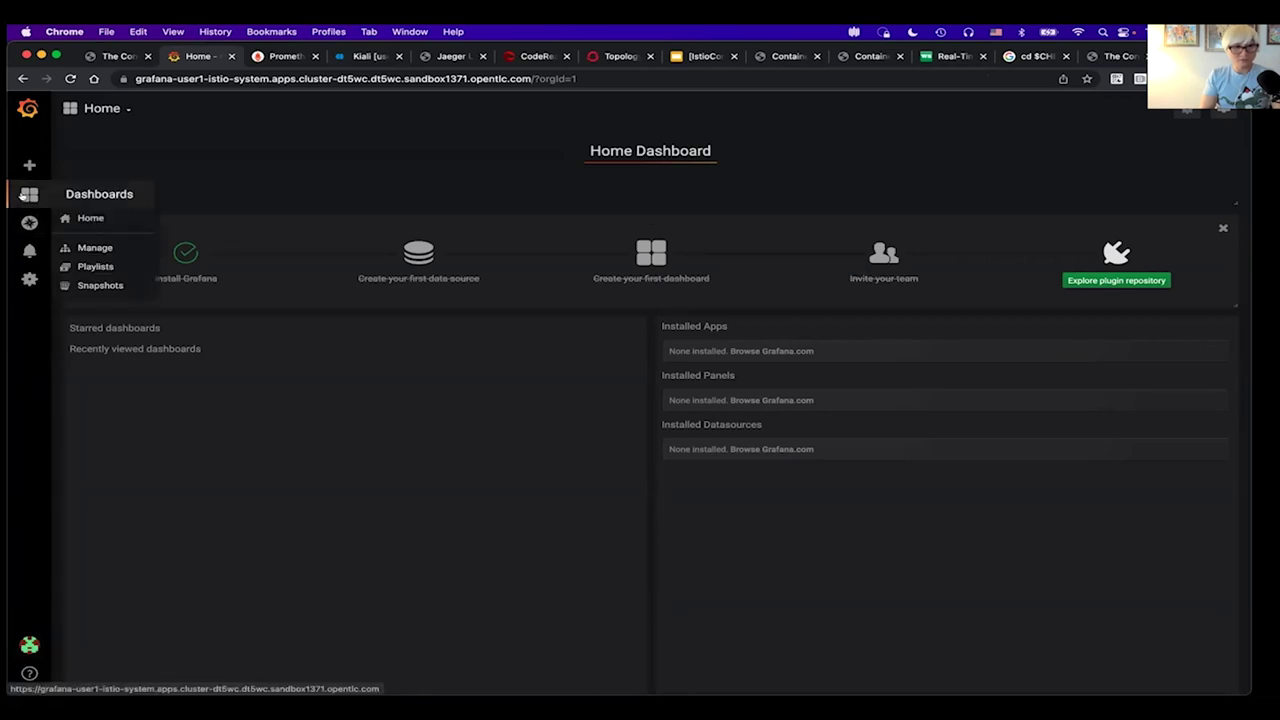
click(88, 247)
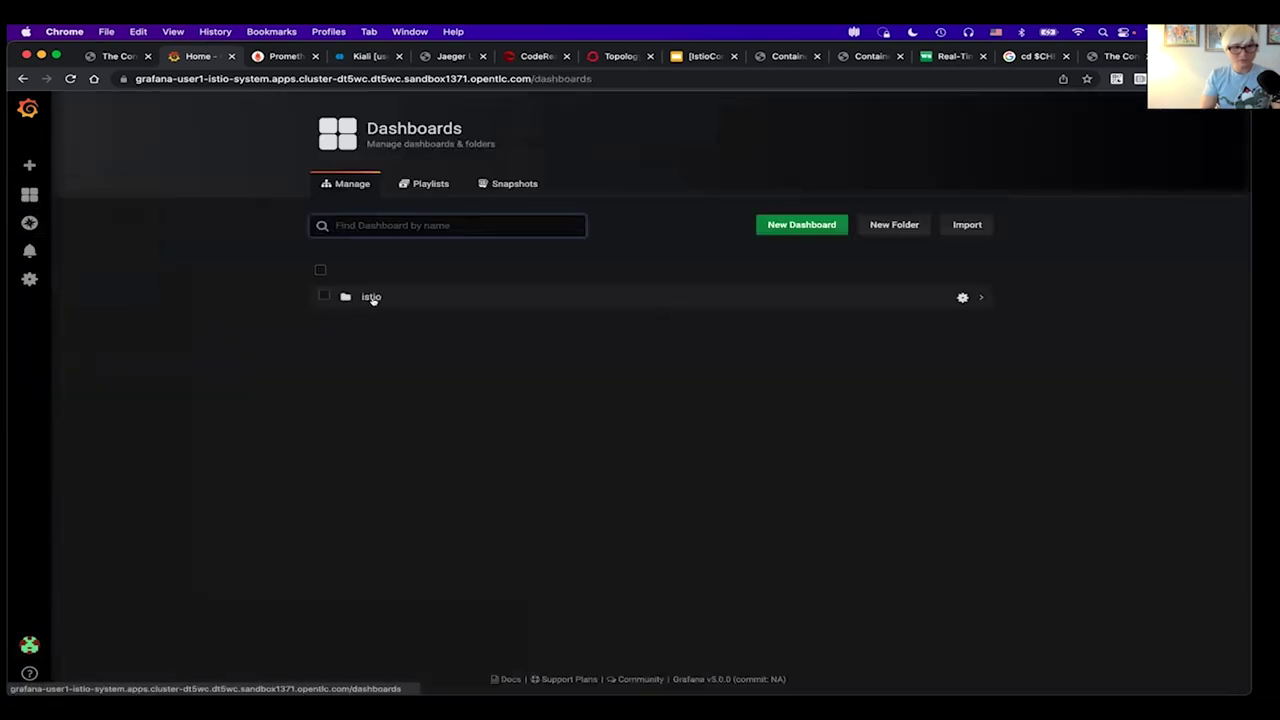
click(370, 297)
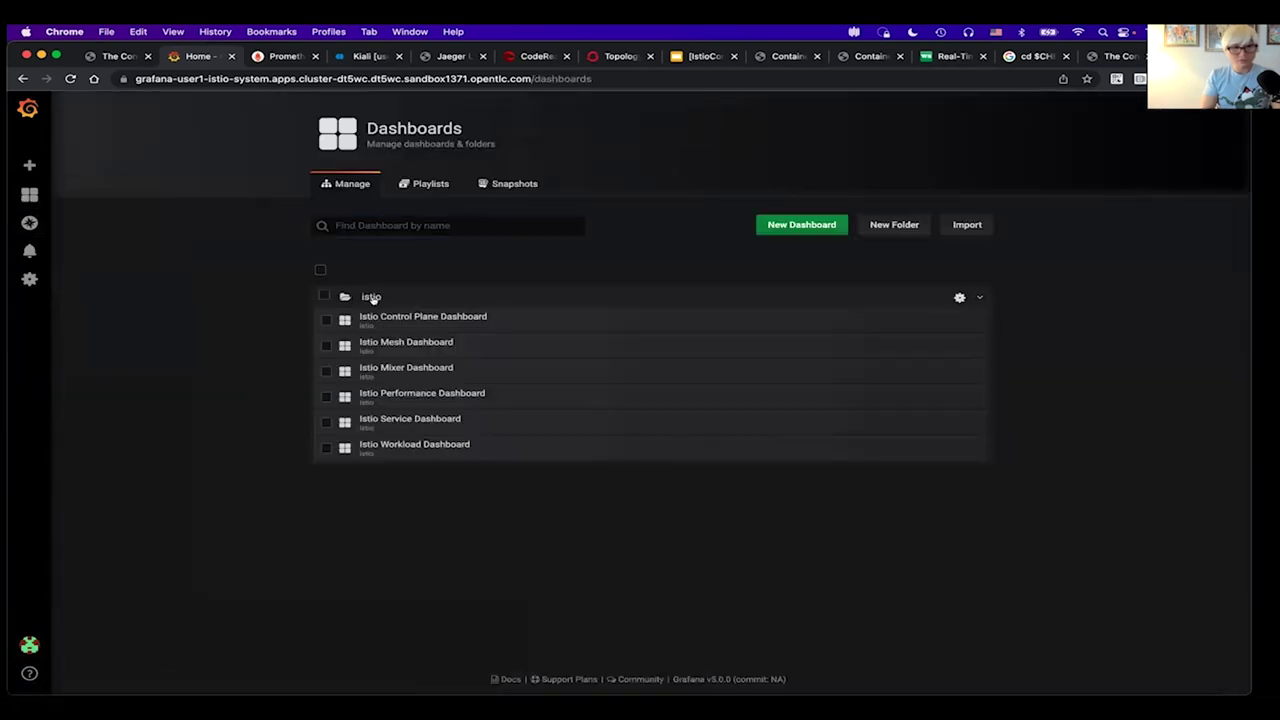
click(453, 420)
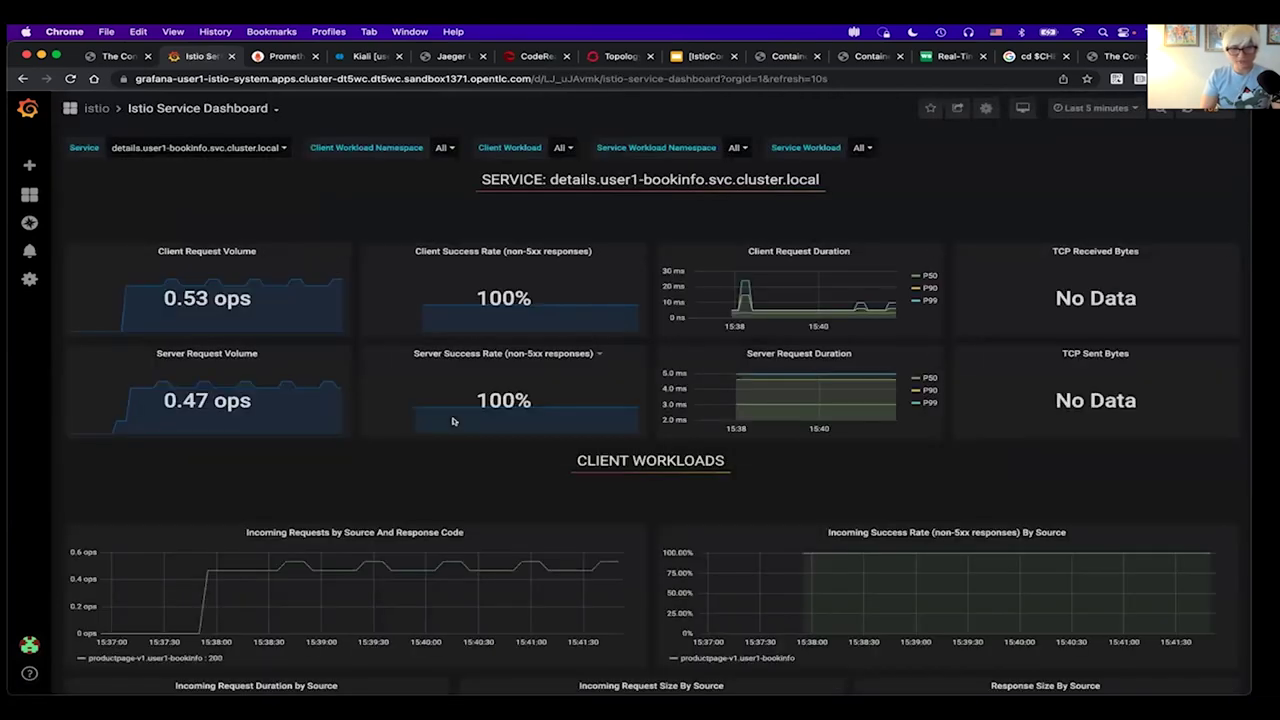
click(240, 148)
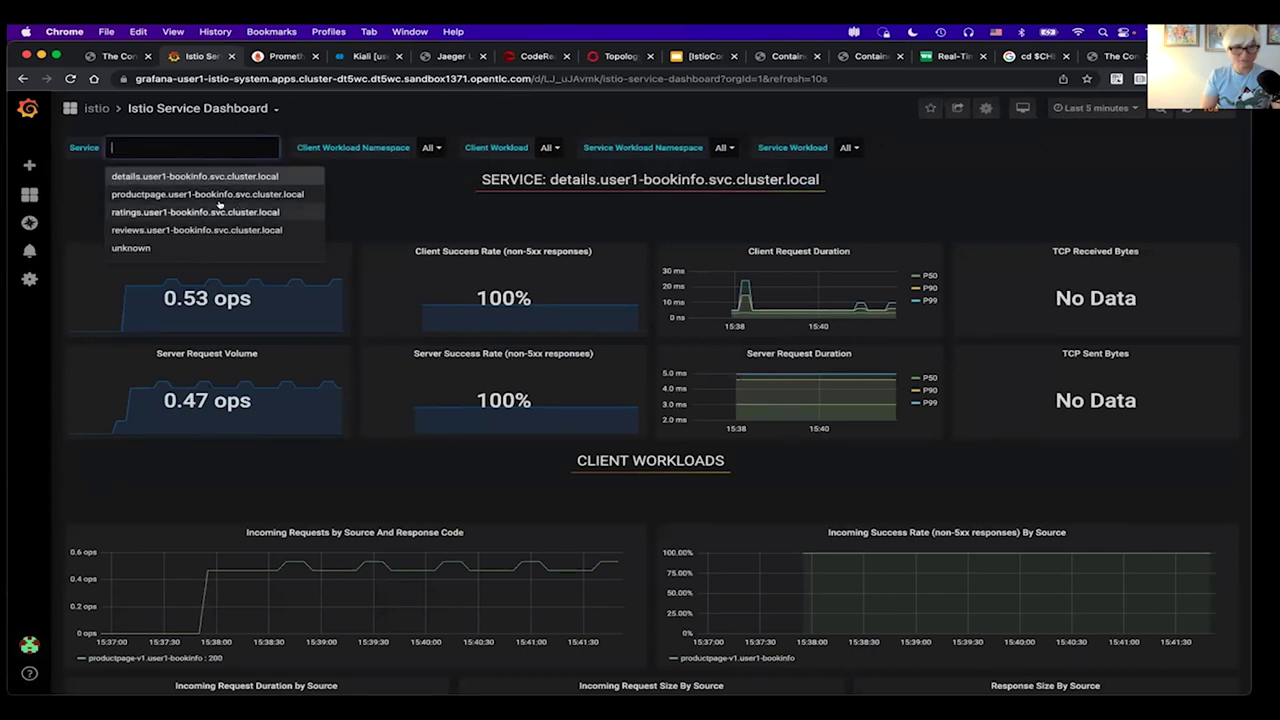
Open the Istio Mesh Dashboard, then go back to the workshop guide.
mouse_move(28, 186)
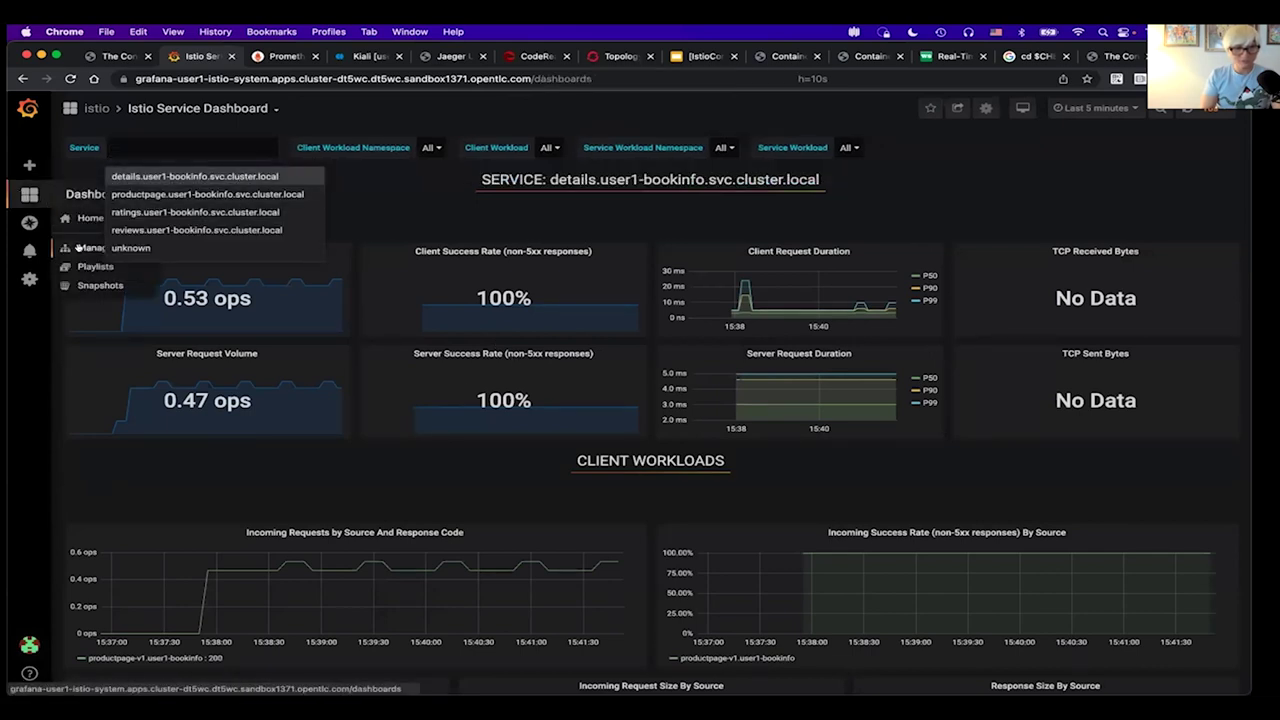
click(88, 247)
click(365, 296)
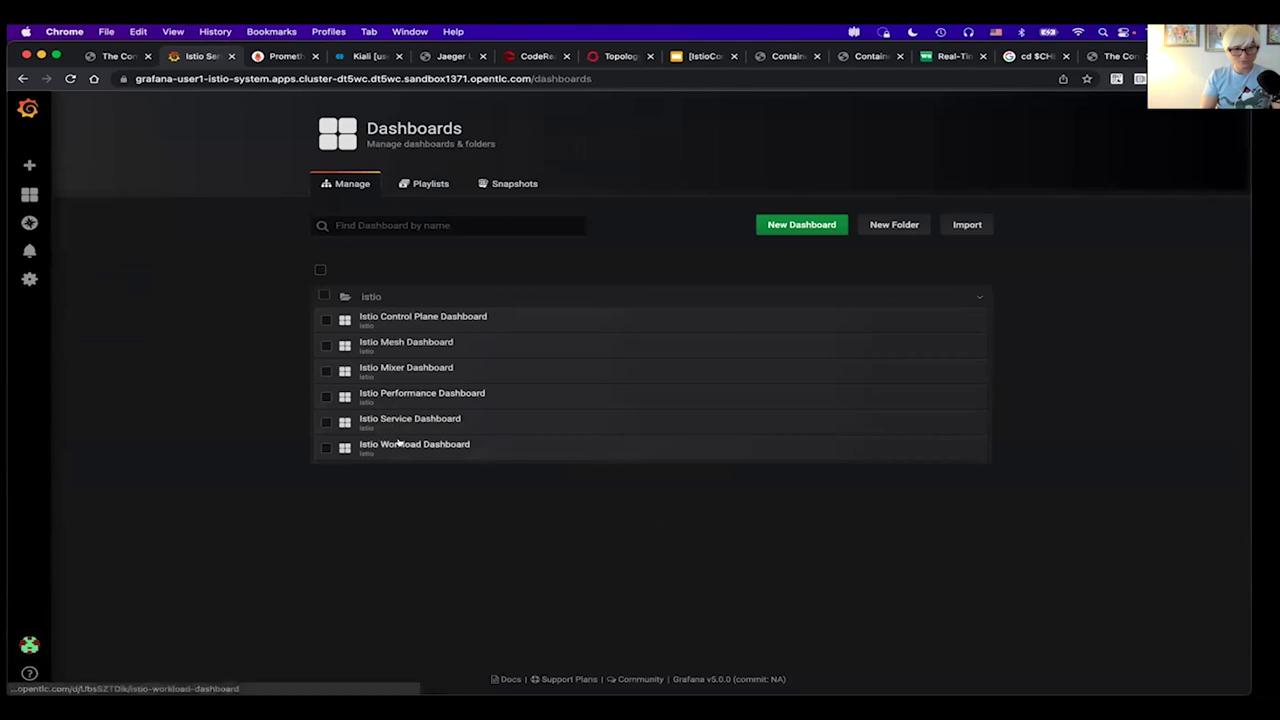
click(405, 343)
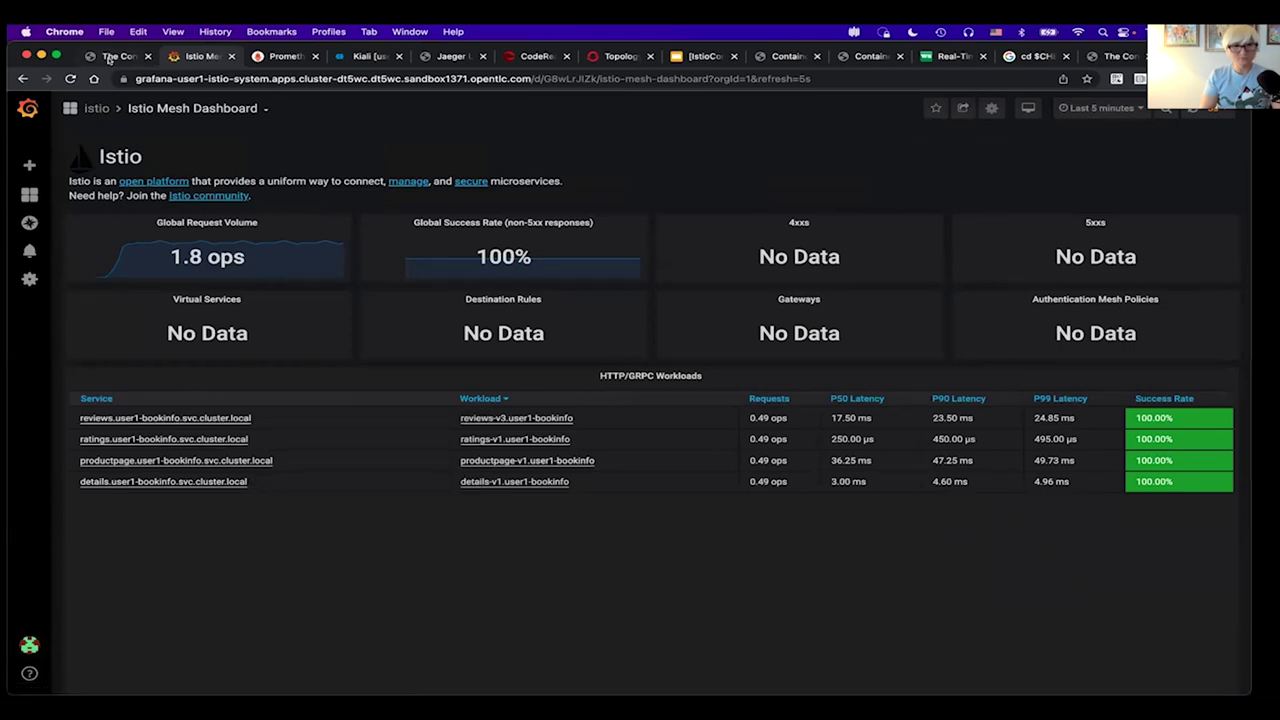
click(110, 58)
scroll(358, 234, down, 10)
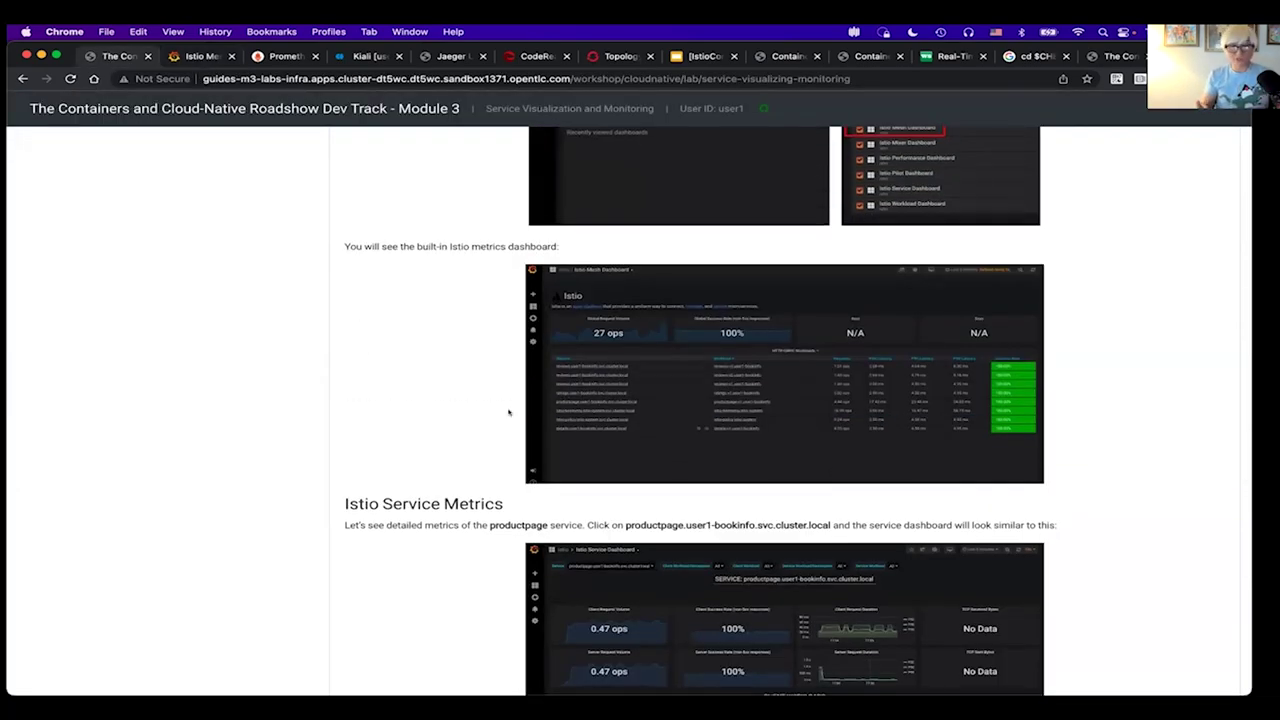
Scroll past Istio Workload Metrics, Request Routing and Service Versions to section 7, VirtualService objects.
scroll(508, 412, down, 2)
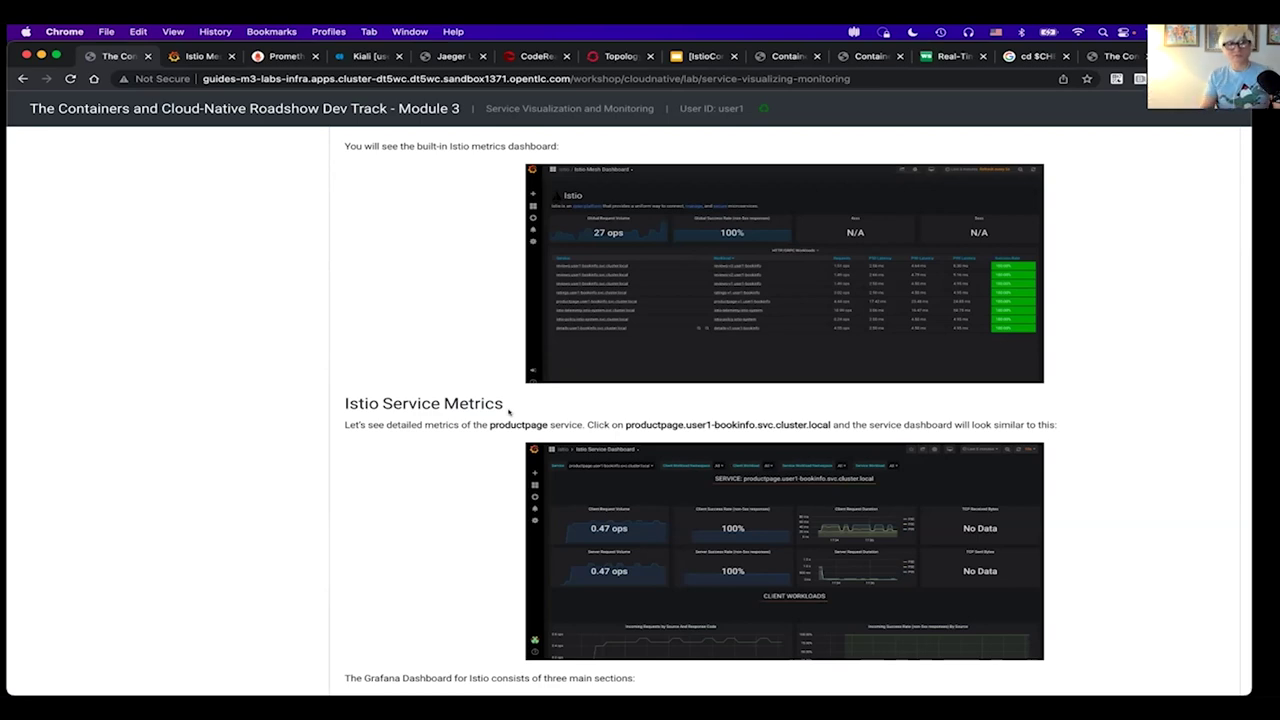
scroll(508, 411, down, 10)
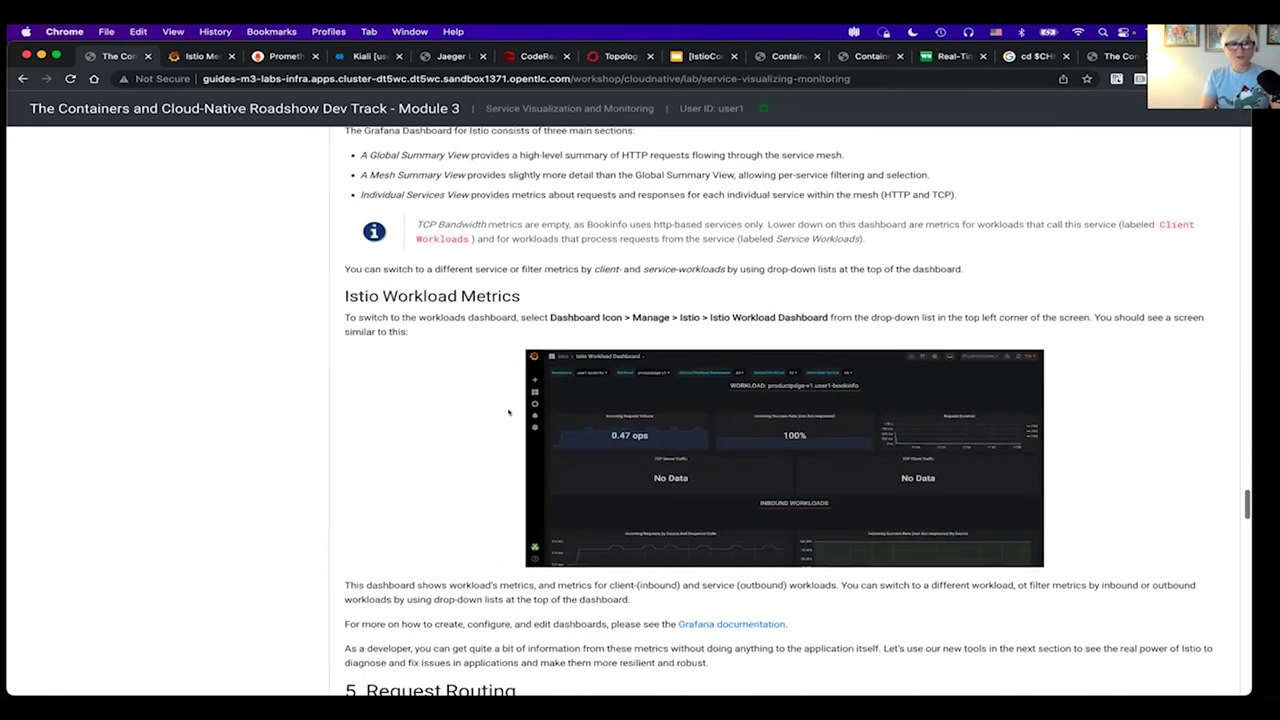
scroll(508, 411, down, 10)
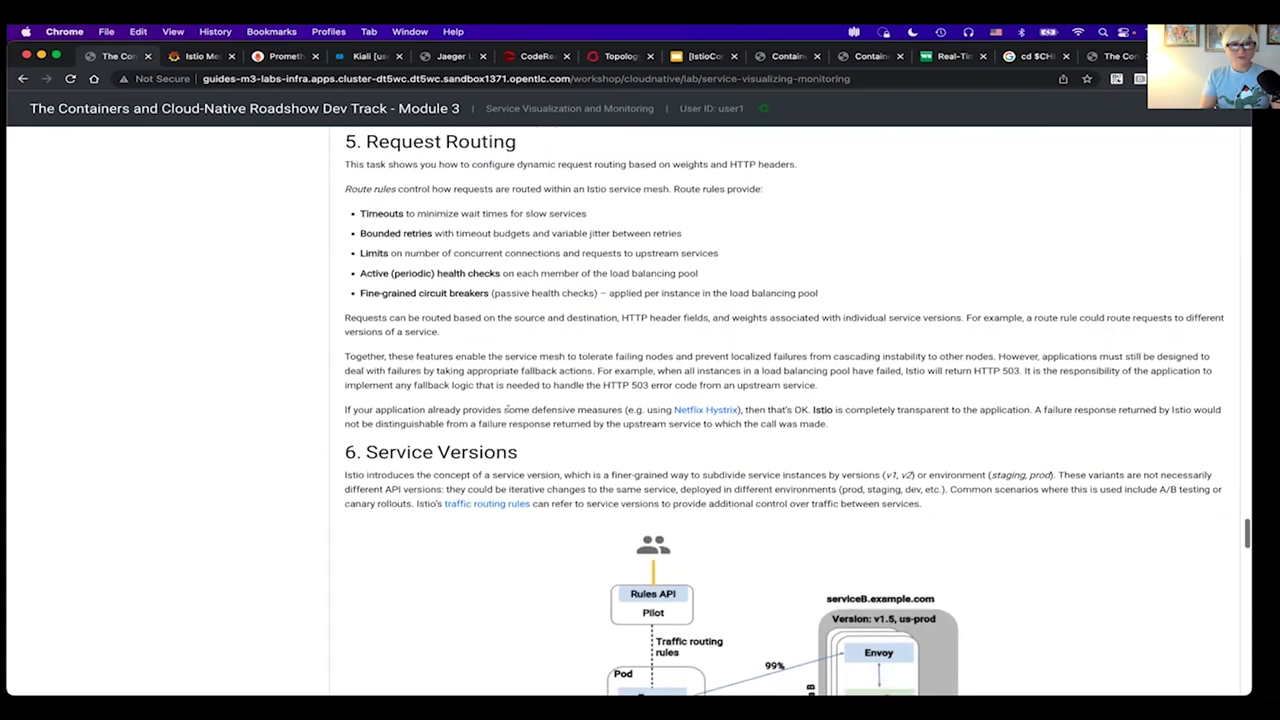
scroll(507, 410, down, 13)
scroll(508, 413, up, 1)
scroll(507, 414, up, 12)
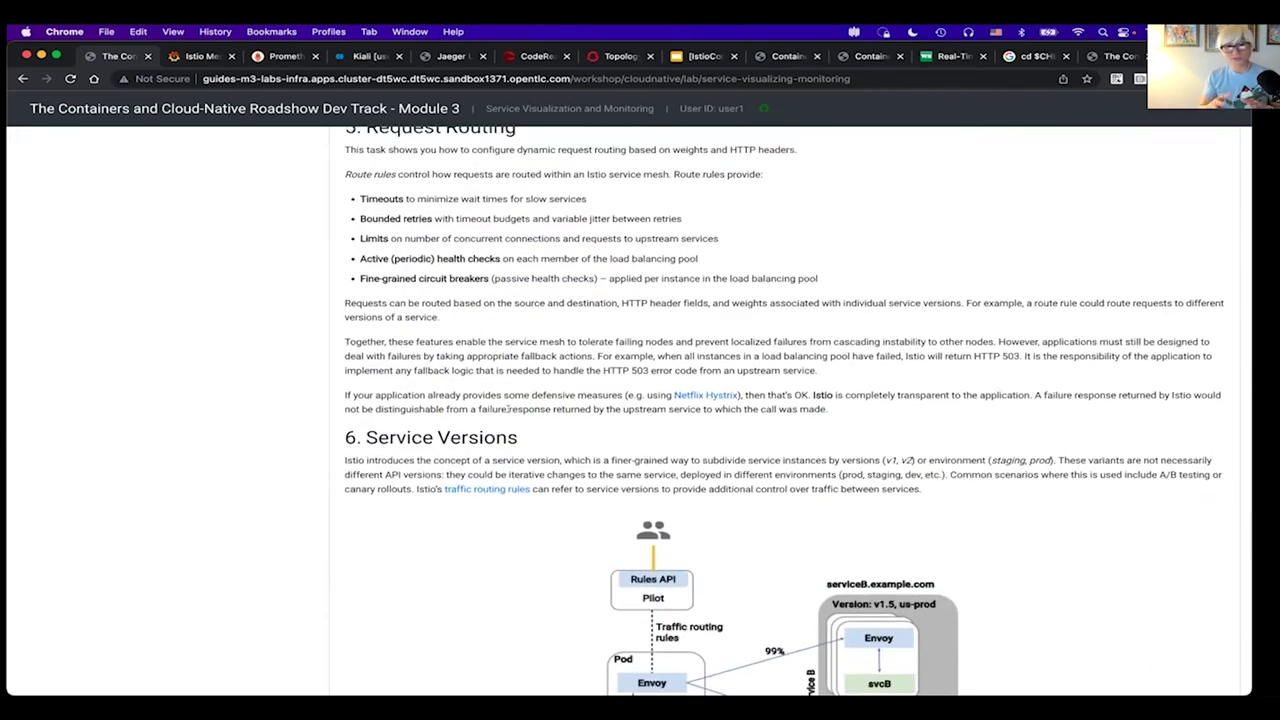
scroll(508, 410, up, 1)
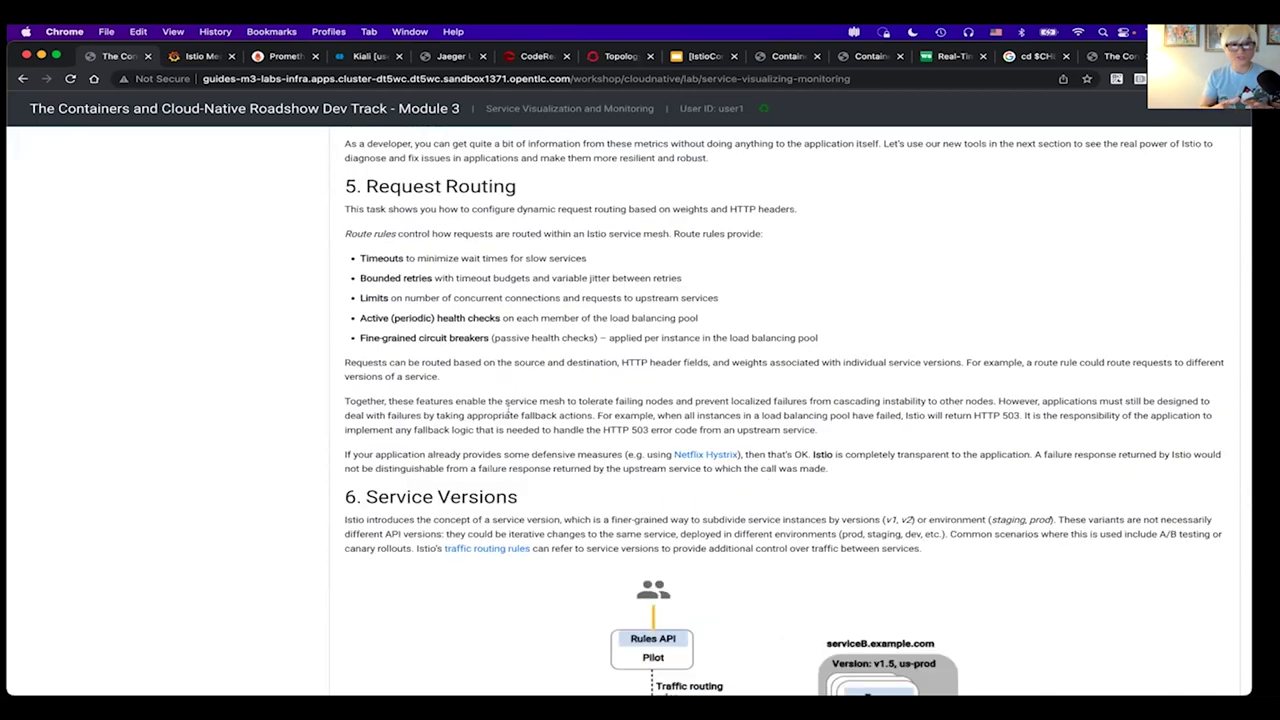
scroll(508, 412, down, 5)
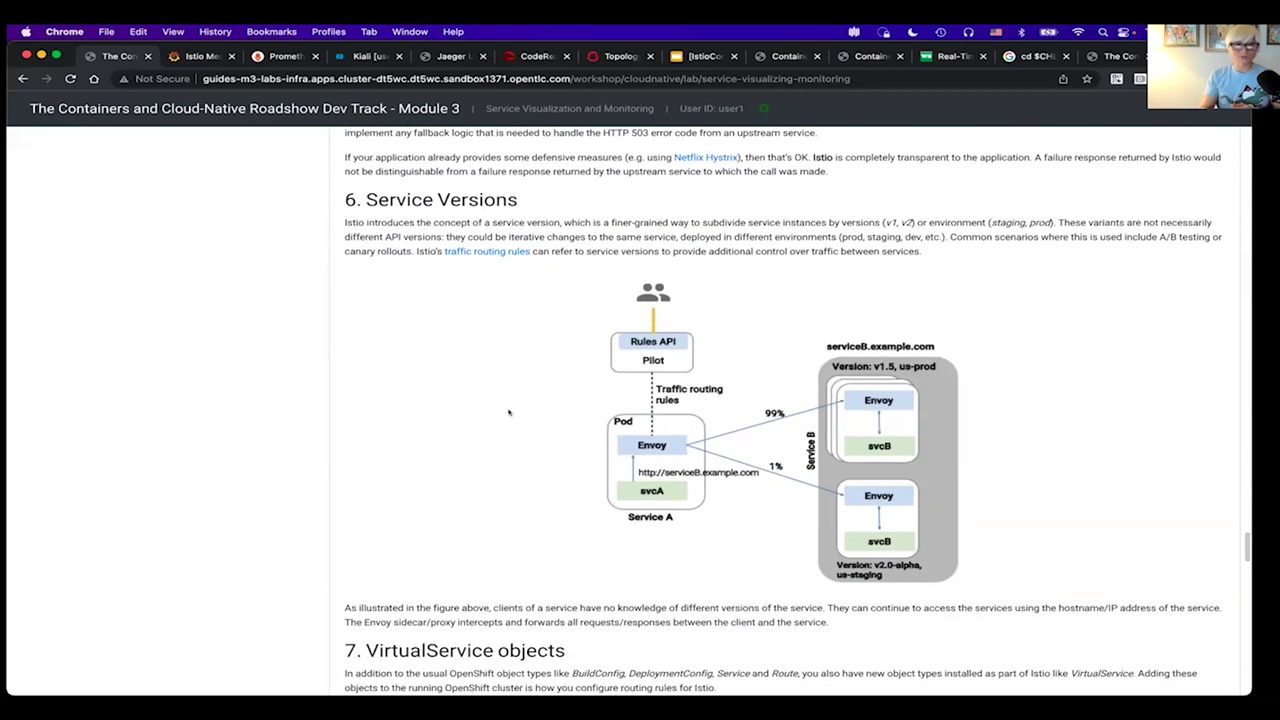
scroll(508, 412, down, 7)
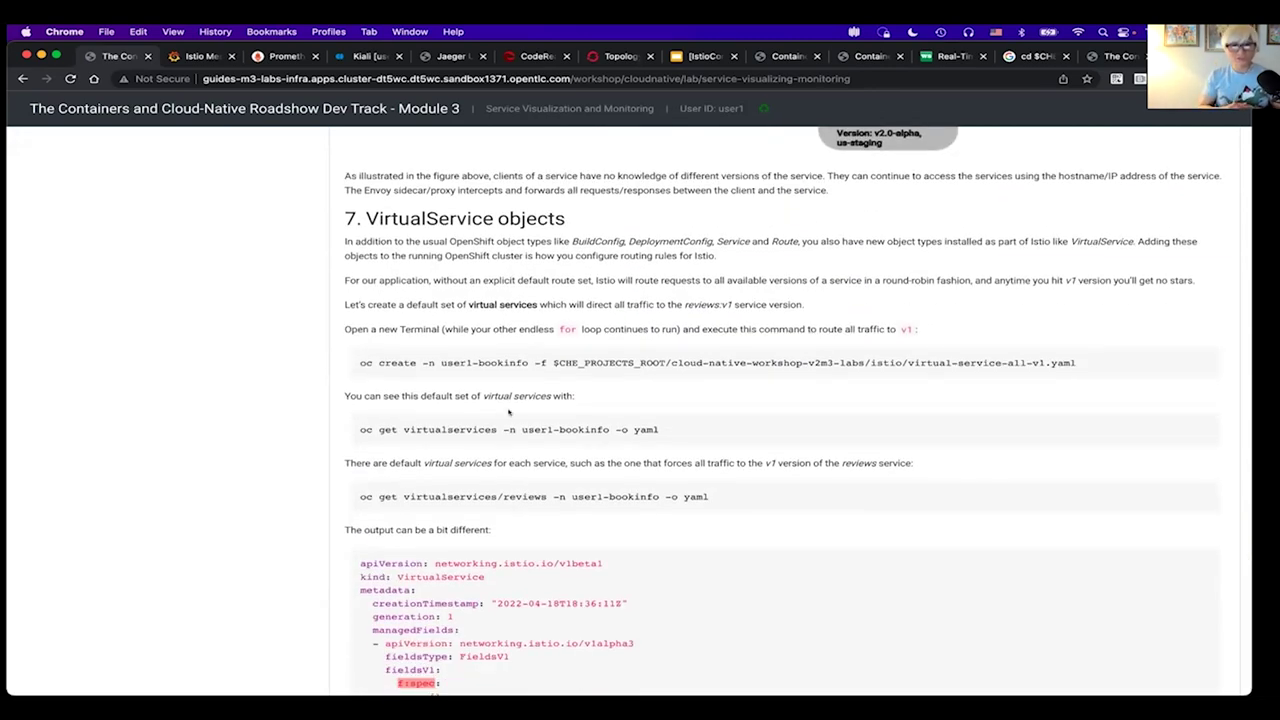
Copy the oc create command for virtual-service-all-v1.yaml and switch to CodeReady Workspaces.
scroll(508, 412, down, 1)
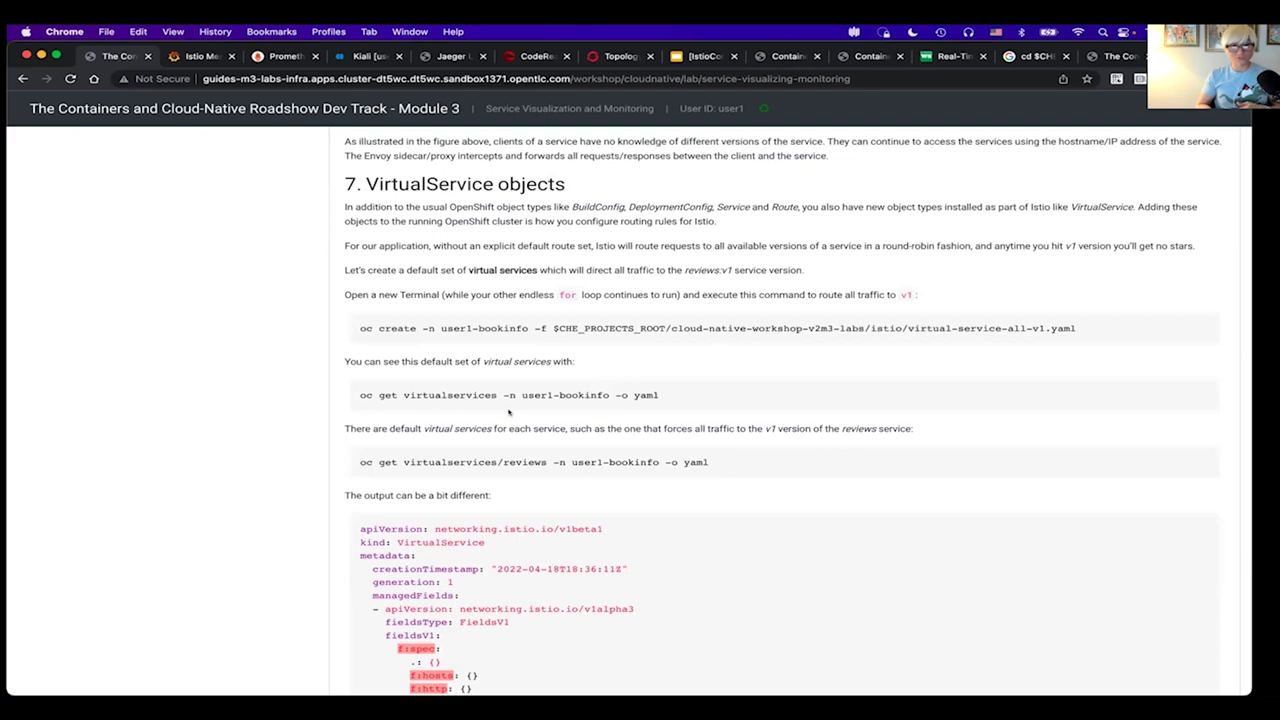
scroll(508, 411, down, 3)
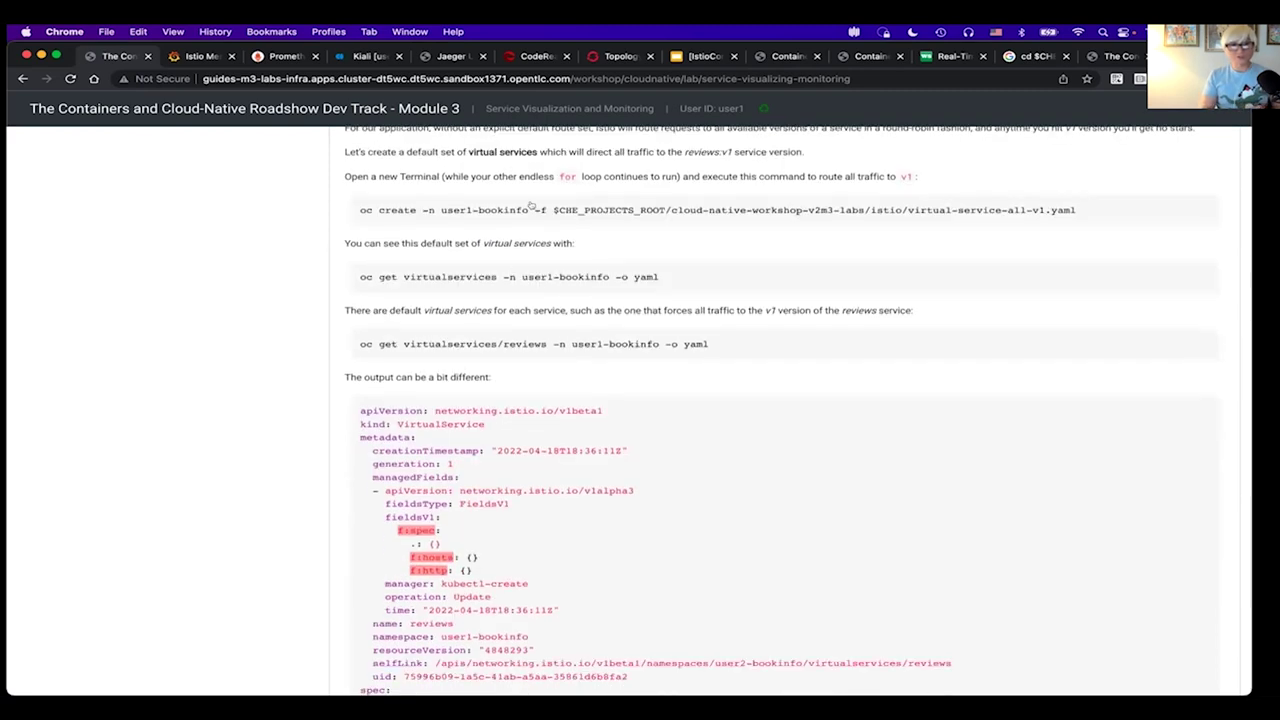
click(531, 203)
key(super+c)
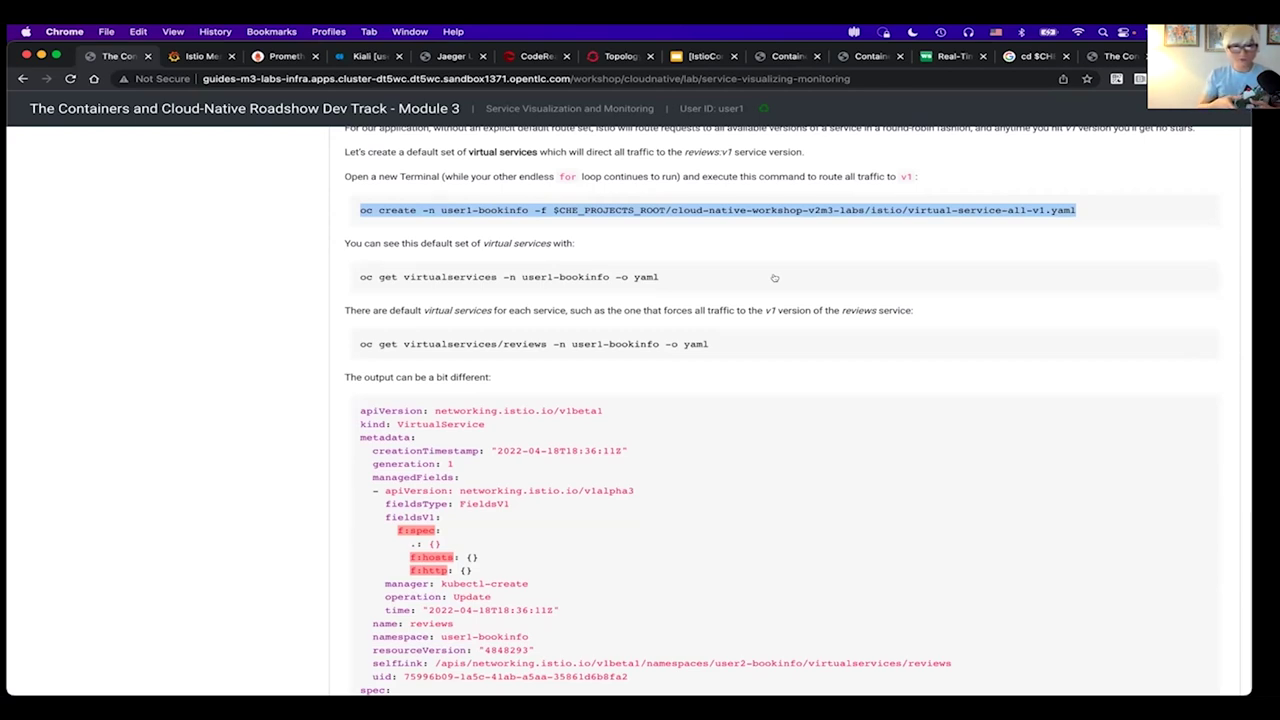
scroll(770, 272, down, 1)
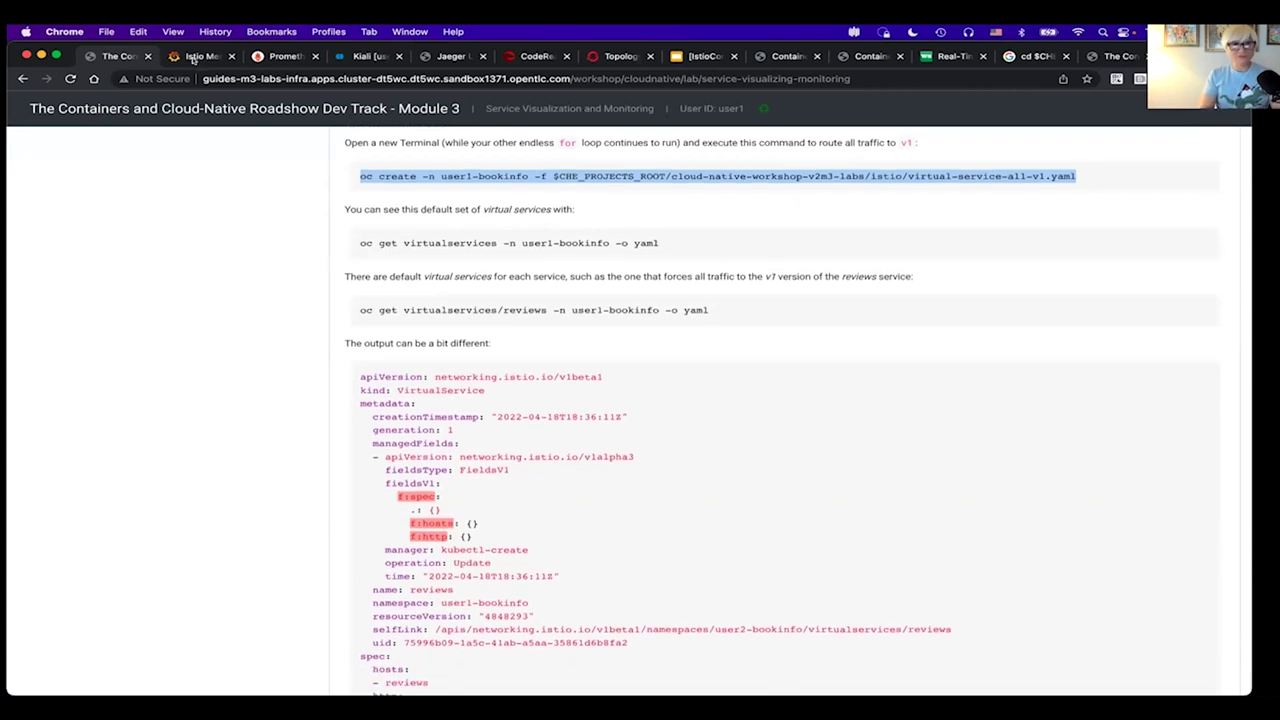
drag(562, 56, 202, 56)
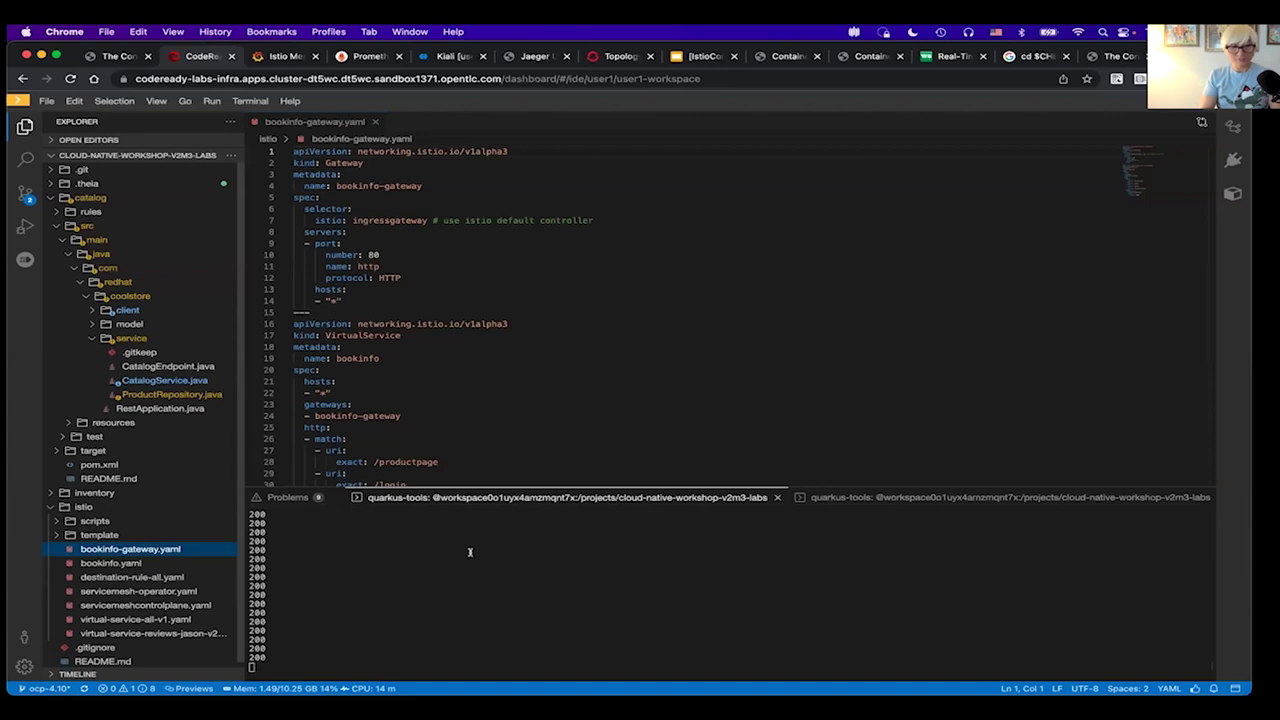
Run oc create on virtual-service-all-v1.yaml, then delete those virtual services with oc delete.
click(858, 503)
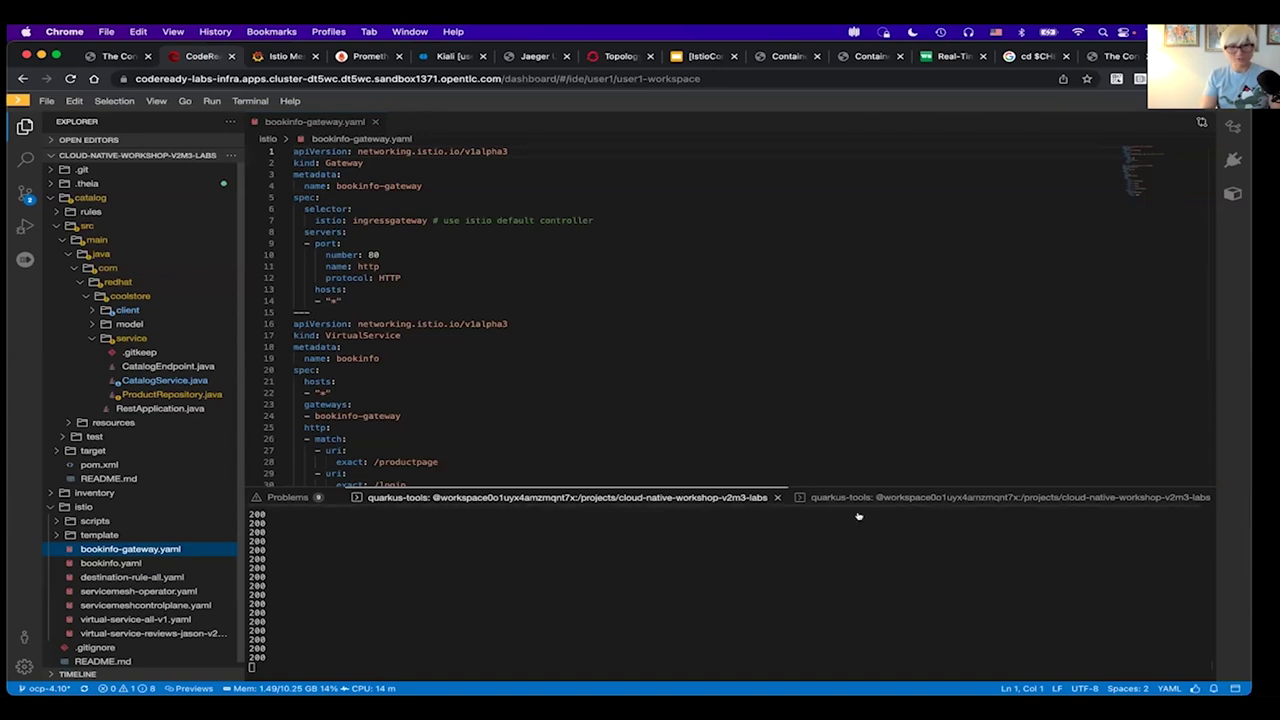
key(super+v)
key(Return)
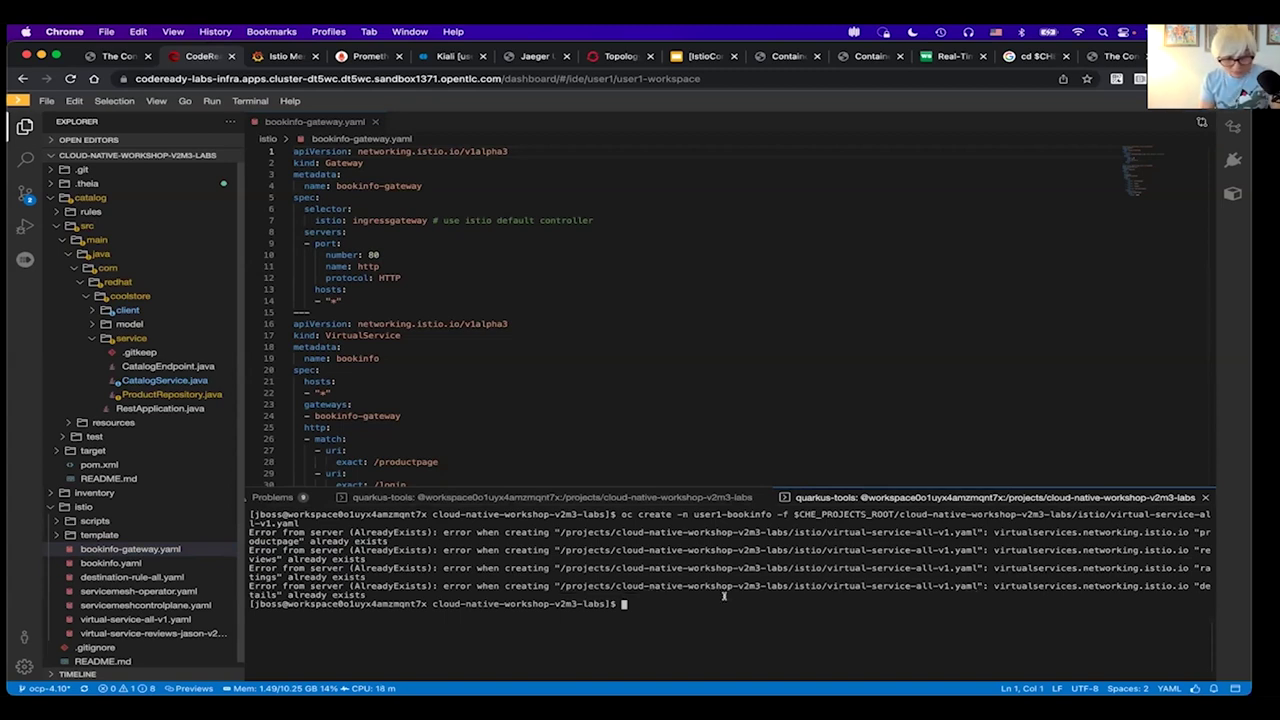
key(Up)
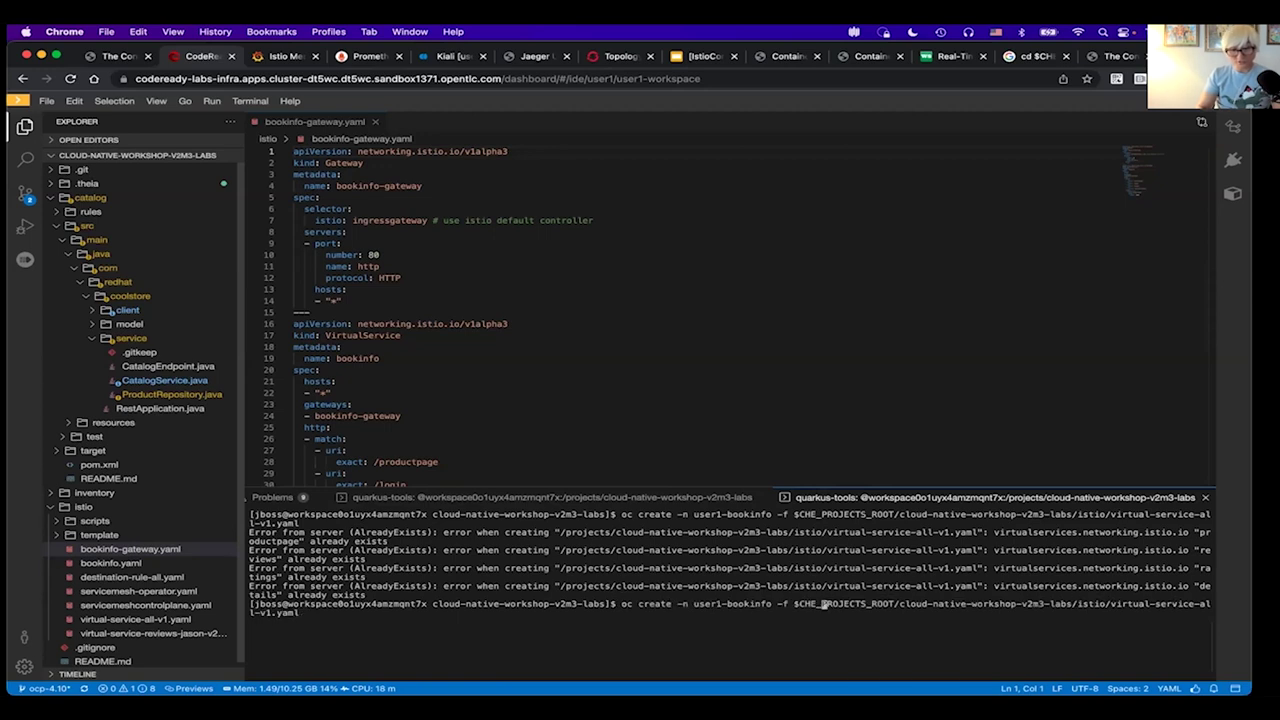
click(674, 604)
key(BackSpace)
key(BackSpace)
key(BackSpace)
key(BackSpace)
key(BackSpace)
key(BackSpace)
text(delete)
key(Return)
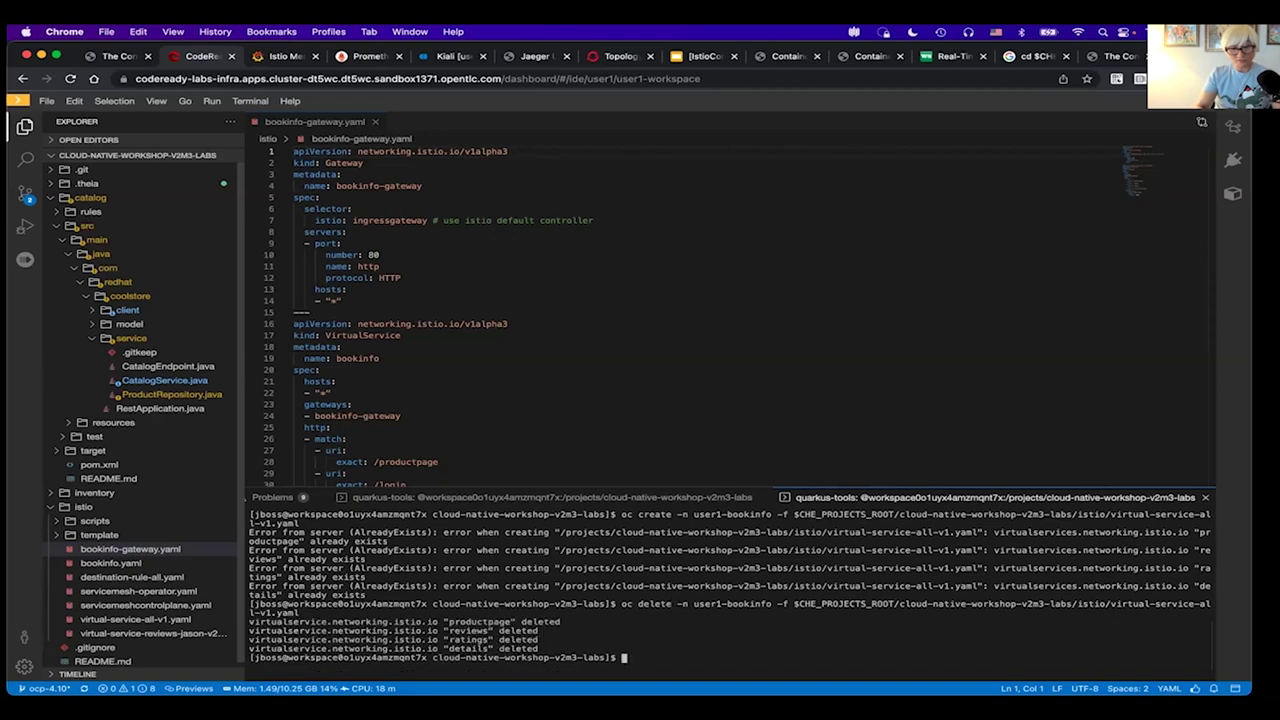
Recreate the productpage, reviews, ratings and details virtual services from virtual-service-all-v1.yaml.
key(ctrl+l)
key(Up)
key(Up)
key(Return)
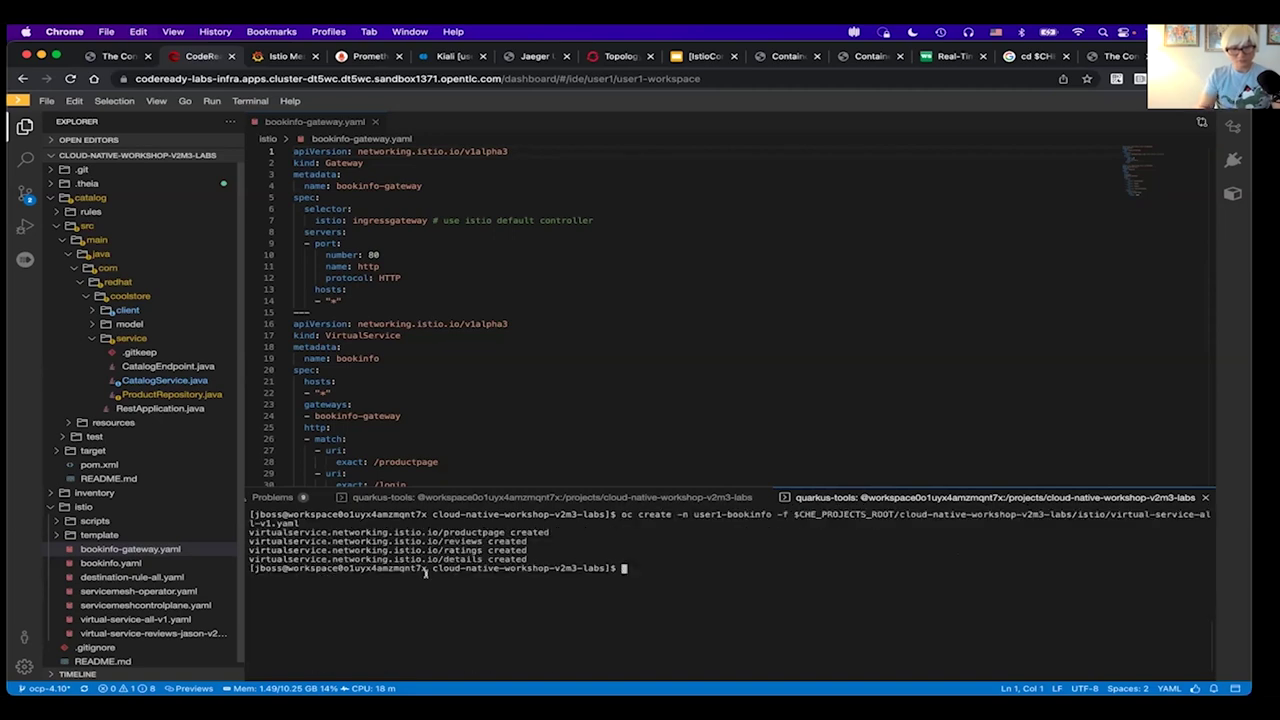
key(ctrl+shift+Tab)
scroll(521, 504, down, 10)
scroll(521, 504, down, 3)
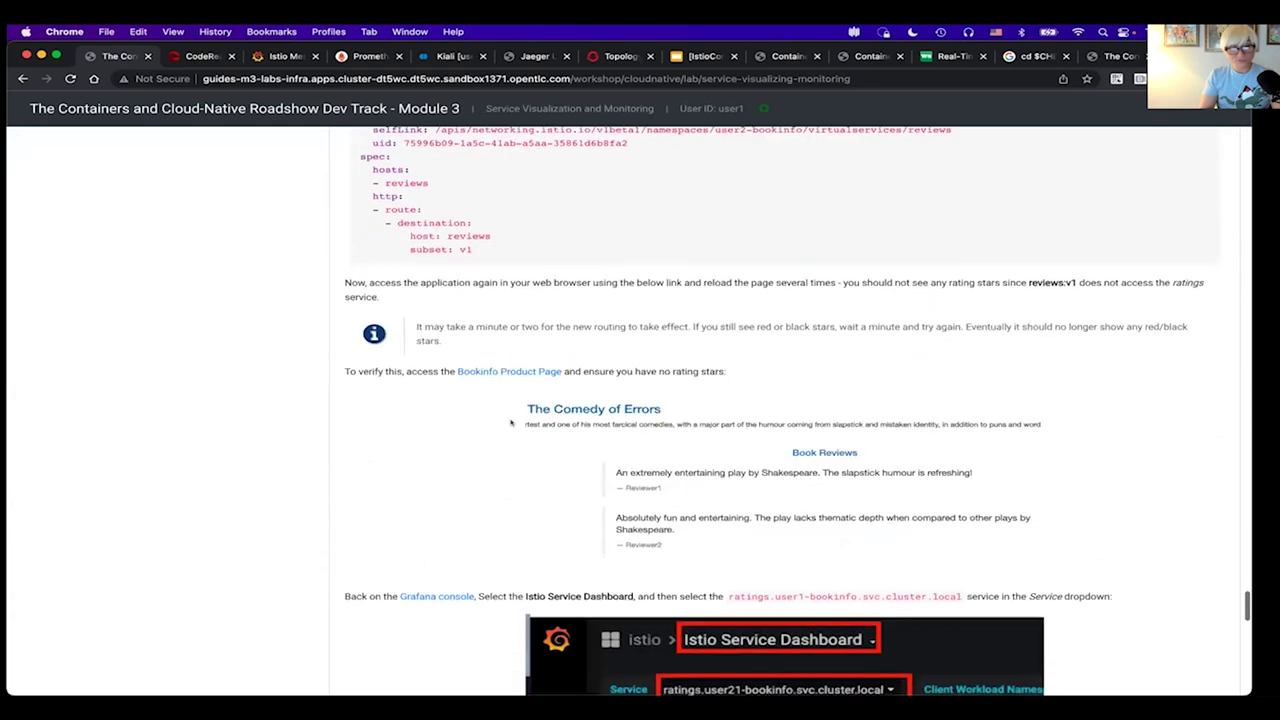
Reload the Bookinfo product page five times, confirming The Comedy of Errors reviews show no stars.
click(509, 371)
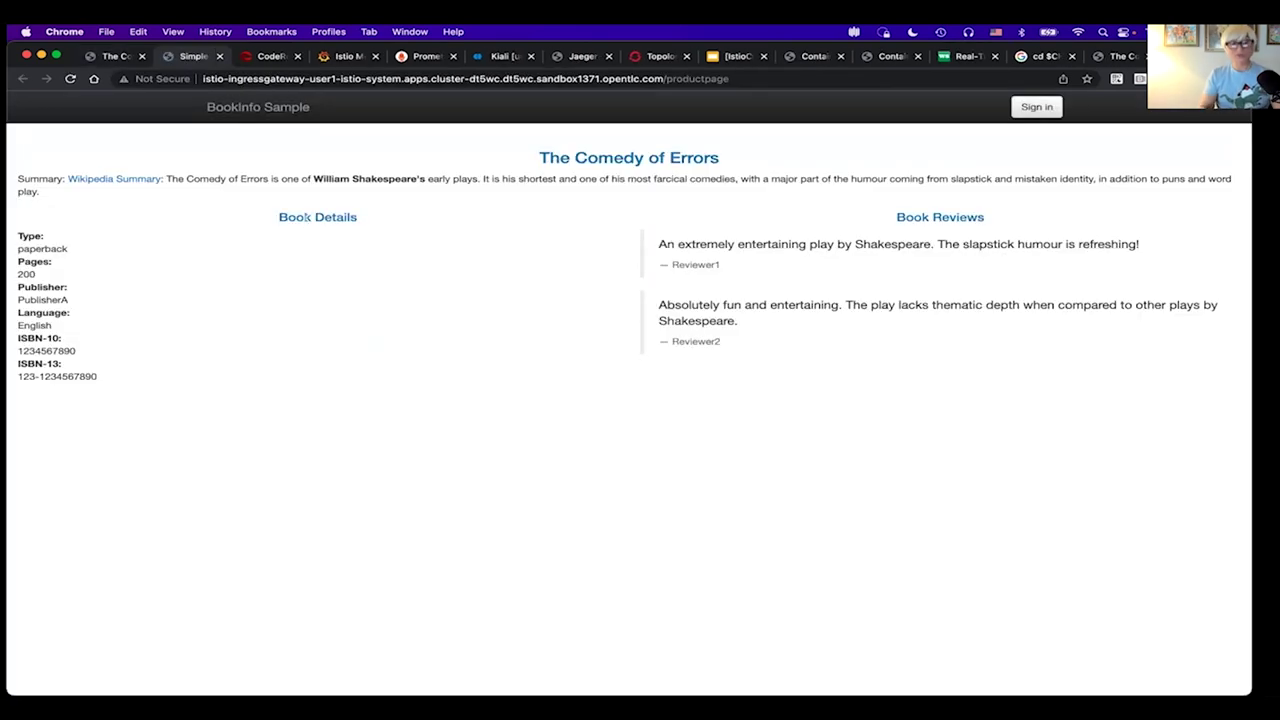
click(70, 78)
click(70, 78)
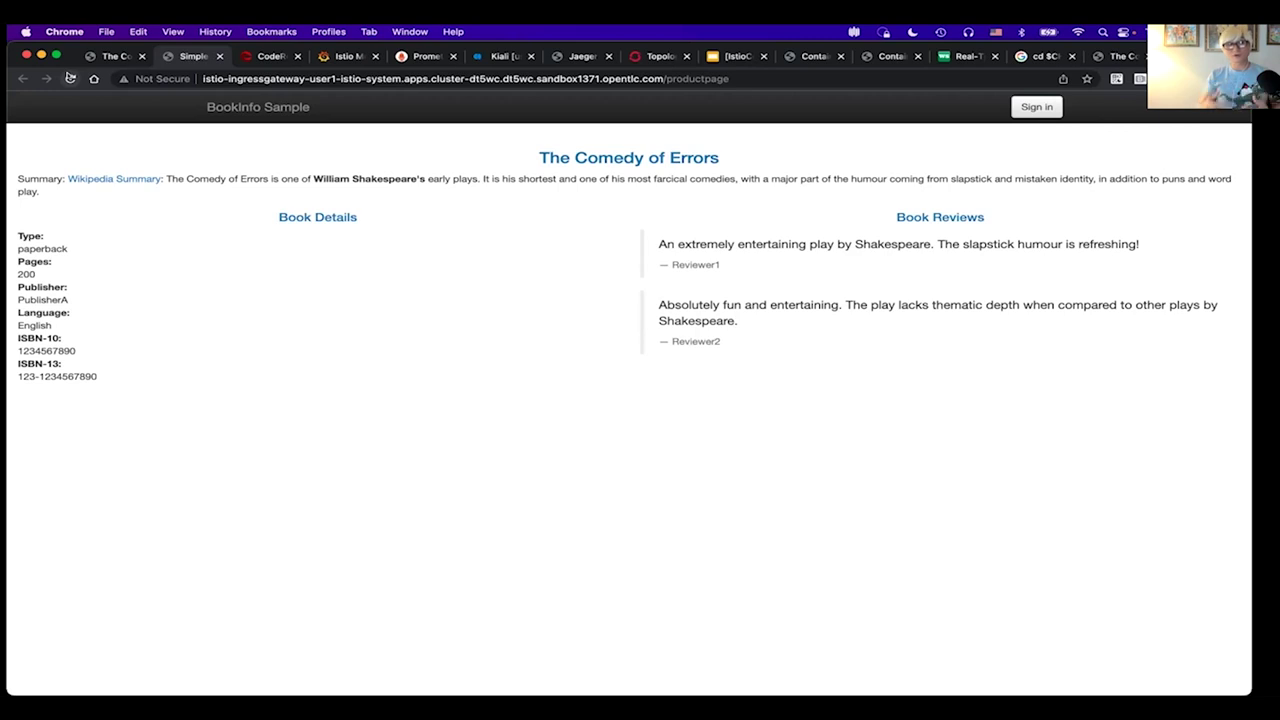
click(70, 78)
click(70, 78)
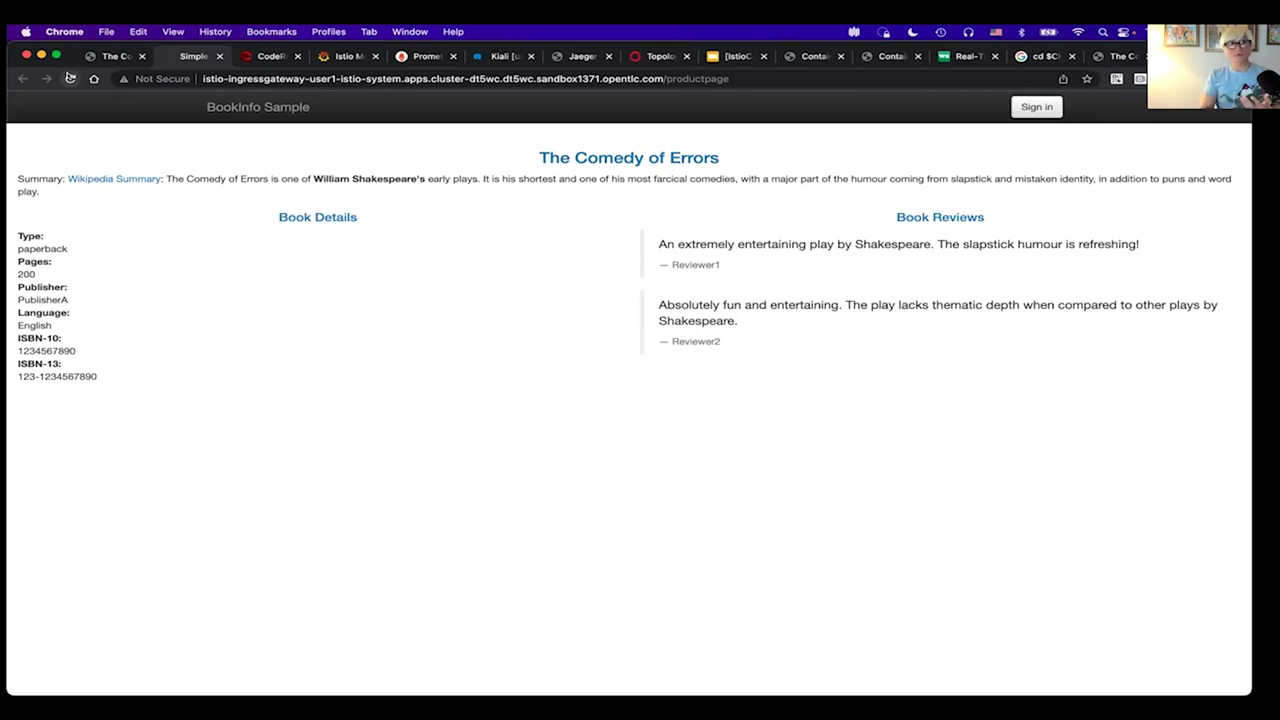
click(70, 78)
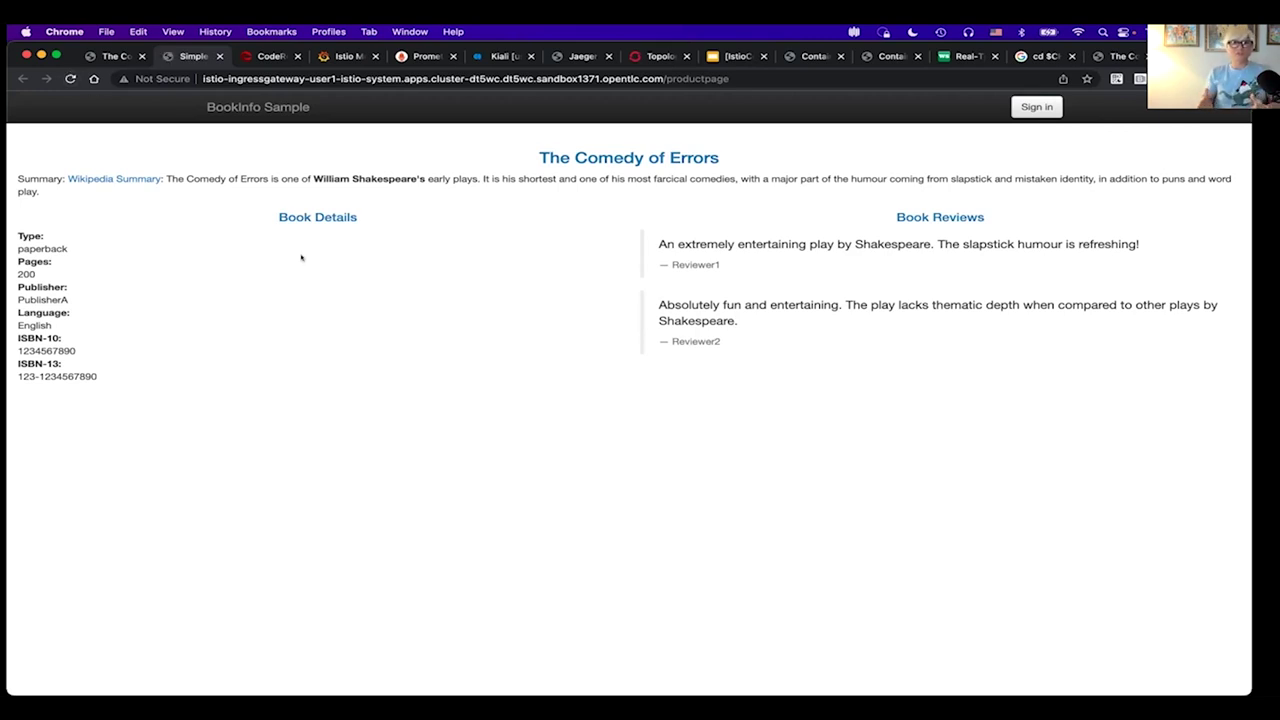
click(100, 56)
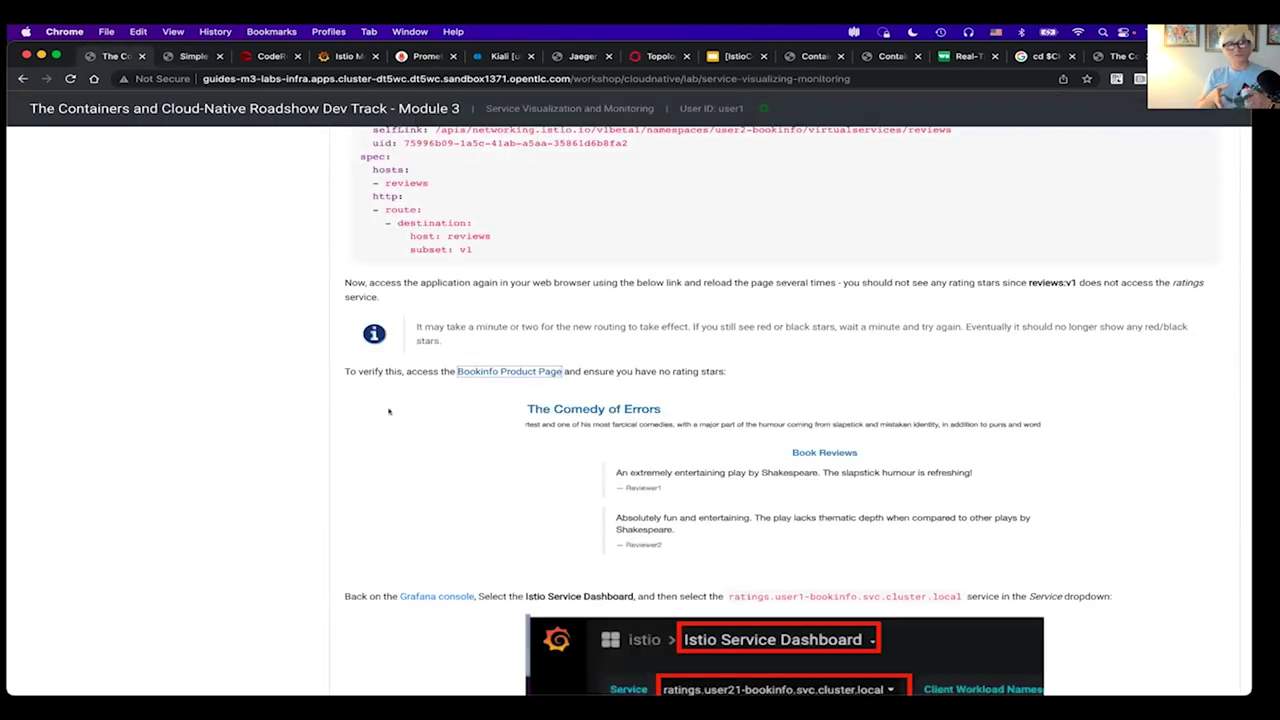
In Grafana, open Dashboards > Manage > istio > Istio Service Dashboard.
scroll(389, 410, down, 10)
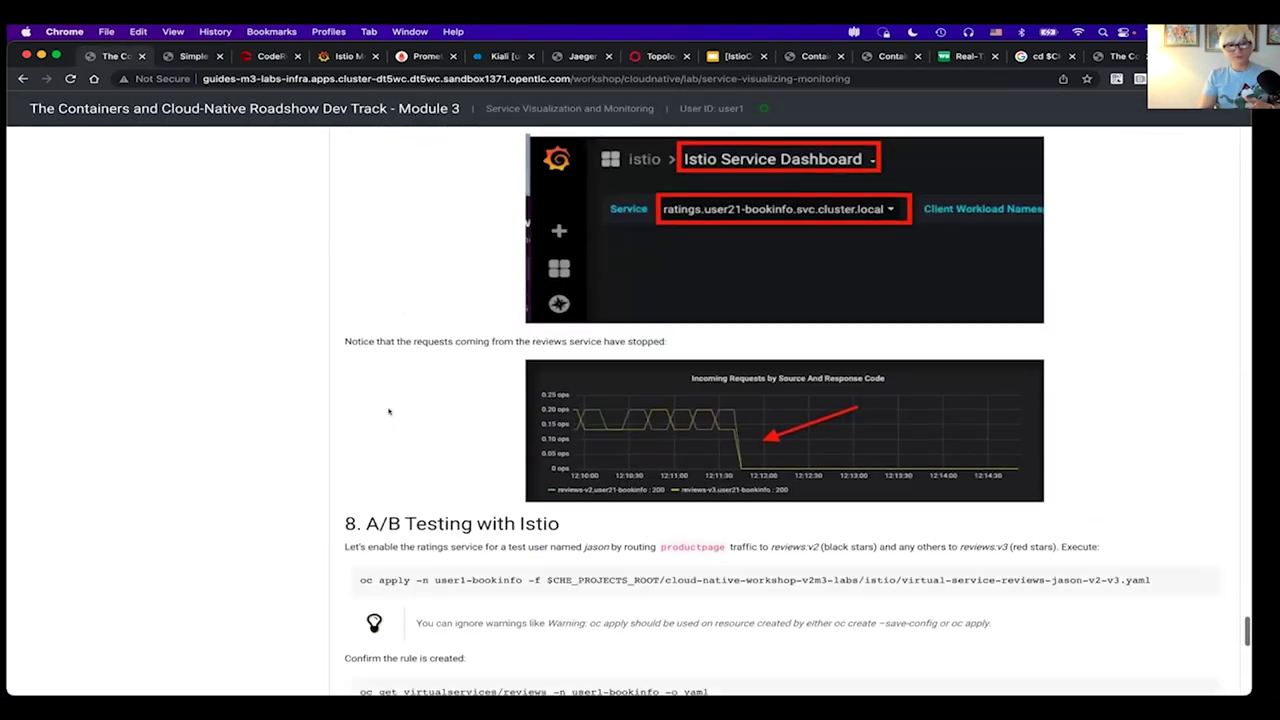
scroll(389, 410, up, 3)
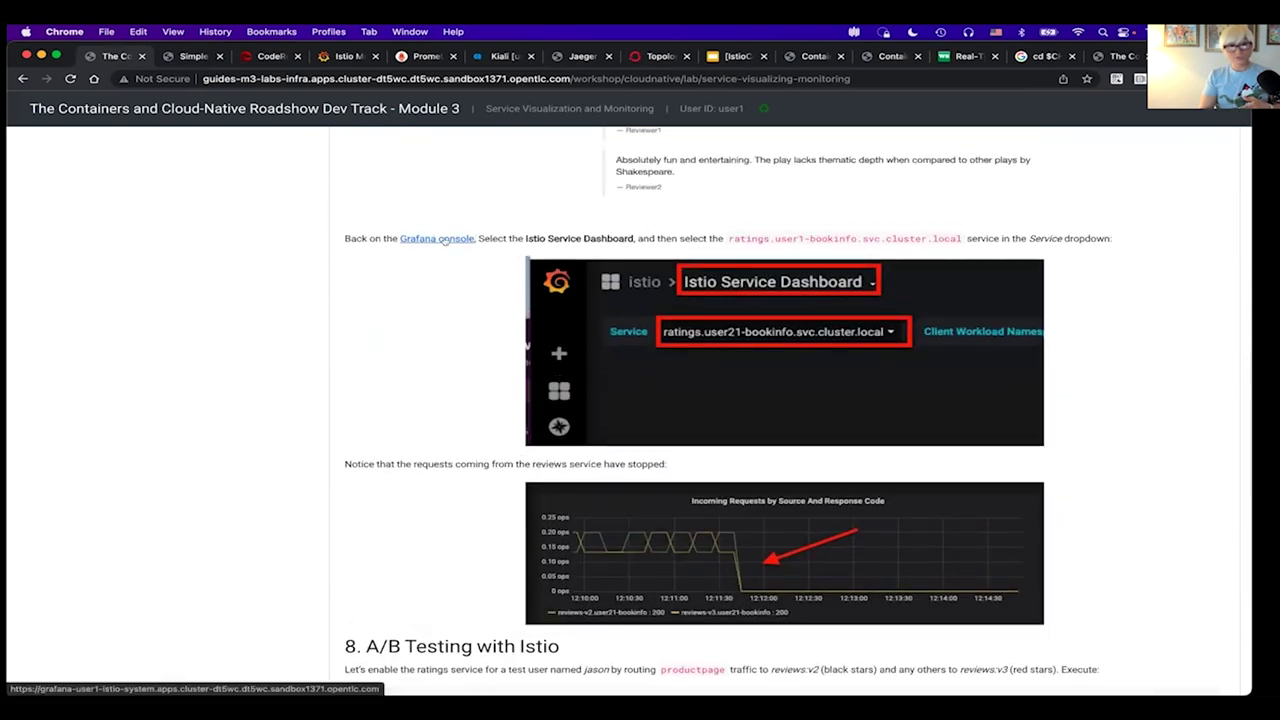
click(440, 239)
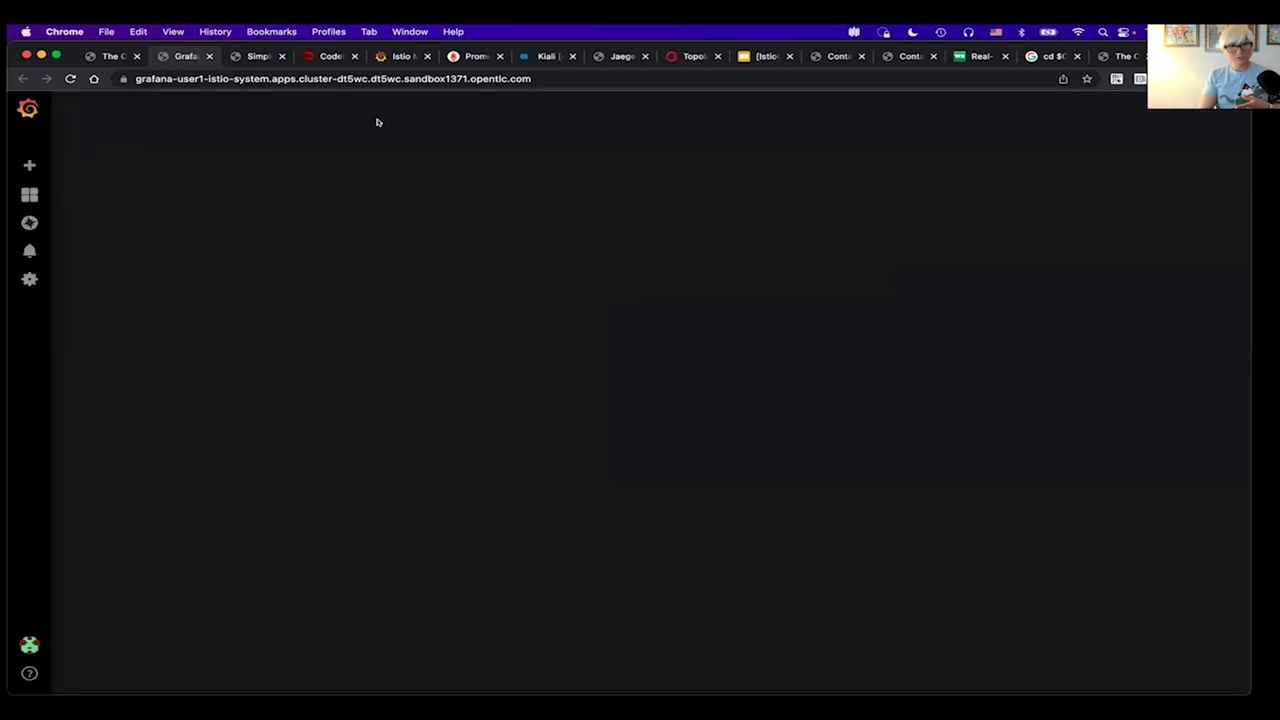
mouse_move(30, 200)
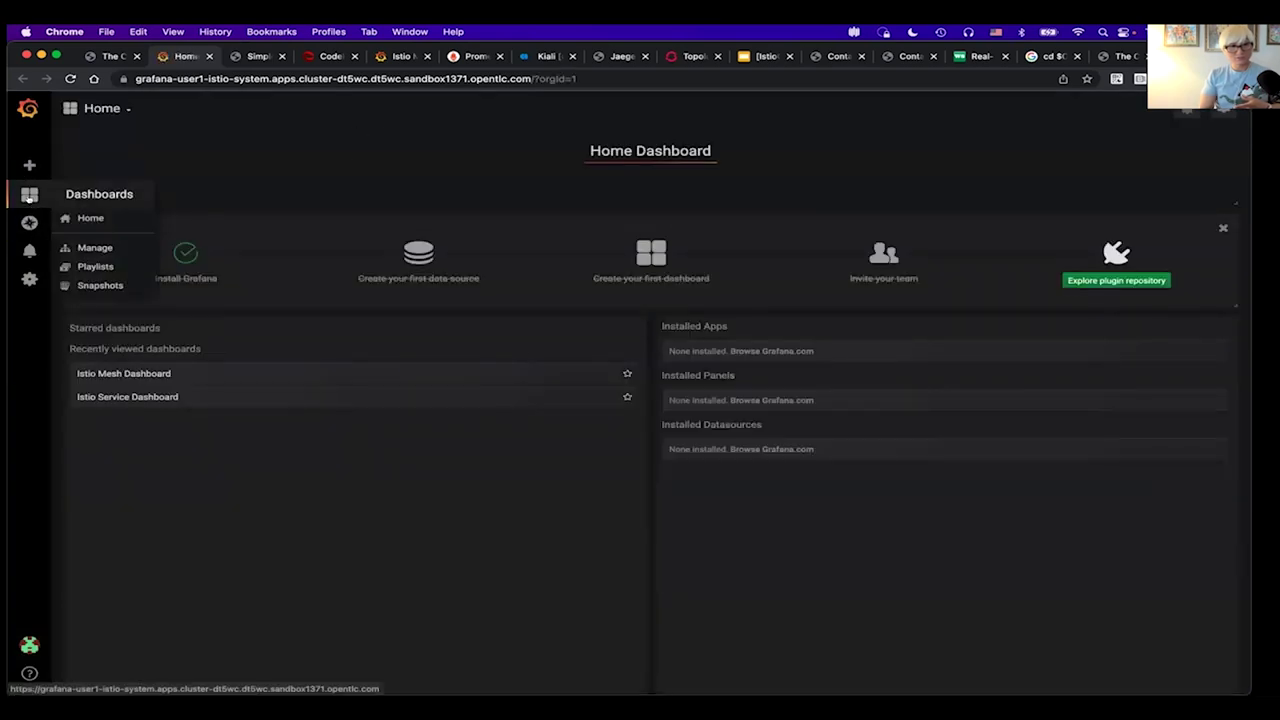
click(92, 248)
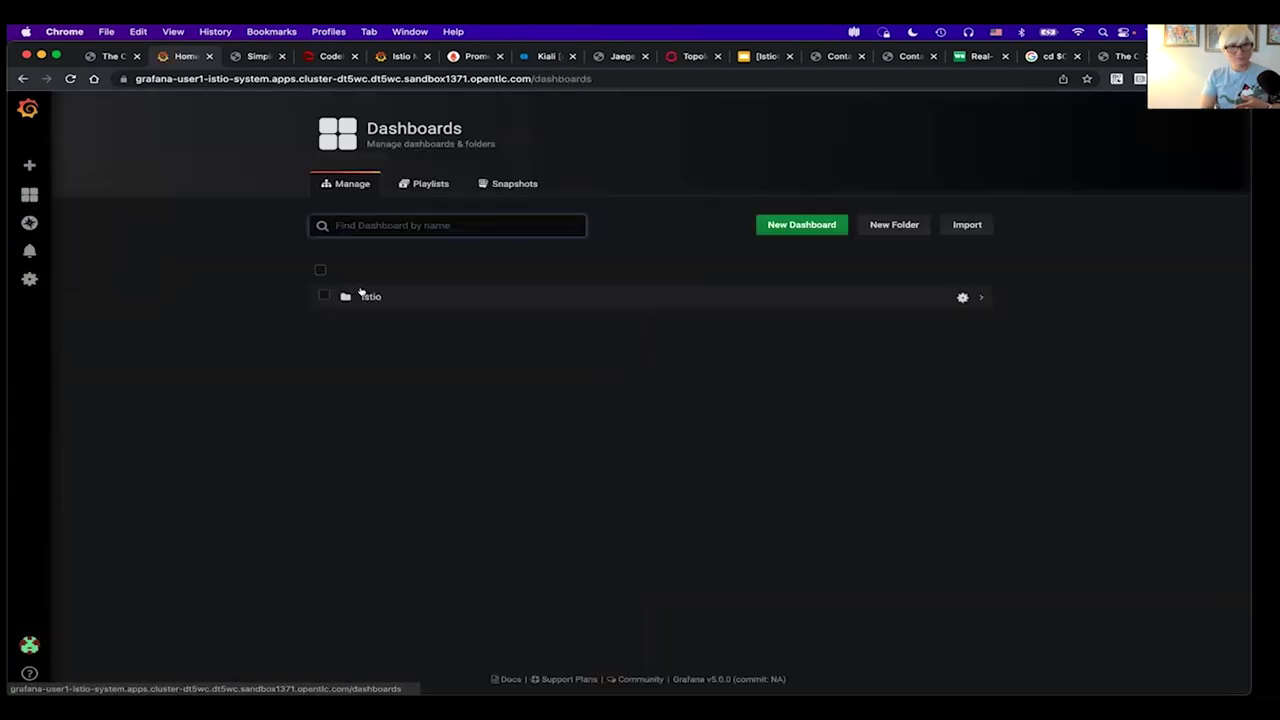
click(362, 295)
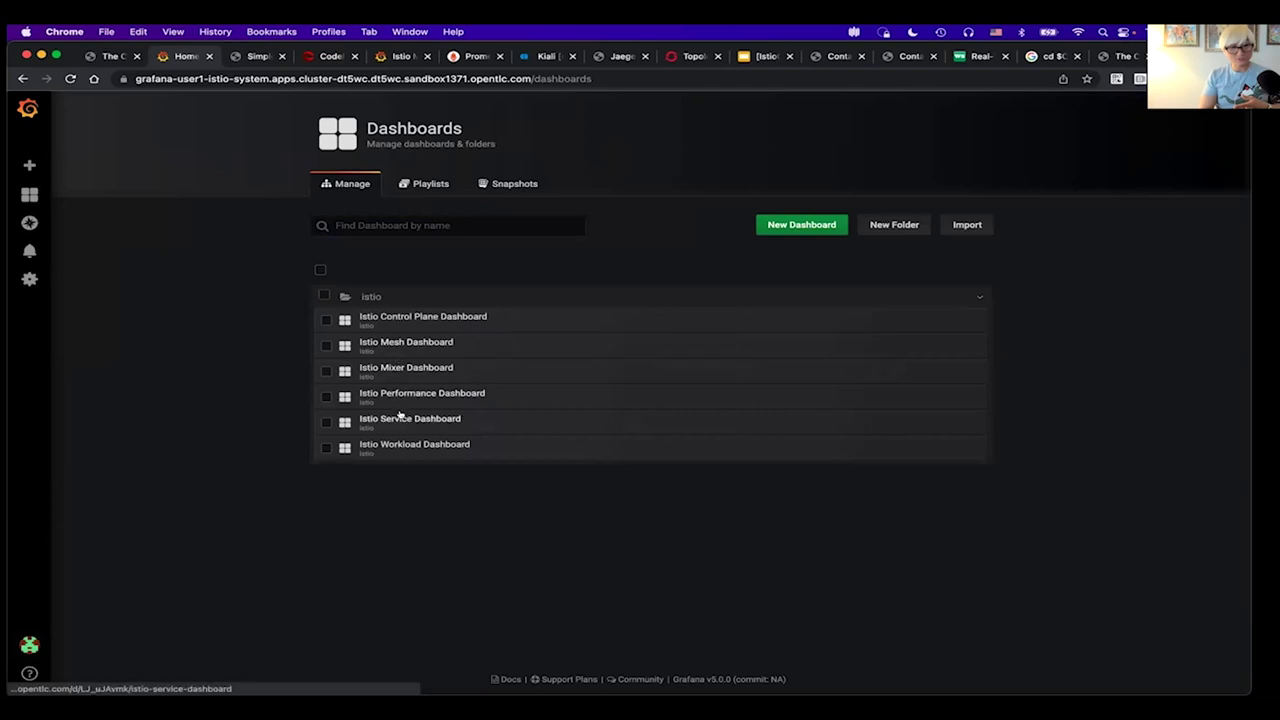
click(400, 418)
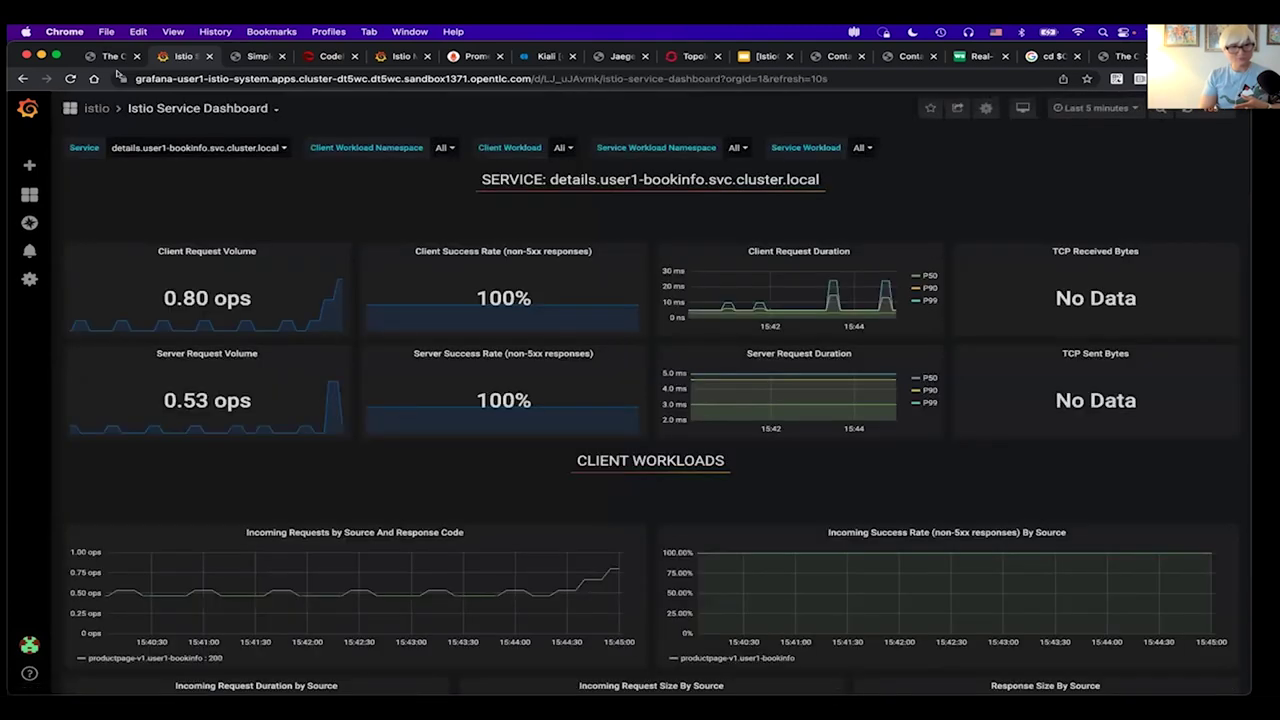
Select the ratings.user1-bookinfo service to see incoming reviews requests drop to zero.
click(100, 55)
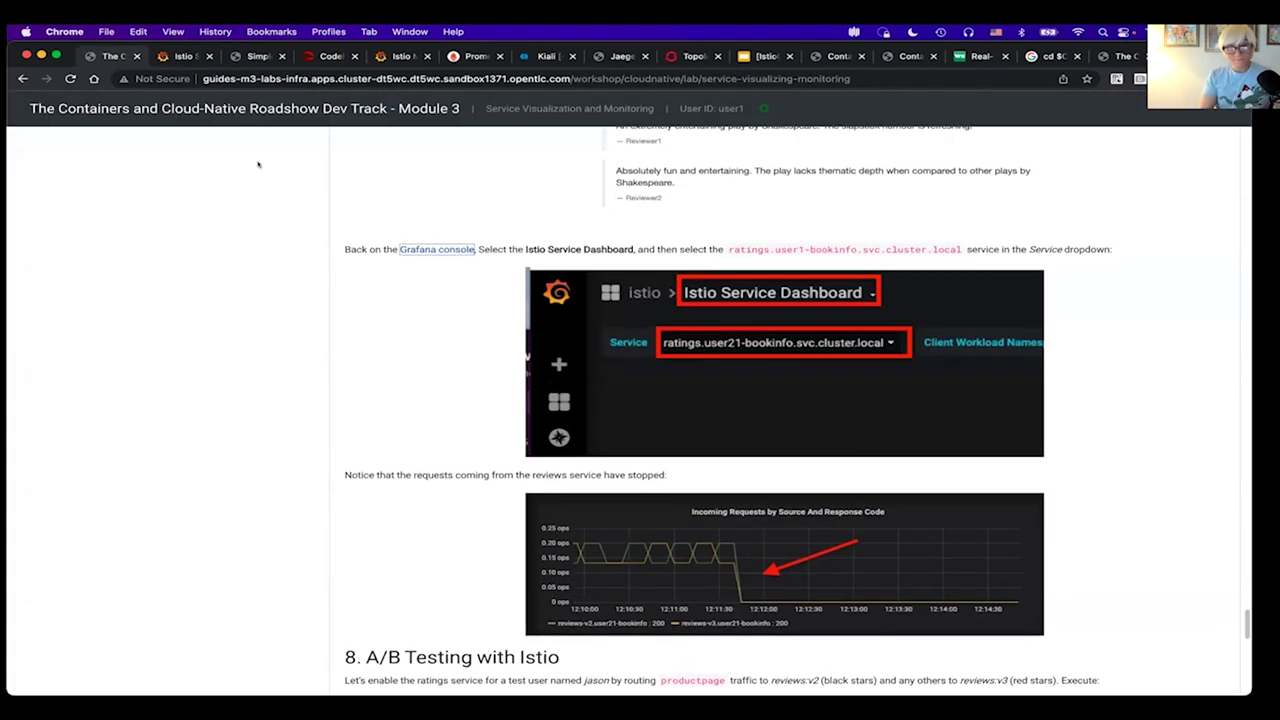
scroll(258, 165, up, 1)
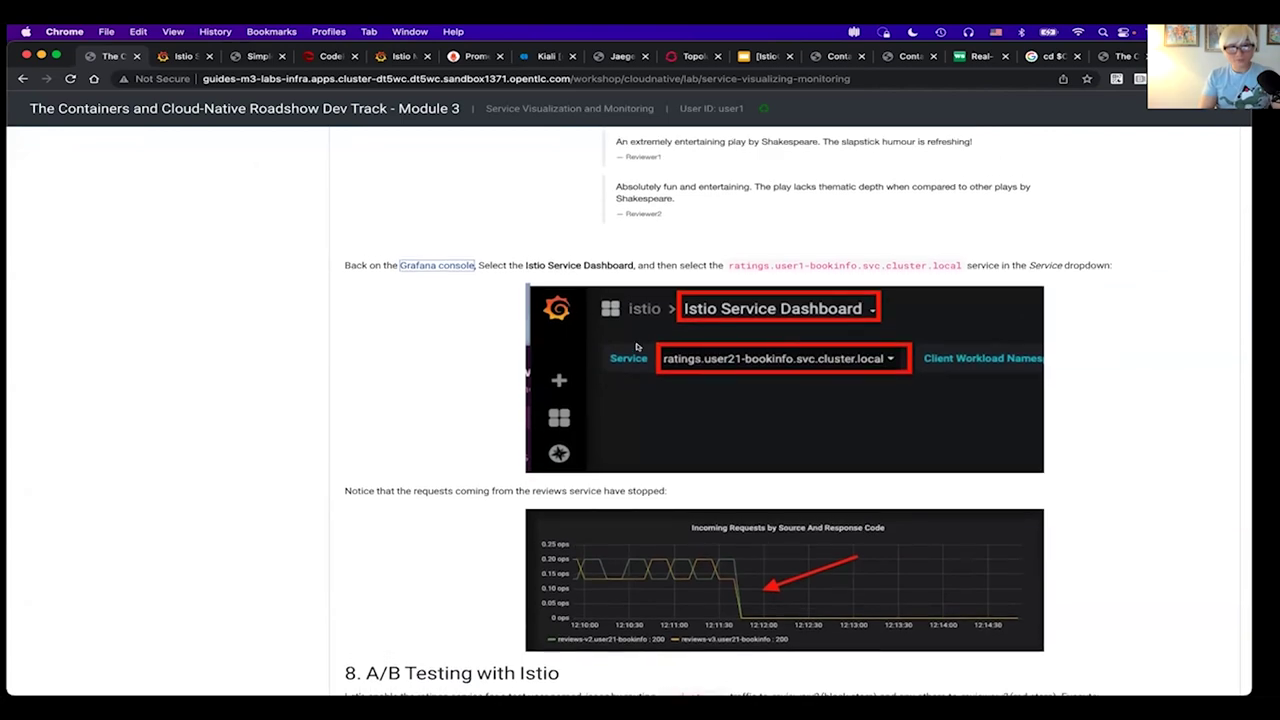
click(190, 56)
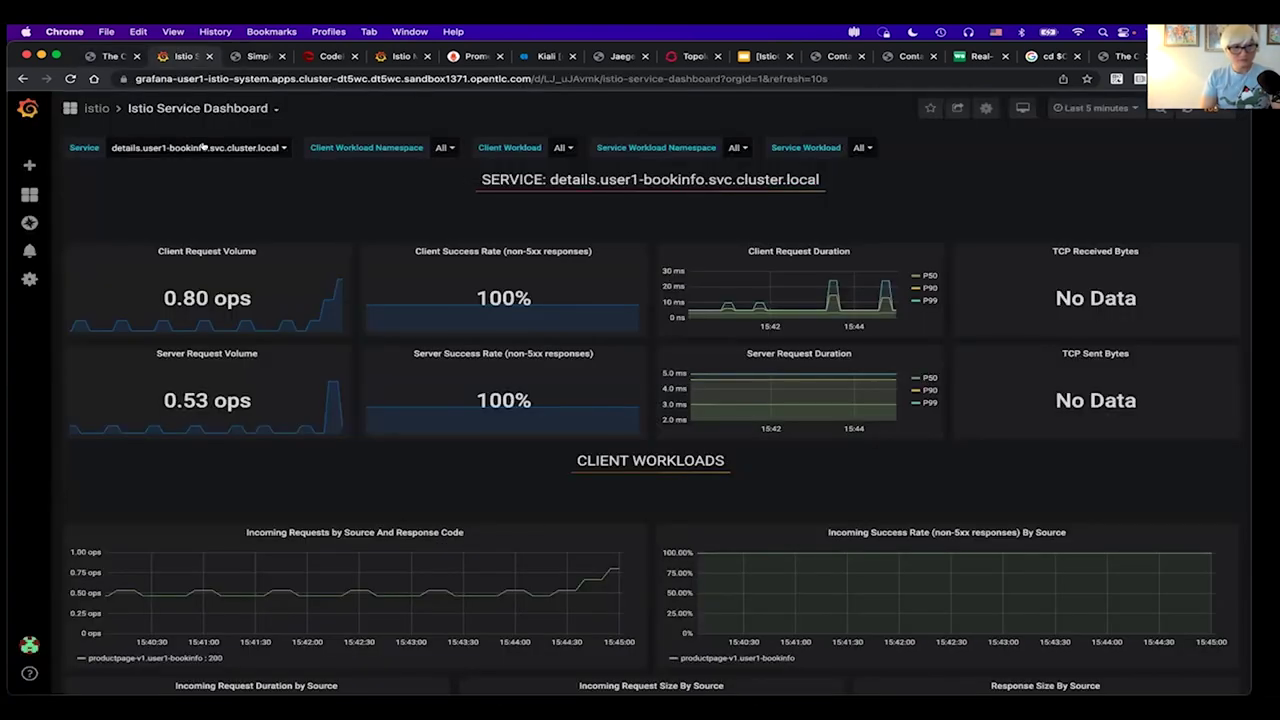
click(203, 147)
click(192, 208)
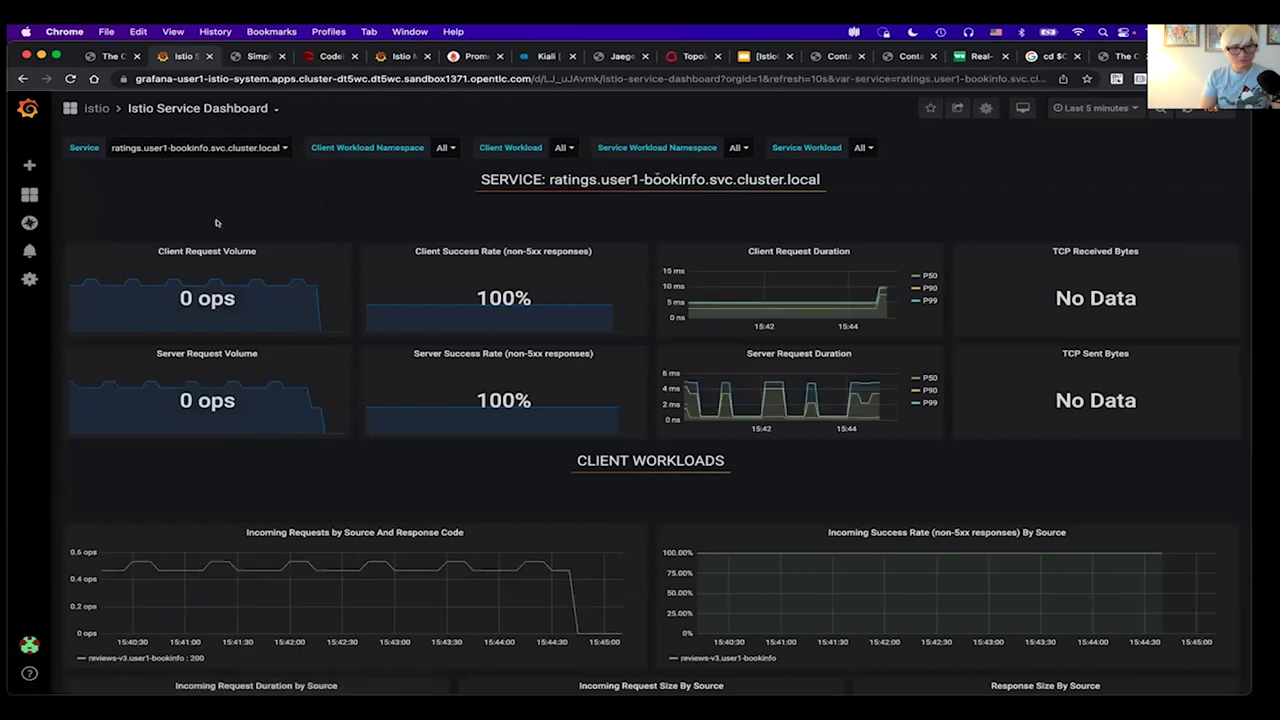
scroll(562, 522, down, 3)
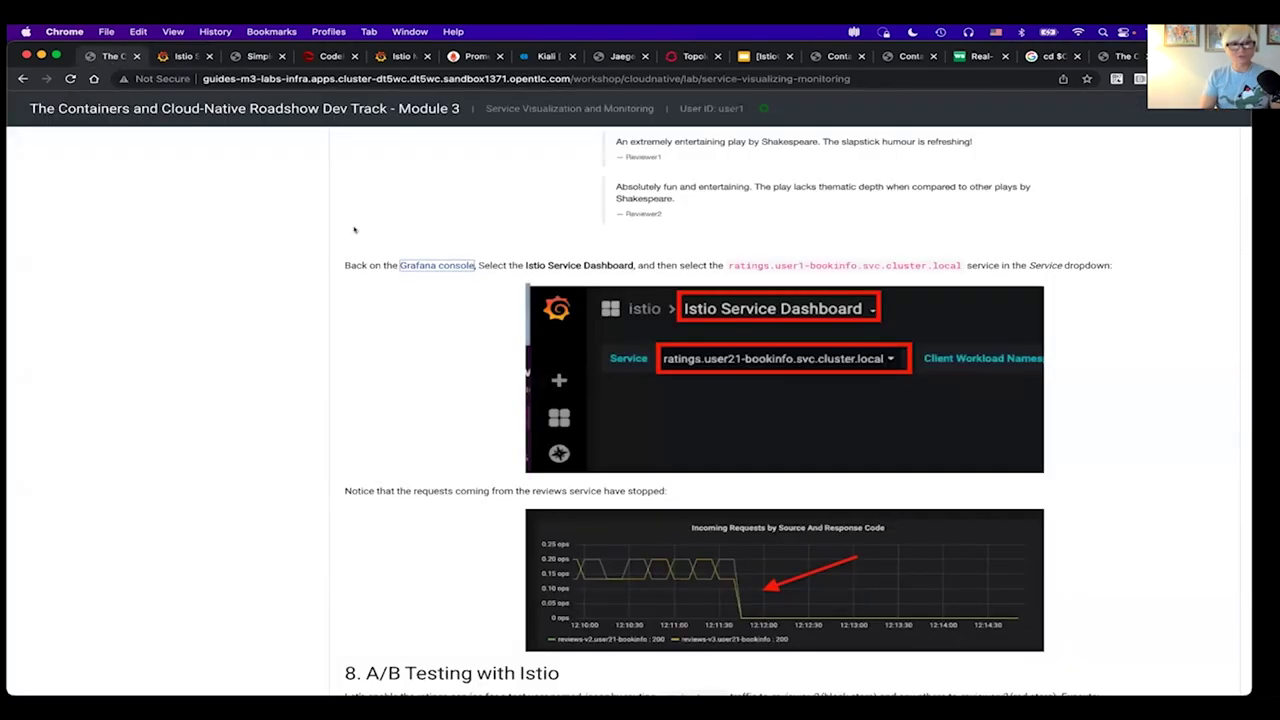
click(110, 56)
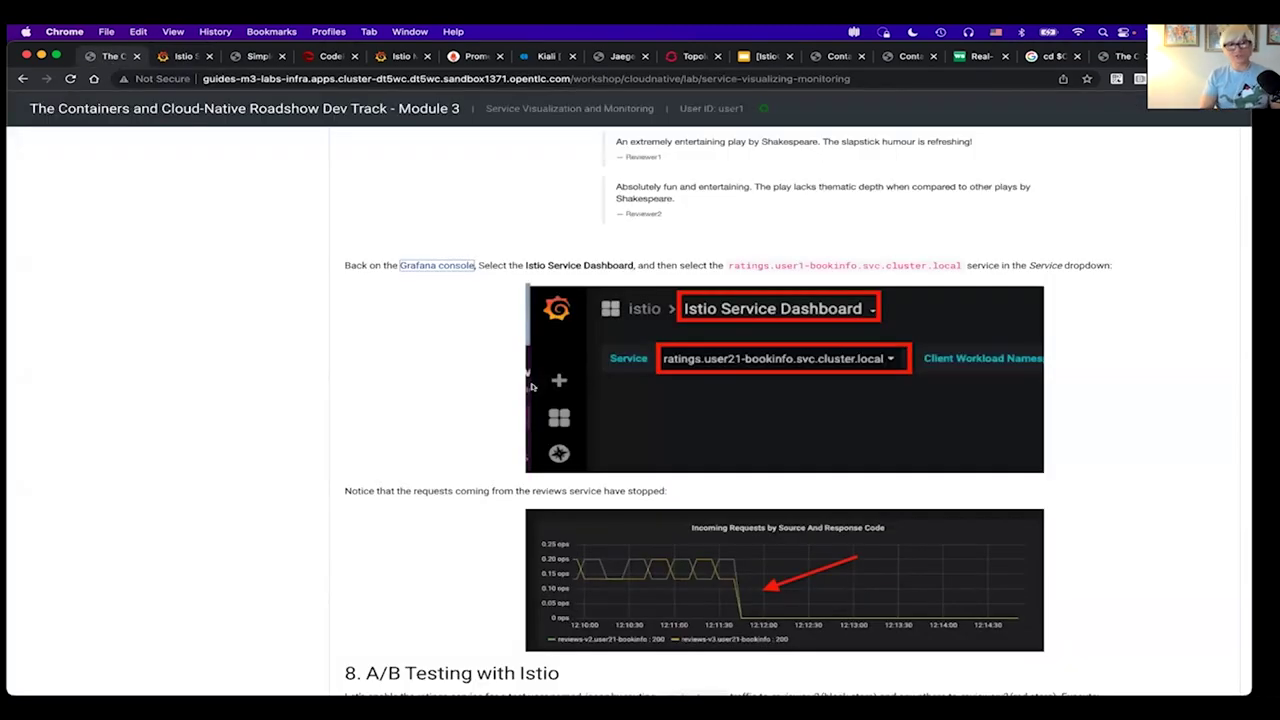
scroll(532, 386, down, 4)
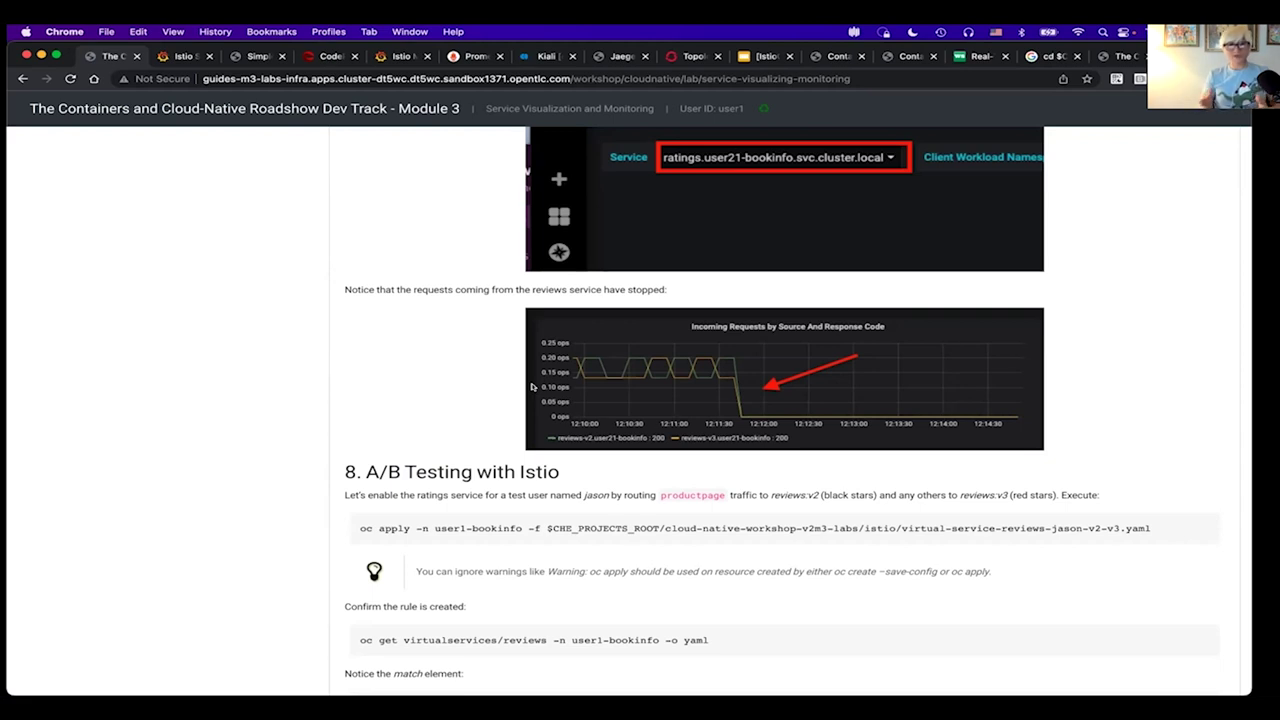
scroll(170, 450, down, 5)
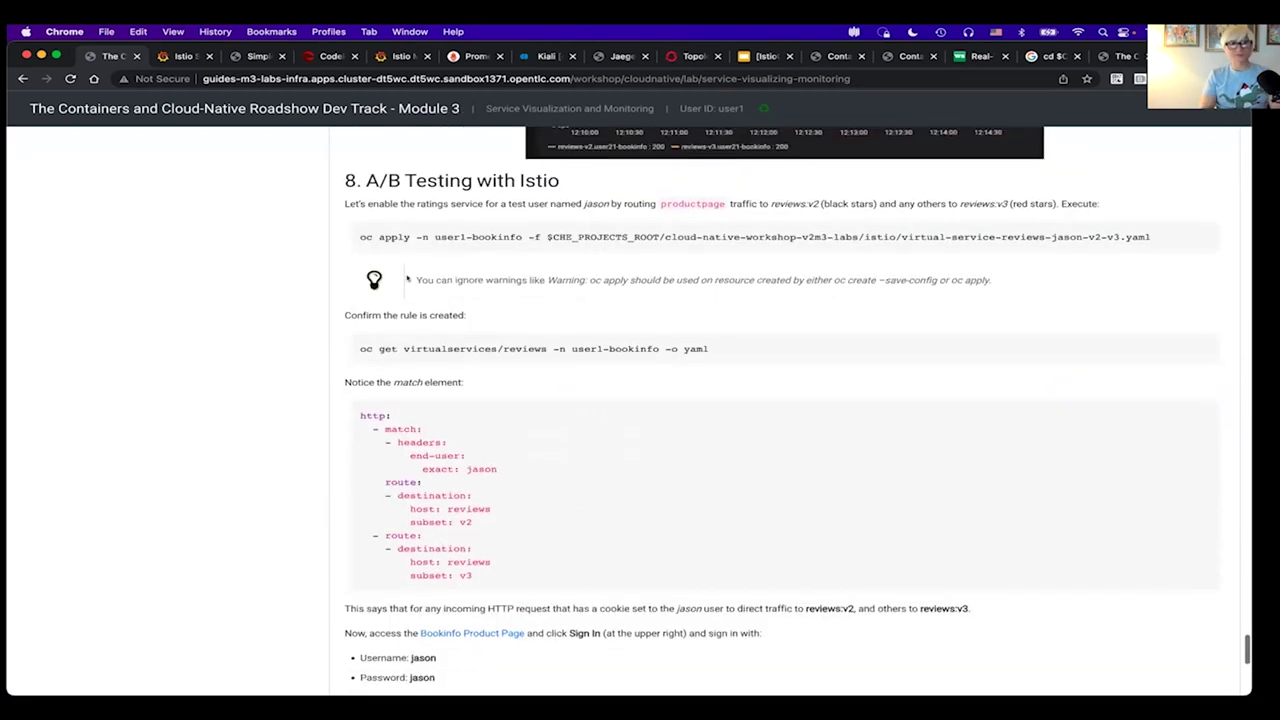
Apply the test-user A/B routing rule with the oc apply command in the CodeReady terminal.
click(425, 250)
key(super+c)
drag(322, 56, 190, 56)
key(super+v)
key(Return)
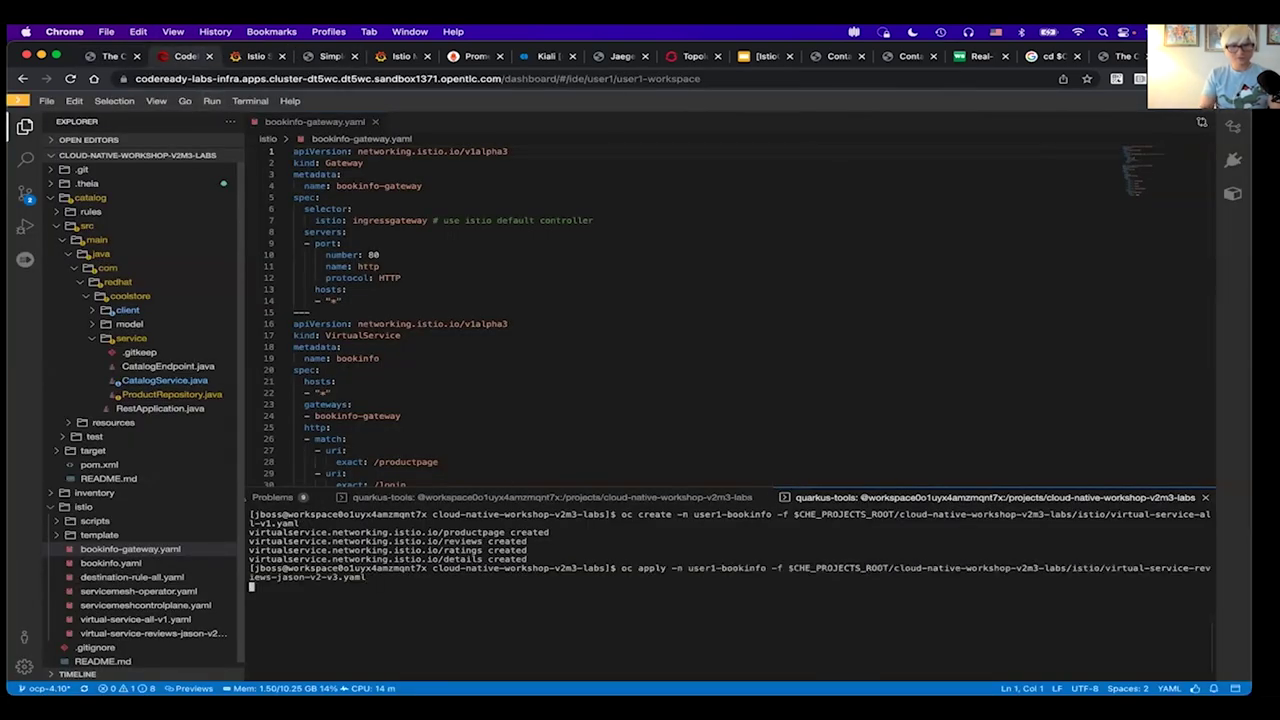
key(super+1)
scroll(543, 380, down, 7)
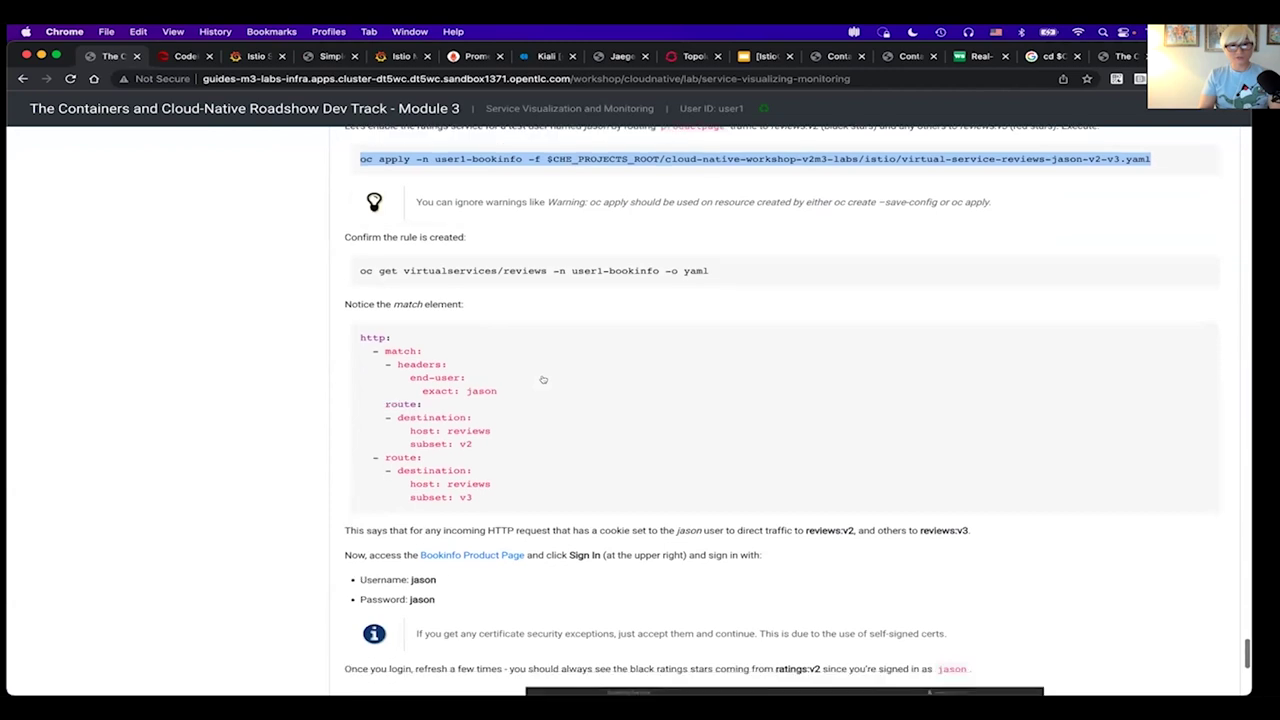
Sign in to the Bookinfo product page as the test user to see black stars.
click(480, 241)
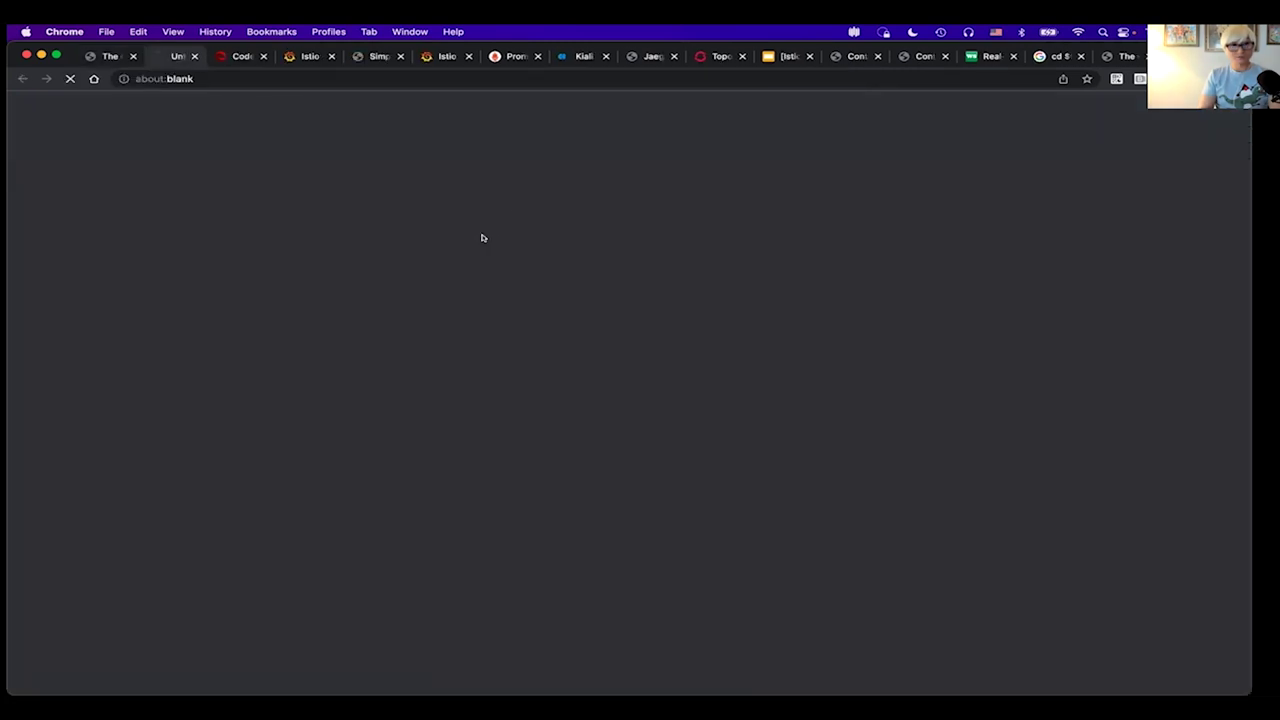
click(1024, 107)
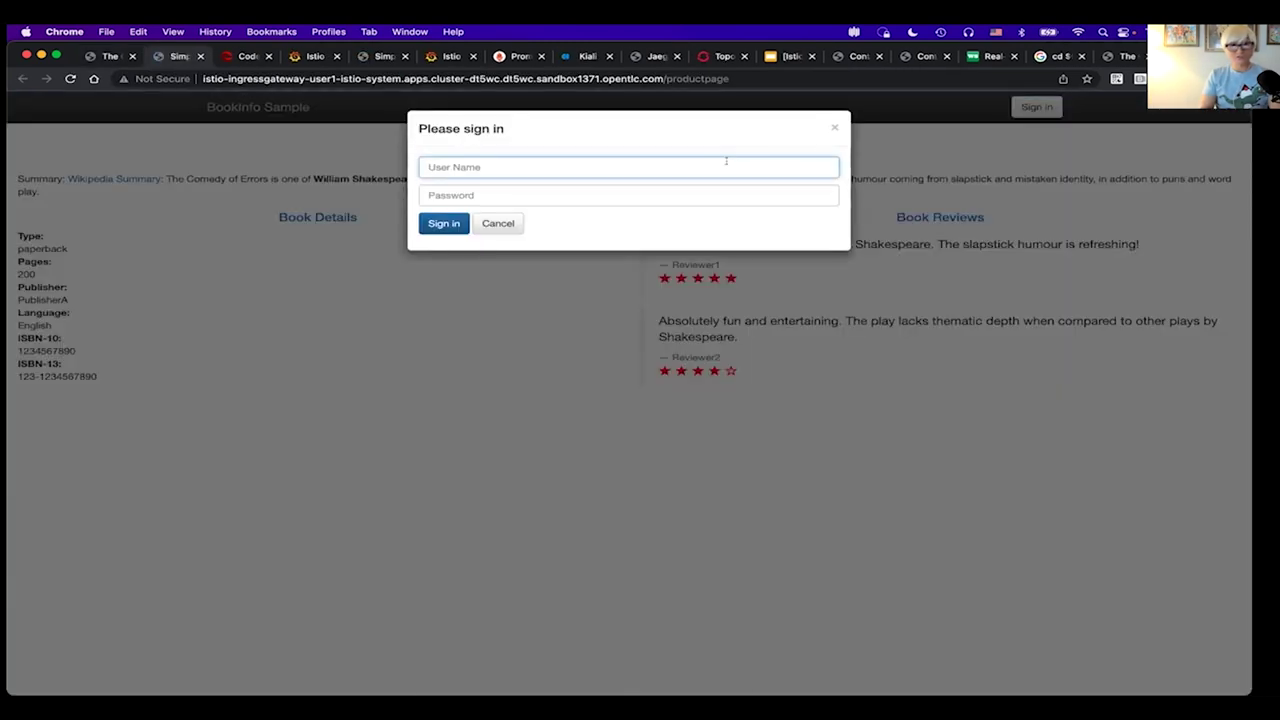
click(726, 163)
text(ja)
key(Down)
key(Return)
key(Return)
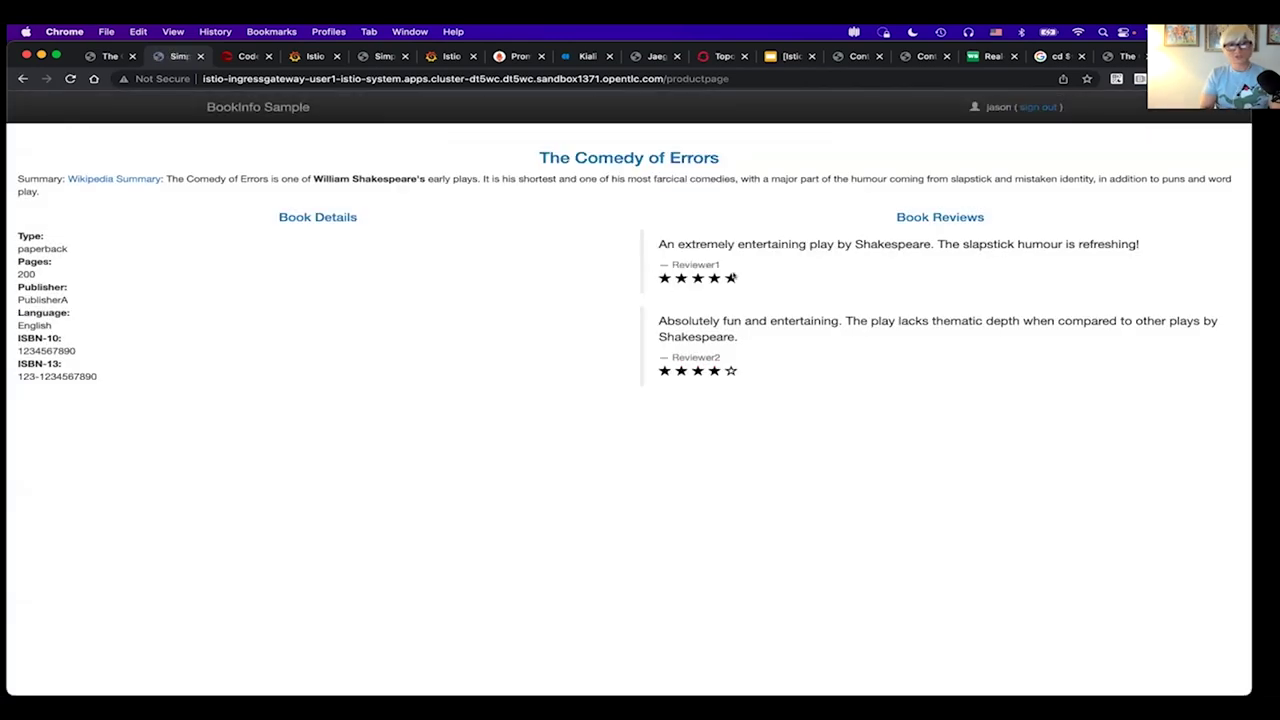
double_click(731, 278)
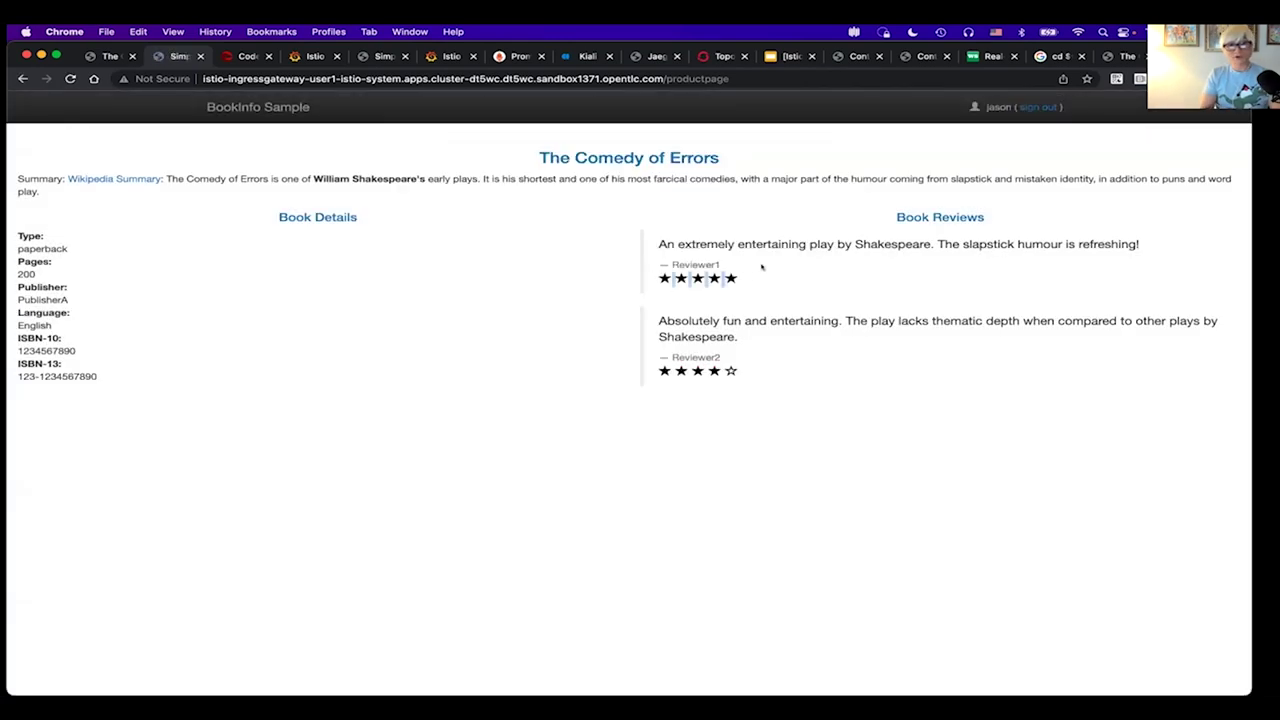
Sign out to see red stars, then start the Advanced Service Mesh Development lab.
click(1014, 107)
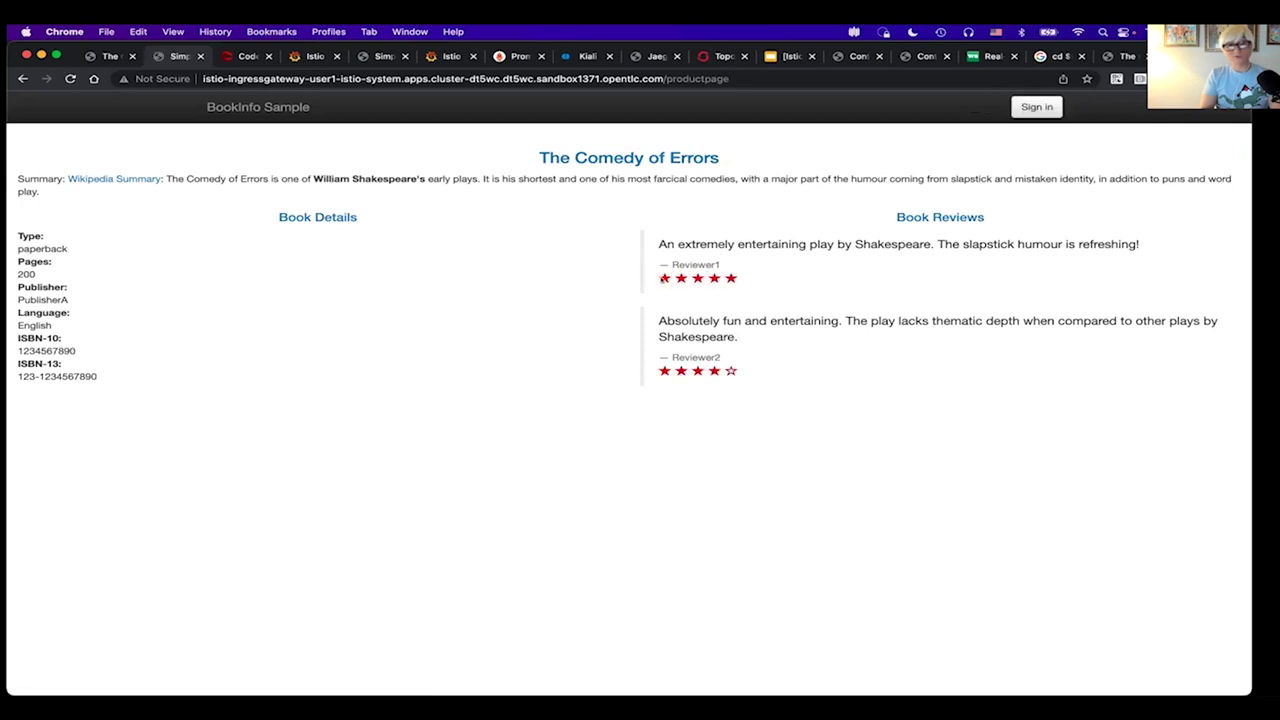
click(95, 56)
scroll(1033, 584, down, 5)
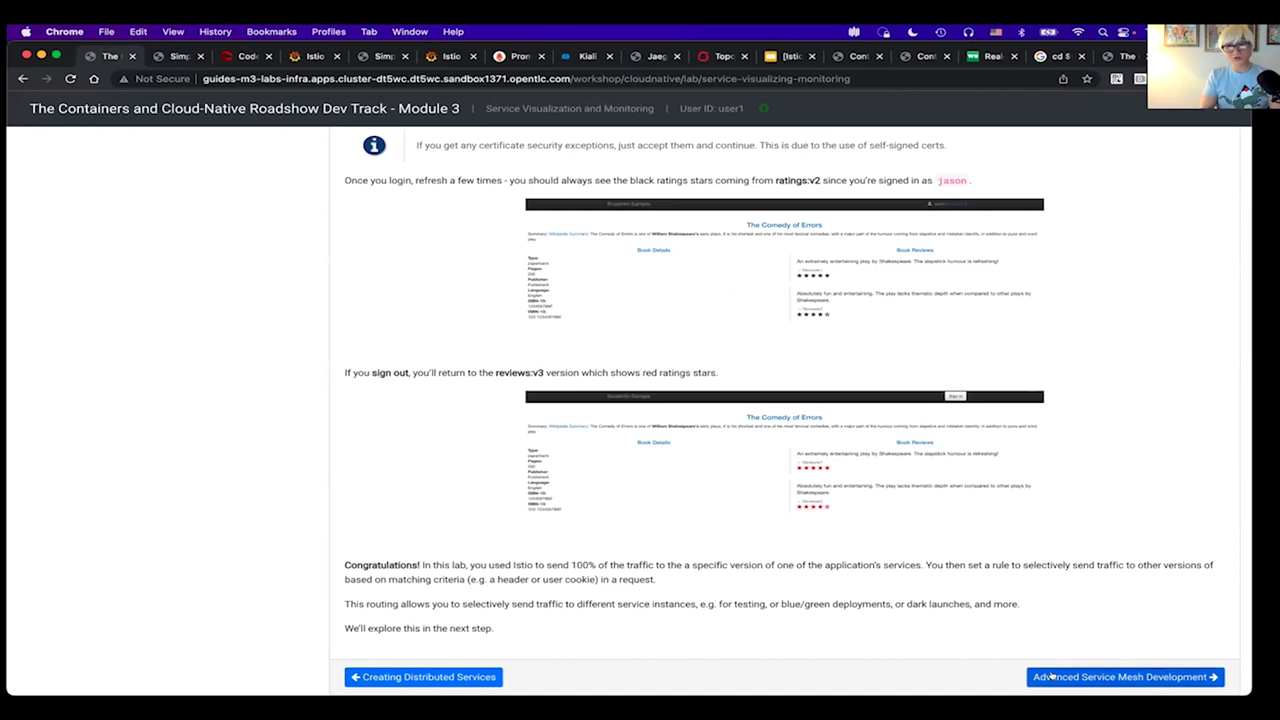
click(1050, 672)
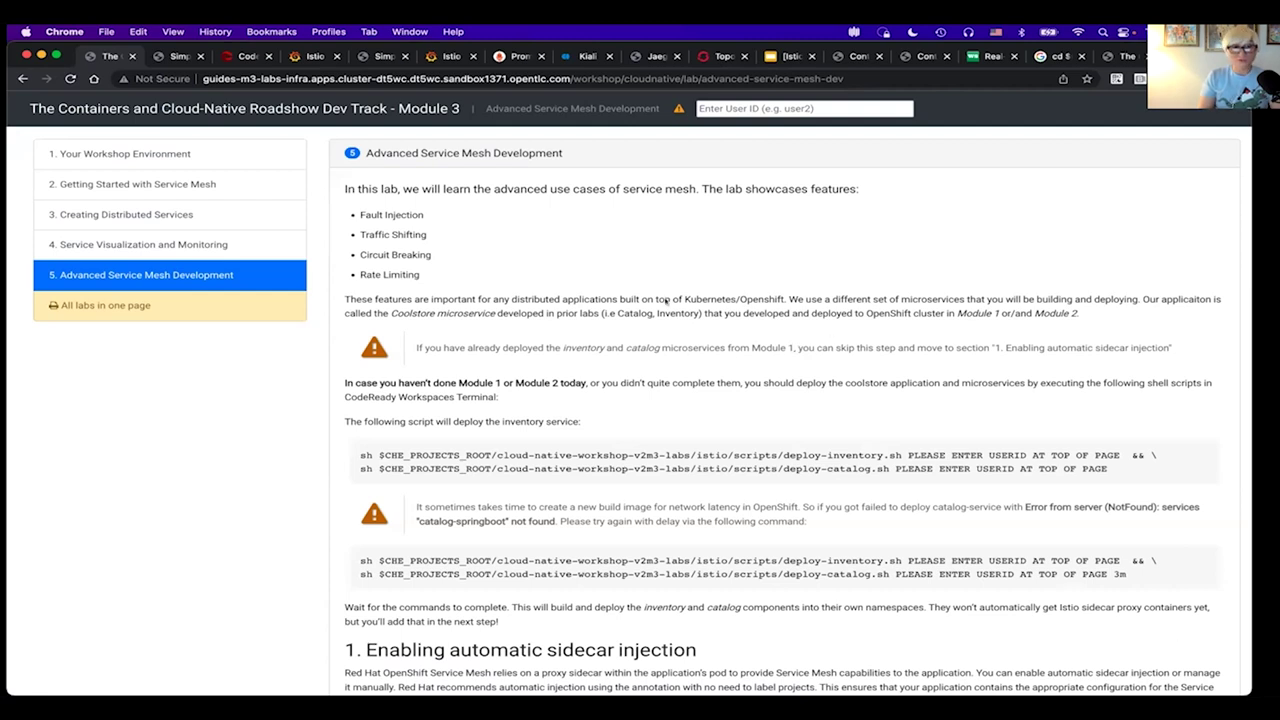
Set the workshop User ID to user1.
click(752, 108)
click(746, 136)
key(Return)
Close the leftover Istio, Prometheus, Kiali and Jaeger browser tabs.
click(200, 56)
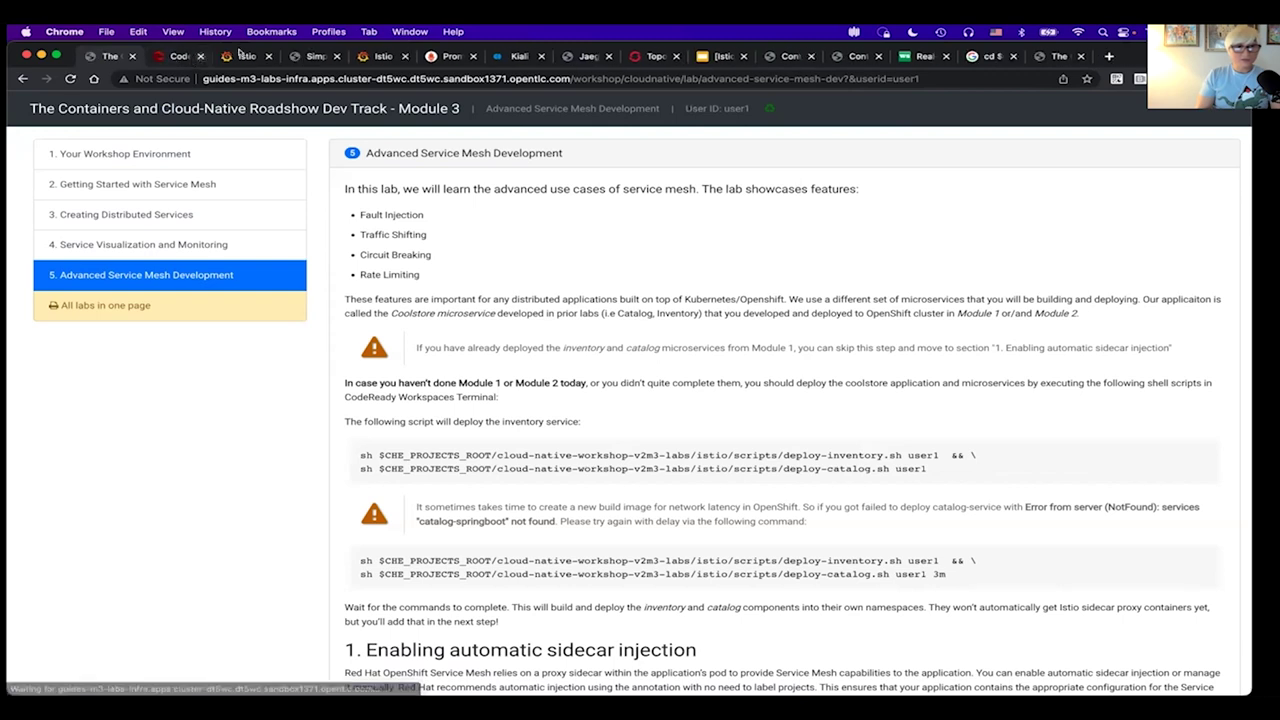
click(268, 56)
click(268, 56)
click(266, 56)
click(266, 56)
click(266, 56)
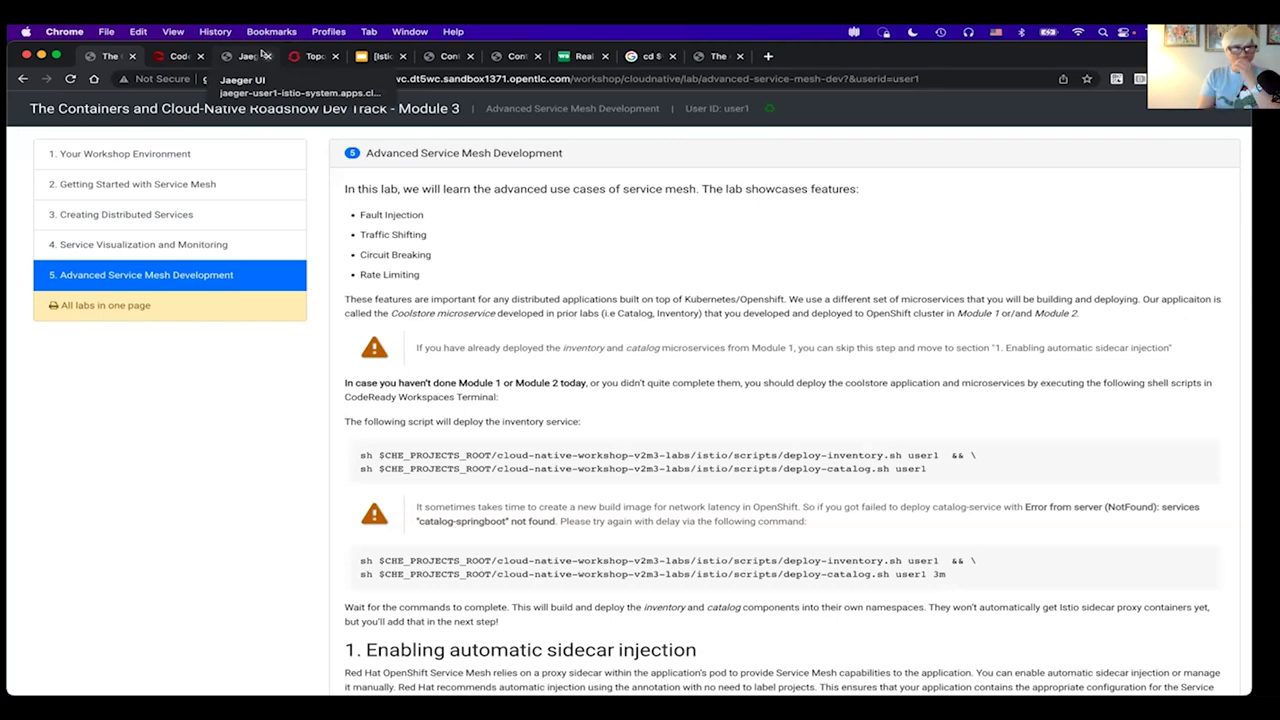
click(266, 56)
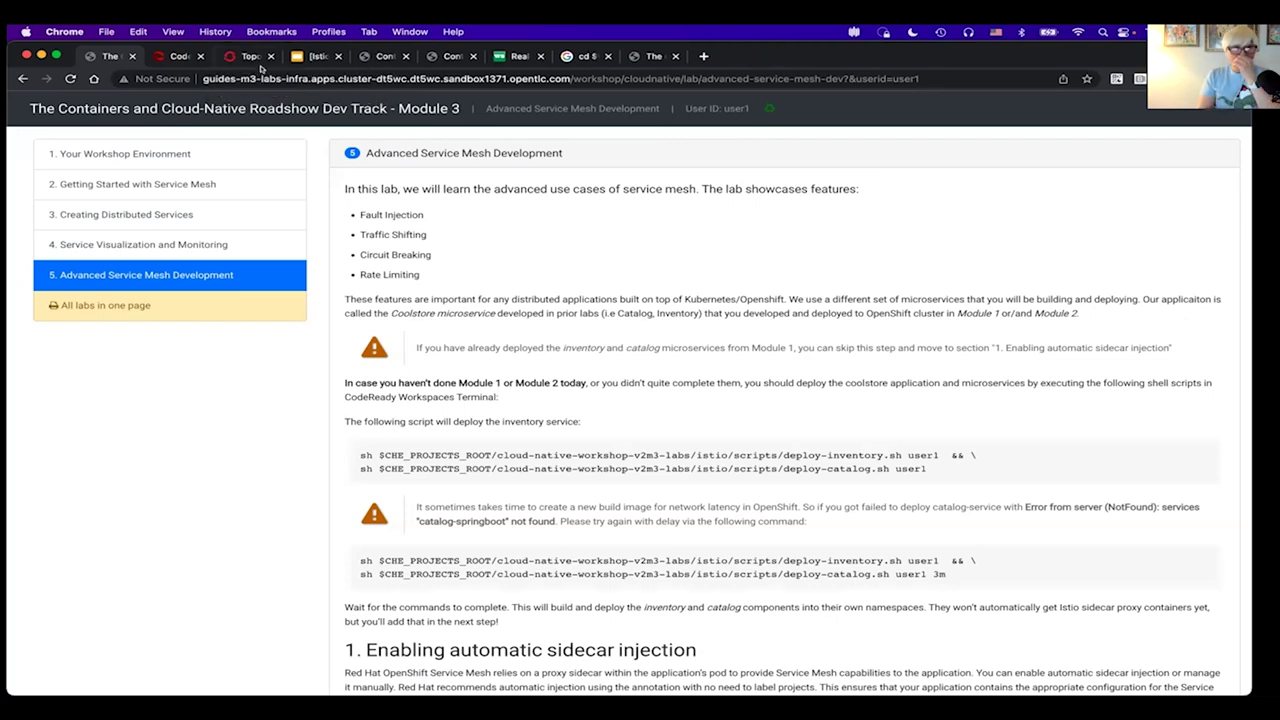
Copy the deploy-inventory.sh and deploy-catalog.sh command block.
scroll(545, 338, down, 3)
click(548, 324)
key(super+c)
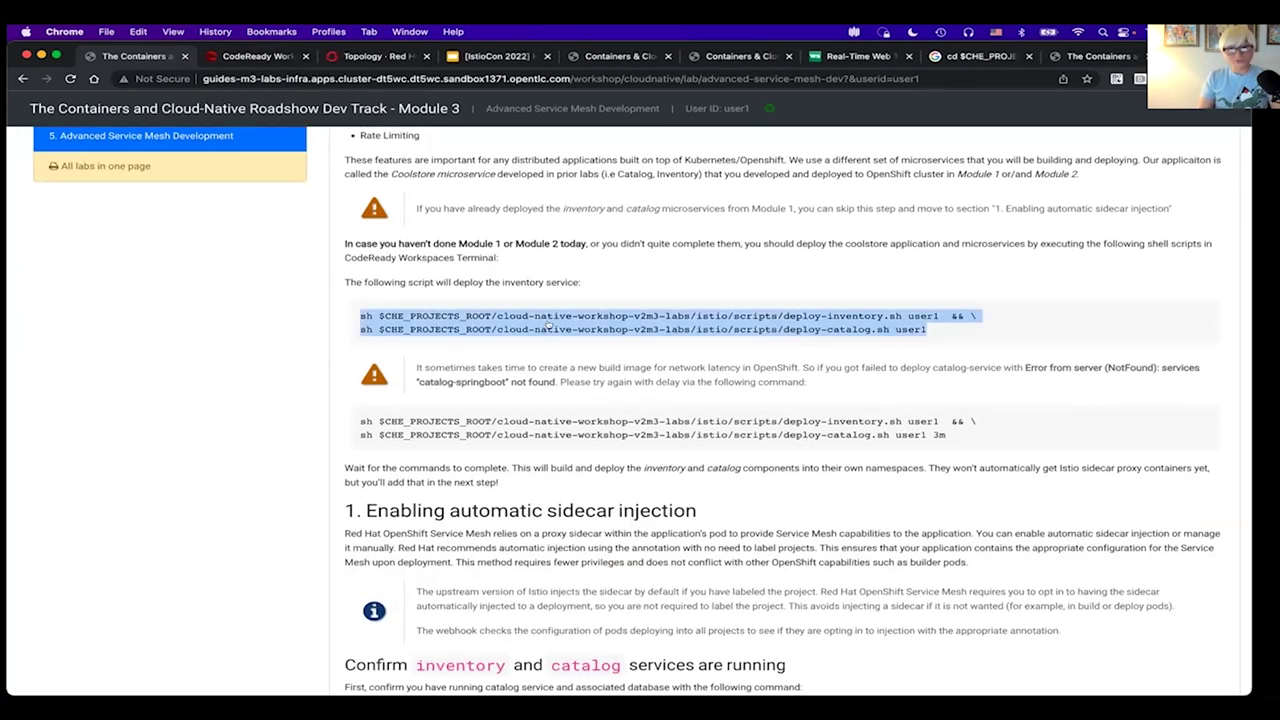
click(250, 56)
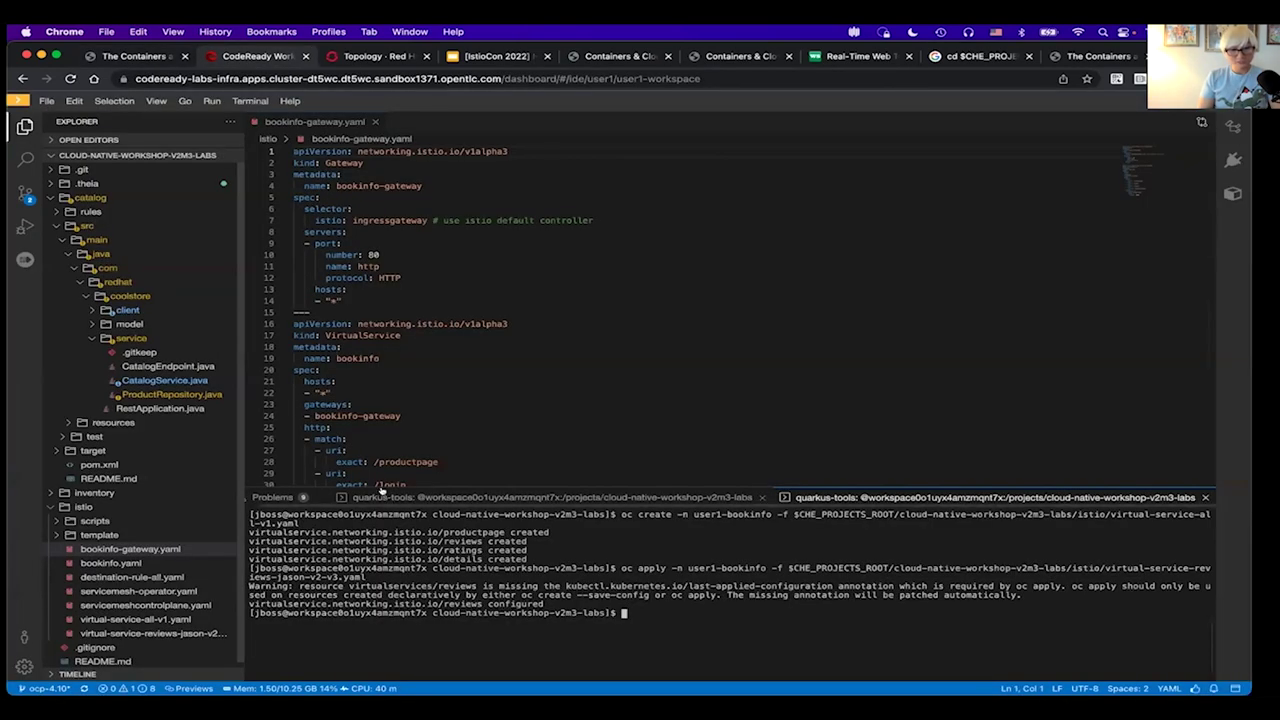
Run the user1 deploy-inventory.sh and deploy-catalog.sh scripts in the IDE terminal.
key(super+l)
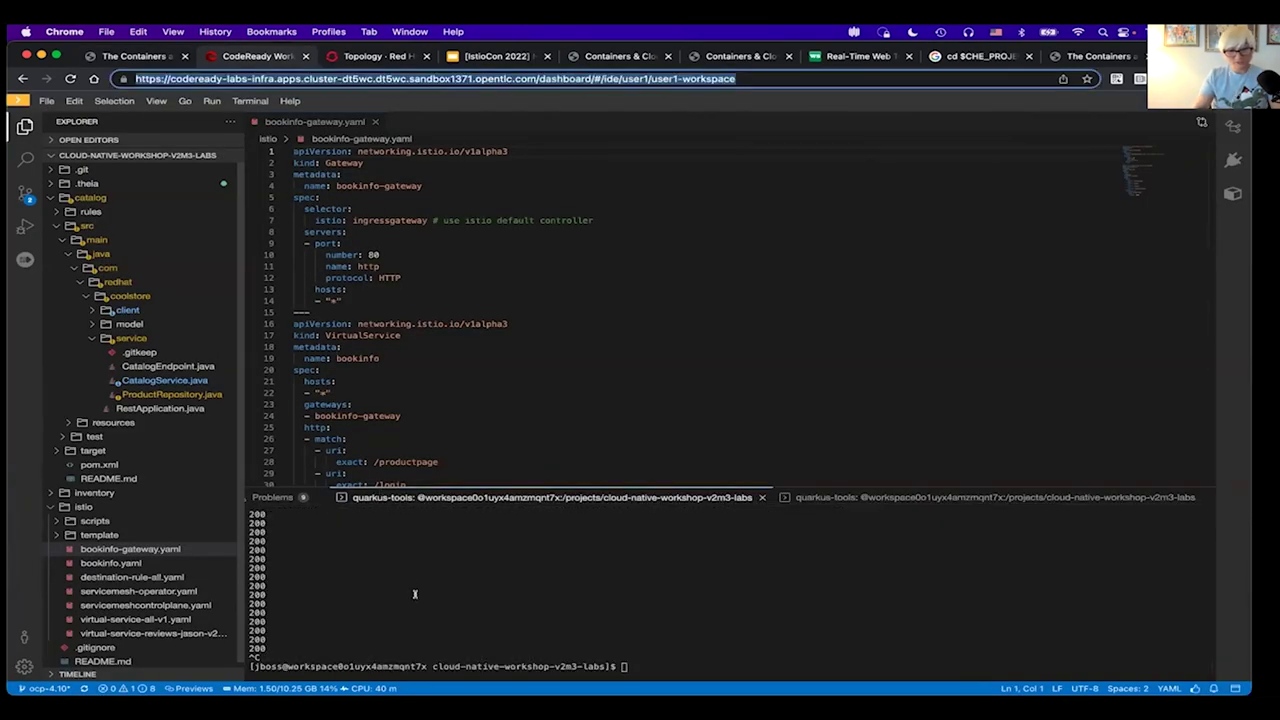
click(415, 594)
key(ctrl+l)
key(super+v)
key(Return)
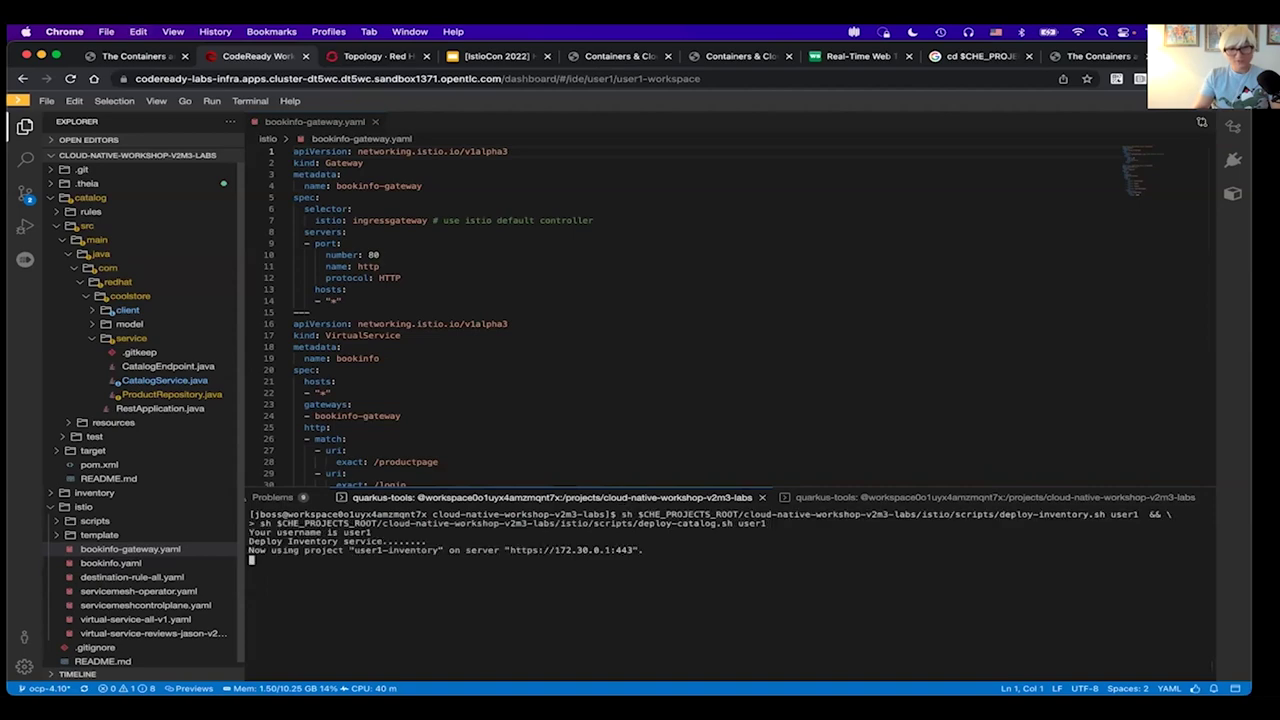
click(132, 56)
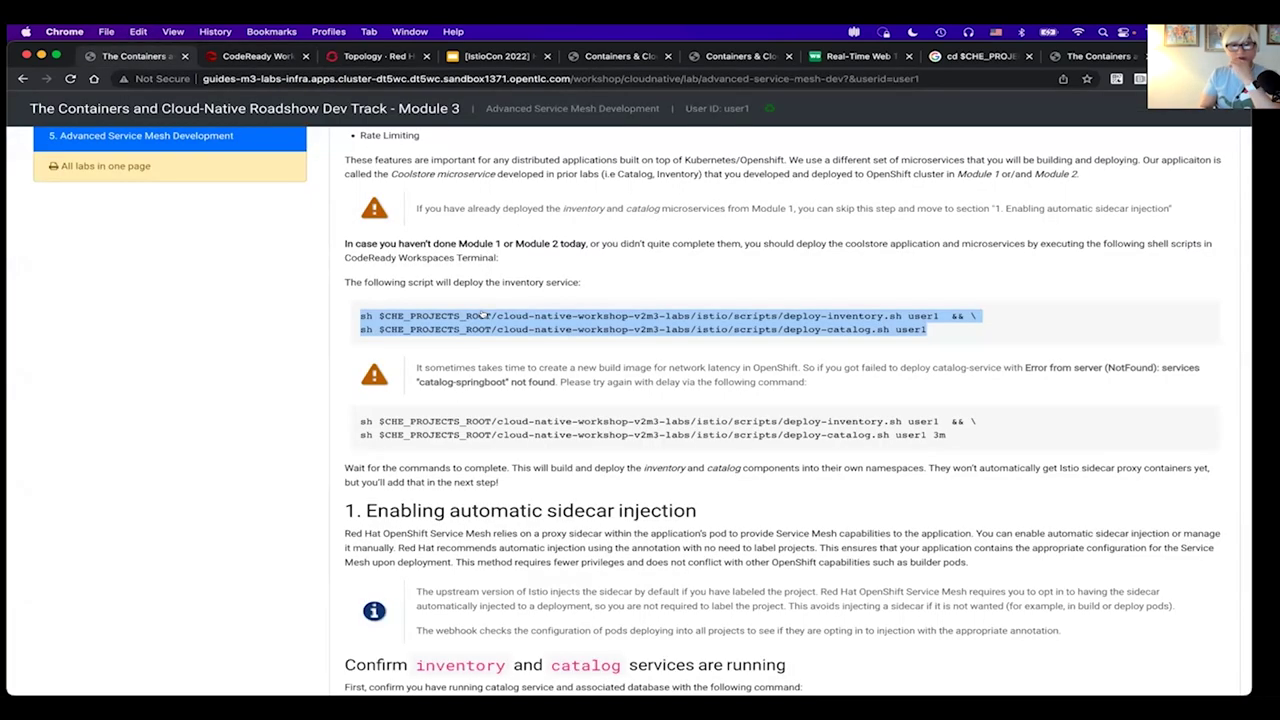
scroll(481, 315, down, 3)
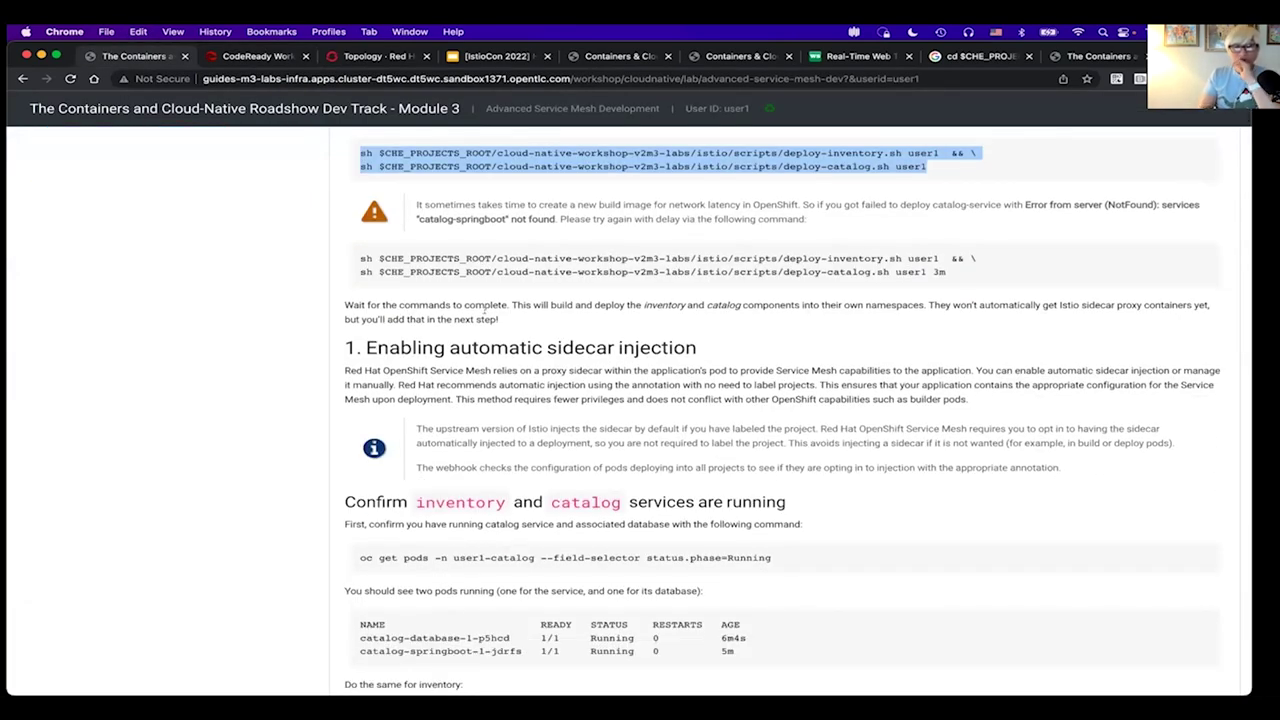
View the user1-catalog and user1-inventory topologies in OpenShift Console, both still empty.
click(362, 55)
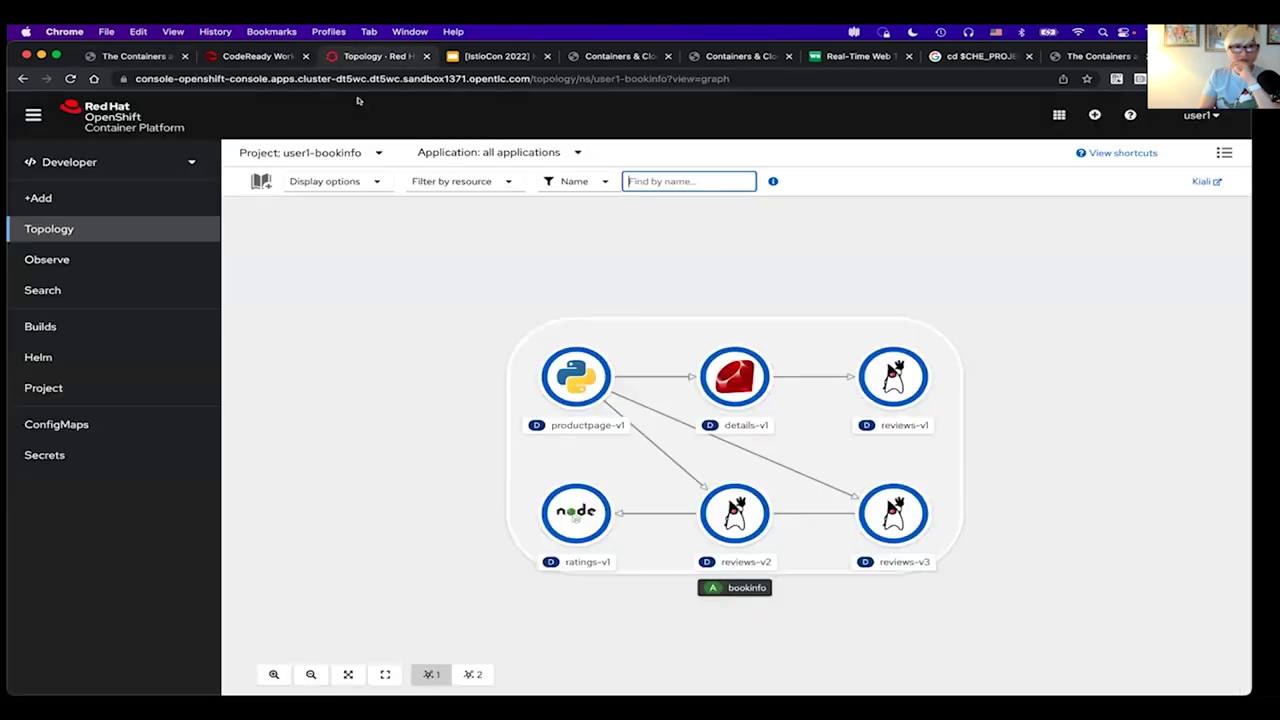
click(330, 153)
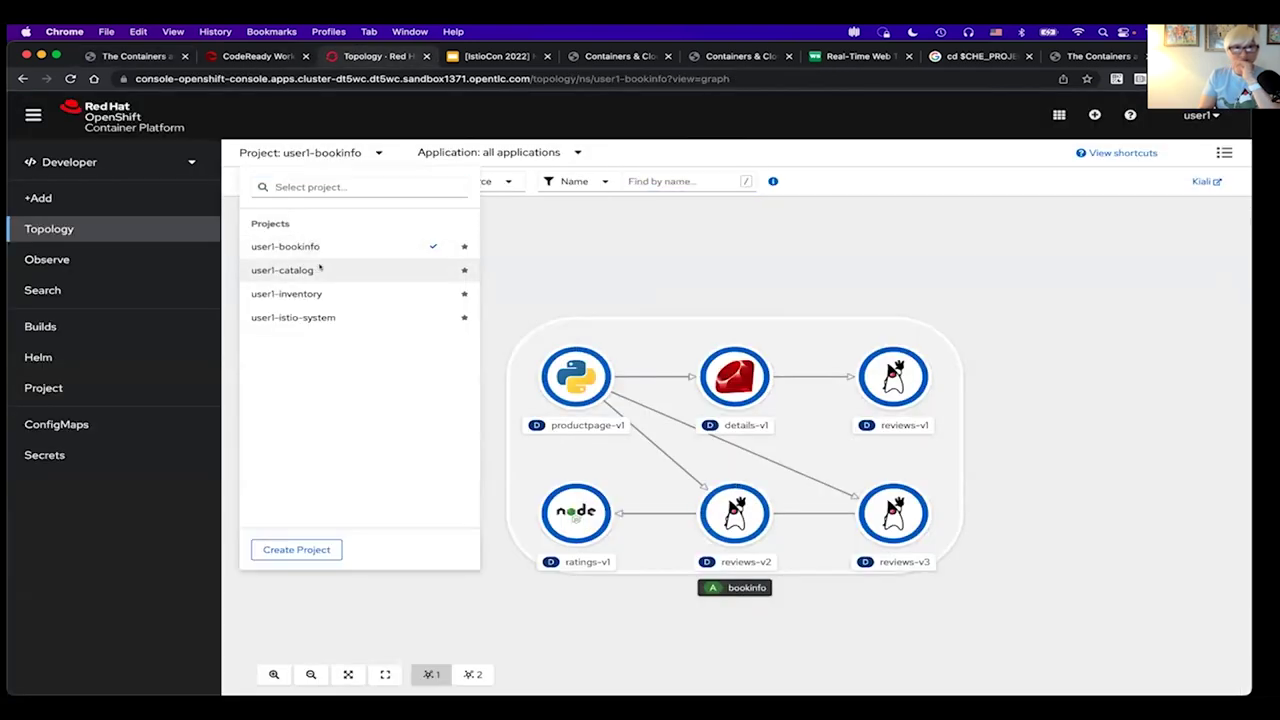
click(312, 270)
click(313, 150)
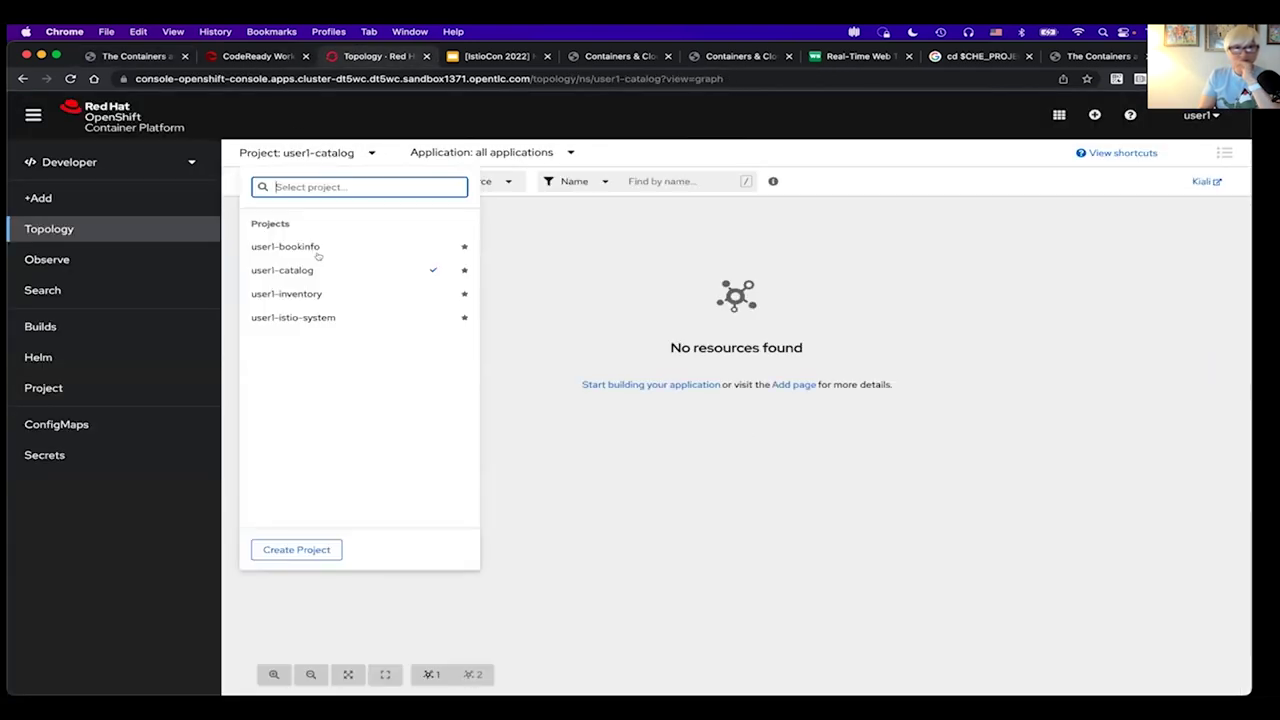
click(318, 292)
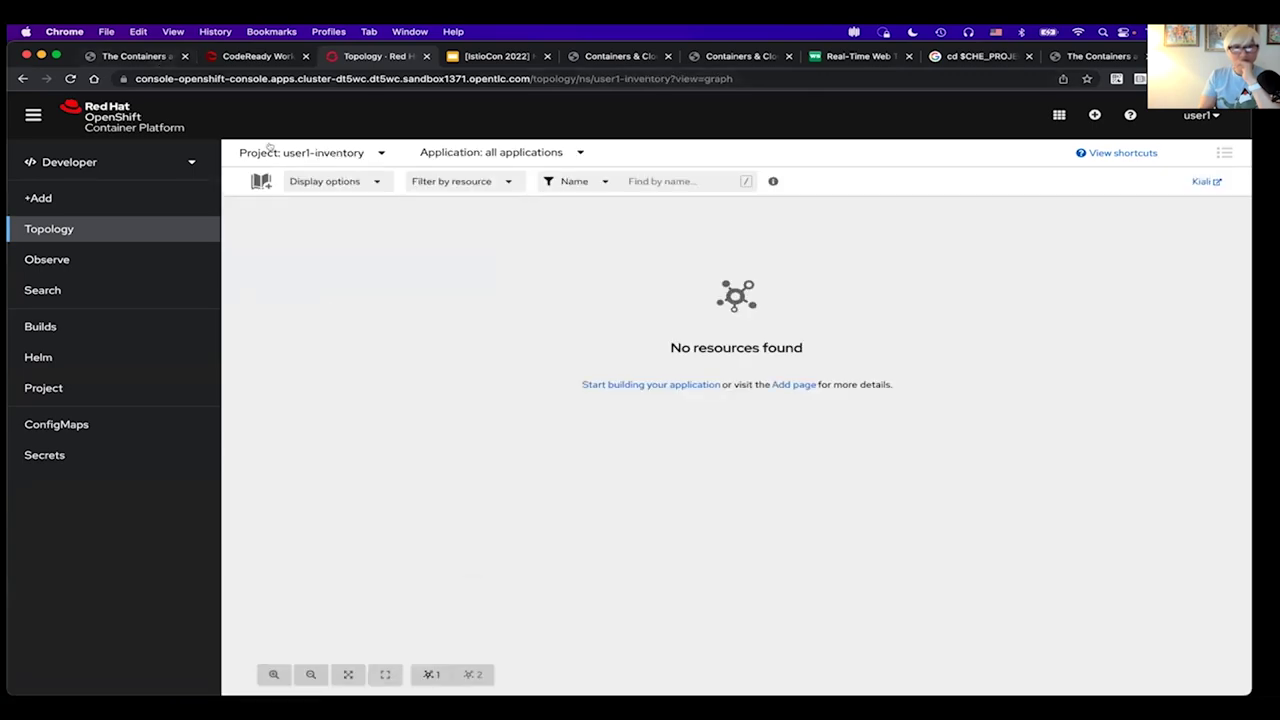
click(156, 58)
scroll(428, 306, down, 5)
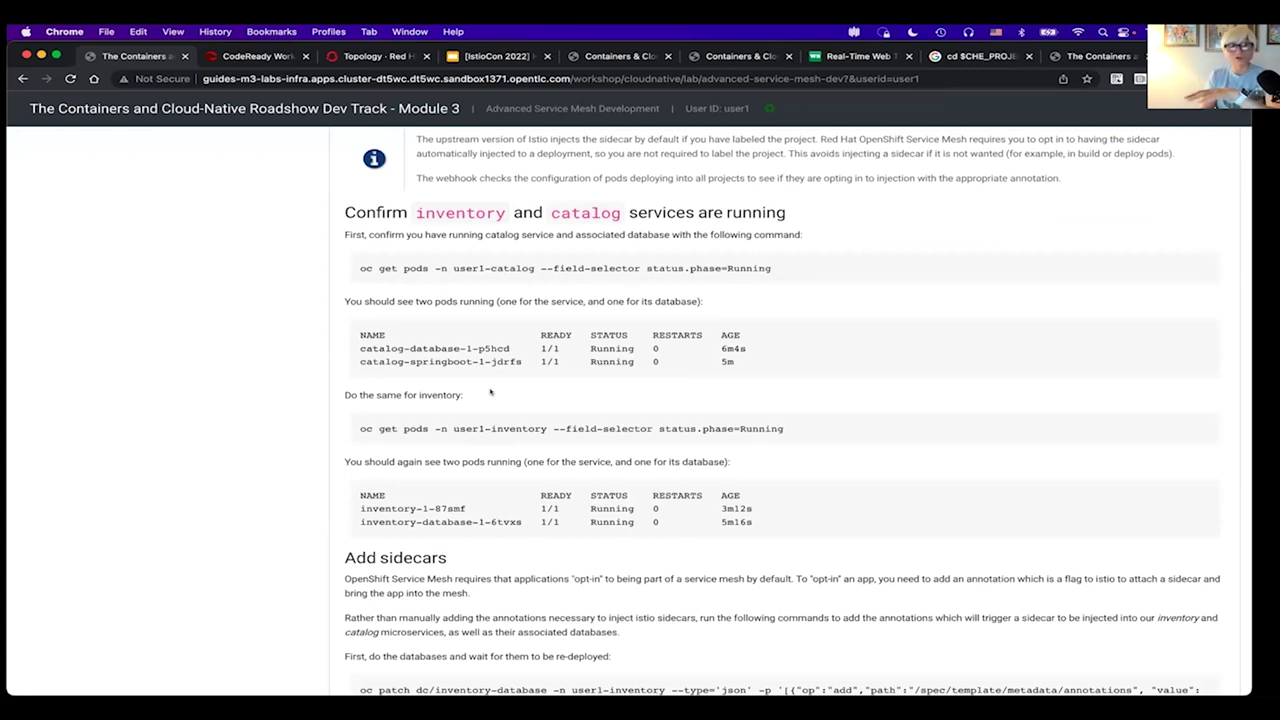
scroll(490, 392, down, 1)
scroll(490, 392, down, 6)
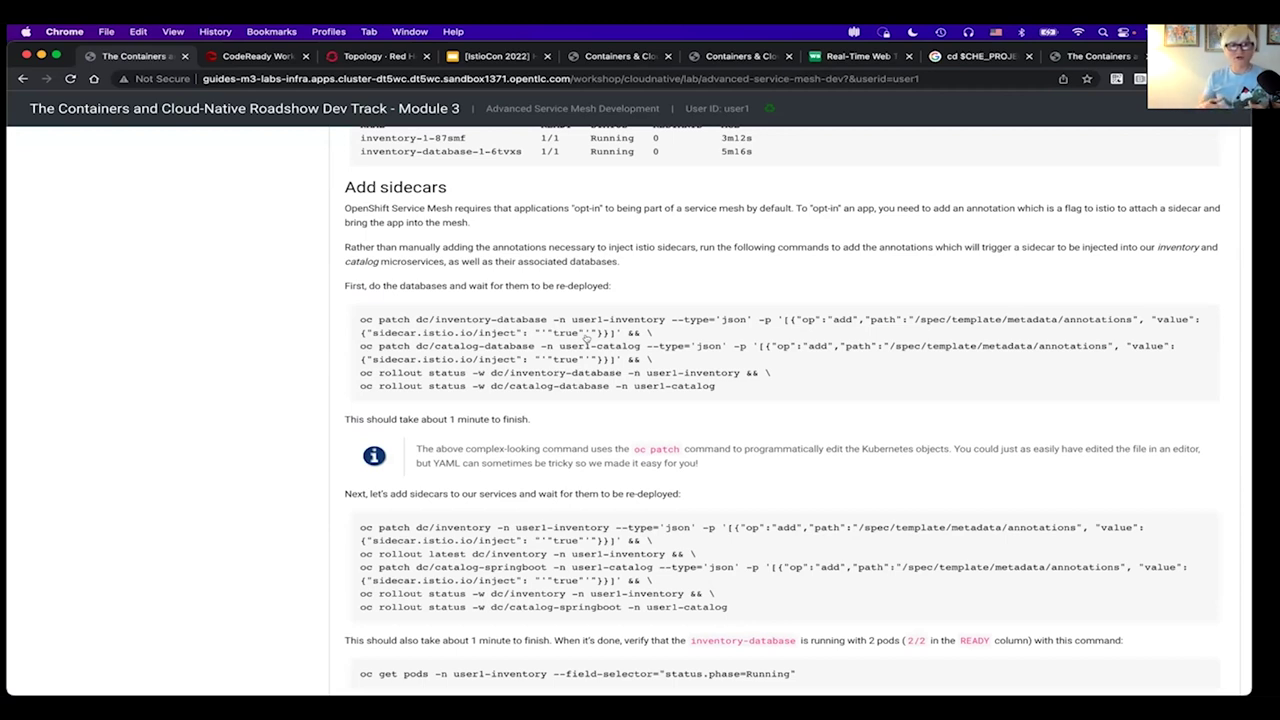
scroll(588, 338, up, 3)
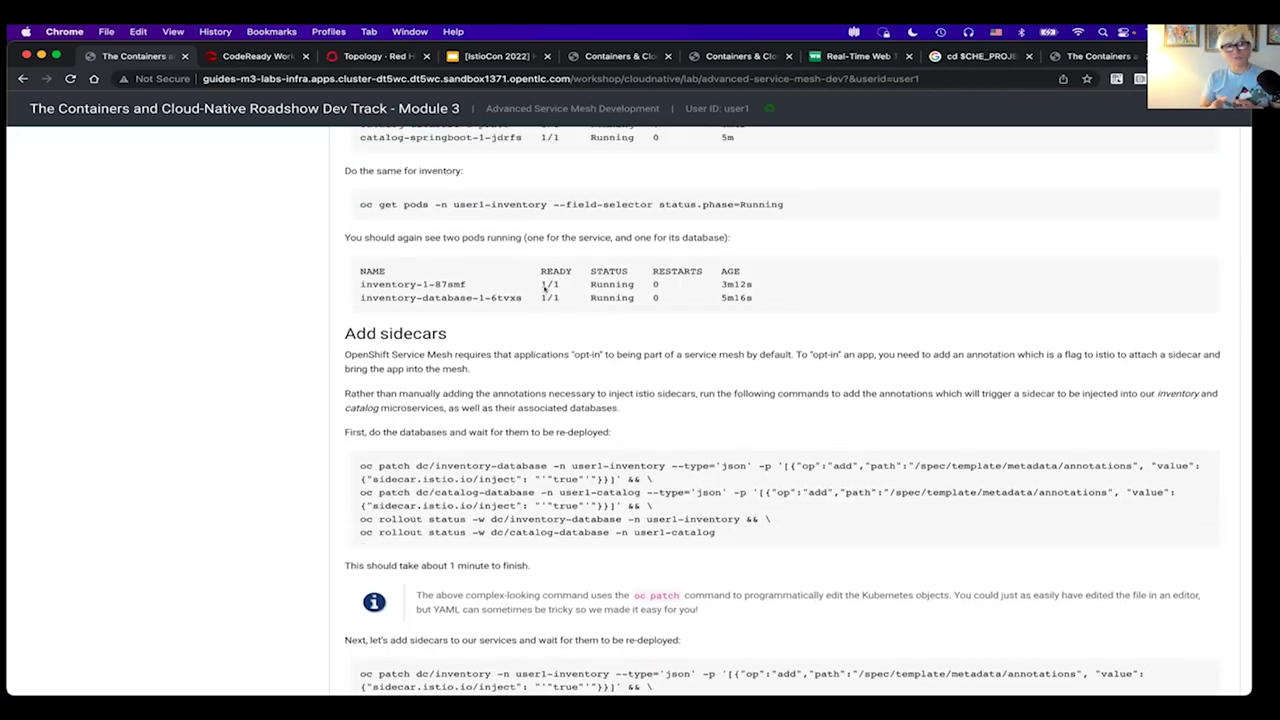
scroll(545, 288, down, 12)
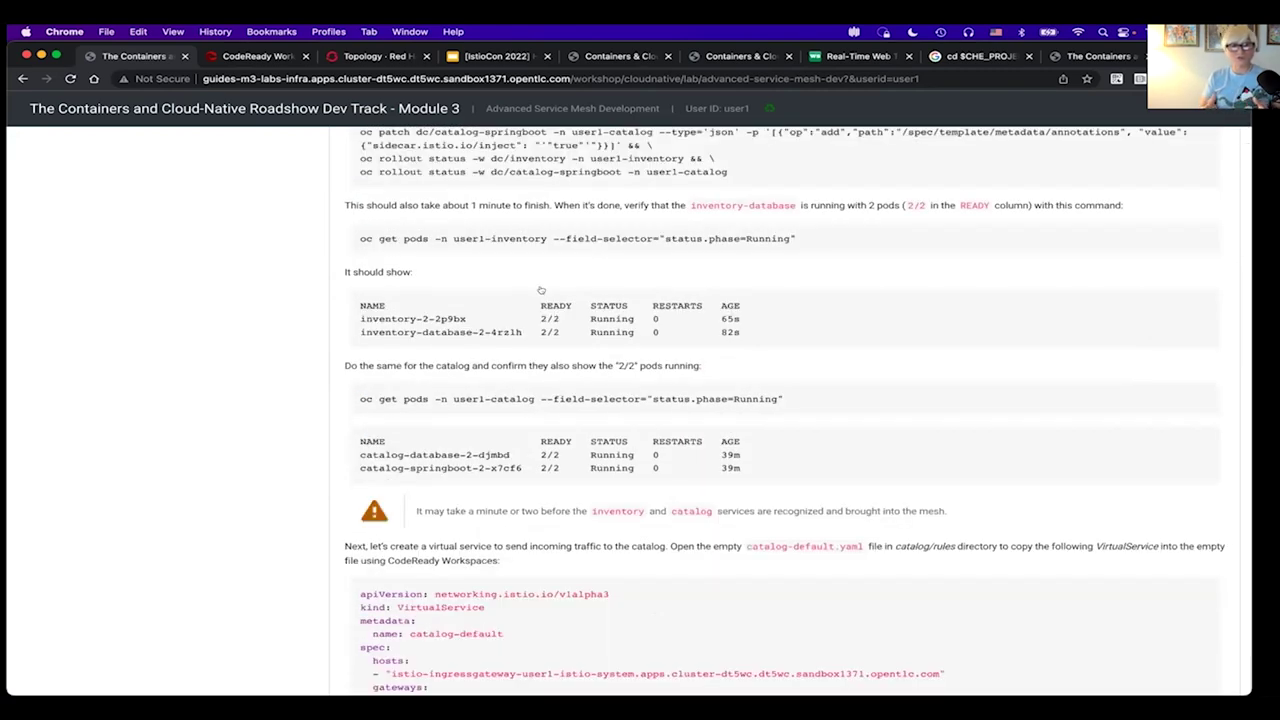
scroll(541, 290, down, 4)
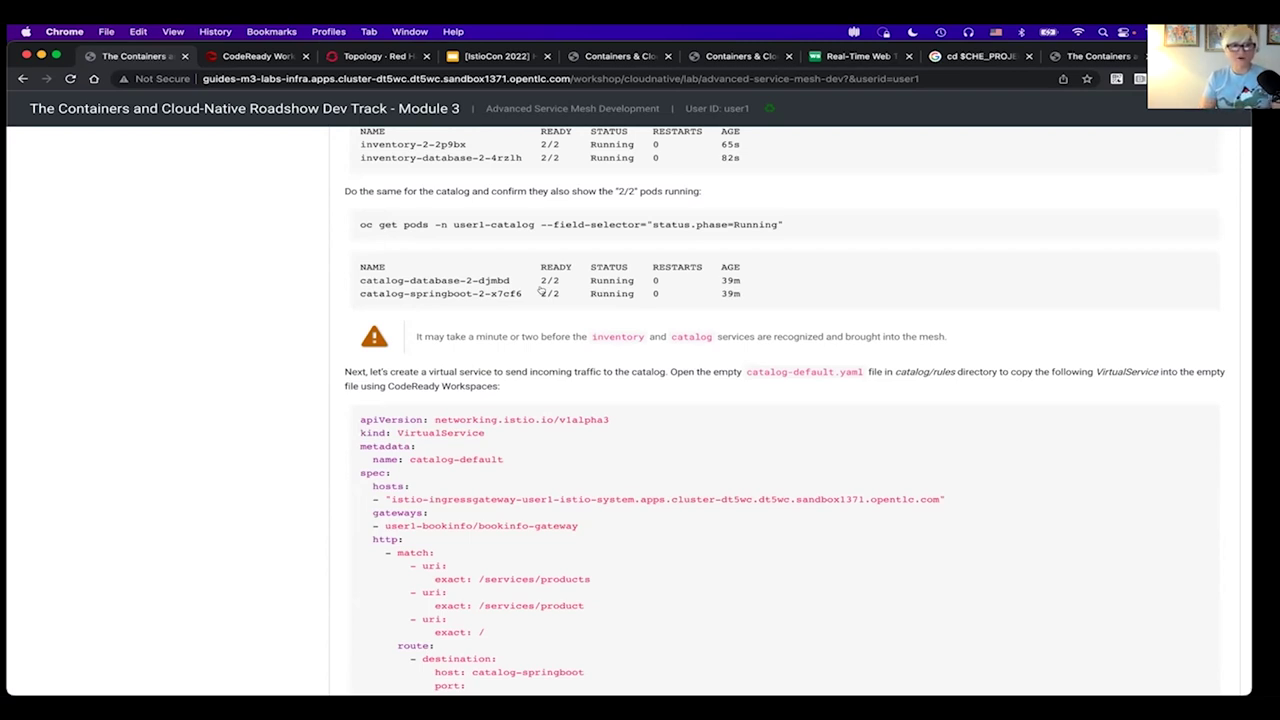
scroll(541, 290, up, 5)
scroll(544, 289, up, 1)
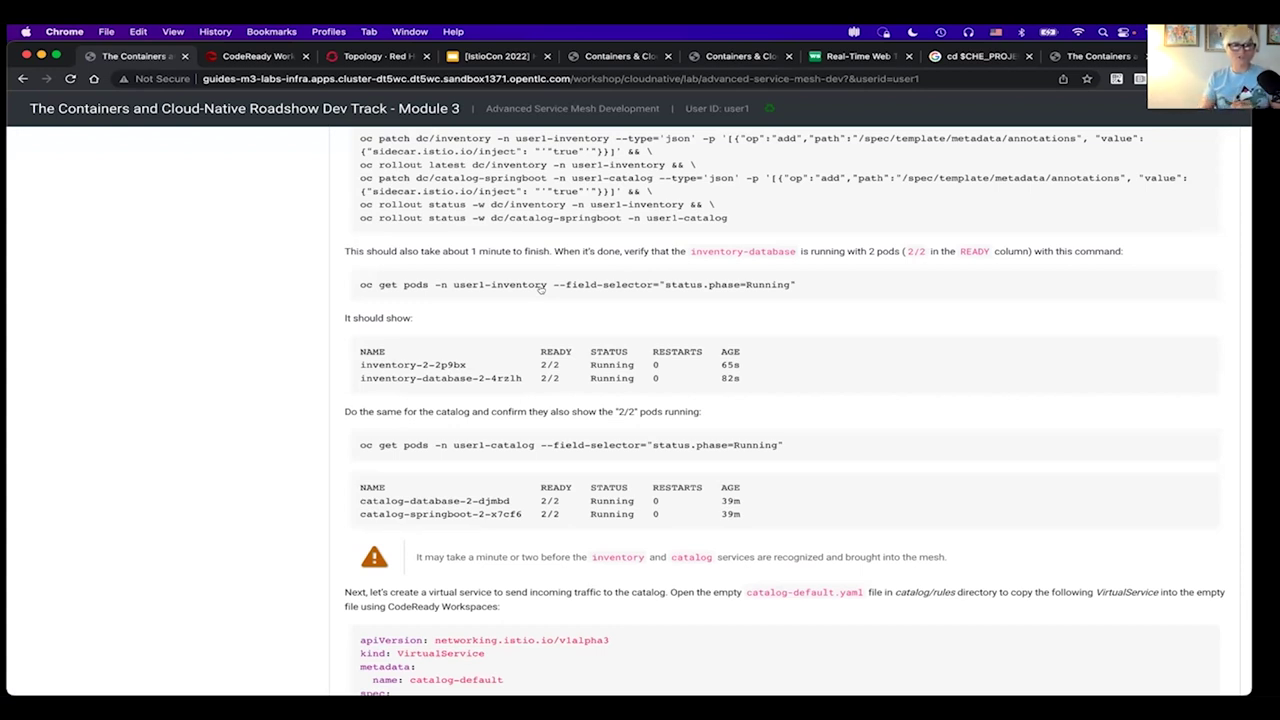
scroll(542, 288, down, 3)
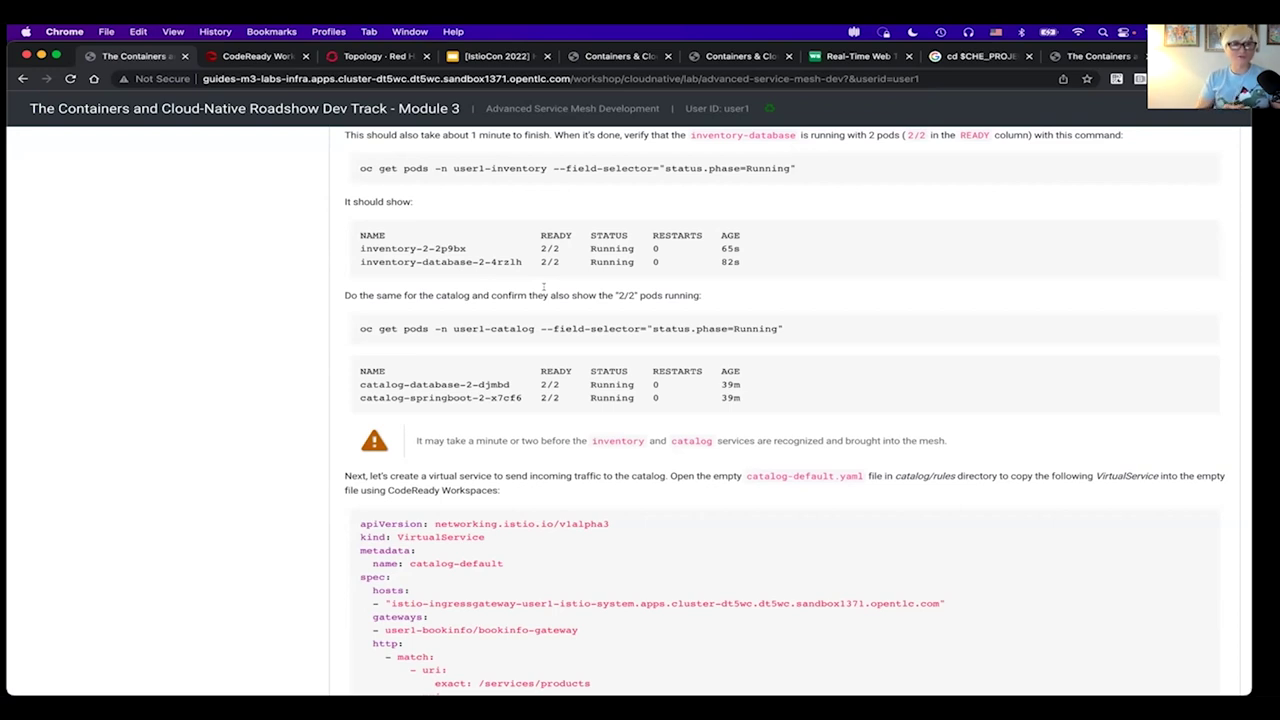
scroll(543, 287, down, 5)
scroll(540, 290, down, 2)
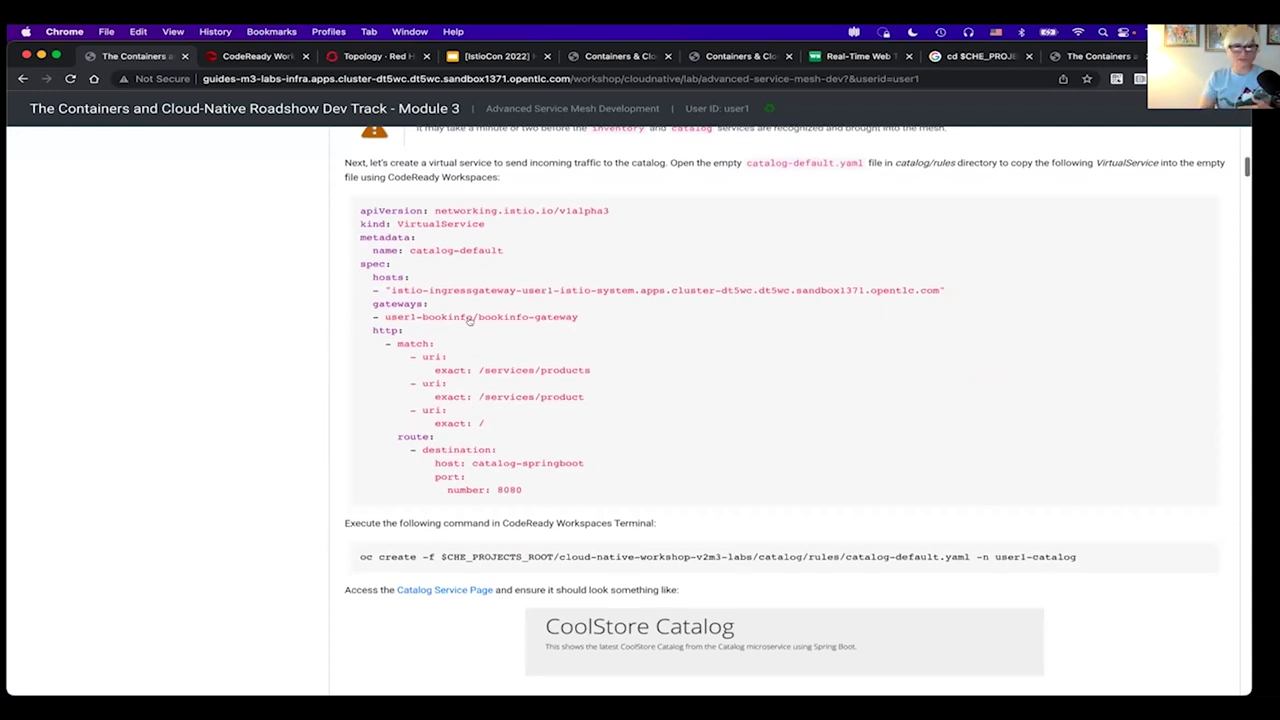
scroll(469, 320, down, 6)
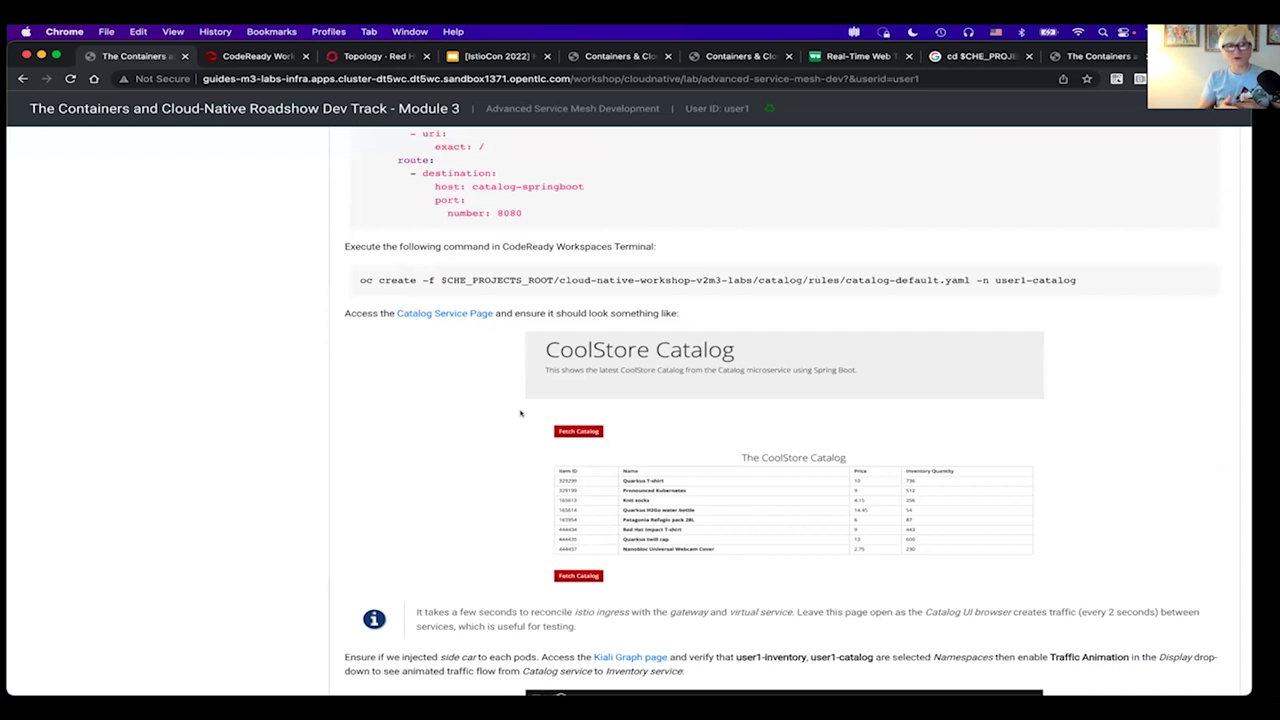
scroll(520, 413, down, 1)
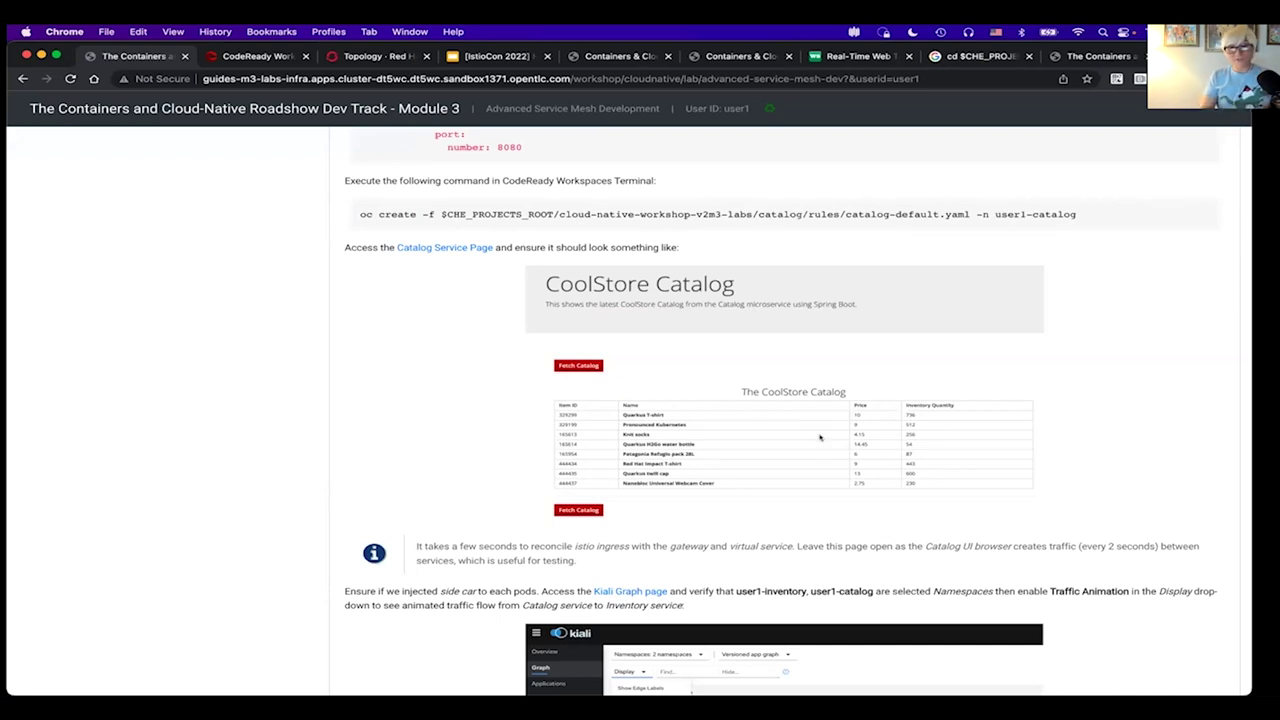
scroll(820, 437, down, 1)
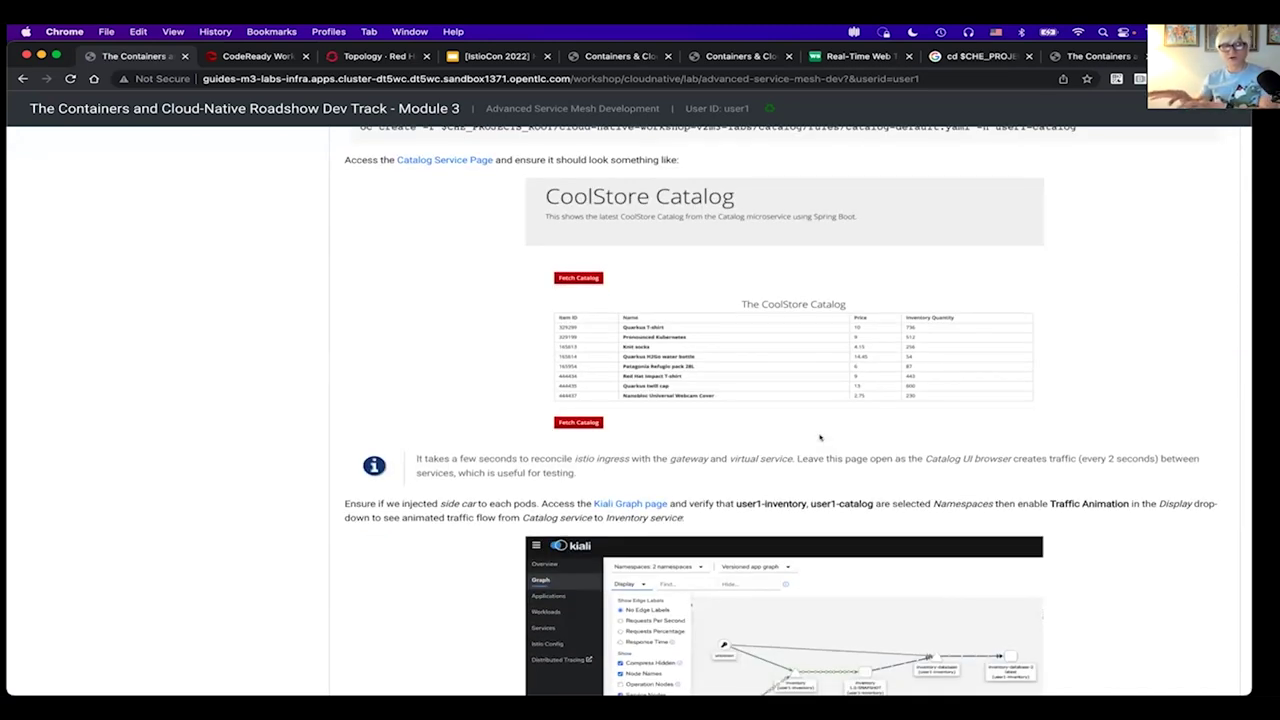
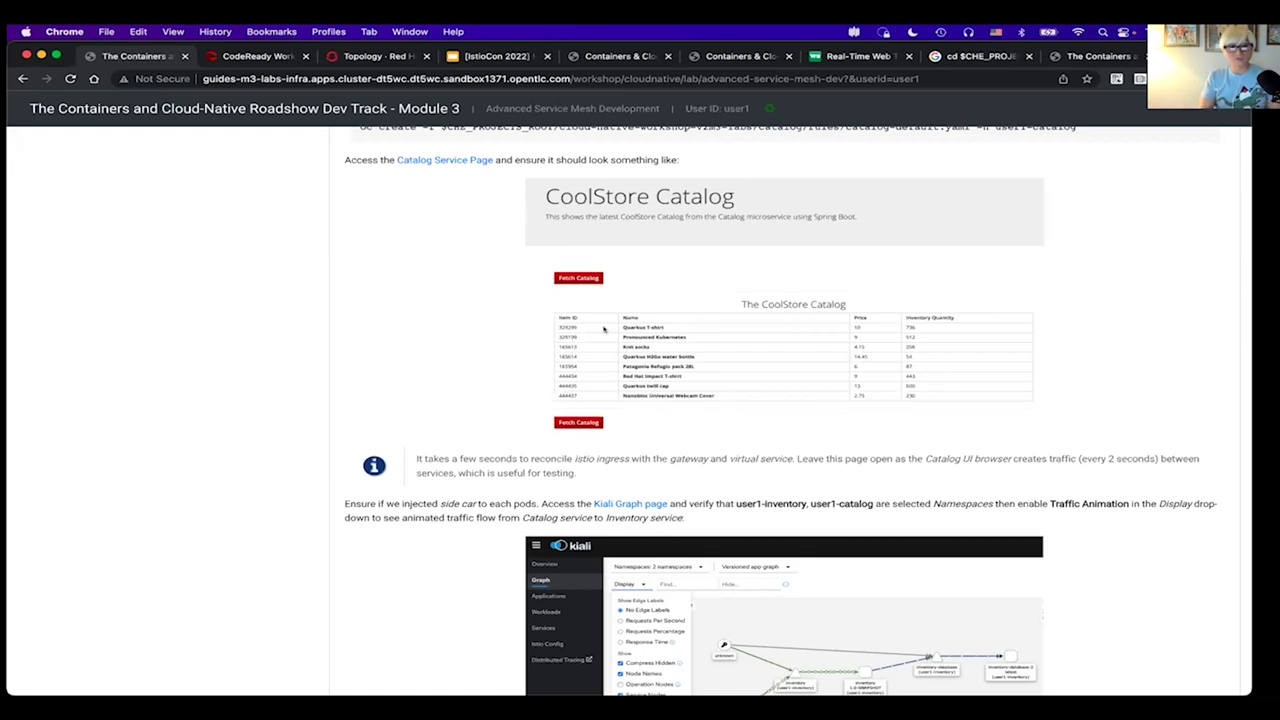
Leave the workspace and show the OpenShift topology of the user1-inventory project.
scroll(603, 328, down, 1)
click(258, 56)
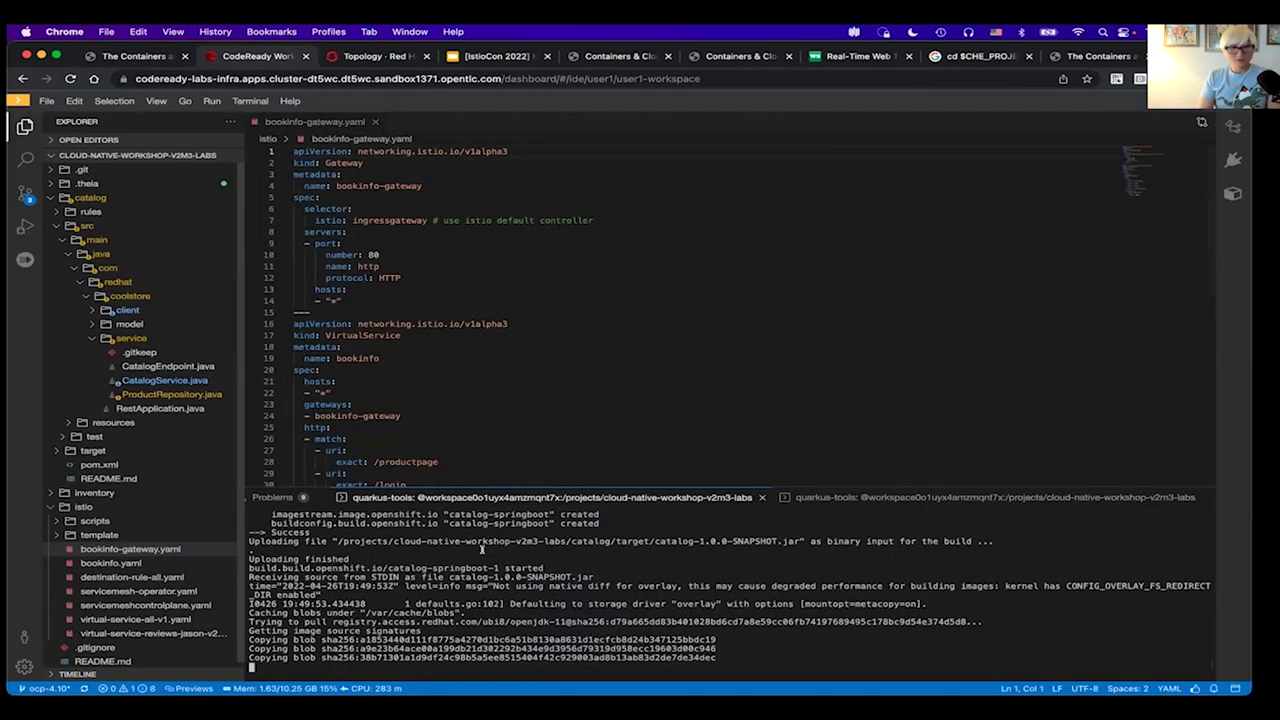
click(331, 52)
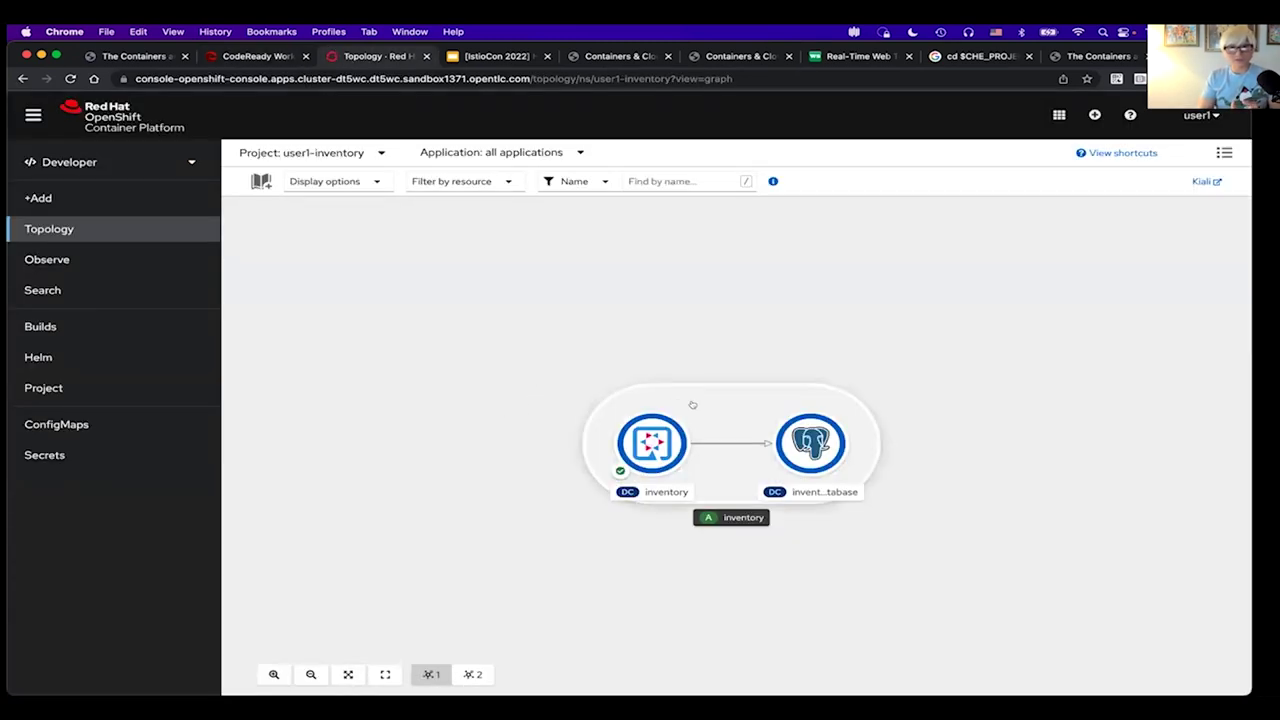
Arrange the inventory group and check the inventory-database pod's logs.
drag(692, 404, 524, 327)
click(480, 363)
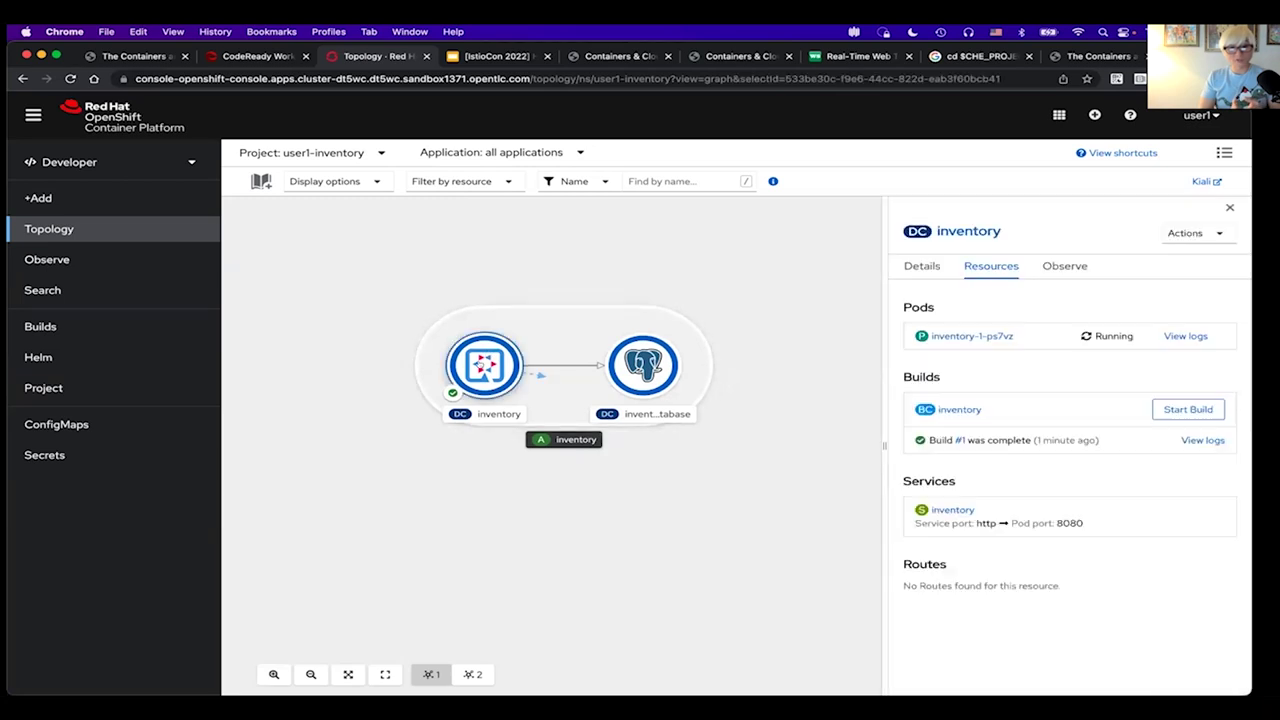
click(643, 365)
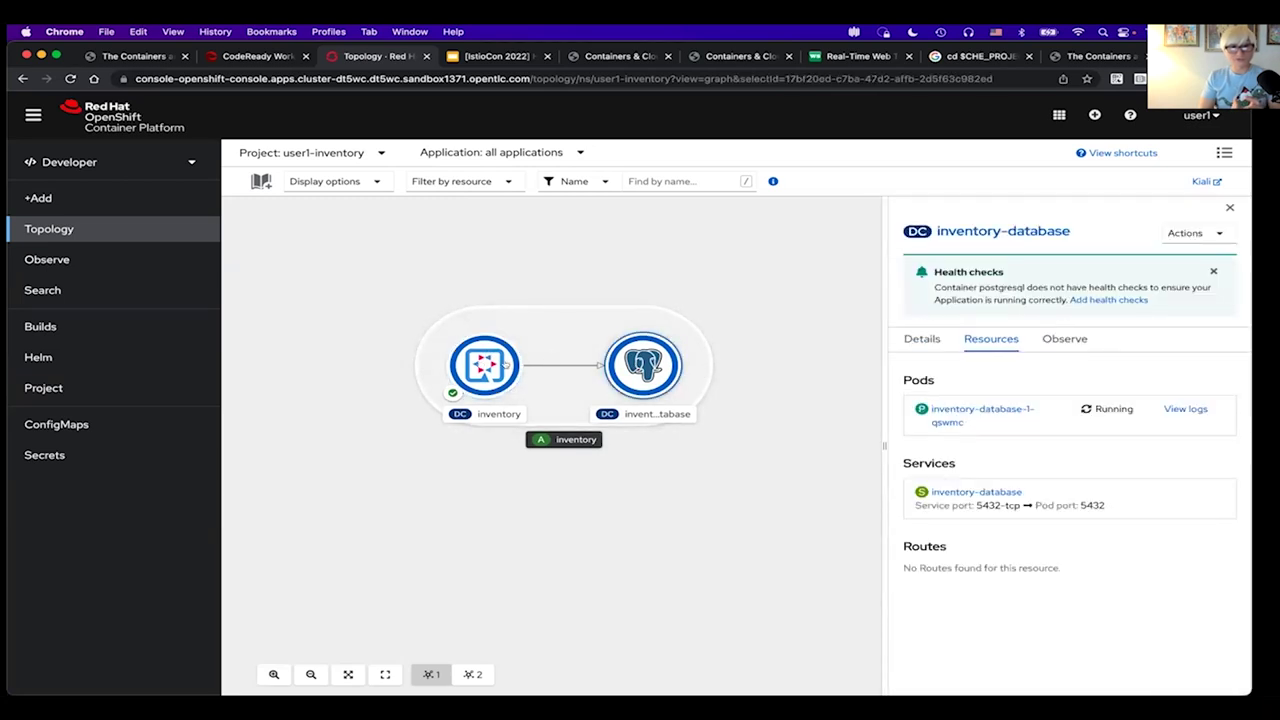
click(1186, 409)
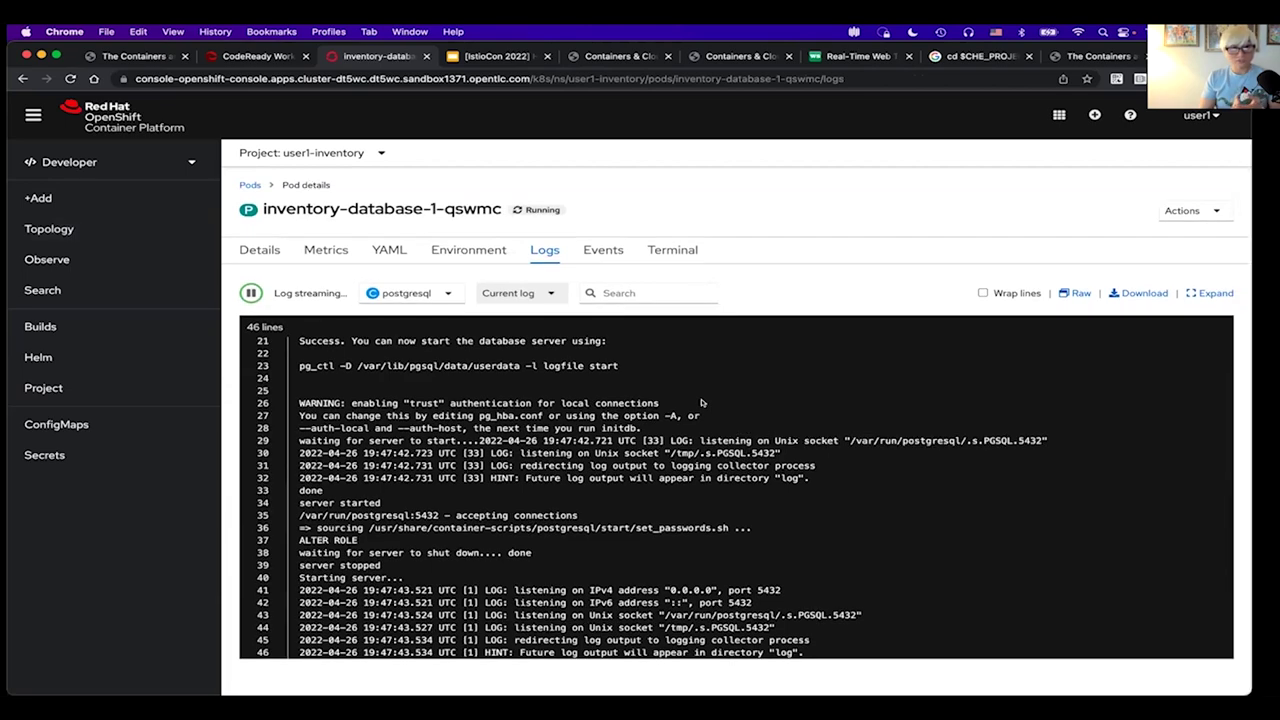
key(super+bracketleft)
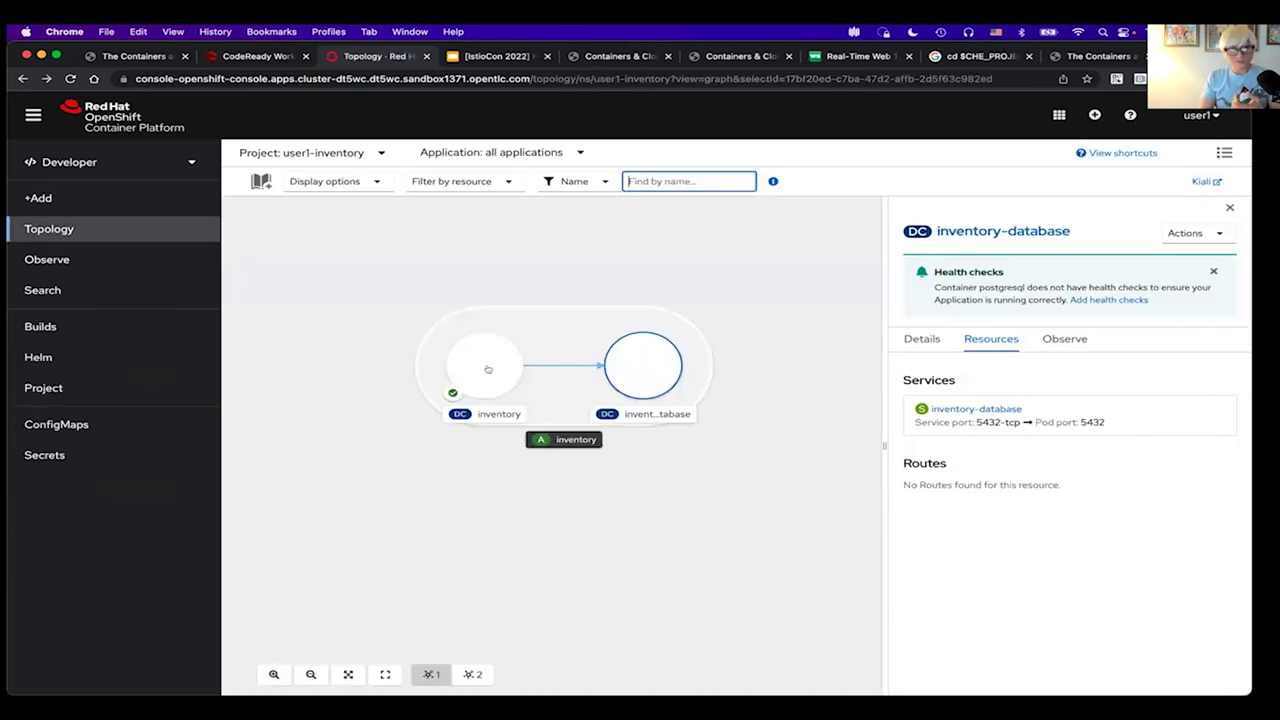
Check the inventory pod's logs, including its Hibernate queries, and resume live streaming.
click(488, 369)
click(1186, 337)
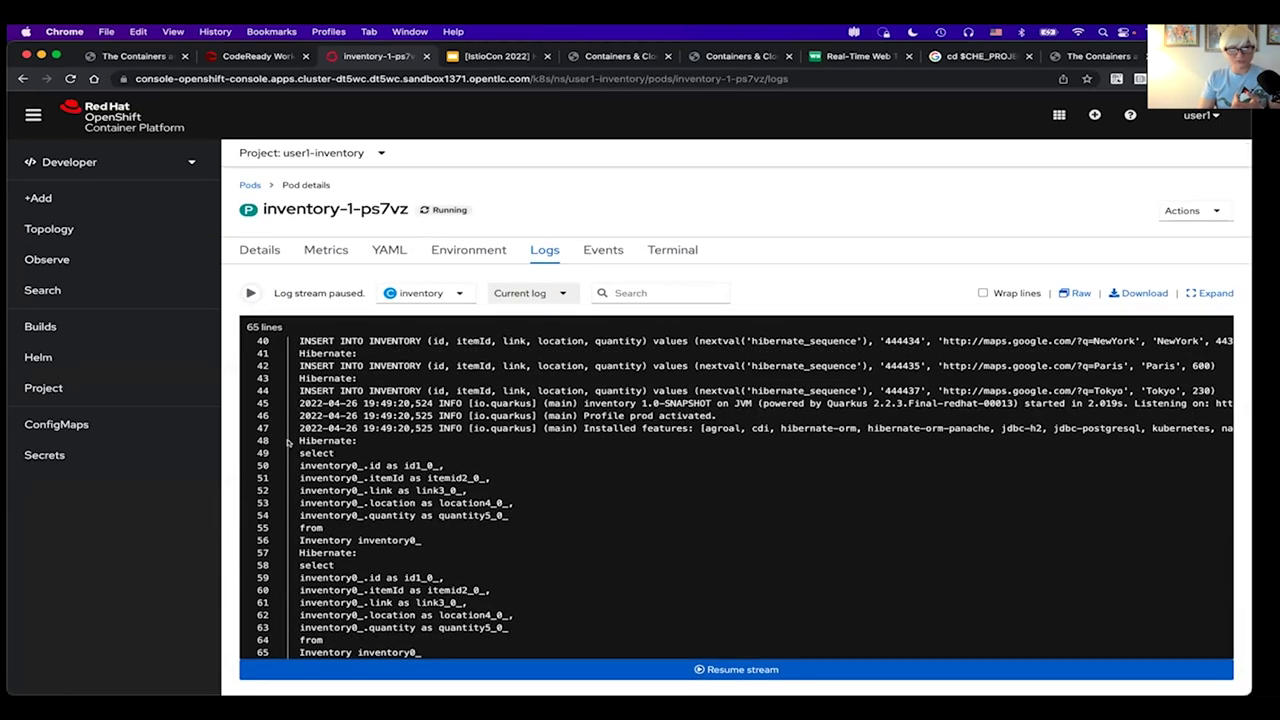
drag(299, 440, 485, 645)
click(699, 669)
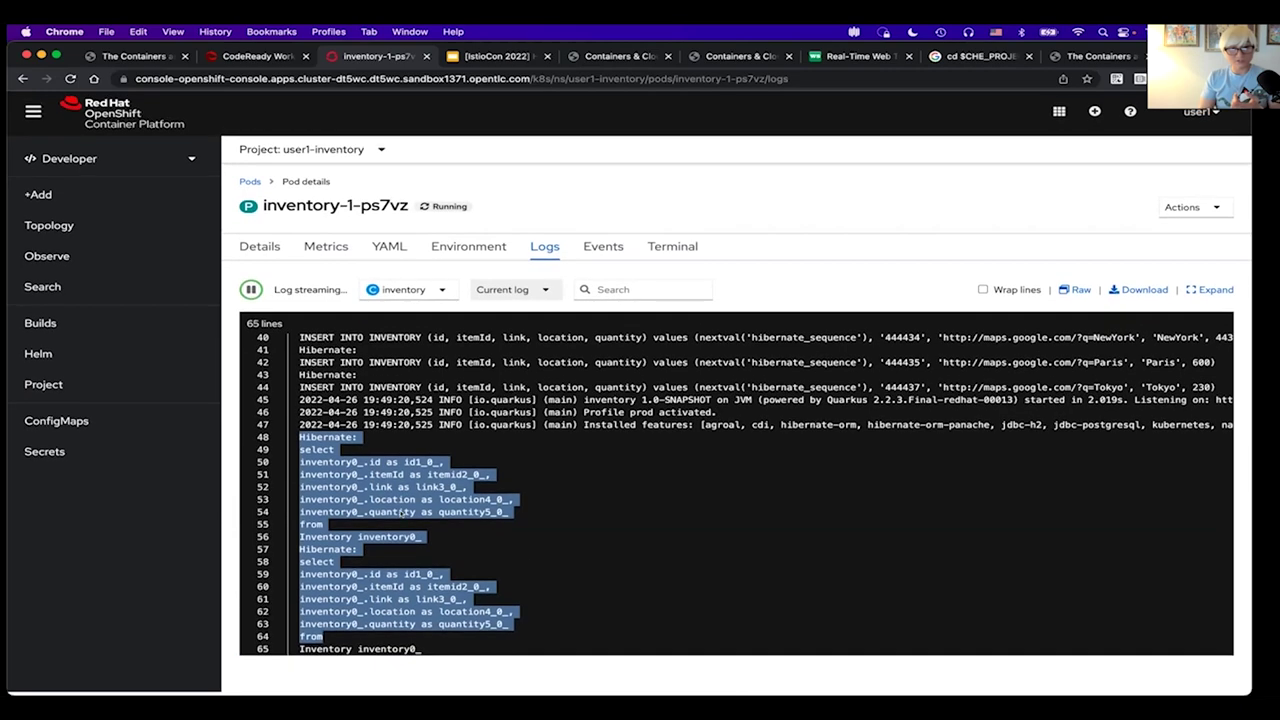
click(80, 220)
Switch to the user1-catalog project and place catalog-springboot beside catalog-database.
click(345, 155)
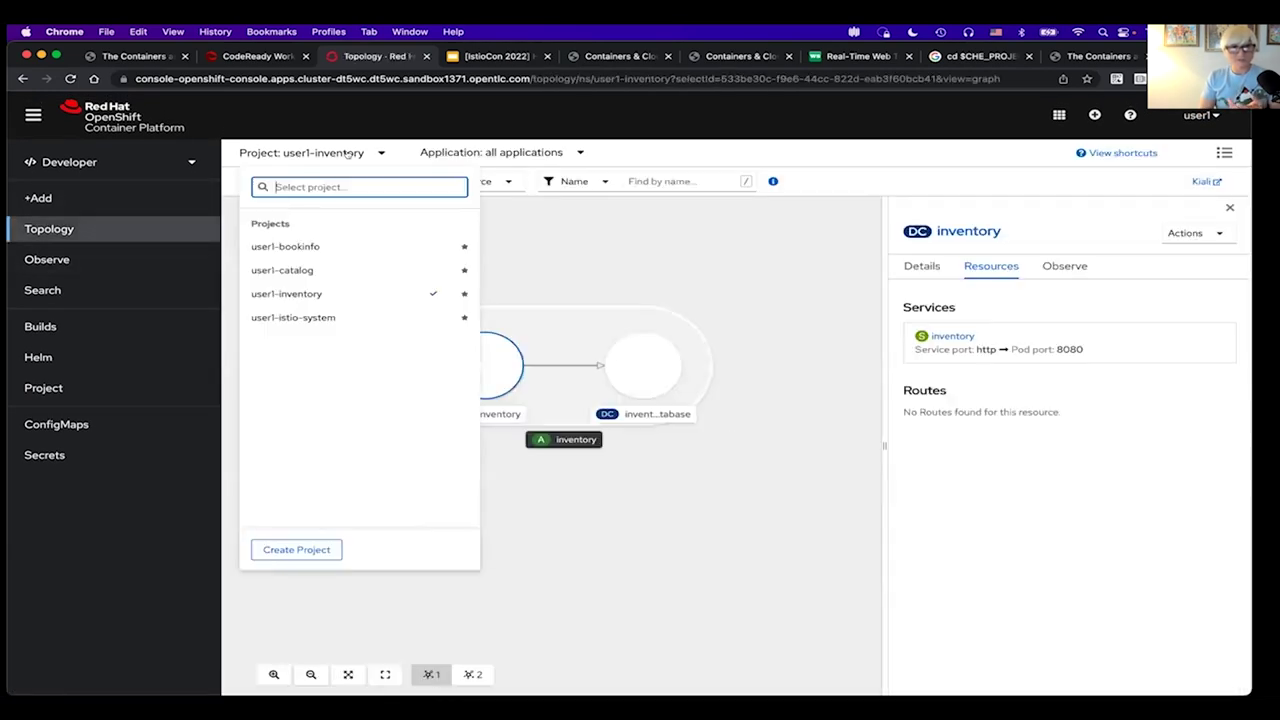
click(336, 270)
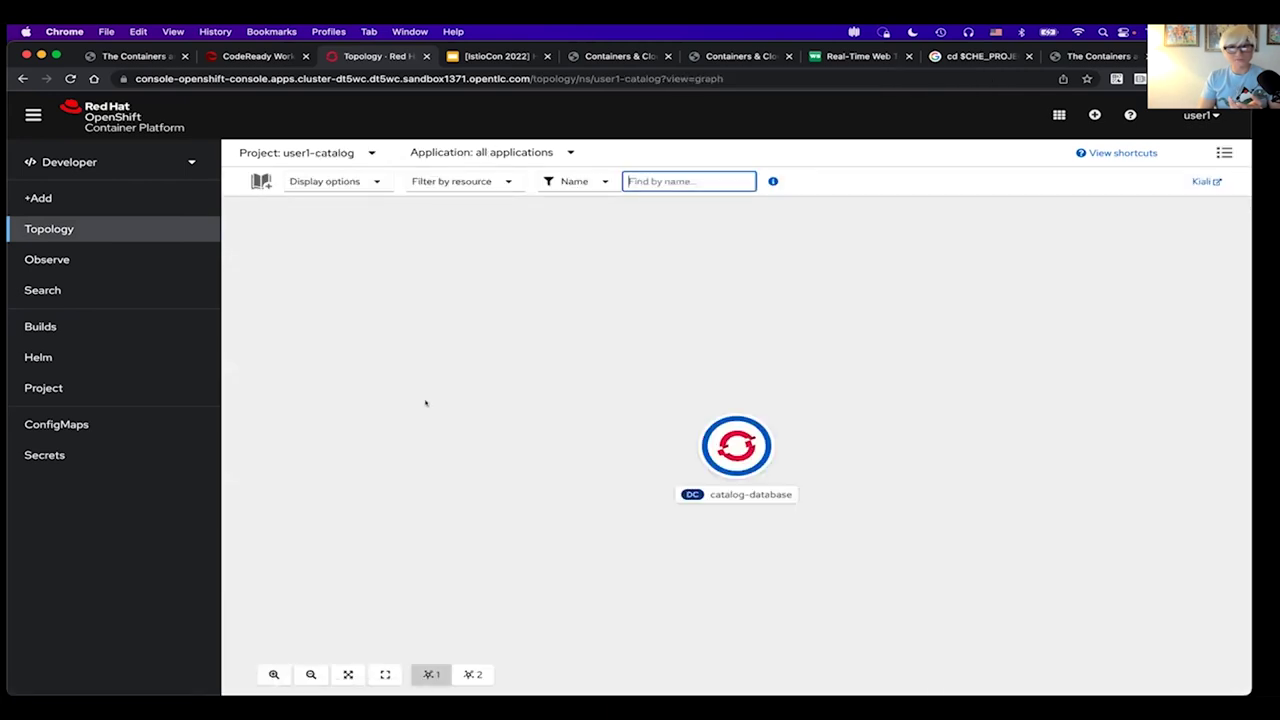
drag(718, 460, 751, 424)
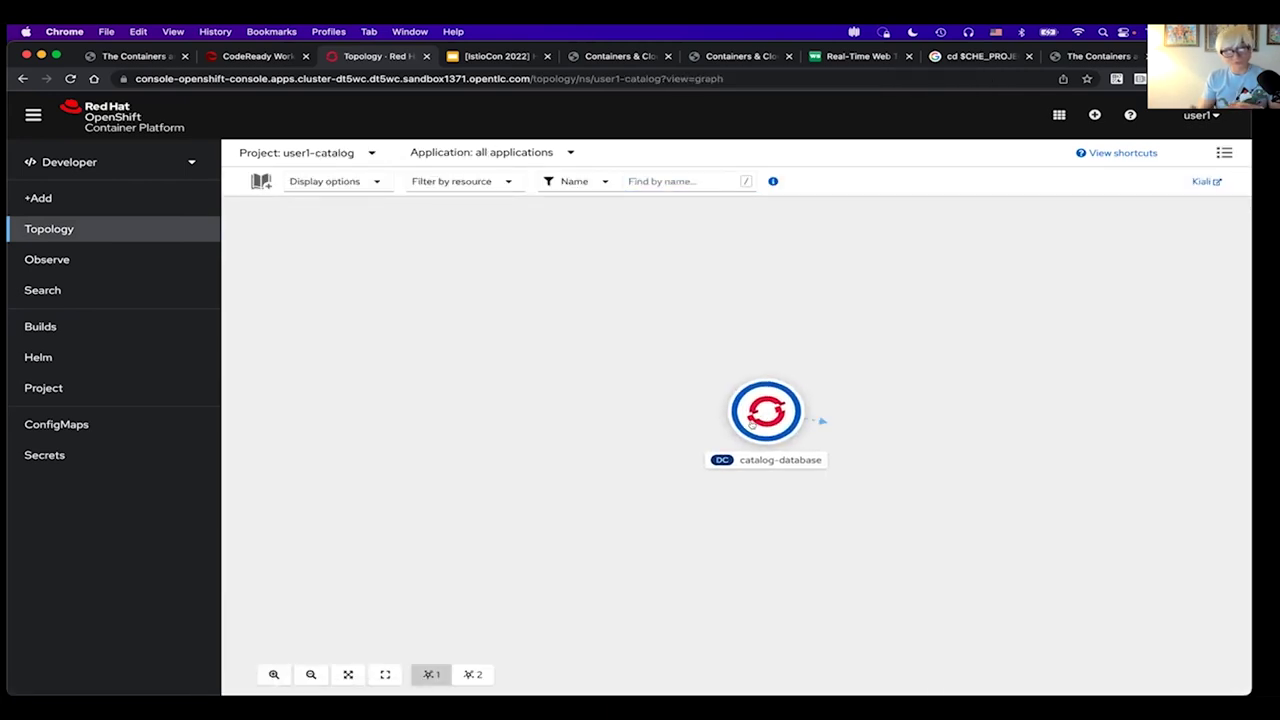
click(250, 56)
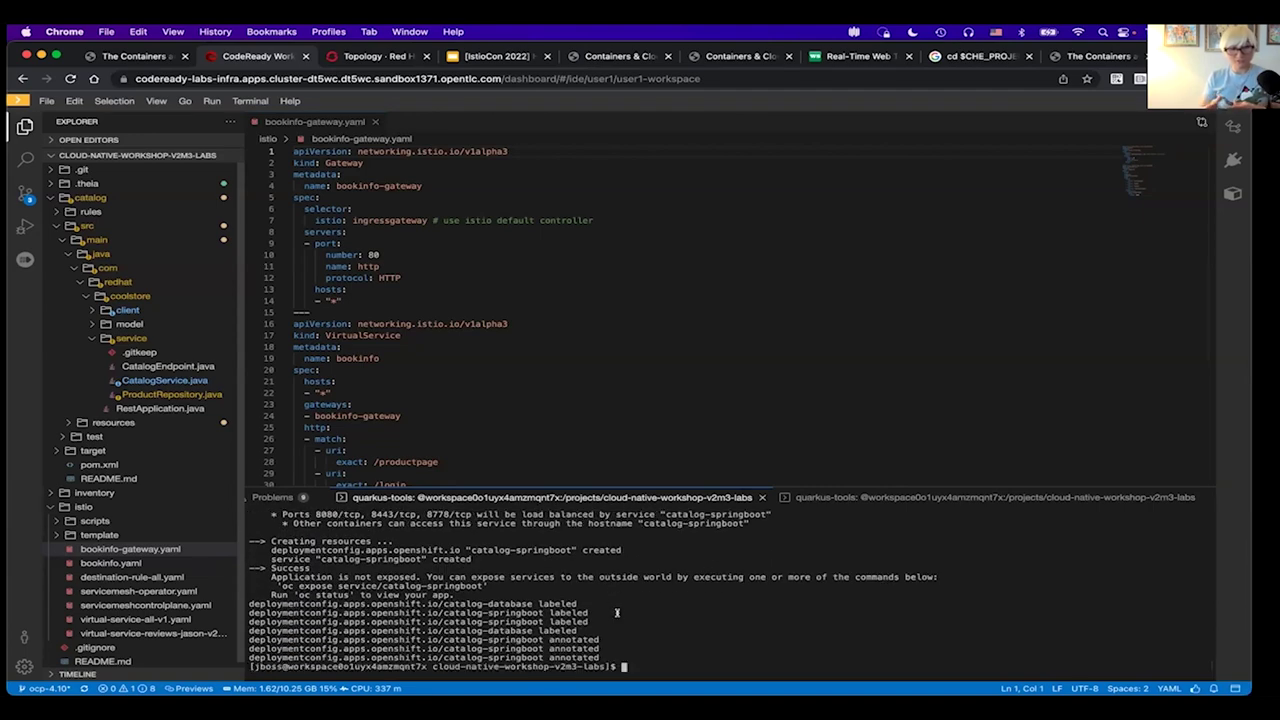
click(368, 49)
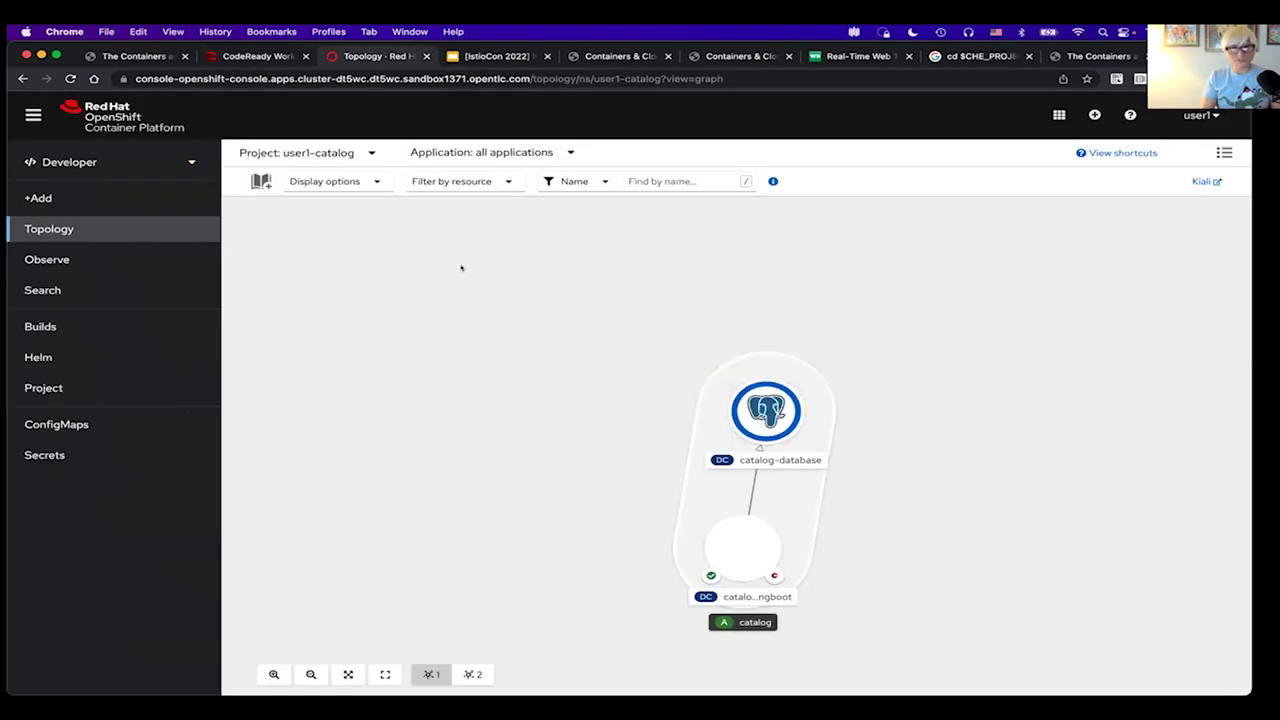
drag(745, 545, 591, 413)
click(273, 675)
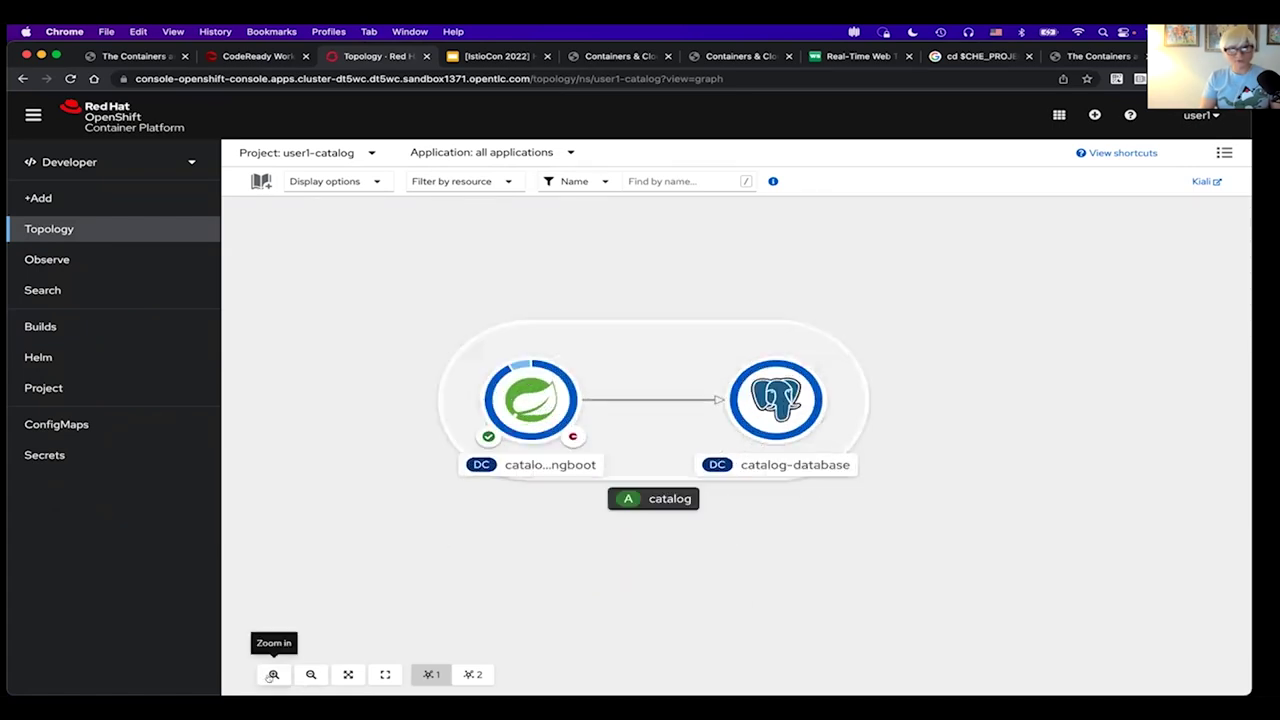
Check the catalog-springboot pod's logs and return to the catalog topology.
click(524, 383)
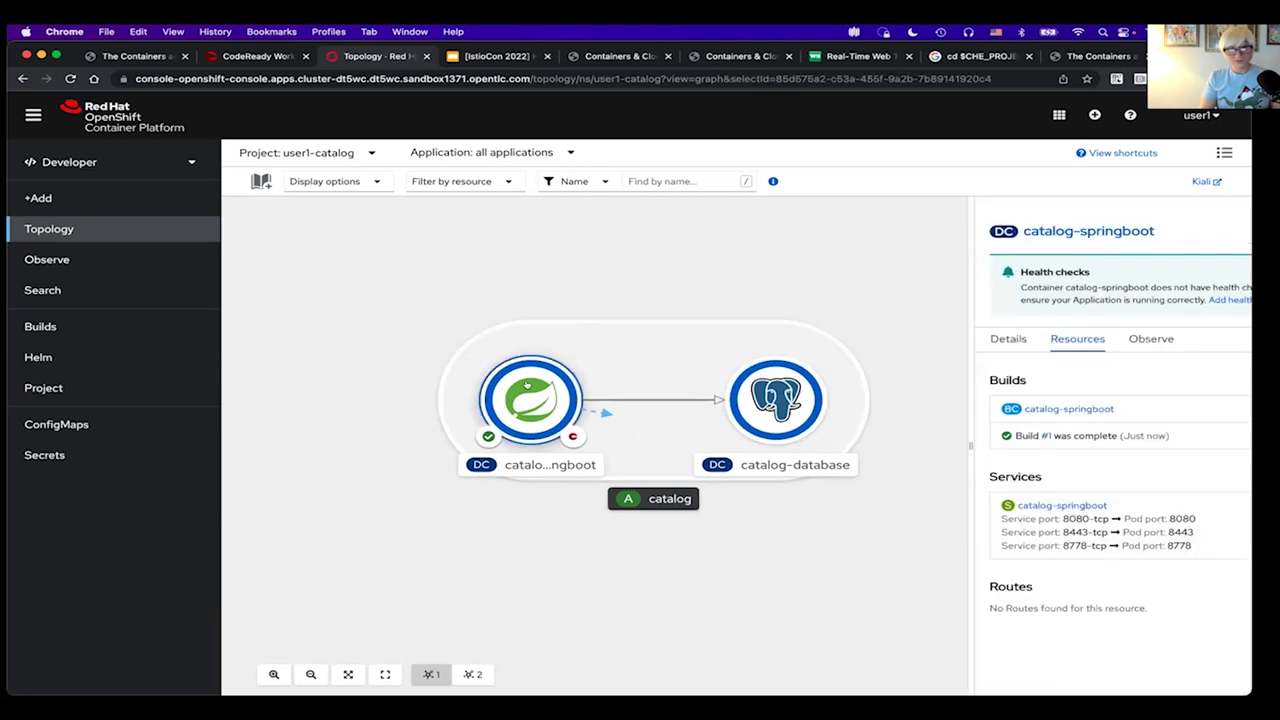
click(1186, 411)
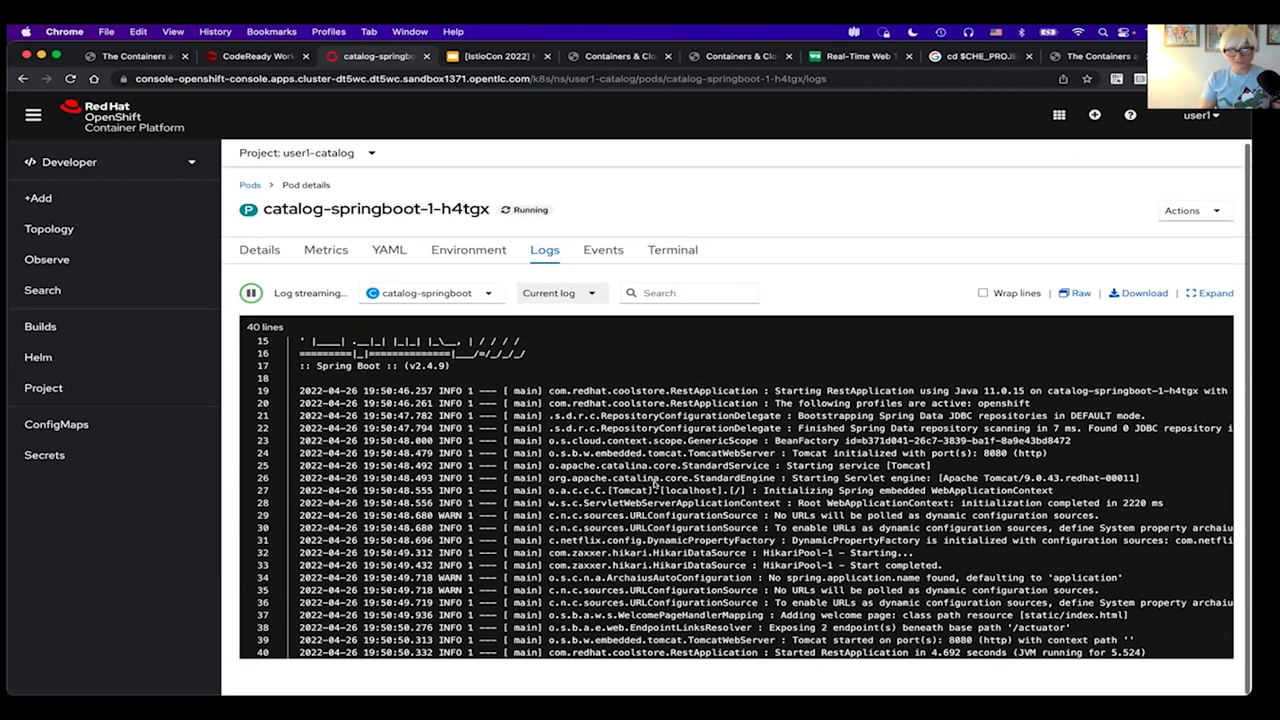
click(130, 230)
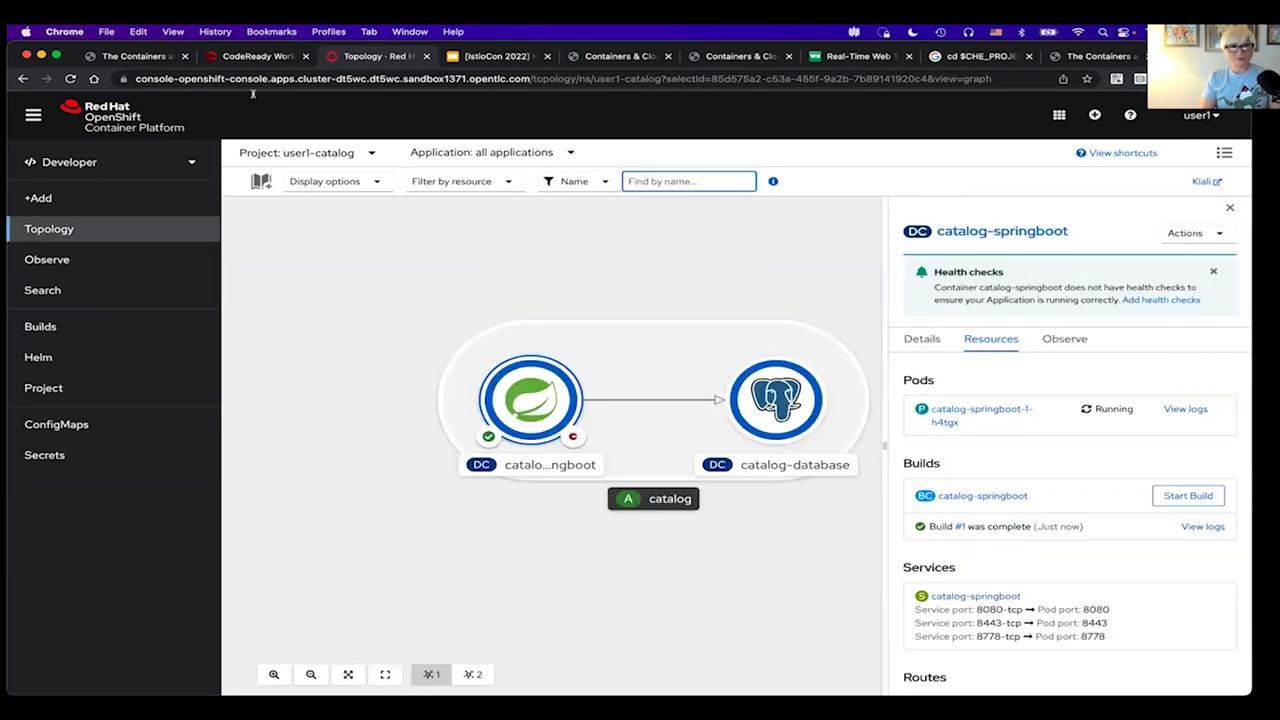
Run the guide's oc get pods command in the terminal and confirm both catalog pods are running.
click(153, 60)
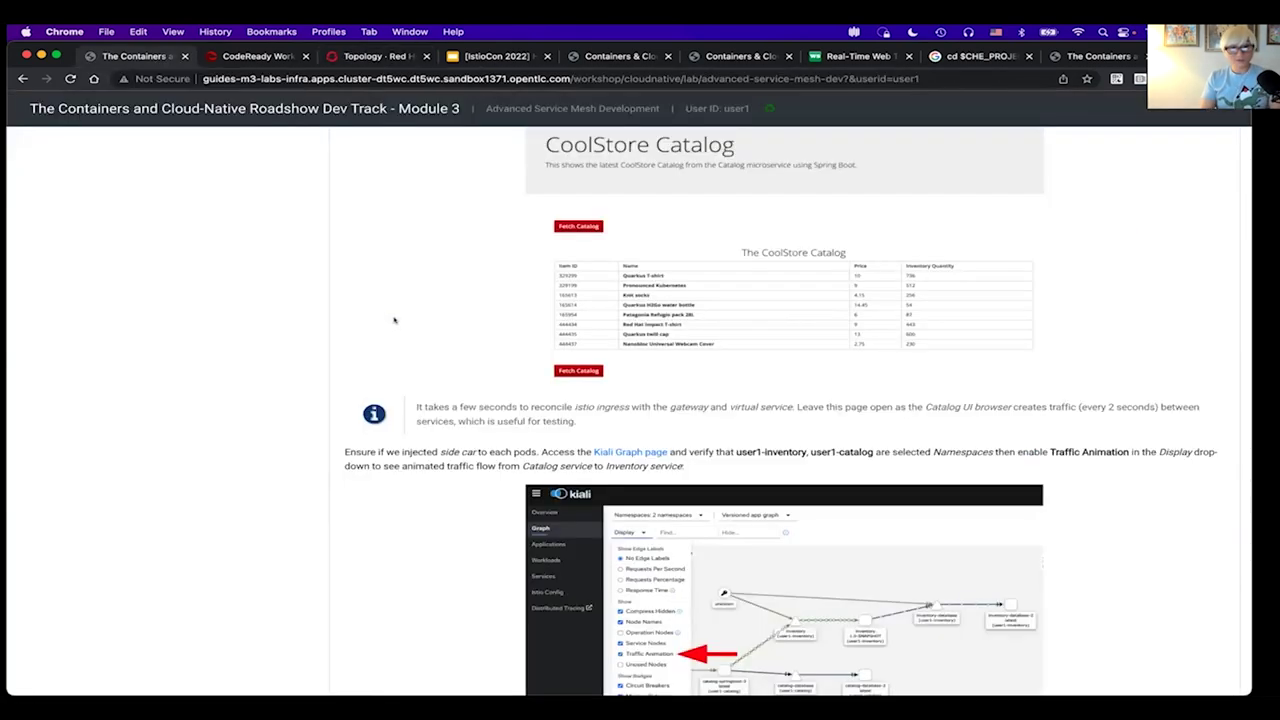
scroll(392, 316, up, 10)
scroll(394, 320, up, 10)
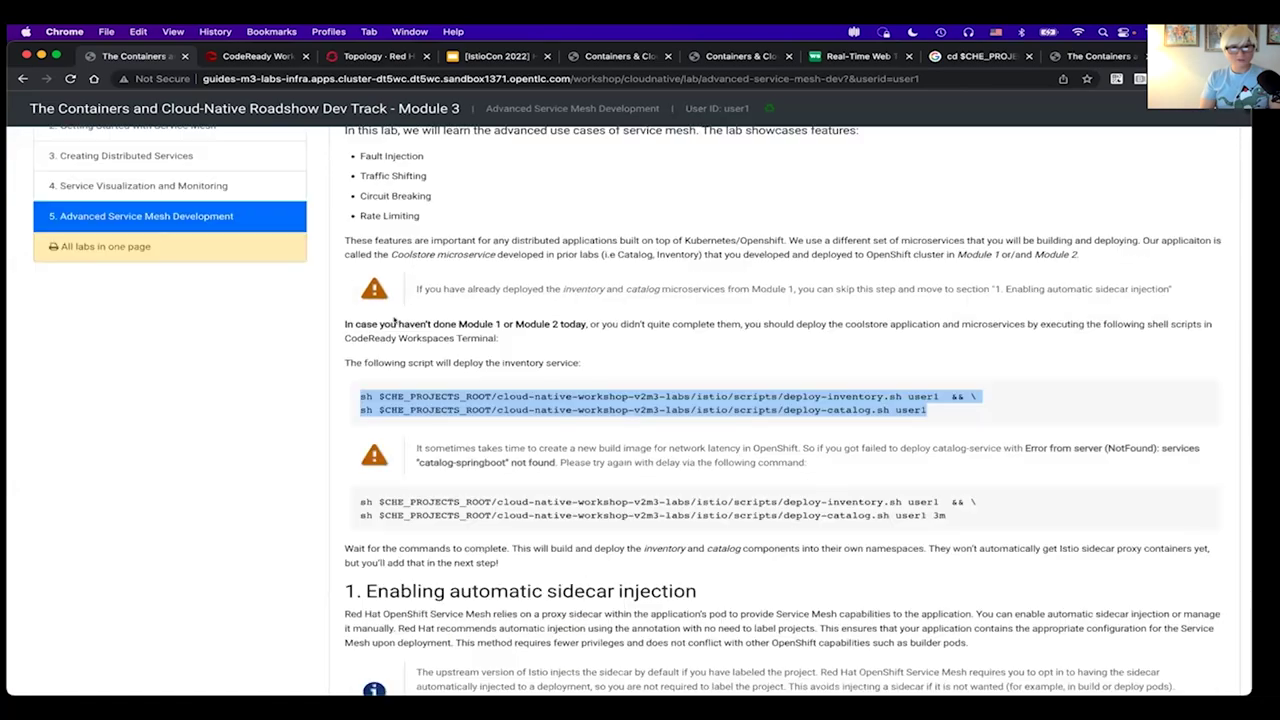
scroll(394, 320, down, 5)
scroll(394, 320, down, 4)
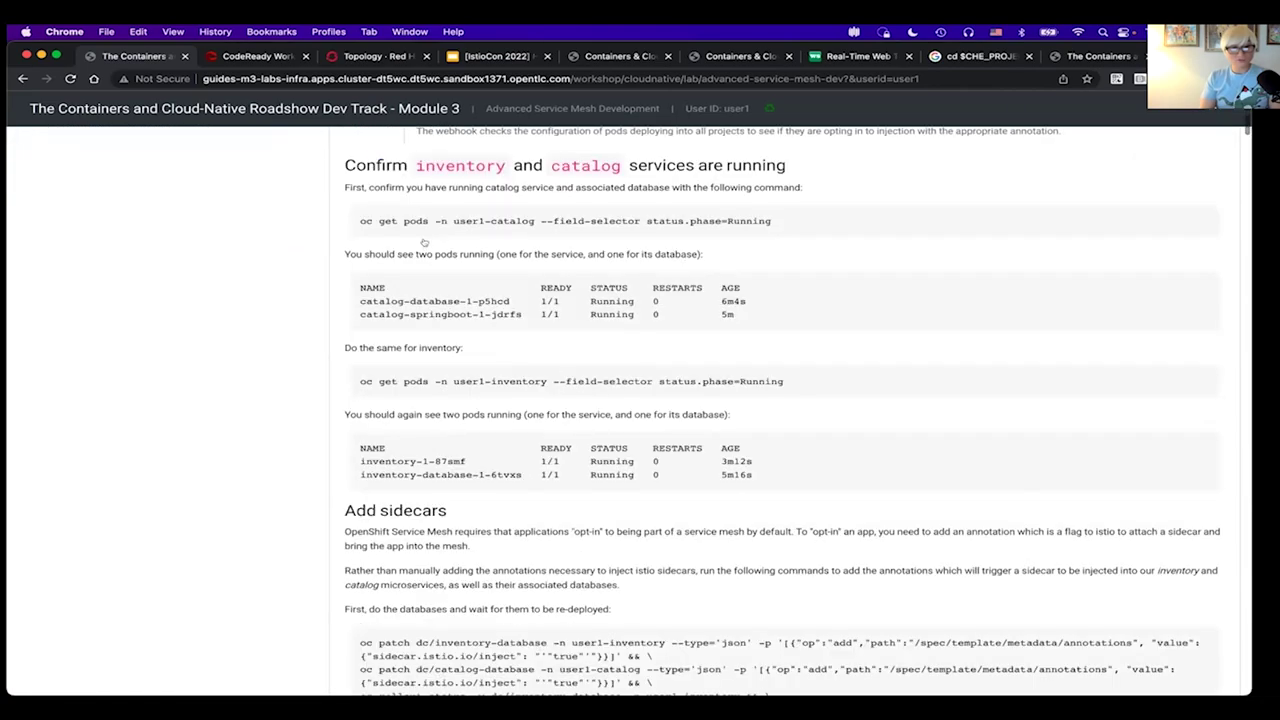
click(424, 238)
key(super+c)
key(super+2)
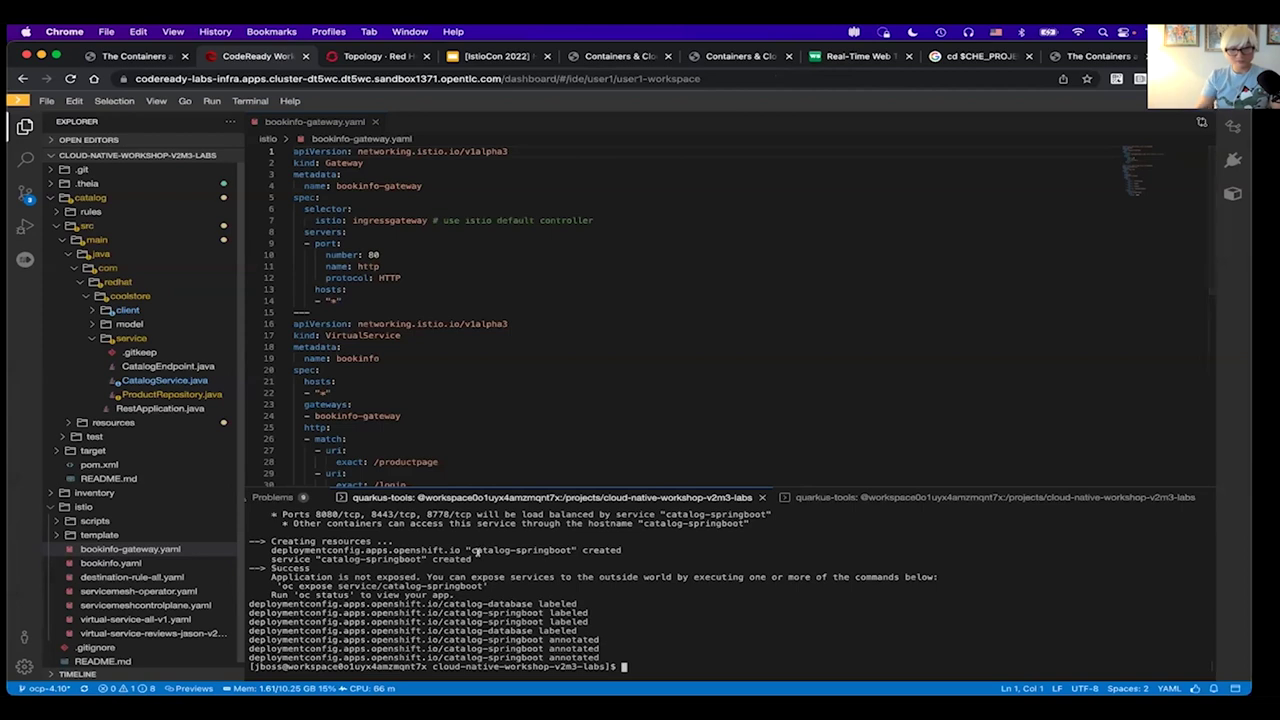
key(ctrl+l)
key(super+v)
key(Return)
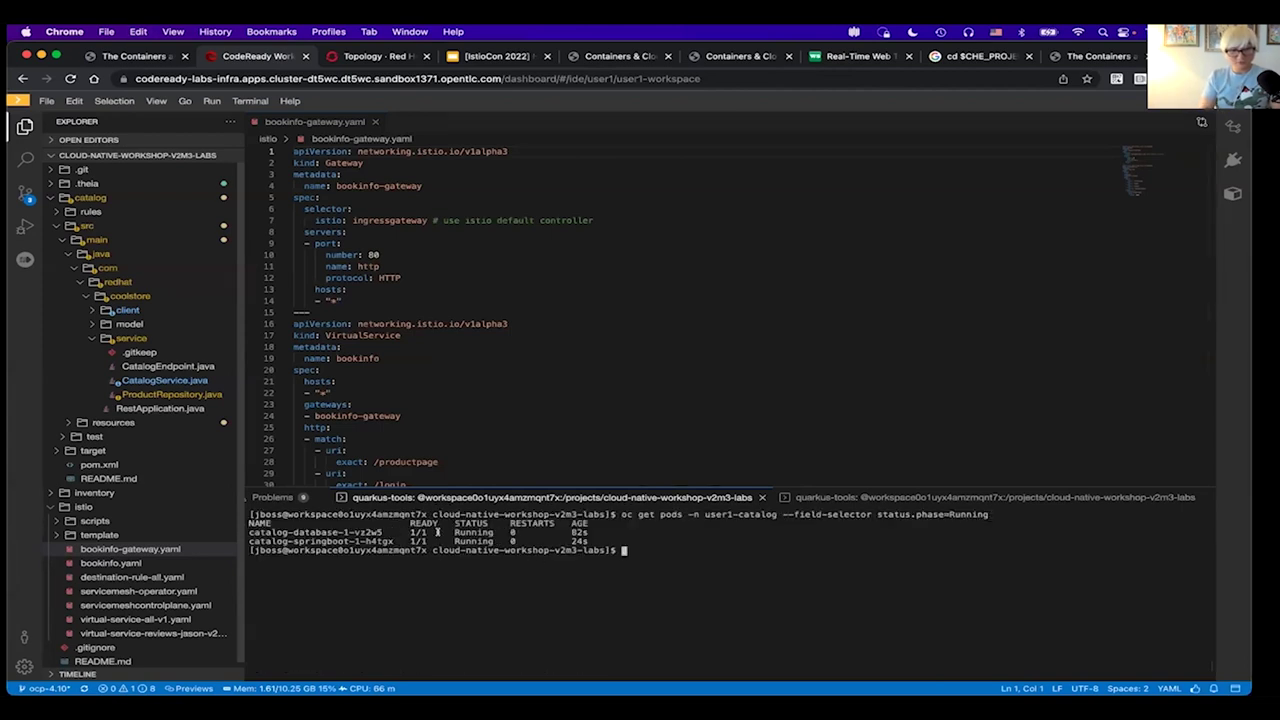
drag(434, 531, 449, 541)
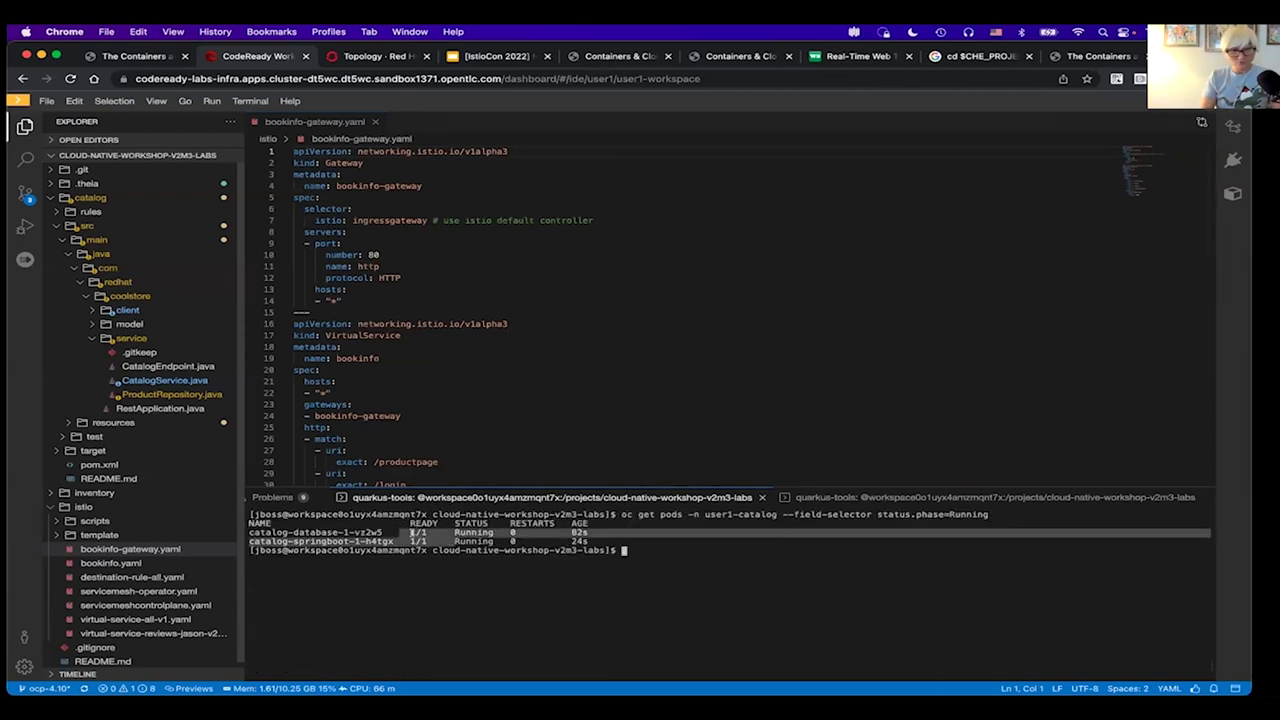
Patch inventory-database and catalog-database with Istio sidecar annotations and start their rollouts.
click(140, 58)
scroll(426, 450, down, 2)
click(447, 523)
key(super+c)
key(ctrl+Tab)
key(super+v)
key(Return)
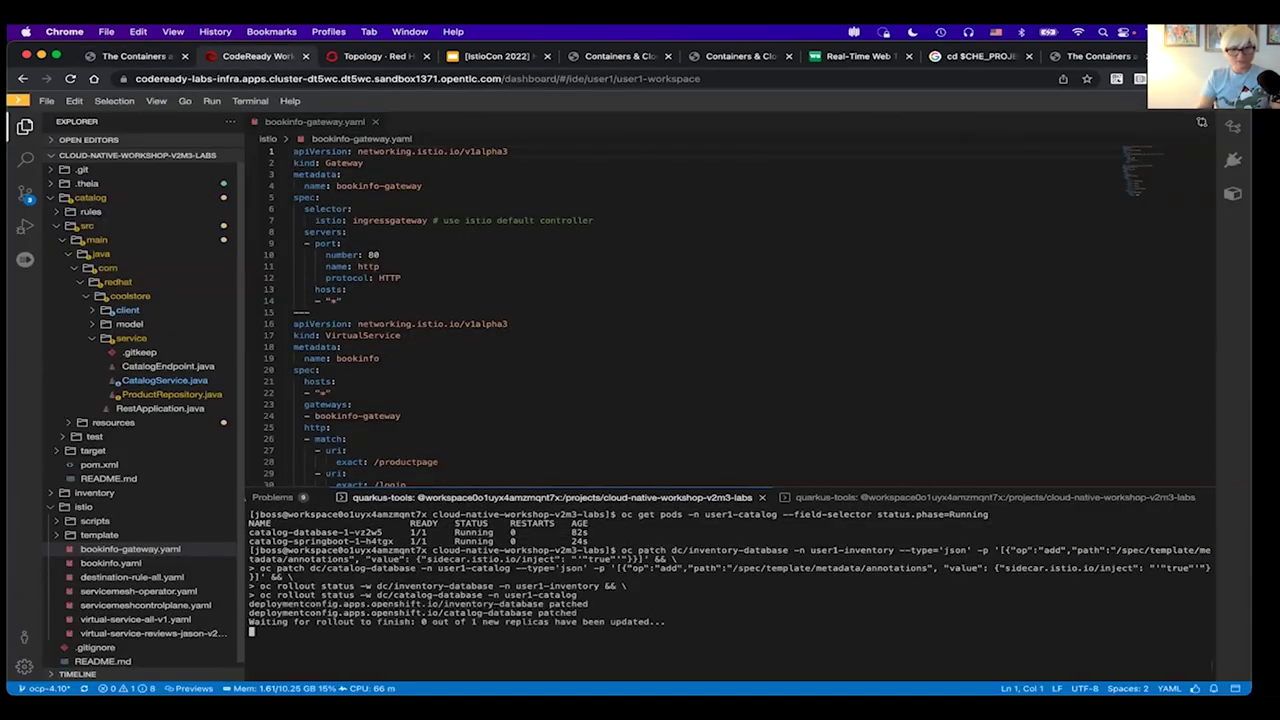
Copy the service sidecar patch commands and wait for both revision-2 database rollouts to complete.
key(ctrl+shift+Tab)
scroll(457, 335, down, 5)
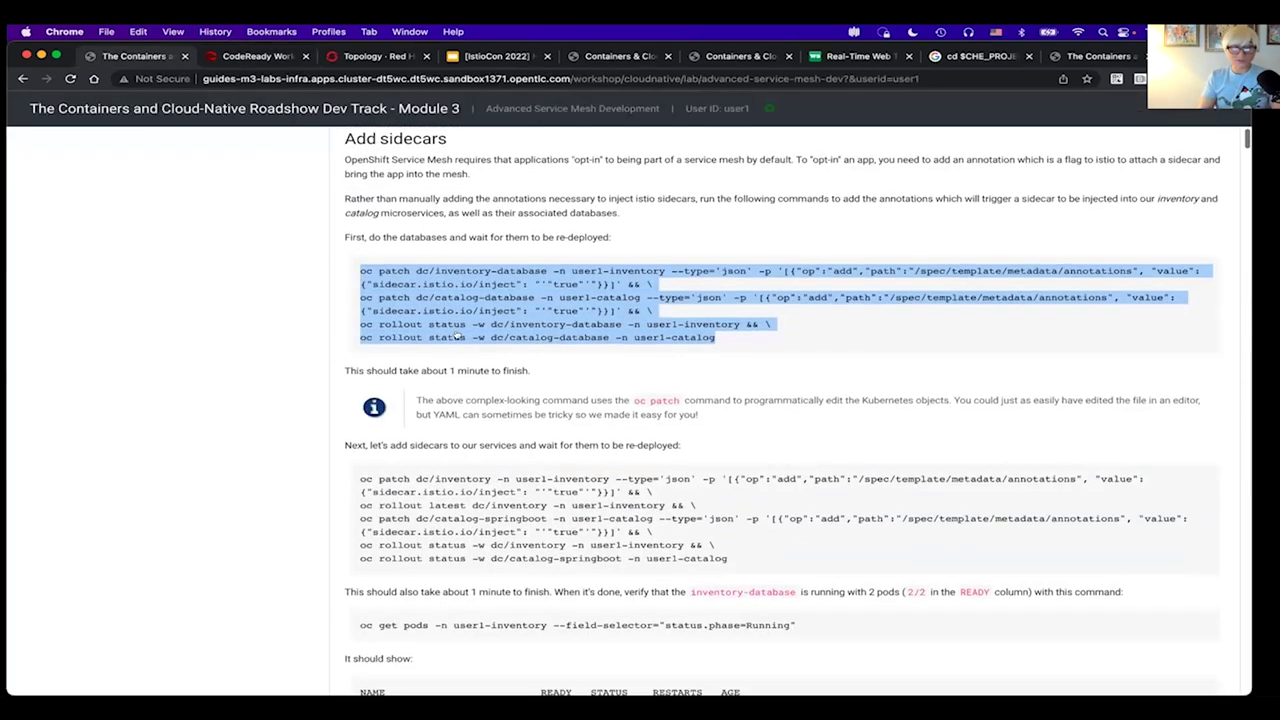
scroll(457, 335, down, 1)
click(458, 340)
key(super+c)
key(ctrl+Tab)
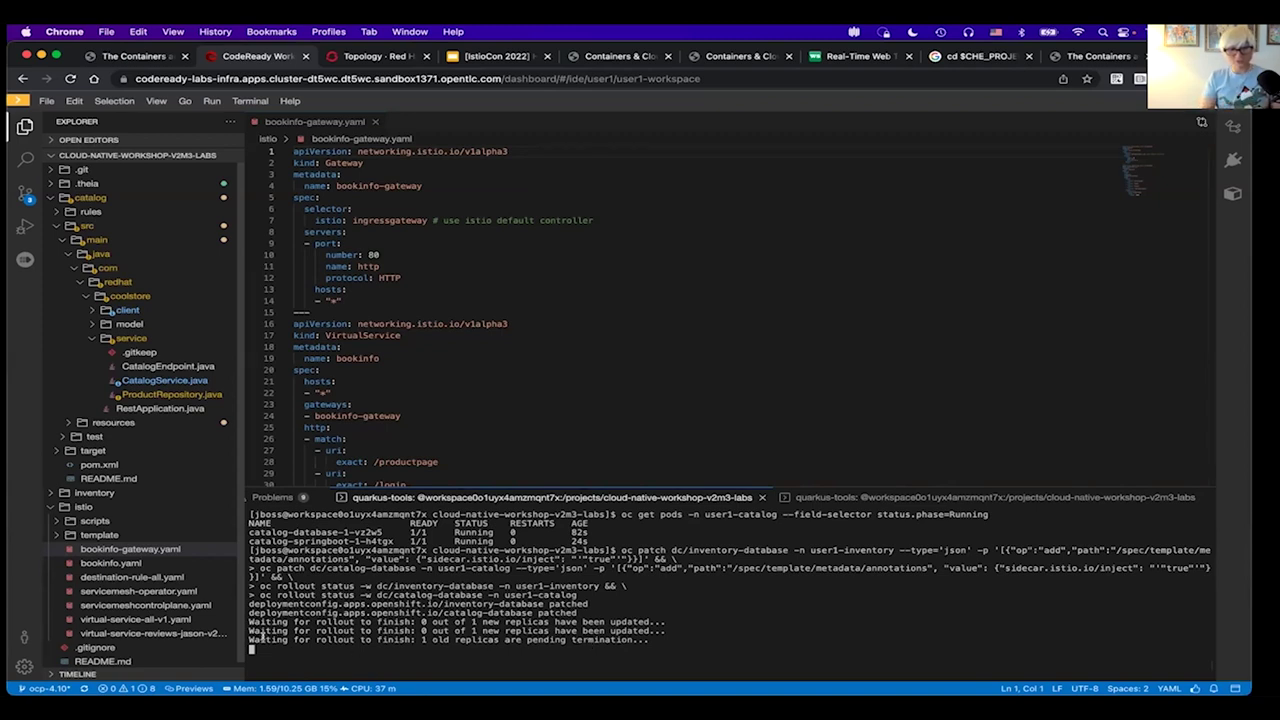
drag(252, 638, 350, 640)
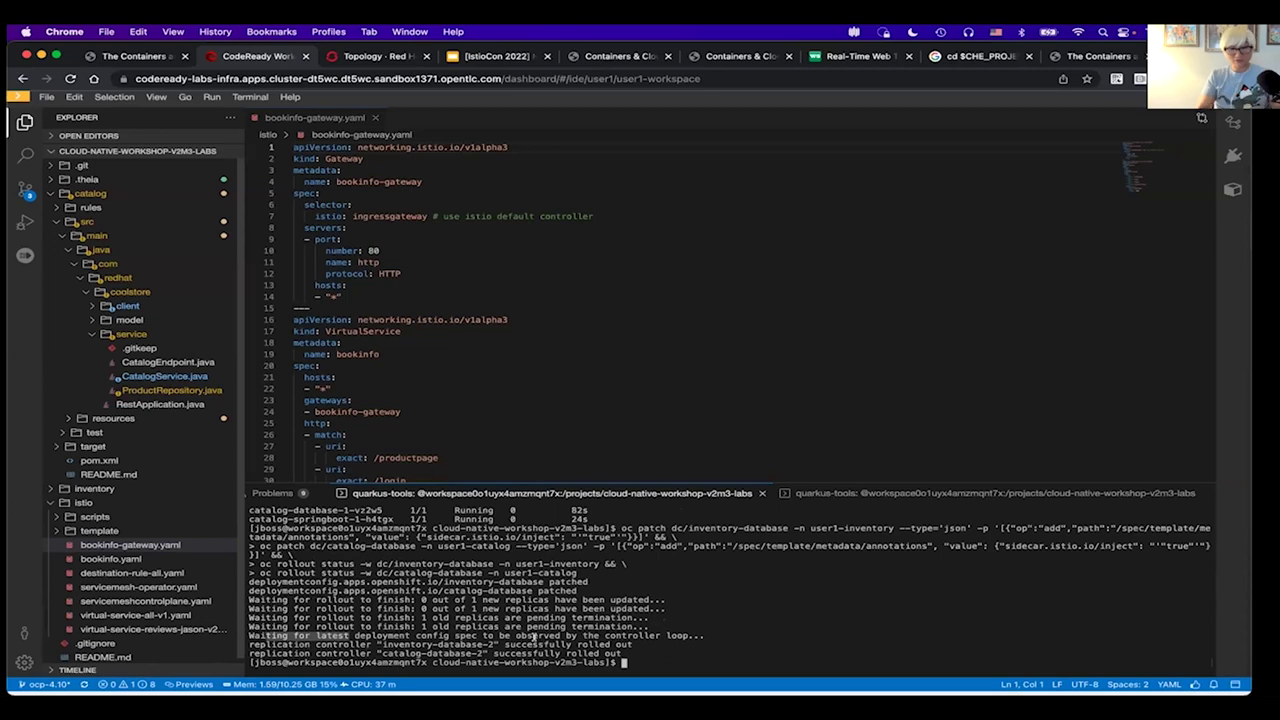
key(ctrl+l)
Patch the inventory and catalog-springboot services for Istio sidecar injection.
key(super+v)
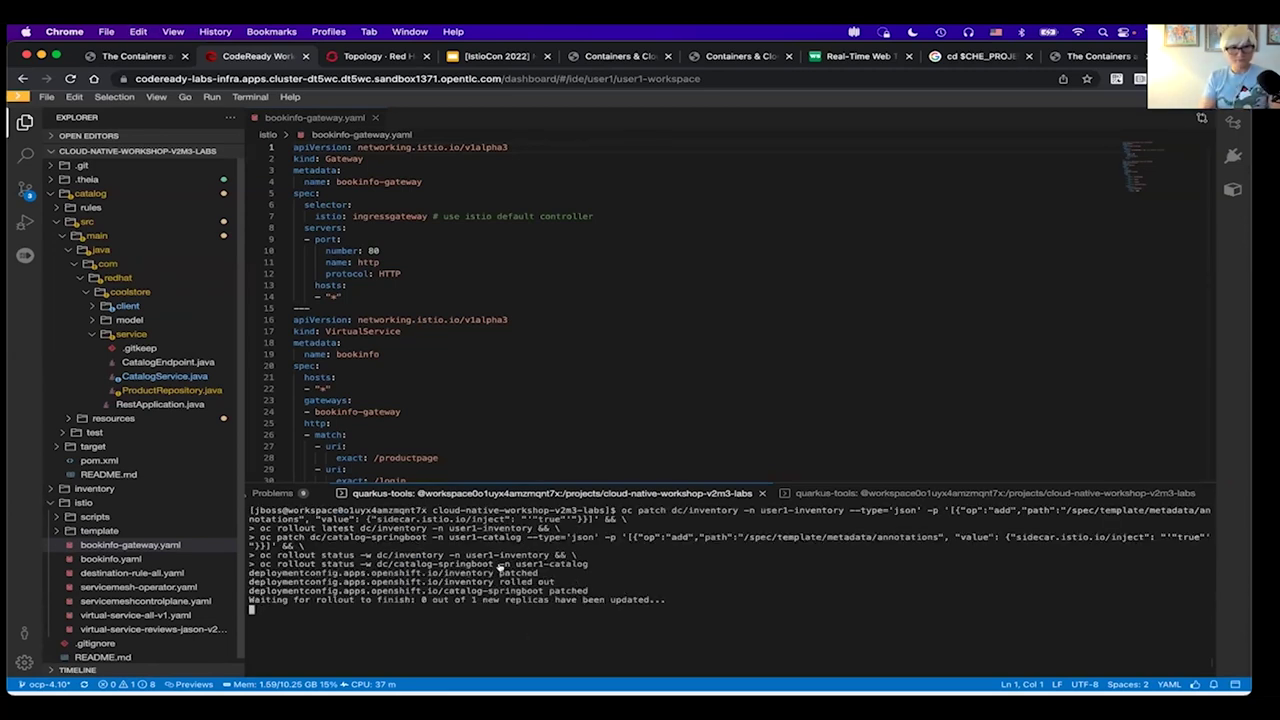
click(130, 60)
scroll(420, 375, down, 5)
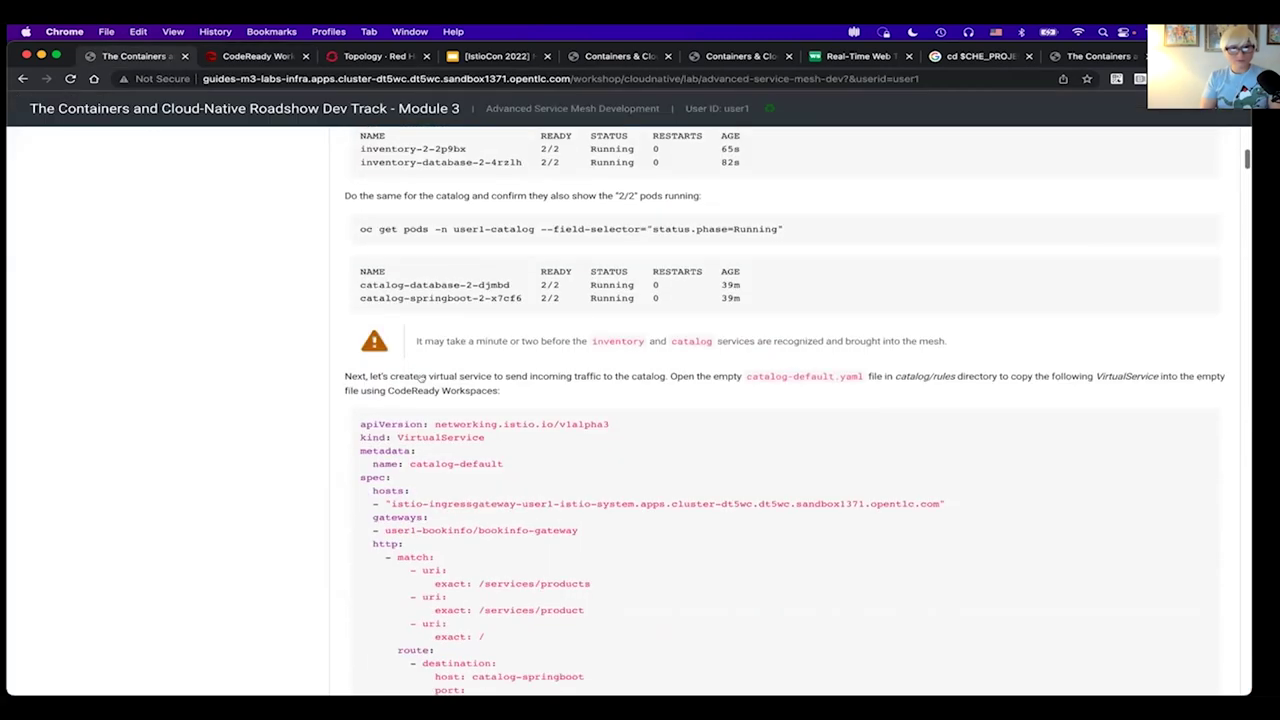
Paste the catalog VirtualService YAML into catalog/rules/catalog-default.yaml and save it.
click(484, 410)
key(super+c)
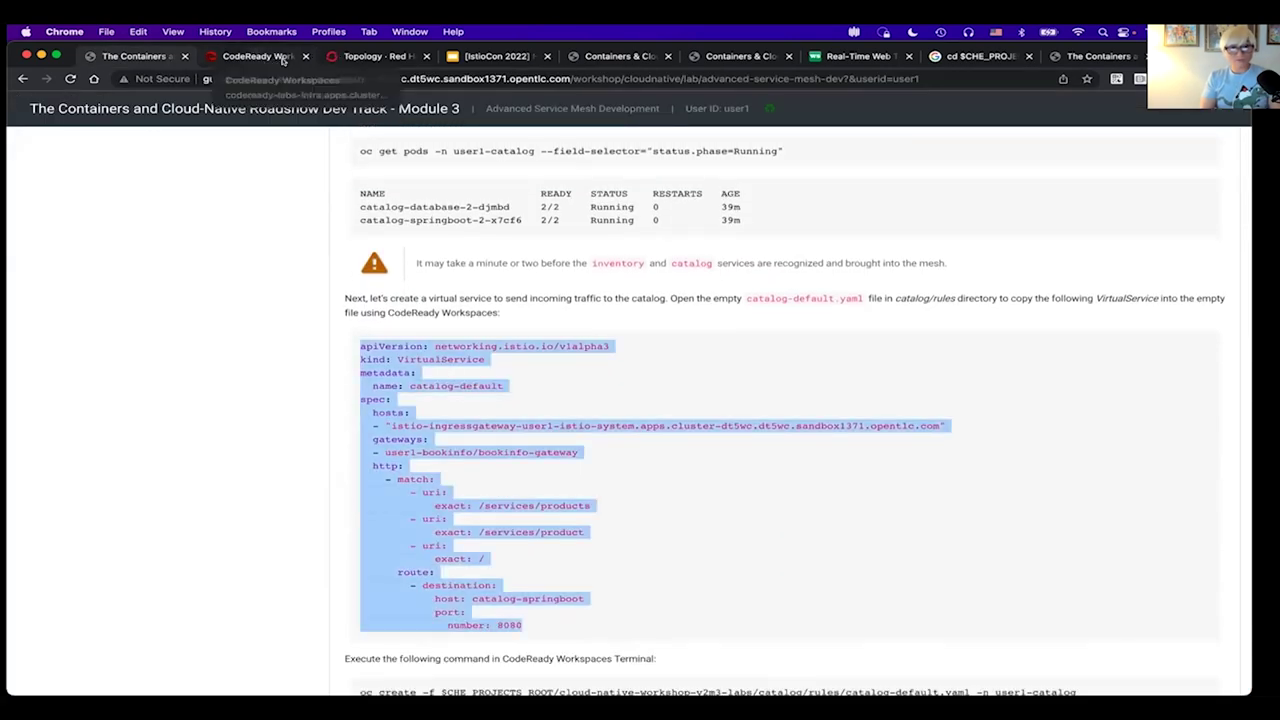
click(256, 55)
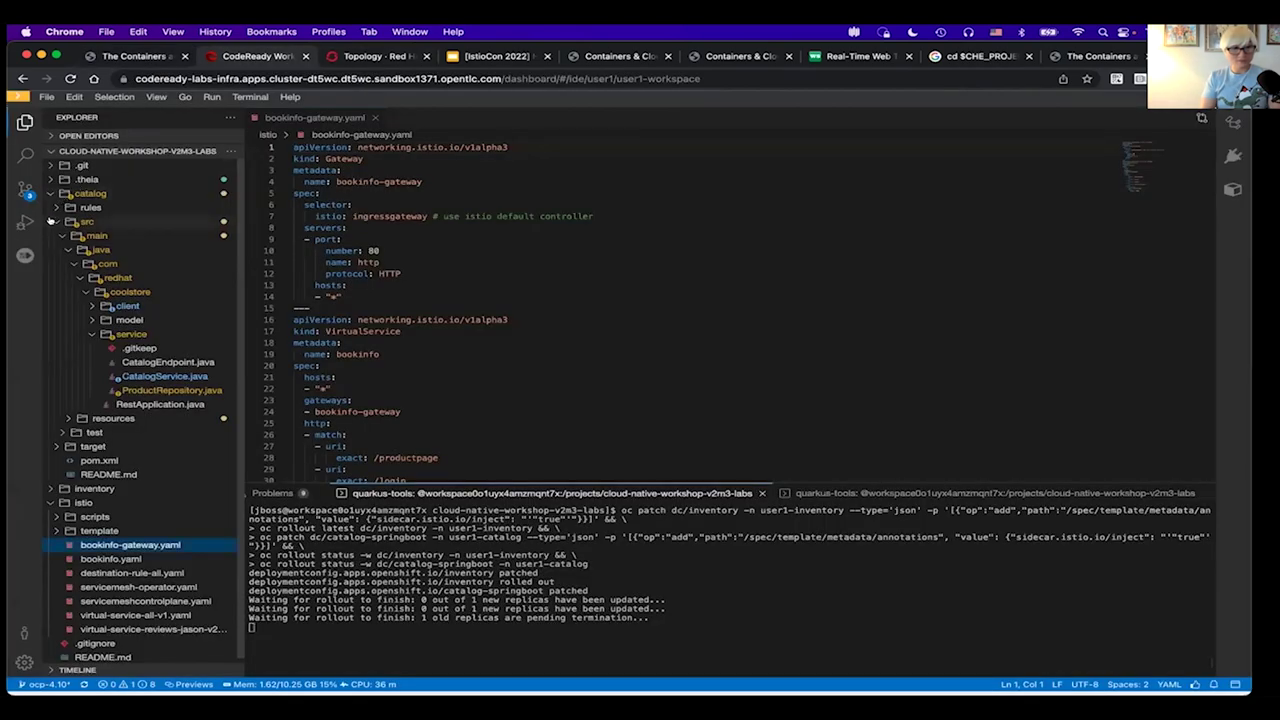
click(50, 222)
click(67, 209)
click(108, 221)
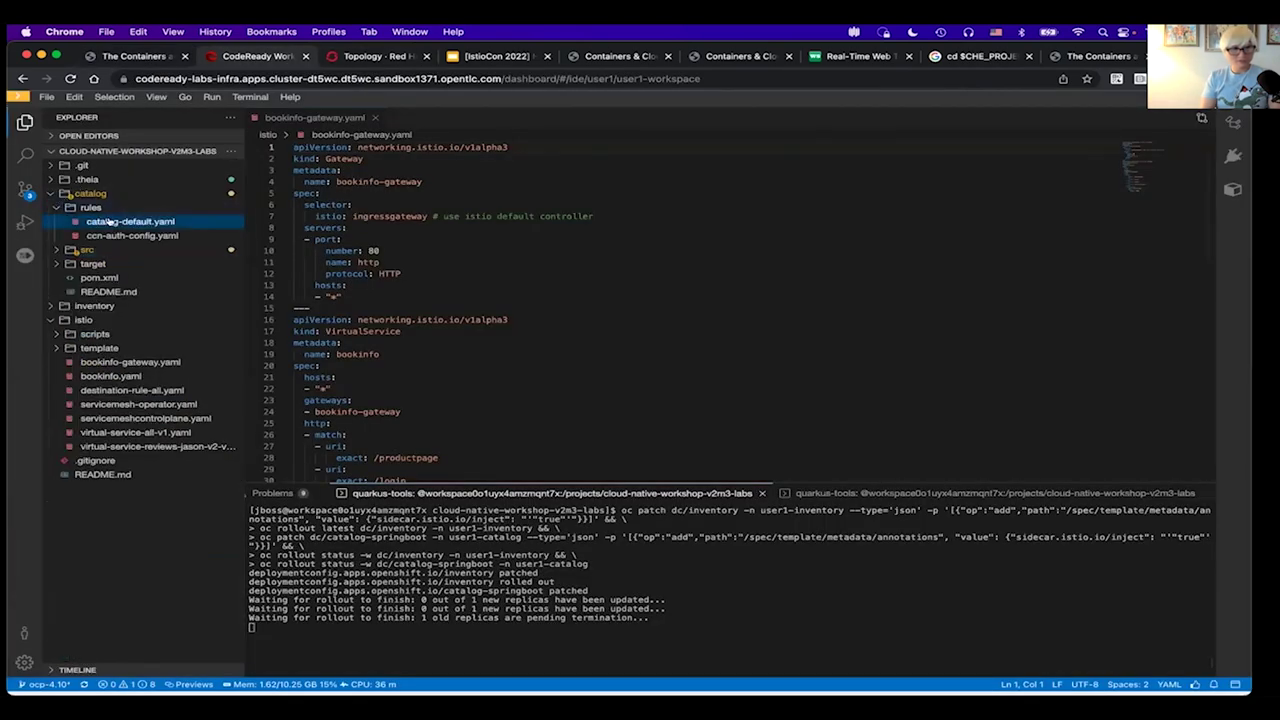
key(super+v)
key(super+s)
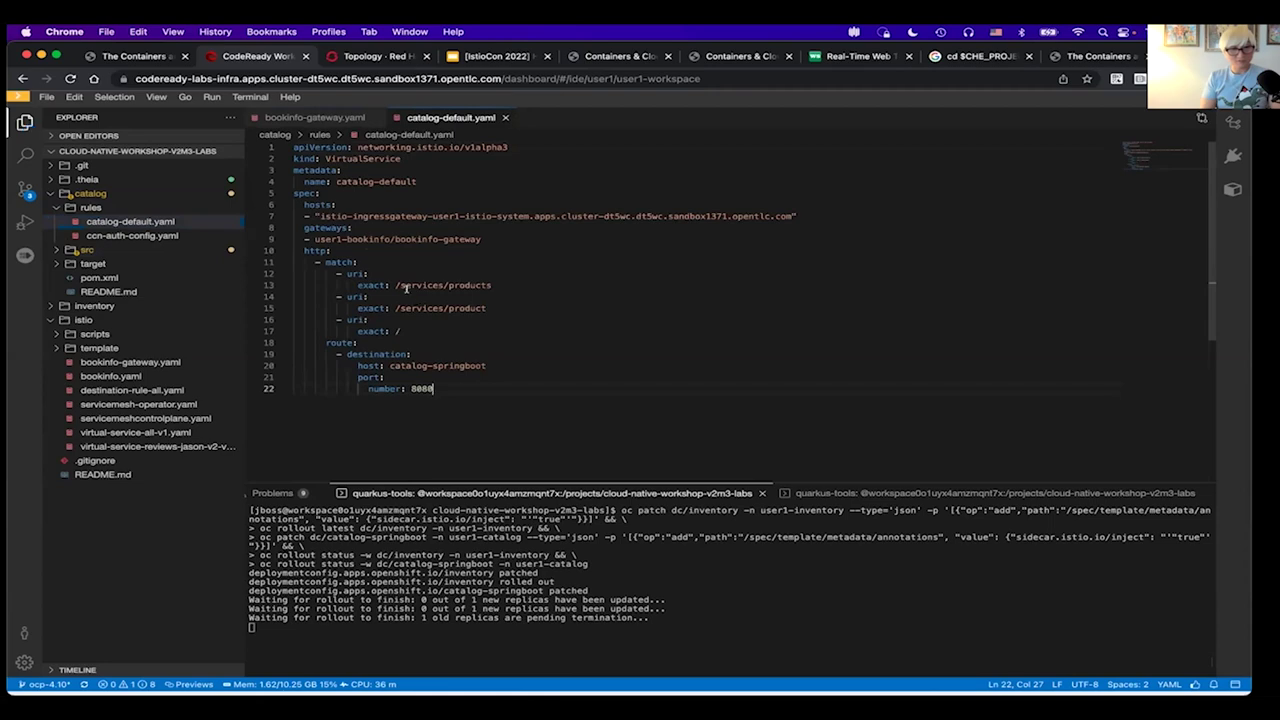
Copy the guide's oc create command for the catalog VirtualService.
key(super+1)
scroll(476, 412, down, 2)
click(476, 412)
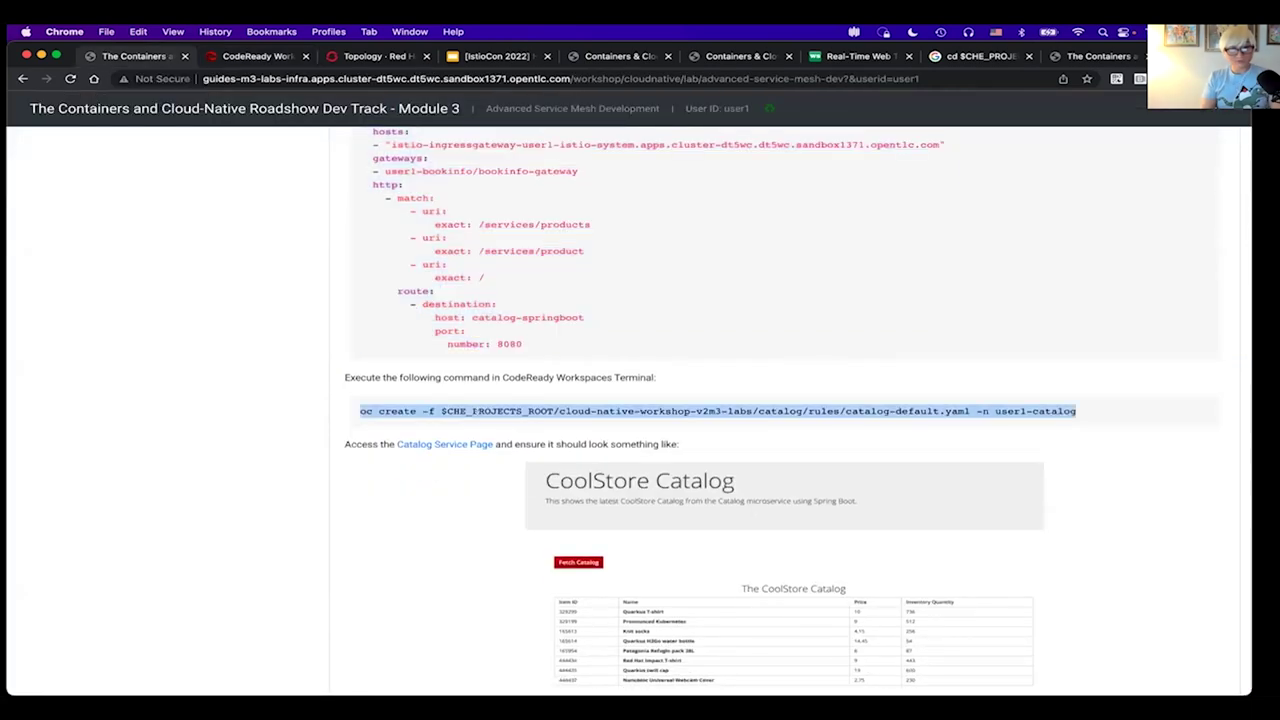